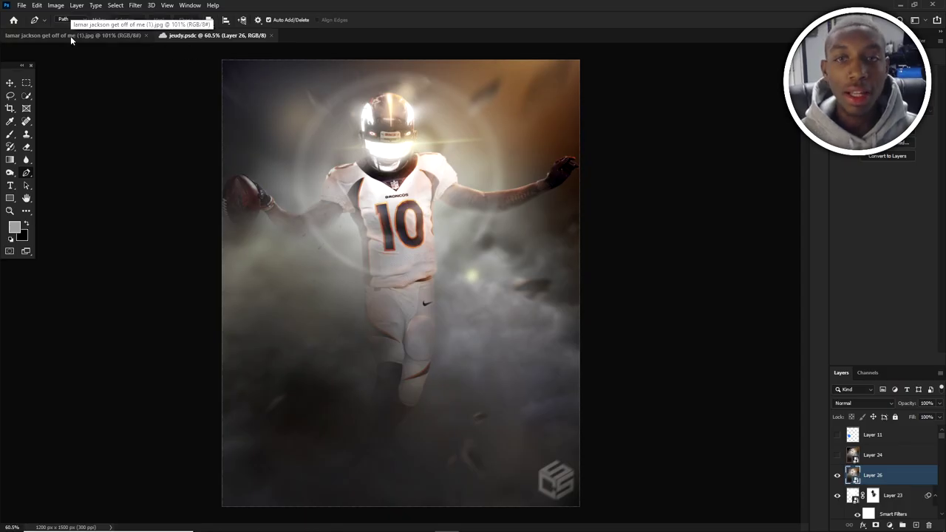
- Switch to the Lamar Jackson tackle photo and automatically select its subjects
click(70, 36)
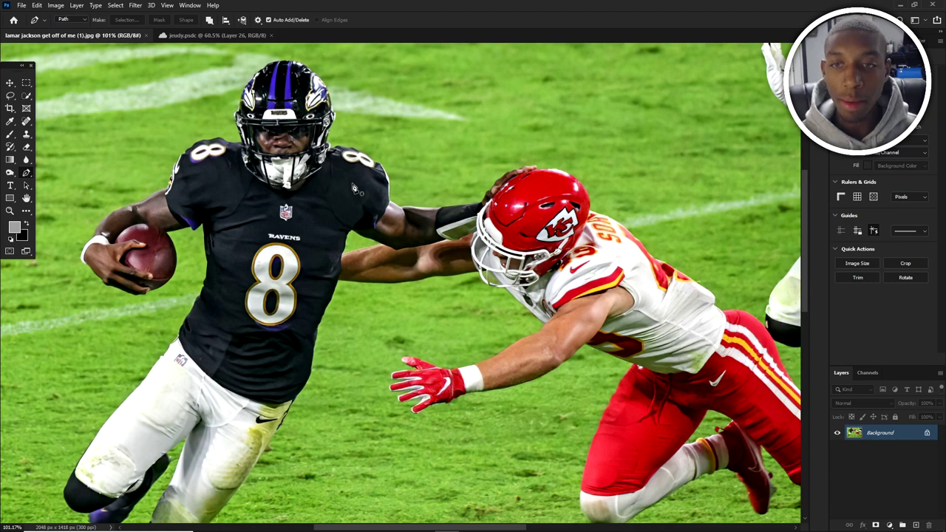
scroll(290, 169, down, 3)
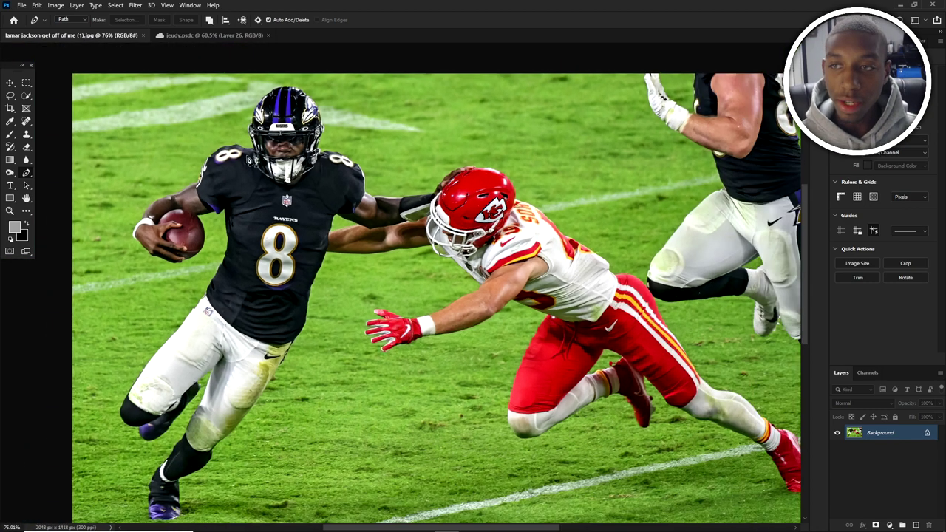
scroll(251, 177, up, 3)
scroll(217, 66, up, 2)
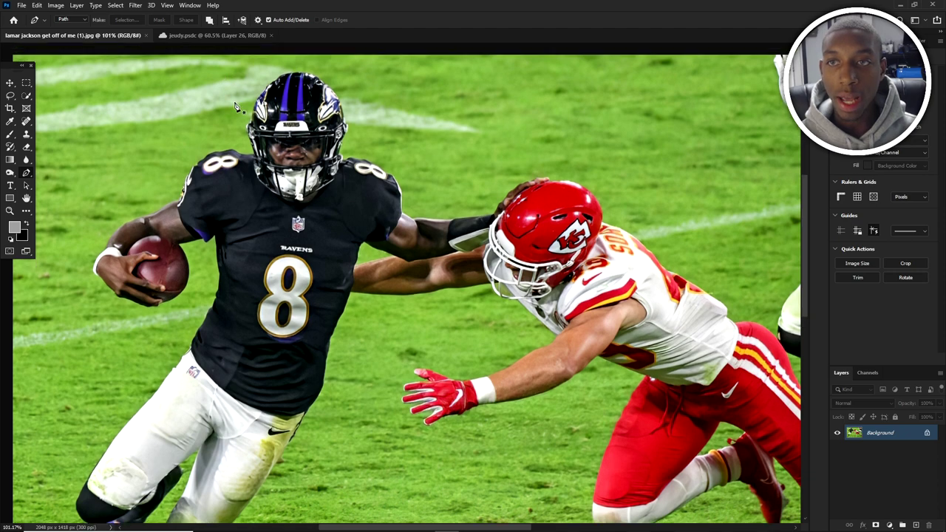
click(116, 5)
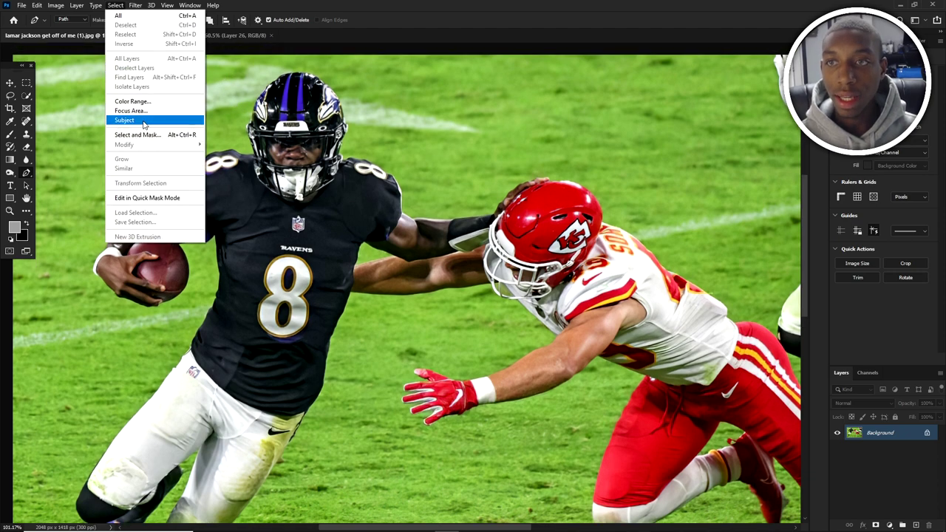
click(136, 122)
scroll(359, 185, down, 6)
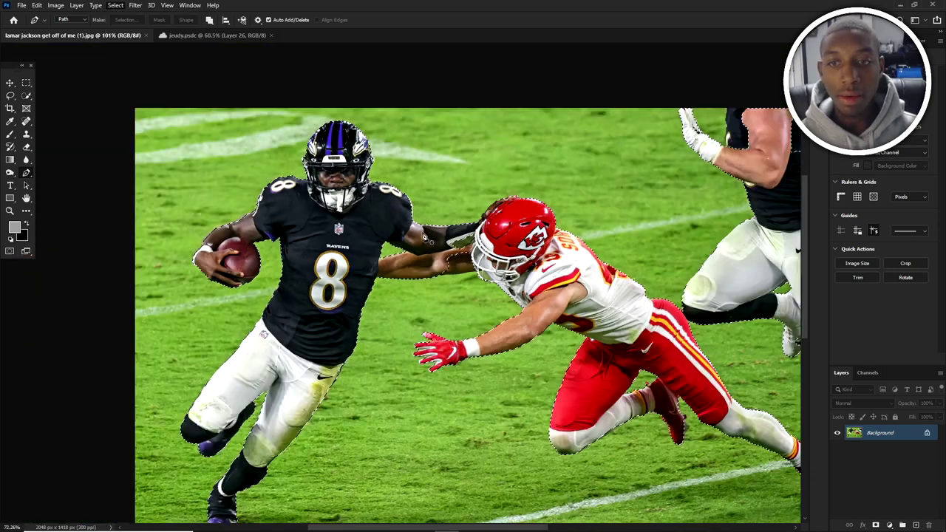
- Refine the selection by adding the missed patch of the tackler's forearm and excluding the background player
scroll(358, 184, up, 3)
scroll(351, 181, up, 2)
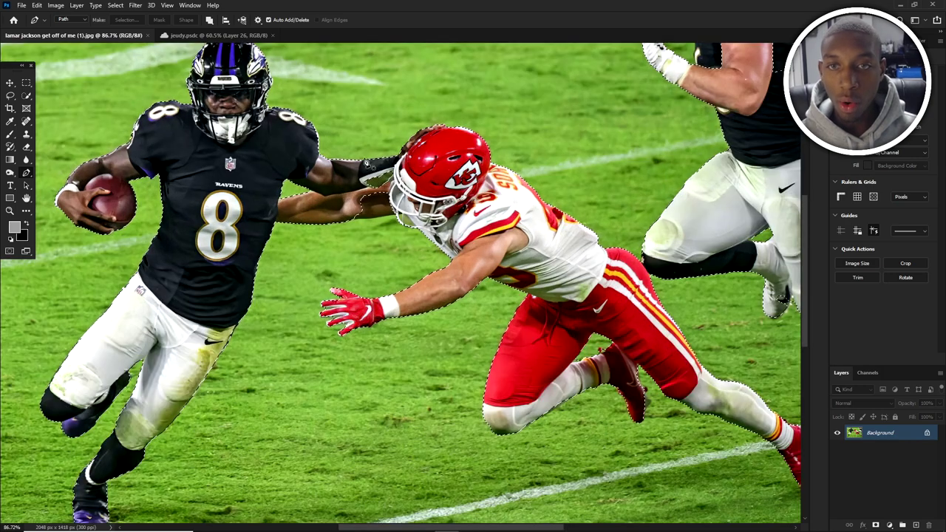
scroll(281, 207, up, 2)
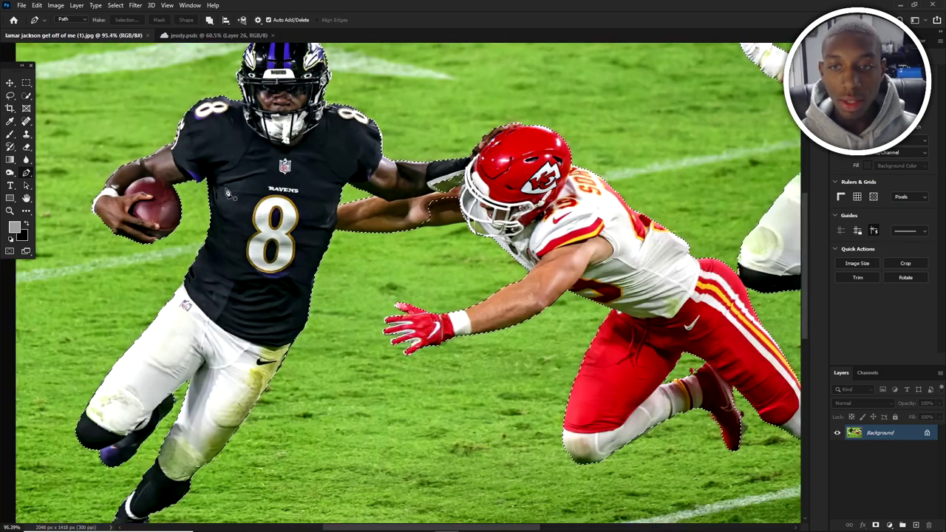
scroll(340, 161, up, 1)
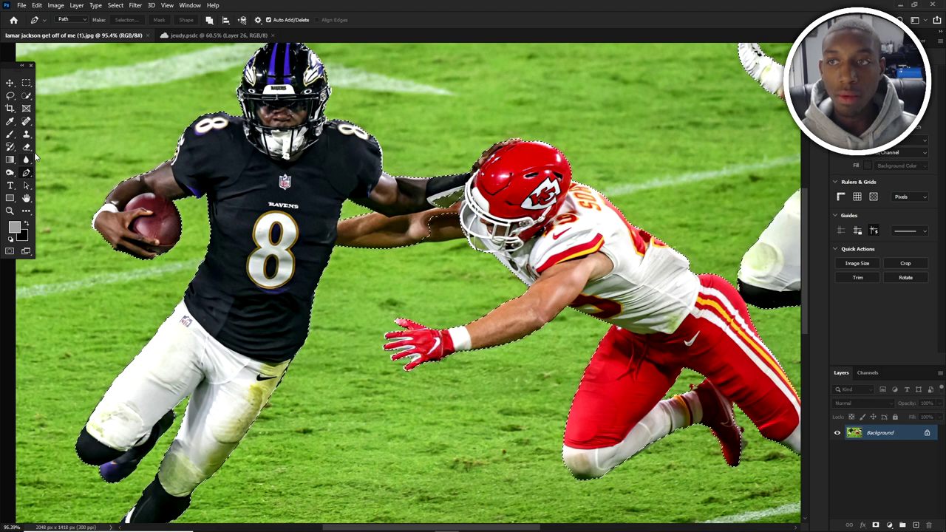
scroll(363, 194, down, 1)
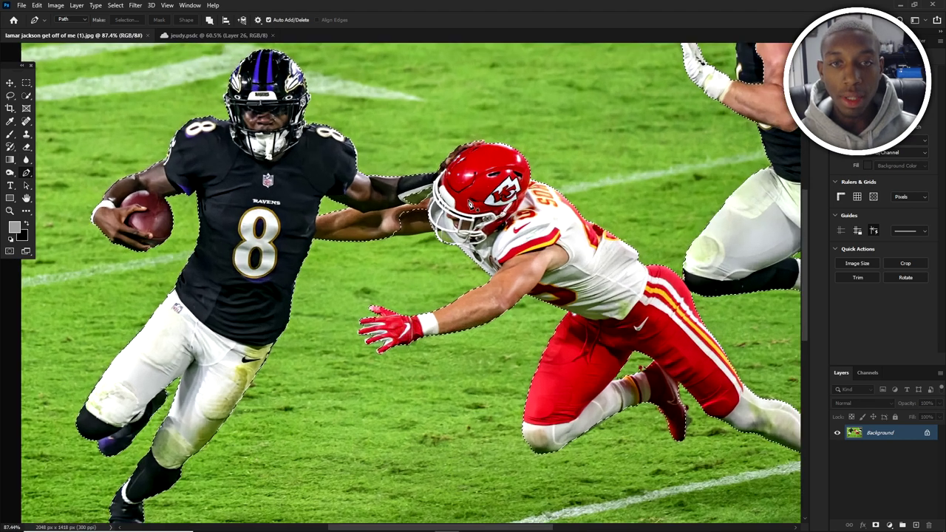
key(l)
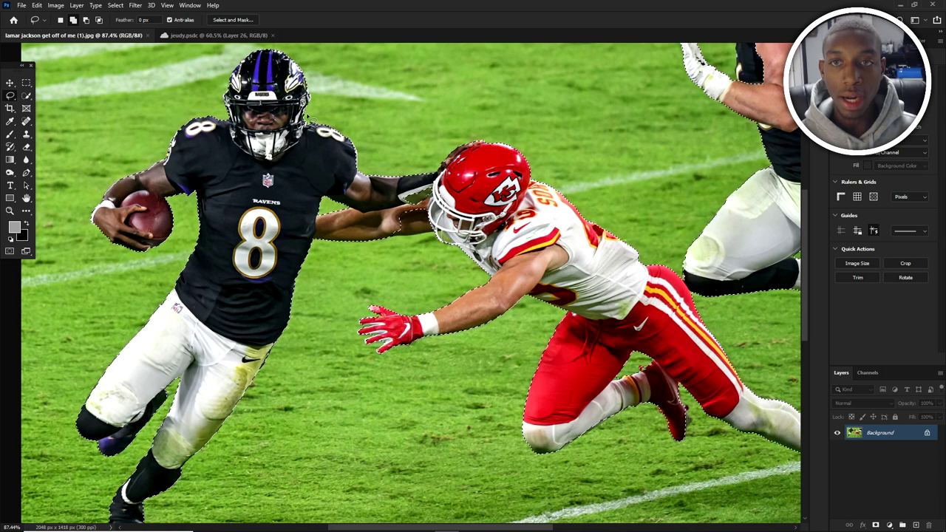
scroll(315, 121, up, 5)
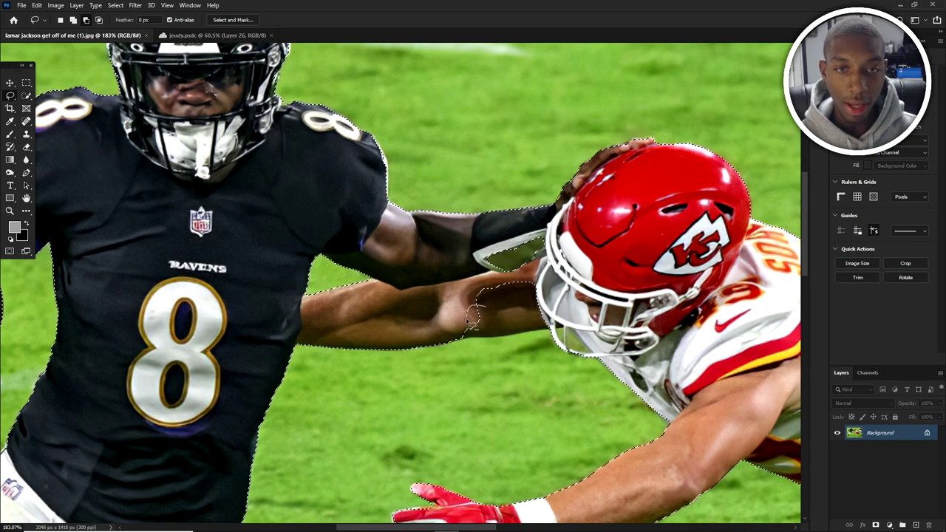
click(26, 172)
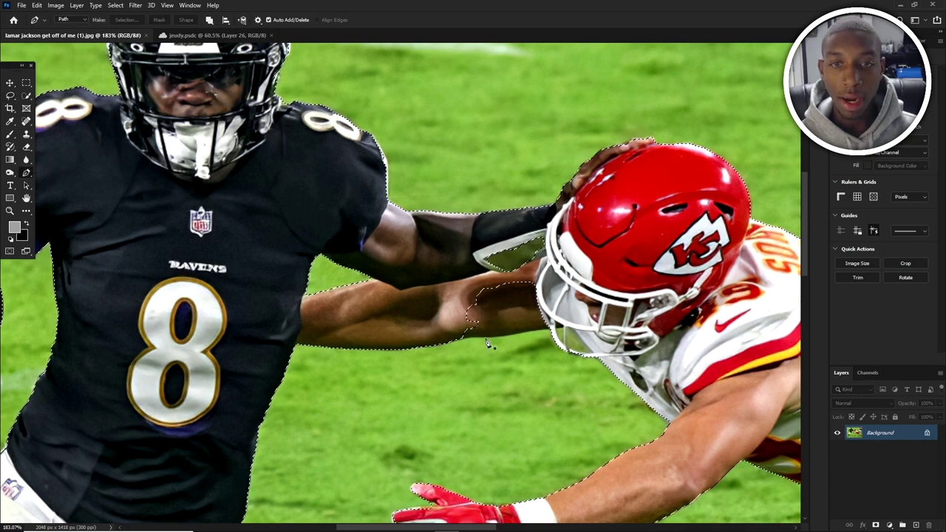
click(467, 337)
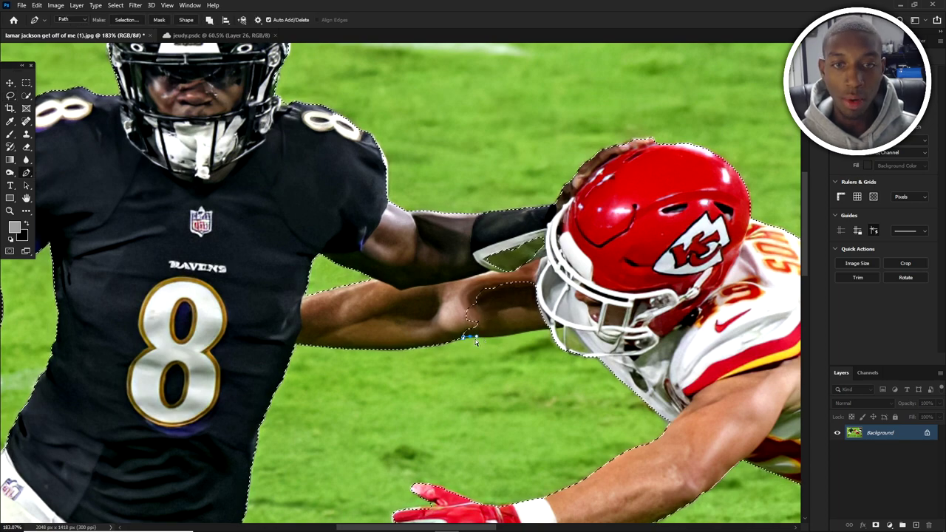
click(478, 339)
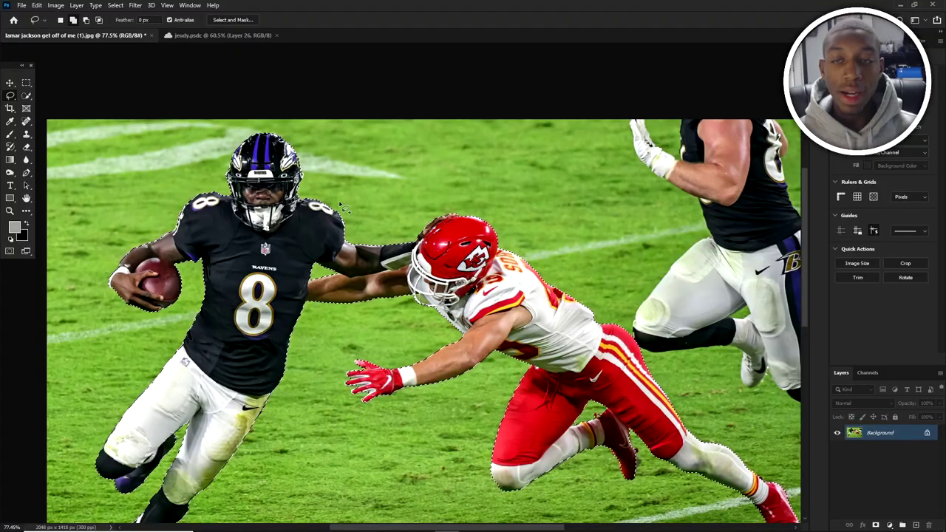
- Examine the selection outline around the ball carrier and the tackler
scroll(339, 204, up, 1)
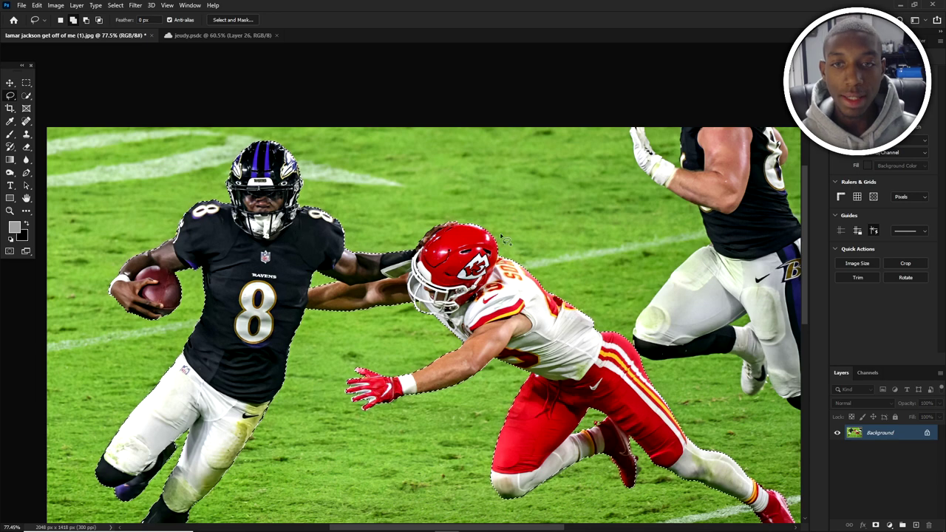
scroll(377, 288, up, 2)
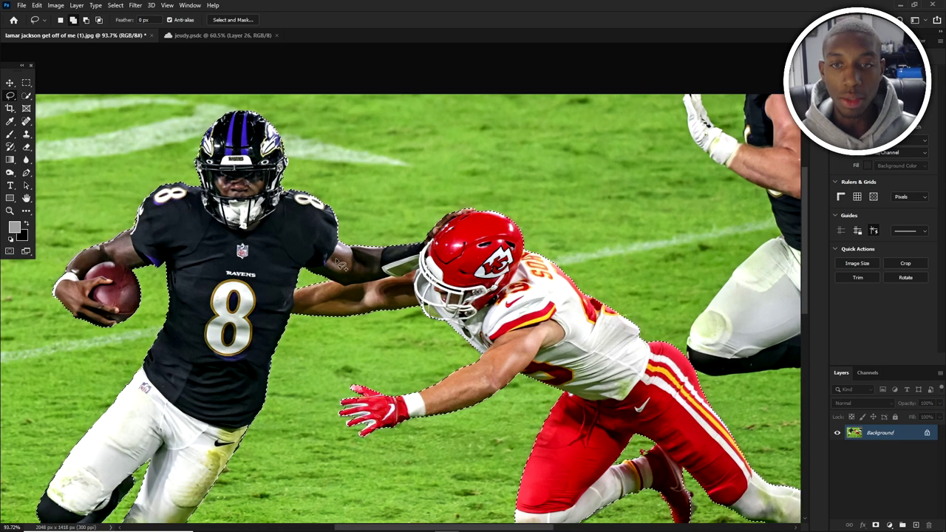
scroll(393, 243, down, 3)
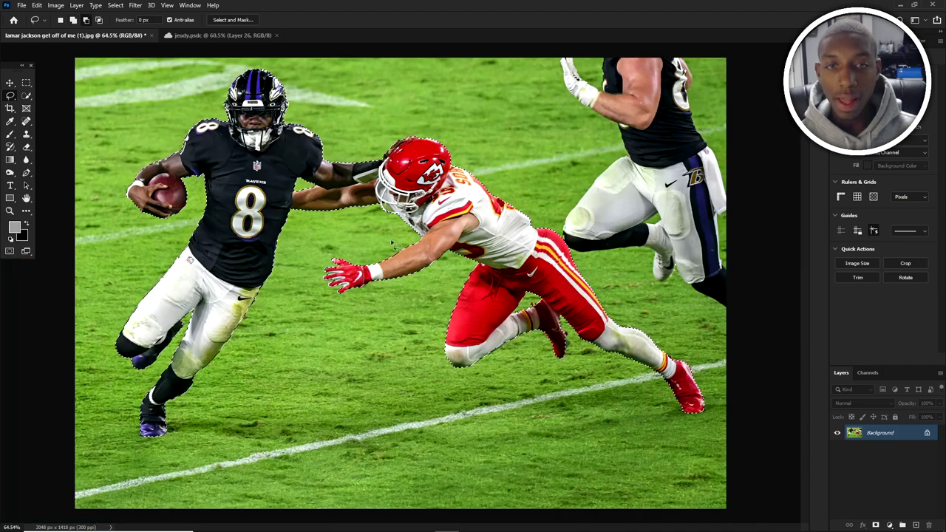
scroll(392, 243, up, 1)
scroll(392, 243, up, 1)
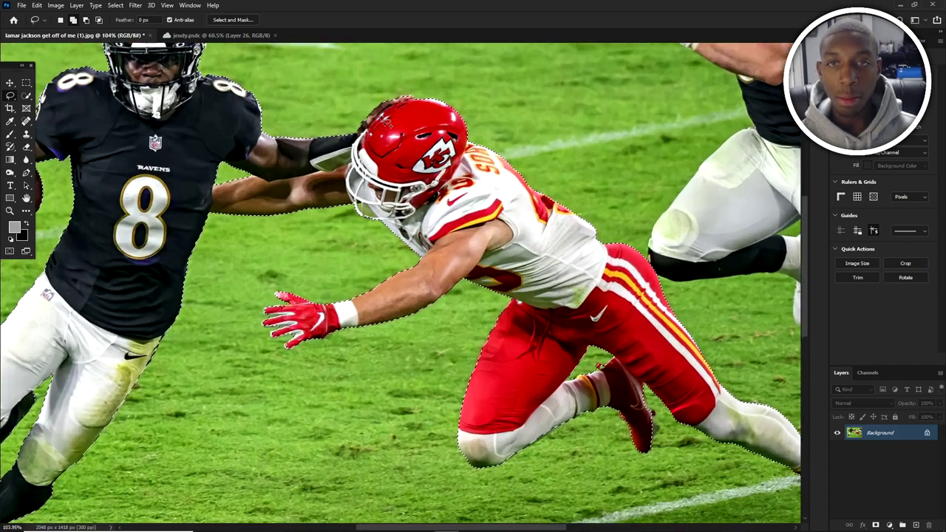
scroll(373, 310, down, 1)
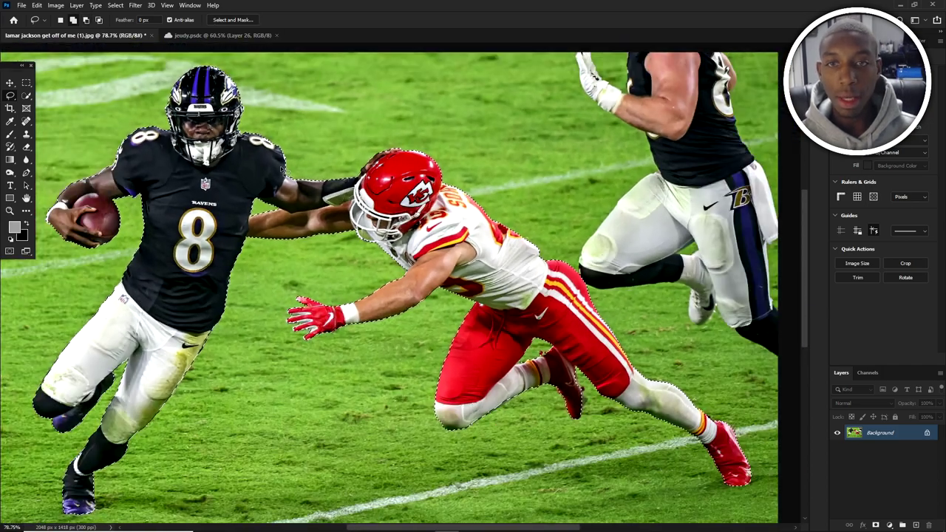
scroll(288, 178, up, 1)
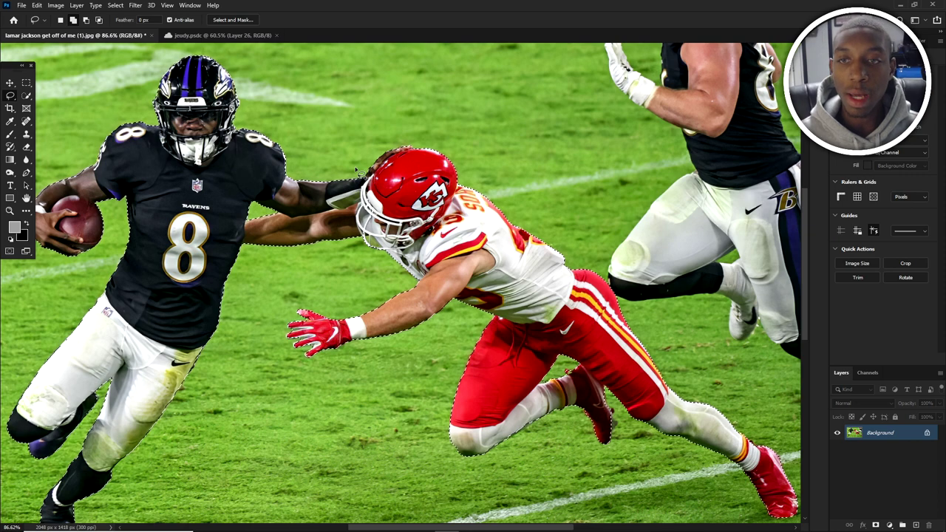
key(c)
scroll(305, 174, down, 5)
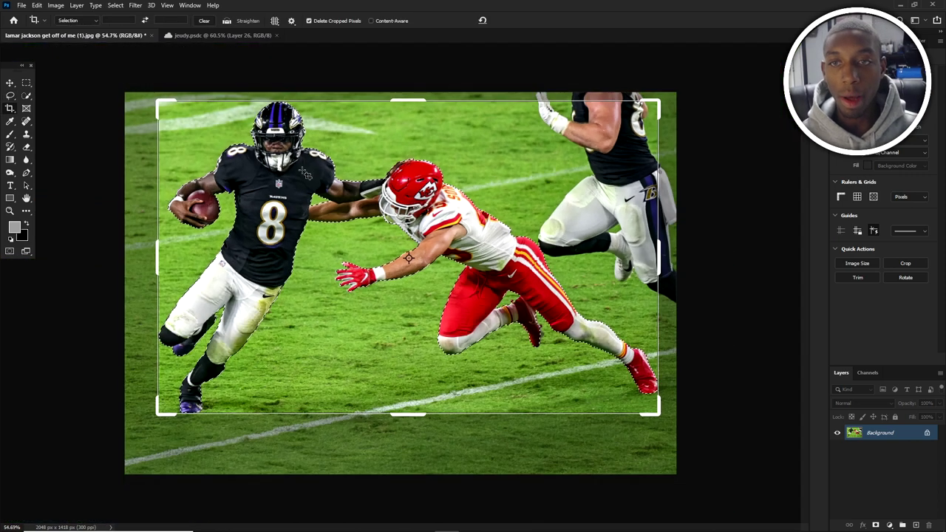
click(119, 20)
text(4)
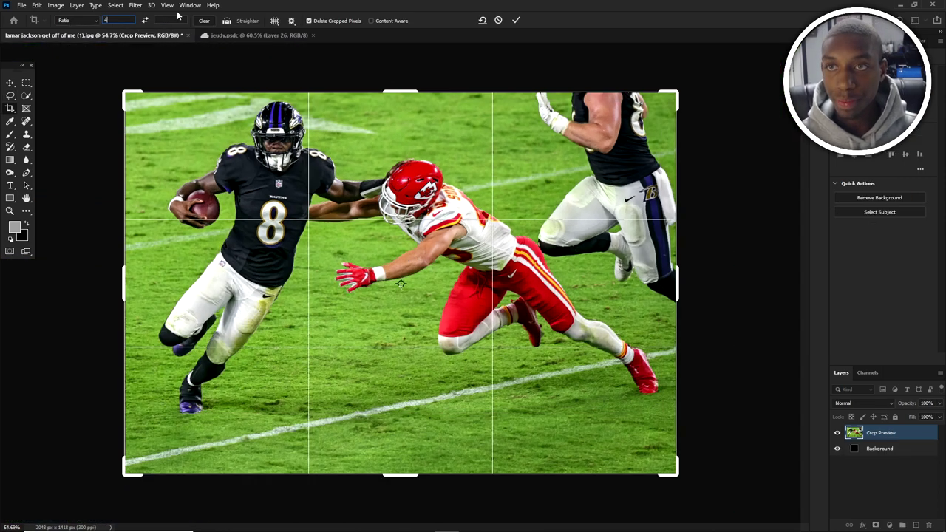
key(Tab)
text(5)
drag(355, 140, 459, 148)
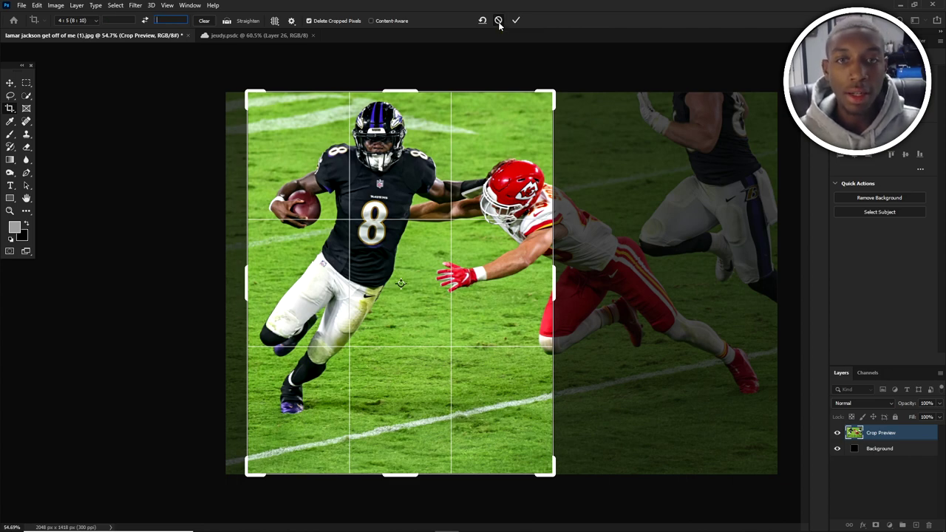
click(498, 21)
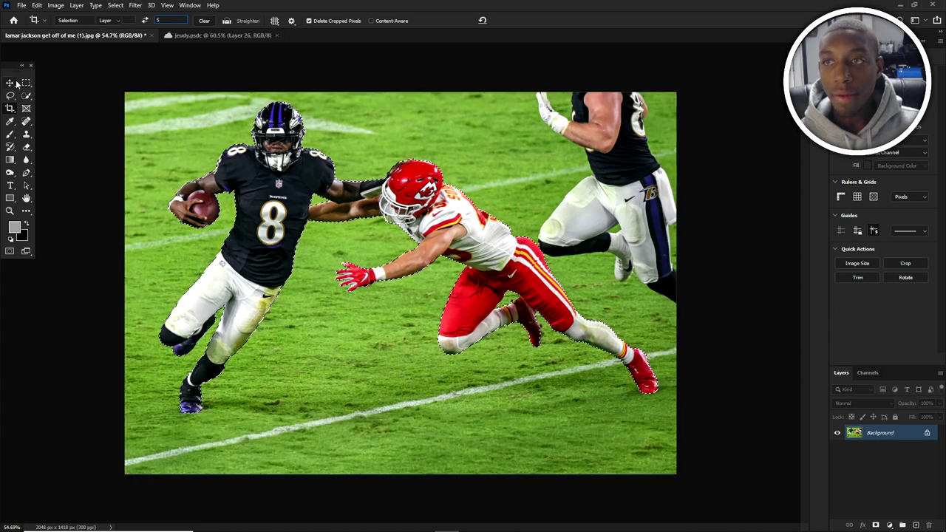
click(15, 83)
- Inspect the selection edges along the tackler's legs, shoe and gloved hand
scroll(400, 283, up, 1)
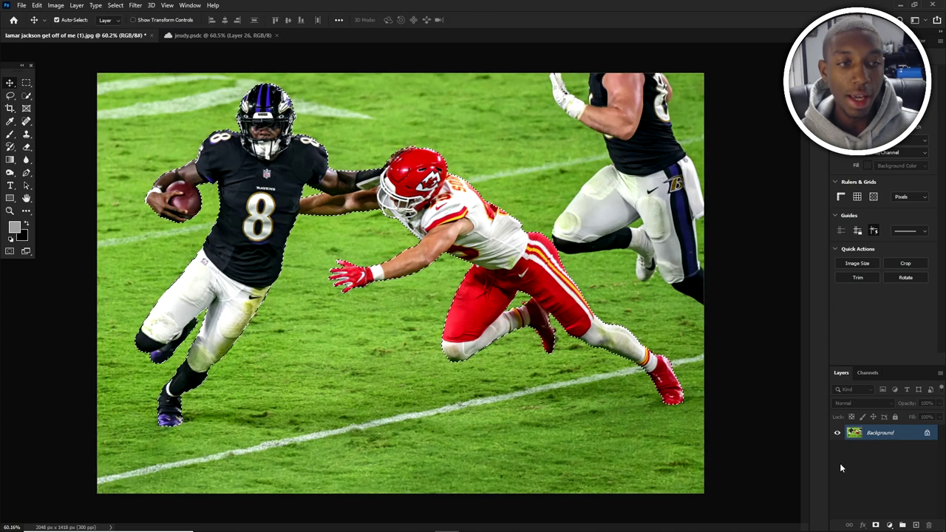
scroll(581, 335, up, 5)
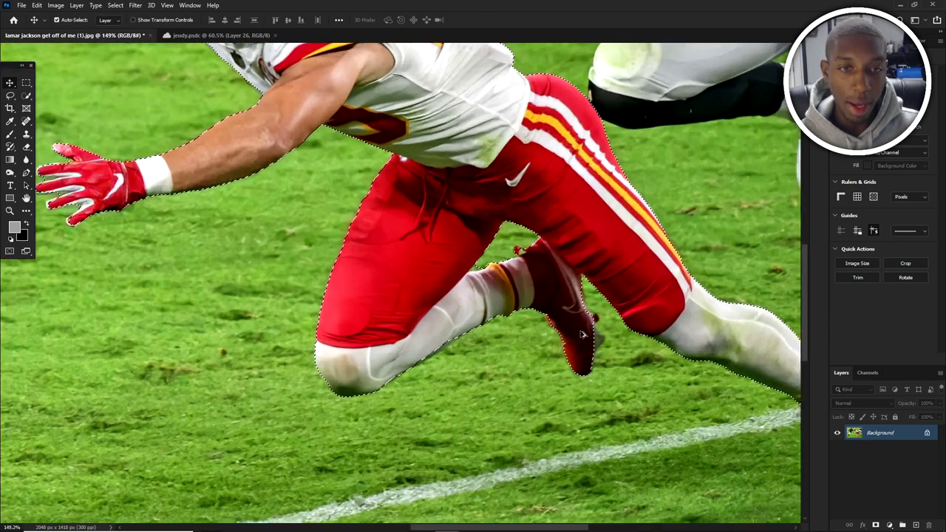
scroll(581, 335, up, 2)
scroll(453, 246, down, 4)
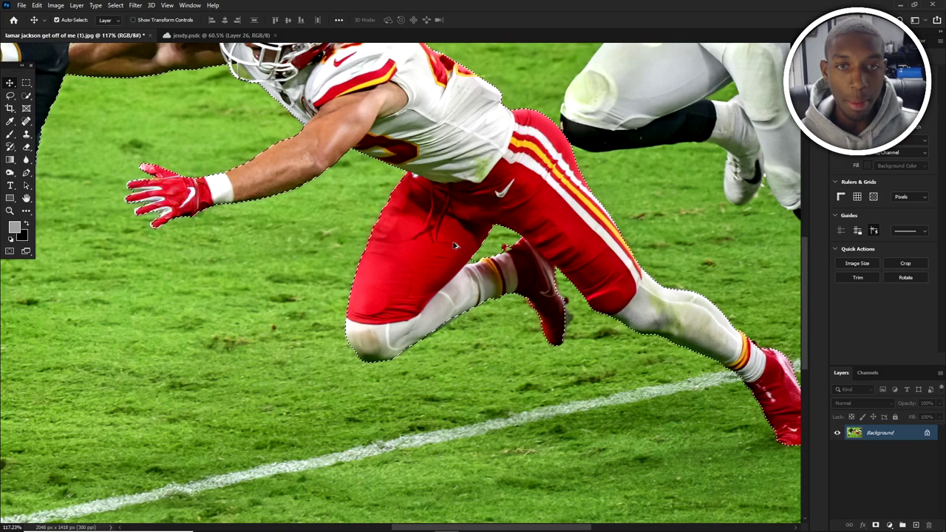
scroll(455, 246, down, 3)
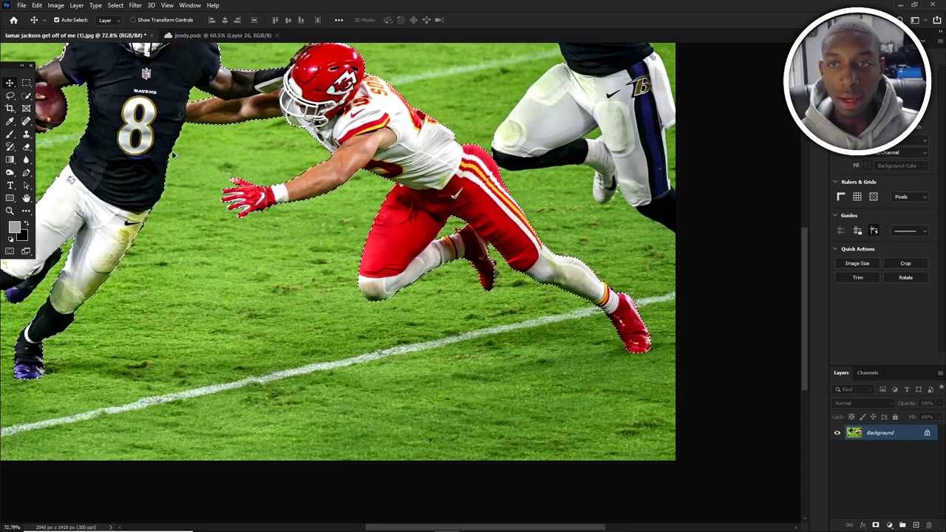
scroll(240, 207, up, 7)
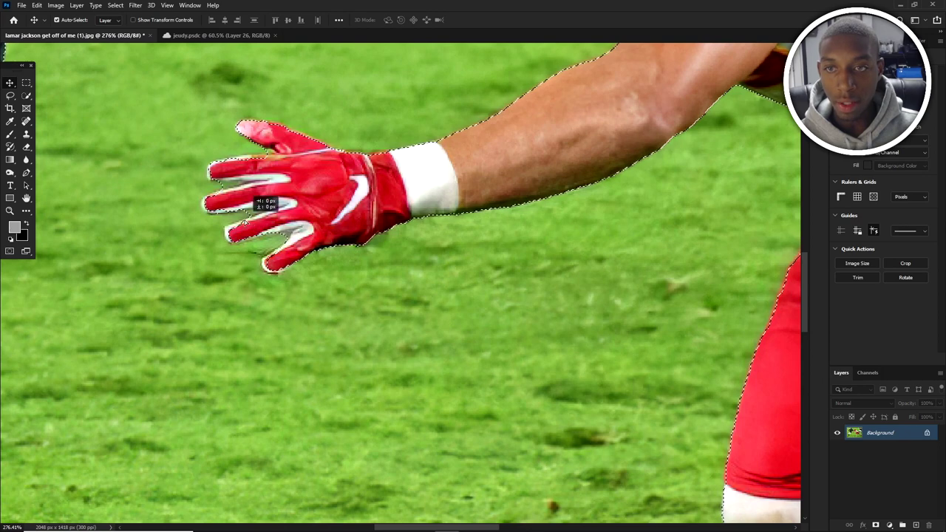
click(564, 222)
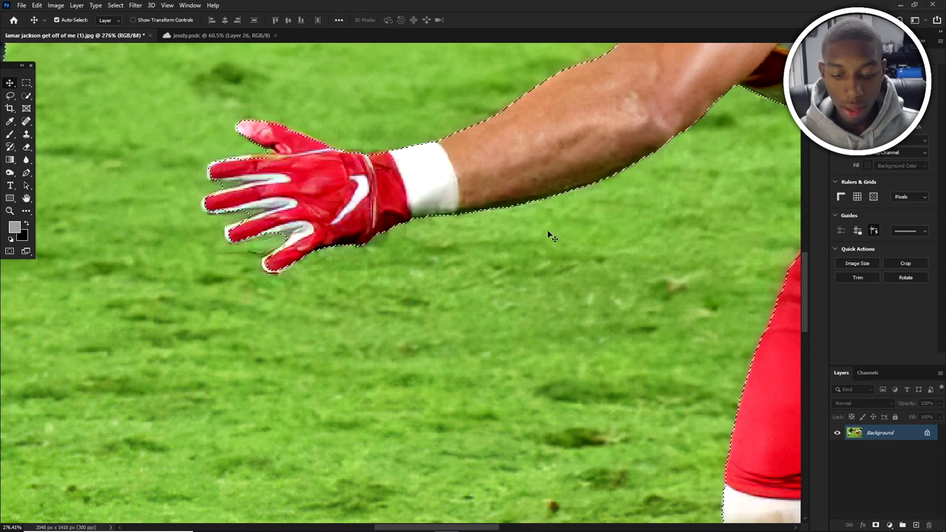
- Activate the Lasso tool and check the selection edges around the tackler's gloved fingers, arm and helmet
key(l)
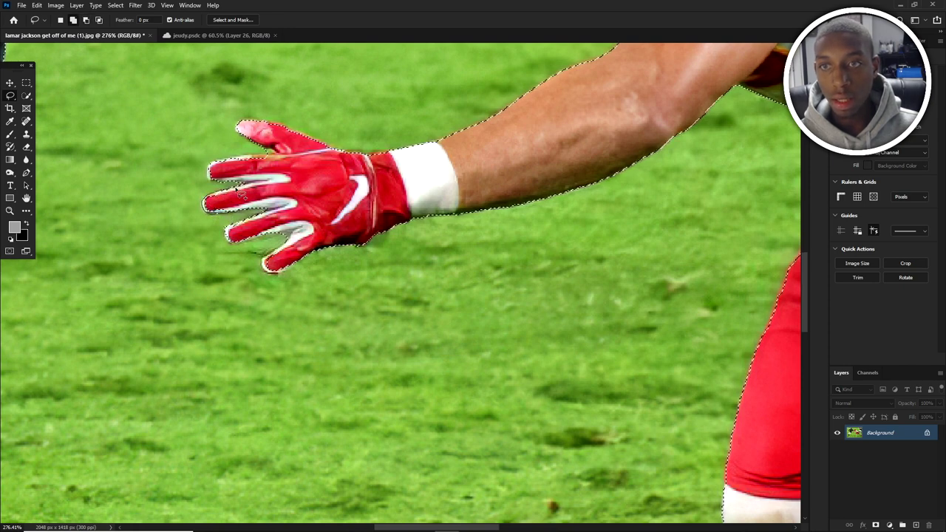
scroll(213, 165, down, 5)
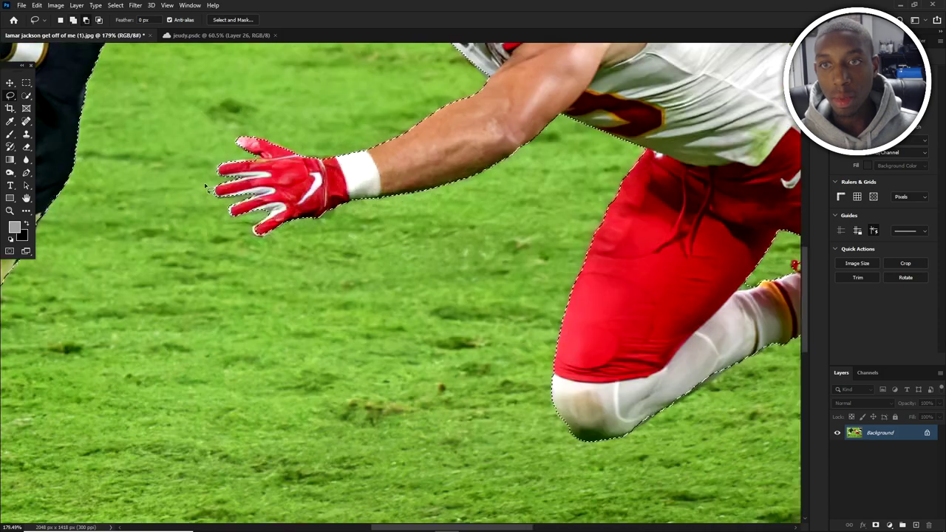
scroll(207, 184, up, 2)
scroll(209, 194, up, 7)
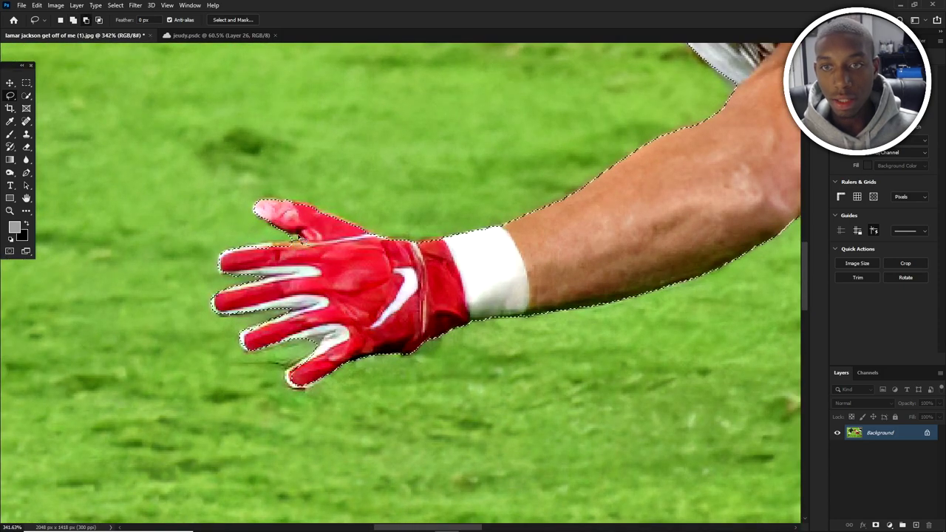
scroll(264, 232, down, 5)
scroll(340, 146, up, 4)
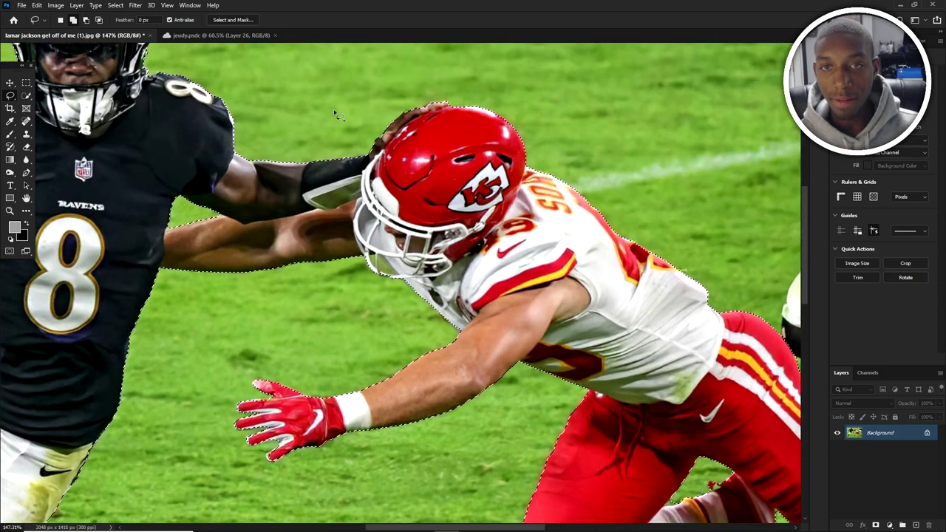
scroll(434, 107, up, 3)
scroll(420, 222, down, 6)
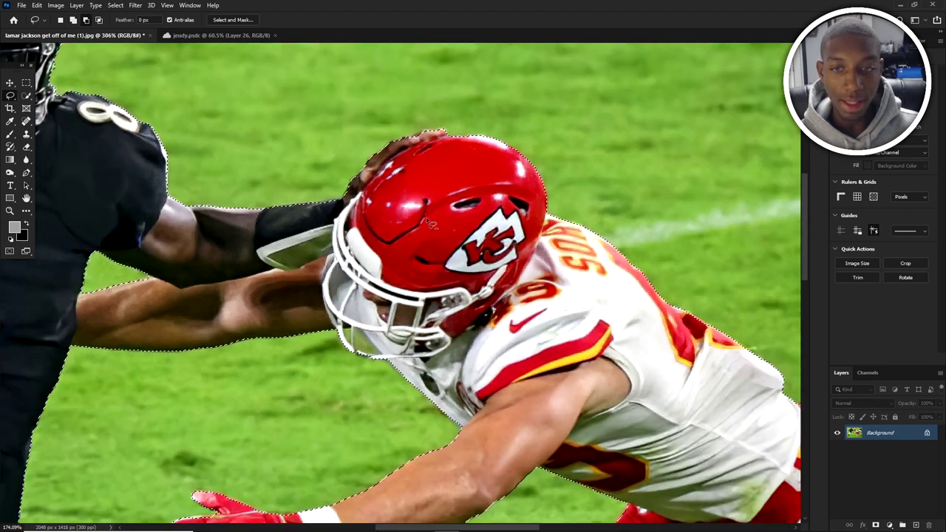
- Inspect the selection edges around the tackler's helmet and the overlapping arms, then the whole outline
scroll(152, 253, down, 3)
scroll(144, 255, up, 3)
scroll(140, 257, down, 3)
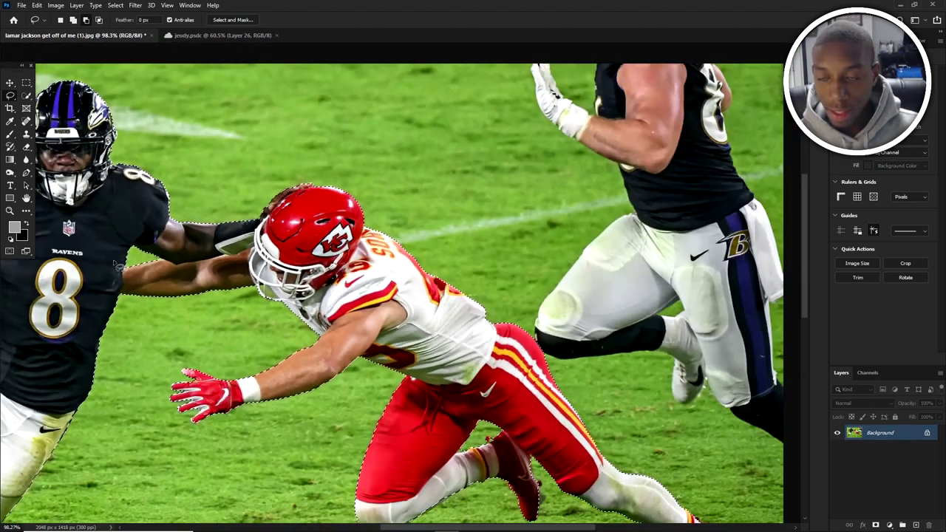
scroll(137, 257, up, 4)
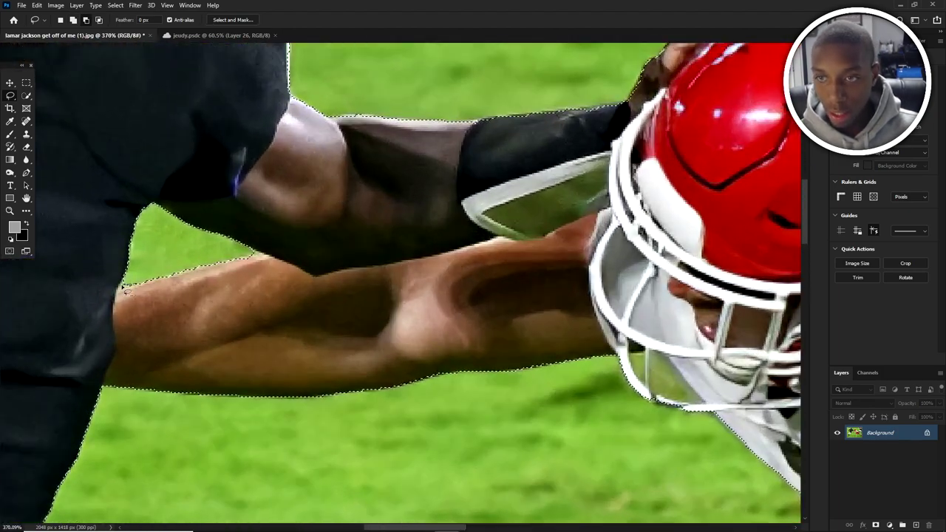
scroll(134, 273, down, 7)
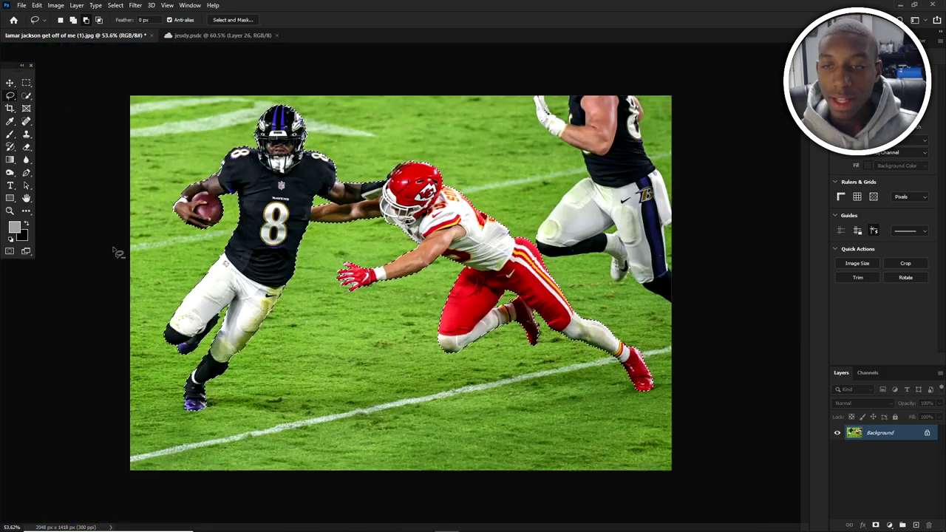
scroll(320, 209, up, 1)
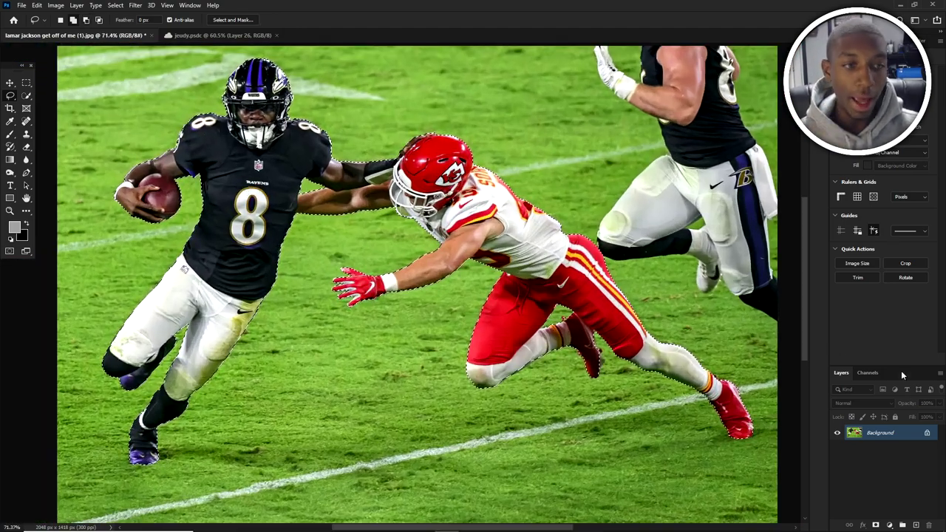
click(874, 524)
scroll(173, 104, down, 2)
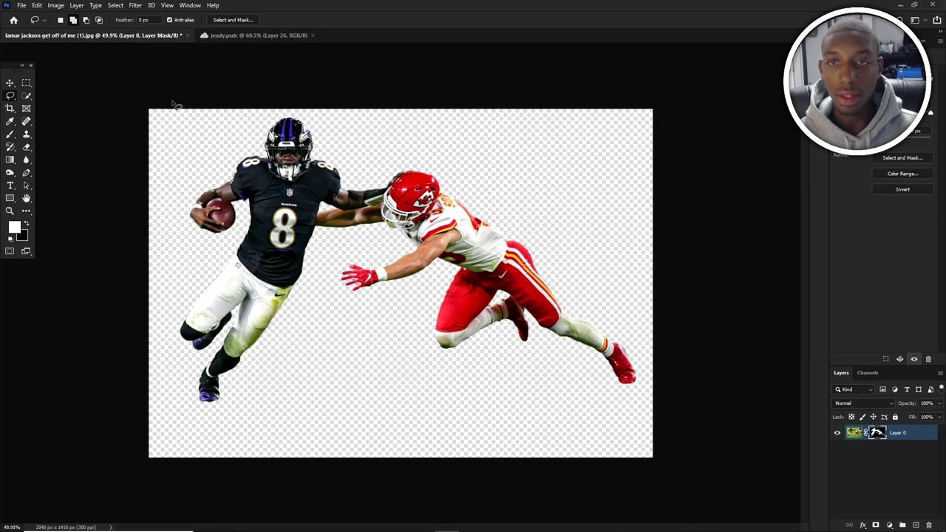
key(ctrl+0)
key(ctrl+z)
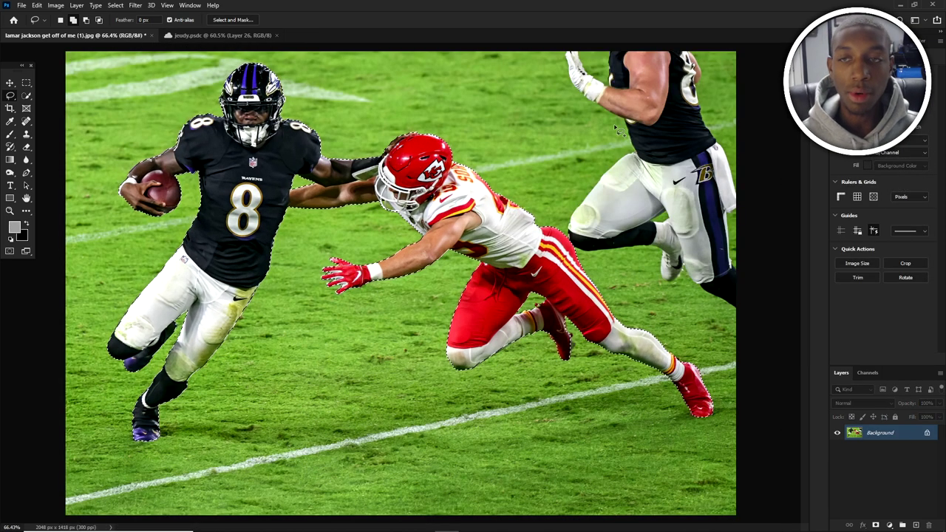
- Preview the selection of both players in Quick Mask mode and convert it to a layer mask on the photo
key(q)
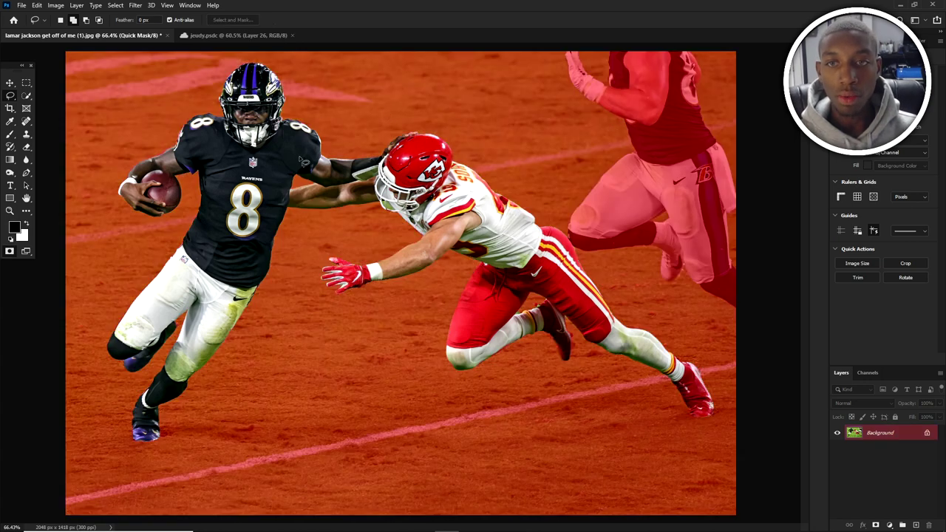
key(q)
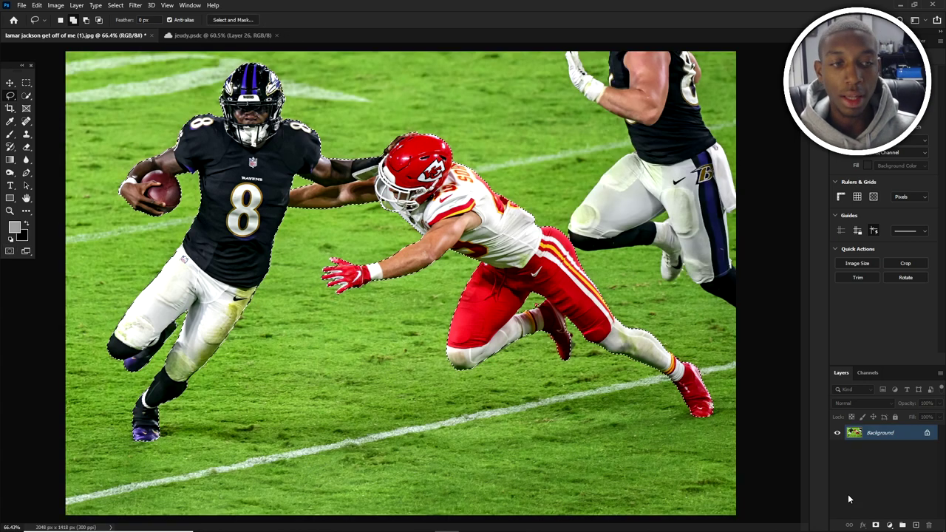
click(876, 524)
- Lasso the two patches of green grass showing through the lower bars of the tackler's facemask
scroll(285, 231, up, 5)
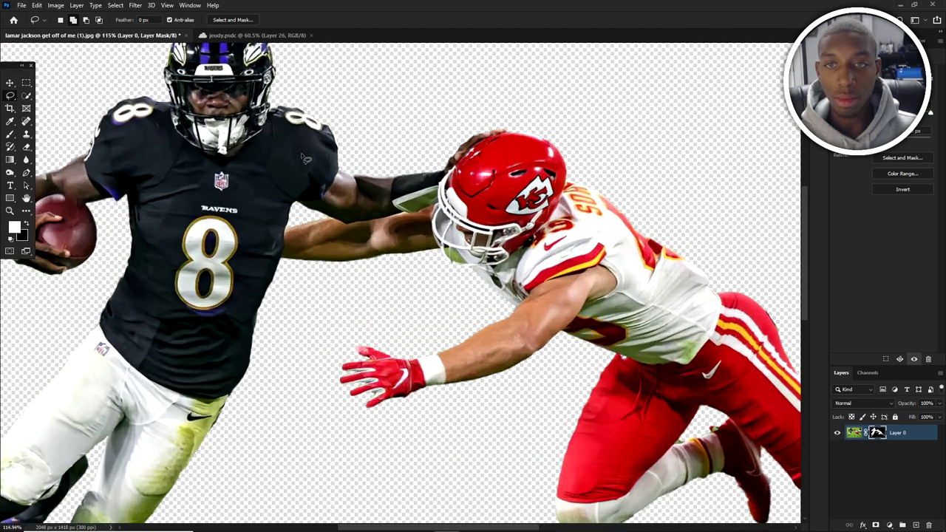
scroll(388, 227, up, 4)
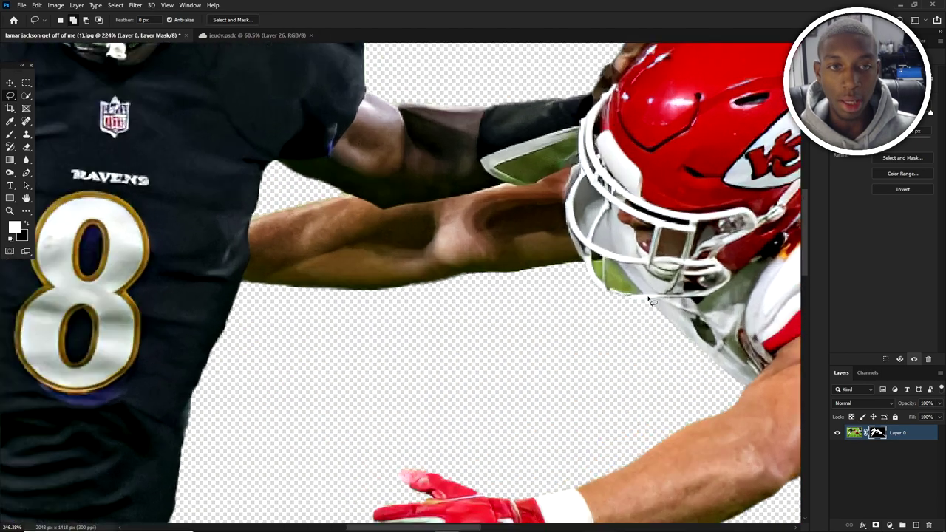
scroll(625, 274, down, 5)
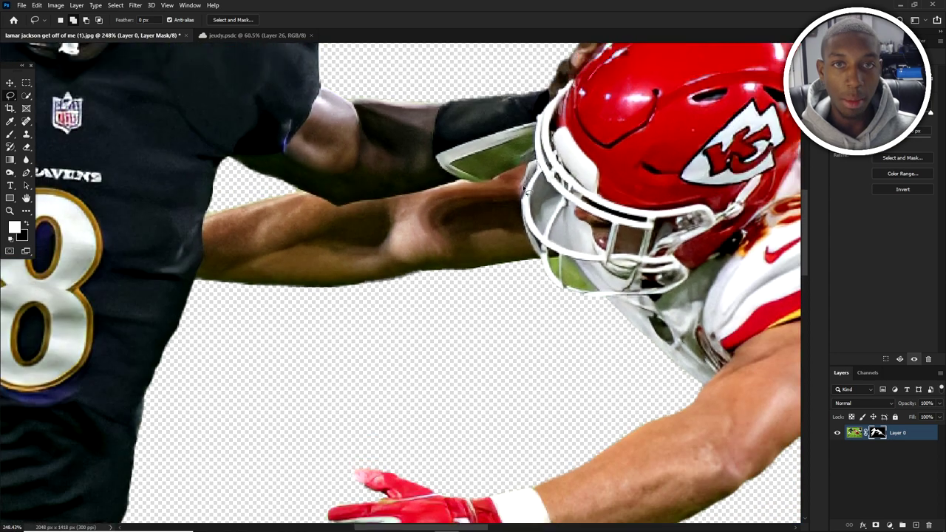
scroll(603, 344, up, 5)
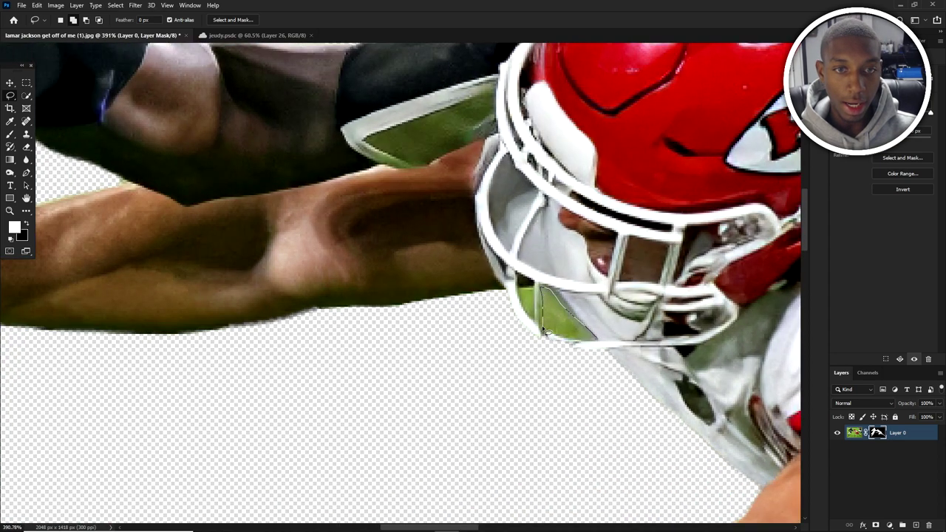
drag(566, 340, 596, 340)
scroll(557, 307, up, 3)
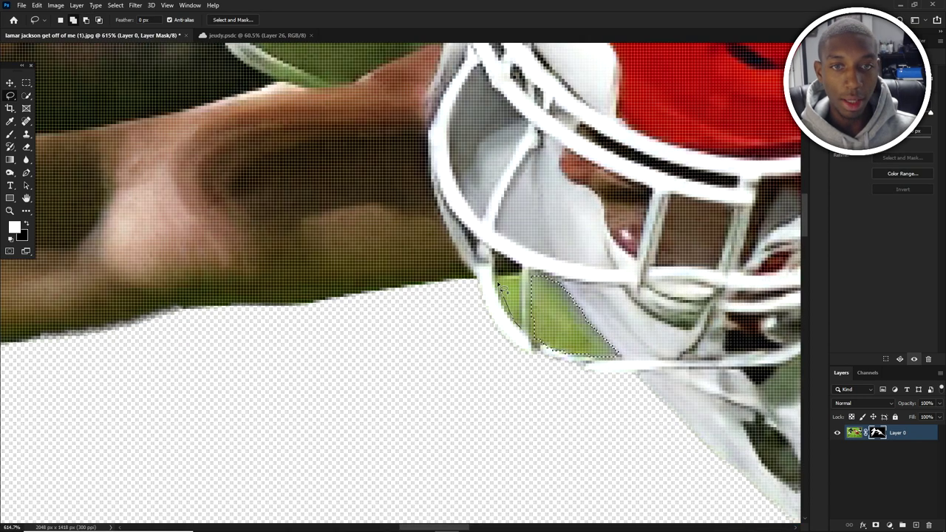
mouse_move(521, 301)
mouse_down()
mouse_move(521, 334)
mouse_move(513, 323)
mouse_up()
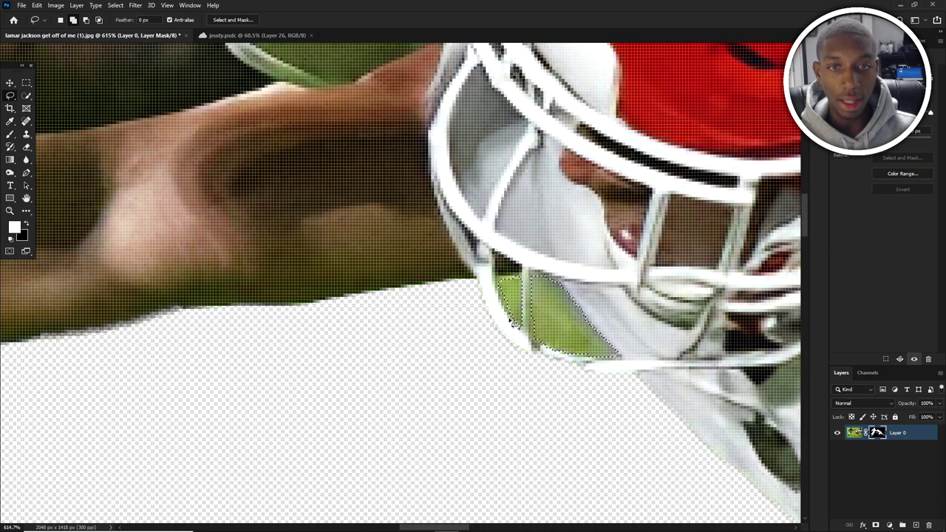
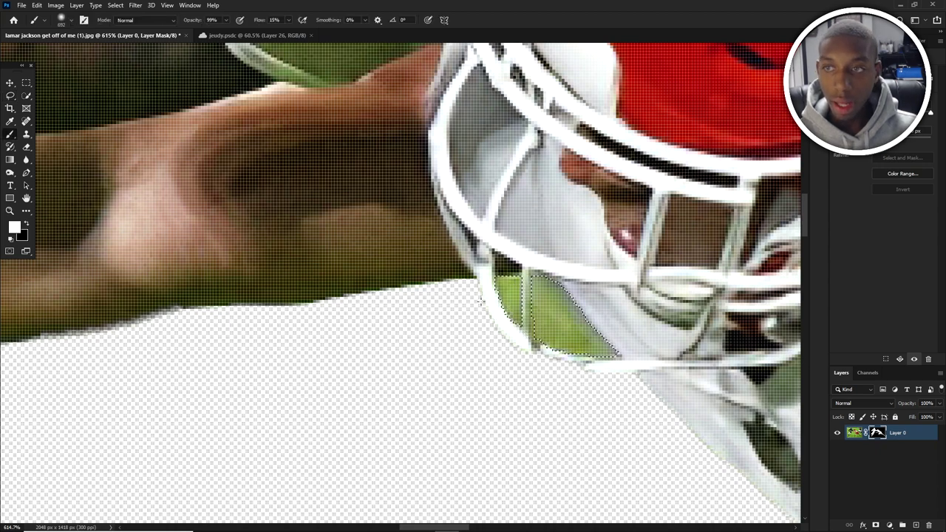
- Brush black on the layer mask inside the lassoed facemask gaps to hide the grass
alt+right_click(600, 294)
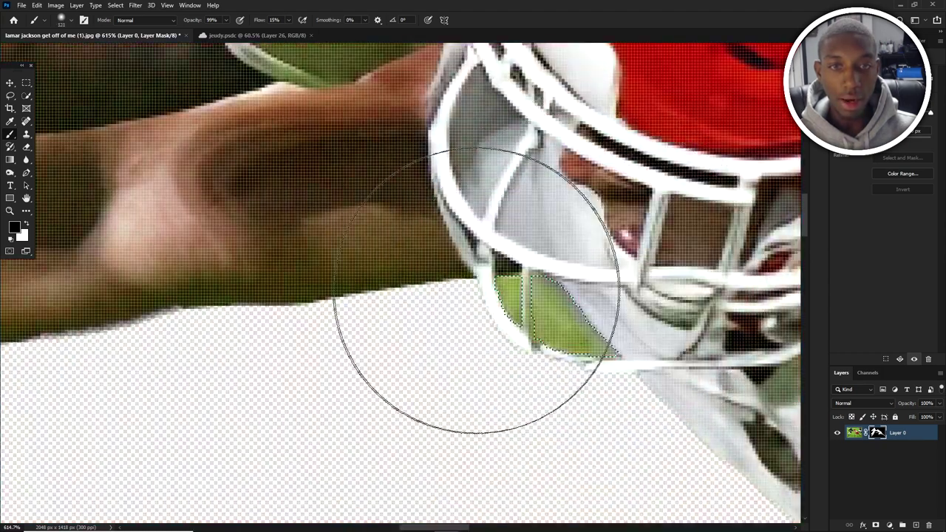
mouse_move(475, 292)
mouse_down()
mouse_move(495, 321)
mouse_move(542, 312)
mouse_move(544, 281)
mouse_move(520, 340)
mouse_move(620, 294)
mouse_move(668, 250)
mouse_move(462, 296)
mouse_move(547, 255)
mouse_up()
scroll(547, 255, down, 8)
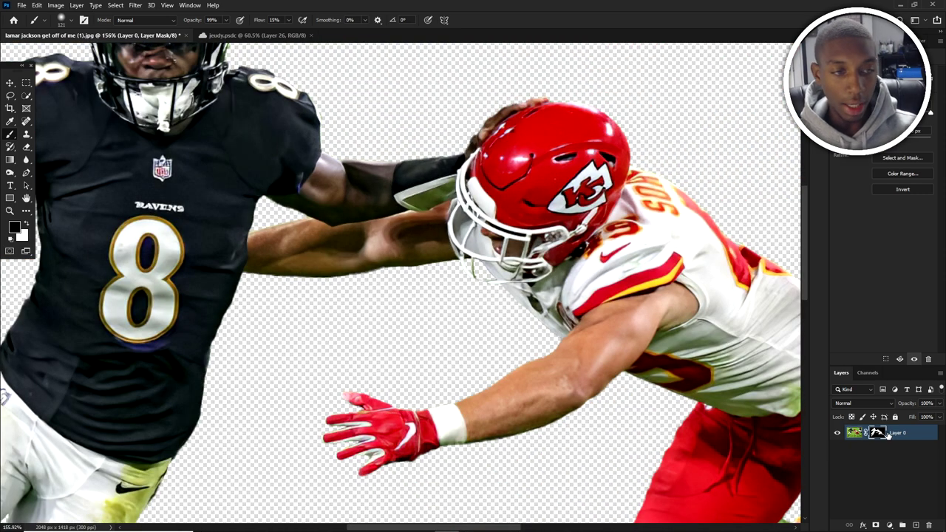
- Duplicate the masked layer and rename the original as "combined"
key(ctrl+j)
double_click(898, 447)
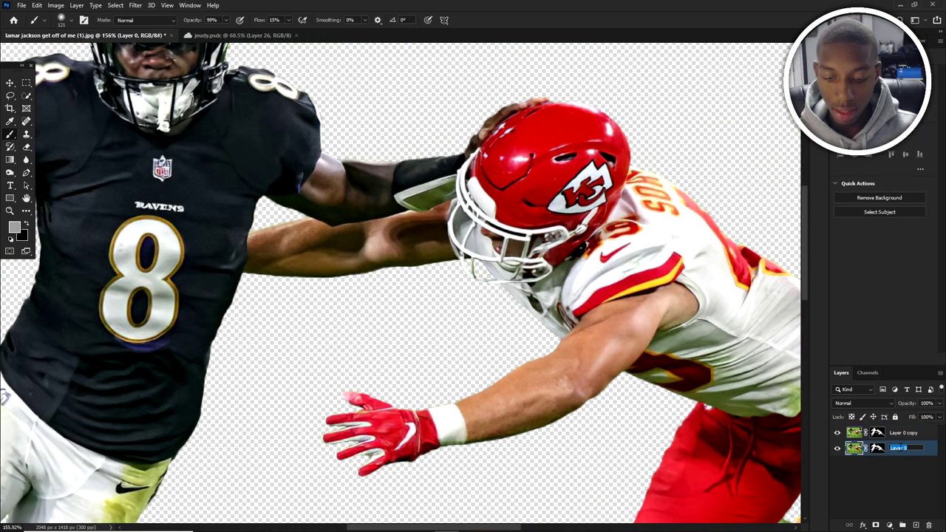
text(combined)
key(Return)
- Give the combined layer a red colour label and apply the layer mask on its copy
right_click(899, 447)
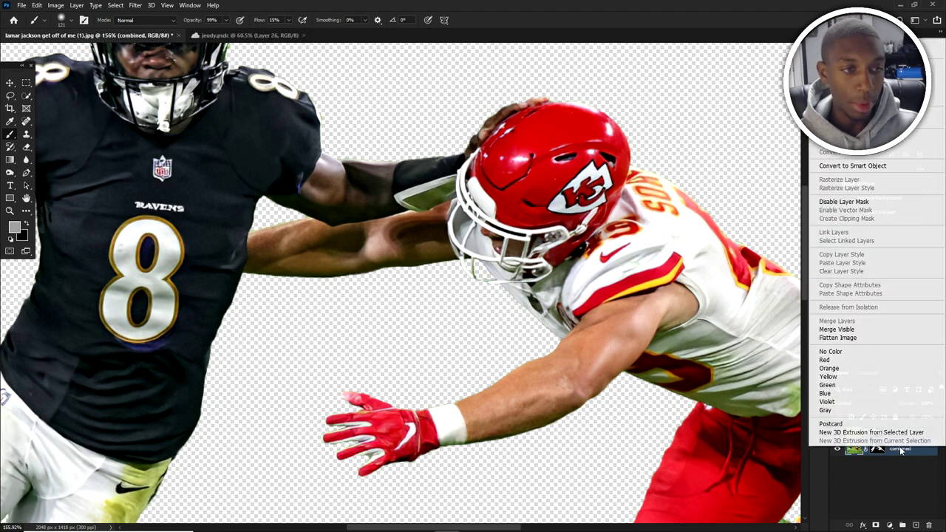
click(842, 360)
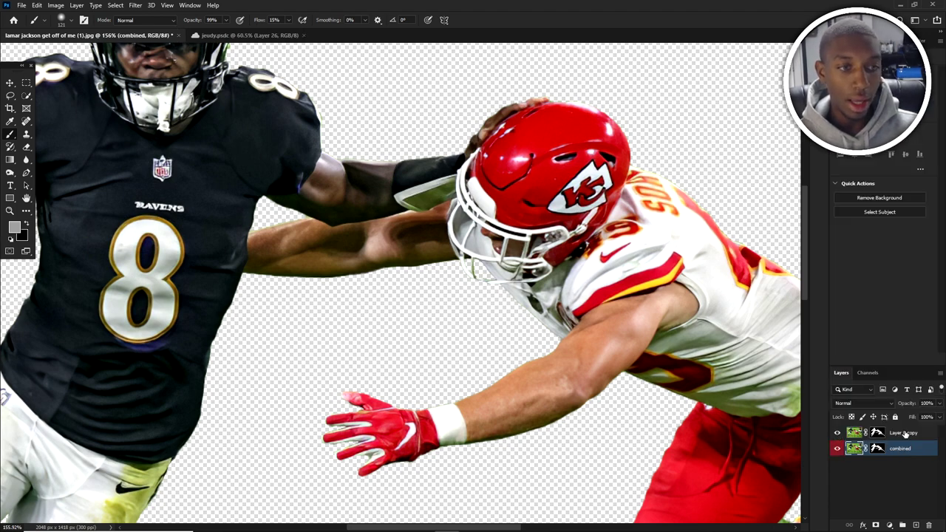
right_click(886, 433)
click(877, 461)
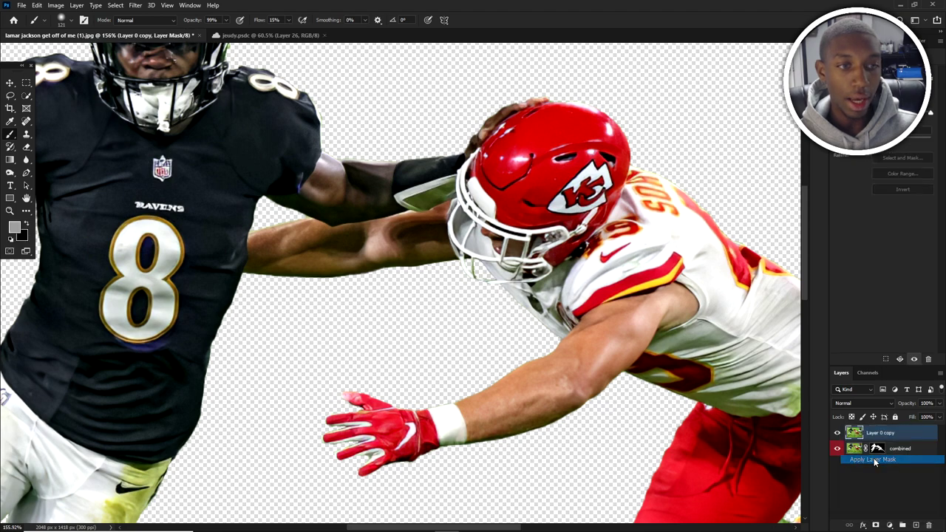
- Trace a Pen tool path along the upper edge of the tackler's forearm and up the front of his helmet
scroll(377, 251, down, 3)
scroll(337, 216, up, 3)
click(26, 173)
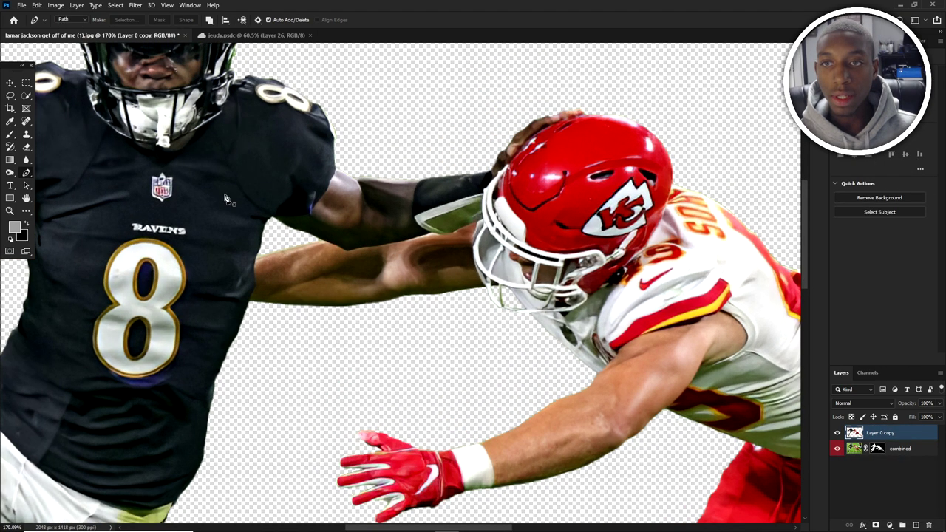
scroll(333, 212, down, 3)
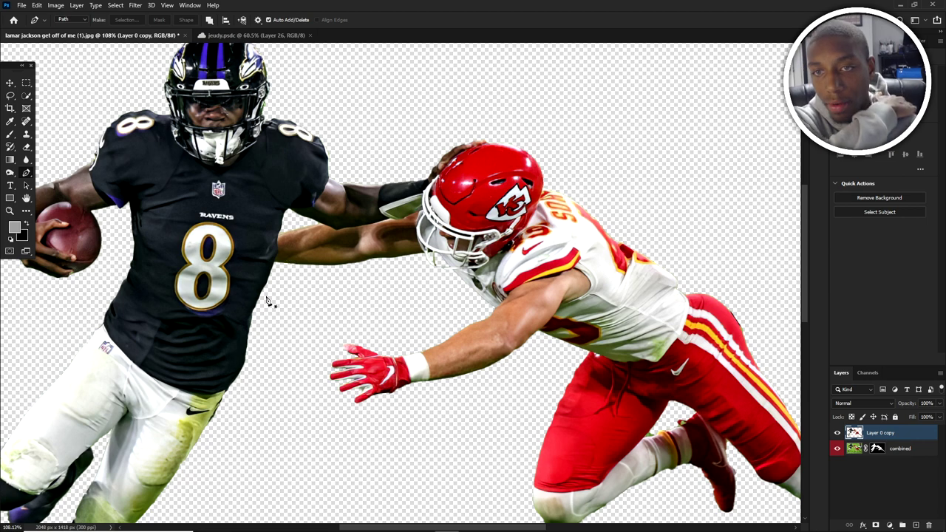
scroll(272, 306, up, 5)
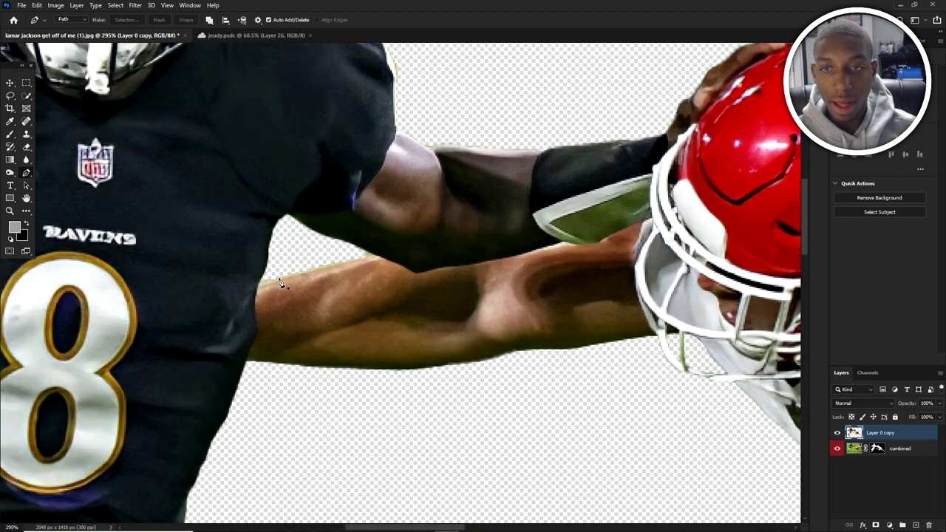
click(257, 290)
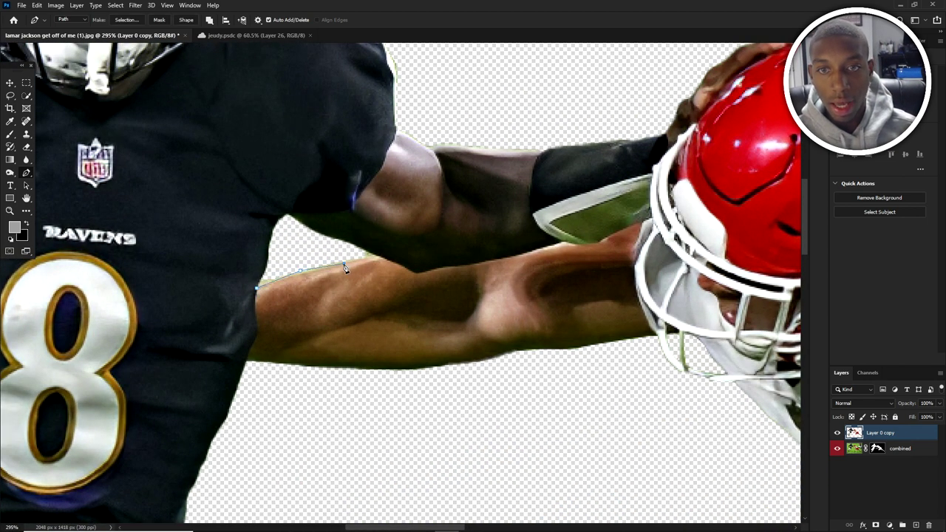
mouse_move(381, 257)
mouse_down()
mouse_move(428, 276)
mouse_move(564, 245)
mouse_move(598, 246)
mouse_move(643, 225)
mouse_up()
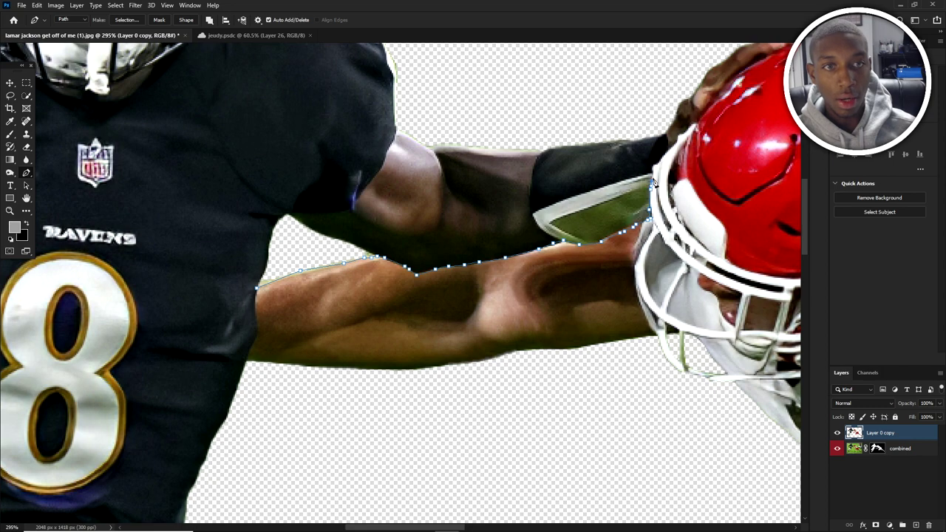
drag(654, 171, 679, 144)
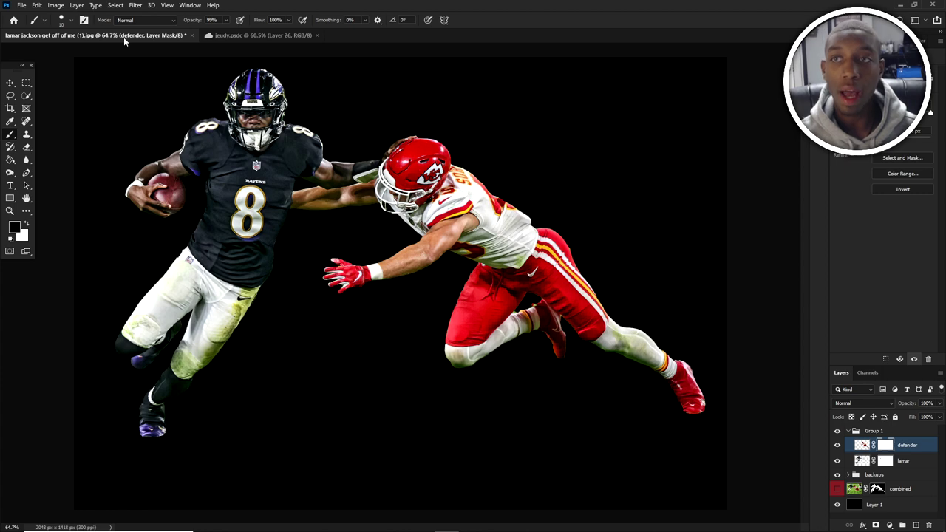
- Create a new 1080 × 1350 px document at 300 ppi
click(21, 5)
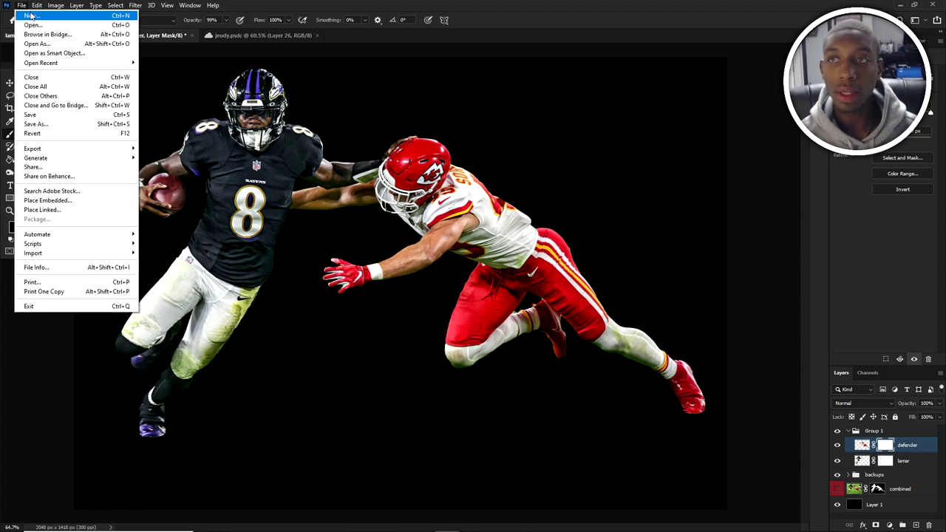
click(29, 15)
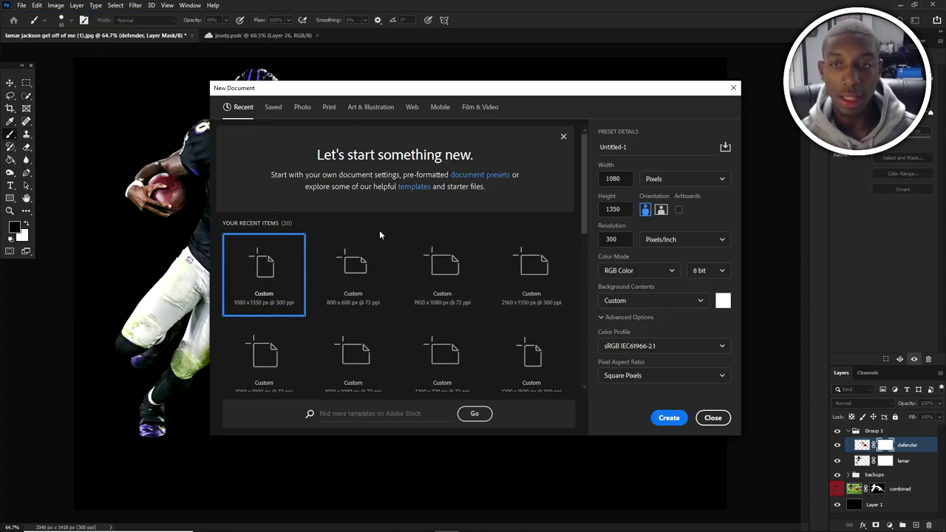
double_click(241, 244)
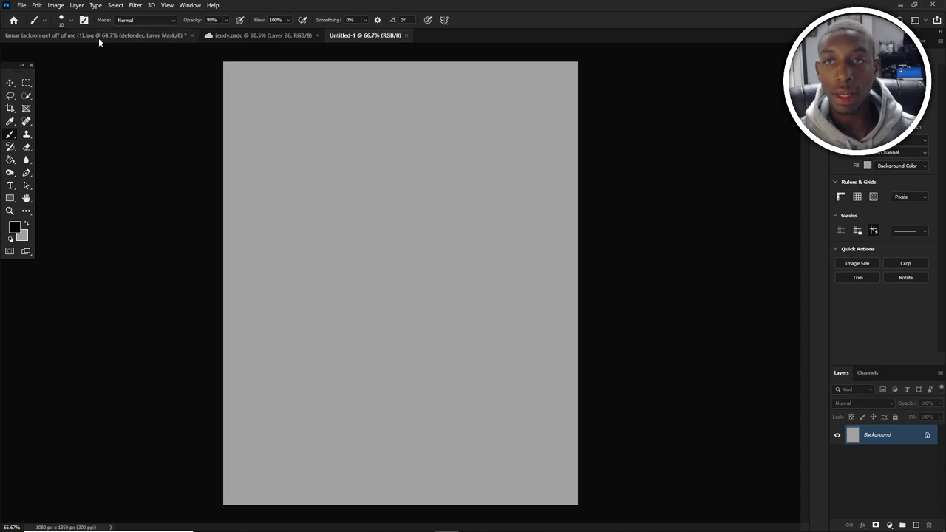
- Check the new document's image size and crop ratio
click(56, 6)
click(97, 78)
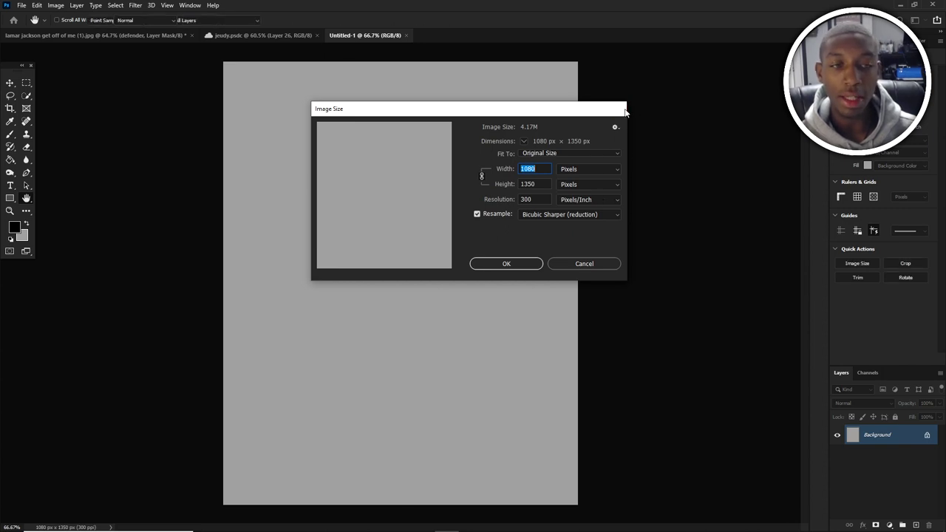
click(625, 108)
click(55, 37)
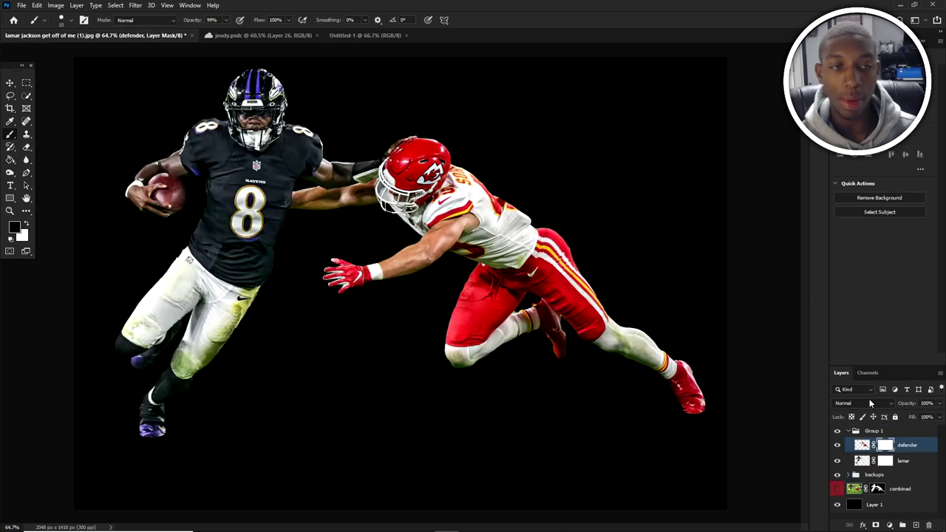
click(350, 35)
key(c)
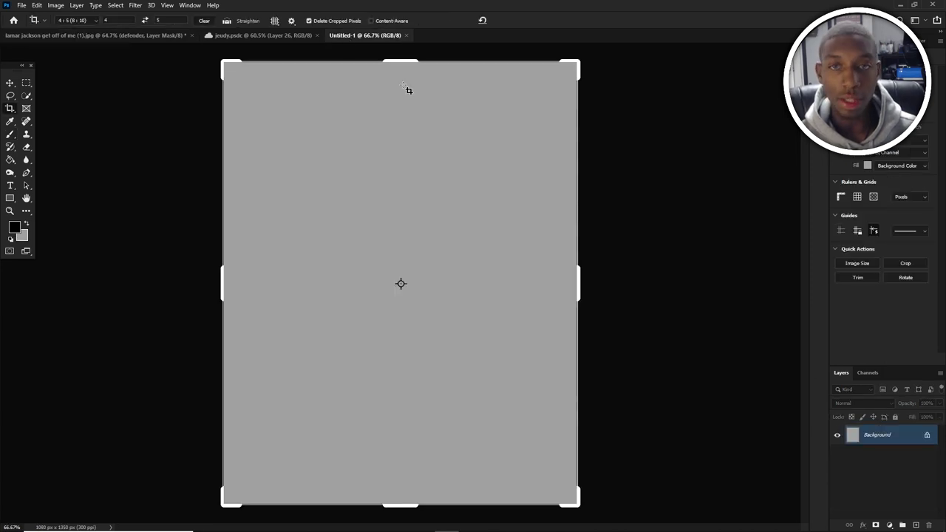
- Bring Group 1, holding both player cutouts, from the football photo into the new 1080 × 1350 px document
click(10, 83)
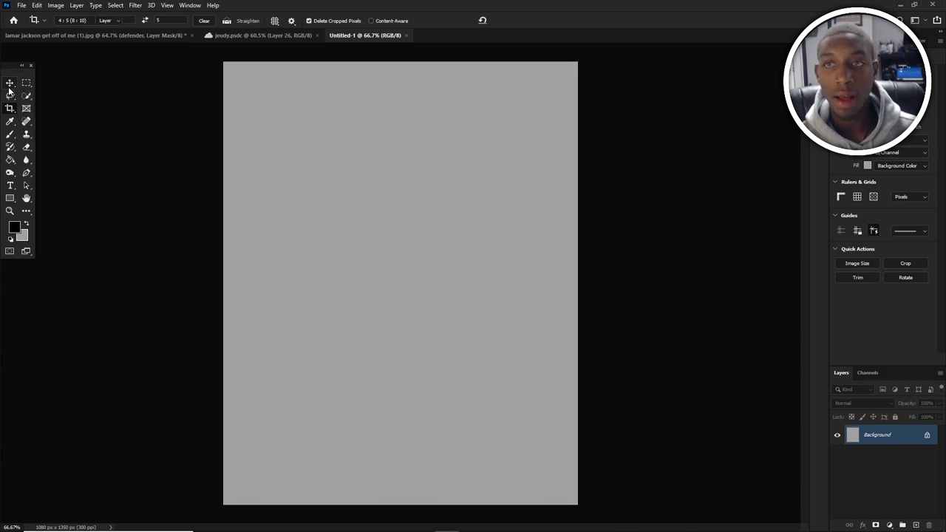
click(34, 36)
click(848, 431)
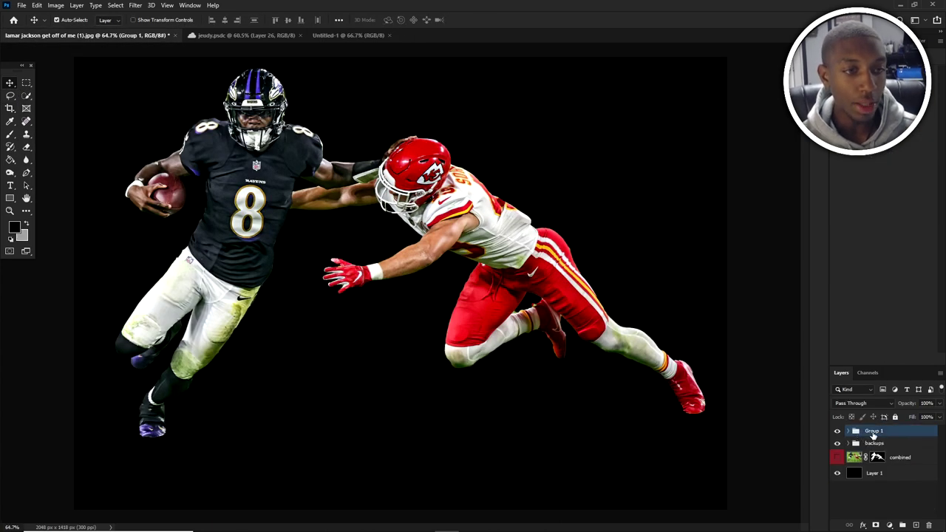
drag(396, 118, 429, 125)
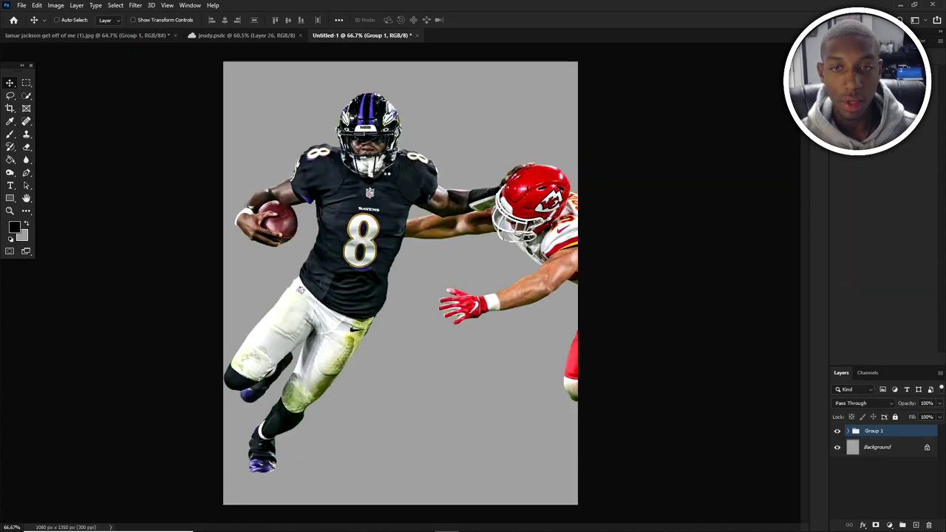
- Move the player group right and slightly down on the canvas so the ball carrier sits nearer the middle
key(t)
key(ctrl+t)
drag(417, 176, 480, 187)
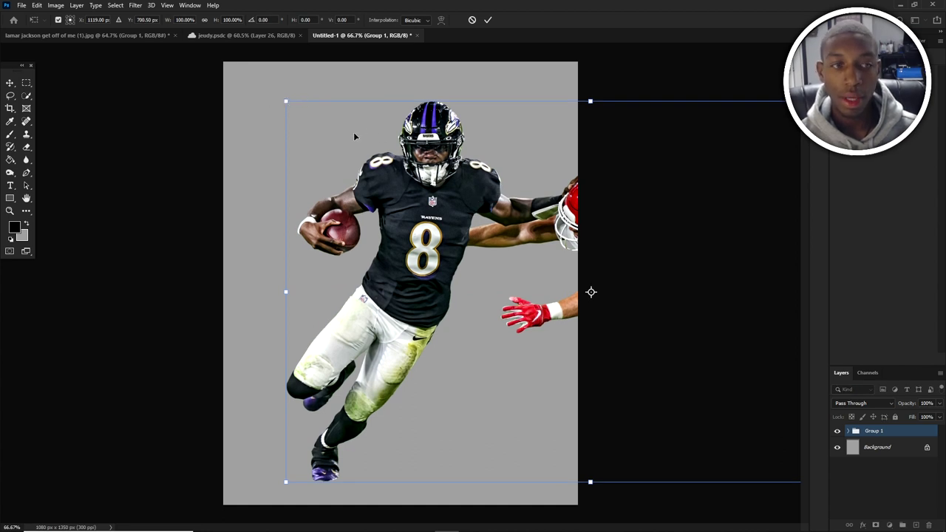
key(Return)
- Convert the defender and lamar layers inside Group 1 into separate smart objects
click(848, 432)
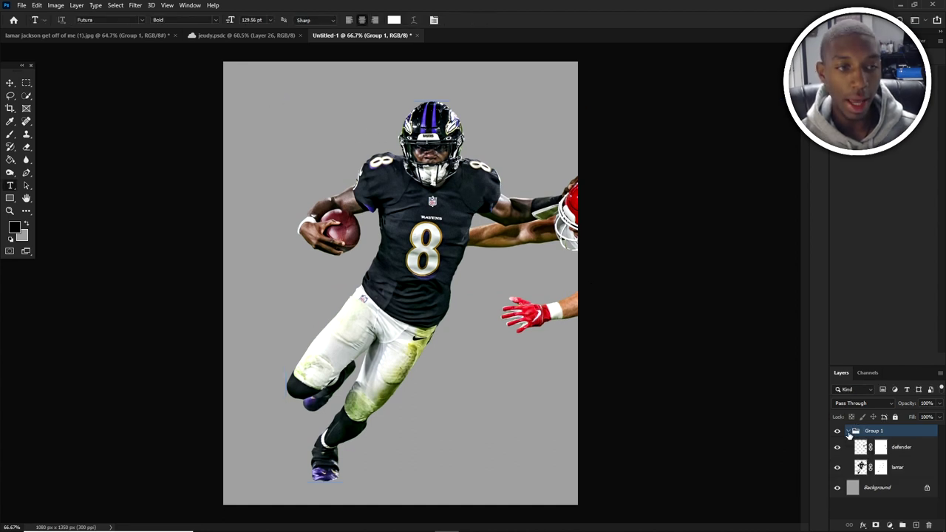
click(910, 453)
right_click(902, 449)
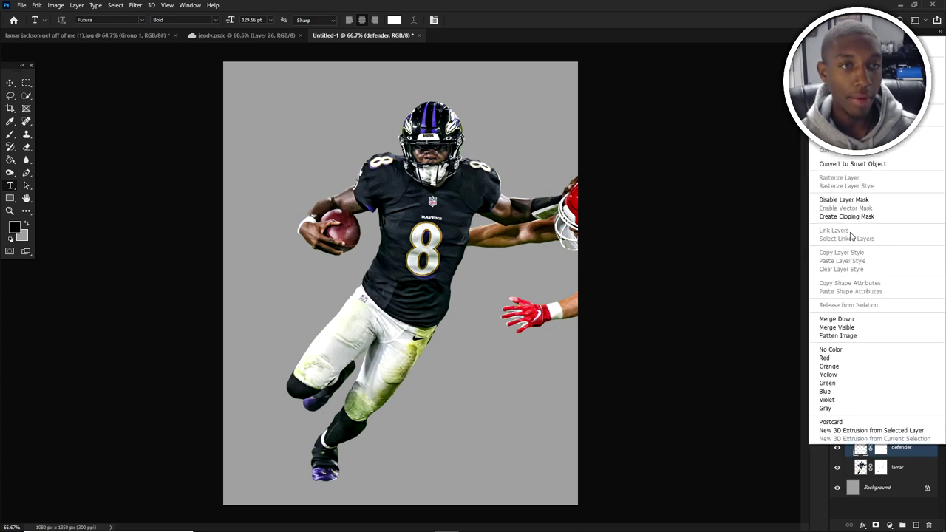
click(805, 353)
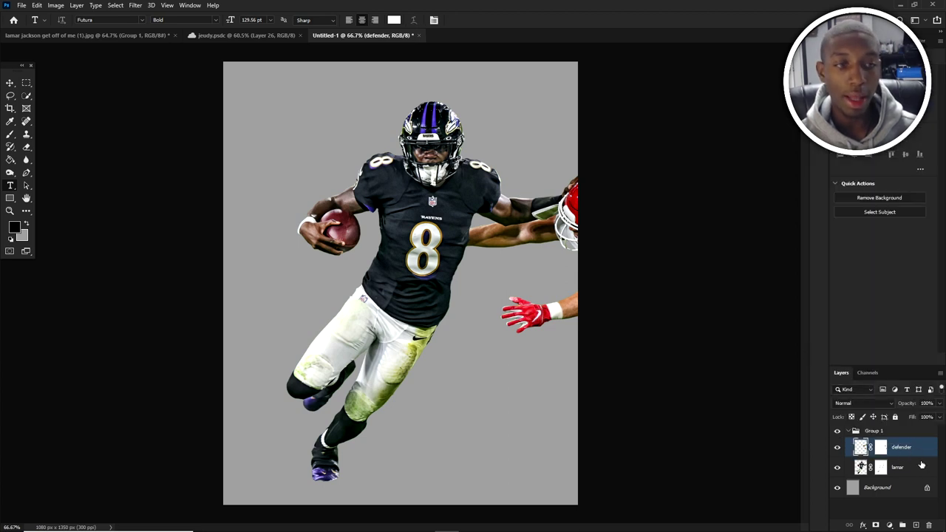
click(837, 447)
click(837, 447)
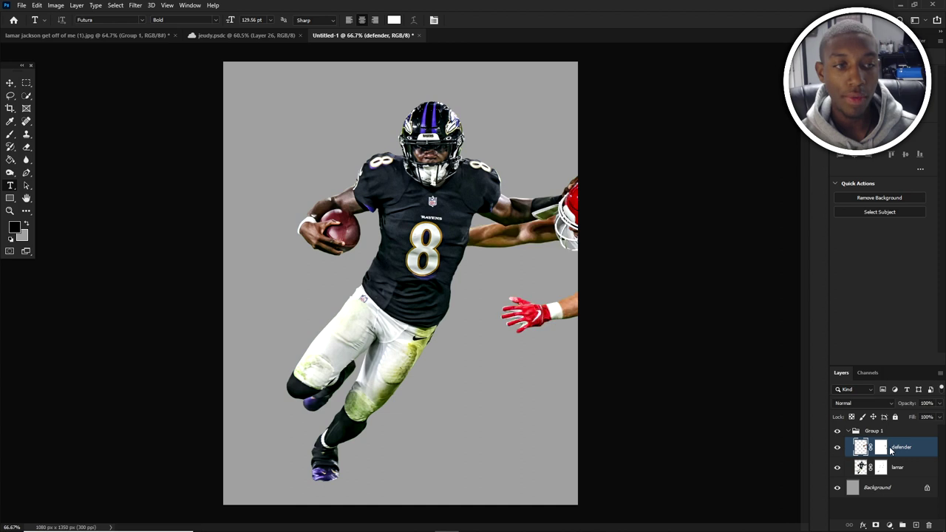
right_click(844, 449)
click(839, 167)
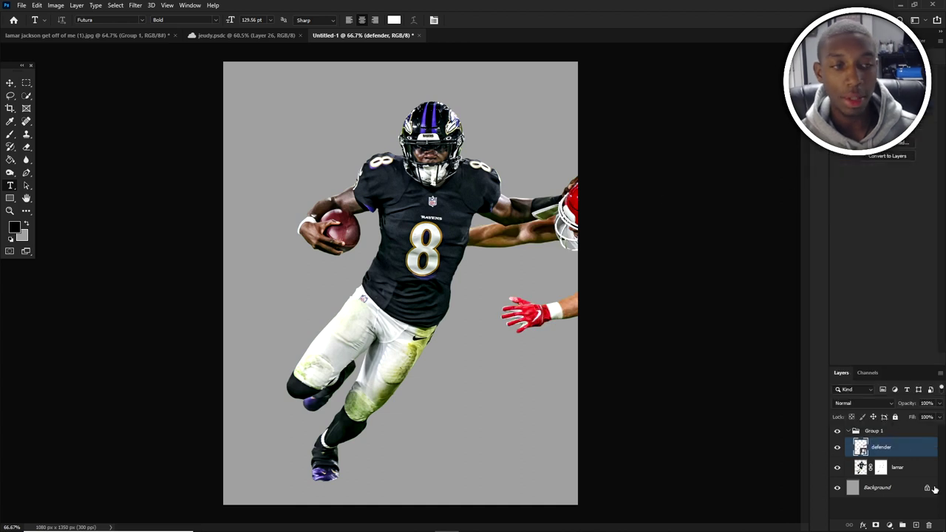
right_click(901, 471)
click(857, 191)
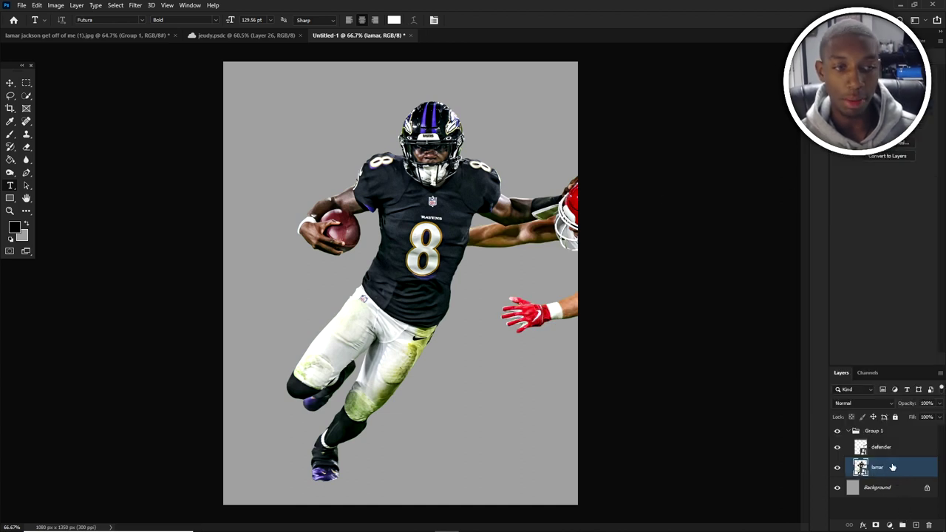
- Scale the defender and lamar smart objects together to 105.22% and position the ball carrier fully within the canvas height
key(ctrl+t)
key(Escape)
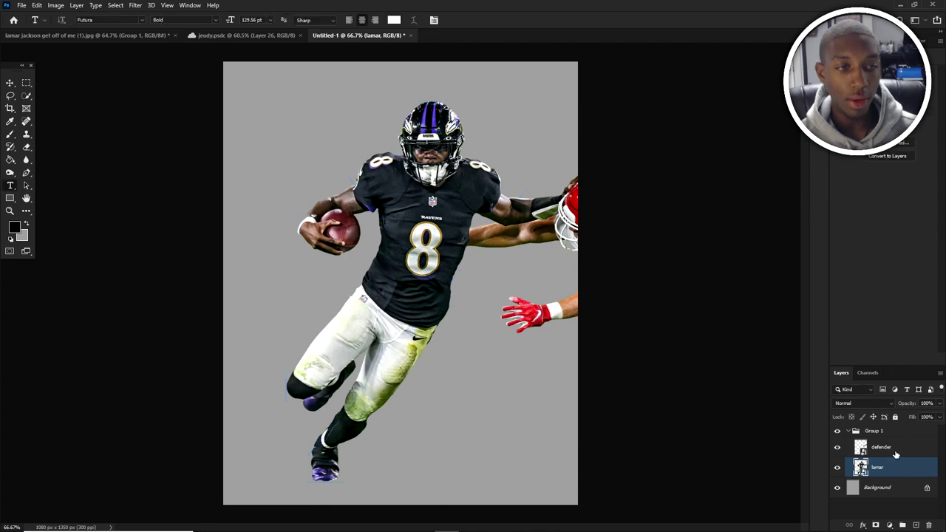
shift+click(866, 451)
key(ctrl+t)
drag(288, 99, 252, 79)
mouse_move(370, 156)
mouse_down()
mouse_move(383, 168)
mouse_move(393, 156)
mouse_move(382, 168)
mouse_up()
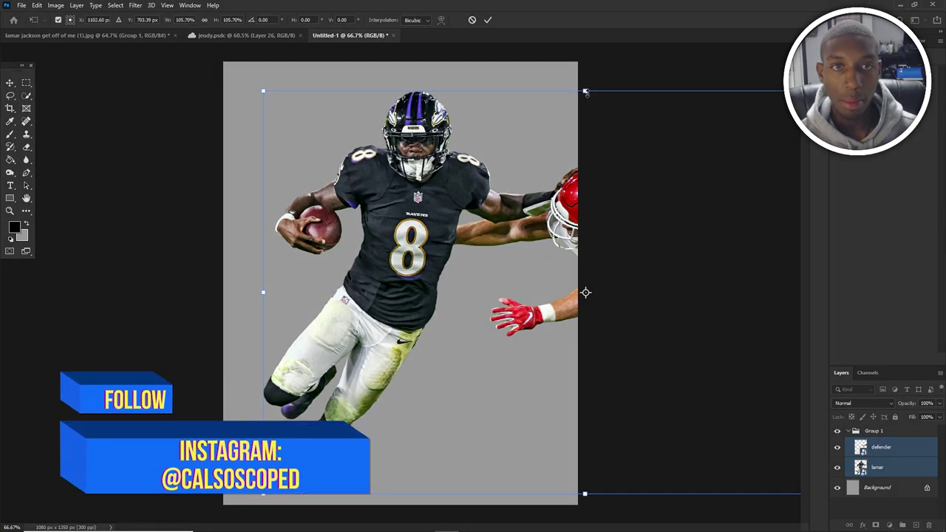
drag(586, 90, 585, 103)
drag(584, 122, 574, 111)
drag(264, 93, 223, 65)
drag(425, 148, 459, 148)
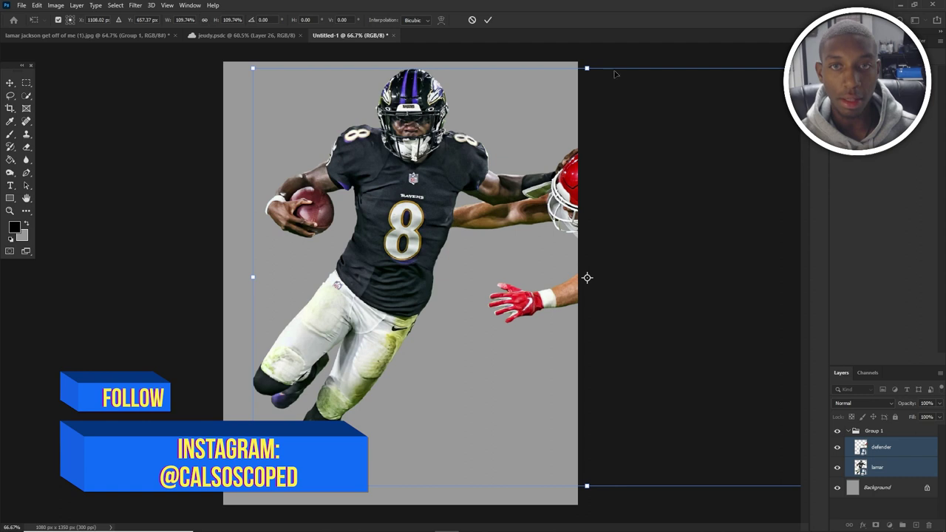
mouse_move(587, 68)
mouse_down()
mouse_move(587, 96)
mouse_move(584, 82)
mouse_up()
drag(559, 130, 549, 140)
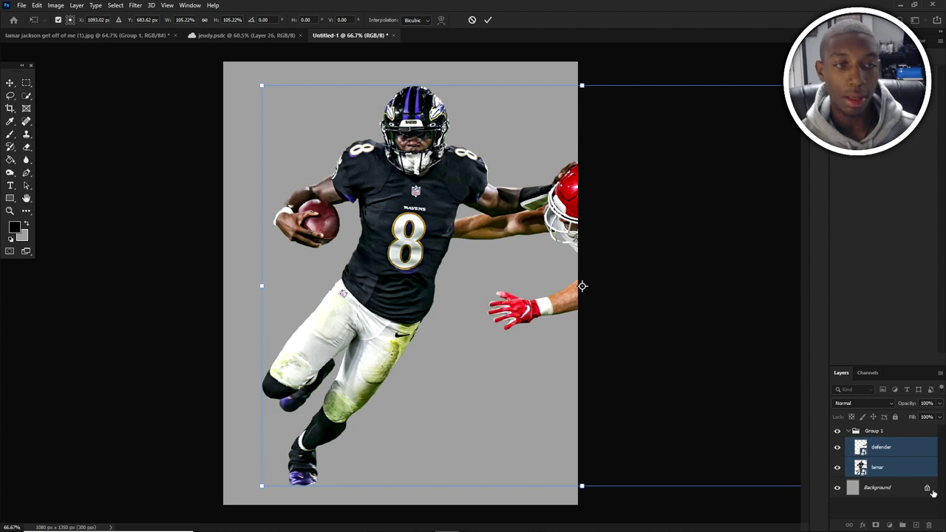
key(Return)
- Fill the Background layer with the near-black foreground colour #030208 using the Paint Bucket
click(880, 487)
click(18, 183)
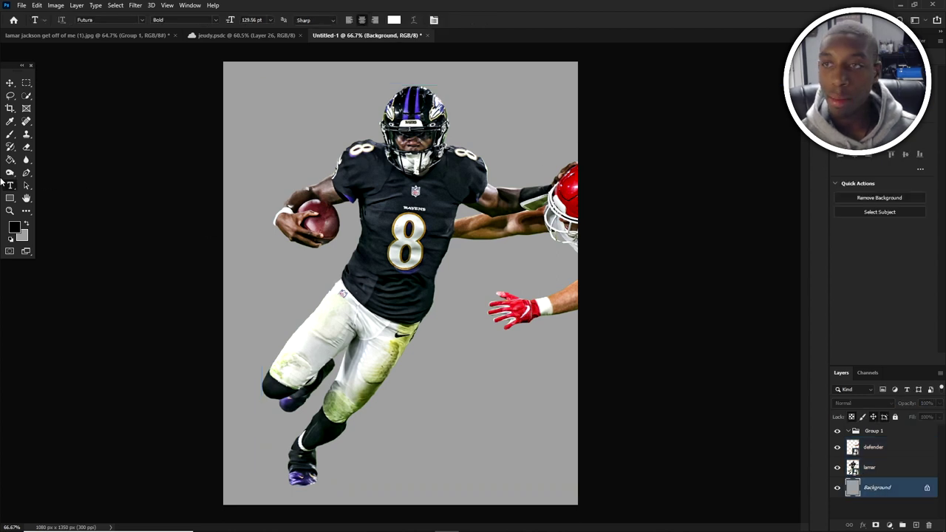
click(14, 228)
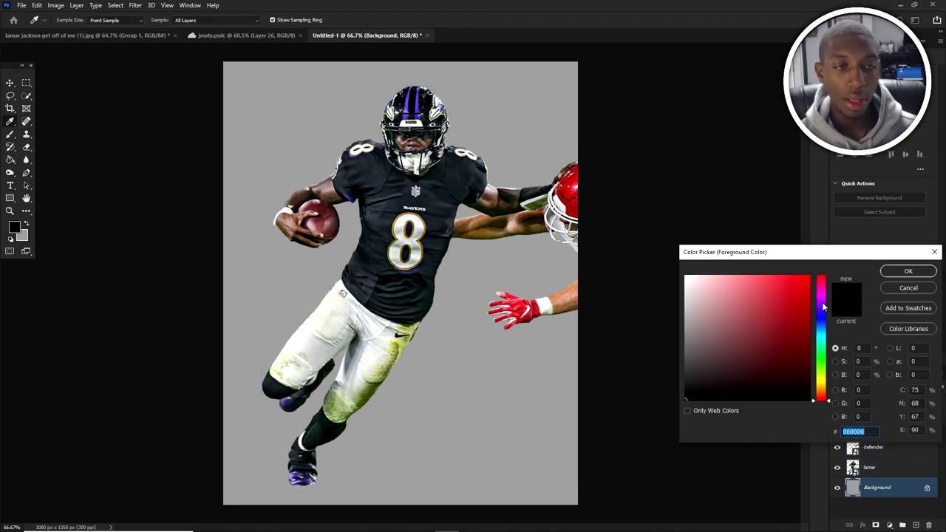
text(604ed0)
drag(773, 339, 773, 397)
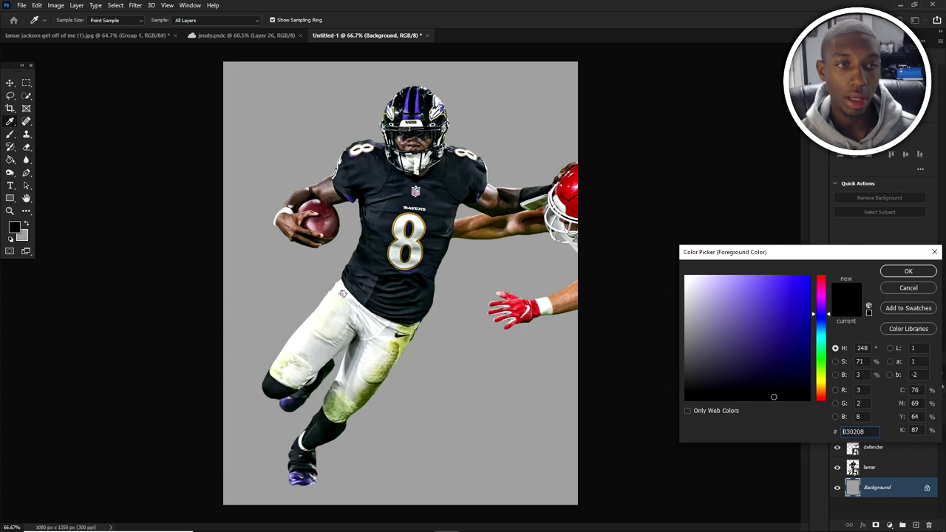
click(906, 270)
key(t)
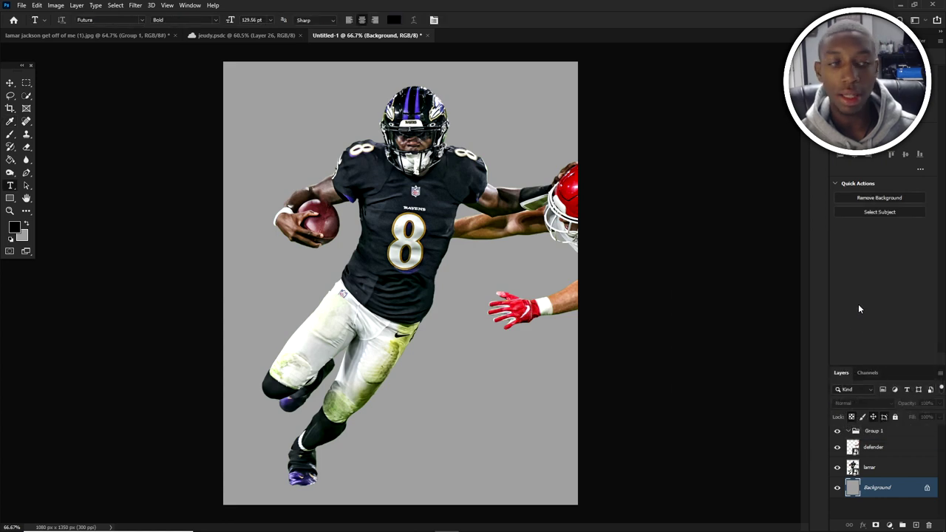
click(9, 159)
click(451, 209)
scroll(406, 173, up, 3)
scroll(410, 177, down, 3)
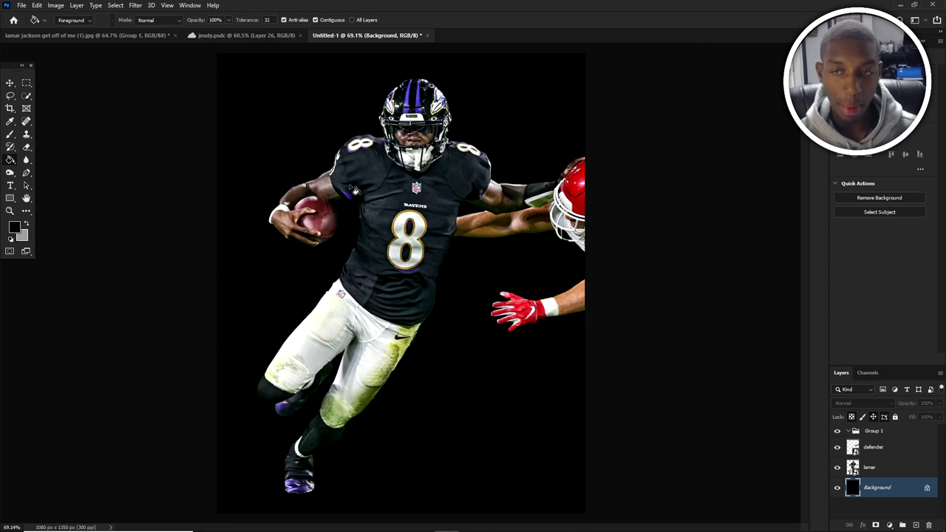
- Darken the foreground colour to #010103
click(13, 229)
click(773, 401)
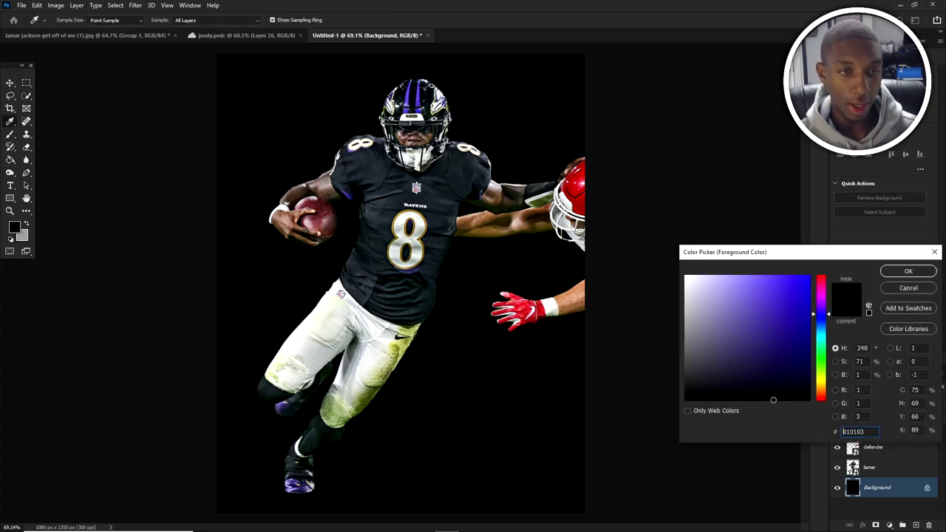
click(930, 272)
- Examine the ball carrier's helmet, face and jersey up close, and the overall composition against the dark background
scroll(491, 120, up, 2)
key(v)
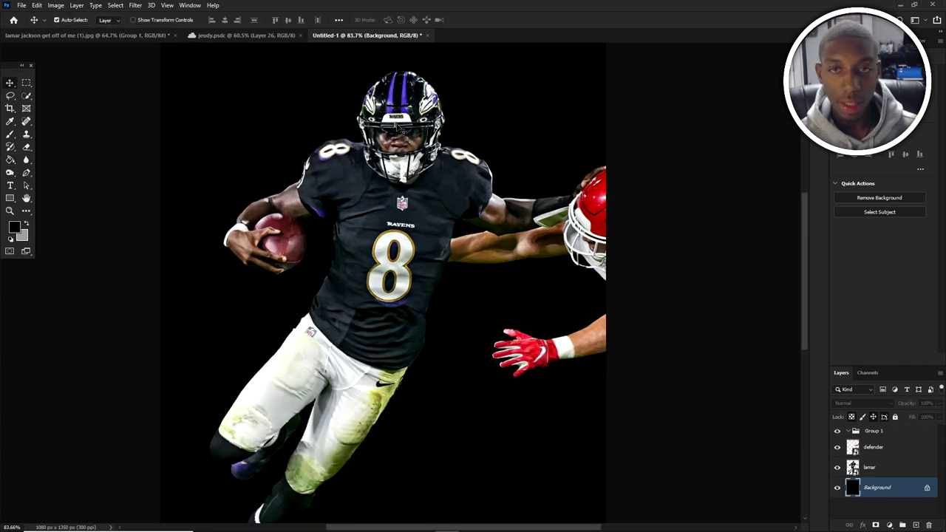
scroll(377, 112, up, 1)
scroll(423, 174, up, 2)
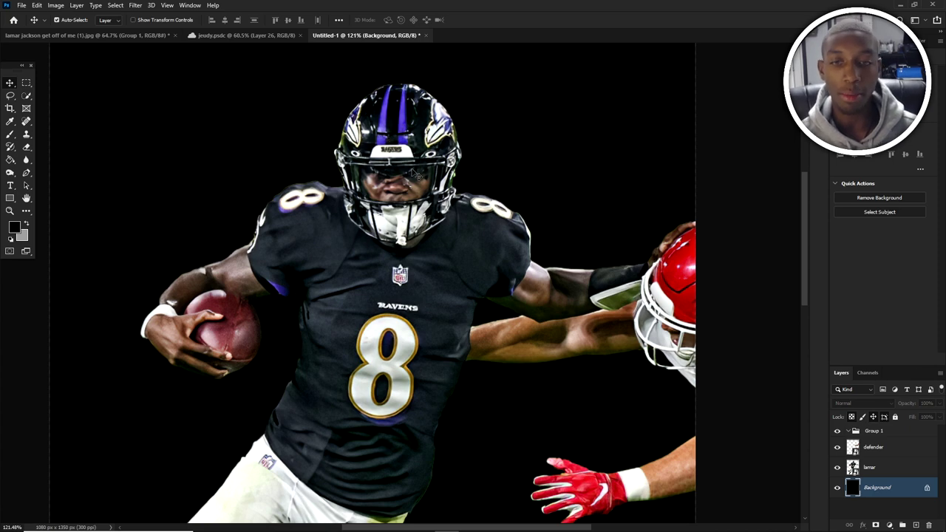
scroll(415, 159, down, 3)
scroll(425, 199, up, 2)
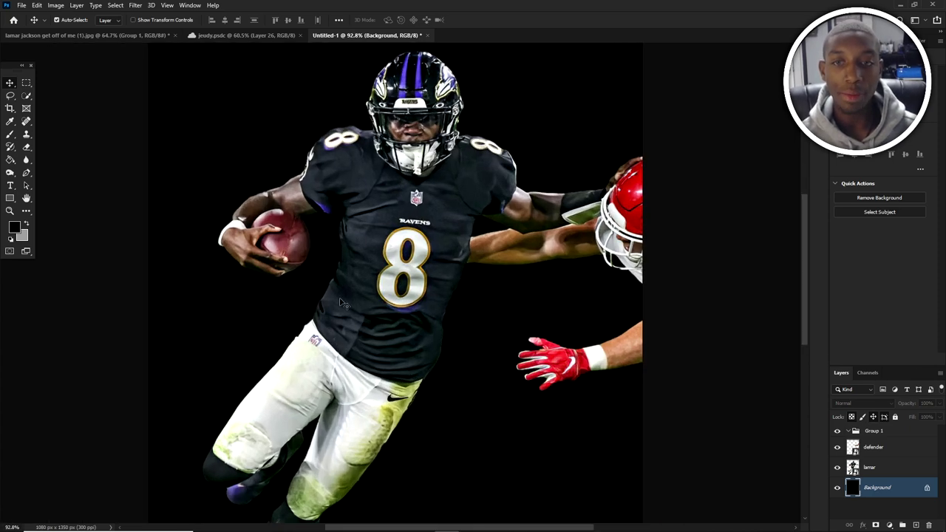
scroll(450, 87, up, 2)
scroll(450, 89, up, 2)
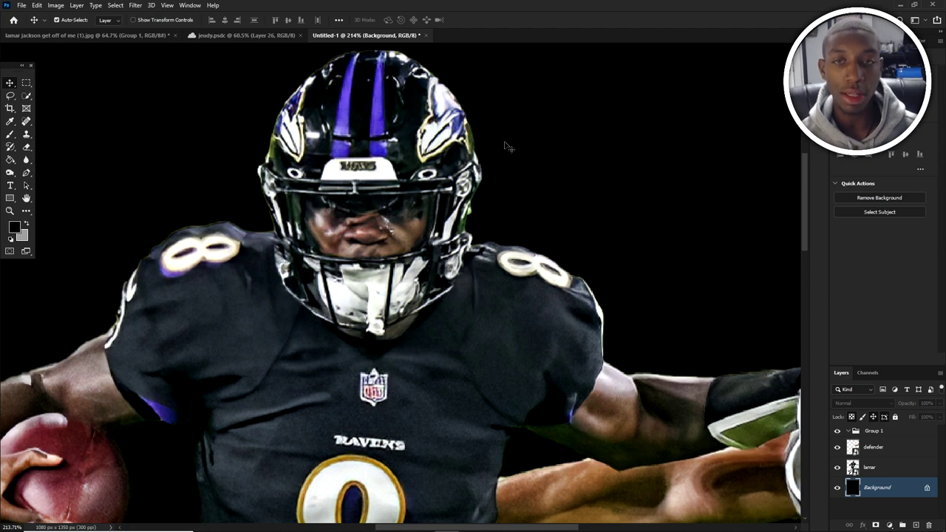
scroll(386, 269, down, 2)
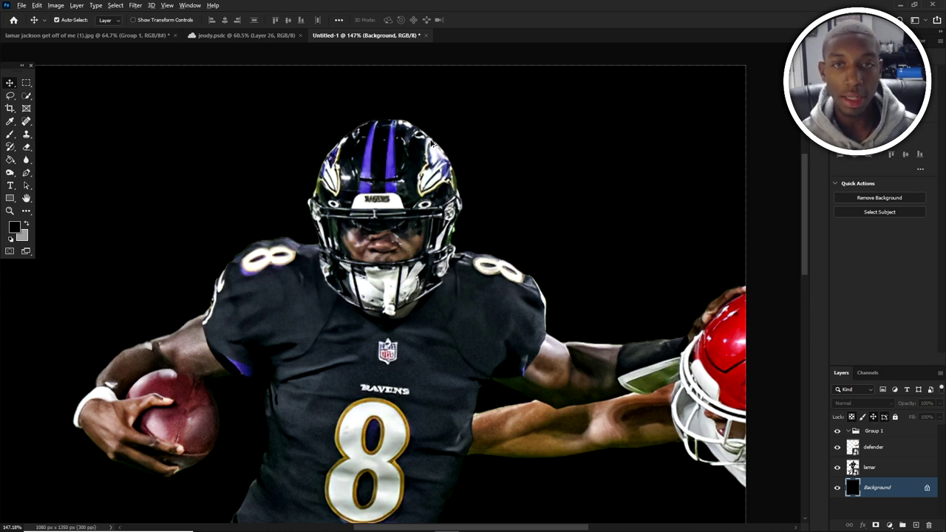
scroll(436, 148, up, 2)
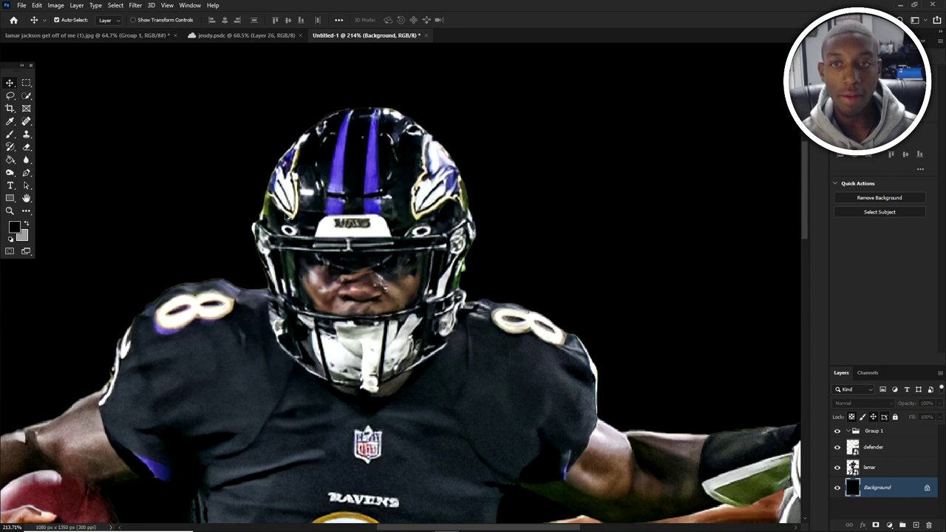
scroll(285, 219, down, 4)
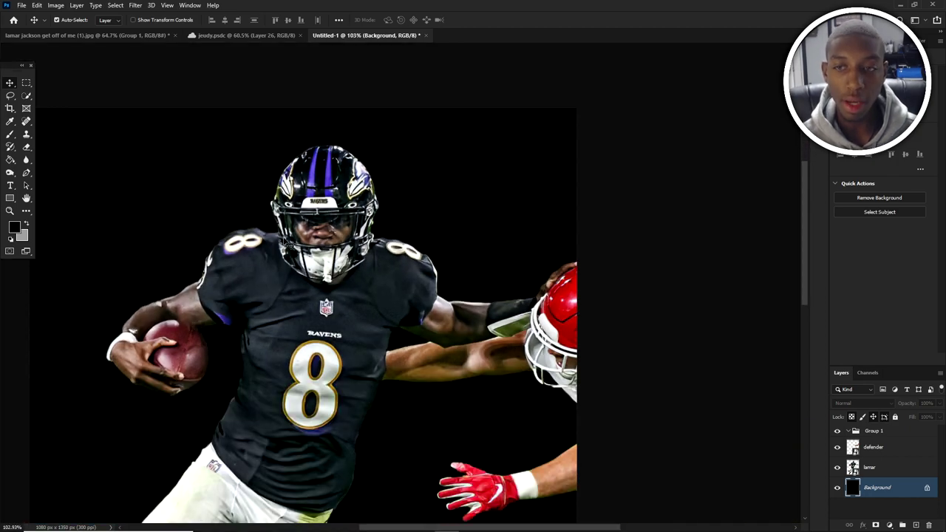
scroll(331, 290, down, 5)
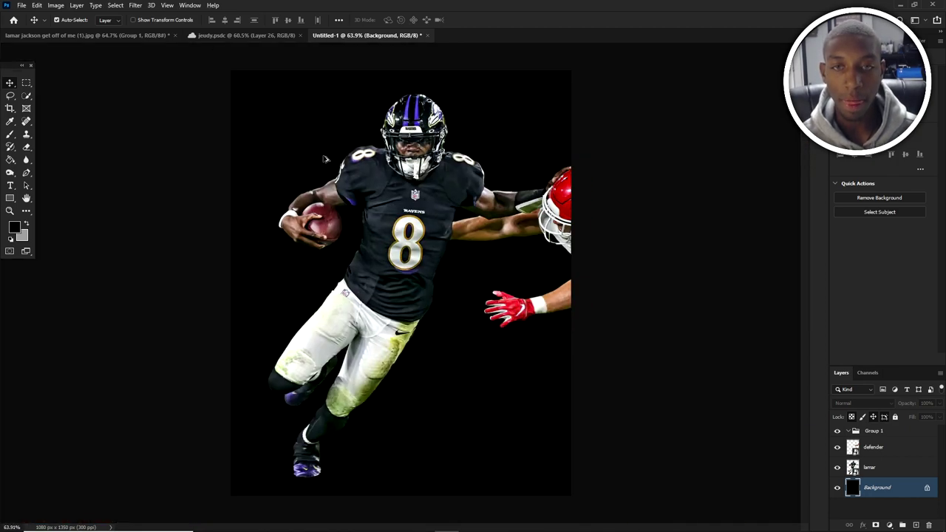
scroll(355, 156, up, 6)
scroll(470, 160, up, 2)
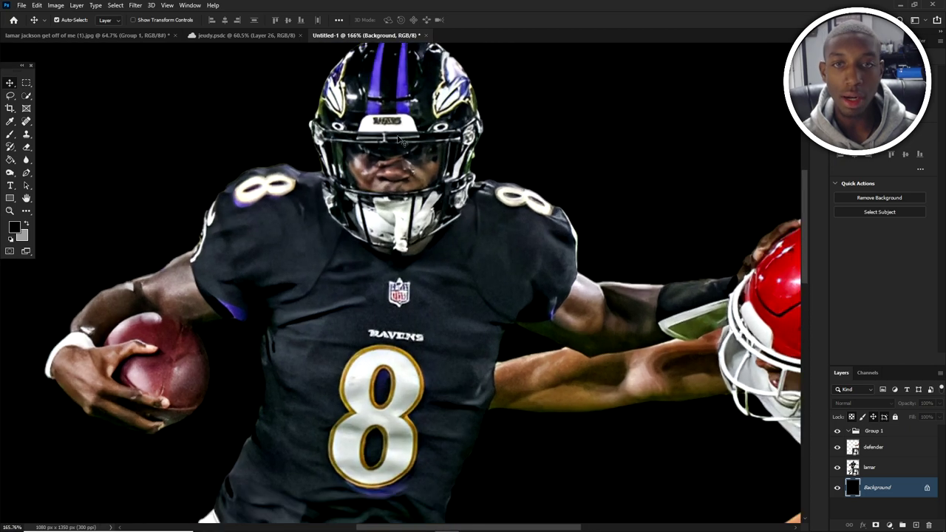
- Trace the outer edge of the chest number 8's white upper loop with the Pen tool, just inside the gold border
click(26, 172)
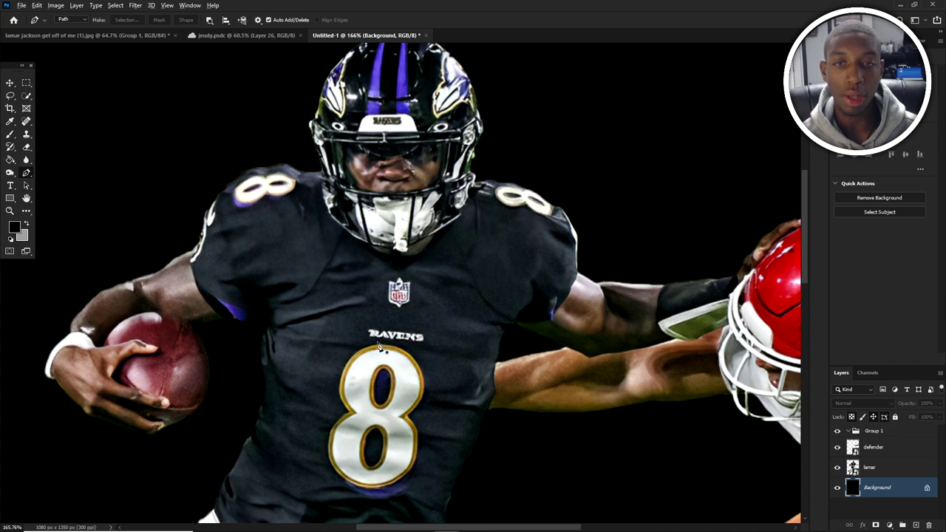
scroll(402, 401, up, 1)
scroll(401, 401, down, 1)
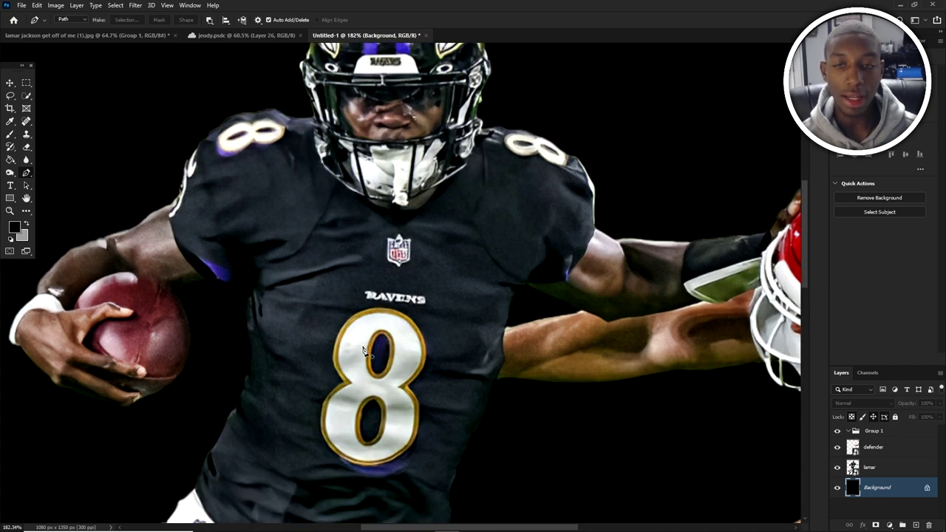
scroll(352, 389, up, 5)
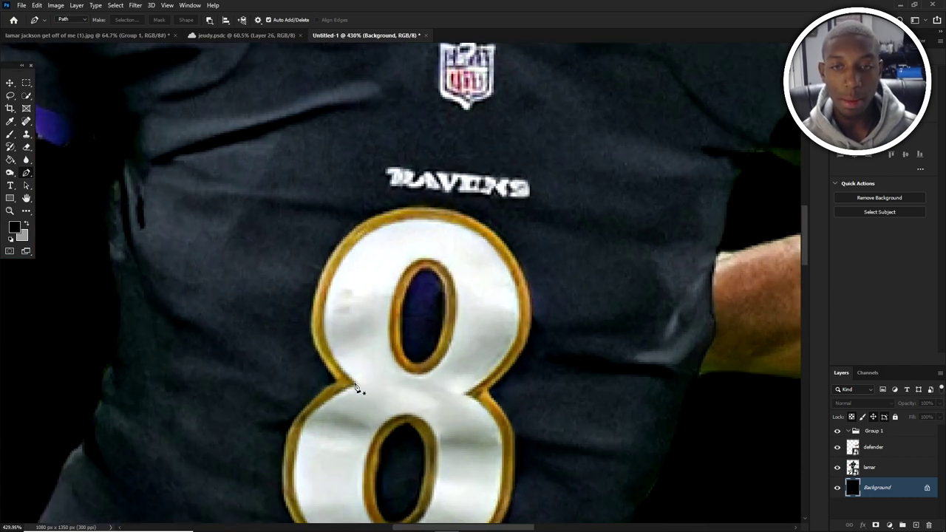
click(357, 385)
drag(323, 341, 393, 227)
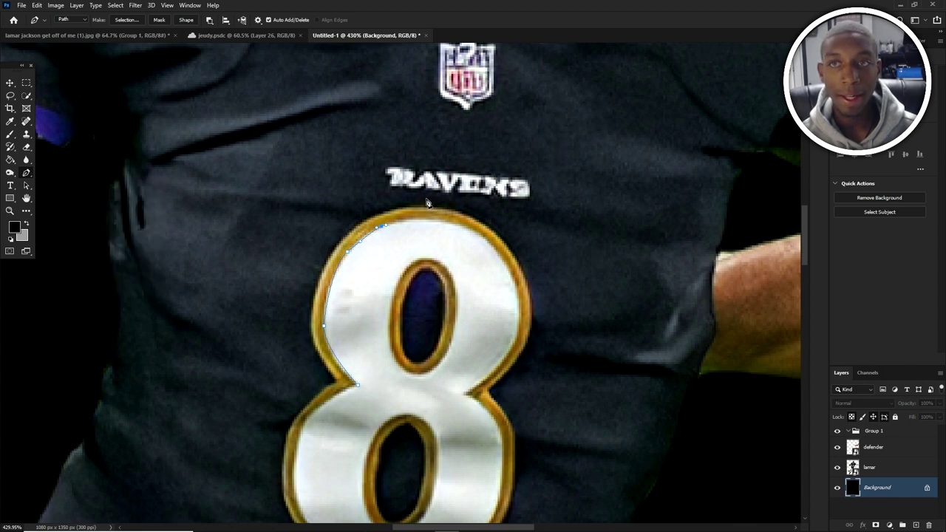
click(208, 19)
click(222, 41)
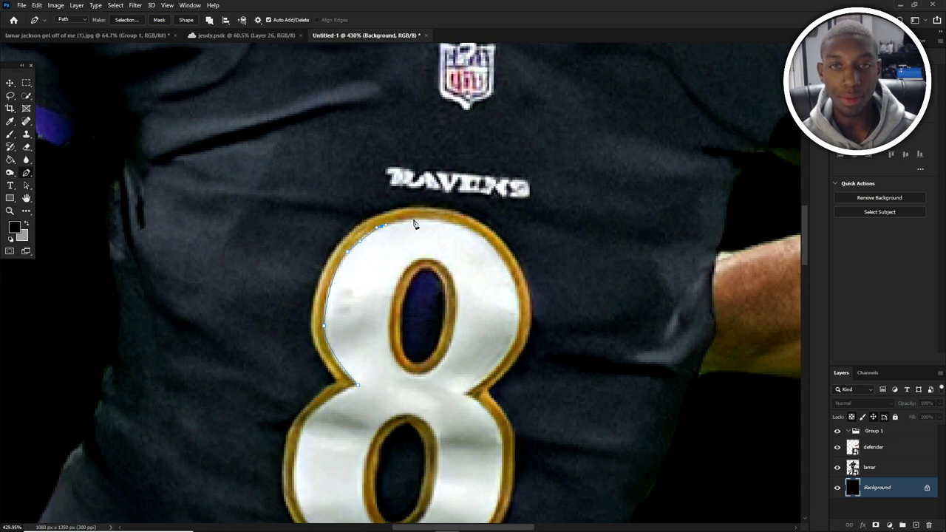
click(466, 227)
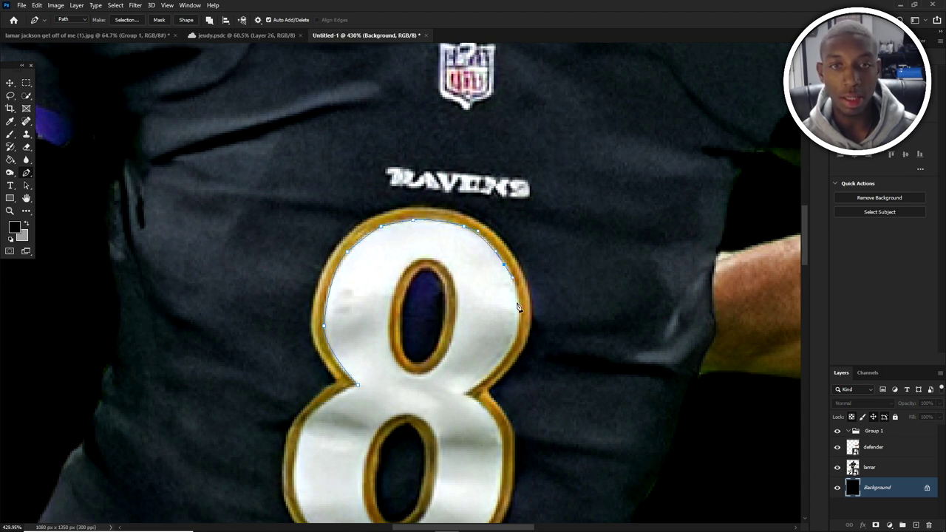
click(508, 358)
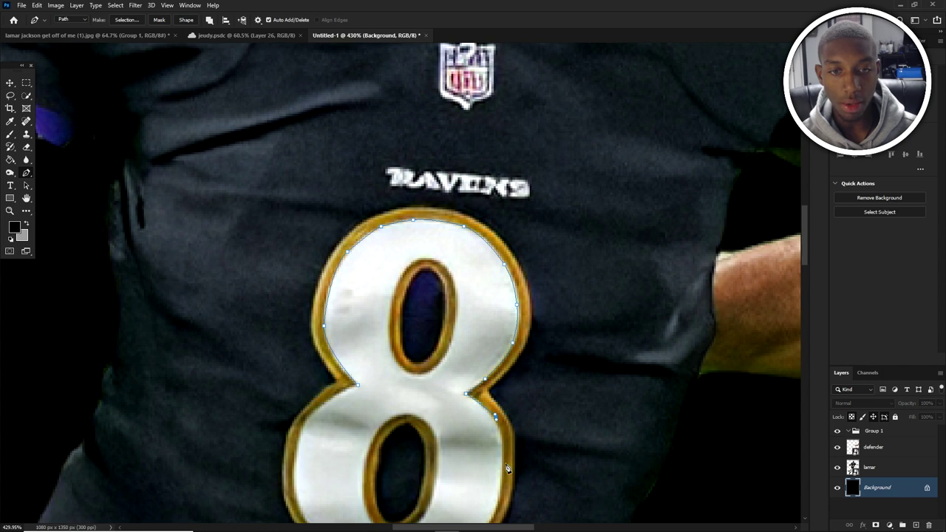
- Complete the path around the 8's lower loop and convert it to a new anti-aliased selection with 0 px feather
drag(520, 448, 518, 478)
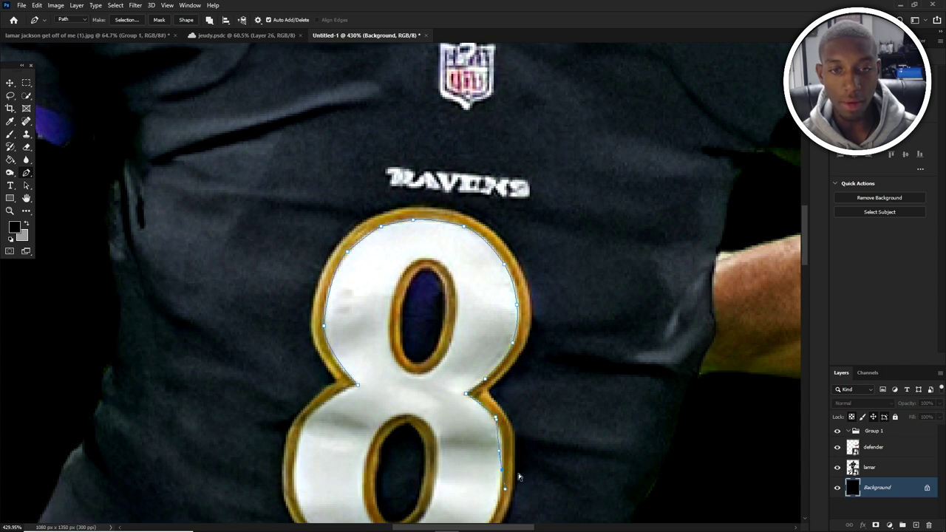
scroll(505, 479, down, 3)
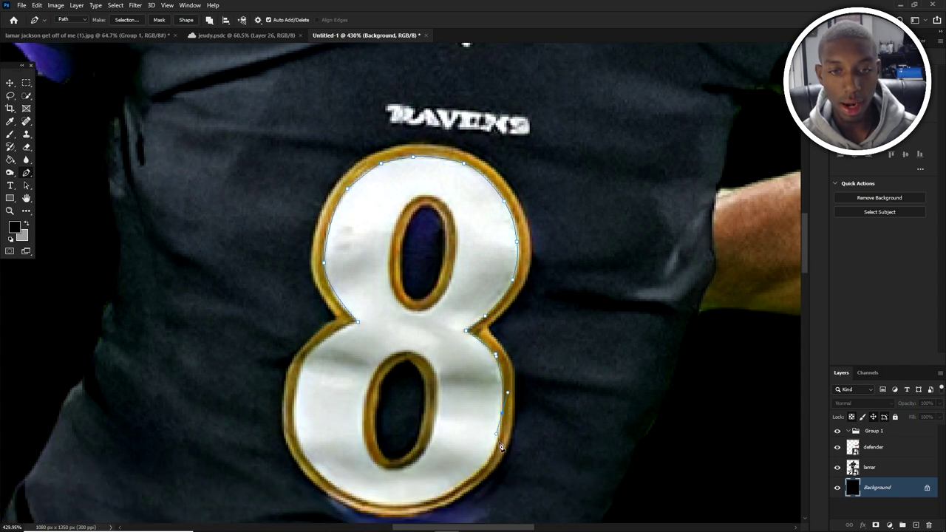
drag(448, 495, 372, 507)
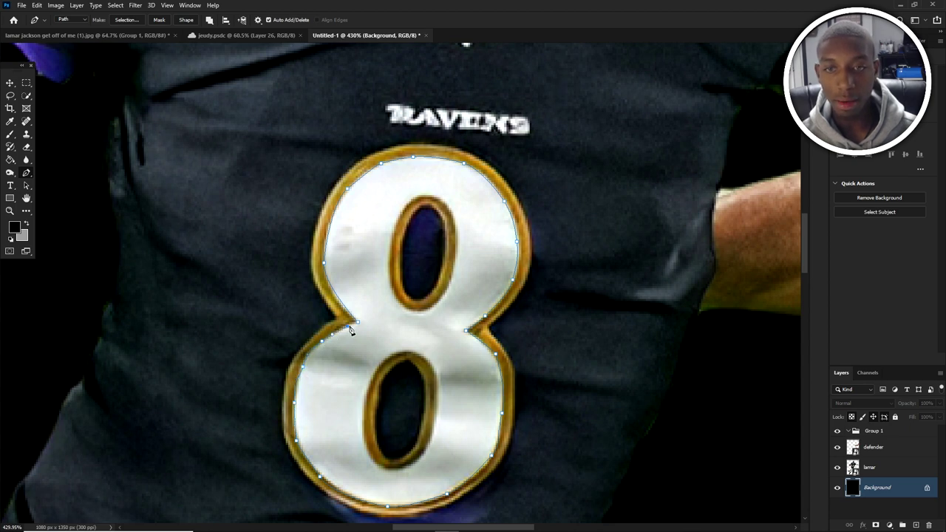
right_click(361, 305)
click(396, 335)
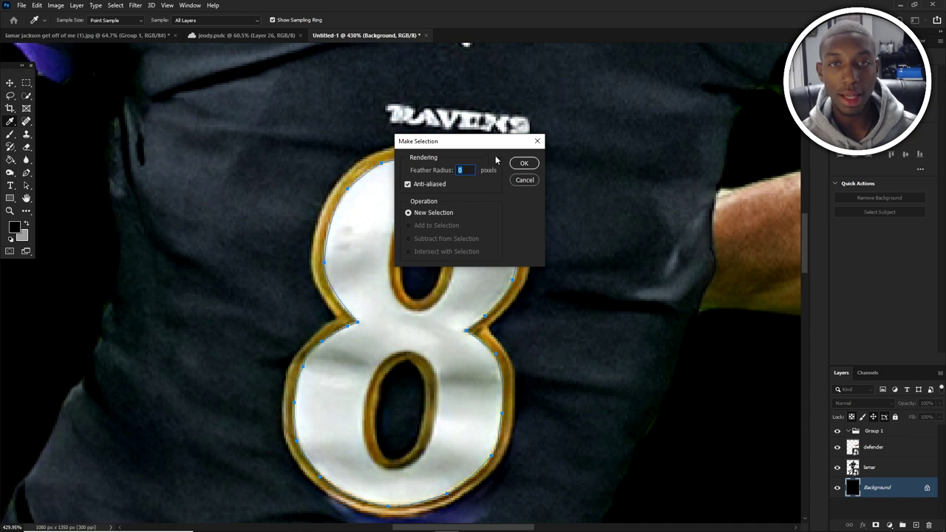
click(525, 163)
- Trace the gold-rimmed upper hole of the 8 and subtract it from the selection with 0 px feather
scroll(401, 258, up, 4)
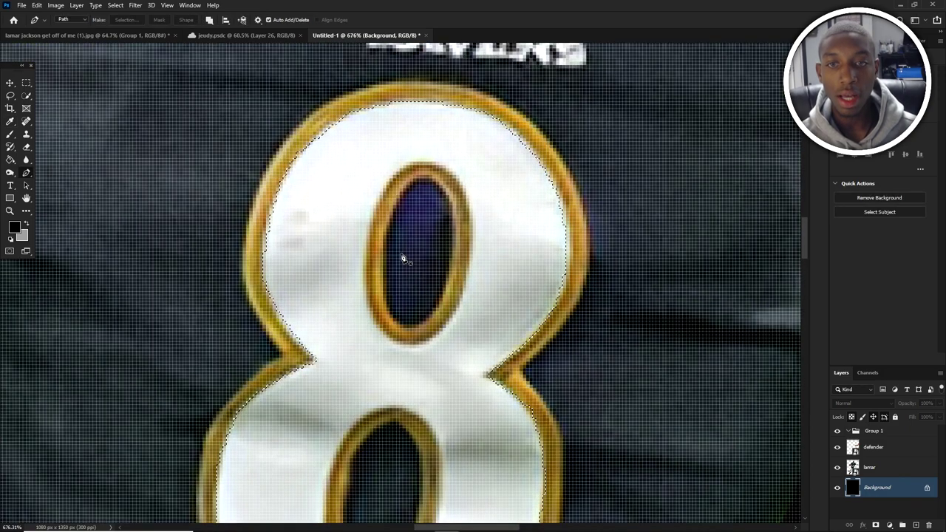
scroll(371, 202, down, 3)
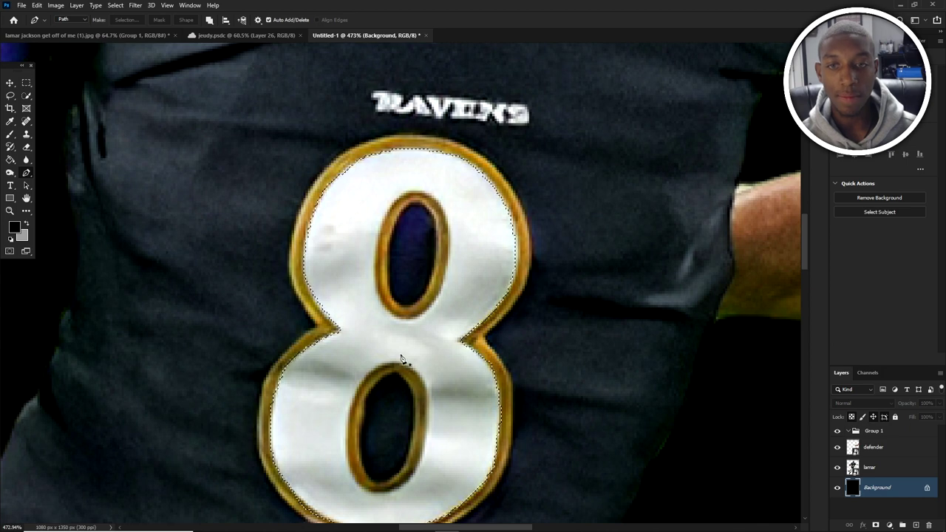
click(380, 298)
click(378, 249)
drag(389, 210, 448, 235)
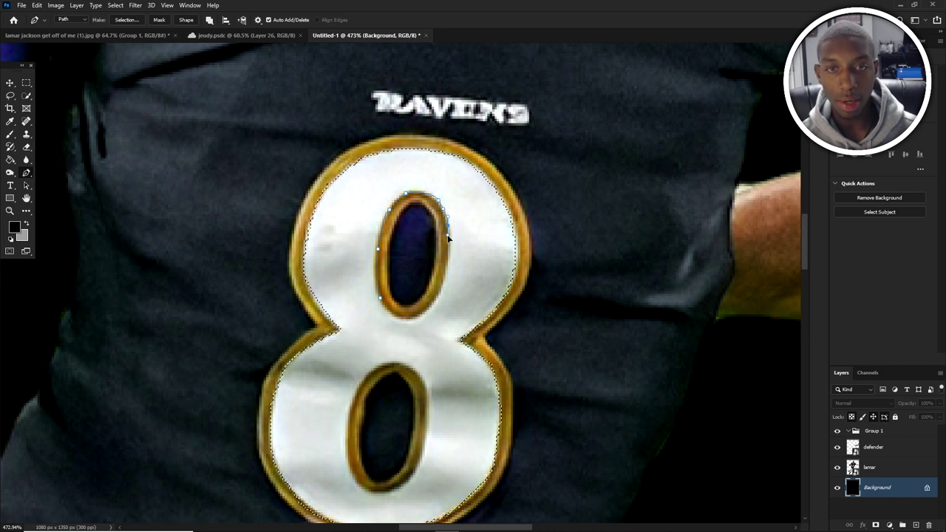
click(442, 275)
click(431, 305)
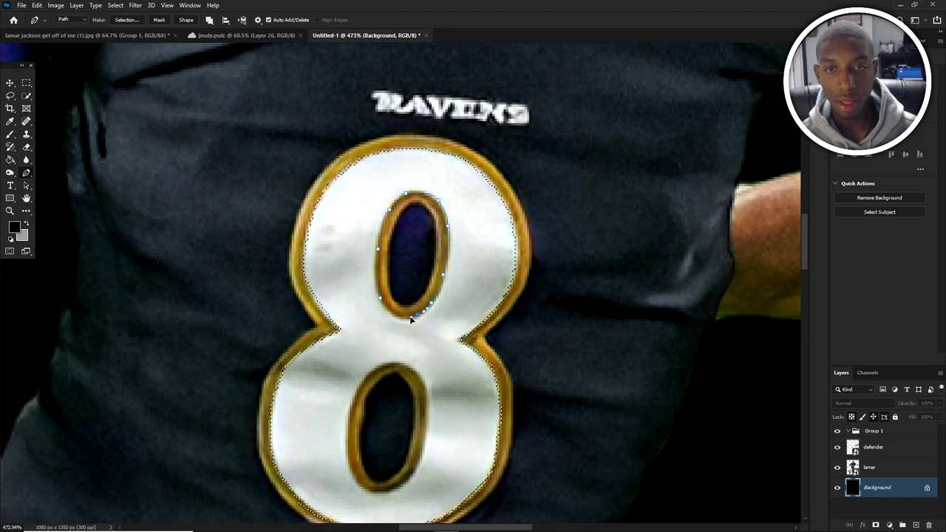
right_click(377, 252)
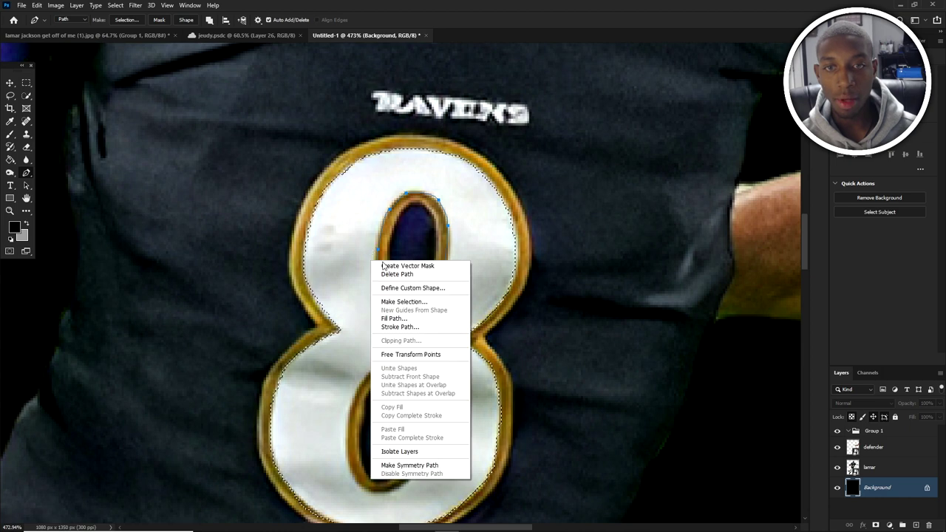
click(404, 301)
click(430, 238)
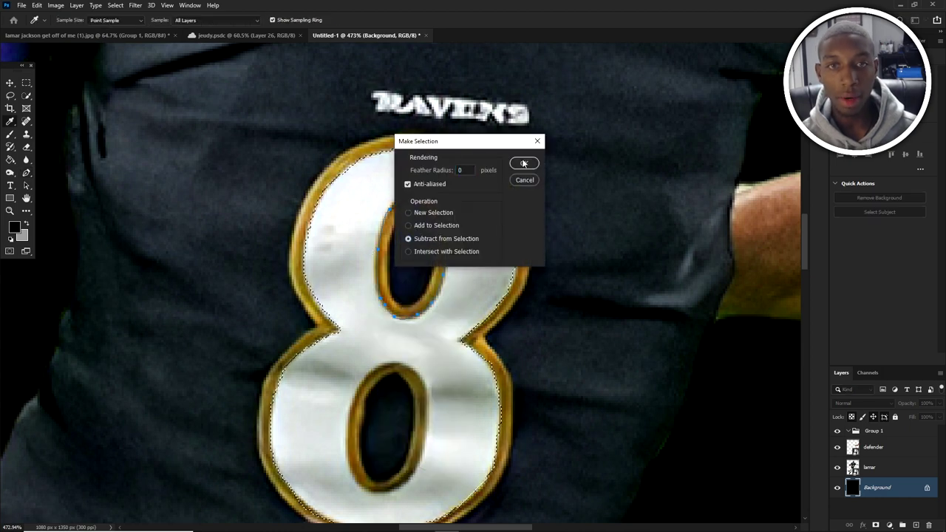
click(522, 163)
- Trace the gold-rimmed lower hole of the 8 and subtract that path from the selection
scroll(412, 249, down, 1)
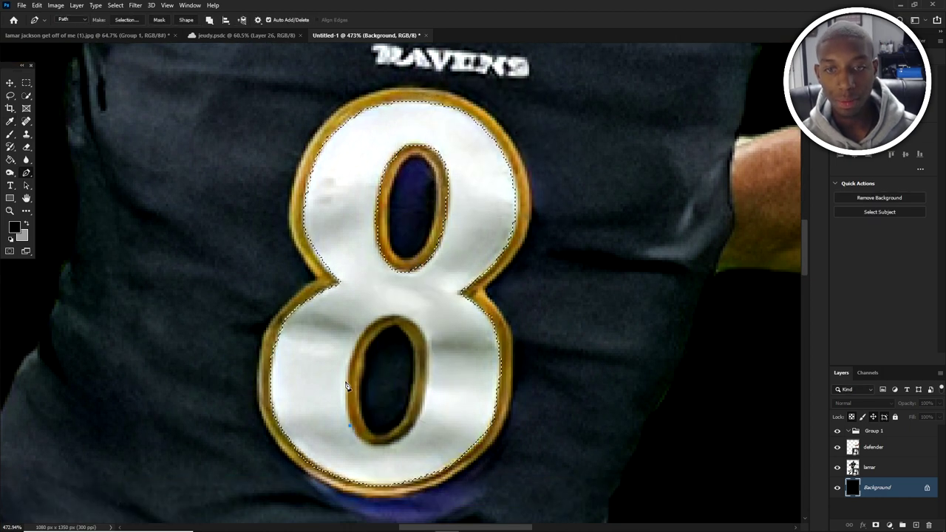
drag(352, 354, 357, 344)
click(373, 325)
click(388, 315)
click(405, 317)
click(422, 337)
click(427, 348)
click(426, 379)
click(415, 421)
click(402, 440)
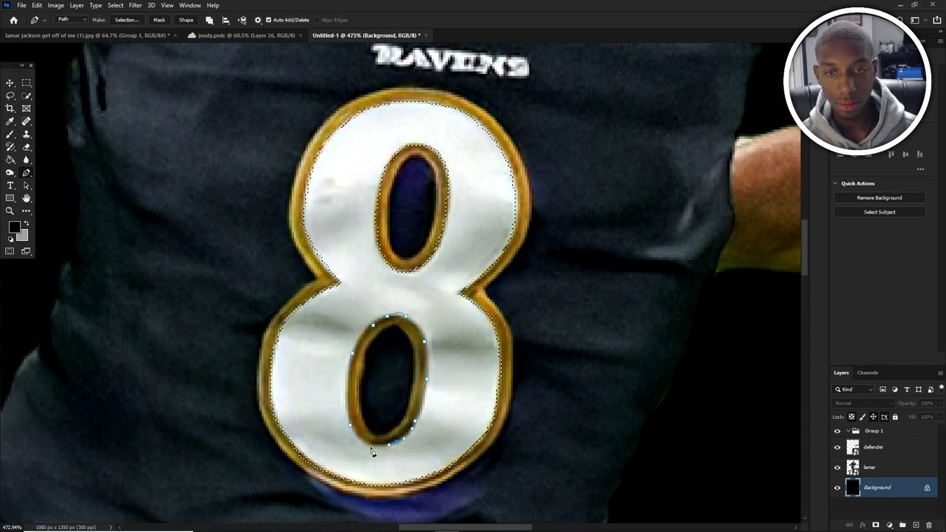
right_click(350, 426)
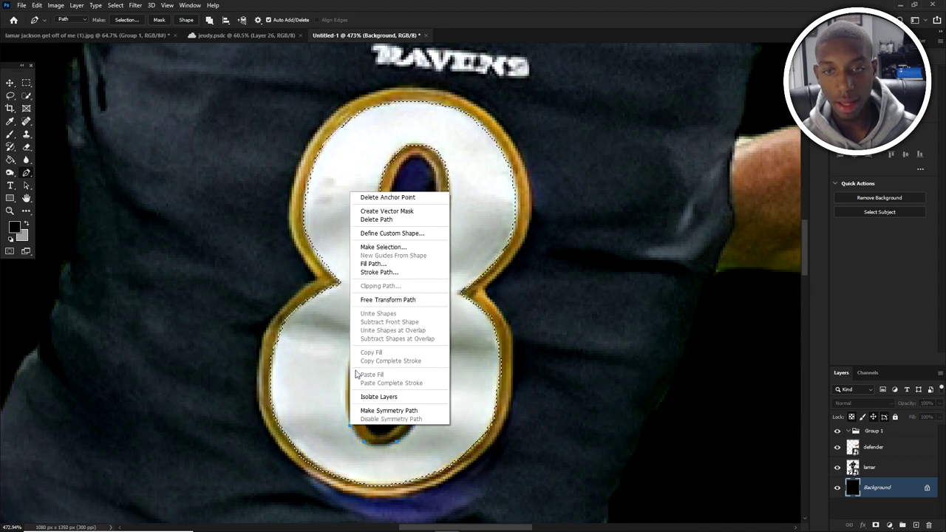
click(382, 247)
click(417, 238)
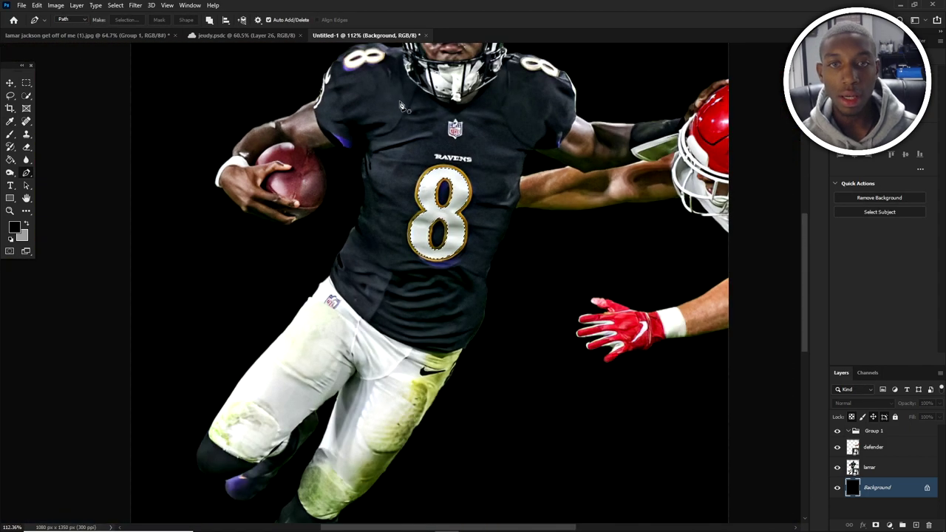
scroll(410, 111, up, 2)
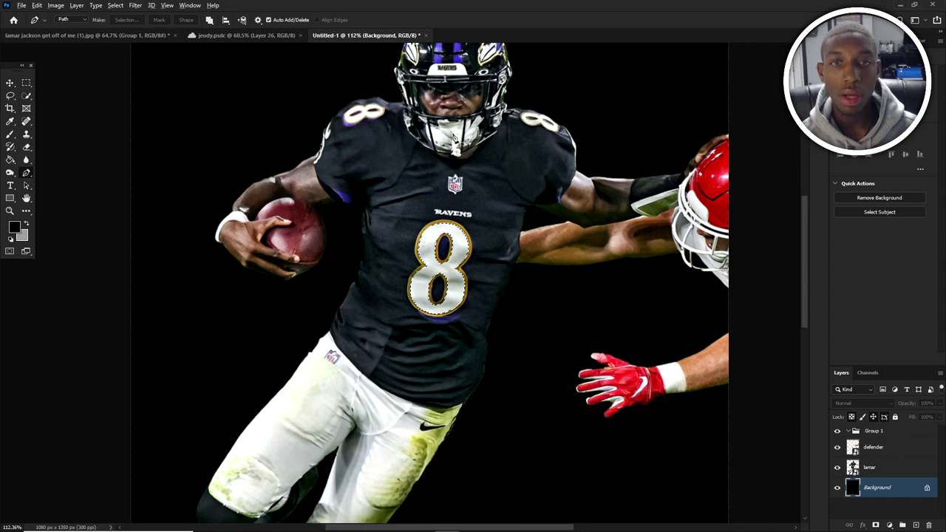
scroll(453, 137, up, 3)
scroll(455, 137, down, 4)
scroll(455, 137, up, 2)
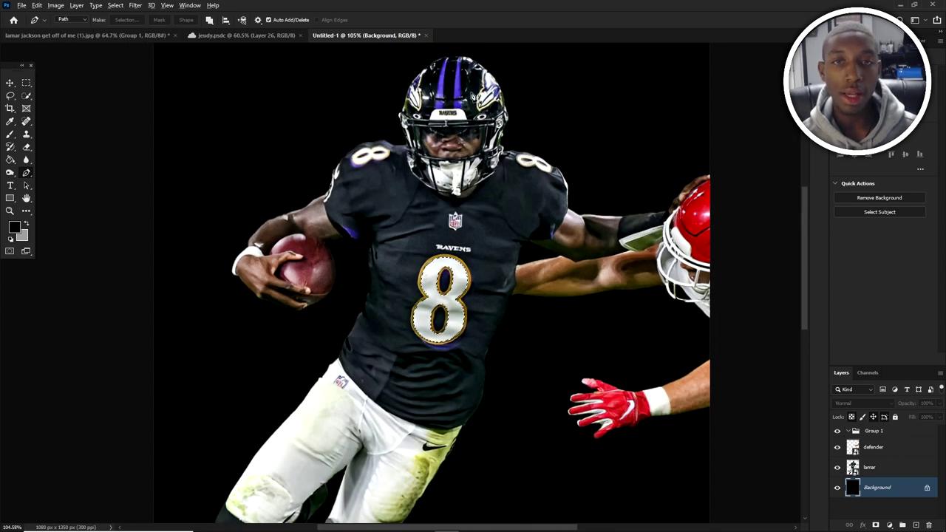
scroll(471, 119, up, 6)
scroll(471, 119, up, 2)
scroll(277, 209, up, 4)
drag(246, 273, 255, 267)
drag(265, 251, 243, 236)
key(ctrl+z)
key(ctrl+z)
scroll(436, 185, down, 2)
scroll(436, 179, down, 2)
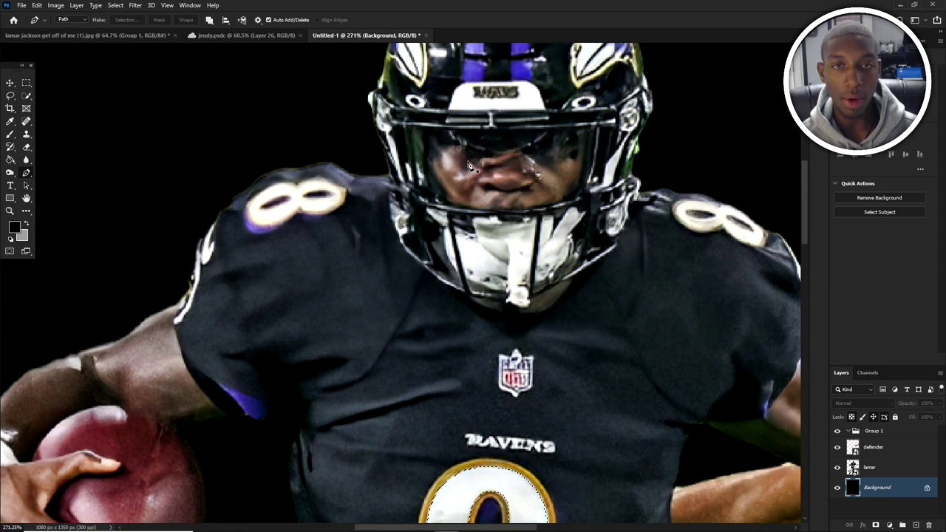
scroll(459, 164, up, 3)
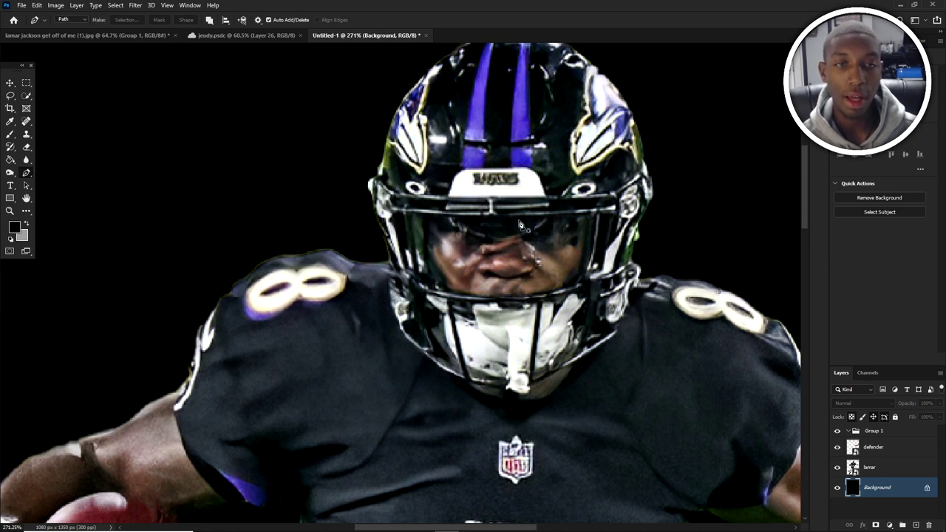
scroll(473, 248, down, 5)
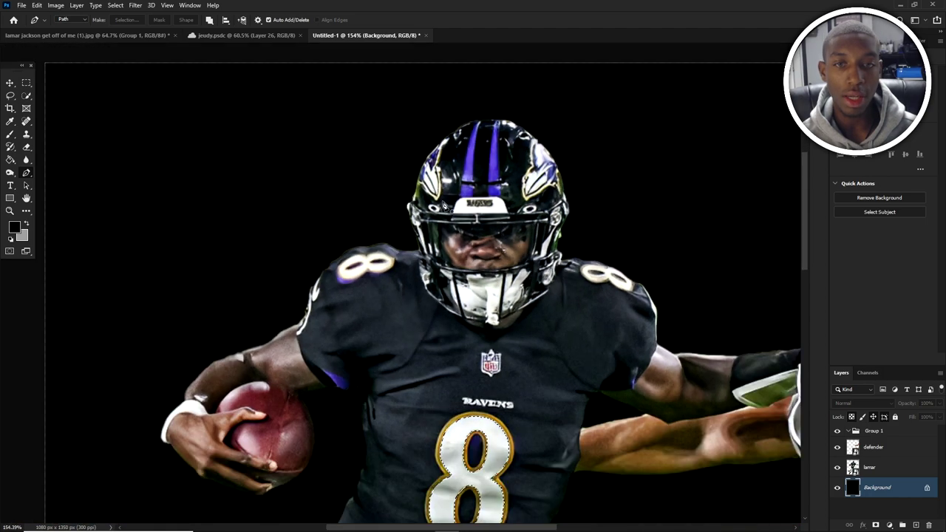
scroll(416, 177, up, 4)
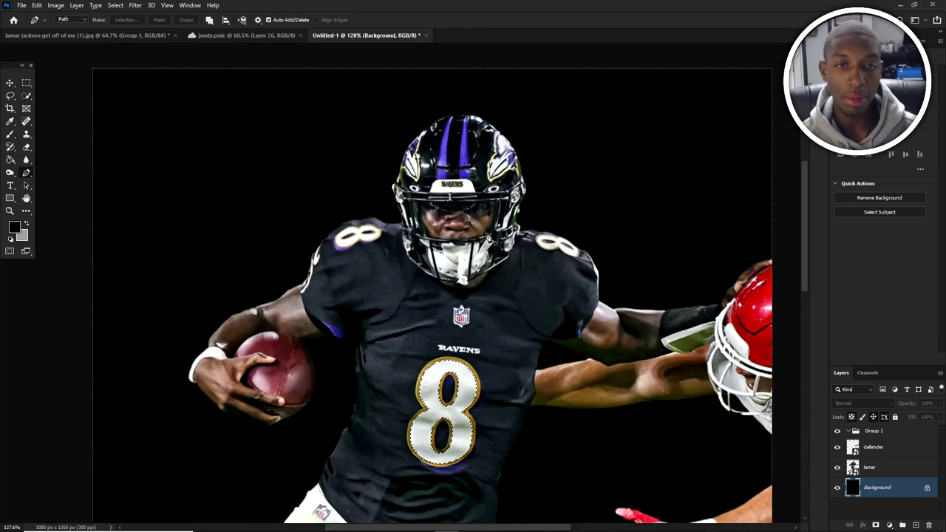
scroll(488, 234, down, 1)
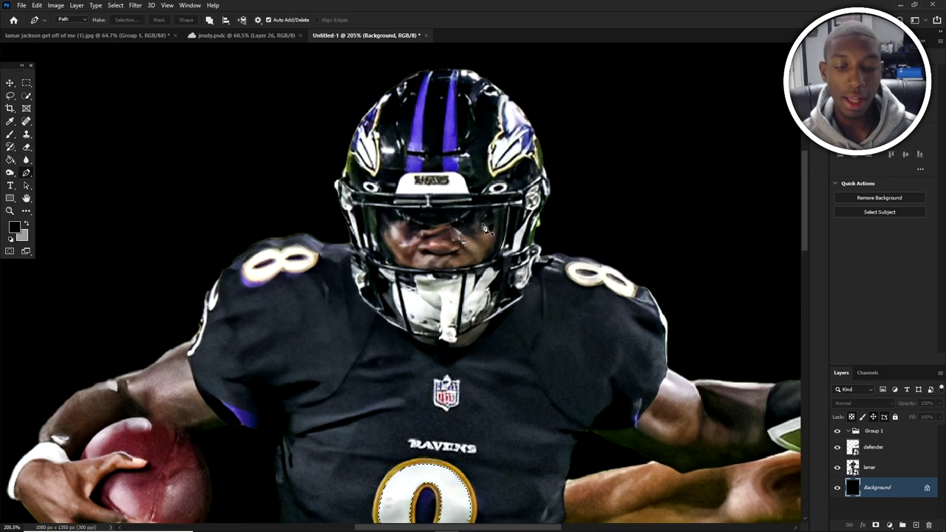
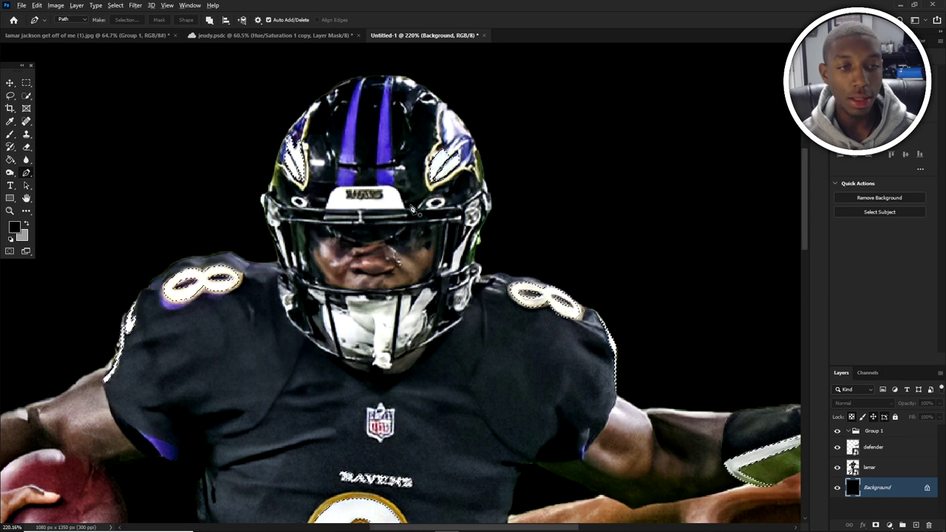
- Select Group 1 and save the selection of the ball carrier's white areas as a new channel named "white glow lamar"
scroll(443, 211, down, 3)
click(864, 433)
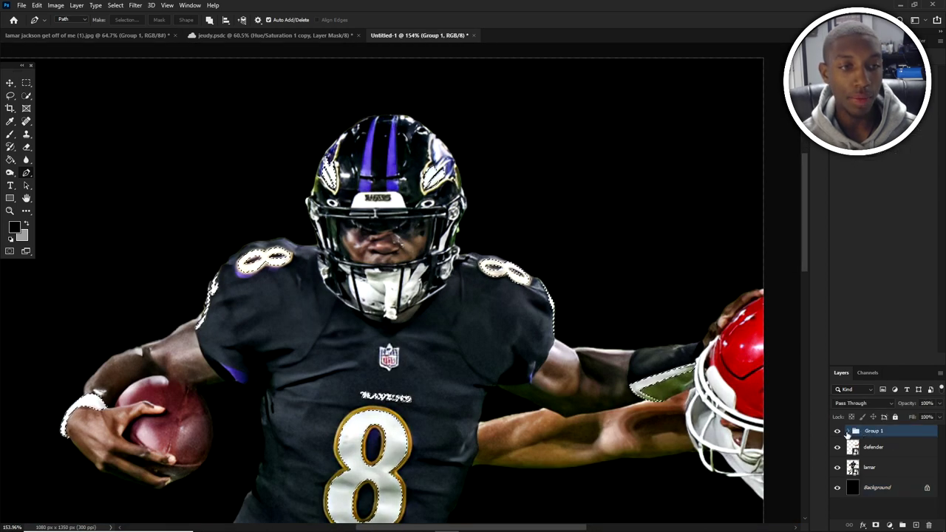
click(117, 6)
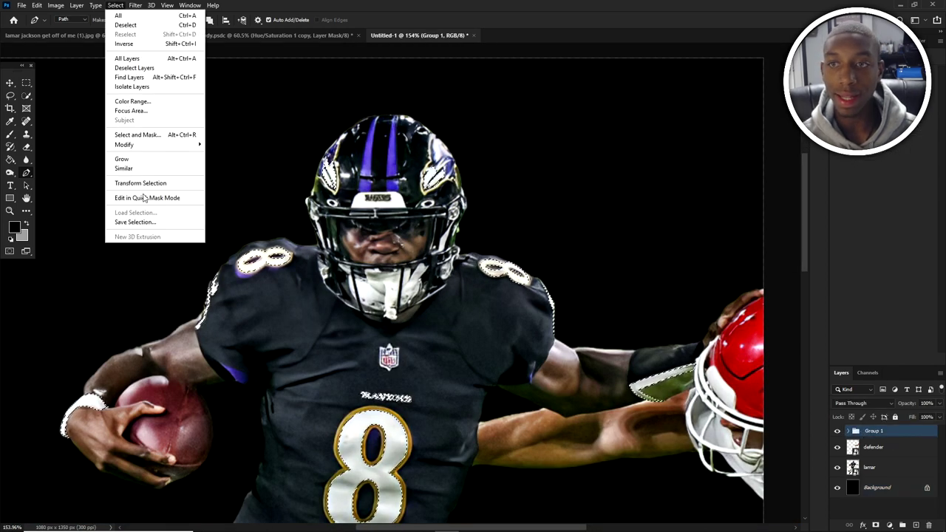
click(147, 221)
text(white glow lamar)
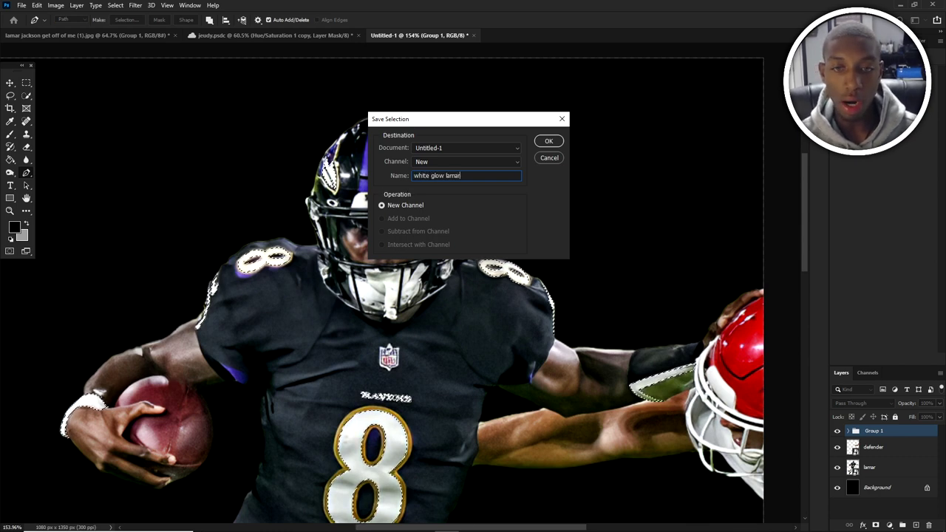
key(Return)
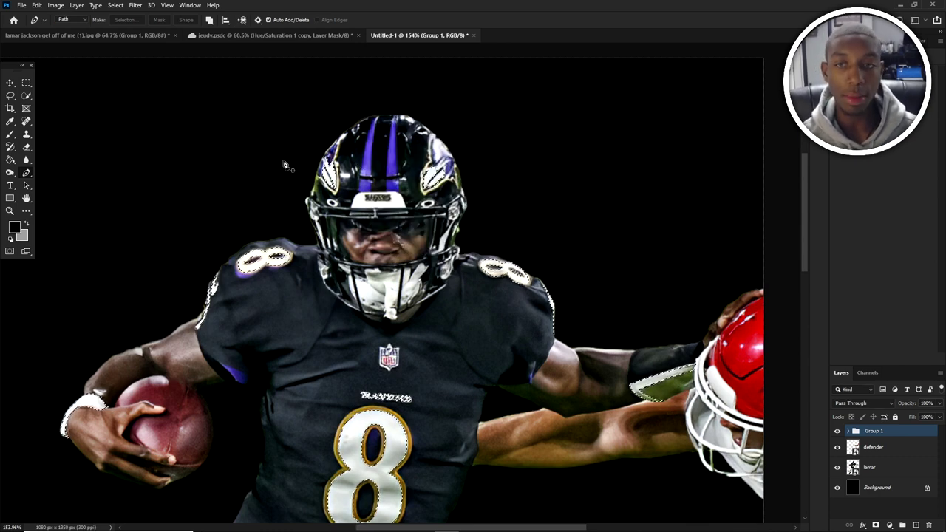
- Clear the current selection and reload the saved "white glow lamar" channel as a new selection
key(ctrl+d)
click(115, 5)
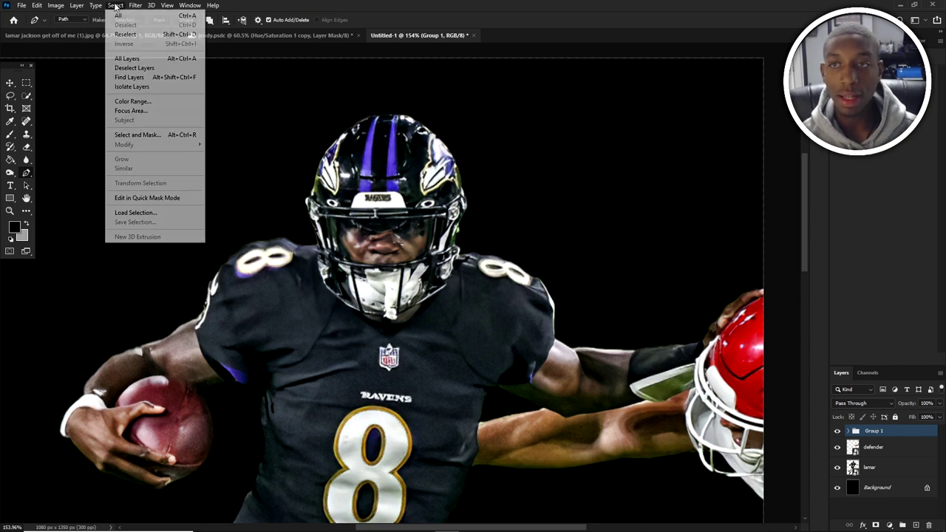
click(135, 212)
click(479, 162)
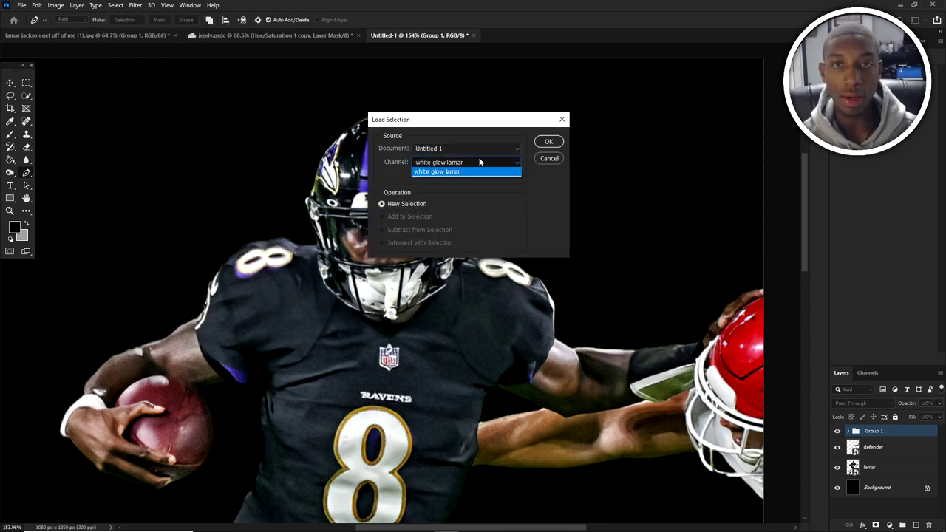
click(523, 162)
click(548, 141)
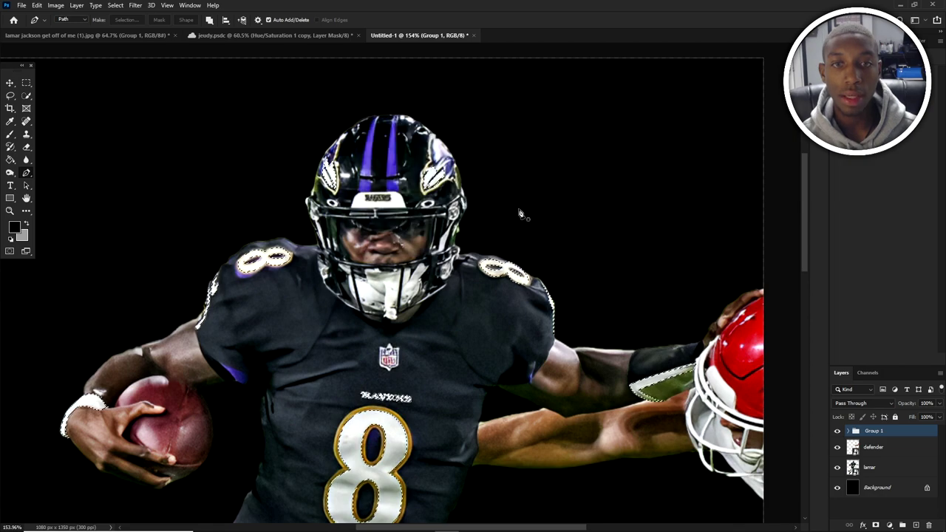
scroll(382, 147, up, 3)
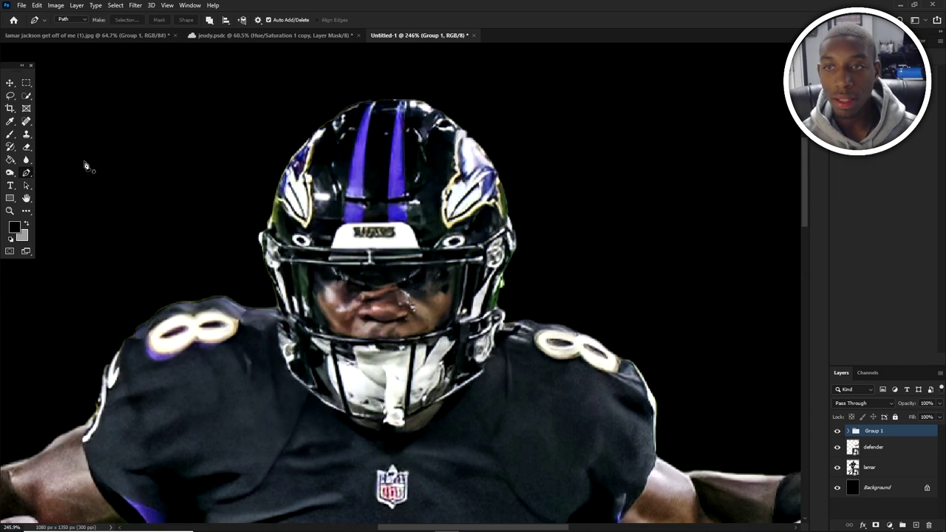
scroll(313, 219, up, 3)
scroll(319, 215, down, 5)
scroll(332, 212, up, 1)
scroll(363, 235, up, 2)
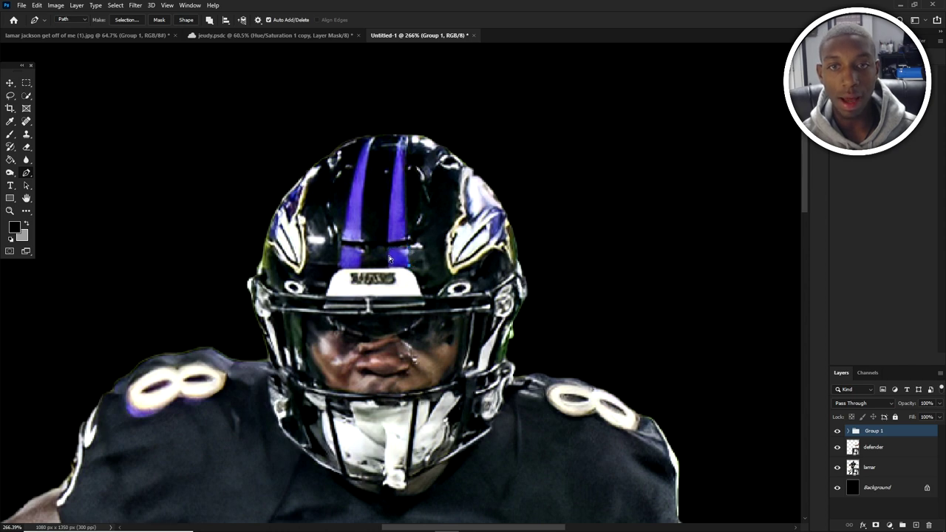
scroll(392, 256, down, 3)
- Add a Levels adjustment clipped to the lamar layer and lower its white output level to 44
click(872, 447)
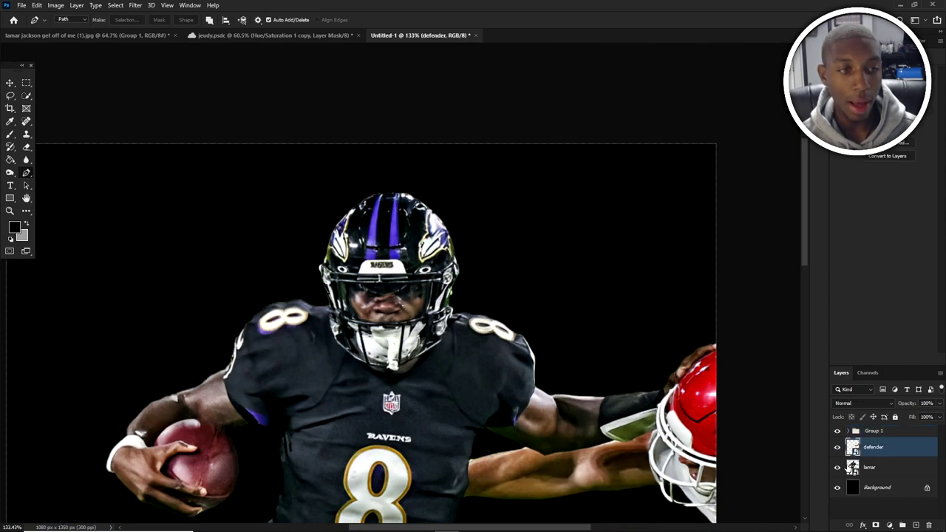
click(869, 467)
click(890, 525)
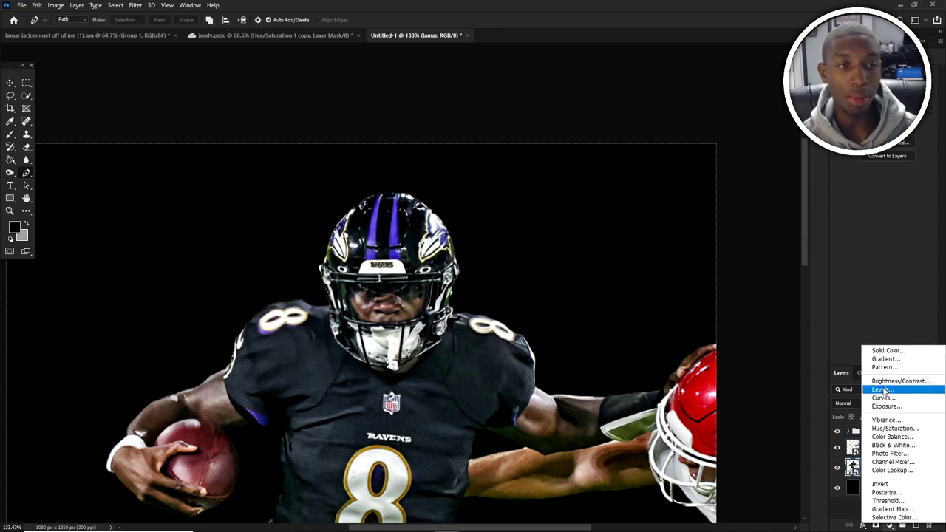
click(890, 391)
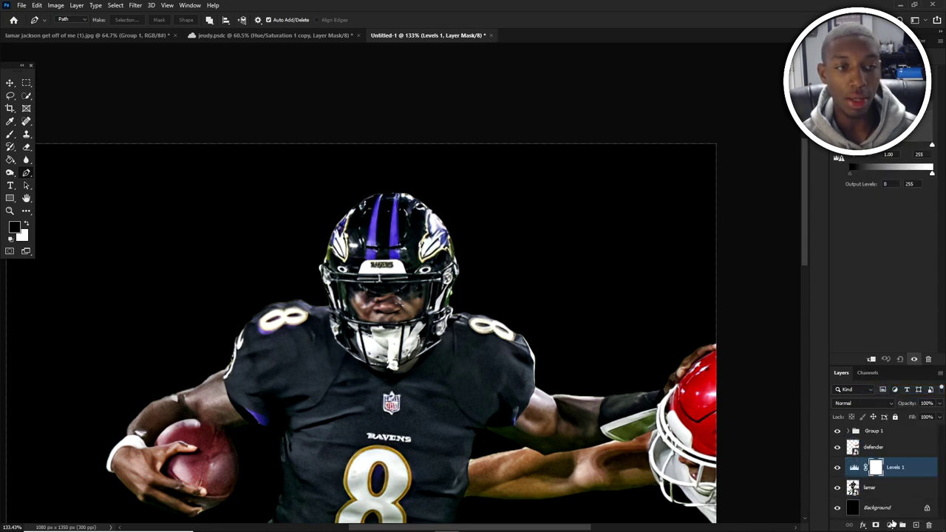
key(ctrl+alt+g)
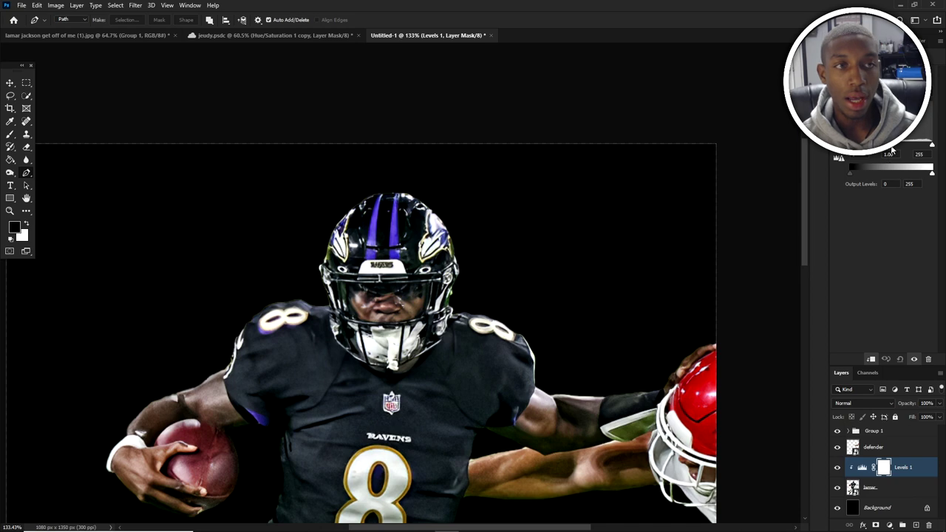
scroll(475, 177, down, 3)
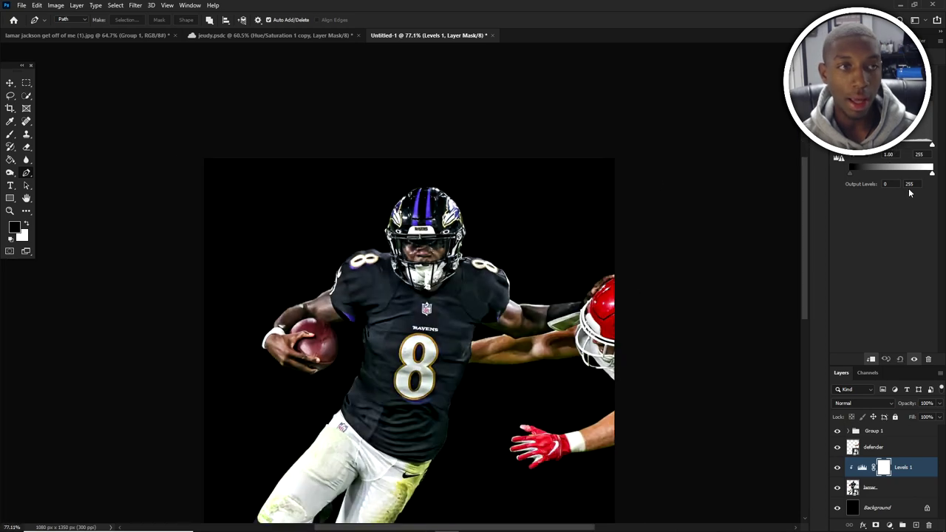
drag(930, 174, 864, 172)
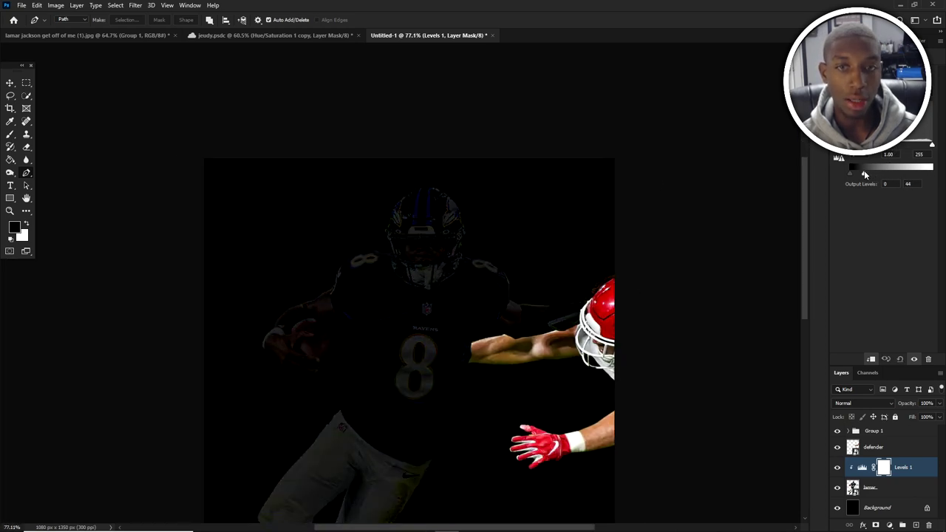
- Try the underlying-layer Blend If sliders in the blending options of the ball carrier's Levels adjustment
right_click(907, 467)
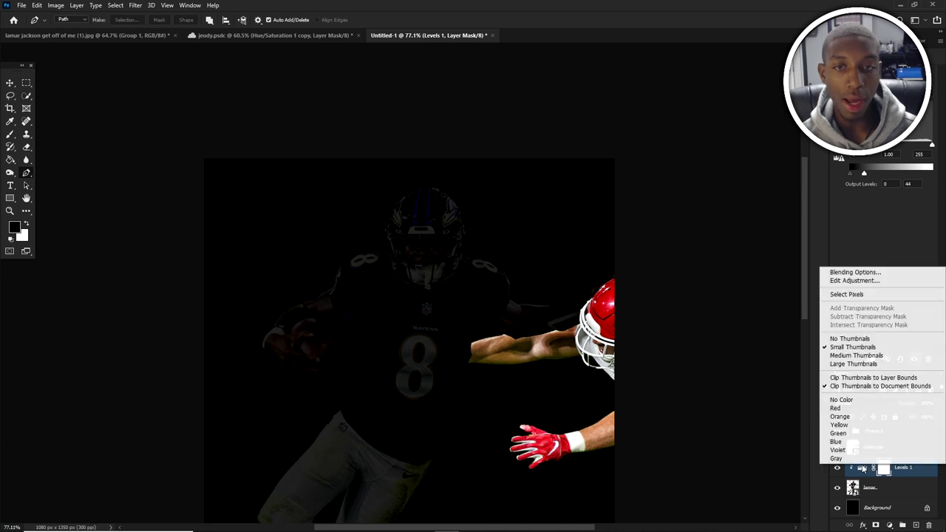
click(835, 272)
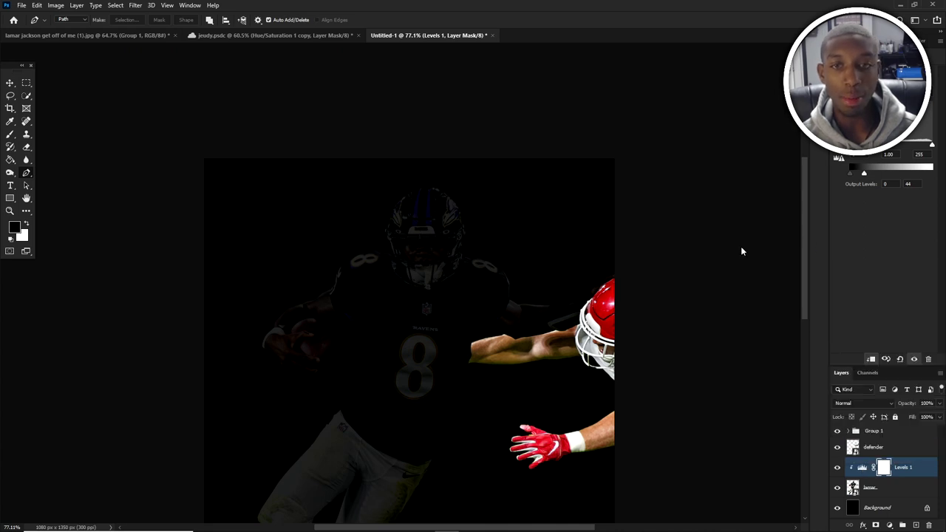
mouse_move(696, 299)
mouse_down()
mouse_move(730, 298)
mouse_move(680, 297)
mouse_up()
mouse_move(808, 302)
mouse_down()
mouse_move(777, 293)
mouse_move(818, 297)
mouse_up()
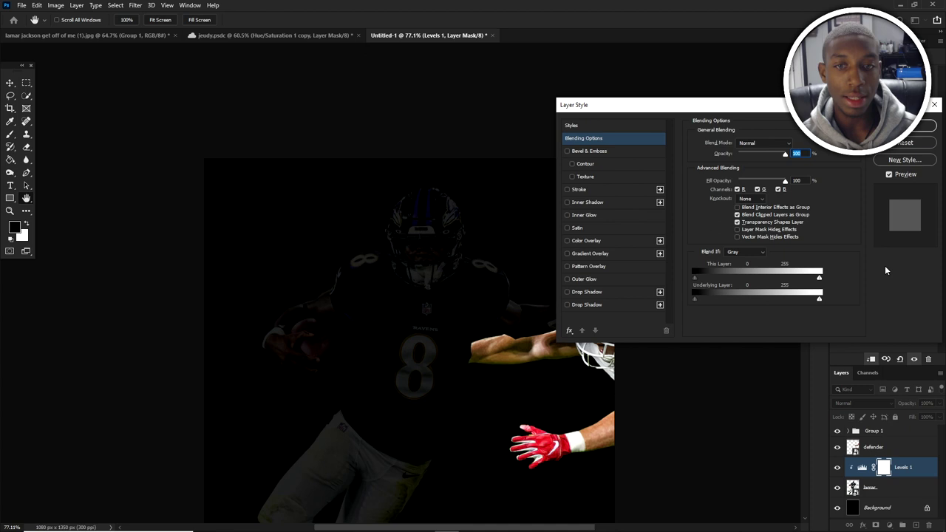
click(919, 127)
- Set the ball carrier's Levels adjustment to a 0.80 midtone and a white output level of 156
scroll(476, 296, up, 2)
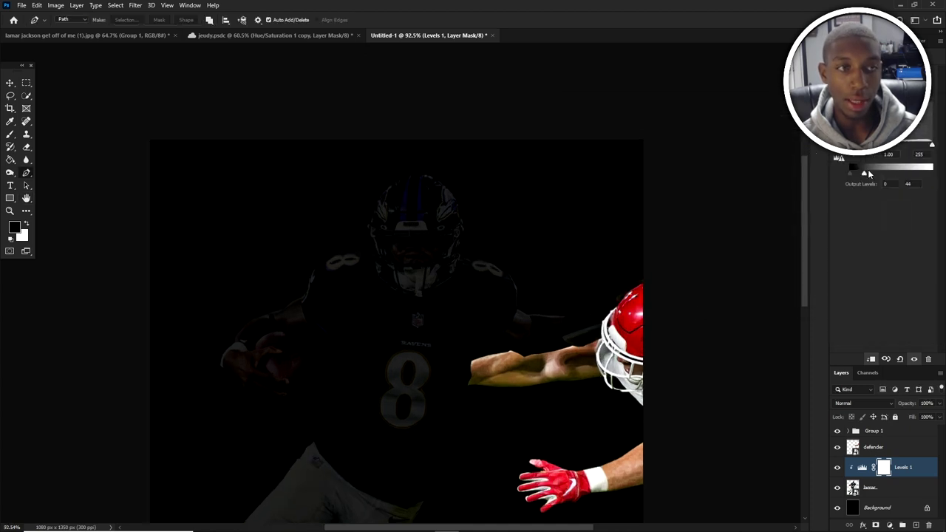
drag(869, 174, 888, 173)
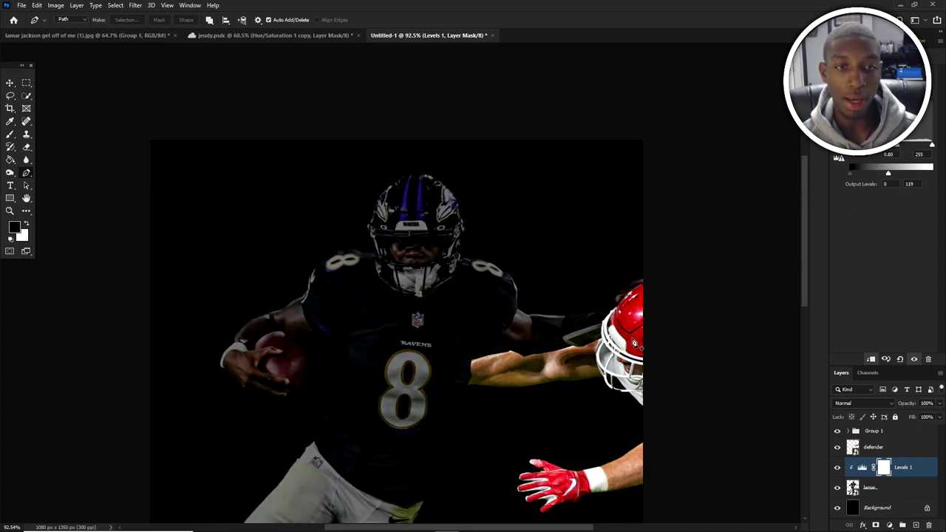
key(v)
click(632, 341)
scroll(632, 341, down, 7)
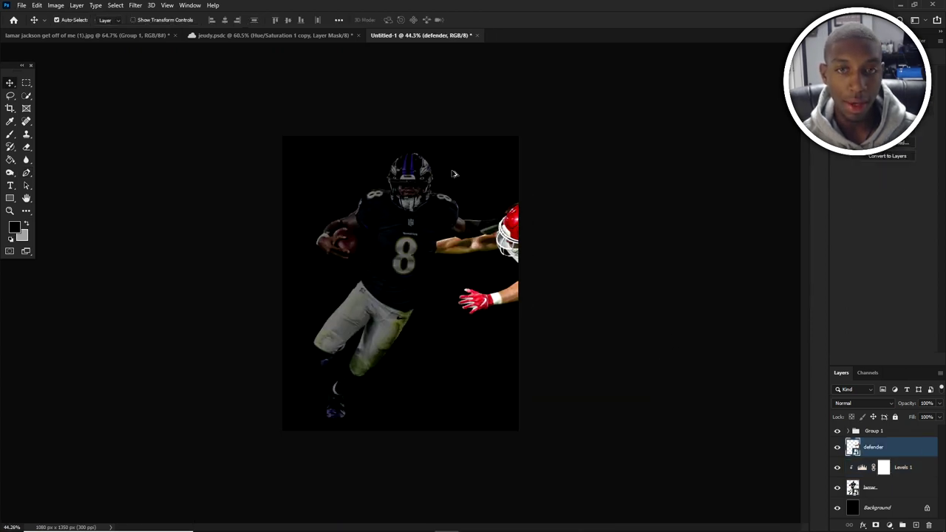
key(ctrl+0)
click(899, 468)
drag(890, 173, 902, 174)
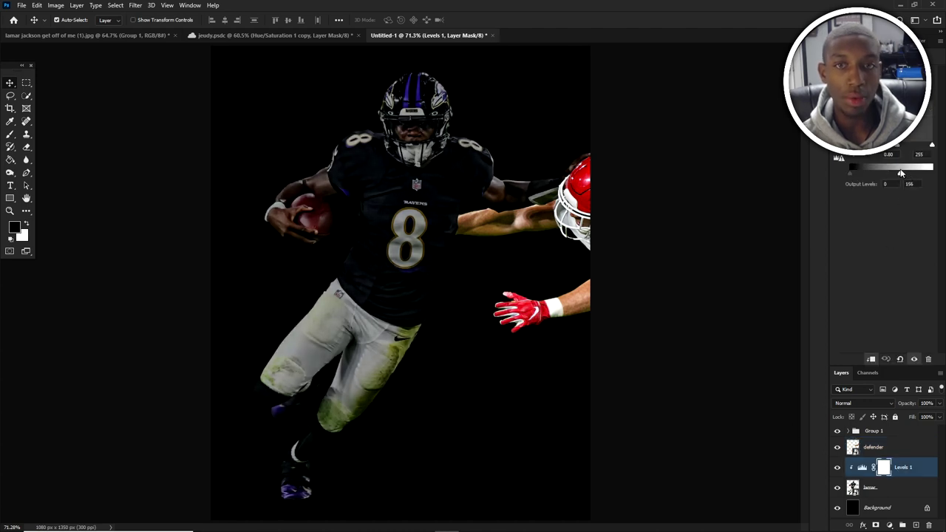
- Add a Levels adjustment clipped to the defender layer and lower its white output level to 58
key(alt+bracketright)
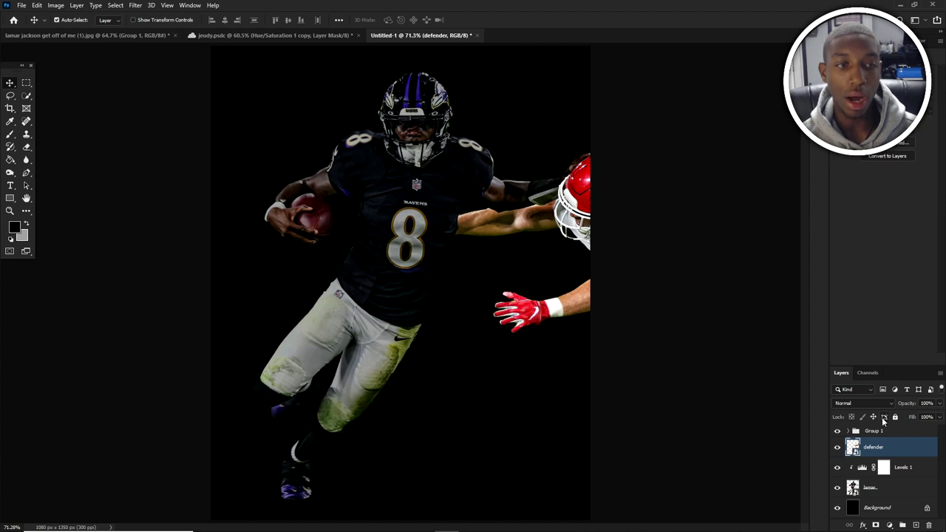
click(892, 525)
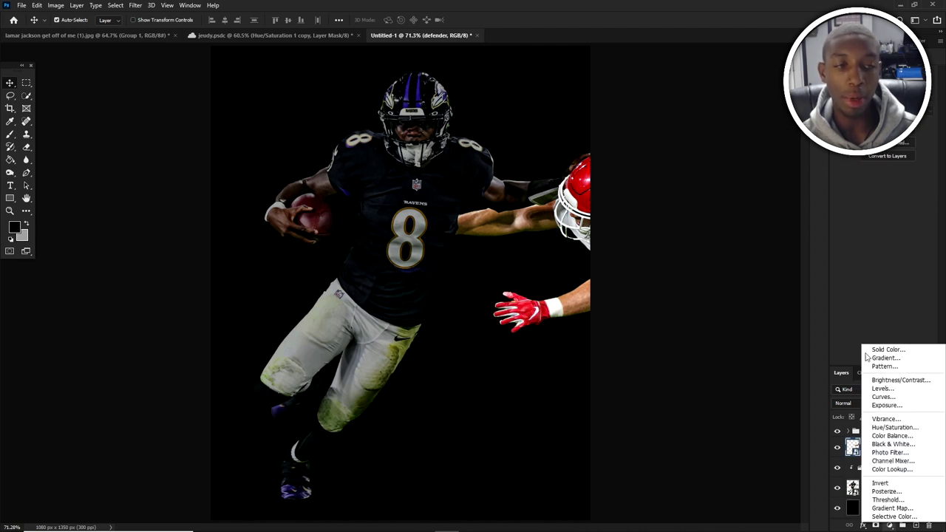
click(887, 395)
alt+click(903, 456)
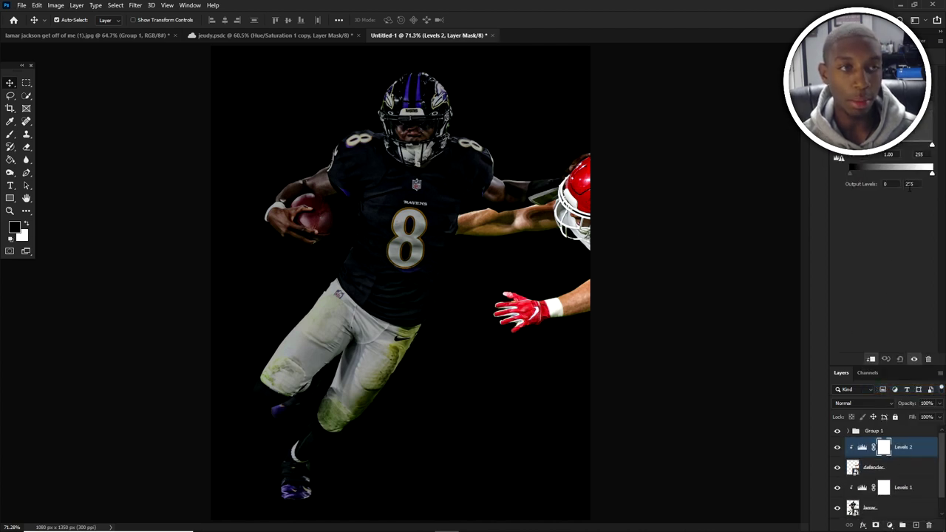
drag(931, 176, 869, 177)
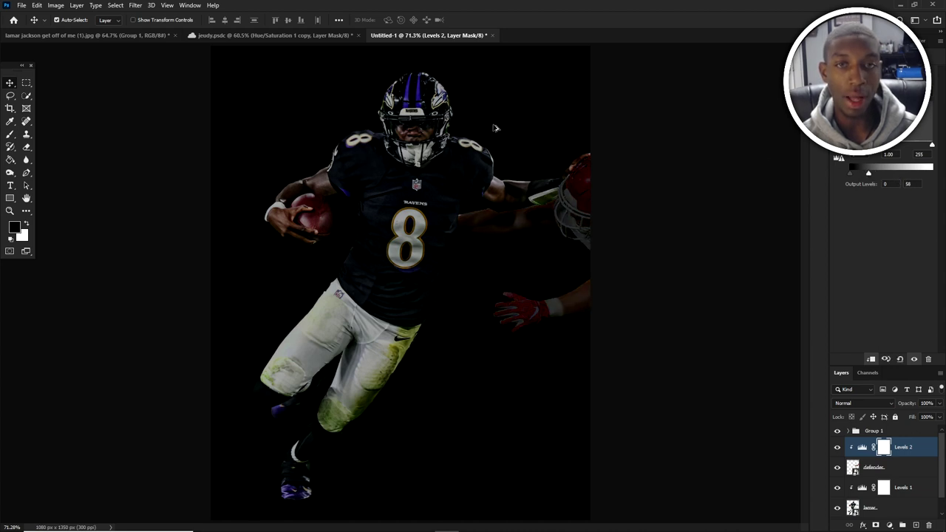
scroll(411, 132, up, 2)
scroll(408, 104, up, 2)
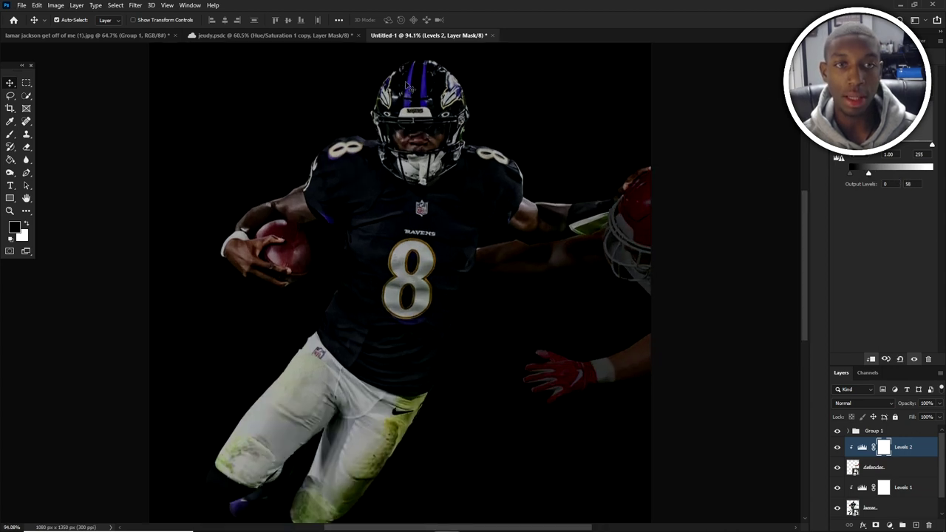
click(436, 129)
click(905, 450)
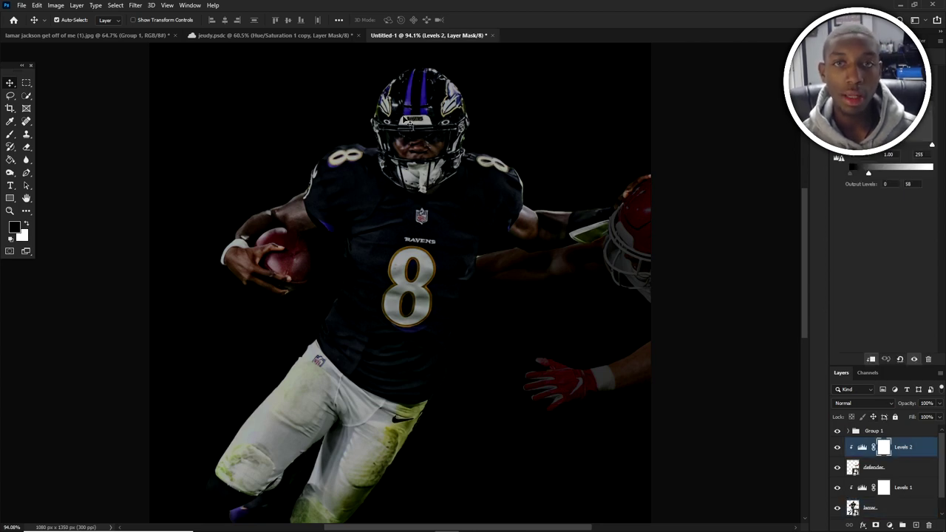
scroll(414, 97, up, 2)
scroll(441, 207, down, 3)
scroll(392, 131, up, 2)
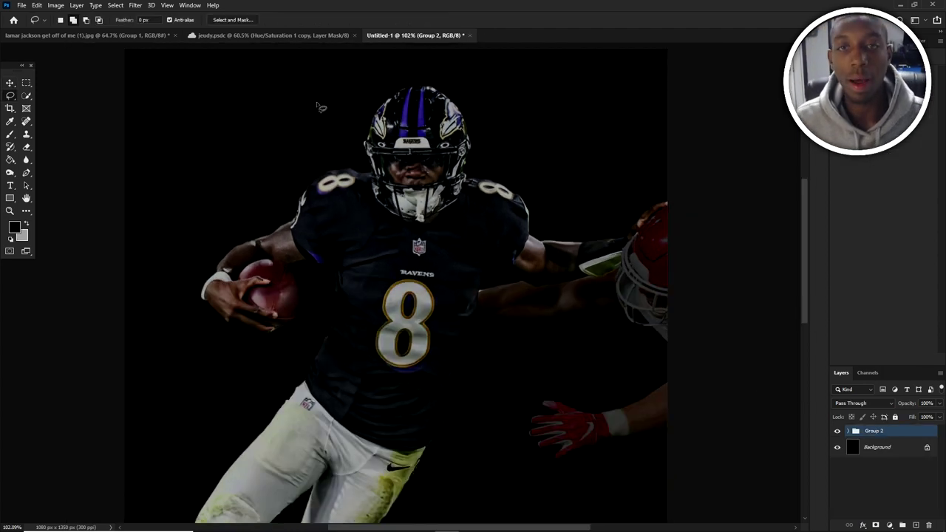
- Collapse Group 2 and add a new layer above it named "white glow"
key(v)
scroll(429, 49, up, 3)
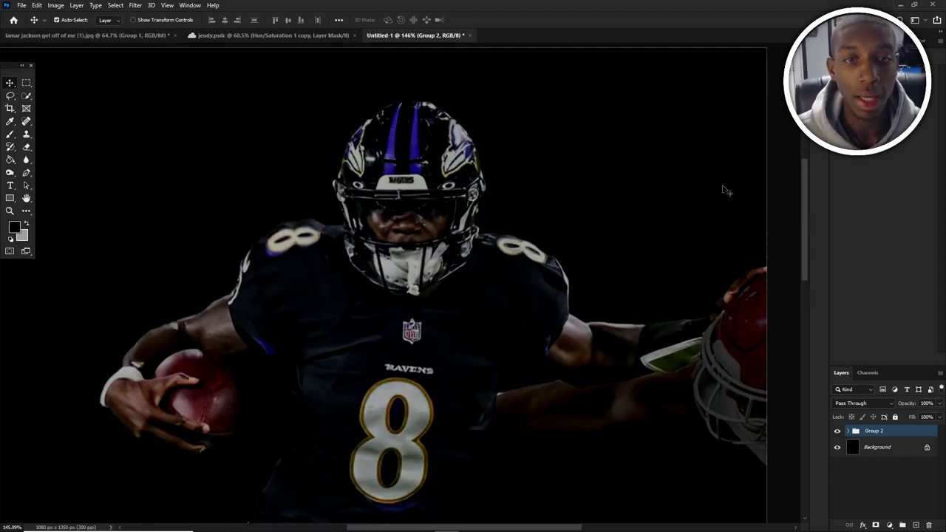
click(407, 148)
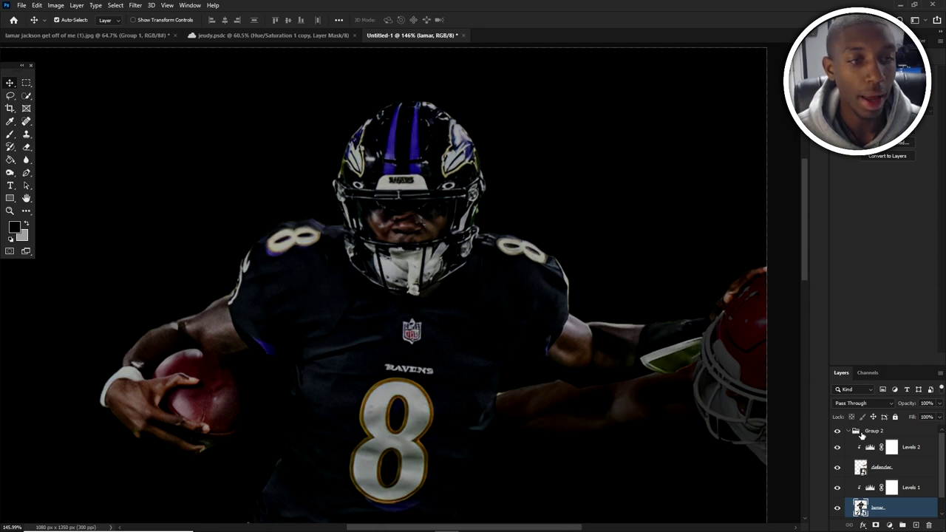
click(861, 433)
click(848, 431)
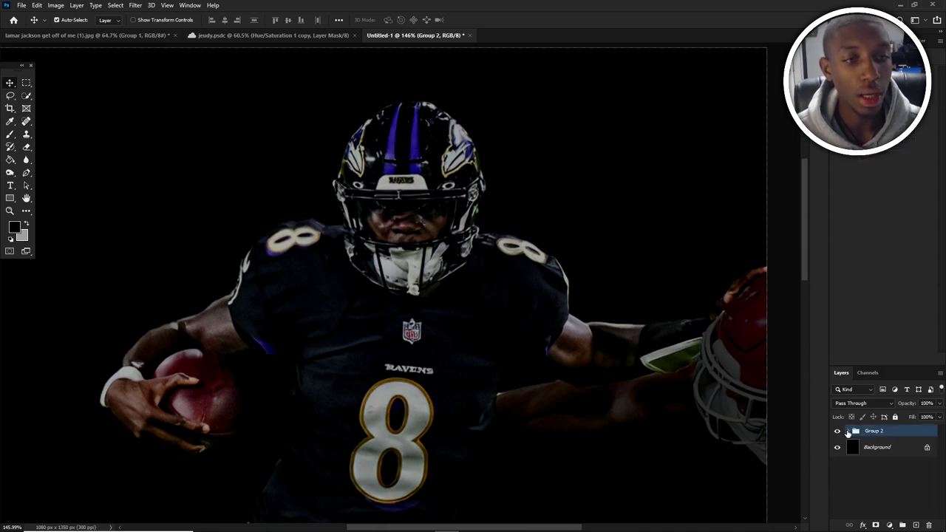
click(917, 524)
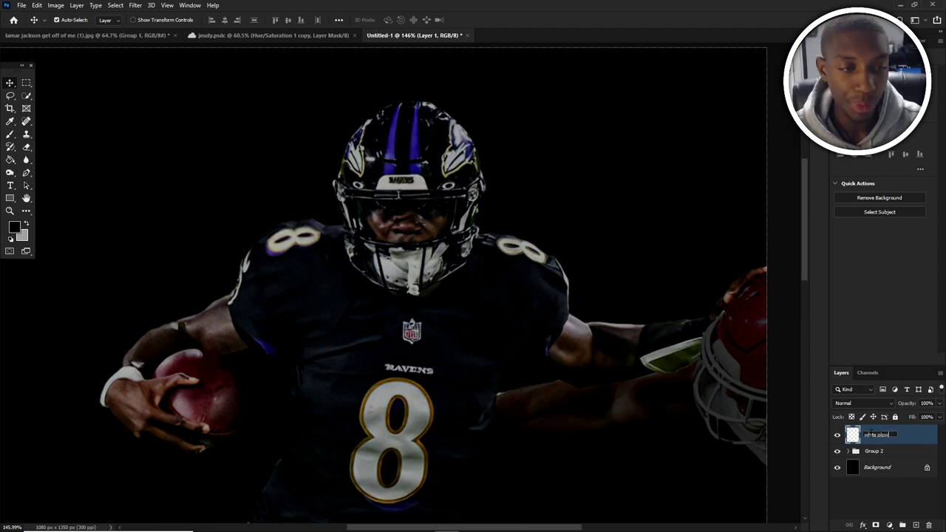
key(Return)
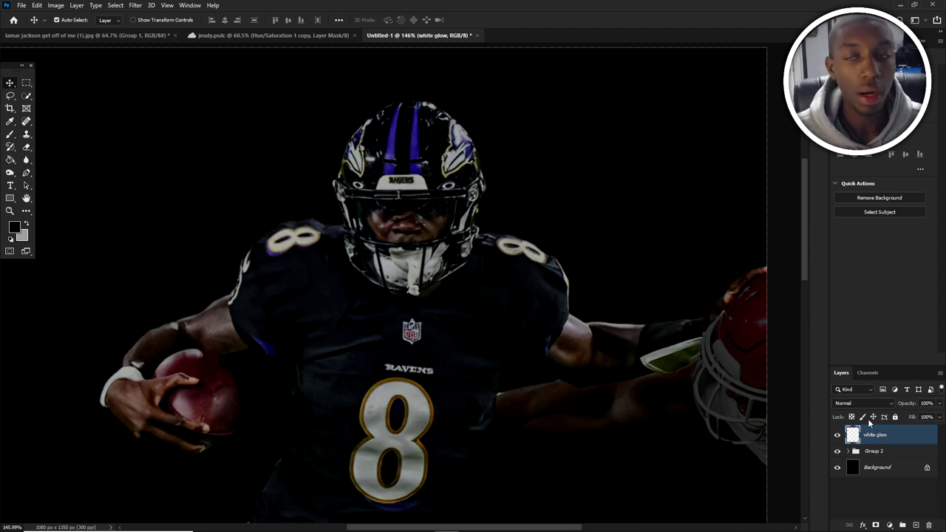
- Load the saved "white glow" channel as a new selection on the white glow layer
click(120, 6)
click(164, 213)
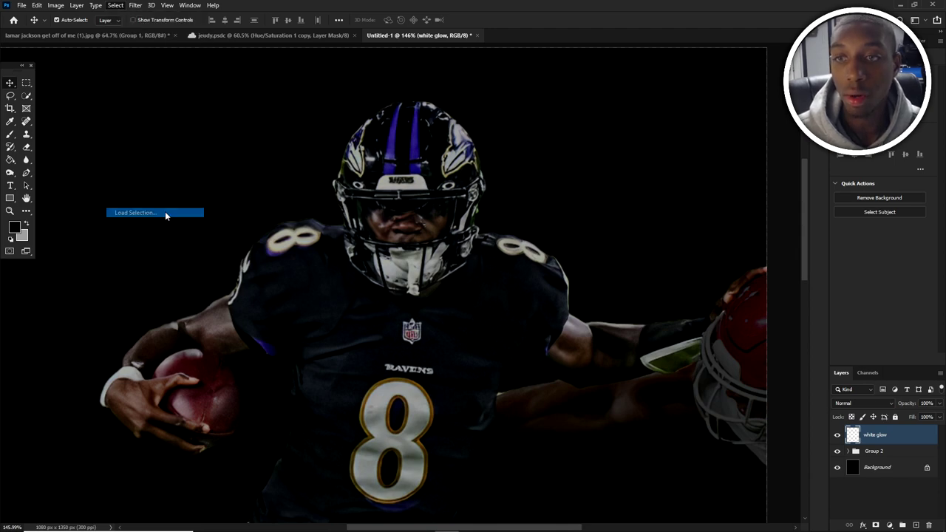
click(443, 163)
click(443, 189)
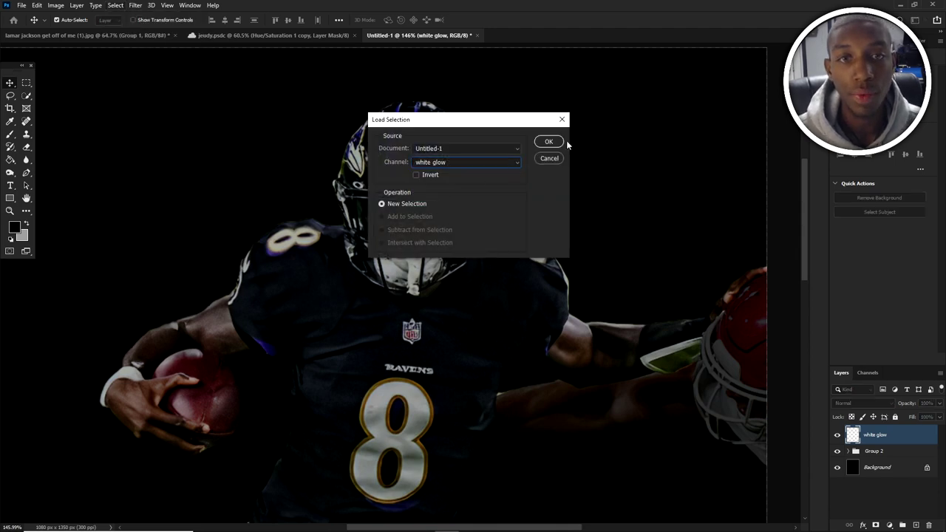
click(548, 141)
- Try to fill the loaded selection on the shoulder number with white using the Paint Bucket tool
scroll(433, 211, down, 7)
scroll(373, 207, up, 3)
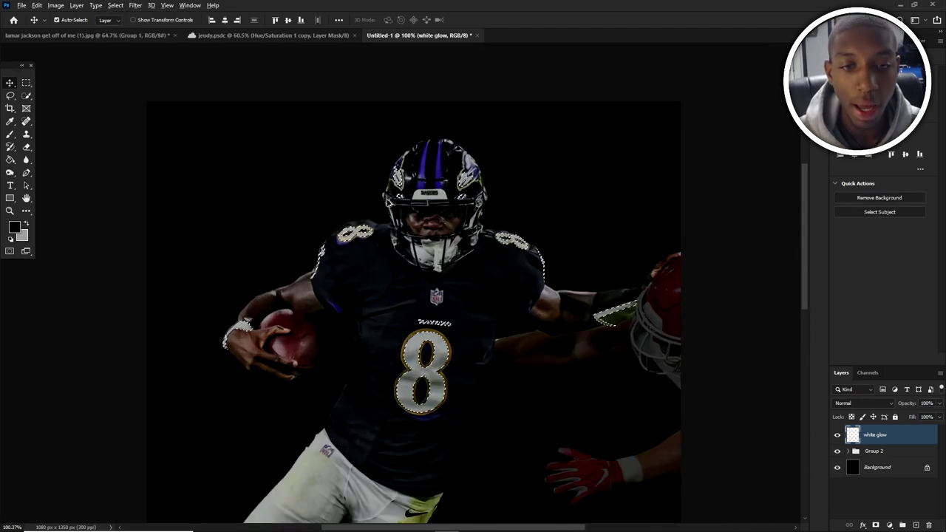
key(ctrl+0)
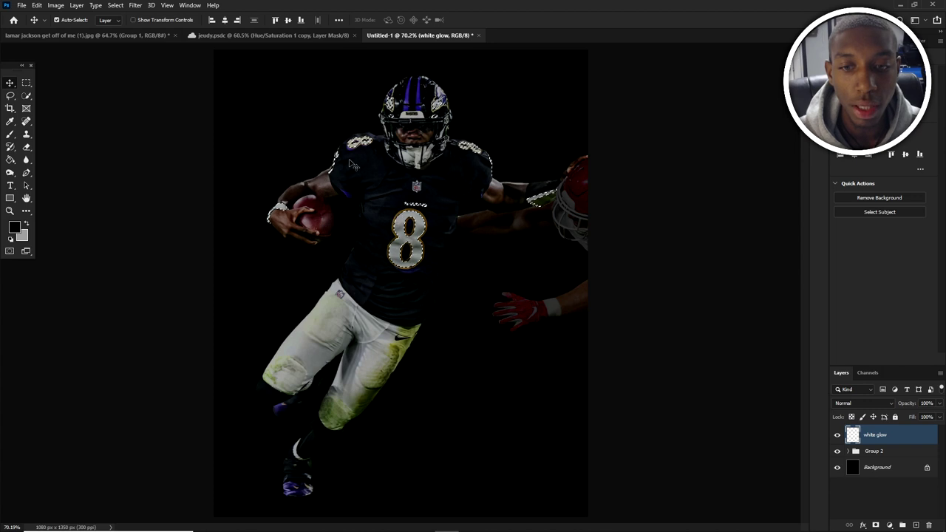
click(9, 160)
key(d)
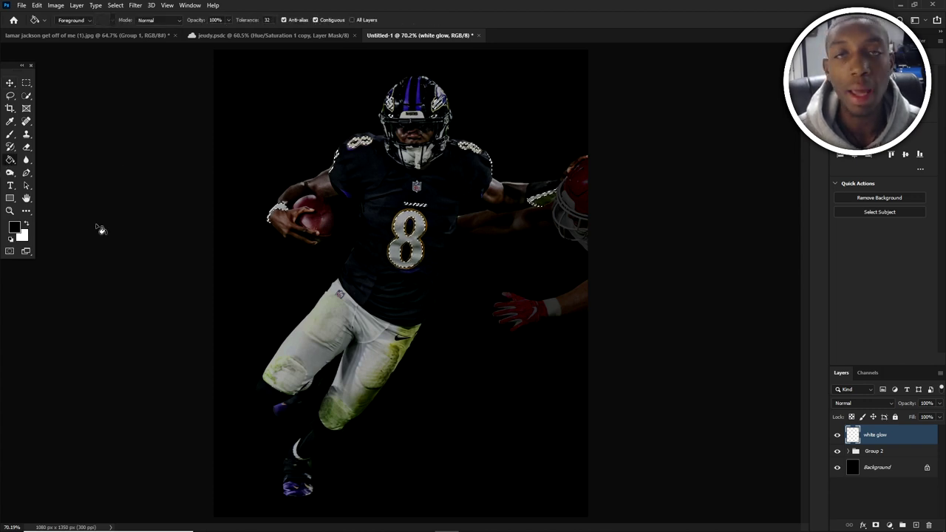
key(x)
scroll(422, 235, up, 2)
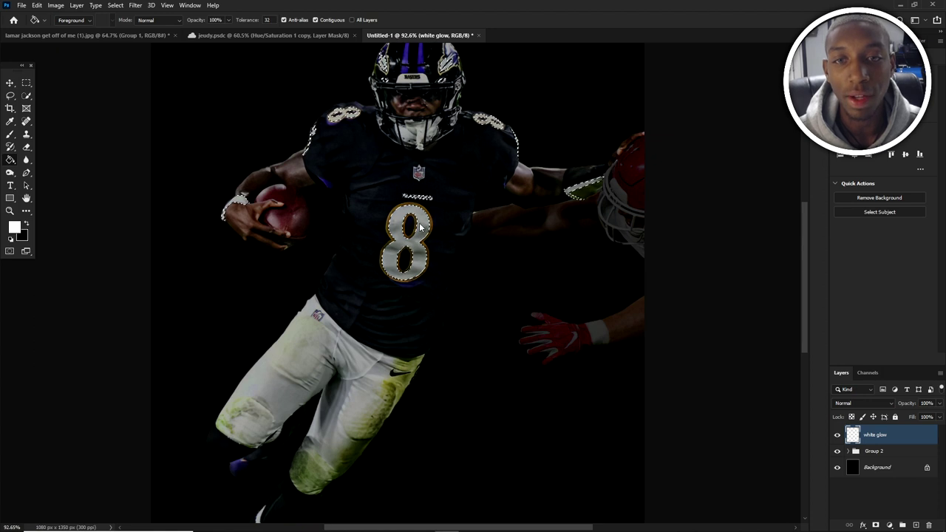
click(347, 128)
key(ctrl+z)
scroll(354, 127, up, 1)
scroll(366, 126, down, 2)
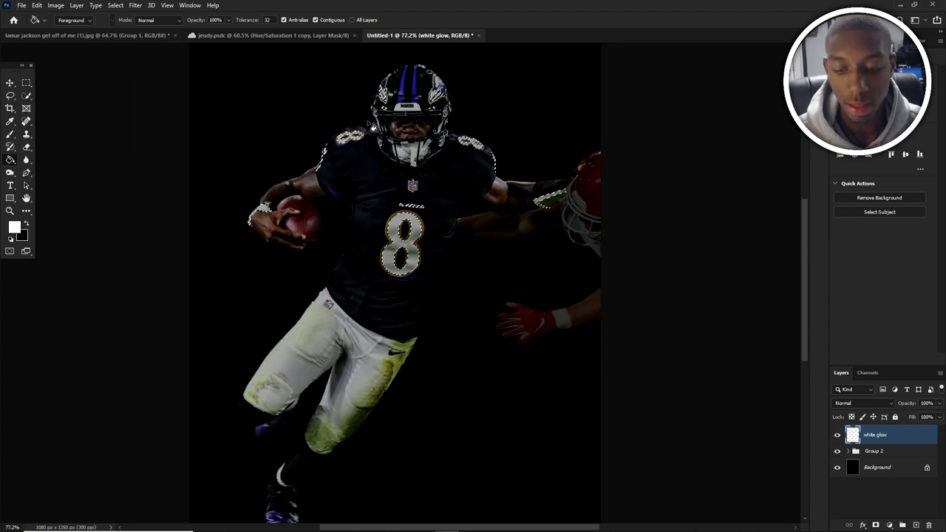
- Fill the selection on the white glow layer with white at 100% opacity in Normal mode and deselect it
key(shift+BackSpace)
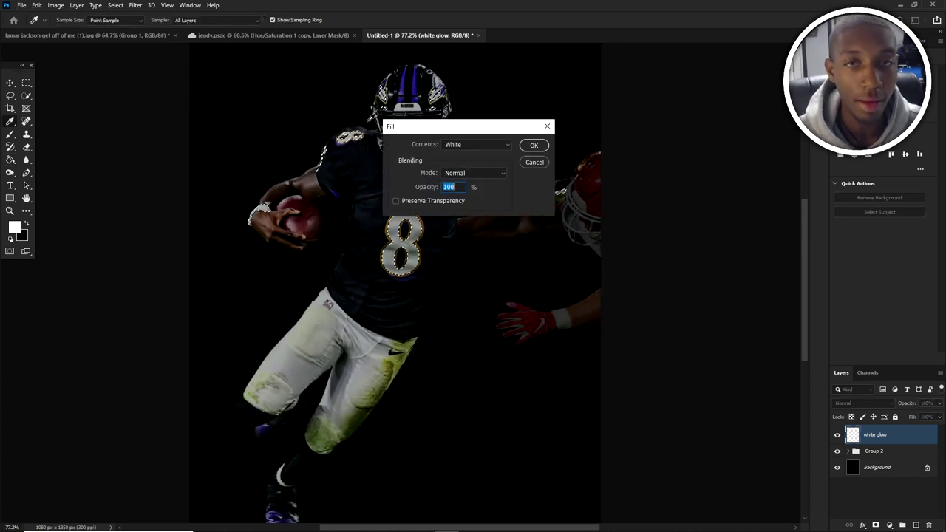
click(533, 146)
scroll(452, 88, up, 2)
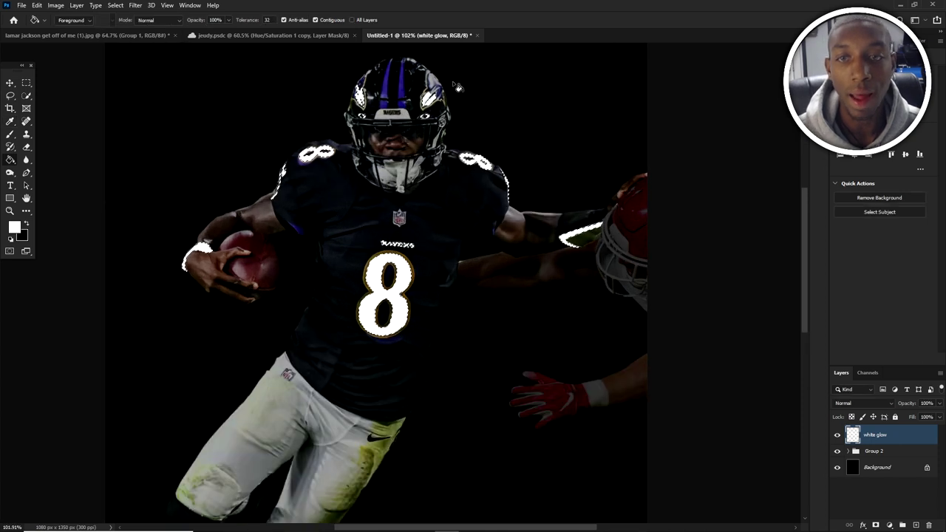
scroll(452, 89, down, 2)
scroll(440, 162, up, 2)
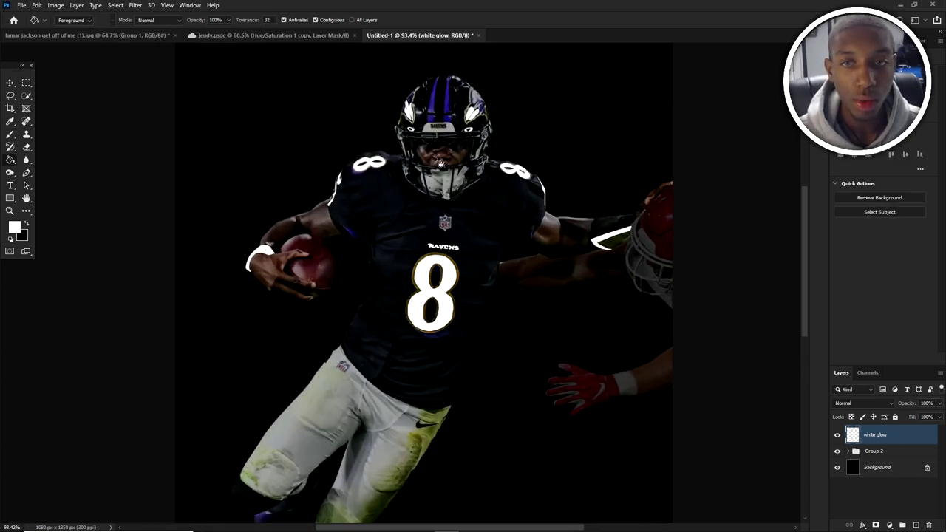
- Readjust the defender's Levels white output level and set the ball carrier's Levels white output level to 108
click(847, 450)
click(912, 470)
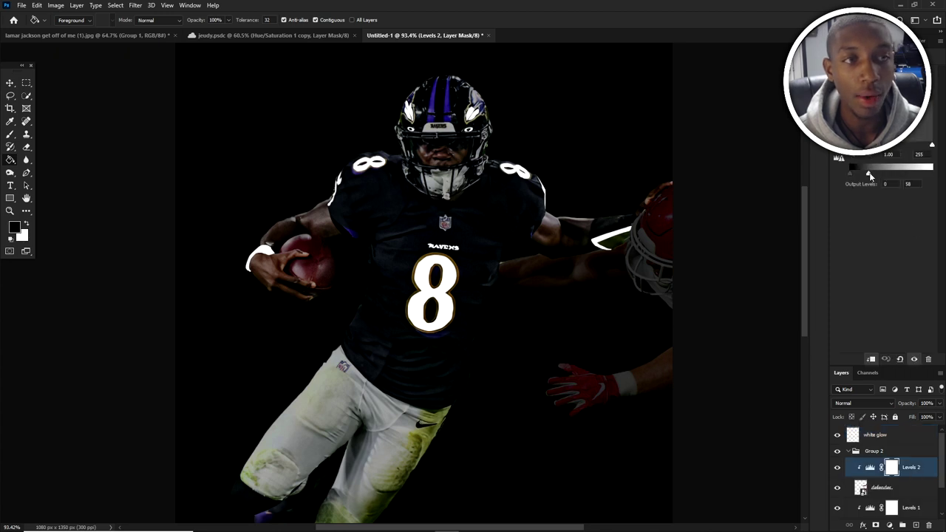
mouse_move(868, 173)
mouse_down()
mouse_move(859, 173)
mouse_move(863, 182)
mouse_move(885, 174)
mouse_up()
scroll(895, 469, down, 2)
click(897, 469)
scroll(402, 88, up, 2)
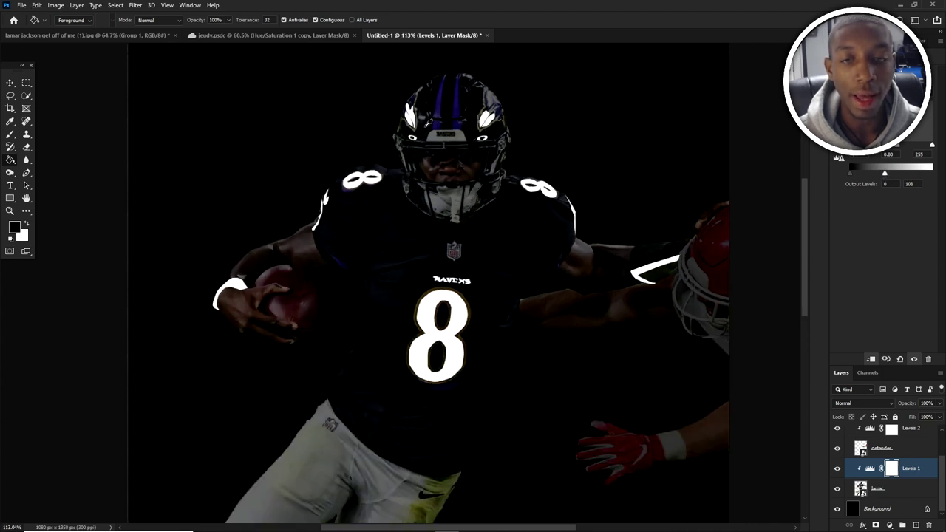
- Give the white glow layer a white Outer Glow with 100% opacity, 1% spread, 40 px size and 100% range
key(v)
click(454, 312)
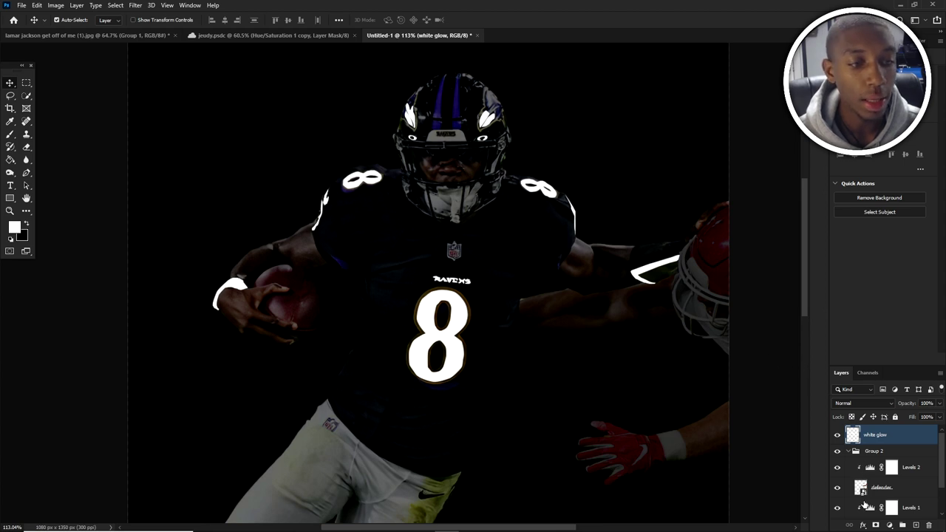
click(863, 524)
click(887, 508)
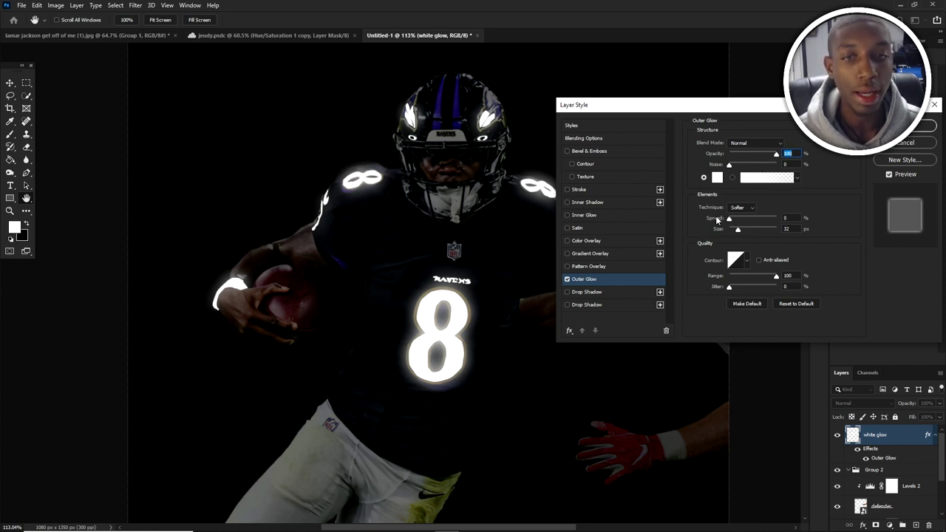
mouse_move(729, 220)
mouse_down()
mouse_move(750, 220)
mouse_move(729, 221)
mouse_move(742, 230)
mouse_up()
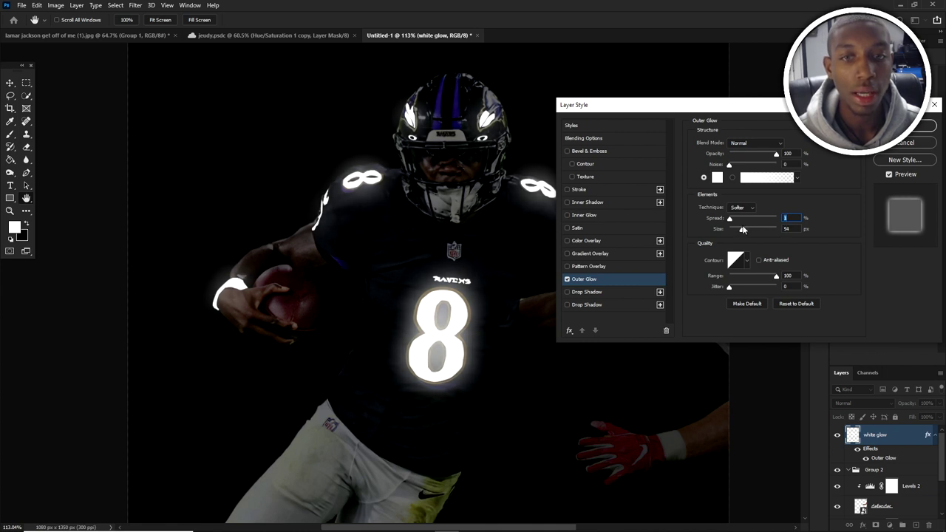
drag(775, 277, 823, 265)
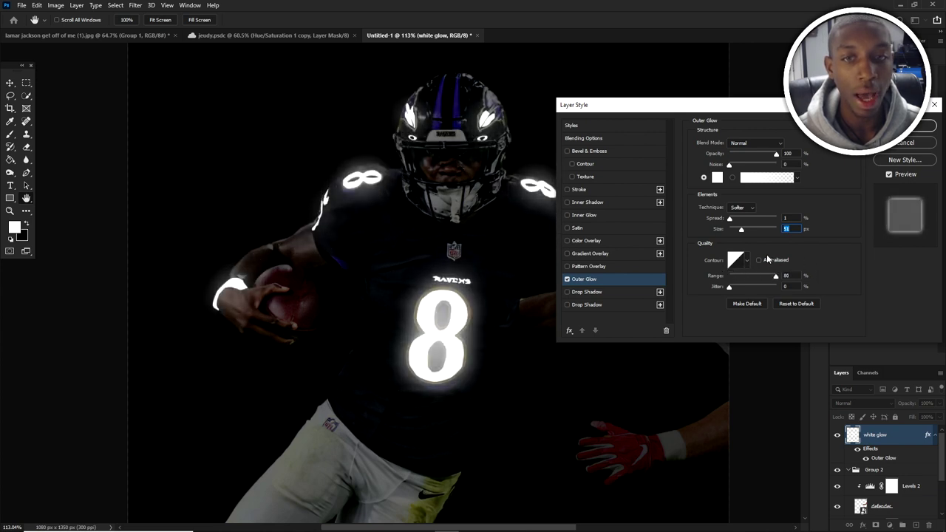
drag(742, 233, 740, 232)
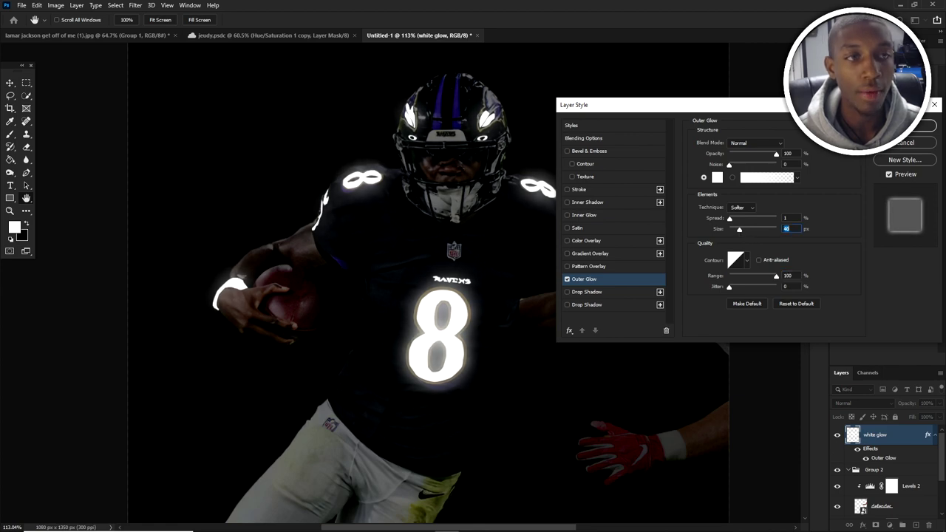
key(Return)
- Add a layer mask to the white glow layer and paint it black along the right edge of the 8's lower loop
alt+scroll(470, 328, up, 6)
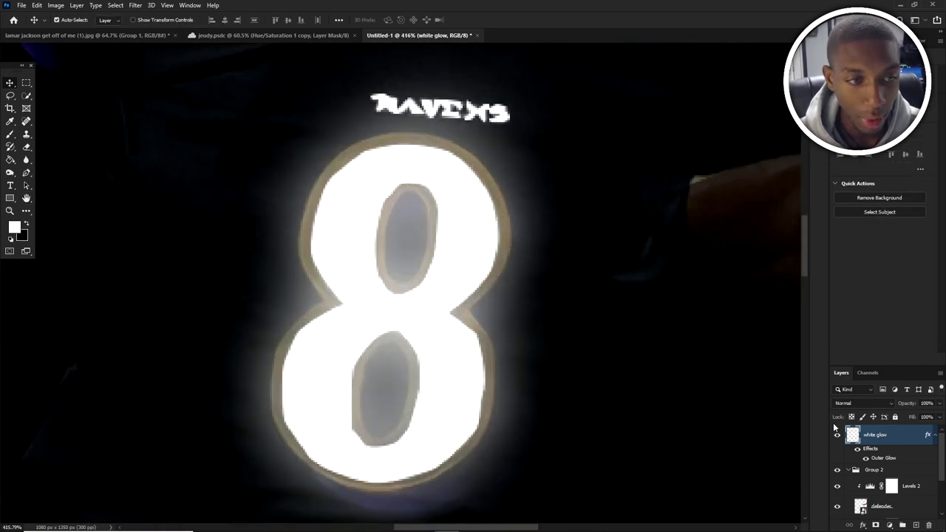
click(877, 524)
key(b)
key(x)
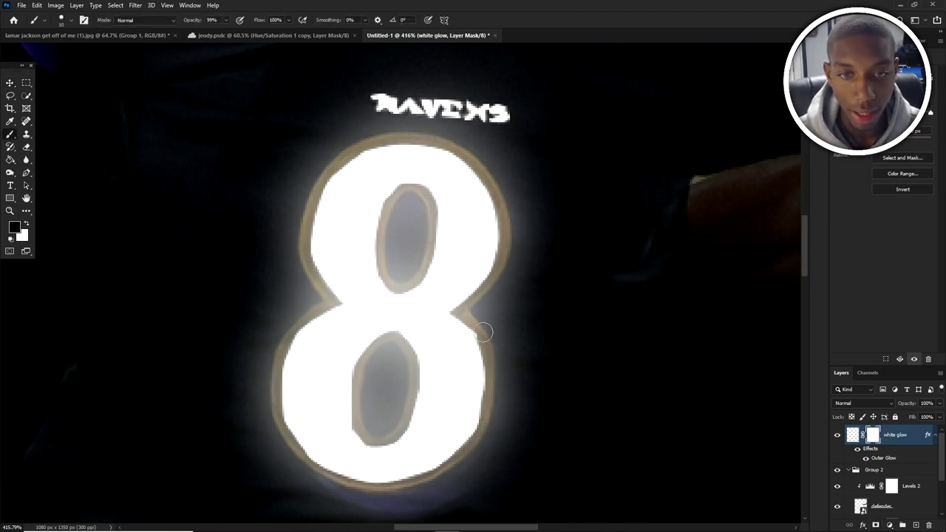
drag(483, 333, 495, 387)
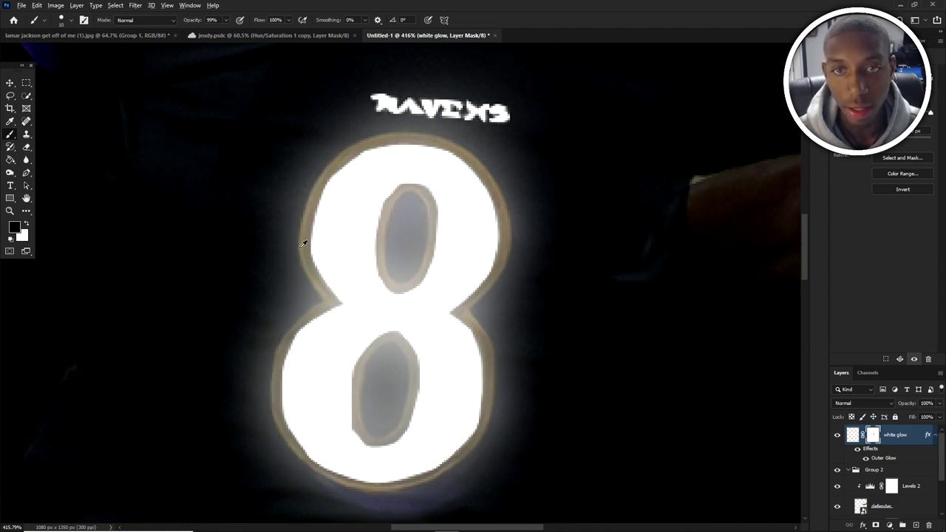
- Clean up the white glow mask at the lower-left edge of the opening in the 8's lower loop
scroll(306, 241, down, 14)
scroll(274, 207, up, 3)
scroll(310, 358, up, 7)
scroll(314, 359, up, 3)
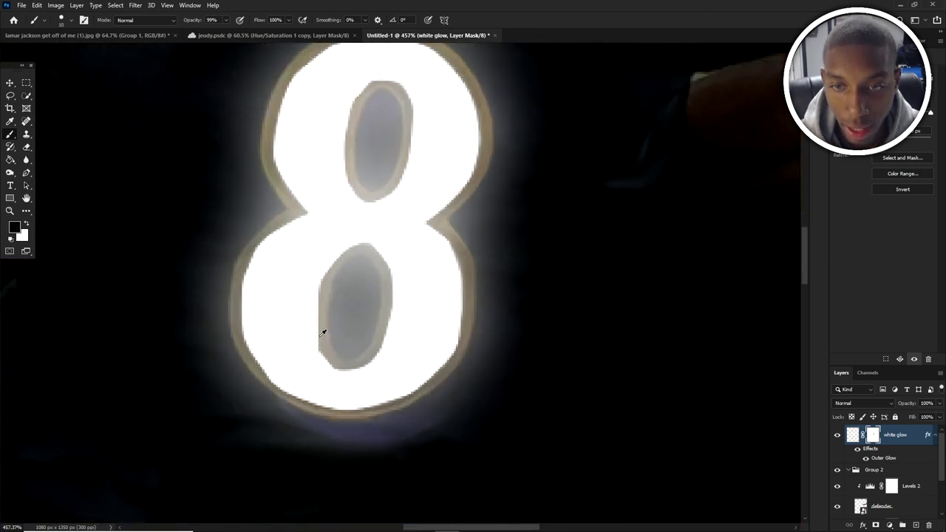
key(x)
key(x)
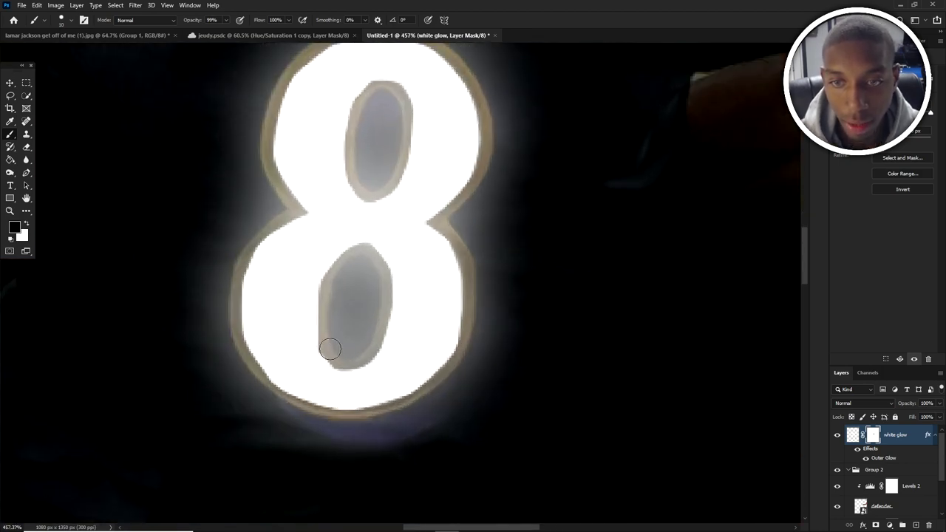
click(329, 348)
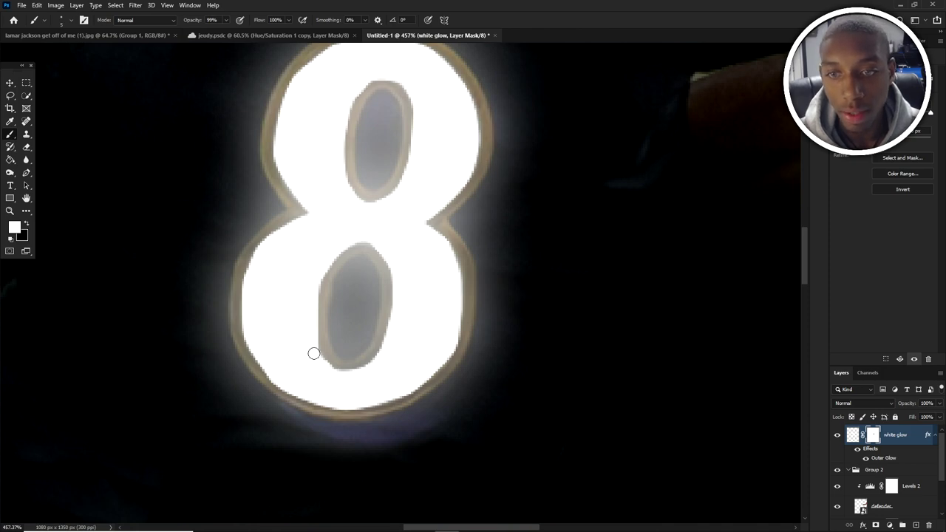
- Compare the whole image with the white glow layer hidden and shown
scroll(324, 364, down, 6)
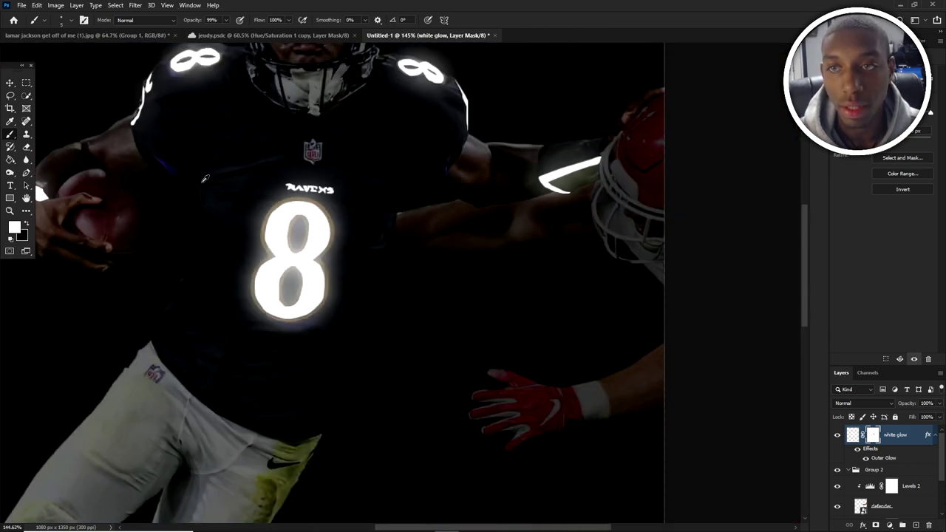
scroll(255, 147, down, 5)
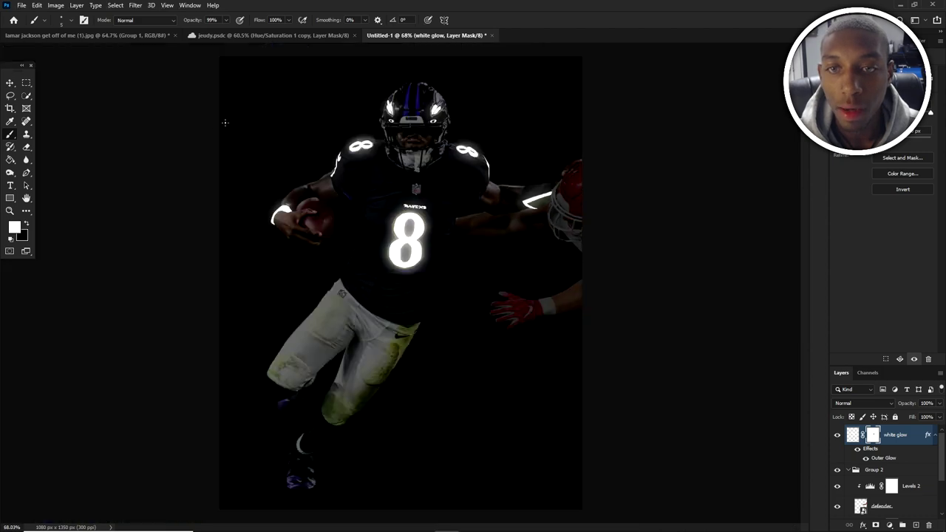
scroll(224, 123, up, 5)
scroll(433, 132, up, 2)
key(v)
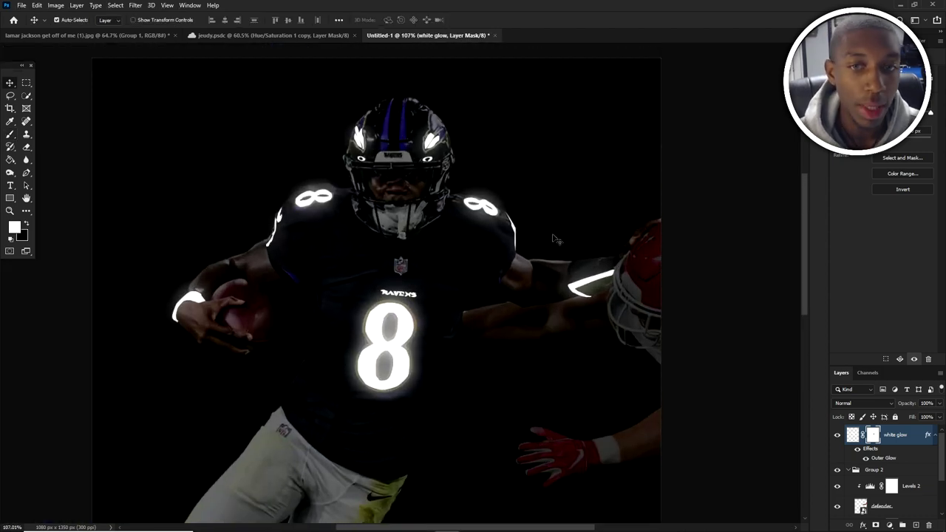
click(837, 435)
click(837, 436)
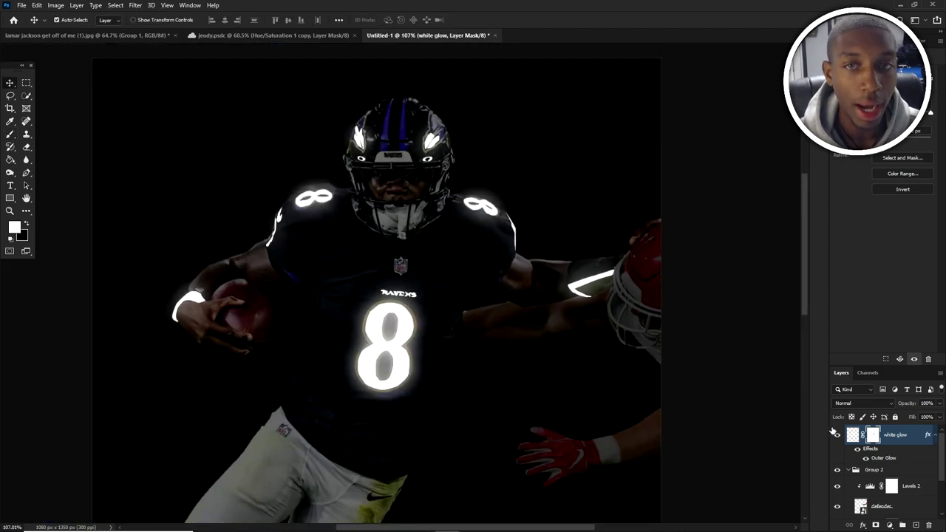
- Collapse Group 2 and add a new layer above the white glow layer named "purple glow"
click(394, 131)
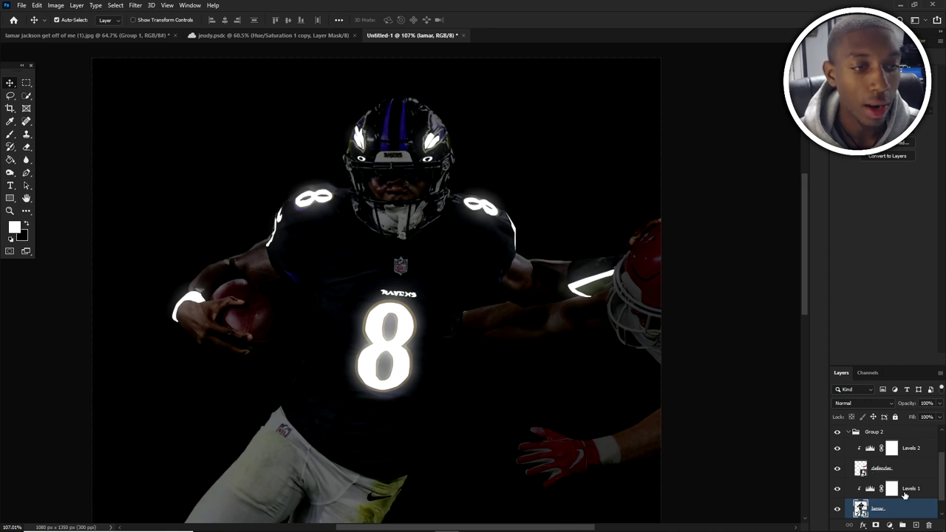
click(883, 447)
click(848, 433)
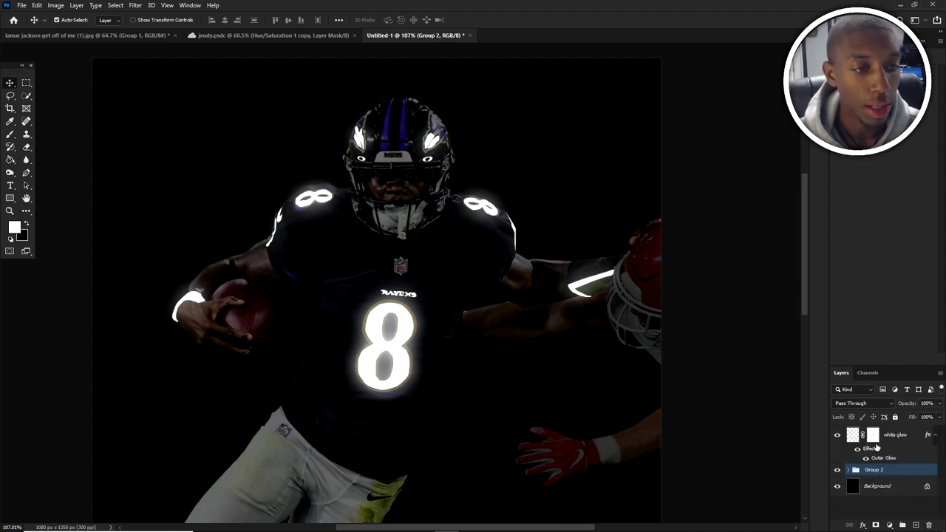
scroll(878, 448, up, 1)
click(904, 440)
click(915, 525)
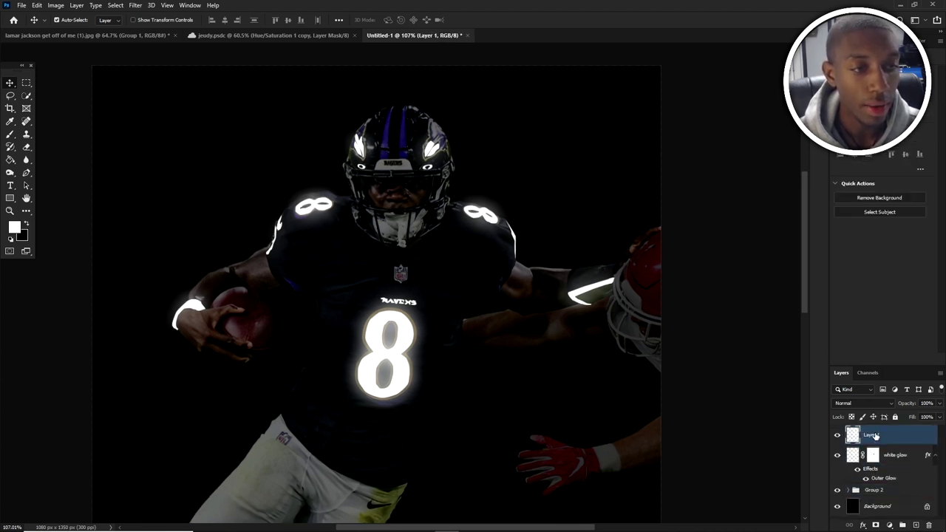
double_click(872, 435)
text(purple)
key(Return)
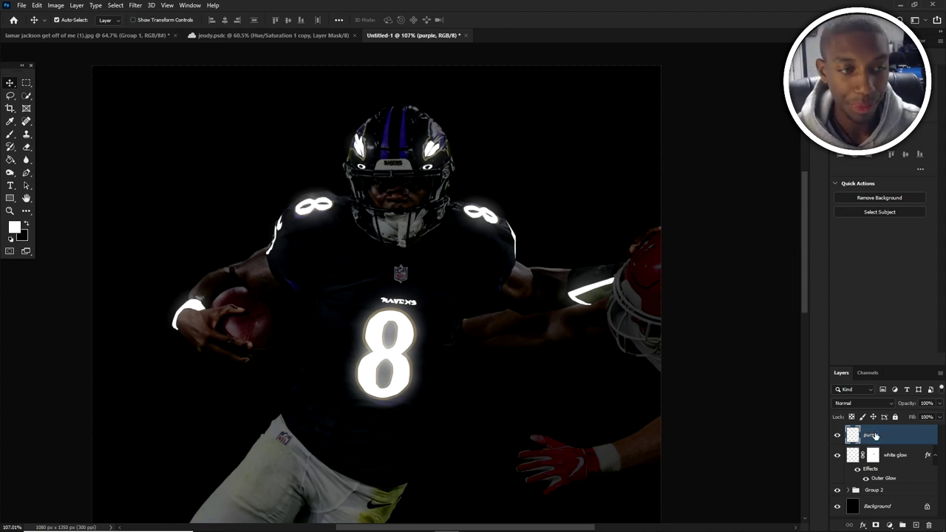
double_click(873, 436)
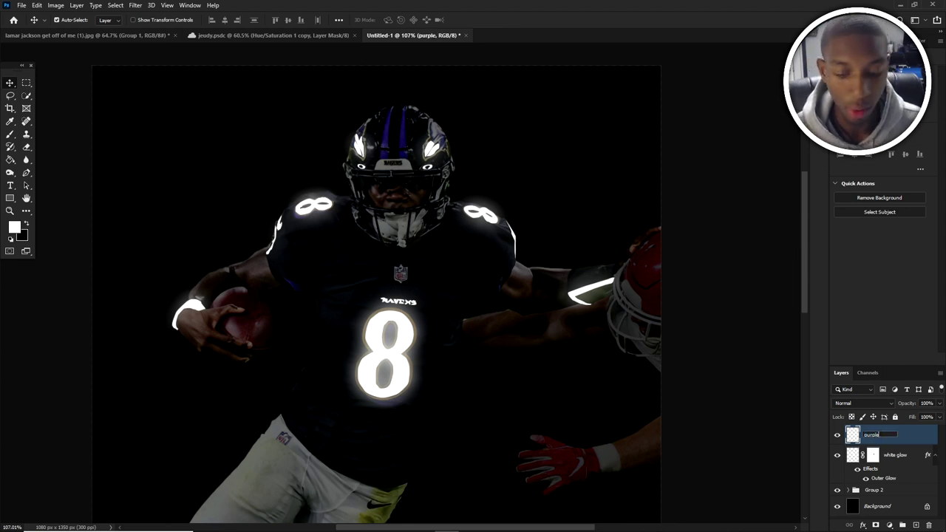
text(purple glow)
key(Return)
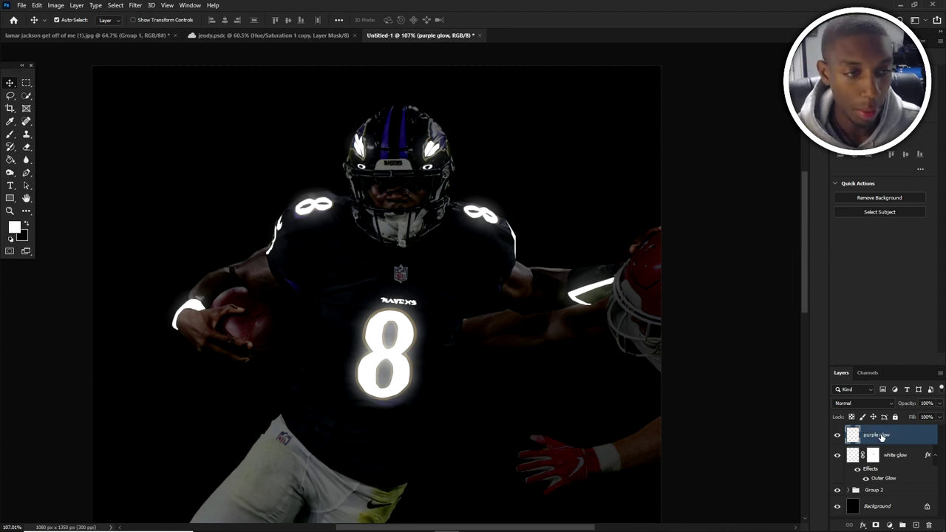
- Load the saved "purple glow" channel as a new selection on the purple glow layer
click(115, 5)
click(147, 214)
click(444, 163)
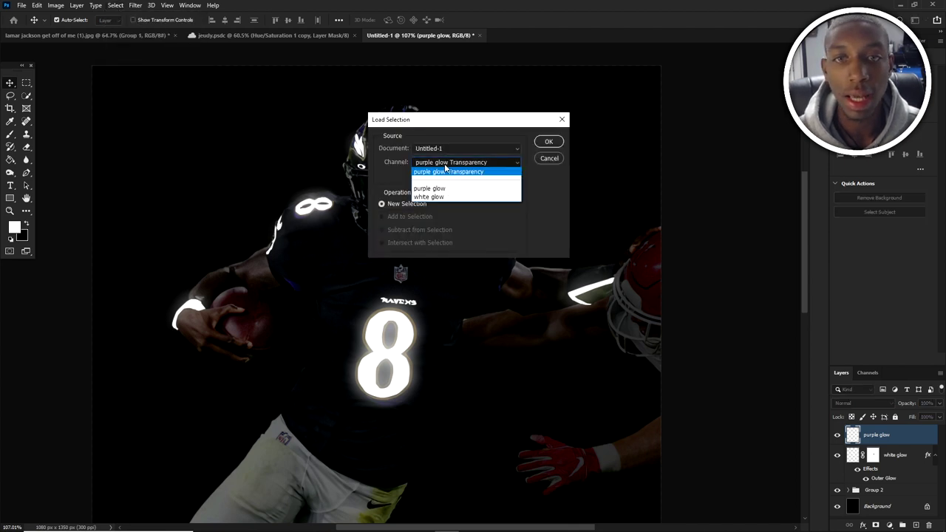
click(444, 187)
click(548, 141)
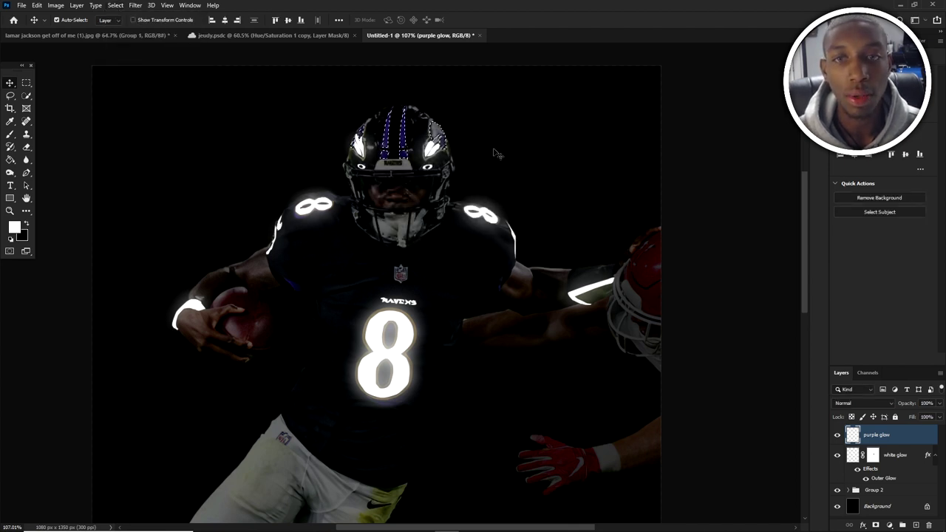
- Set the foreground colour to a bright, saturated purple
scroll(416, 131, up, 3)
click(20, 229)
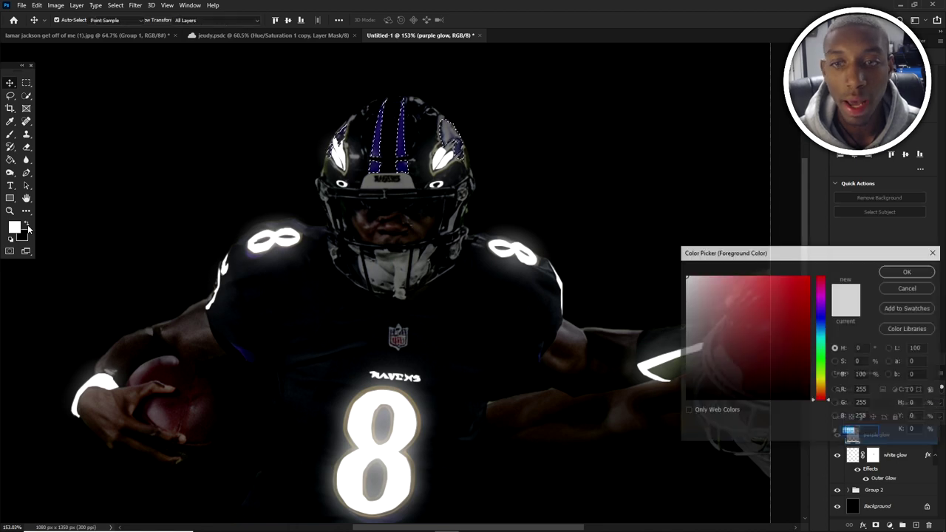
mouse_move(827, 310)
mouse_down()
mouse_move(826, 319)
mouse_move(821, 309)
mouse_up()
mouse_move(765, 278)
mouse_down()
mouse_move(755, 274)
mouse_move(791, 267)
mouse_up()
click(899, 276)
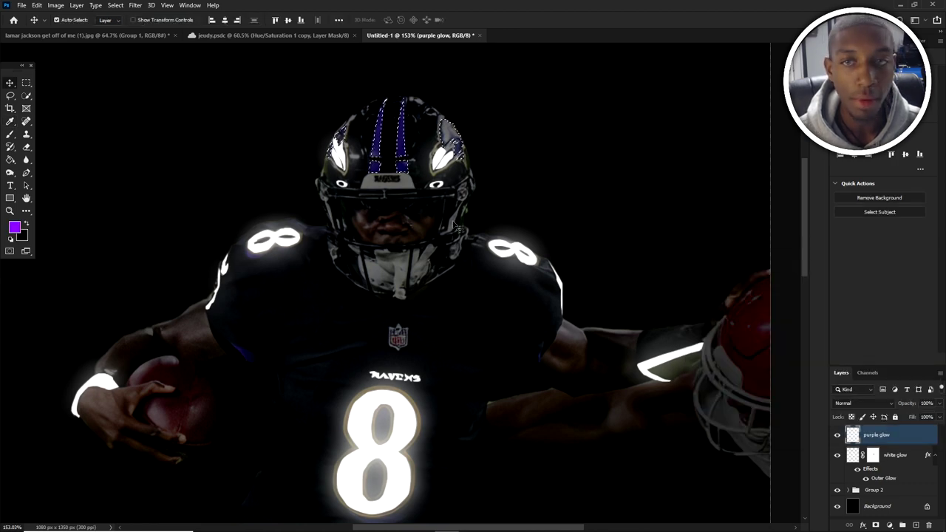
- Fill the selection on the purple glow layer with purple, change the foreground colour to bluish purple #6a2fff, refill it, and deselect
key(g)
click(399, 145)
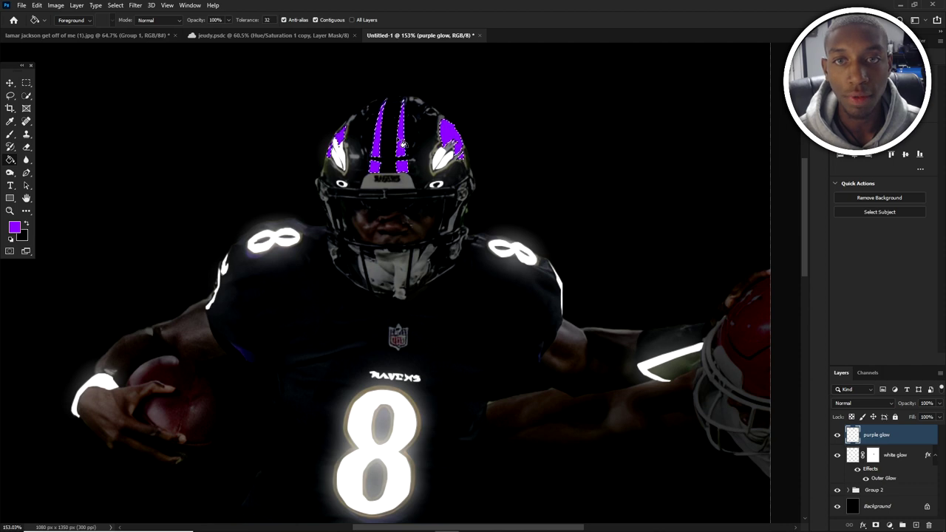
click(14, 227)
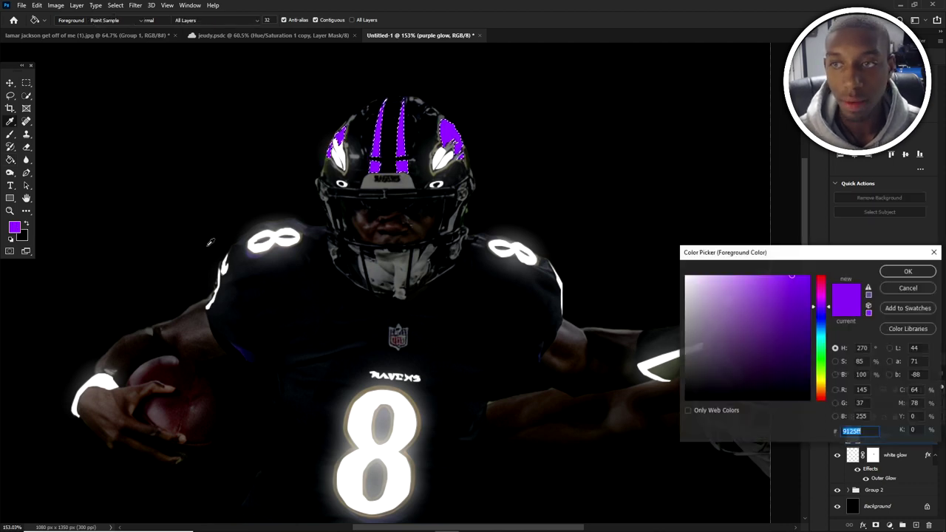
mouse_move(787, 287)
mouse_down()
mouse_move(791, 312)
mouse_move(781, 275)
mouse_up()
drag(825, 307, 826, 311)
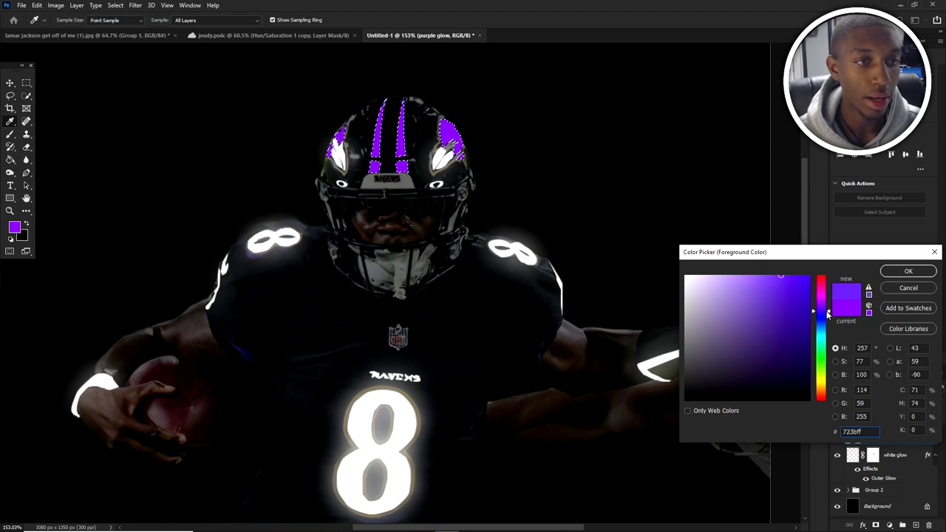
drag(779, 275, 786, 271)
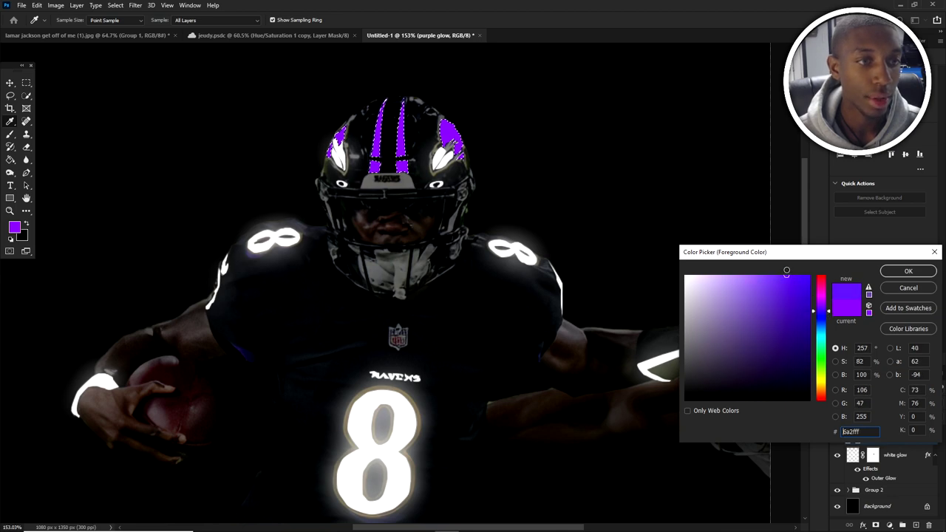
click(924, 273)
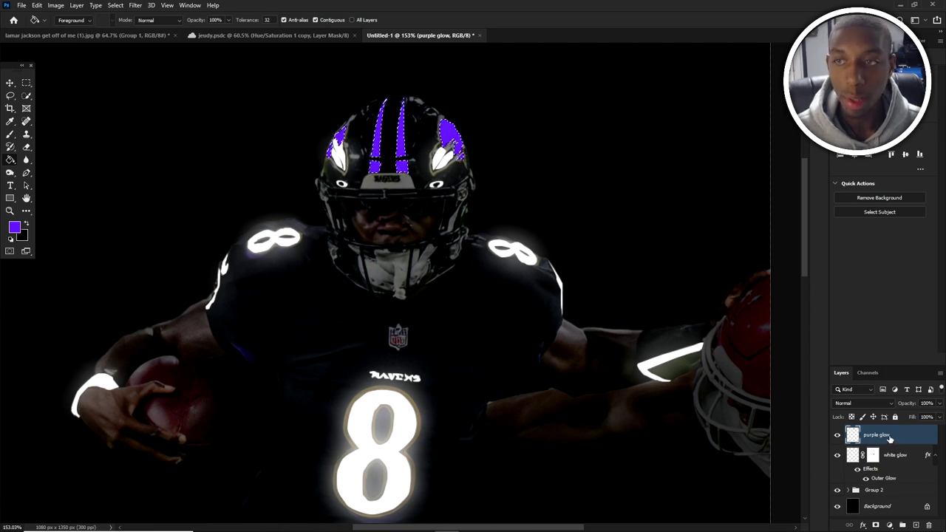
key(ctrl+d)
- Add an Outer Glow to the purple glow layer in a light purple based on the helmet colour, sized 35 px
scroll(462, 169, down, 4)
scroll(411, 131, up, 2)
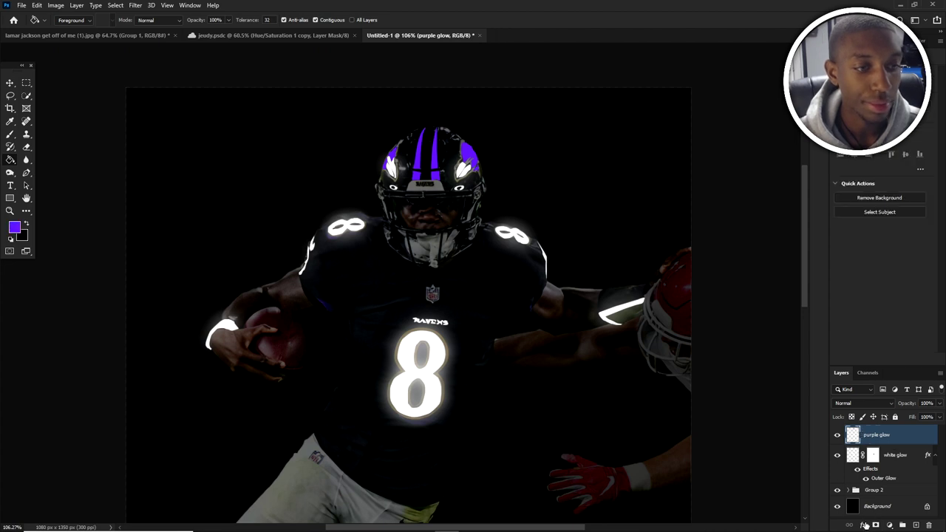
click(864, 525)
click(878, 509)
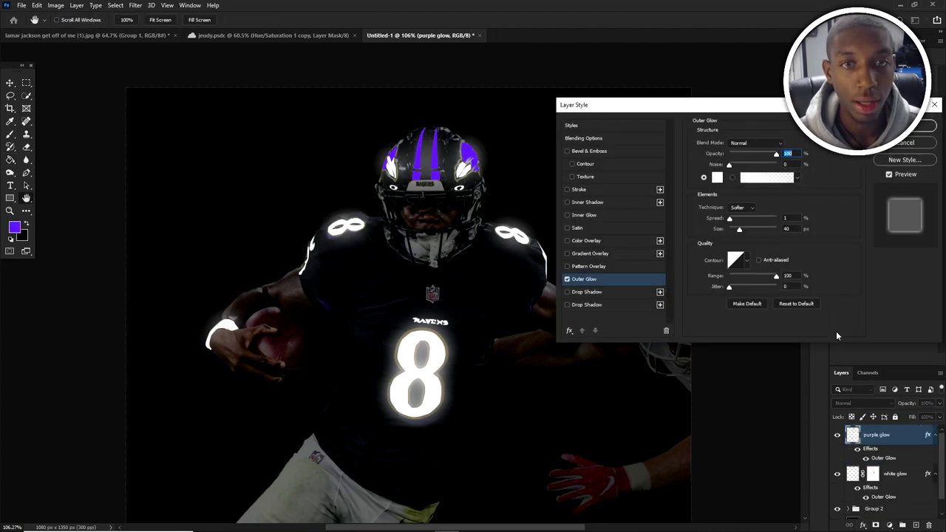
click(717, 178)
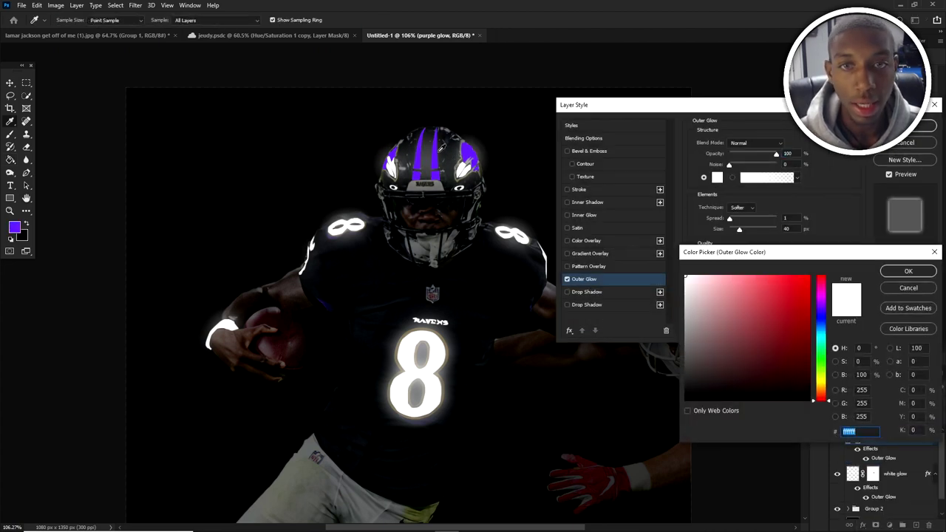
click(468, 149)
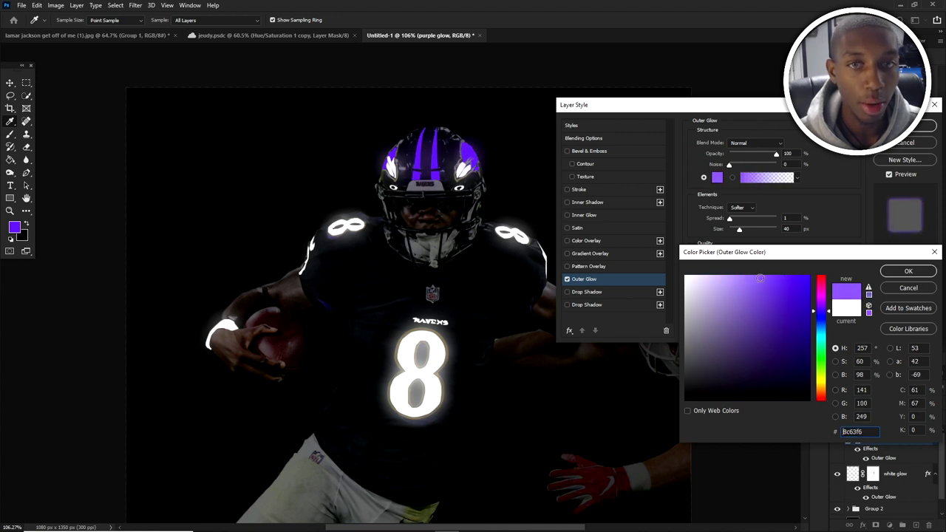
click(751, 277)
click(908, 272)
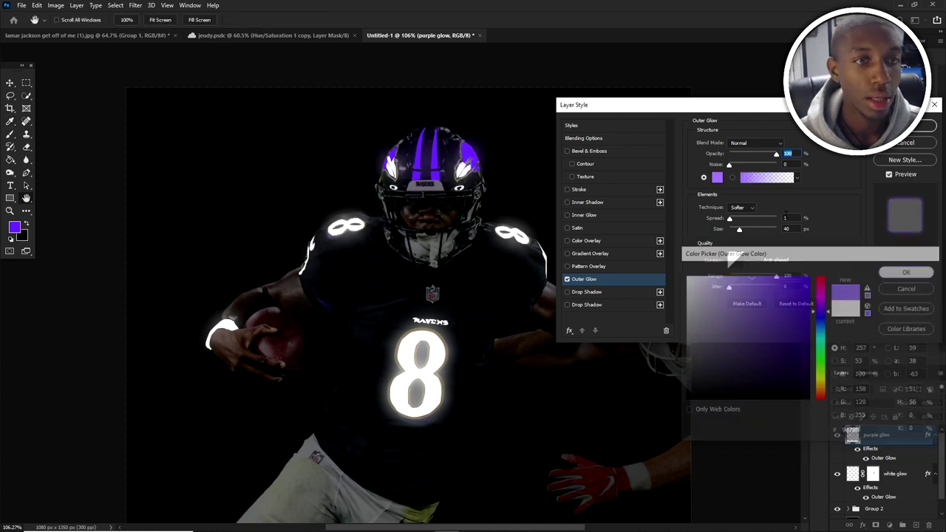
mouse_move(738, 229)
mouse_down()
mouse_move(759, 230)
mouse_move(740, 230)
mouse_up()
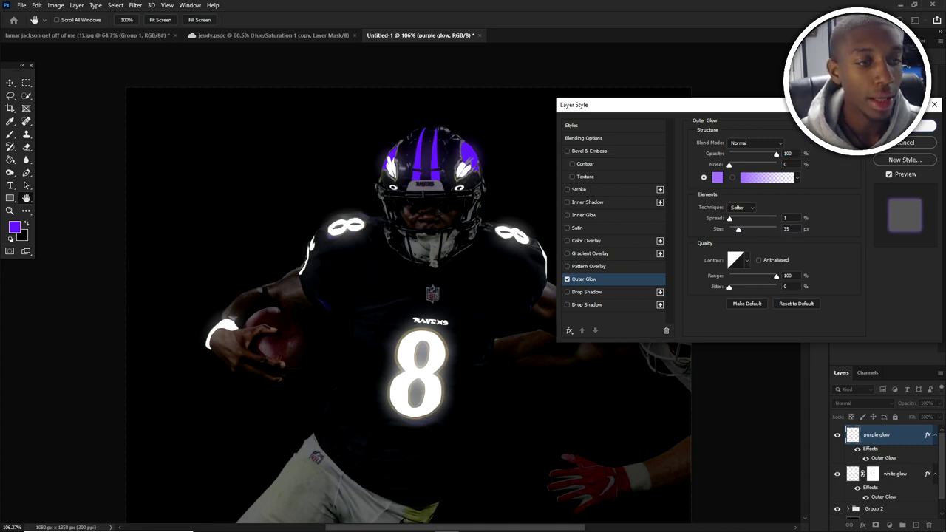
click(919, 126)
- Set the purple glow layer's Blend If splits to 0/81 for This Layer and 0/50 and 182/255 for Underlying Layer
right_click(851, 436)
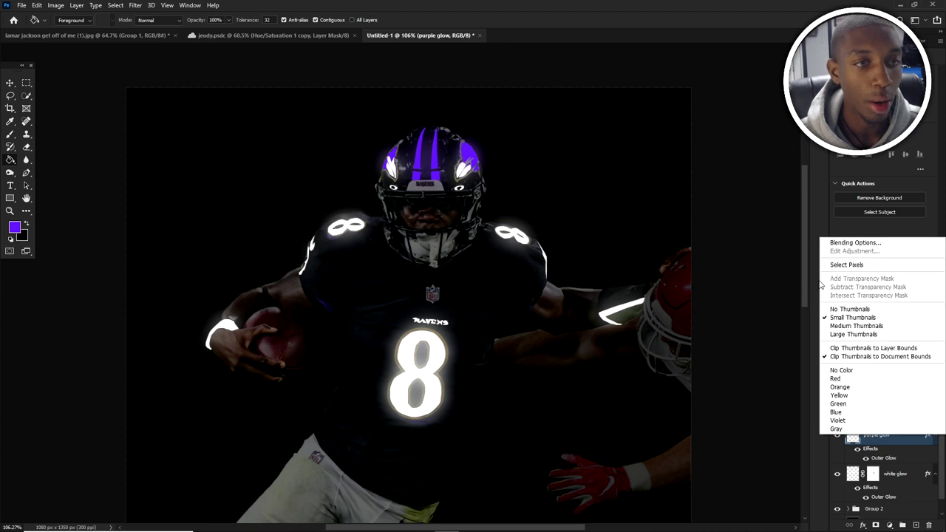
click(832, 244)
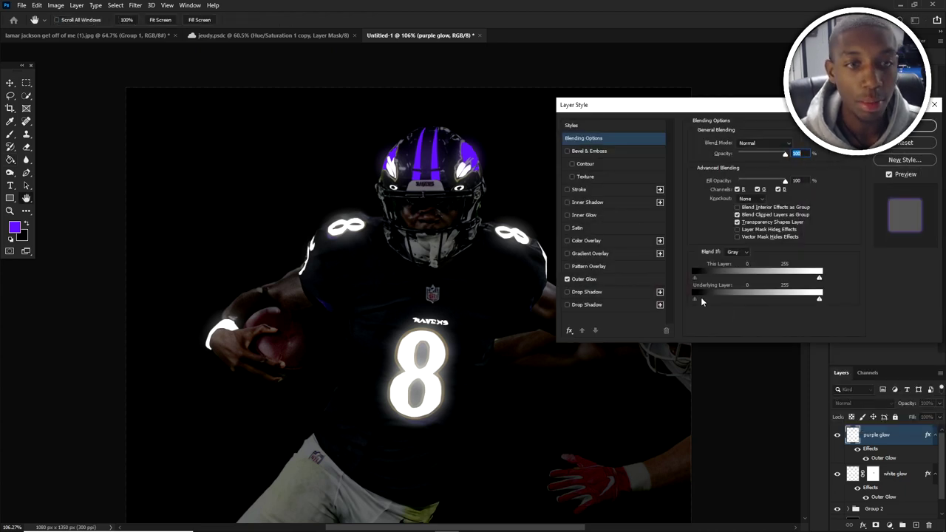
drag(695, 299, 719, 290)
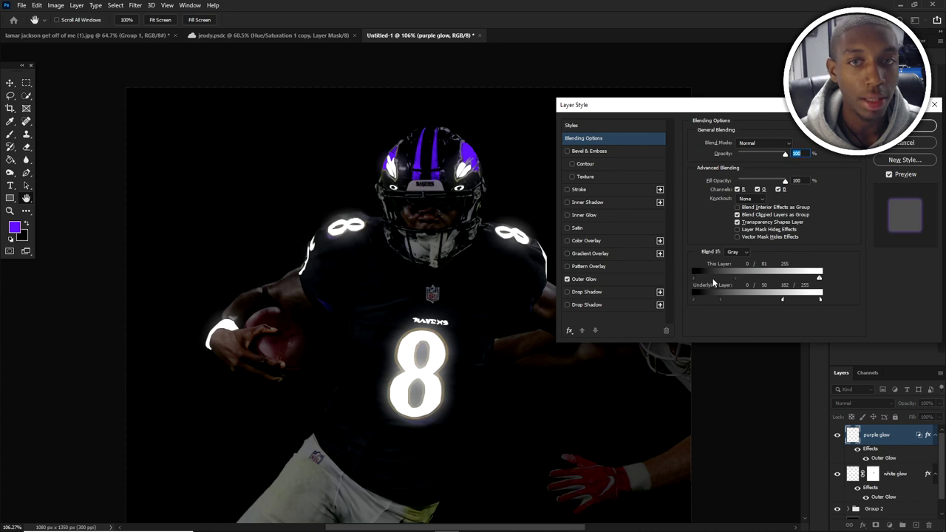
click(905, 125)
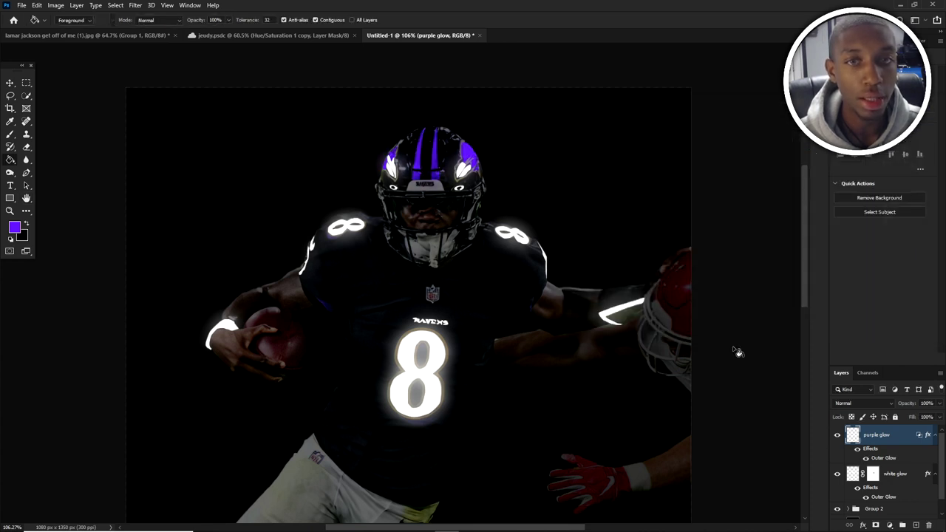
- Mask the purple glow layer and paint black over the helmet with a soft 129 px brush at 18% flow to tone down the purple
scroll(467, 150, up, 2)
click(874, 523)
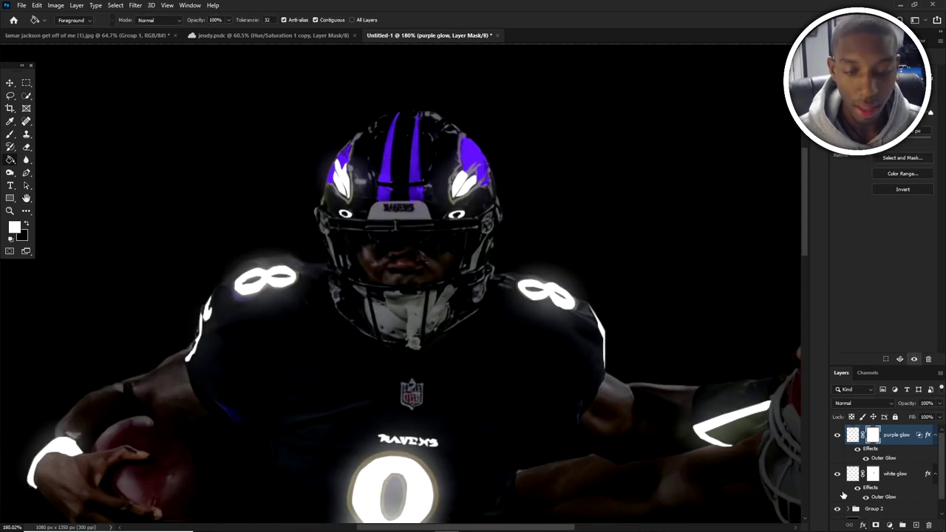
key(b)
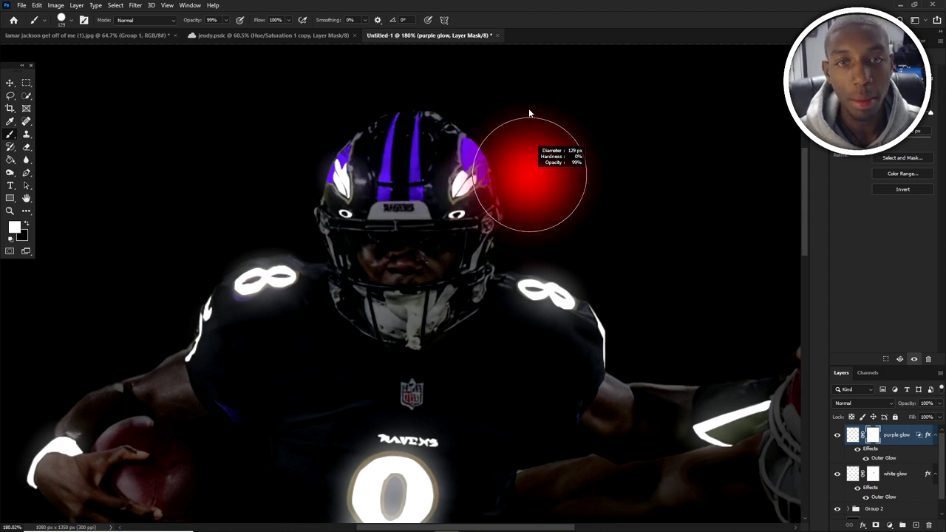
click(287, 19)
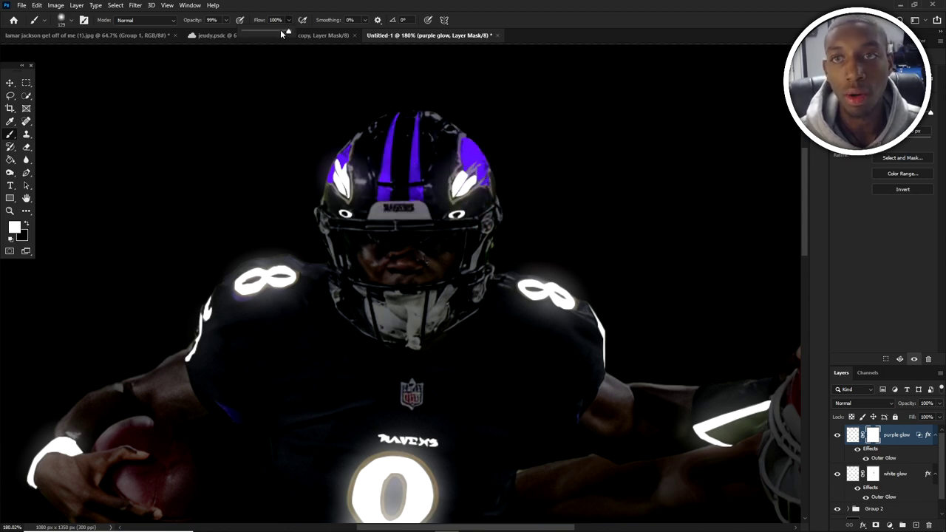
drag(252, 31, 252, 32)
click(495, 174)
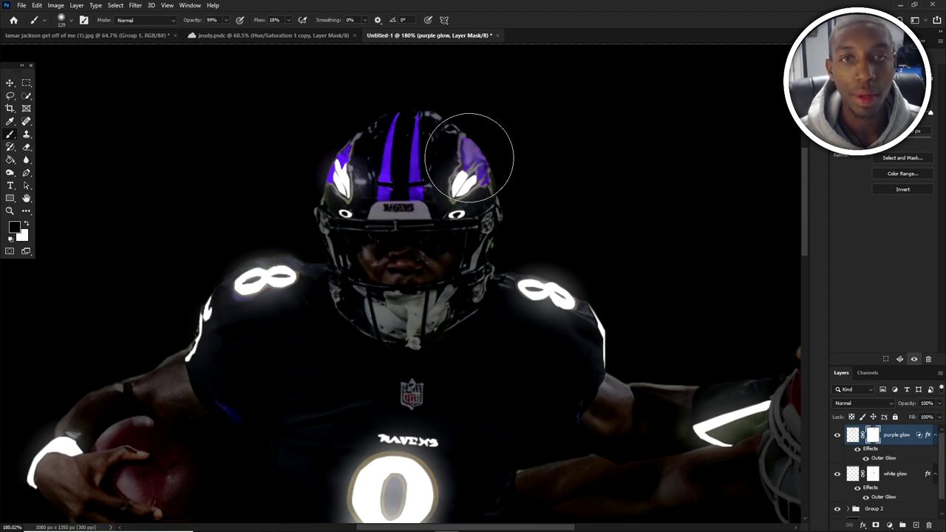
key(x)
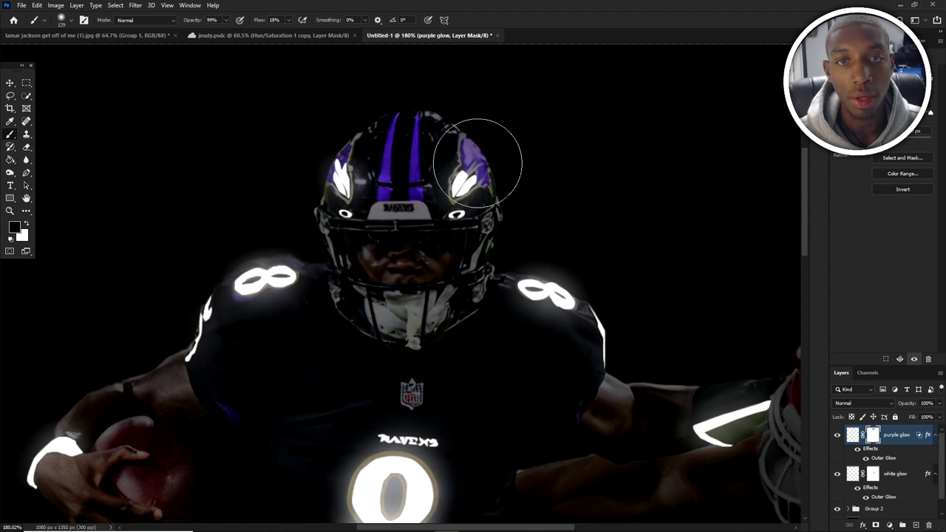
- Review the toned-down helmet glow at different scales and make the ball carrier's layer in Group 2 active
scroll(475, 165, down, 5)
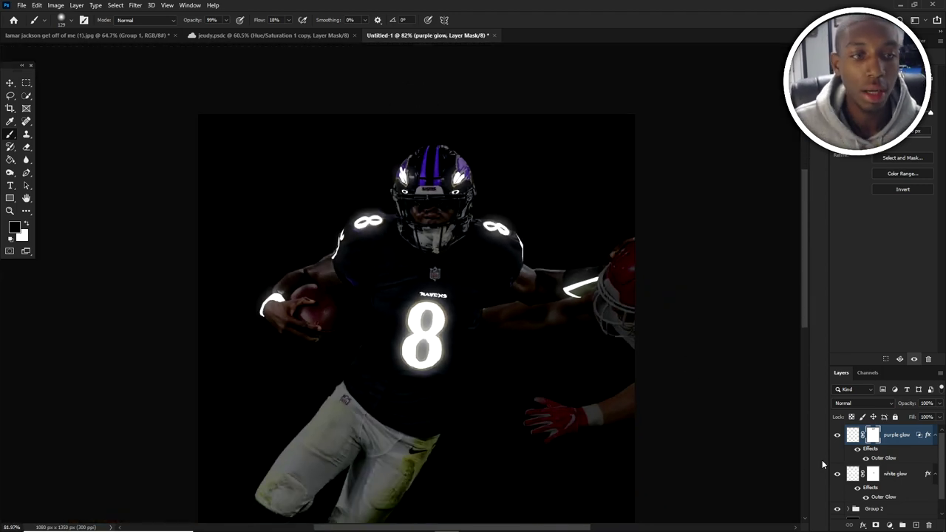
scroll(366, 158, up, 3)
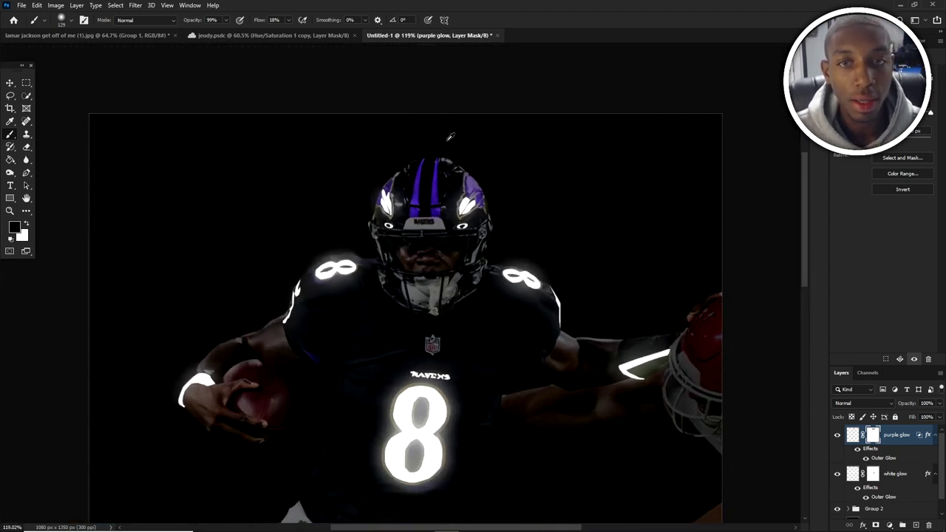
scroll(436, 184, down, 3)
scroll(461, 182, up, 2)
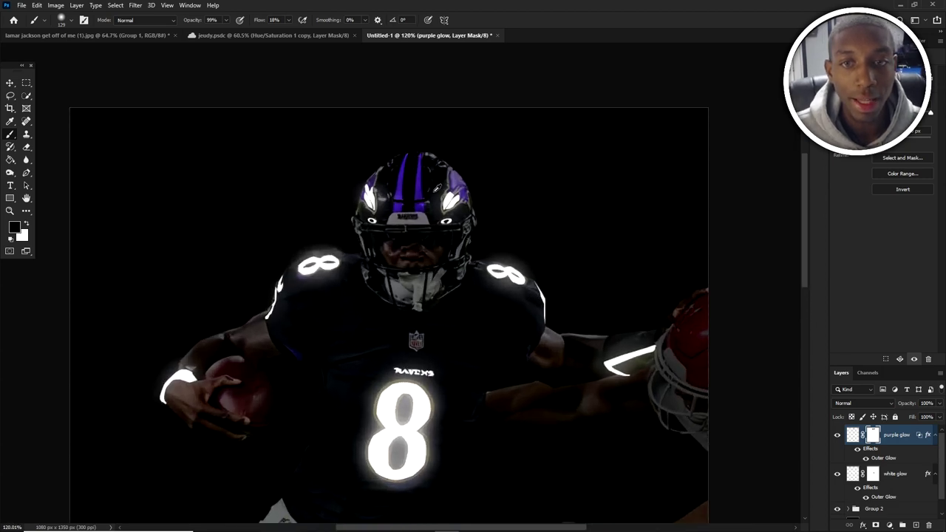
scroll(438, 134, down, 2)
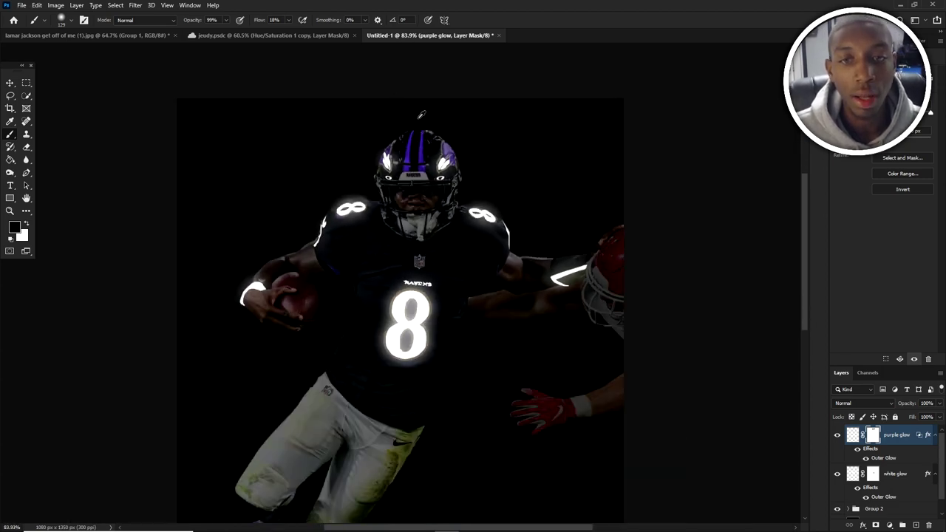
scroll(428, 238, up, 4)
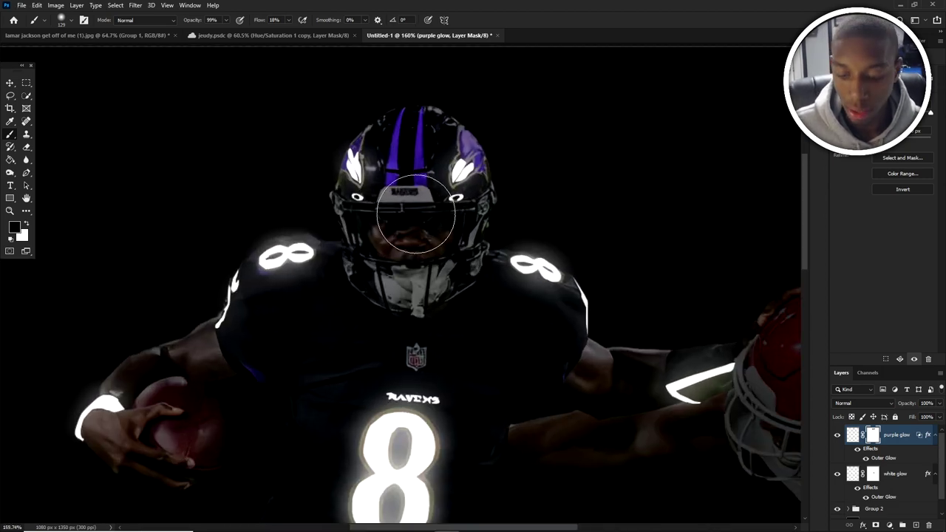
key(v)
click(412, 248)
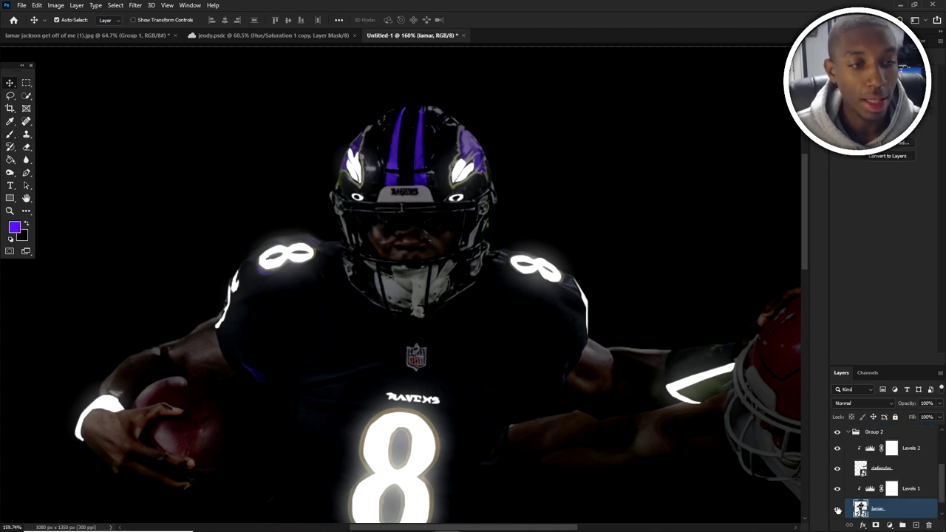
- Start a Pen path along the lower edge of the ball carrier's face opening, just above the chin guard
scroll(436, 221, down, 1)
scroll(369, 210, up, 3)
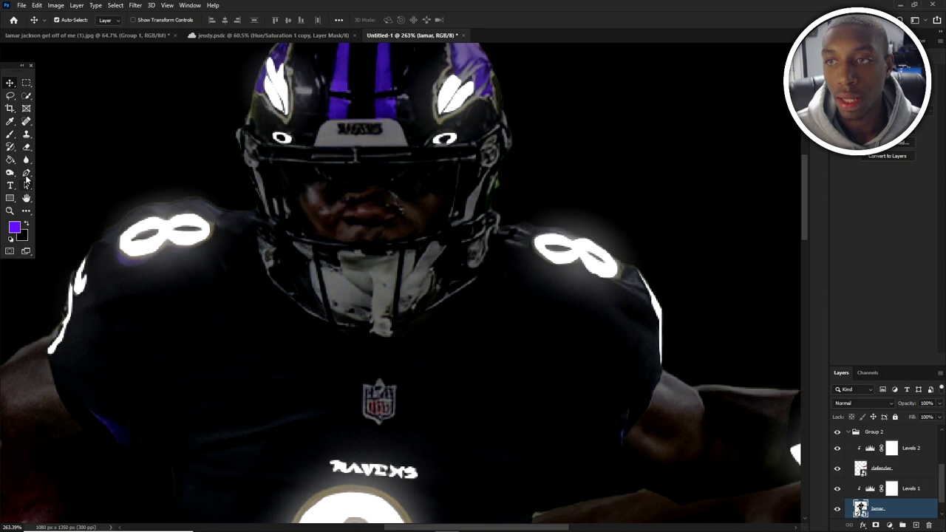
click(25, 175)
scroll(288, 226, up, 2)
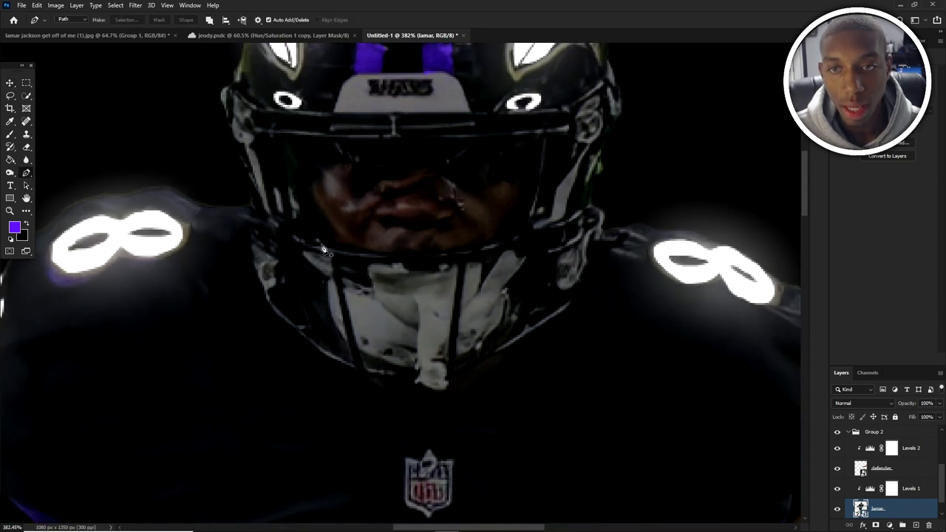
click(315, 243)
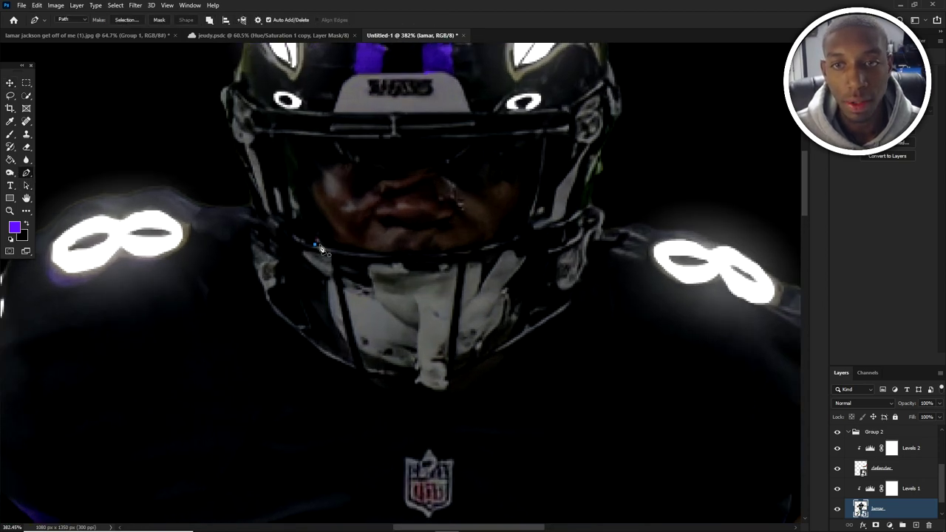
drag(373, 253, 382, 254)
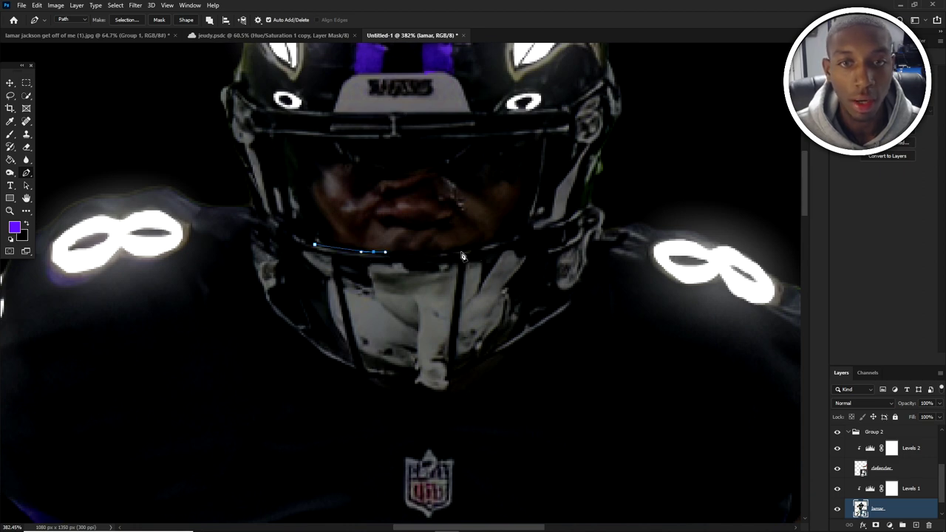
click(507, 243)
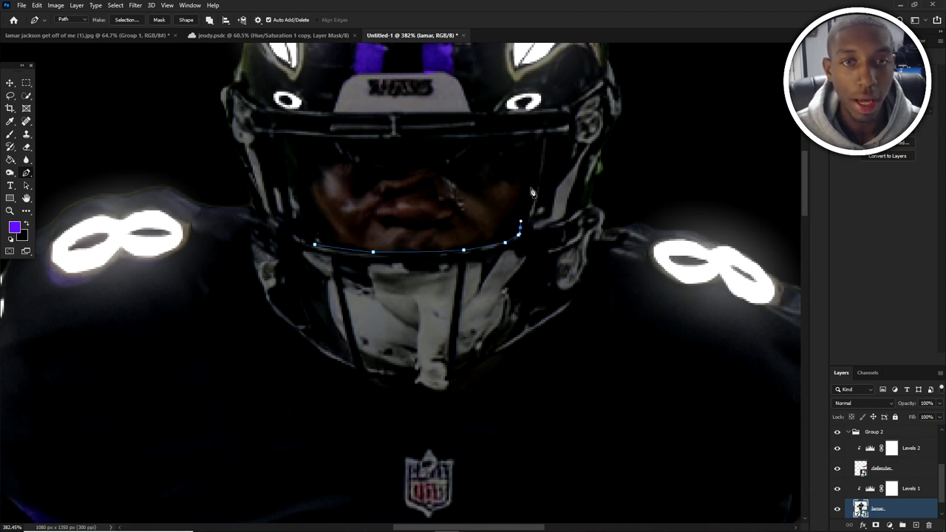
- Continue the Pen path up the side of the face opening, along the brow edge and down to its starting point, closing it
drag(531, 195, 537, 150)
key(ctrl+z)
click(487, 140)
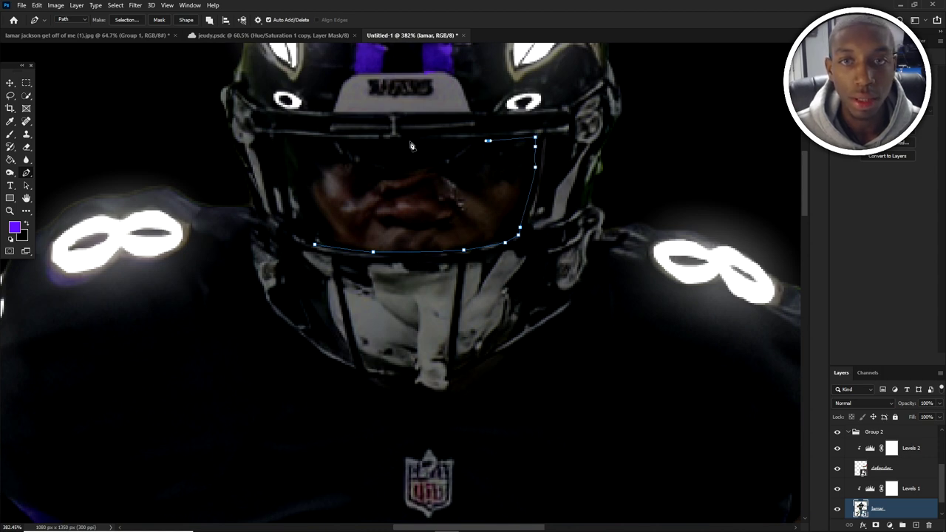
click(404, 141)
key(ctrl+z)
key(ctrl+z)
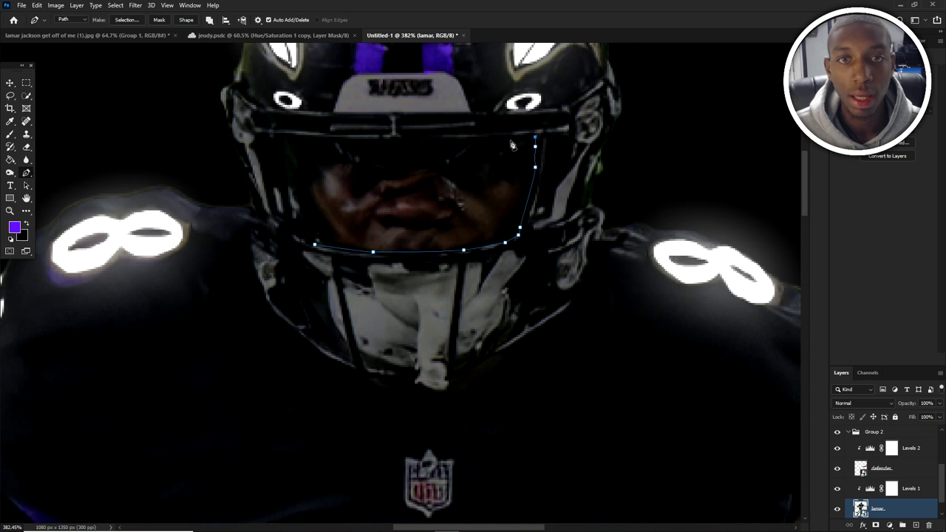
click(489, 138)
click(397, 143)
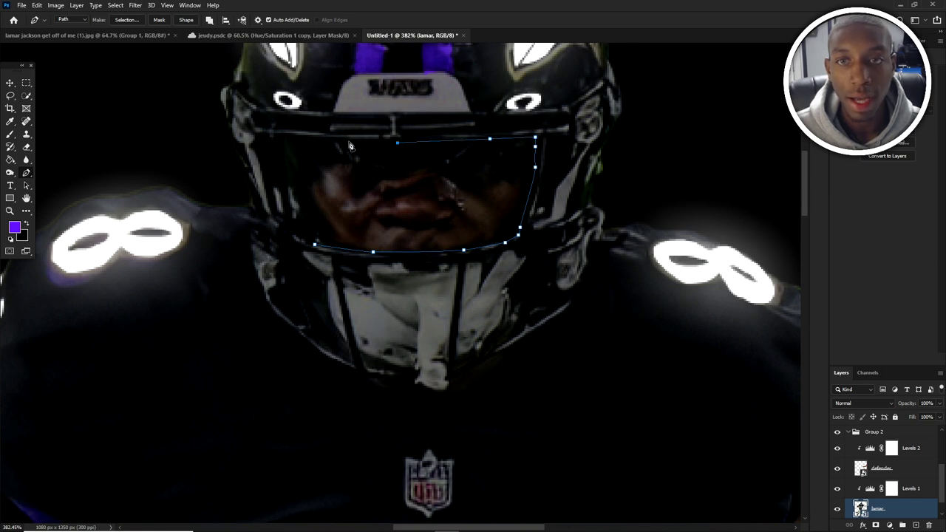
click(310, 139)
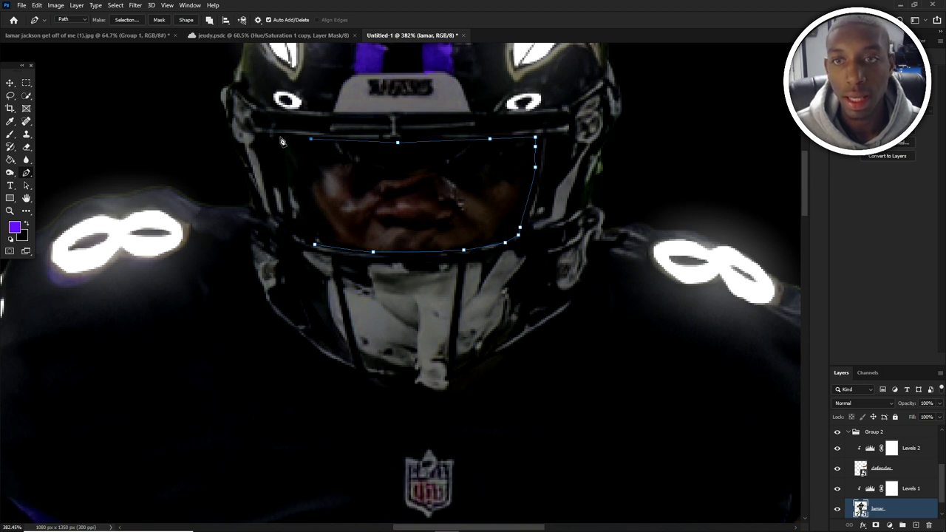
click(281, 137)
click(288, 196)
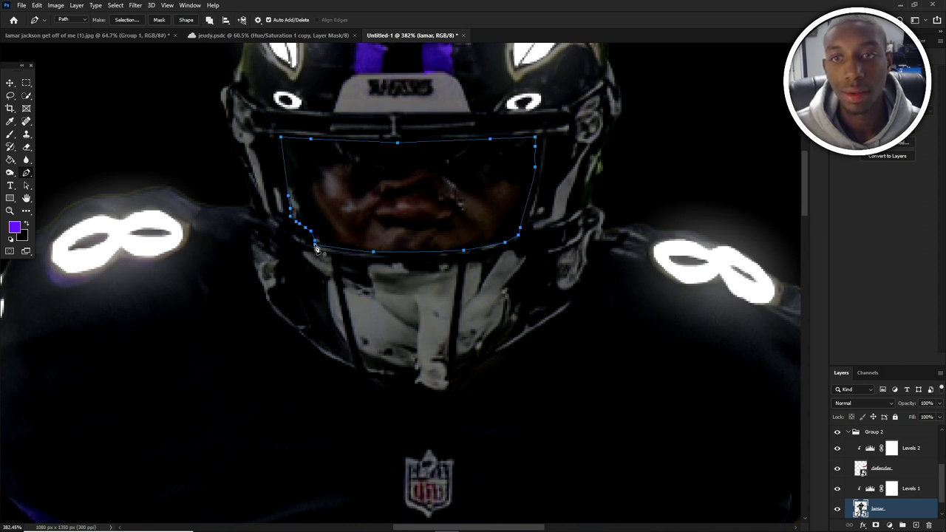
- Convert the closed face-opening path into a new anti-aliased selection with a 0 px feather radius
right_click(321, 180)
click(354, 225)
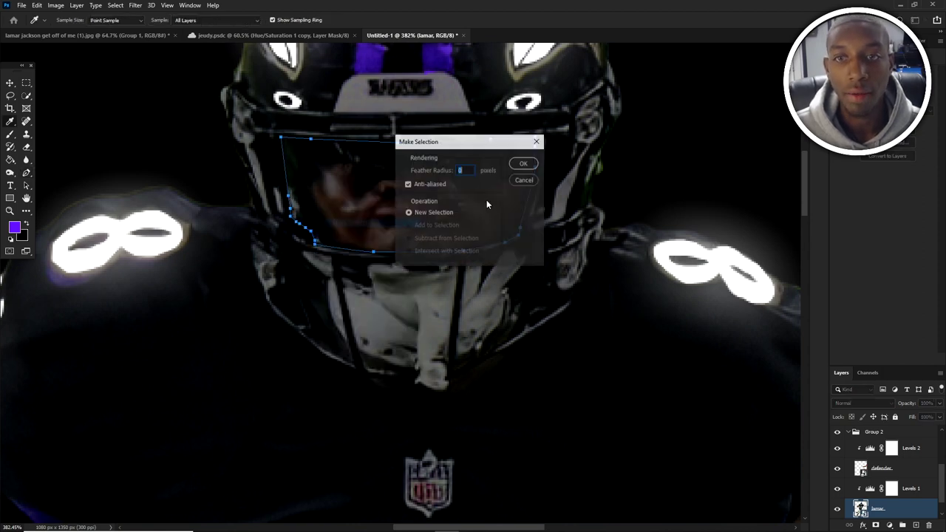
click(524, 164)
scroll(347, 211, up, 5)
scroll(247, 266, down, 7)
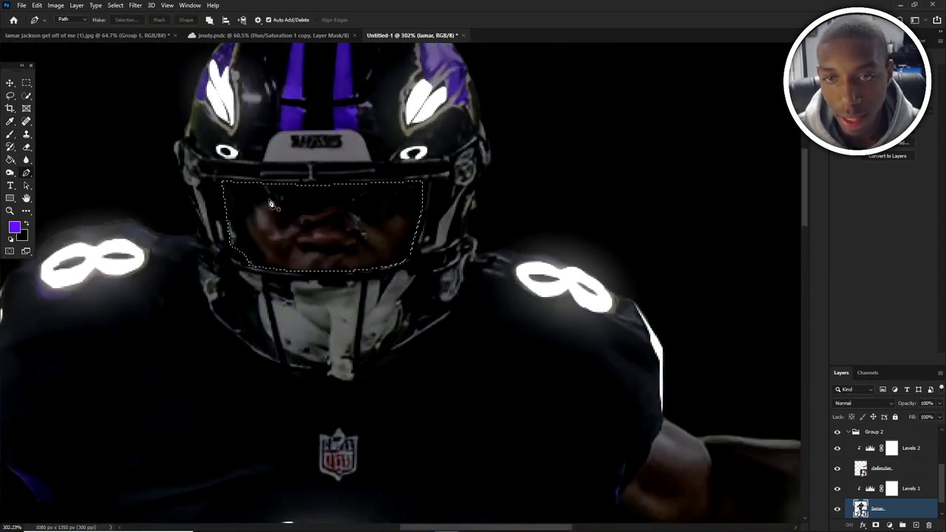
scroll(271, 205, up, 1)
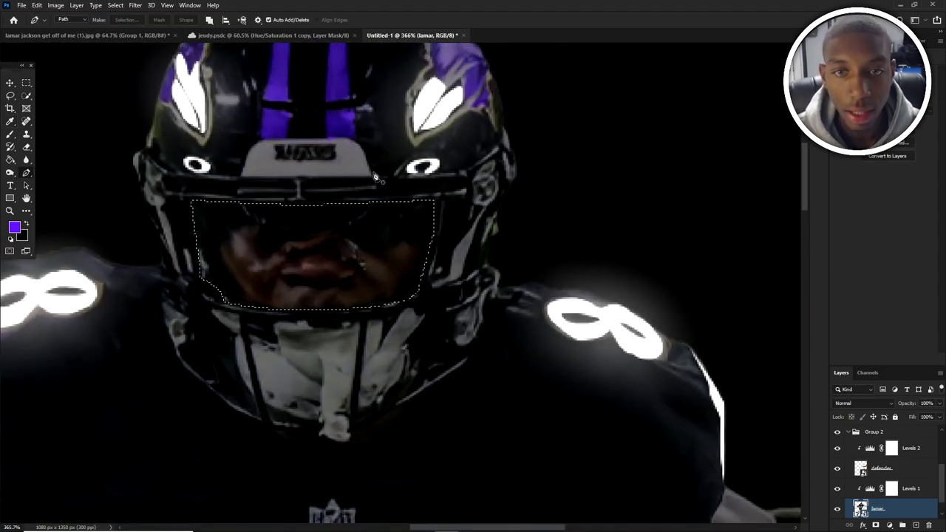
- Trace the narrow visor strip to the left of the face opening with the Pen tool and add it to the selection
click(187, 273)
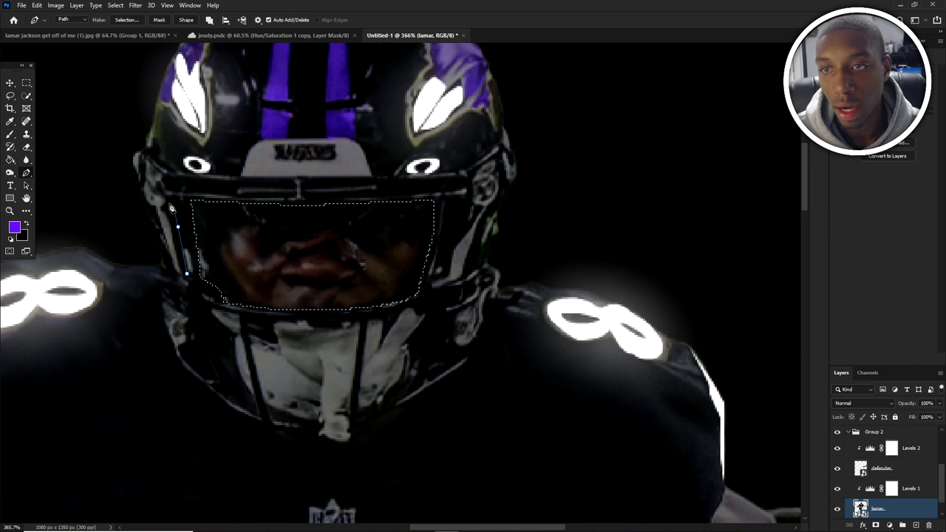
click(170, 201)
click(179, 200)
click(188, 231)
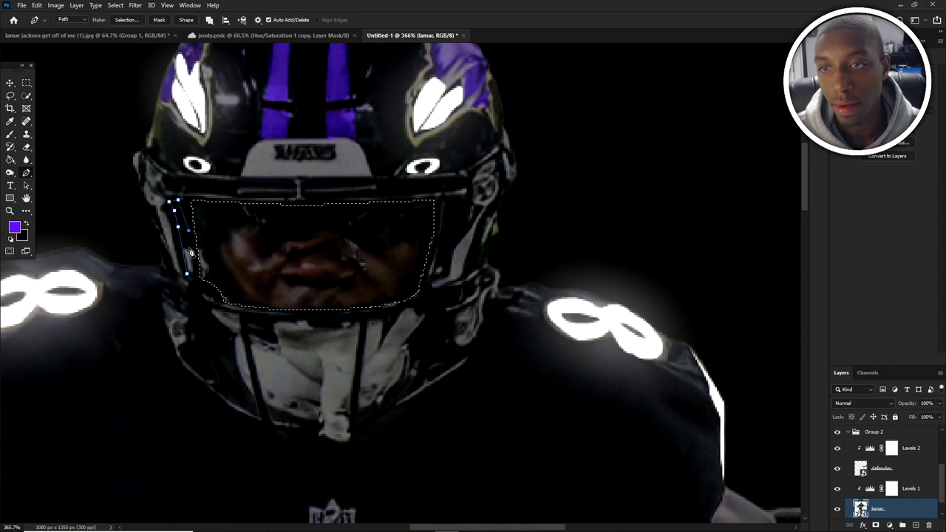
click(190, 255)
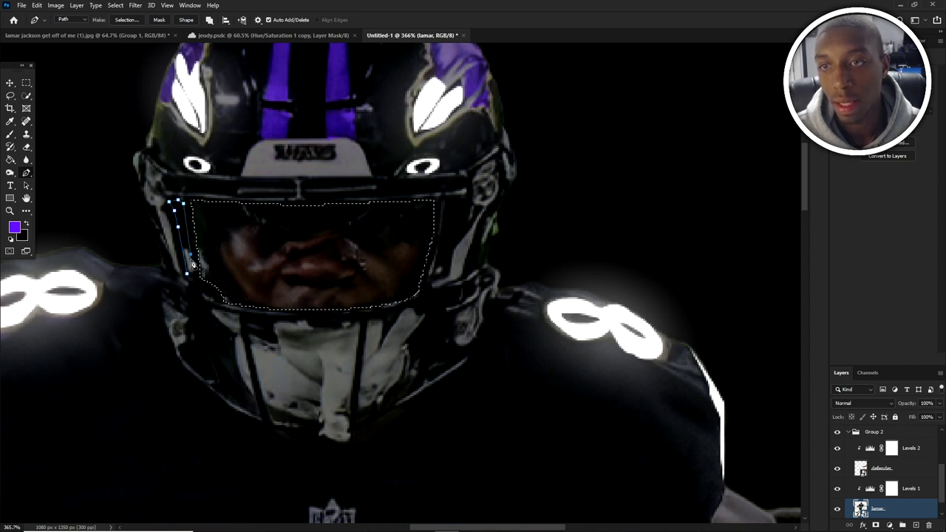
right_click(187, 234)
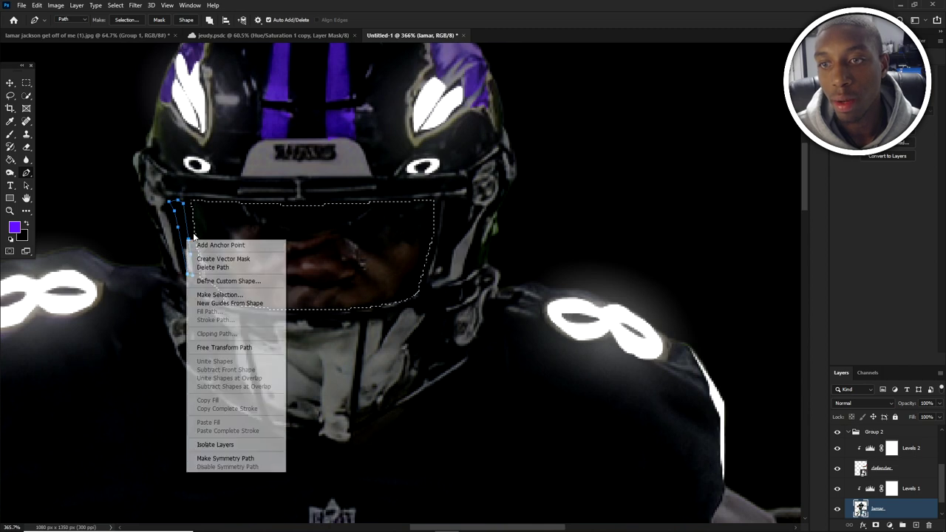
click(222, 296)
click(415, 226)
click(523, 163)
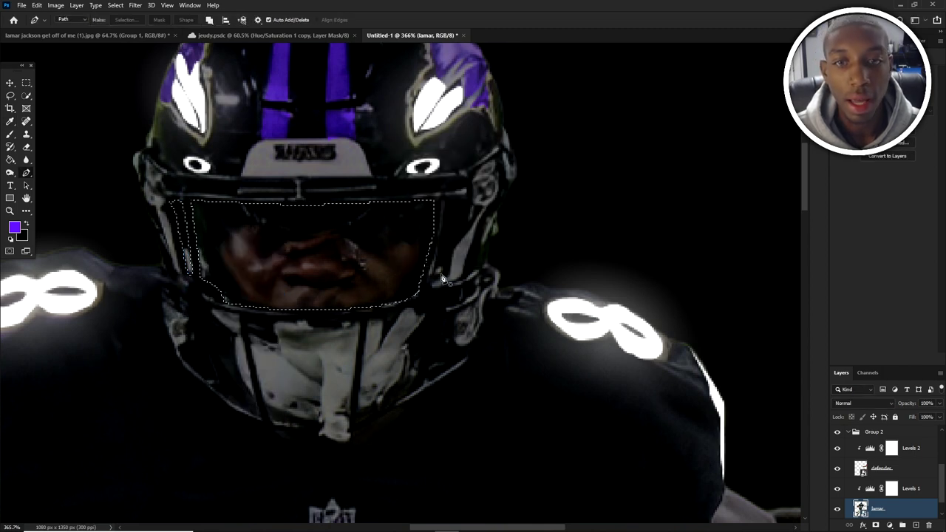
- Trace the narrow visor strip to the right of the face opening with the Pen tool and add it to the selection
click(432, 279)
click(442, 230)
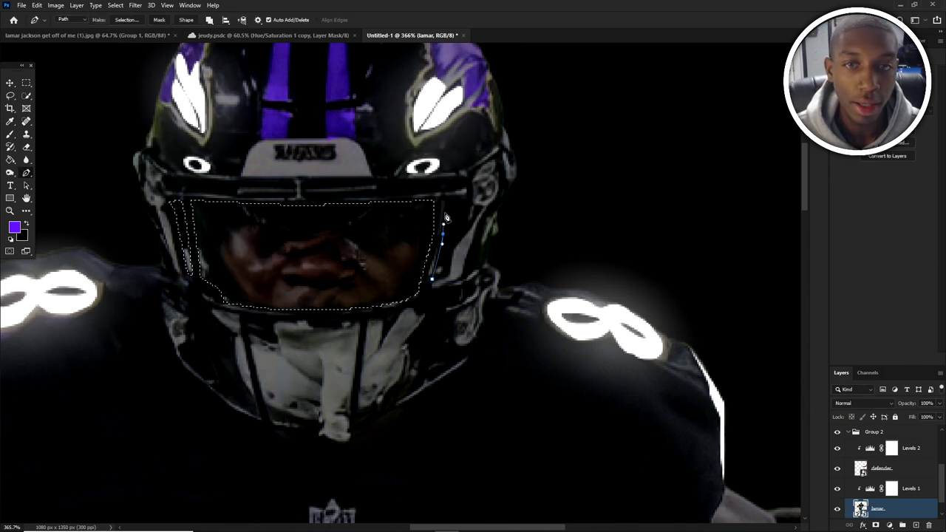
drag(444, 200, 460, 199)
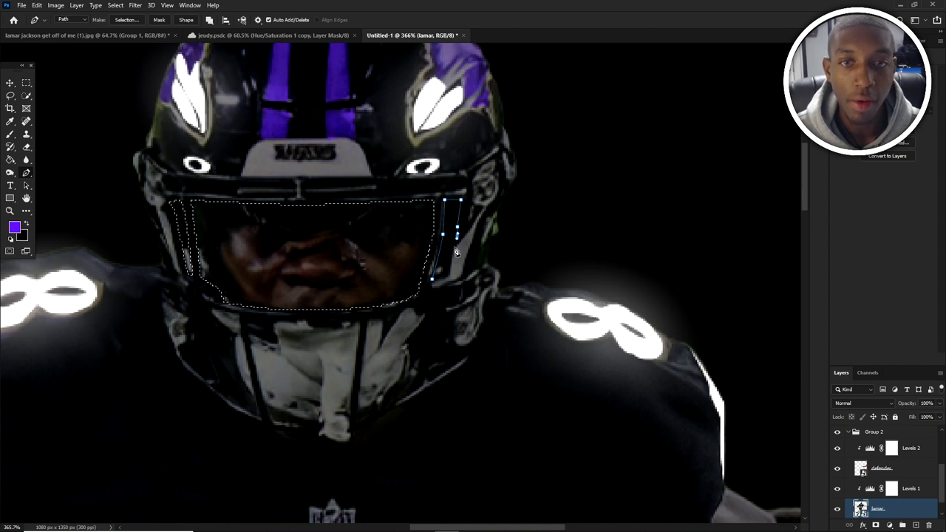
drag(453, 258, 448, 275)
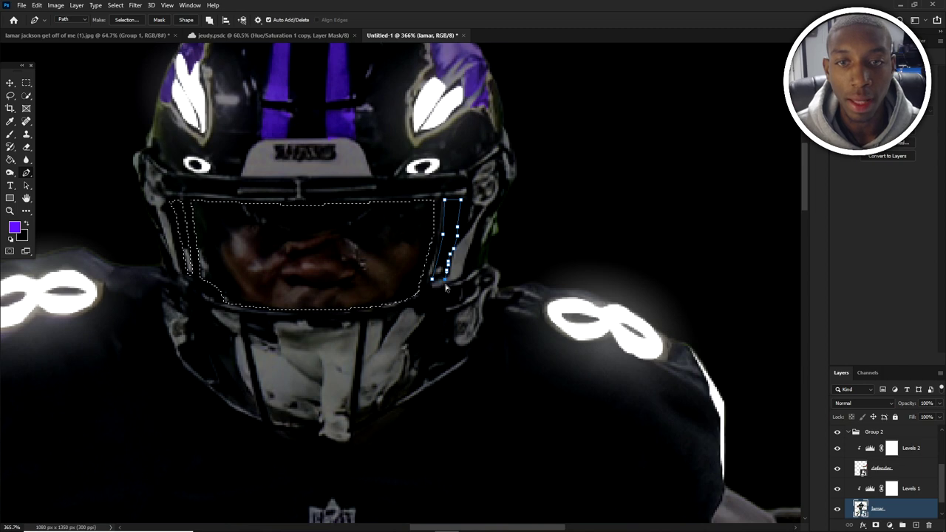
click(445, 288)
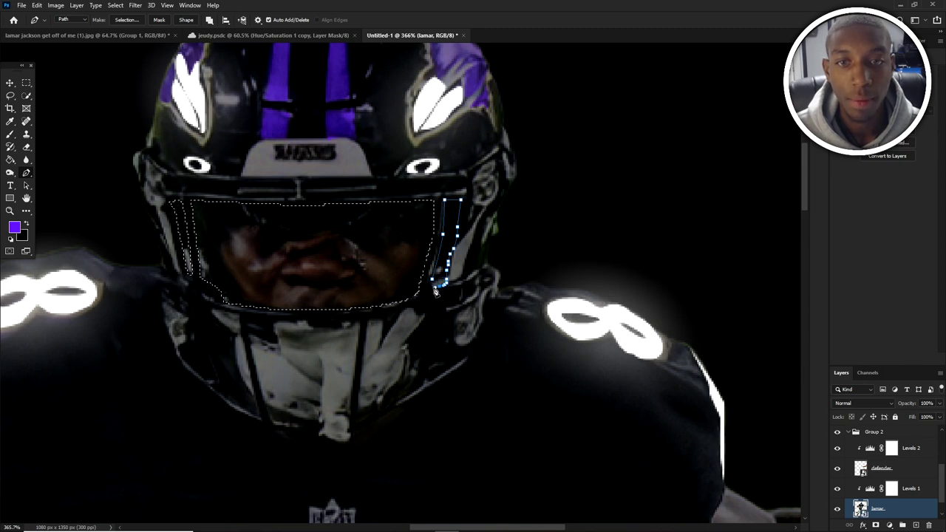
right_click(438, 241)
click(449, 298)
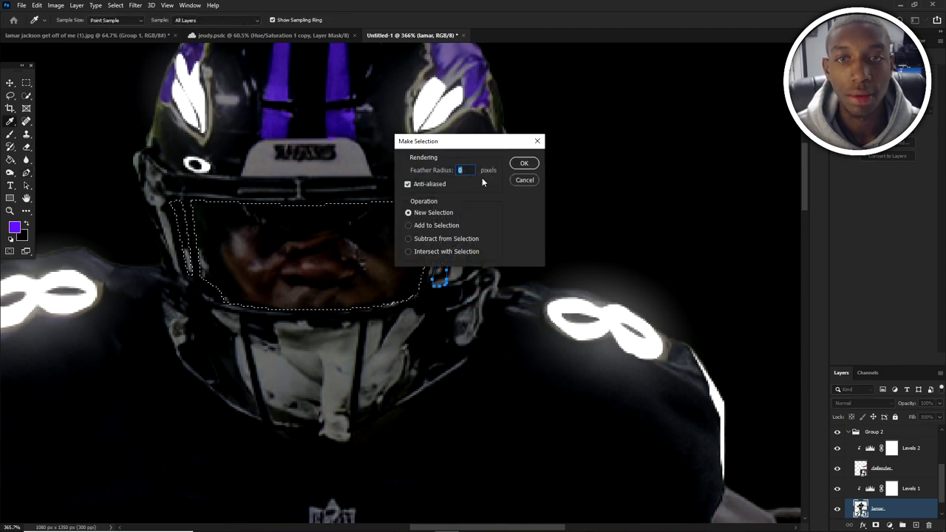
click(434, 225)
click(523, 164)
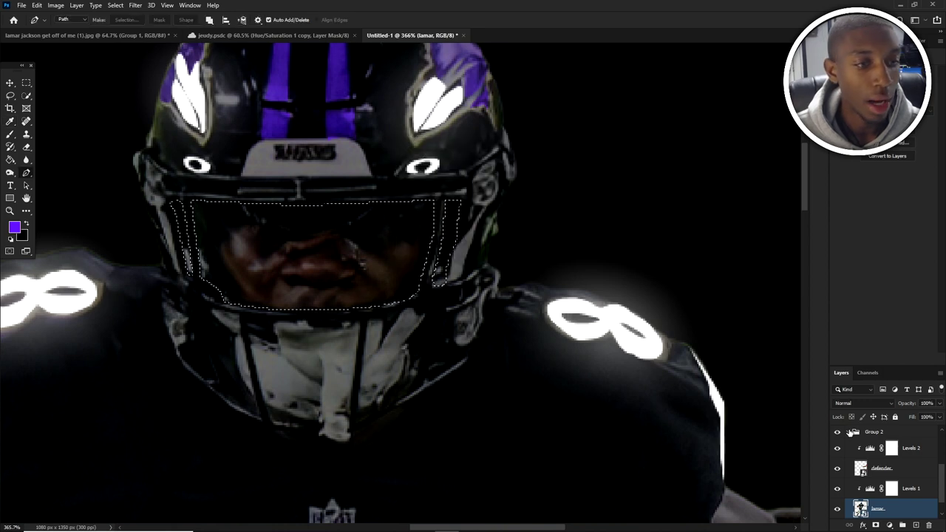
- Collapse Group 2 and create a new layer named visor above the purple glow layer
click(850, 432)
click(916, 525)
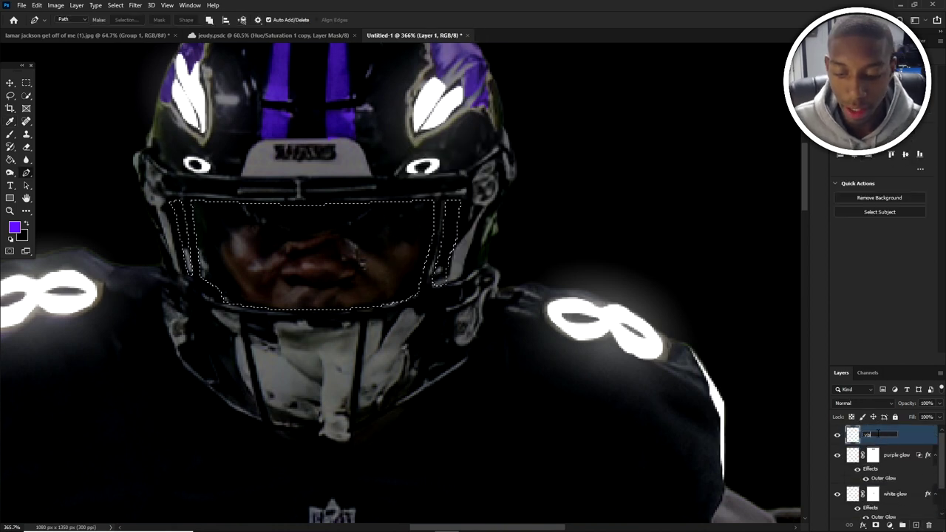
text(visor)
key(Return)
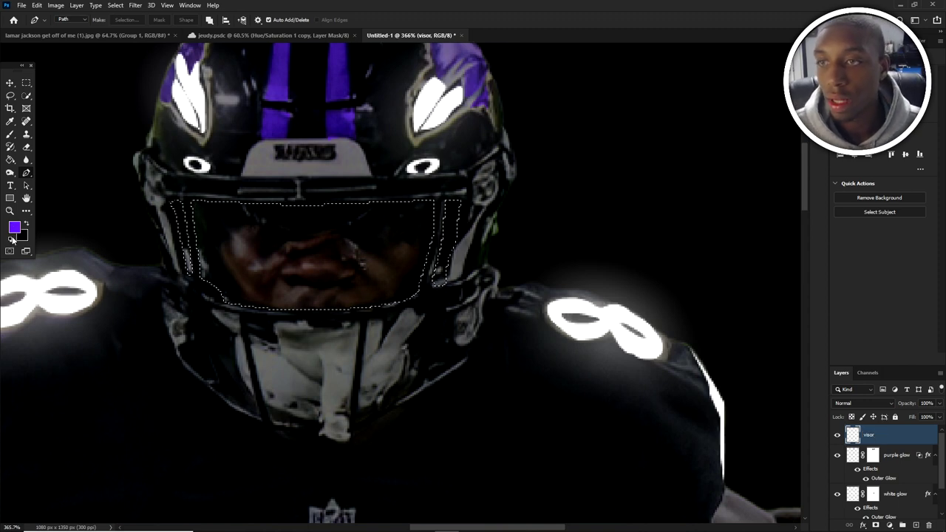
- Fill the visor selection with white on the visor layer and deselect it
key(d)
key(x)
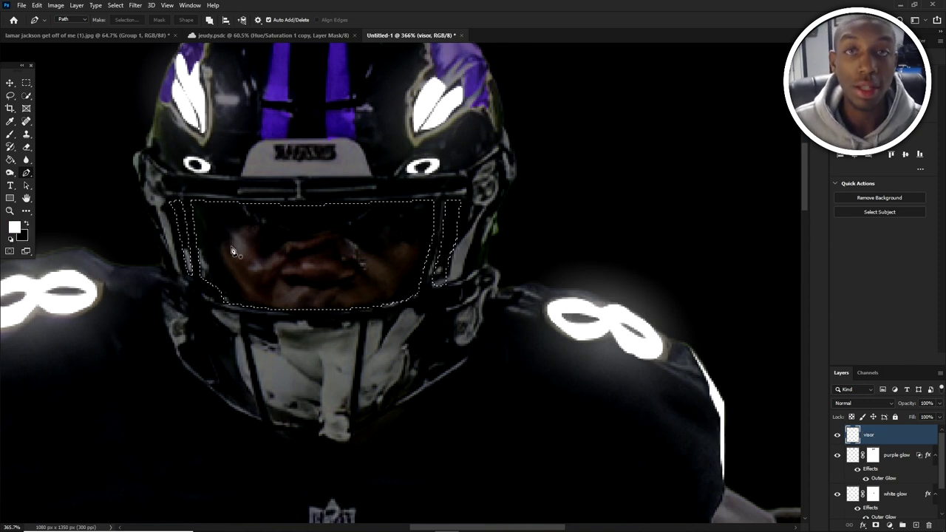
key(shift+BackSpace)
click(534, 145)
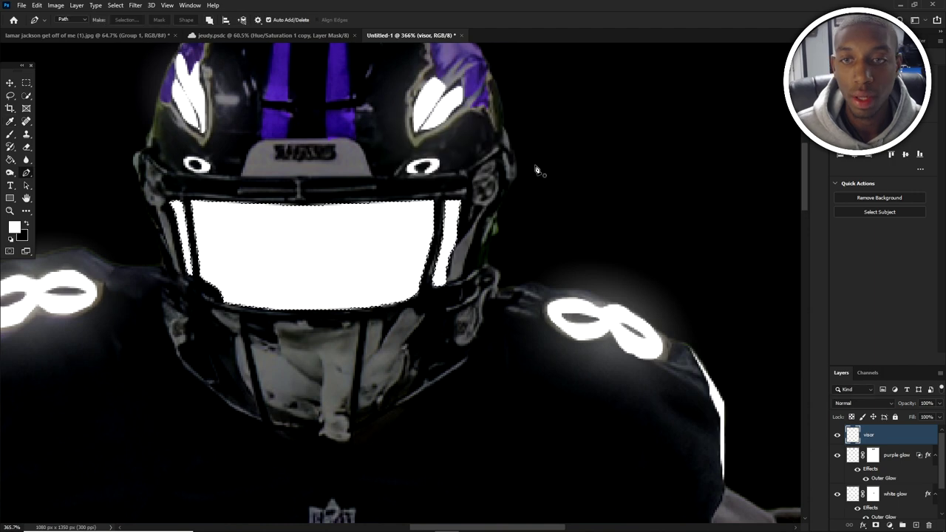
key(ctrl+d)
scroll(291, 266, down, 5)
scroll(227, 259, up, 4)
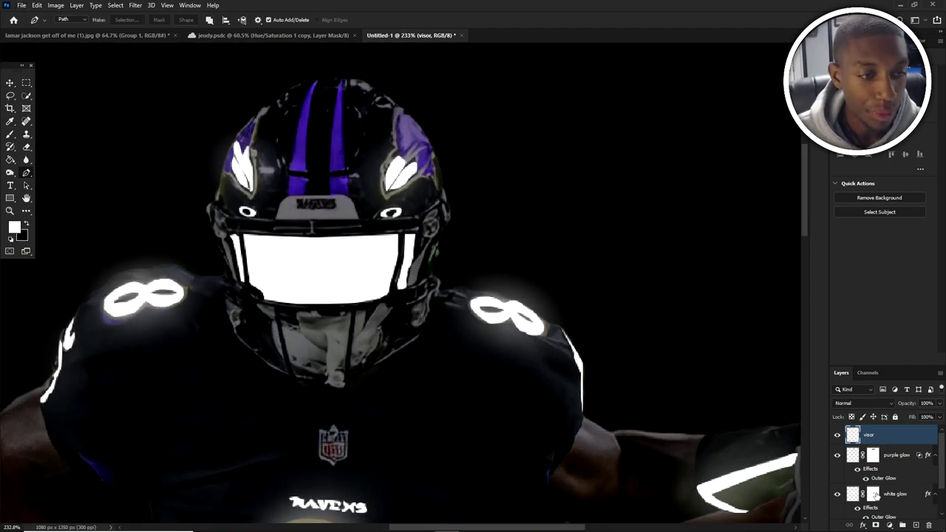
- Add an Outer Glow to the visor layer with colour ffffff and a size of 65 px
click(863, 525)
click(868, 510)
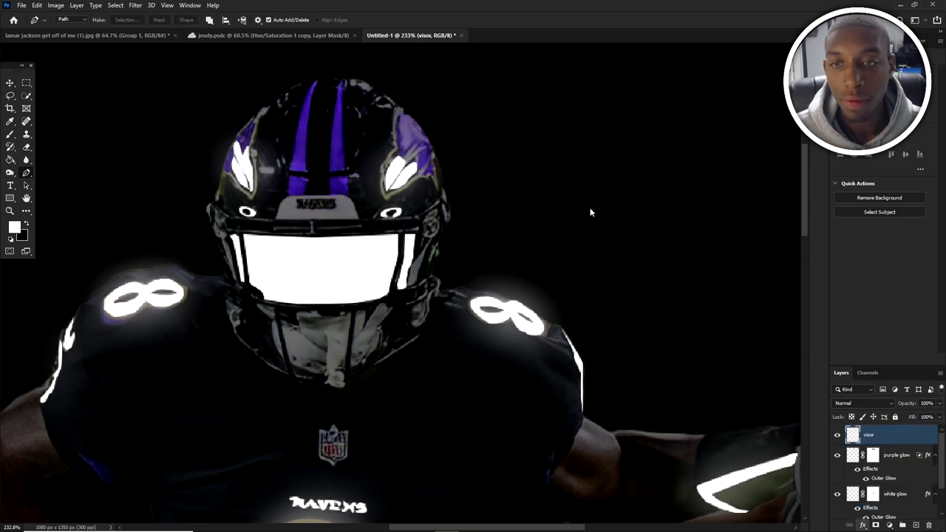
click(716, 178)
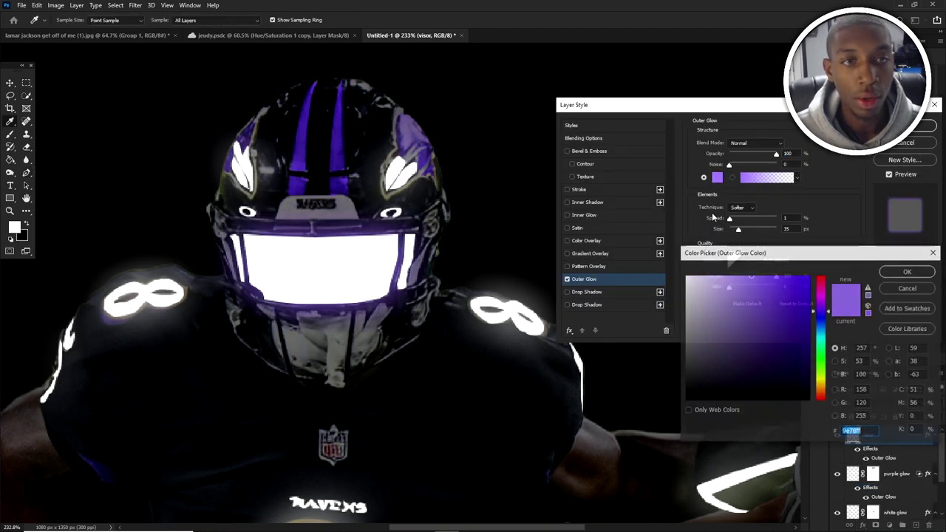
text(ffffff)
key(Return)
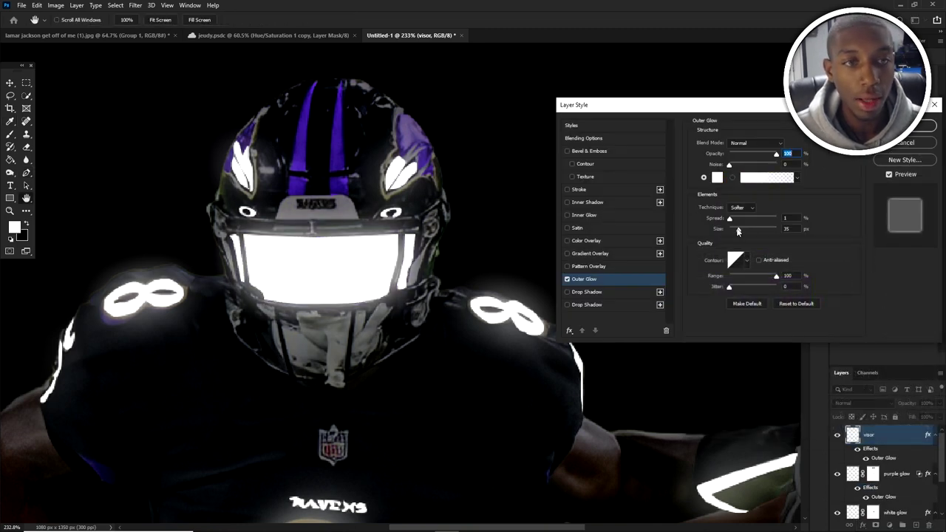
drag(738, 231, 744, 229)
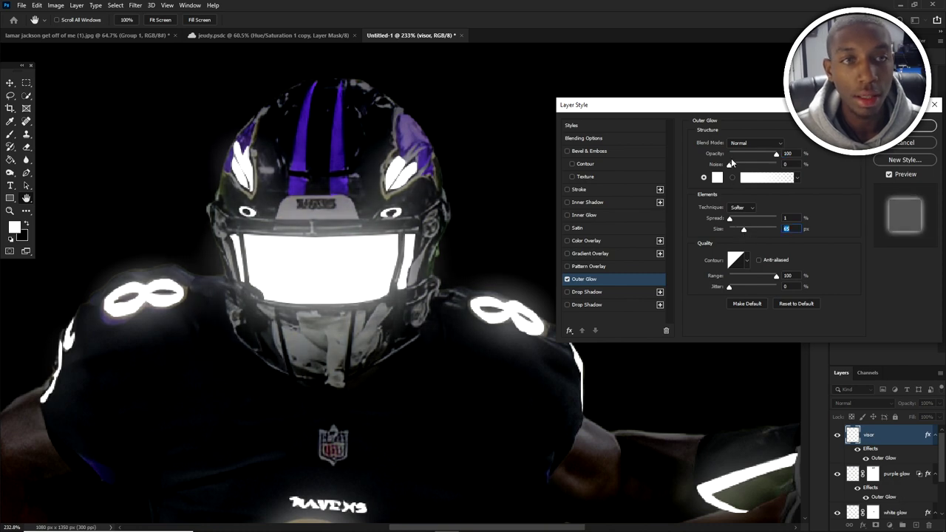
- Try the Screen blend mode for the visor's glow, restore Normal, and set its spread to 0% and size to 43 px
click(748, 143)
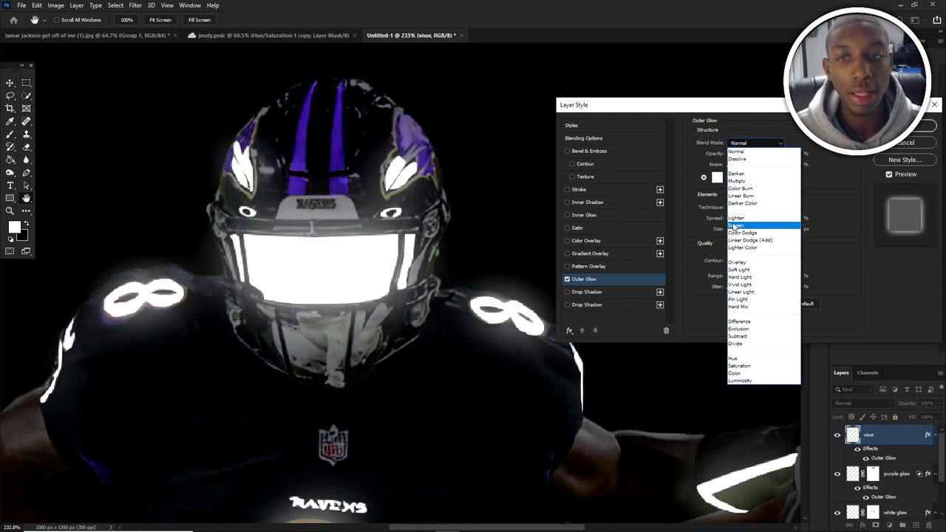
click(733, 224)
click(746, 143)
click(737, 152)
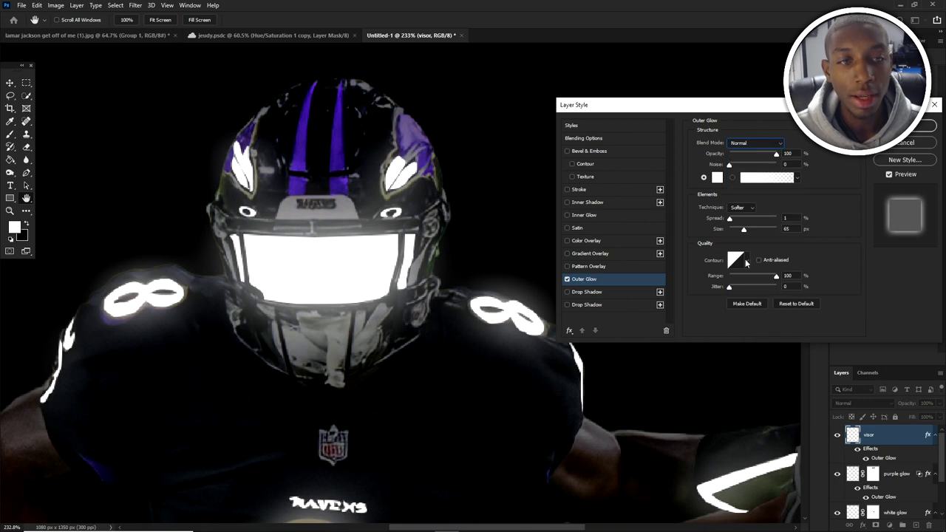
drag(744, 232, 741, 232)
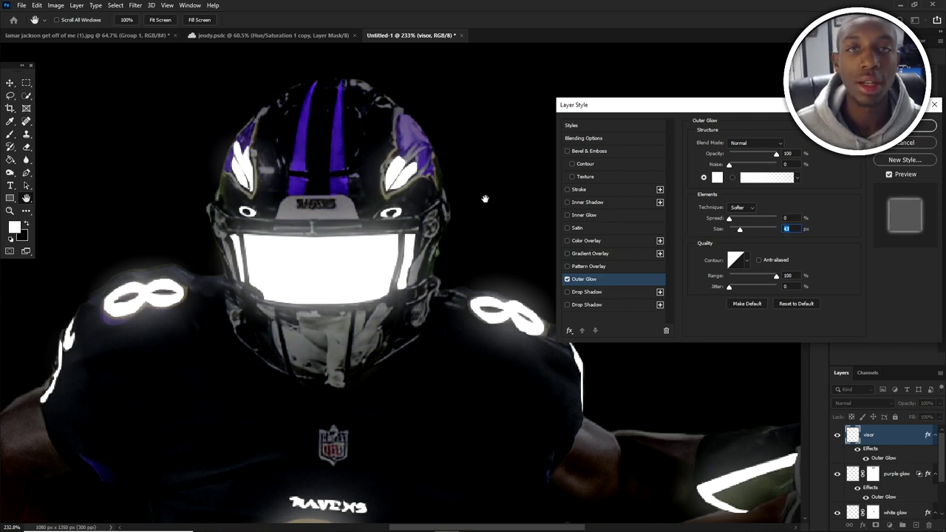
- Try splitting the Underlying Layer black slider in the visor layer's Blend If, restore it, and split the white slider to 23 / 255
click(584, 139)
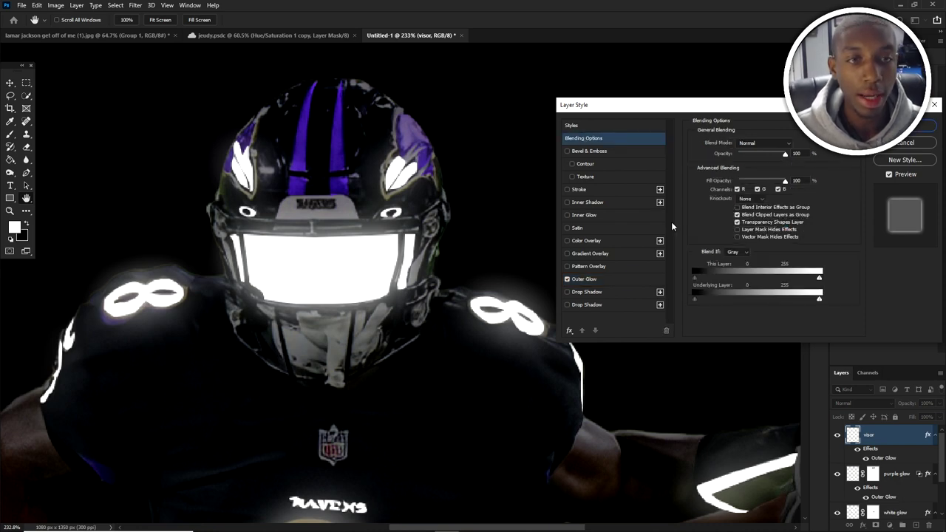
drag(696, 297, 740, 297)
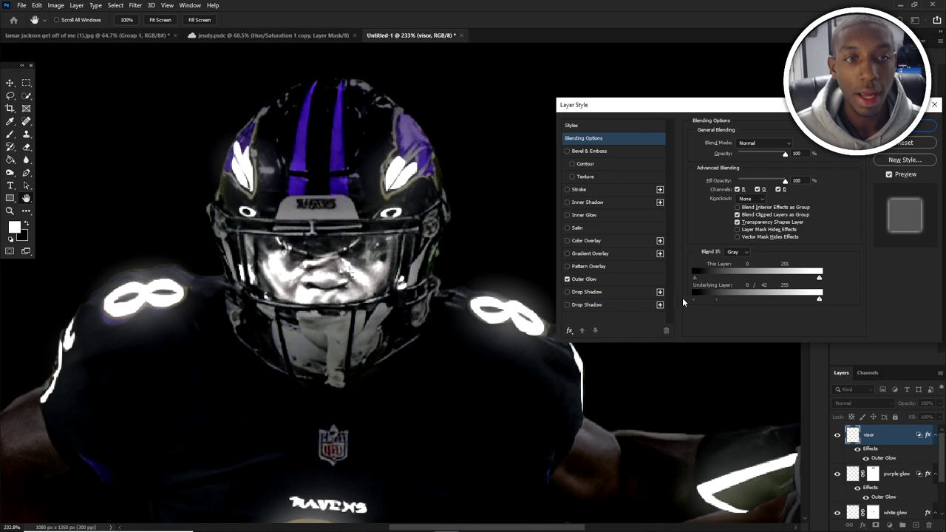
drag(716, 298, 806, 299)
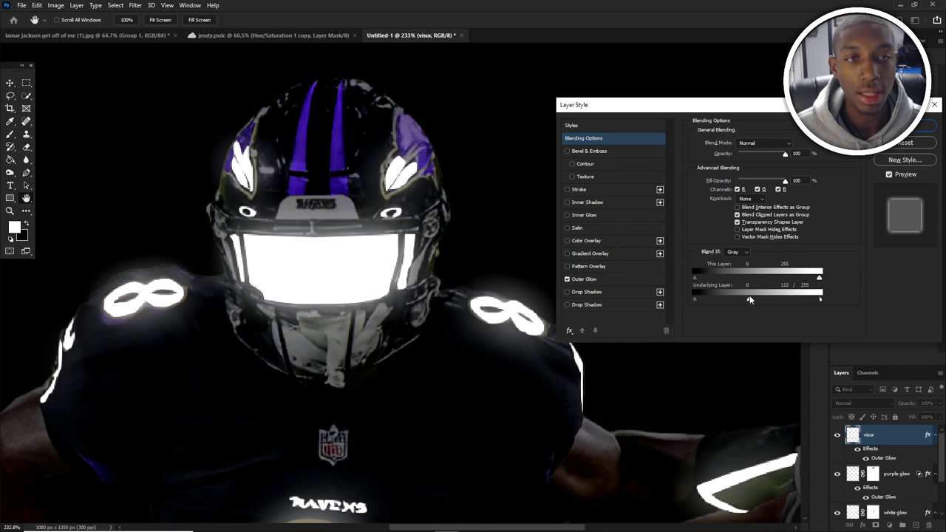
mouse_move(707, 297)
mouse_down()
mouse_move(689, 294)
mouse_move(701, 289)
mouse_up()
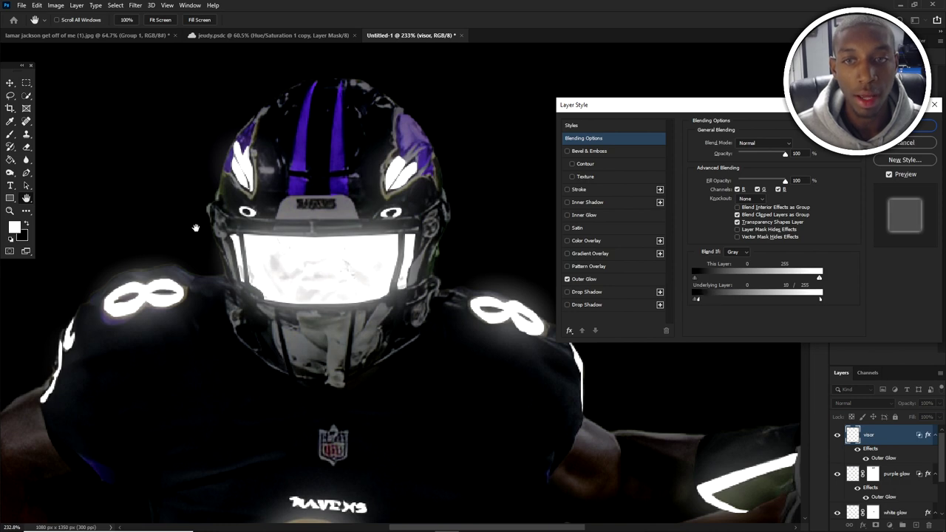
drag(697, 299, 634, 269)
mouse_move(817, 279)
mouse_down()
mouse_move(765, 279)
mouse_move(819, 279)
mouse_up()
drag(699, 278, 671, 243)
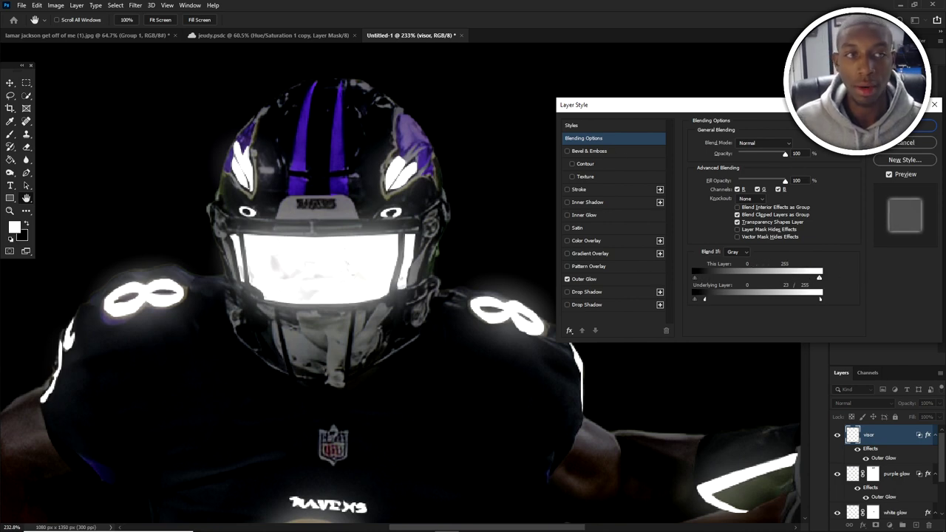
key(Return)
- Examine the blended visor and its glow up close and against the whole ball carrier
scroll(289, 165, down, 16)
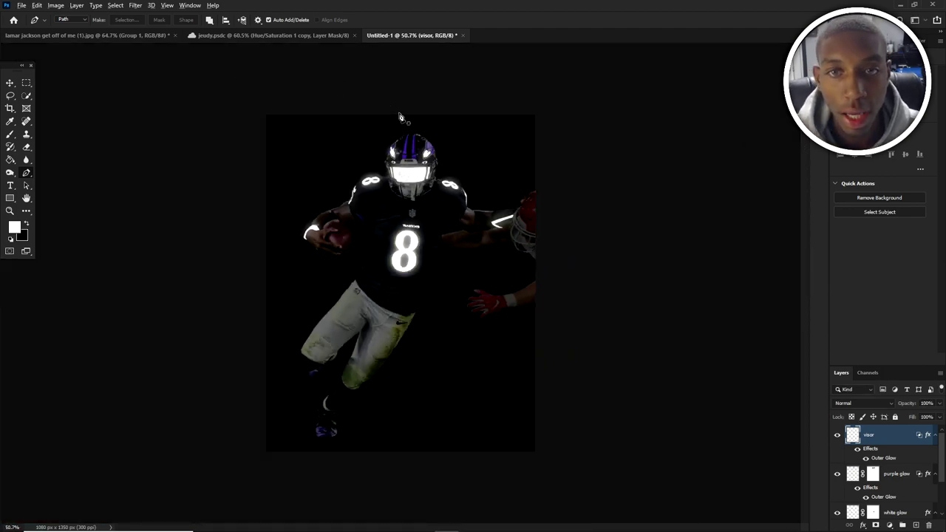
scroll(415, 166, up, 8)
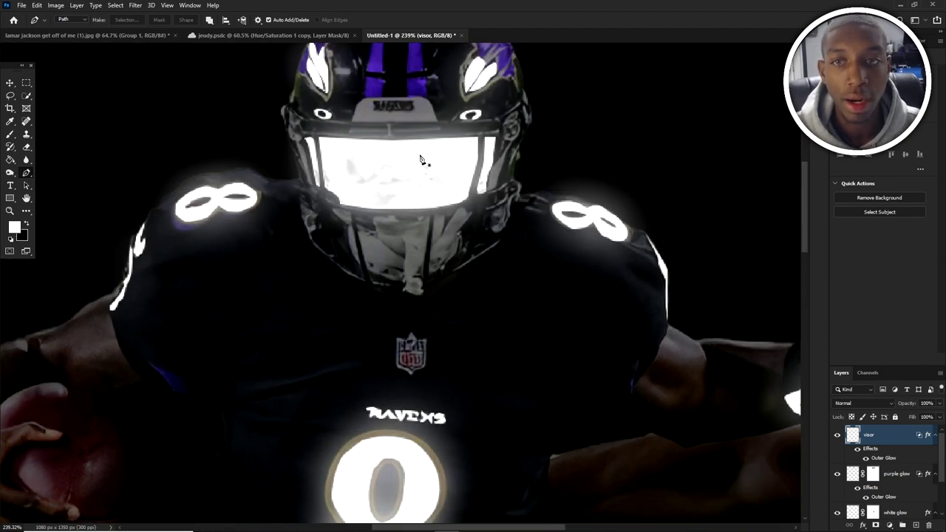
scroll(385, 174, down, 3)
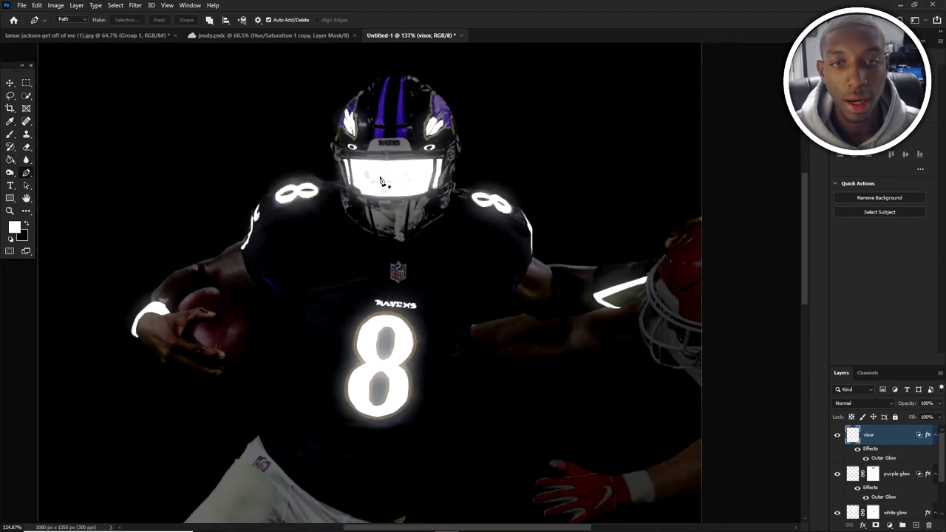
scroll(382, 181, down, 2)
scroll(398, 118, down, 1)
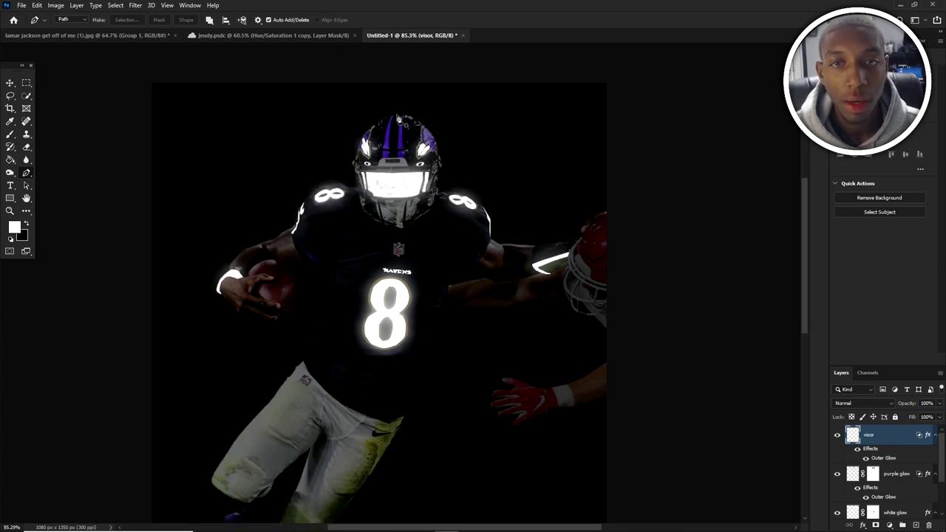
scroll(397, 118, up, 1)
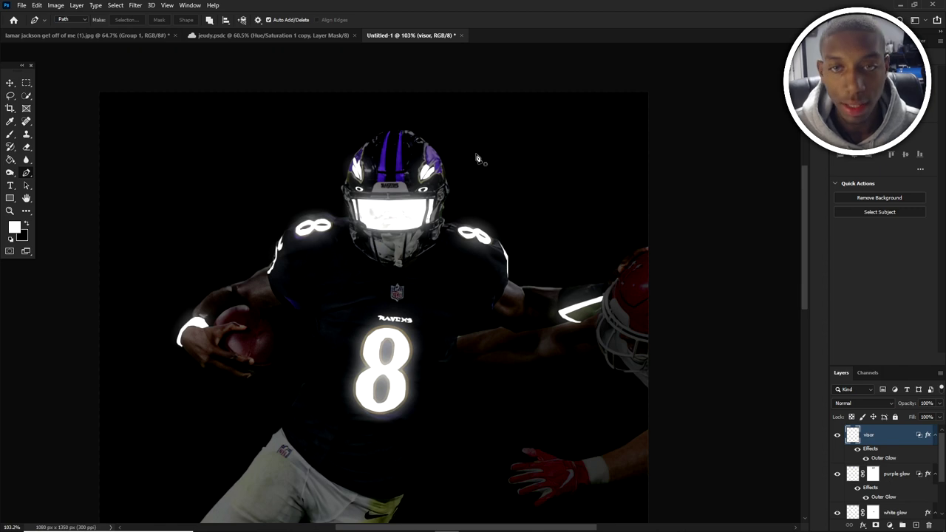
- Set the foreground colour to purple 5a00ff and add a new blank layer above the visor layer for brush work
key(v)
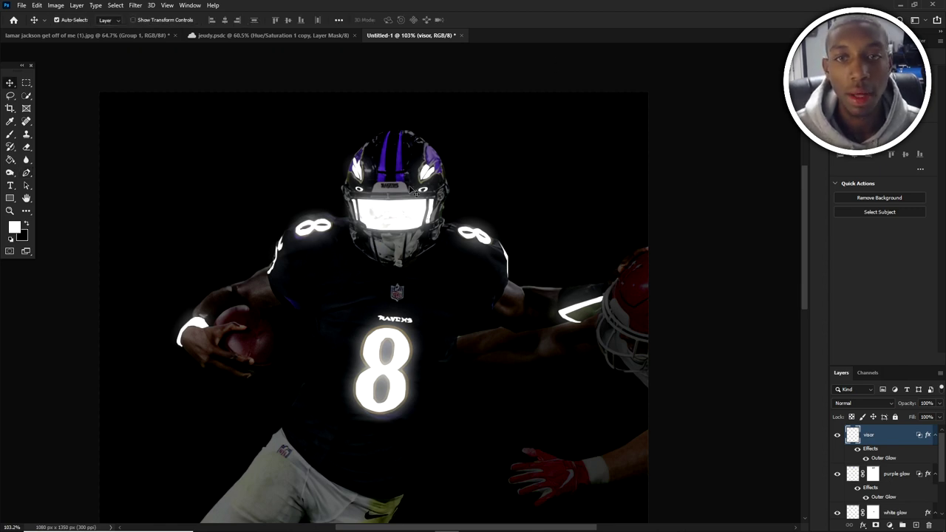
click(13, 228)
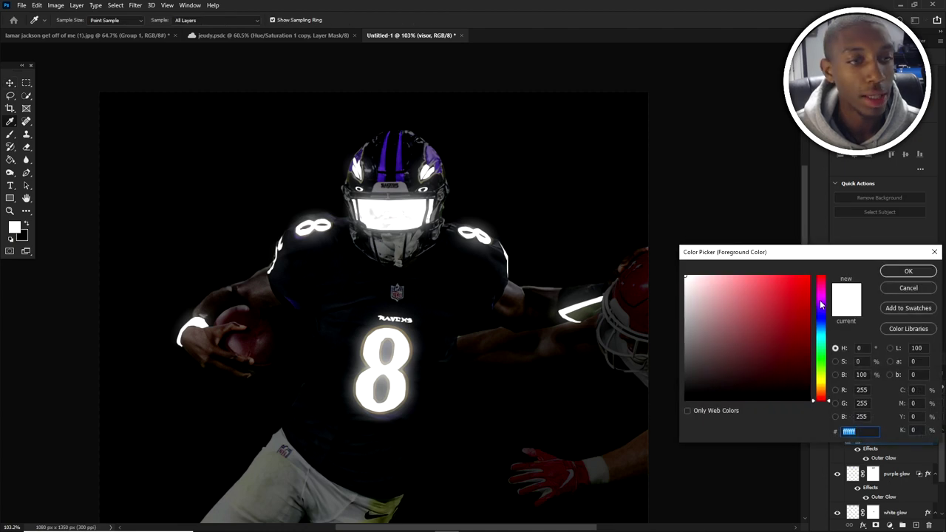
mouse_move(820, 305)
mouse_down()
mouse_move(820, 316)
mouse_move(875, 249)
mouse_up()
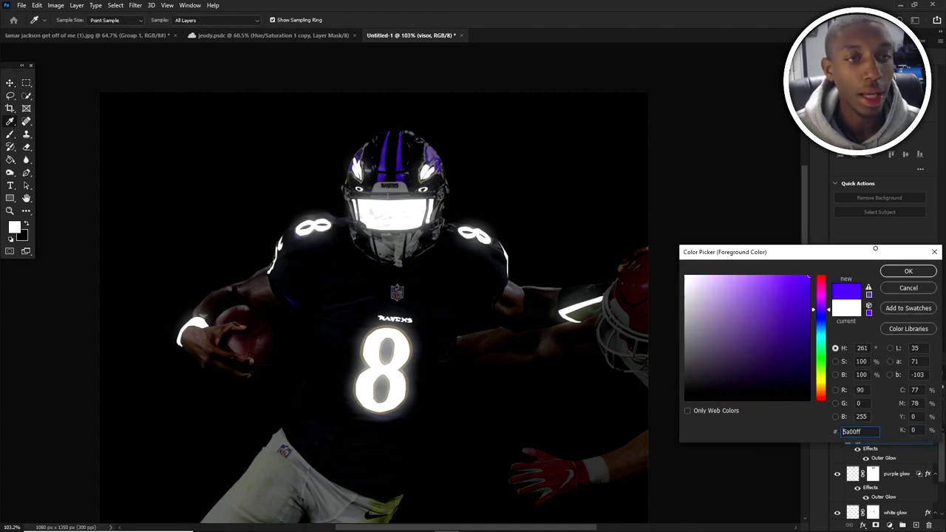
click(921, 274)
key(b)
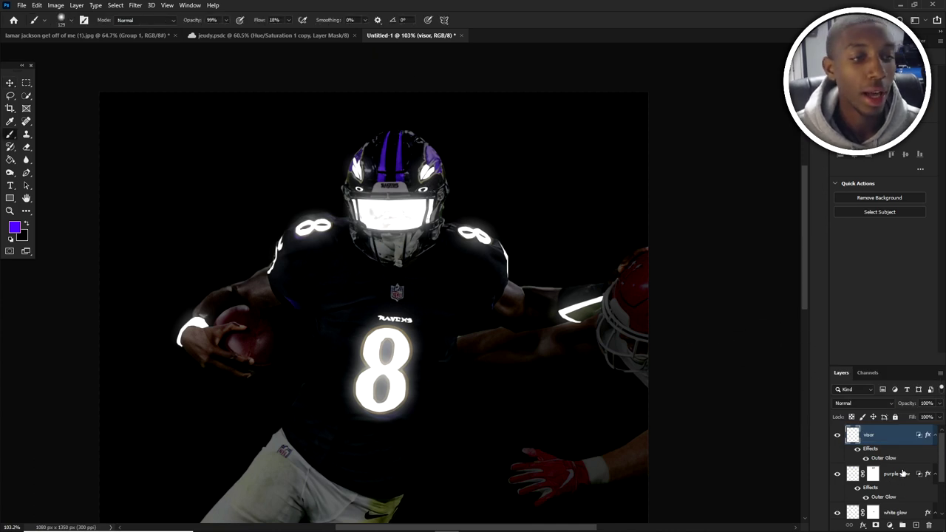
click(916, 525)
mouse_move(453, 158)
mouse_down()
mouse_move(510, 138)
mouse_move(517, 152)
mouse_up()
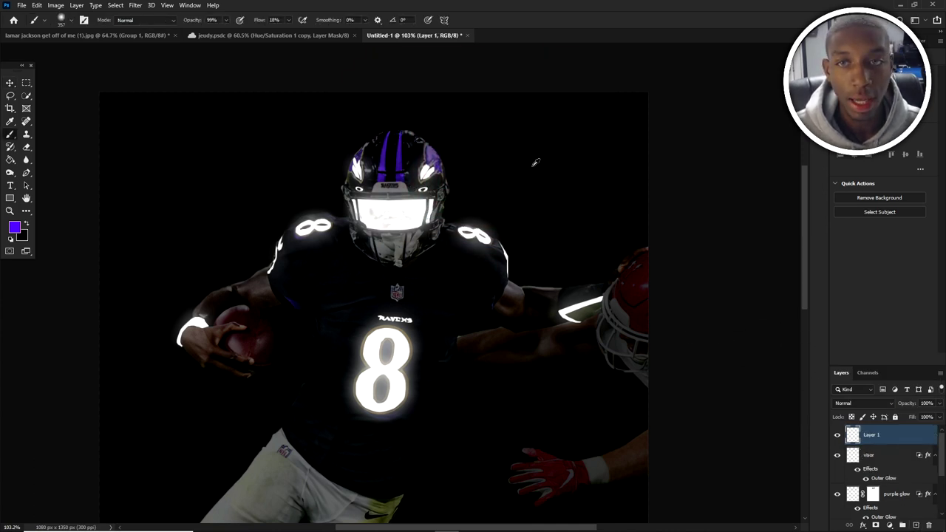
- Add a Hue/Saturation adjustment above the Levels 1 layer of the player with the ball and clip it to that player
click(874, 458)
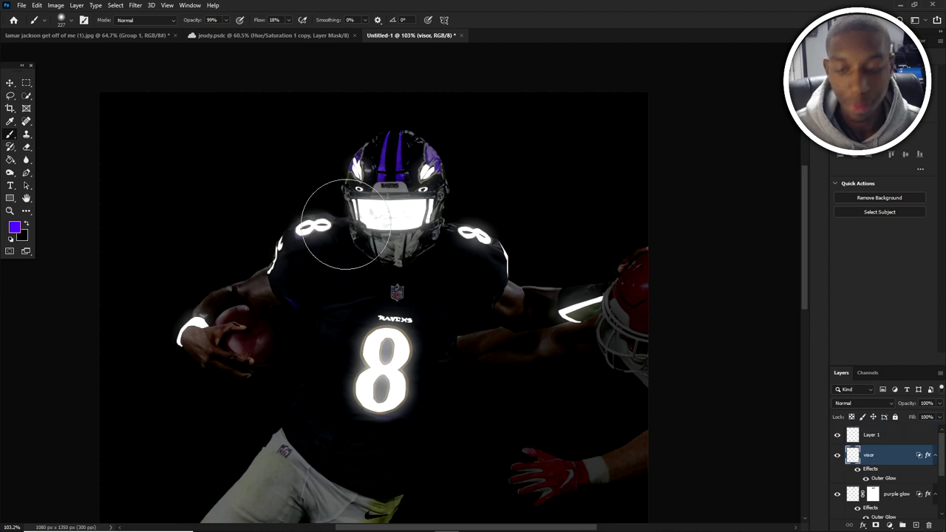
key(v)
click(498, 296)
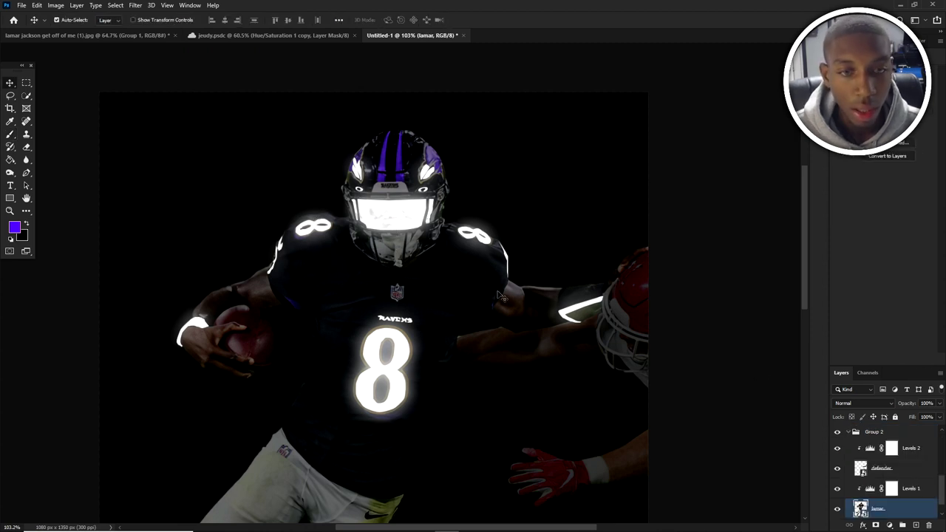
click(911, 494)
click(890, 525)
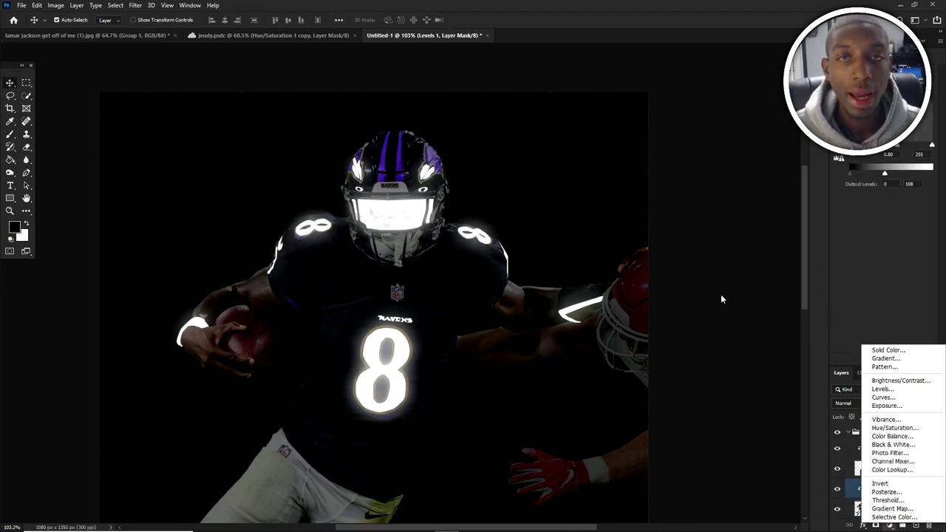
click(894, 427)
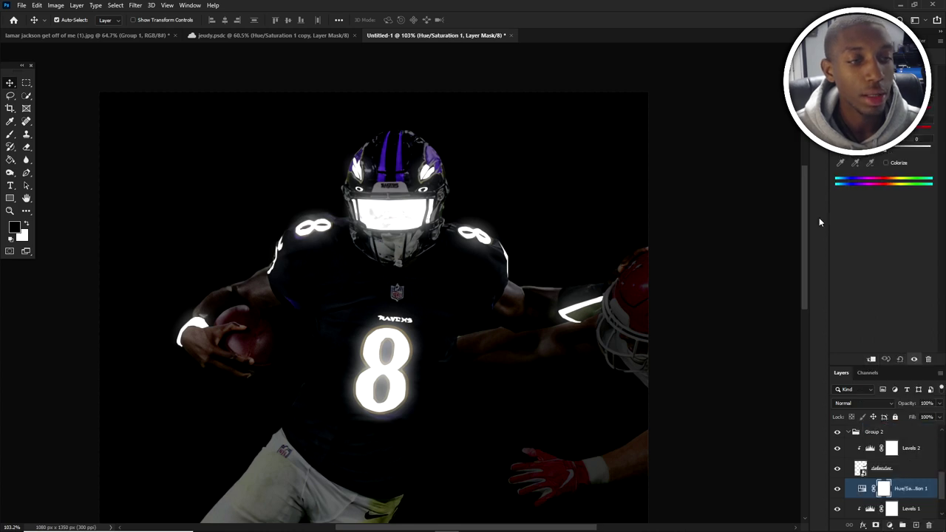
right_click(924, 484)
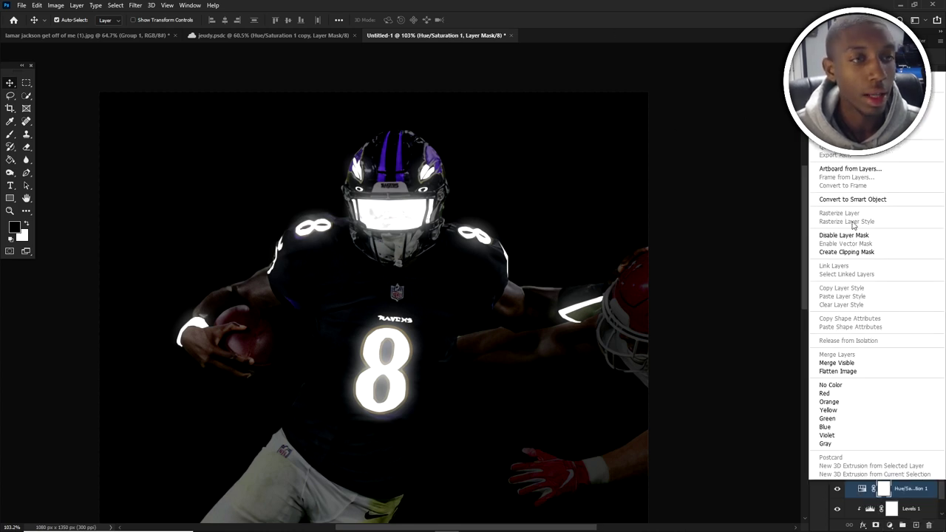
click(846, 253)
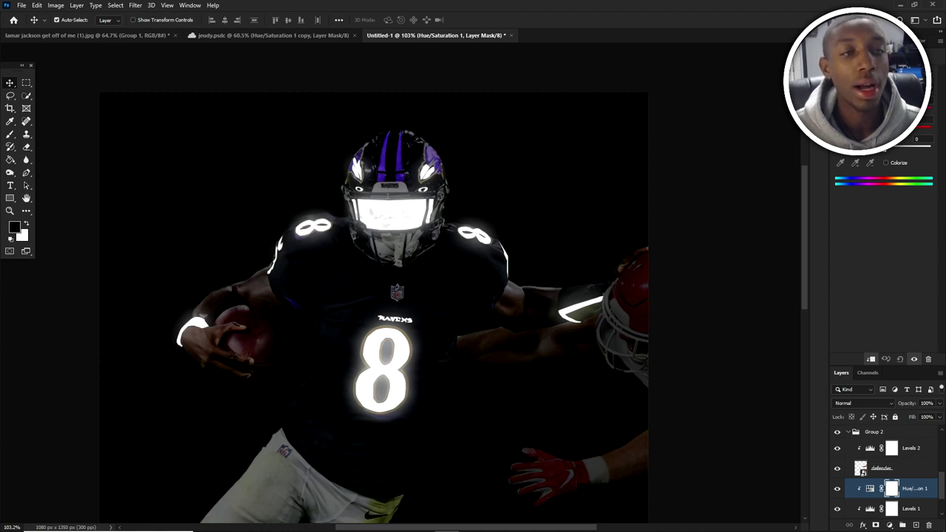
- Colorize the player with a vivid purple hue at maximum saturation and raise the lightness to +57
click(887, 163)
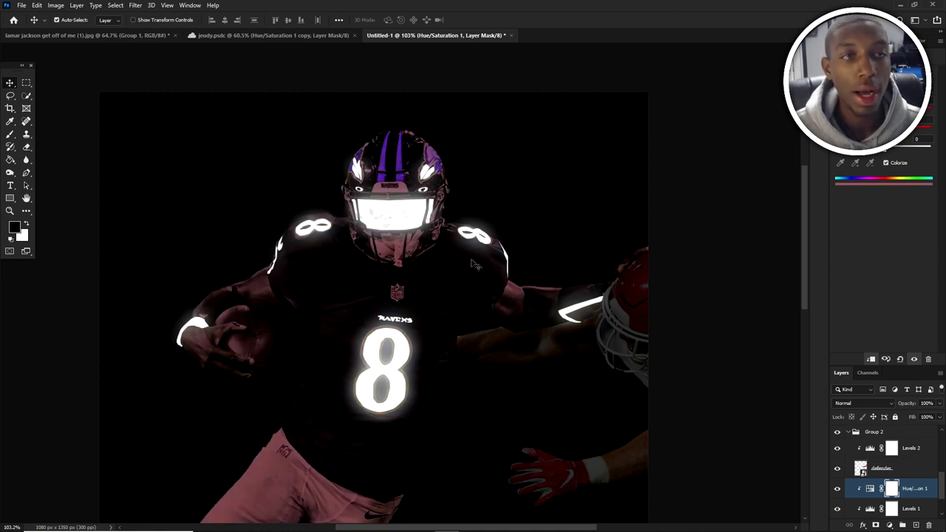
drag(860, 128, 921, 130)
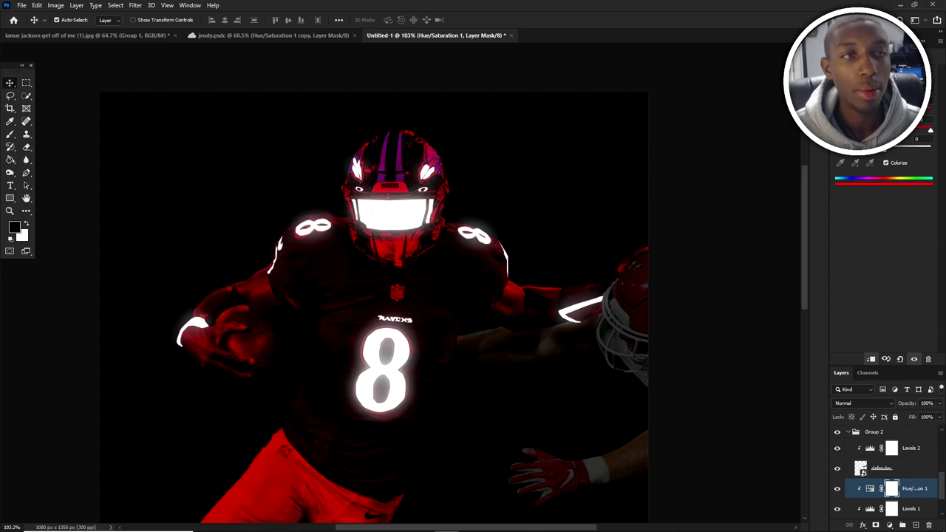
drag(835, 110, 909, 111)
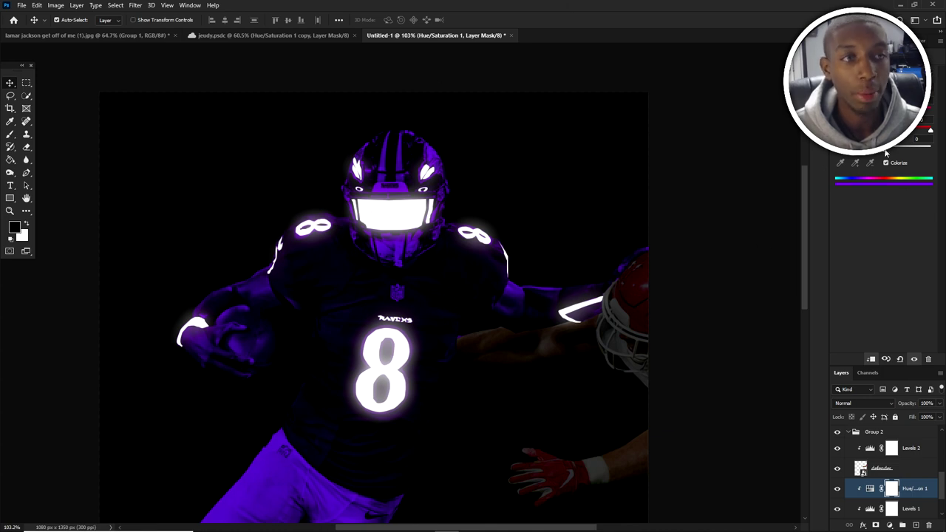
drag(886, 147, 910, 147)
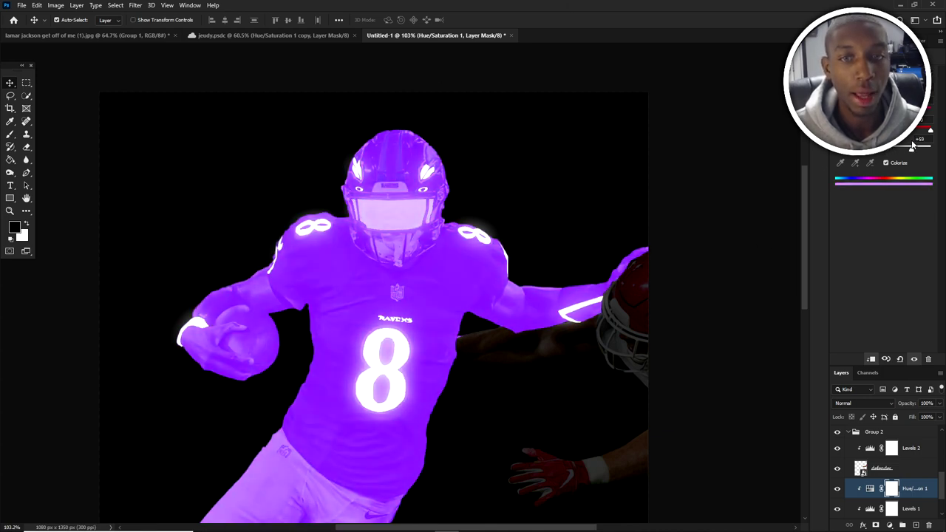
- In the Hue/Saturation layer's blending options, split the Underlying Layer black Blend If slider to 0 / 9
right_click(870, 490)
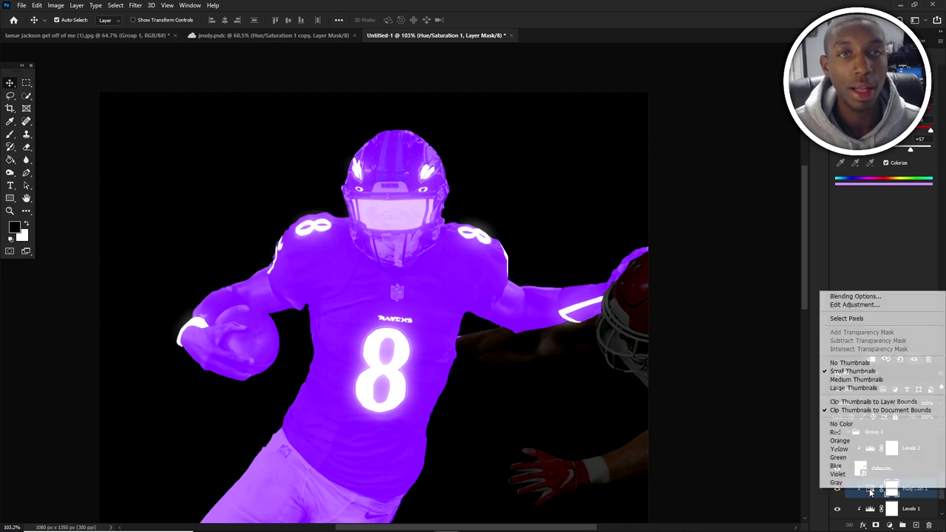
click(887, 306)
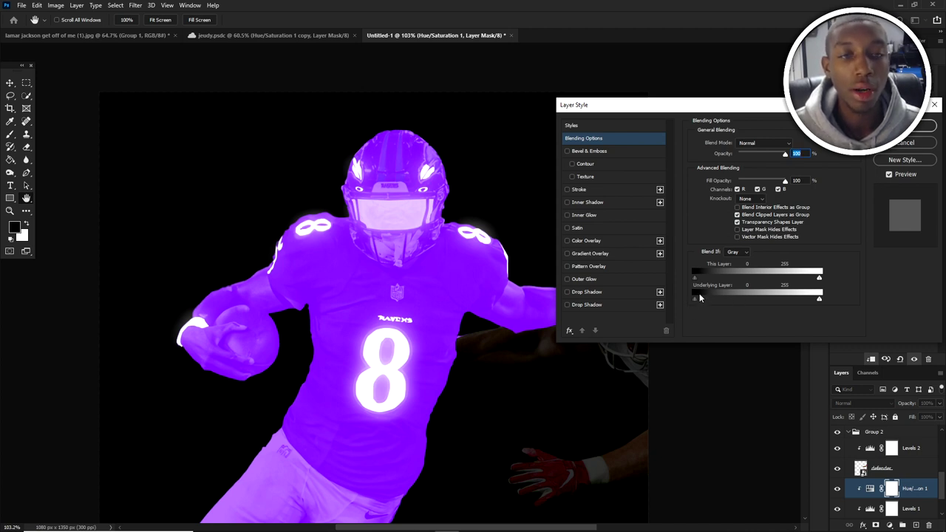
mouse_move(695, 297)
mouse_down()
mouse_move(709, 298)
mouse_move(701, 290)
mouse_up()
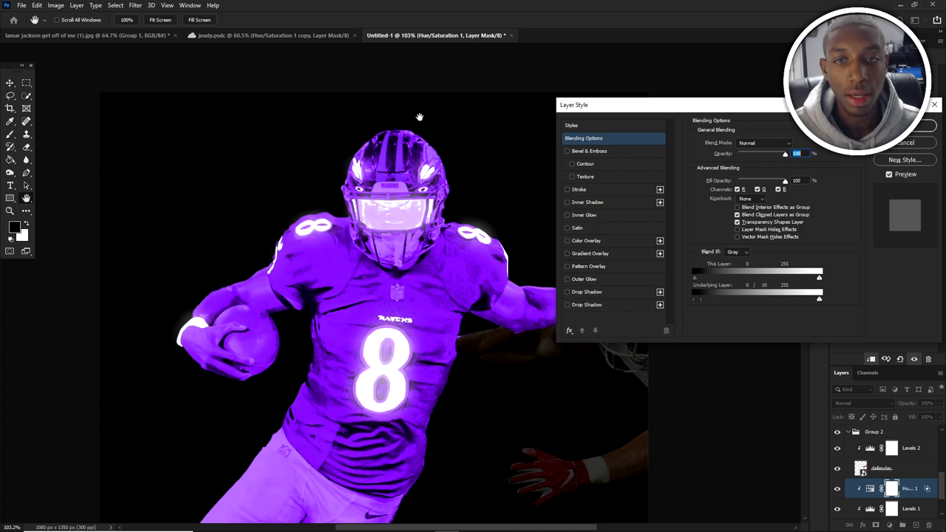
mouse_move(702, 301)
mouse_down()
mouse_move(687, 298)
mouse_move(700, 303)
mouse_up()
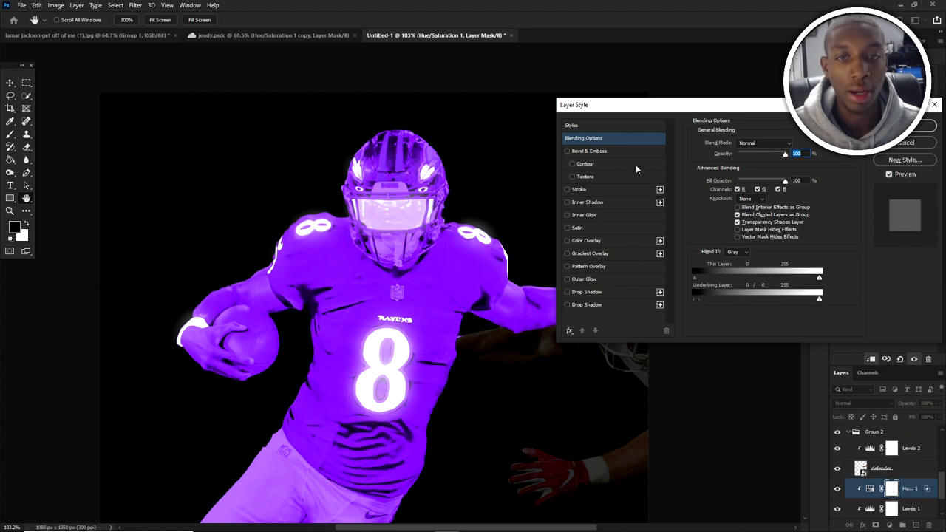
drag(698, 303, 701, 305)
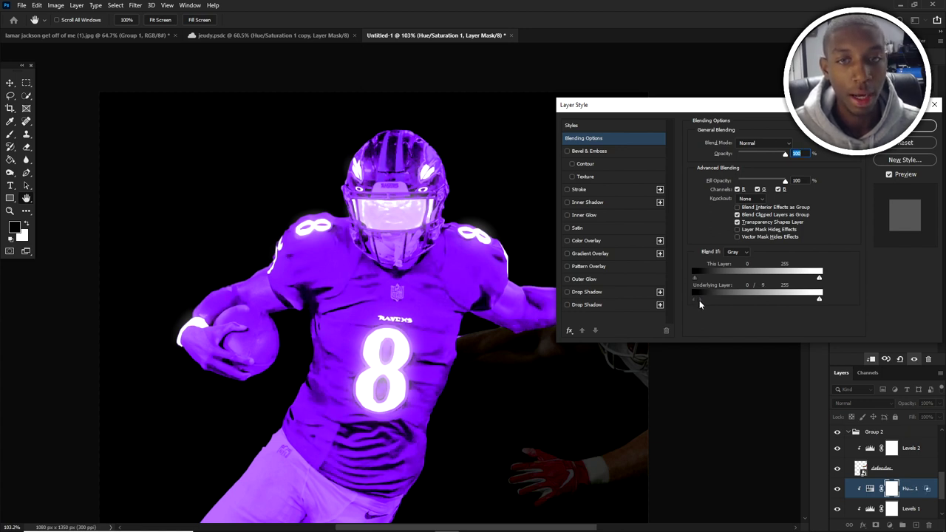
click(905, 125)
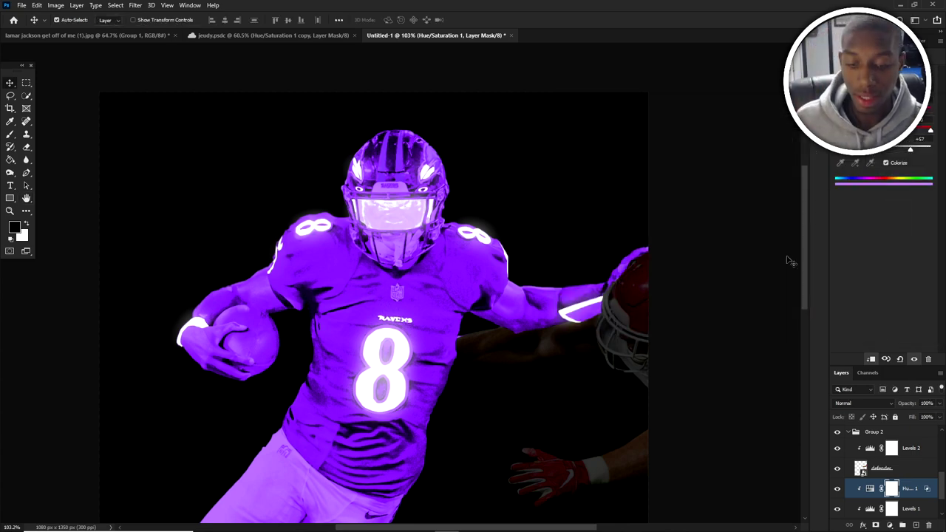
- Invert the Hue/Saturation layer mask to black and ready a brush with white as the foreground colour
key(ctrl+i)
key(b)
scroll(399, 125, up, 9)
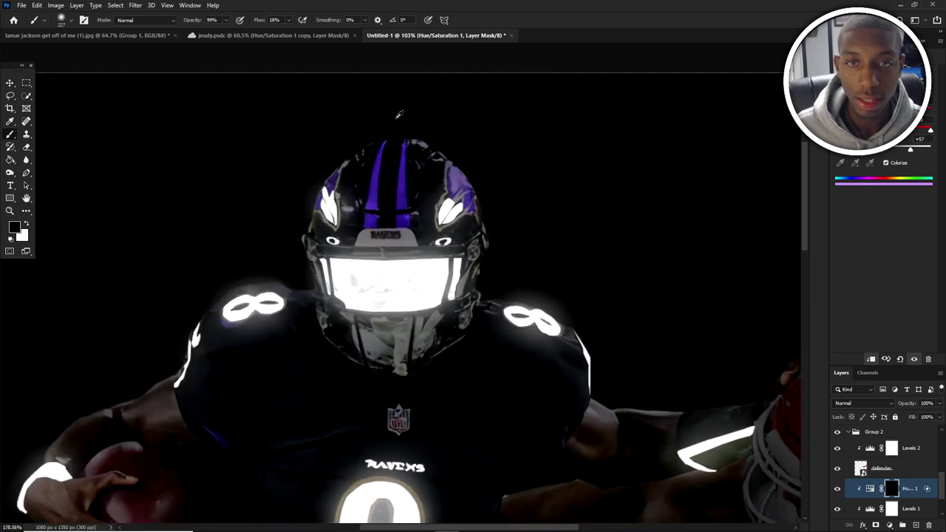
key(x)
- Try revealing the purple over the helmet's top and side on the mask with a large soft brush
alt+right_click(540, 163)
drag(541, 168, 510, 184)
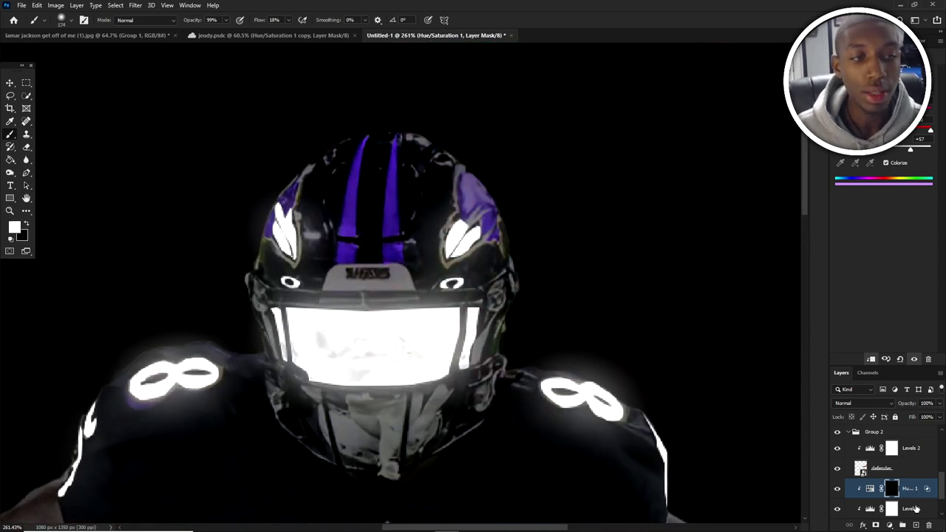
scroll(446, 187, down, 3)
mouse_move(421, 155)
mouse_down()
mouse_move(464, 210)
mouse_move(445, 275)
mouse_up()
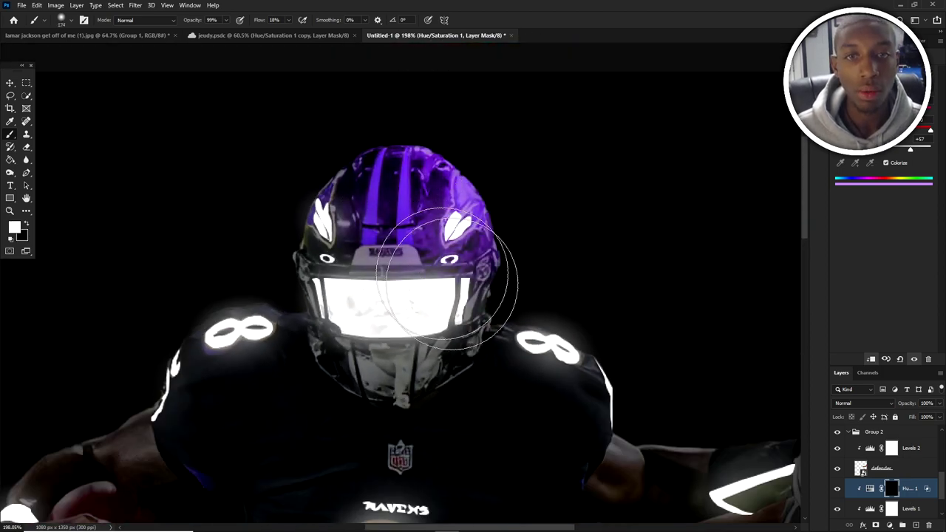
key(ctrl+z)
key(ctrl+shift+z)
key(ctrl+z)
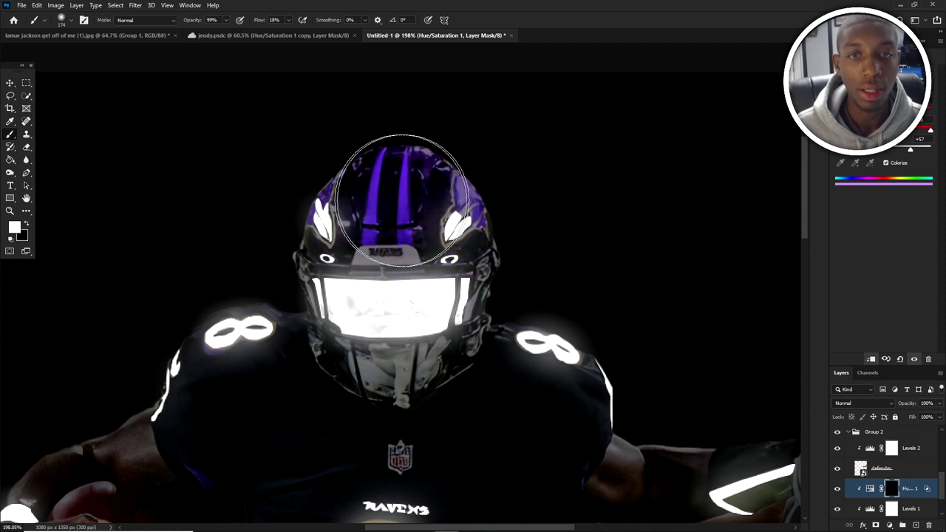
key(ctrl+shift+z)
key(ctrl+z)
- Hide the white glow and purple glow layers
key(v)
click(454, 227)
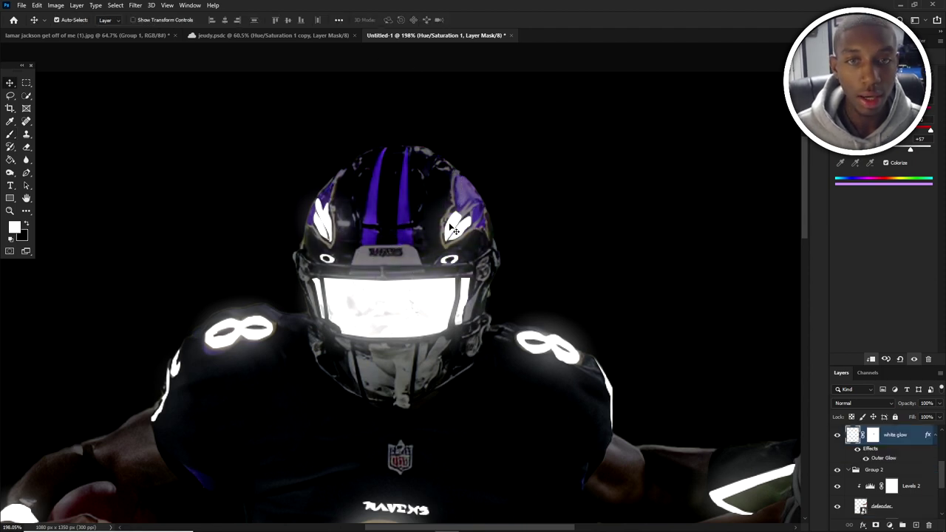
click(837, 437)
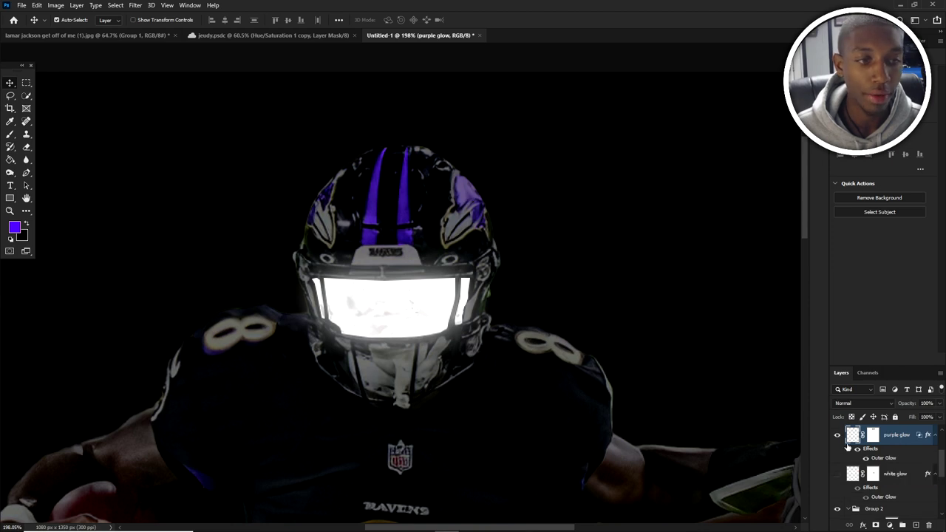
click(838, 436)
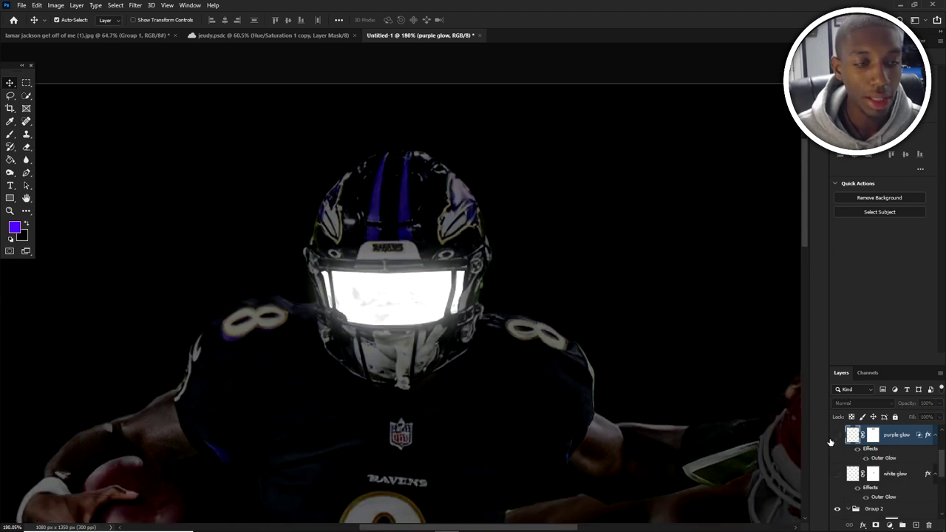
- Select the Hue/Saturation layer mask and set up a hard 77 px brush with 100% flow for painting on the helmet
scroll(880, 466, down, 4)
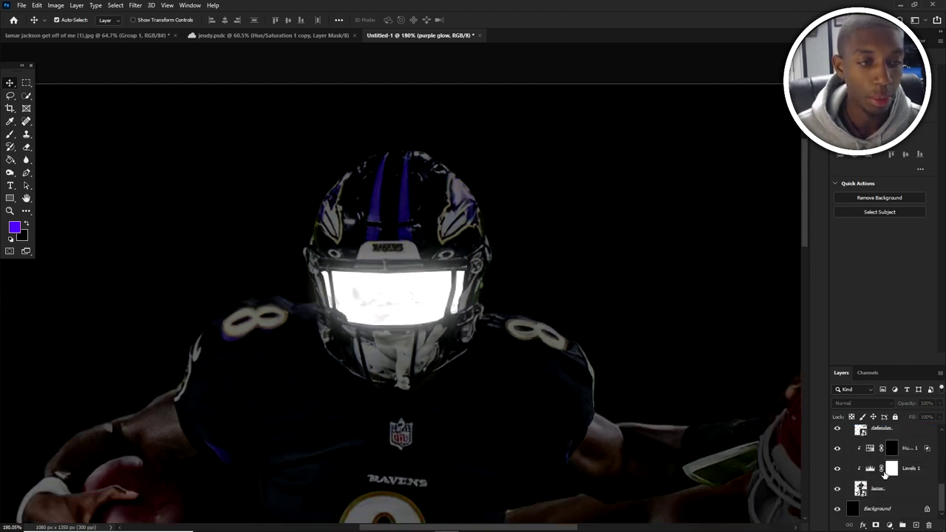
click(899, 452)
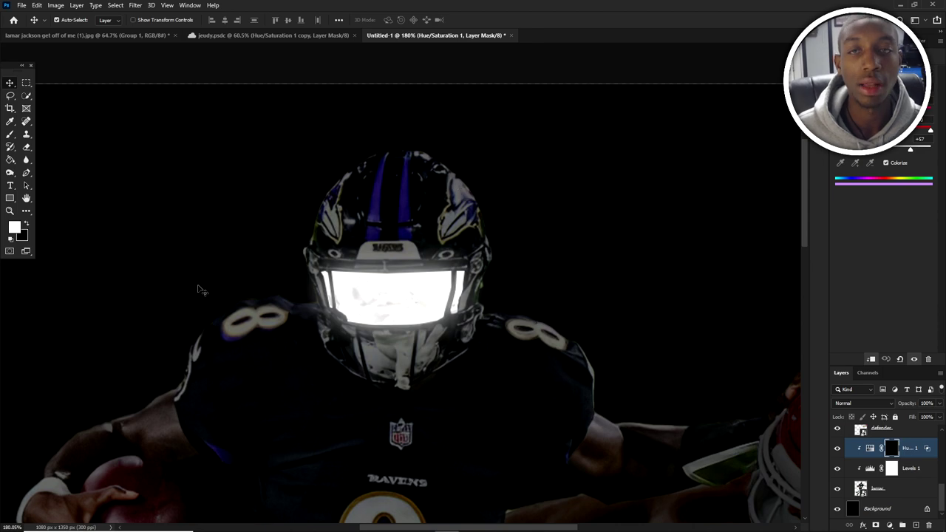
scroll(594, 283, down, 7)
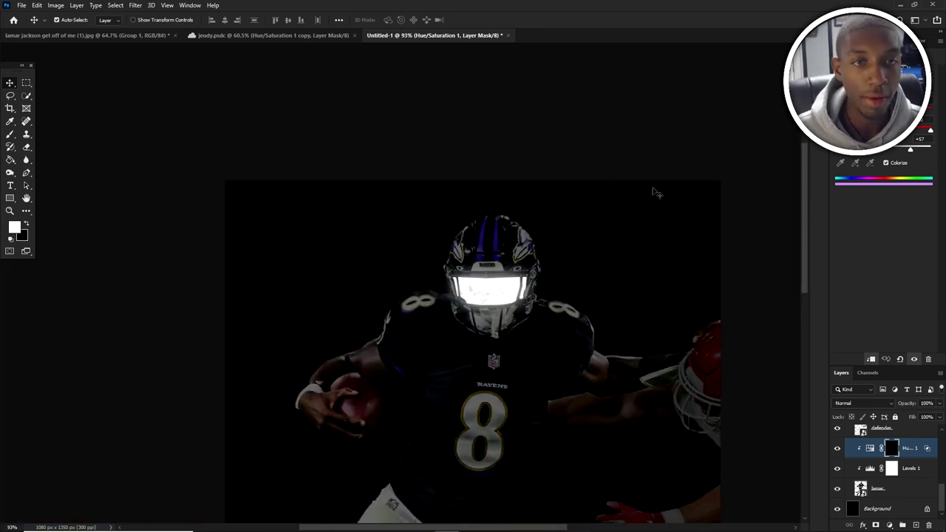
scroll(530, 301, up, 3)
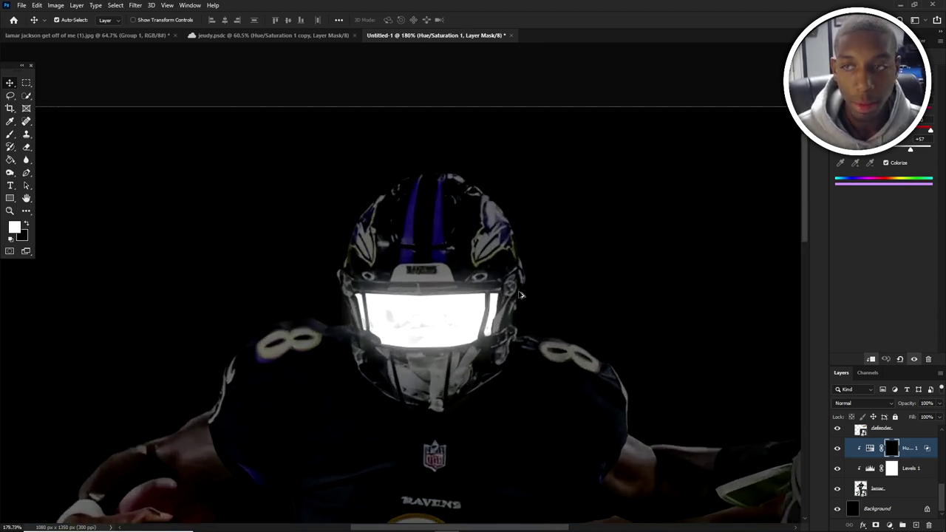
scroll(521, 295, up, 1)
key(b)
drag(532, 188, 502, 201)
scroll(503, 206, up, 6)
mouse_move(516, 326)
mouse_down()
mouse_move(509, 150)
mouse_move(566, 498)
mouse_up()
click(289, 20)
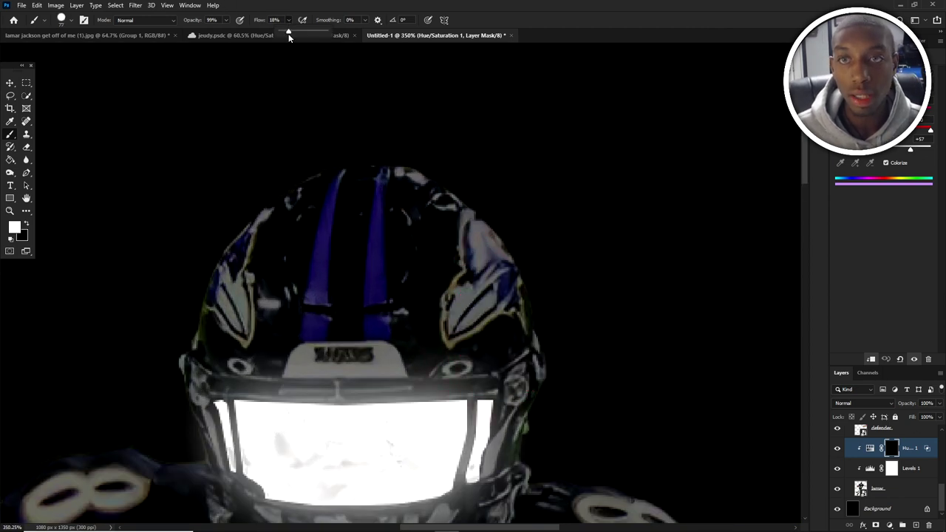
drag(289, 32, 373, 37)
- Reduce the brush to 14 px and paint a thin purple rim light on the mask along the helmet's right outer edge
click(454, 176)
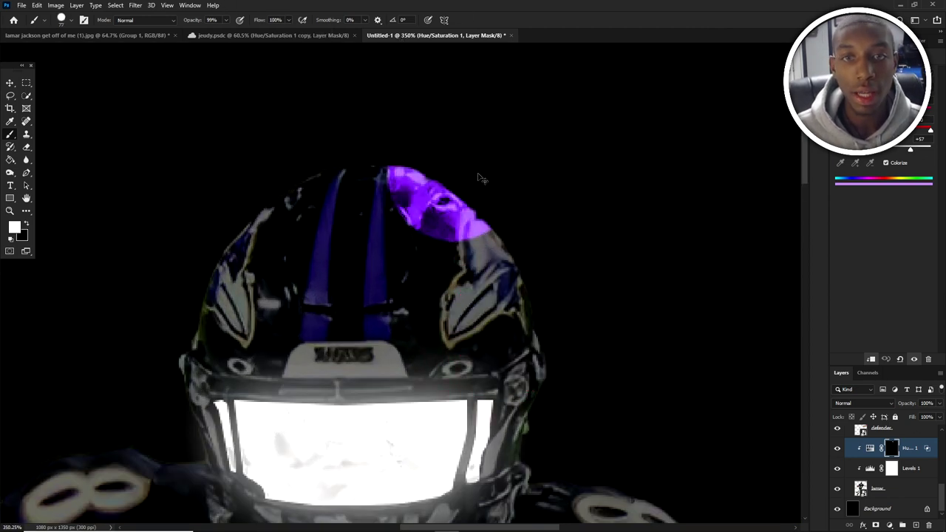
key(ctrl+z)
right_click(471, 161)
mouse_move(445, 163)
mouse_down()
mouse_move(406, 169)
mouse_move(399, 161)
mouse_move(434, 178)
mouse_move(510, 249)
mouse_move(559, 362)
mouse_move(545, 323)
mouse_move(564, 399)
mouse_move(559, 393)
mouse_move(538, 480)
mouse_up()
scroll(422, 165, up, 3)
alt+scroll(399, 158, down, 2)
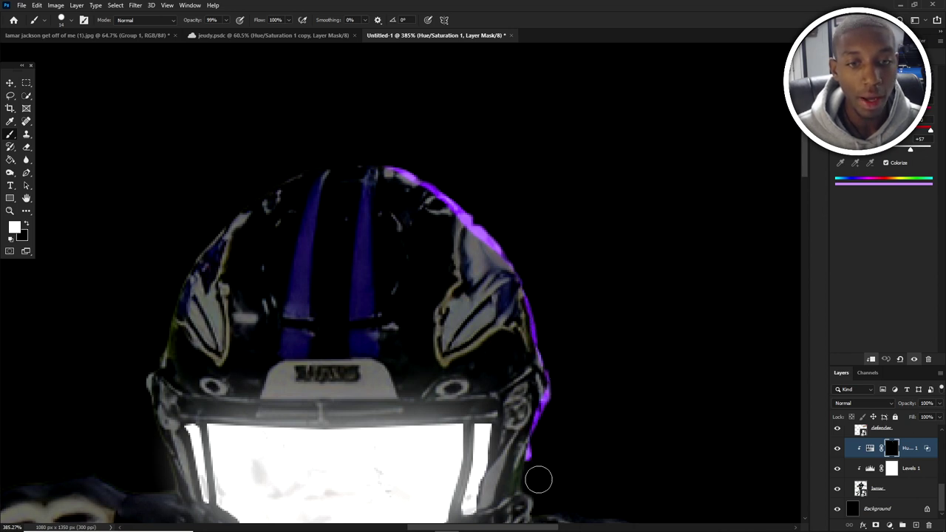
- Reduce the brush and extend the purple rim light across the helmet's crown and down the upper edge of the right-hand bird logo
alt+right_click(469, 211)
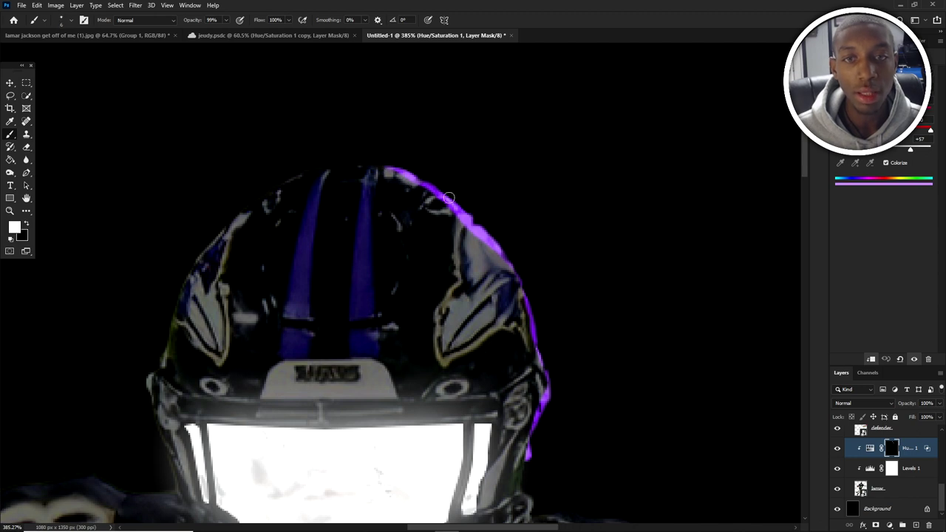
drag(389, 167, 433, 219)
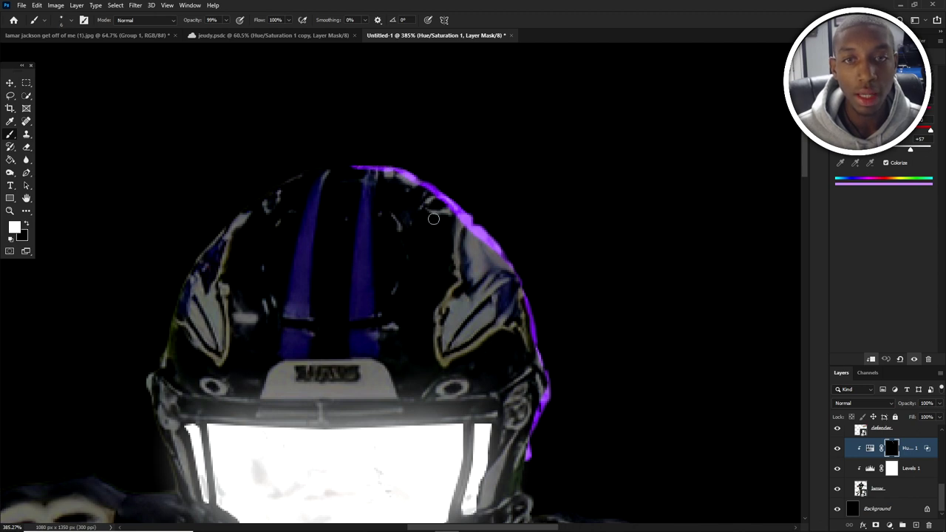
alt+right_click(461, 260)
drag(457, 257, 457, 232)
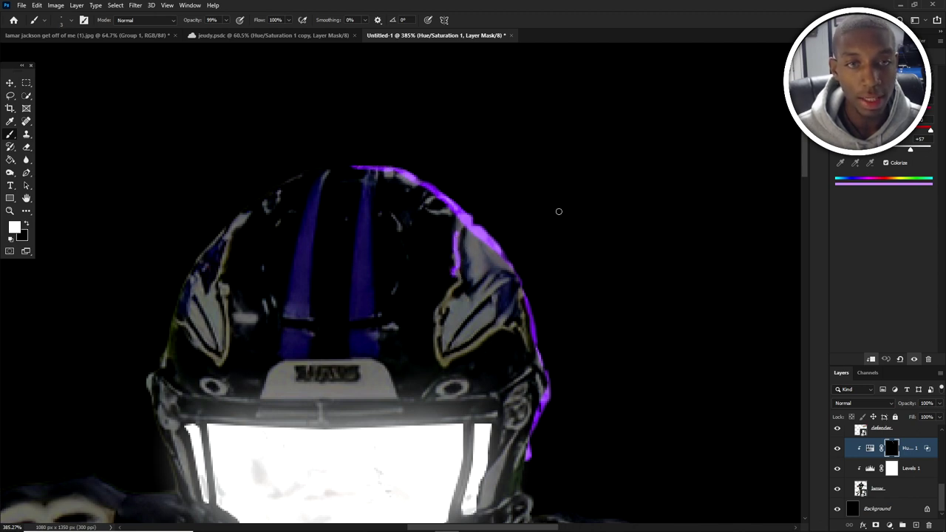
- Trace thin purple highlights along the inner contours of the helmet's right-hand bird logo on the mask
drag(915, 110, 908, 110)
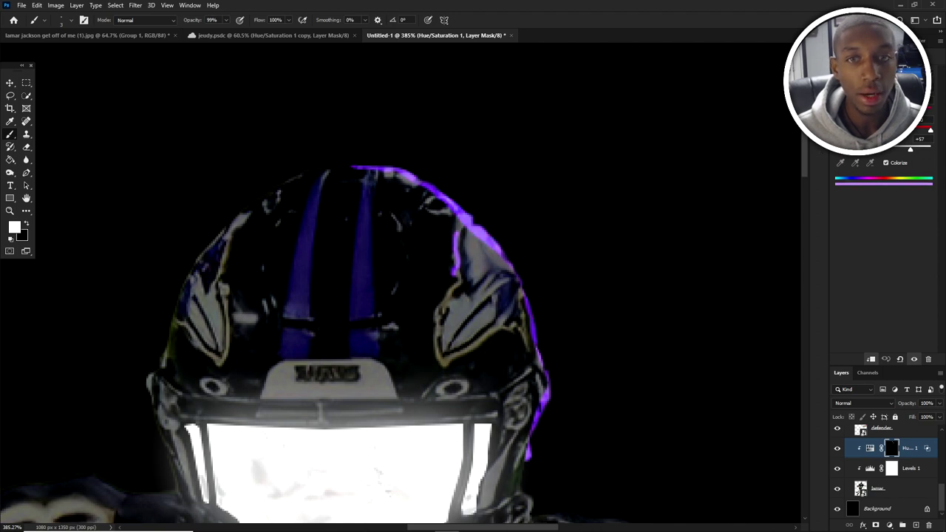
scroll(475, 82, down, 4)
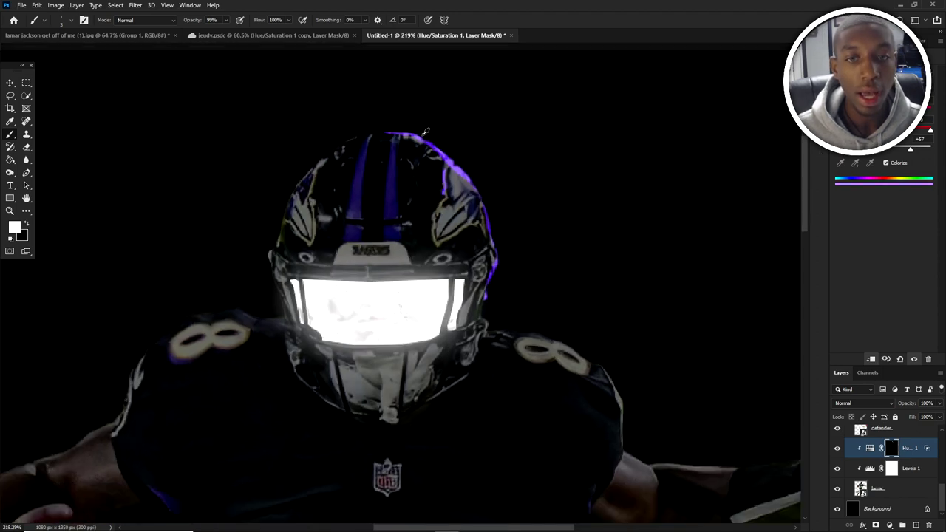
scroll(418, 131, up, 3)
mouse_move(439, 285)
mouse_down()
mouse_move(441, 254)
mouse_move(481, 235)
mouse_up()
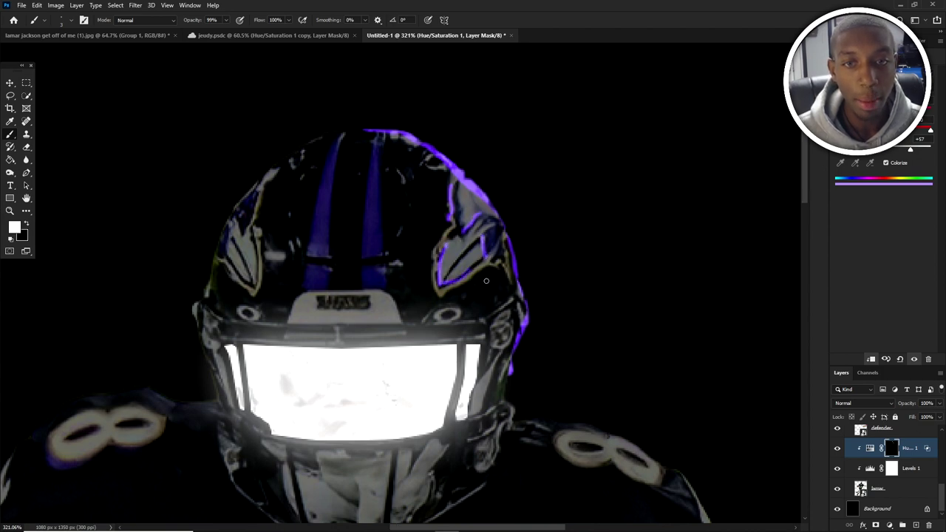
- Paint purple rim light above the helmet's right ear area, down its lower side and along the right shoulder past the small number
scroll(443, 264, down, 3)
scroll(443, 264, up, 4)
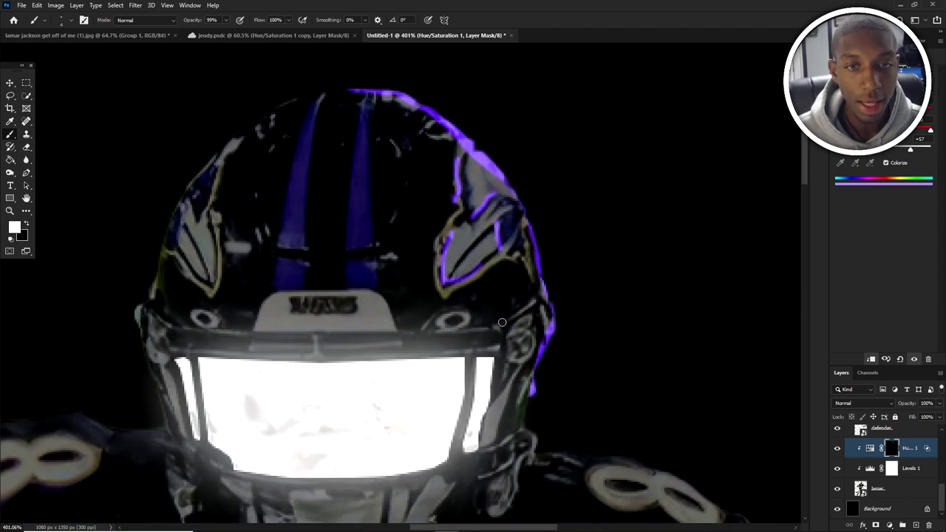
drag(501, 324, 530, 306)
mouse_move(528, 397)
mouse_down()
mouse_move(521, 433)
mouse_move(538, 446)
mouse_move(658, 465)
mouse_move(704, 501)
mouse_up()
scroll(704, 501, down, 4)
scroll(632, 361, up, 3)
mouse_move(631, 360)
mouse_down()
mouse_move(662, 396)
mouse_move(704, 404)
mouse_move(639, 374)
mouse_move(678, 405)
mouse_up()
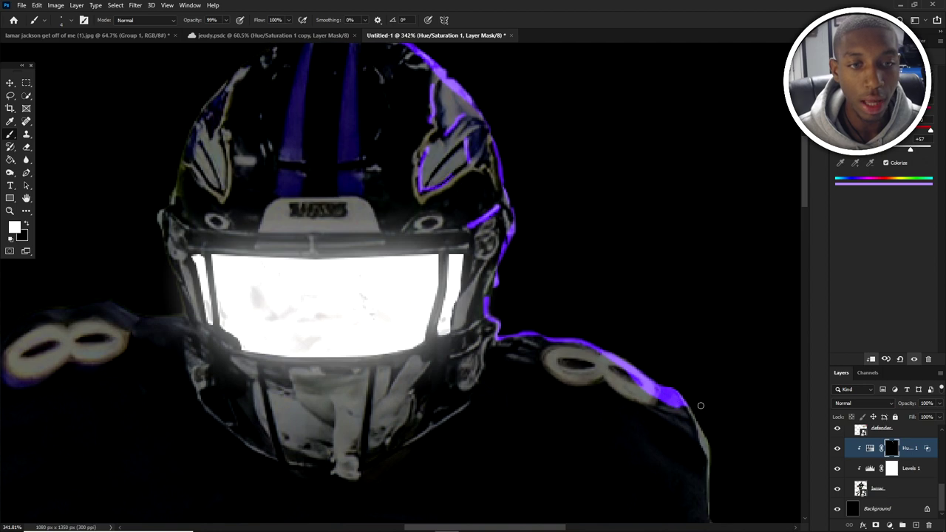
- Paint purple streaks across the right shoulder below the small number and a short vertical streak beside the facemask on the jersey
scroll(611, 383, down, 4)
scroll(648, 321, up, 4)
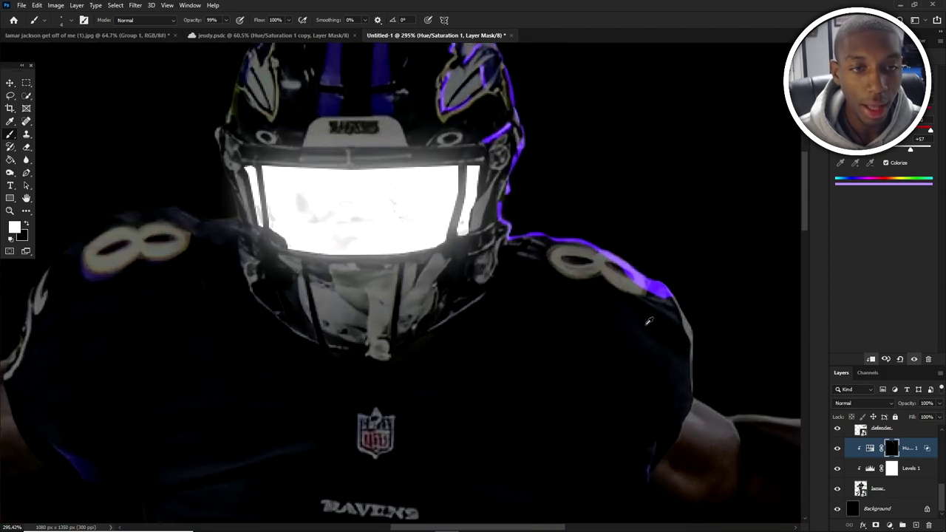
scroll(312, 431, down, 1)
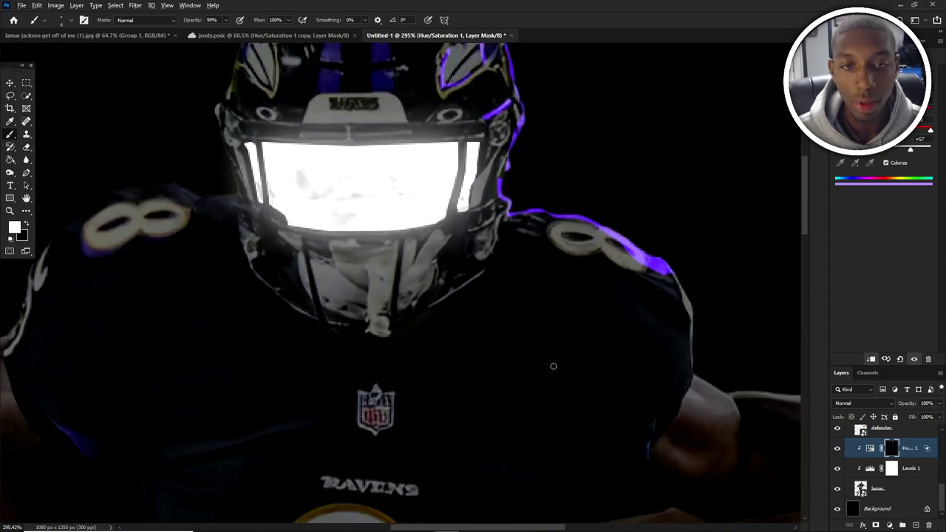
scroll(262, 414, down, 1)
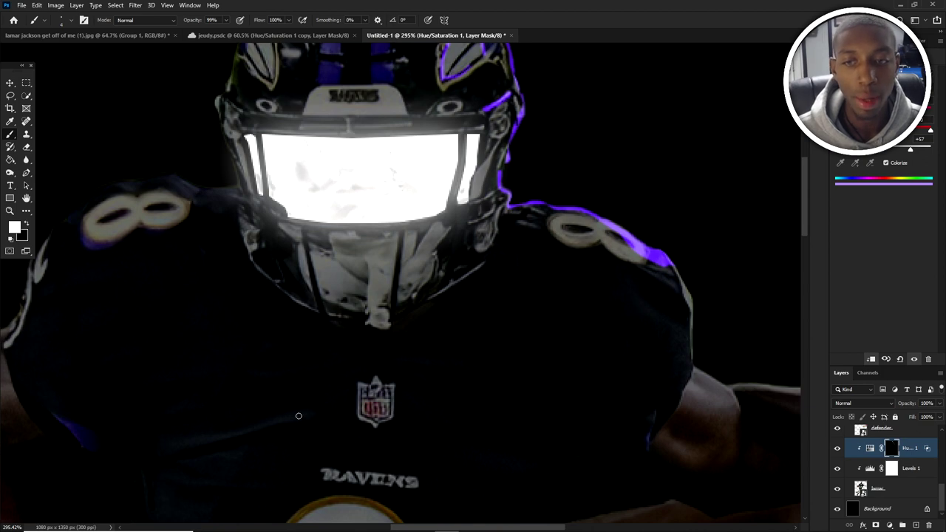
drag(314, 415, 196, 441)
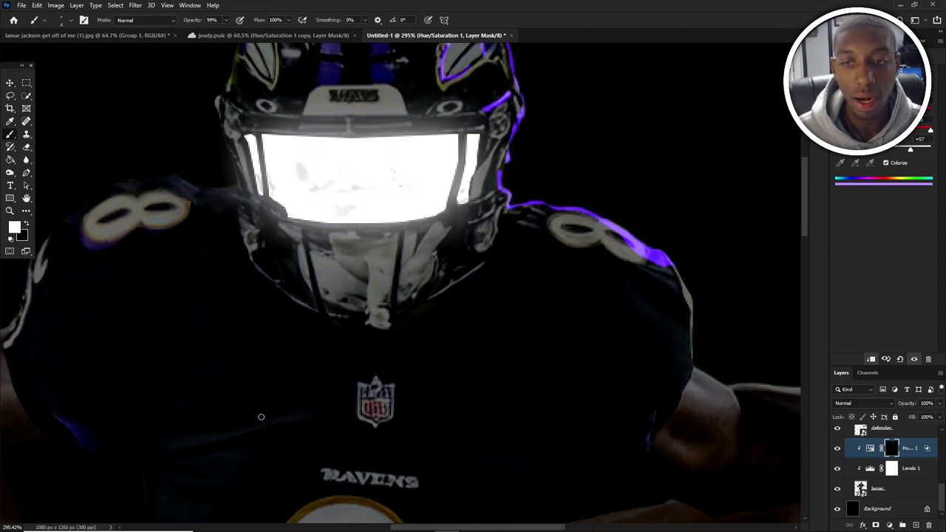
scroll(524, 338, up, 2)
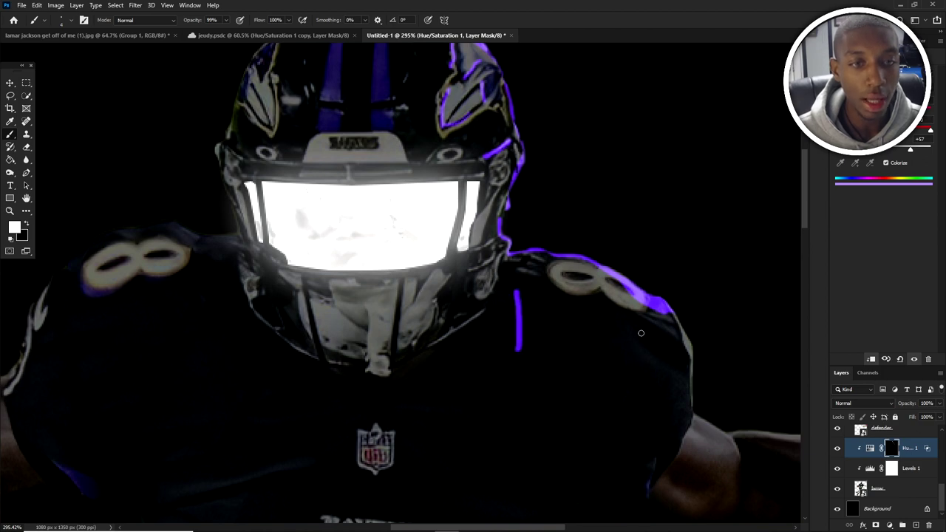
scroll(633, 310, down, 6)
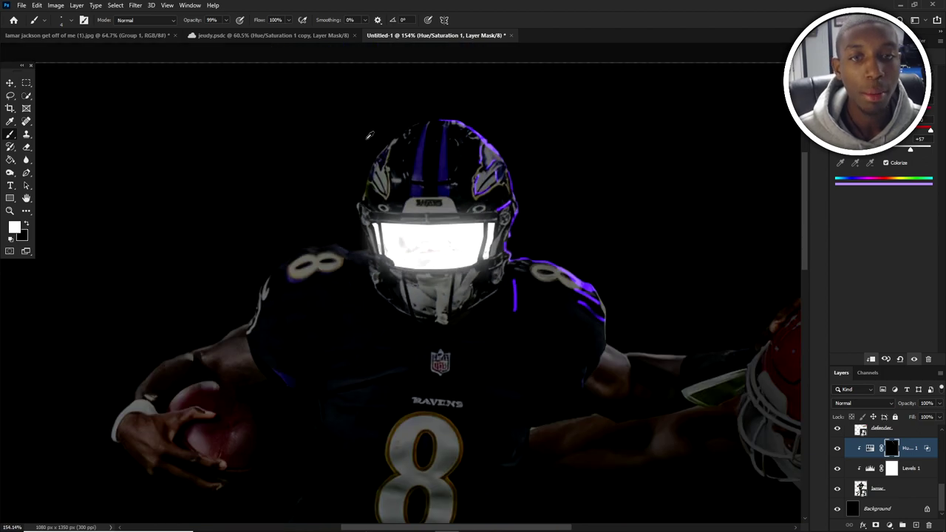
- Paint purple over the small reflections on the helmet's front and fill its right-hand stripe with a small hard brush
scroll(422, 99, up, 2)
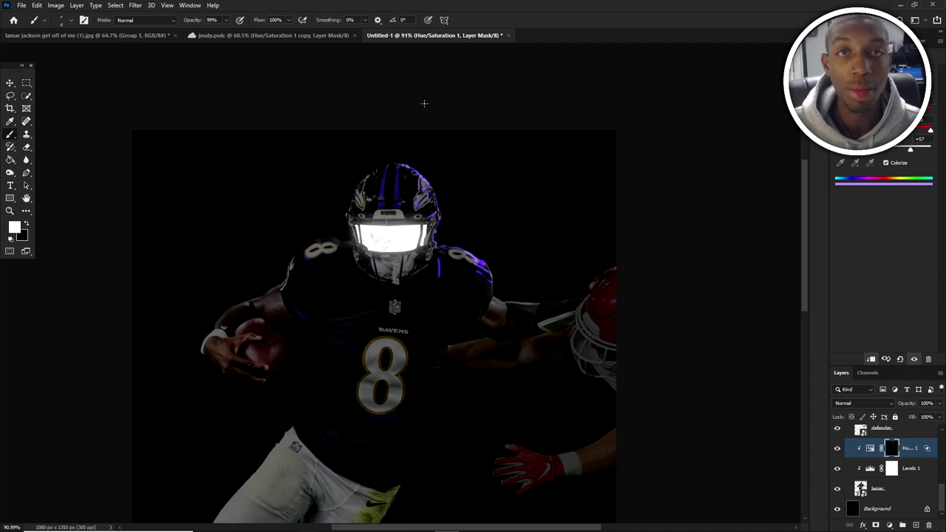
scroll(401, 128, up, 4)
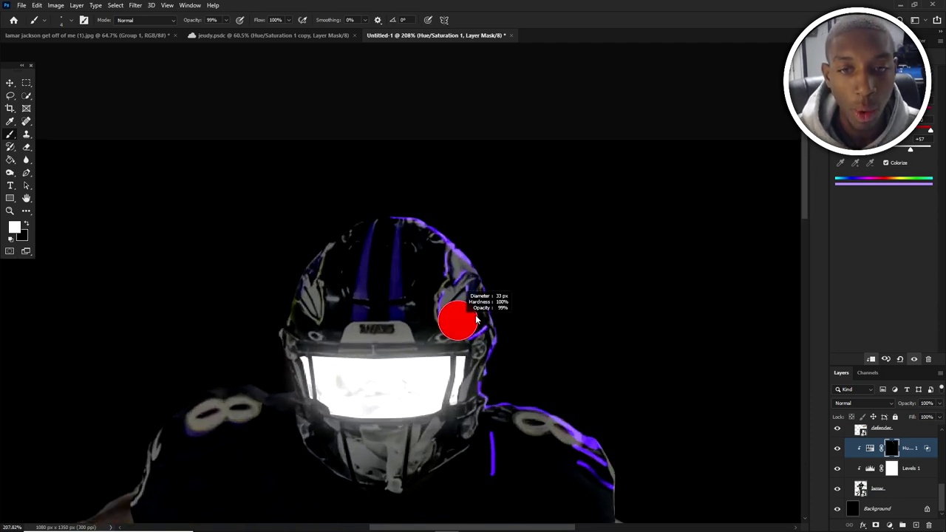
scroll(403, 255, up, 3)
scroll(405, 260, up, 1)
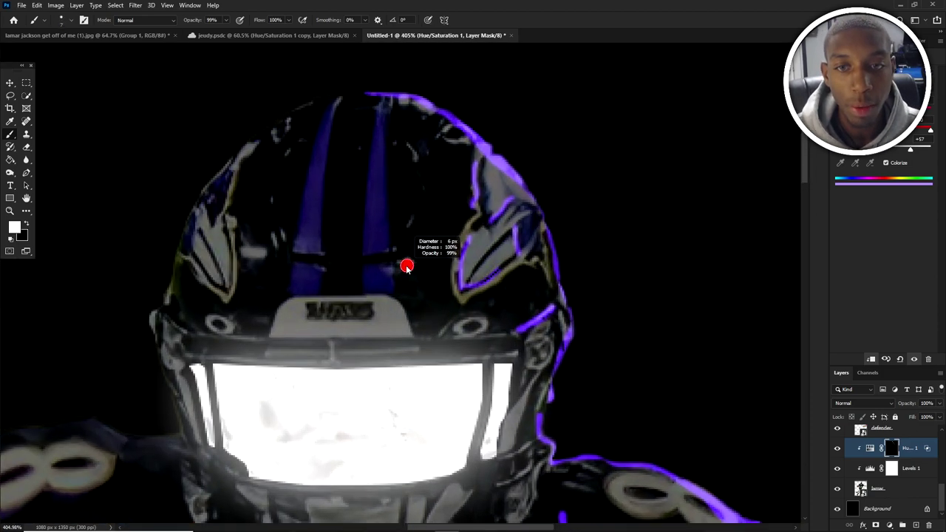
drag(399, 140, 416, 160)
mouse_move(375, 250)
mouse_down()
mouse_move(364, 164)
mouse_move(378, 105)
mouse_up()
- Paint a purple highlight down the helmet's left-hand stripe, alternating black and white on the mask to trim the stripe edges
key(x)
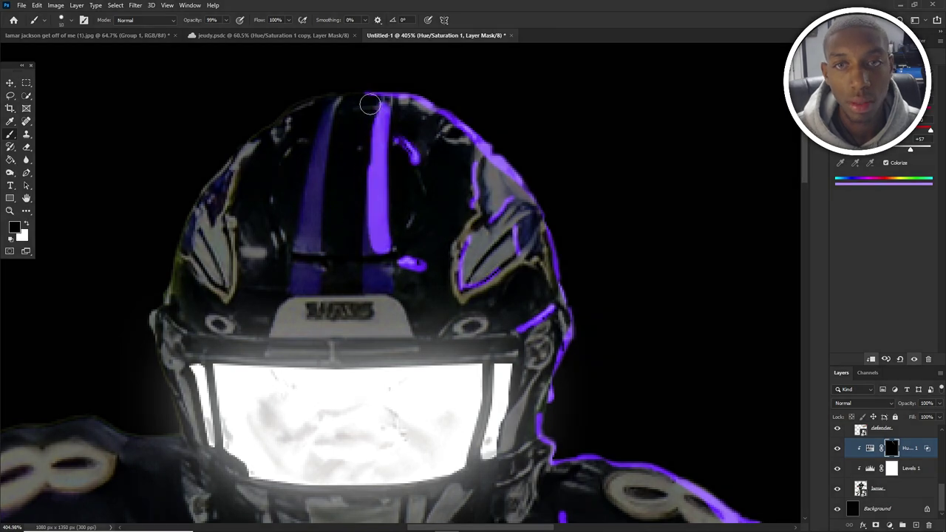
key(x)
mouse_move(355, 227)
mouse_down()
mouse_move(356, 251)
mouse_move(337, 99)
mouse_up()
key([)
key(x)
drag(373, 133, 358, 253)
key(x)
drag(318, 266, 319, 294)
- Paint thin purple highlights along the visor's edges, the brow bar and the facemask bars with a smaller brush
scroll(338, 281, down, 3)
alt+right_click(448, 249)
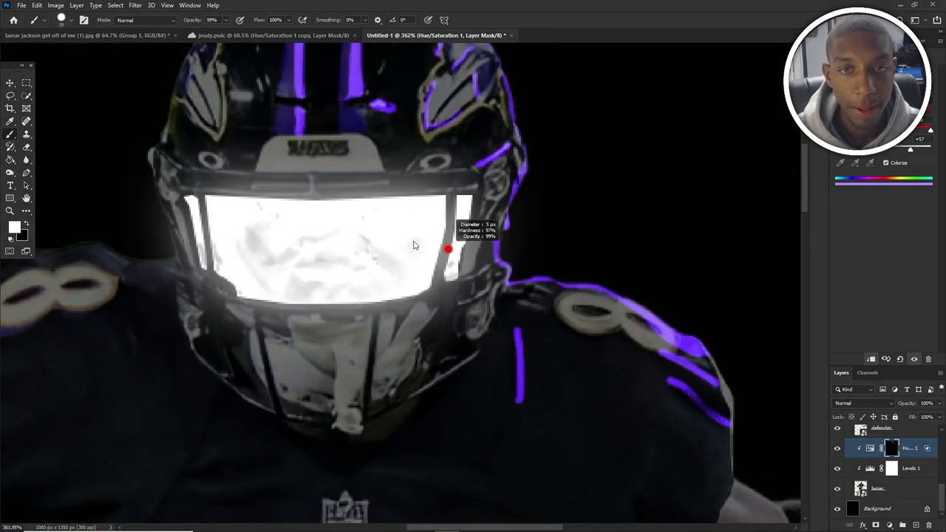
drag(442, 281, 454, 197)
drag(371, 172, 444, 172)
drag(376, 319, 369, 402)
drag(416, 395, 473, 351)
- Paint purple rim light along the outstretched arm's upper edge, with highlights on the biceps and the arm's underside
scroll(473, 351, down, 3)
mouse_move(675, 306)
mouse_down()
mouse_move(703, 332)
mouse_move(748, 319)
mouse_up()
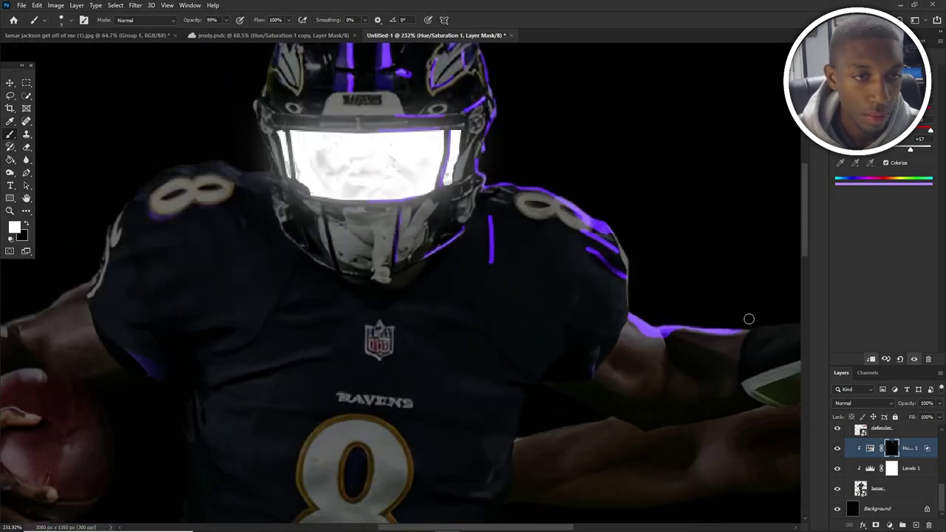
drag(615, 369, 643, 386)
drag(561, 396, 641, 433)
- Paint purple lines along the jersey's chest folds below the collar and down its right side under the armpit
scroll(642, 430, down, 1)
click(451, 336)
drag(457, 337, 516, 348)
drag(535, 370, 563, 396)
drag(548, 412, 516, 505)
- Paint a purple highlight down the upper right curve of the large jersey number 8
scroll(513, 491, down, 2)
scroll(463, 456, up, 2)
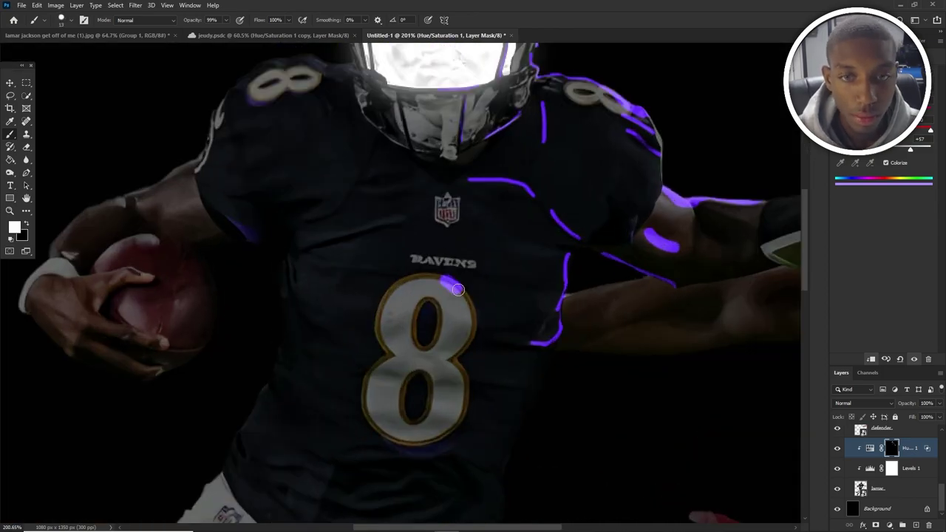
drag(436, 280, 454, 359)
key(x)
scroll(531, 215, down, 3)
- Paint purple rim light along the wrist and hand resting on the defender's red helmet
key(x)
scroll(556, 235, up, 3)
scroll(680, 234, down, 2)
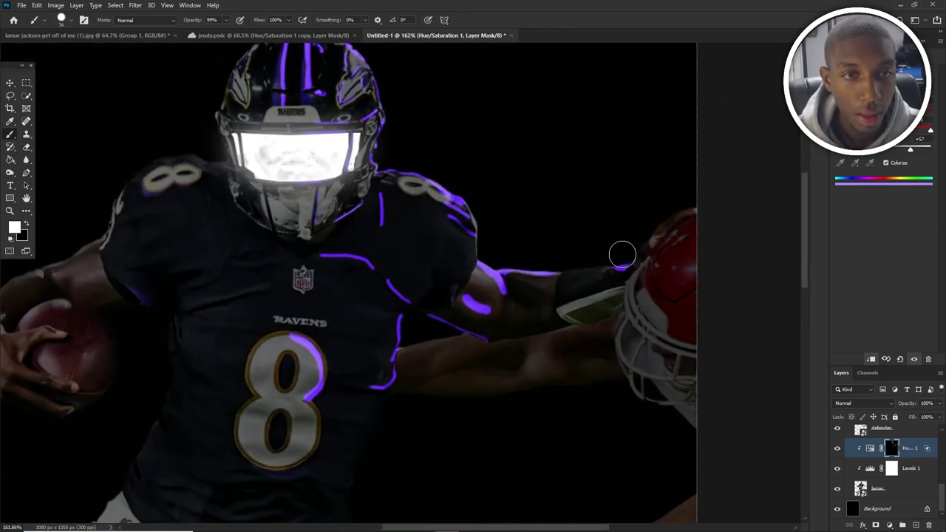
drag(620, 254, 650, 210)
- Paint purple fold streaks down the jersey's right side beside the number, plus short highlights on the upper arm near the sleeve
scroll(553, 333, up, 2)
alt+right_click(407, 333)
drag(391, 288, 449, 291)
mouse_move(440, 313)
mouse_down()
mouse_move(400, 364)
mouse_move(462, 243)
mouse_move(417, 177)
mouse_up()
scroll(417, 177, down, 2)
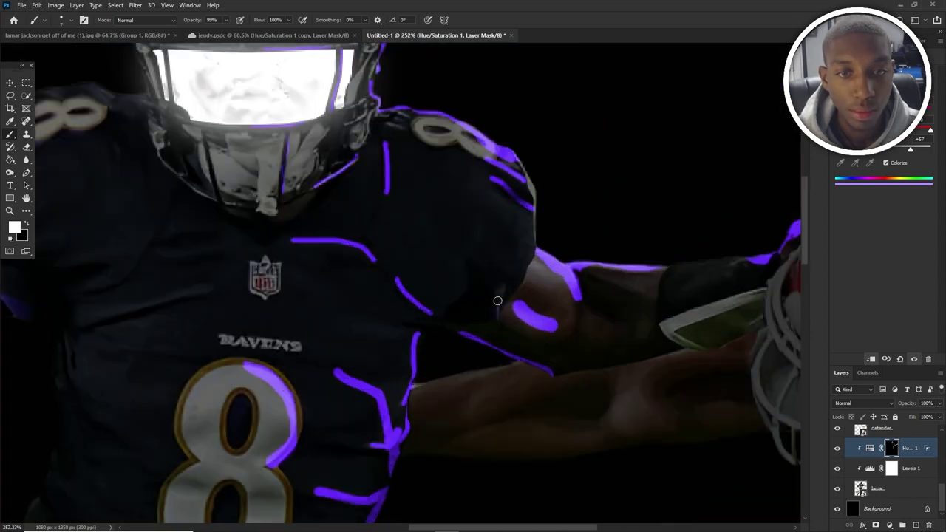
scroll(418, 177, down, 3)
scroll(418, 178, up, 2)
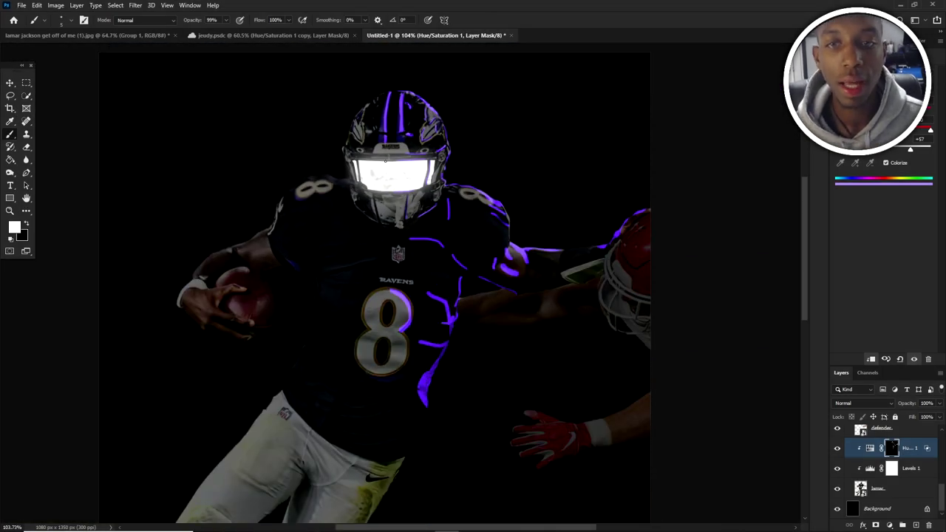
- Examine the painted purple rim lighting across the helmet, jersey and outstretched arm
scroll(406, 122, up, 1)
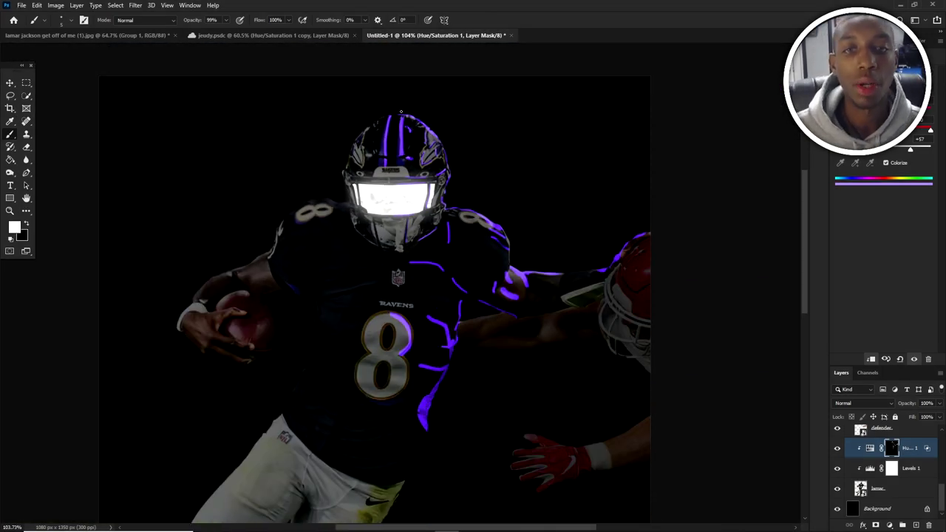
scroll(406, 122, up, 1)
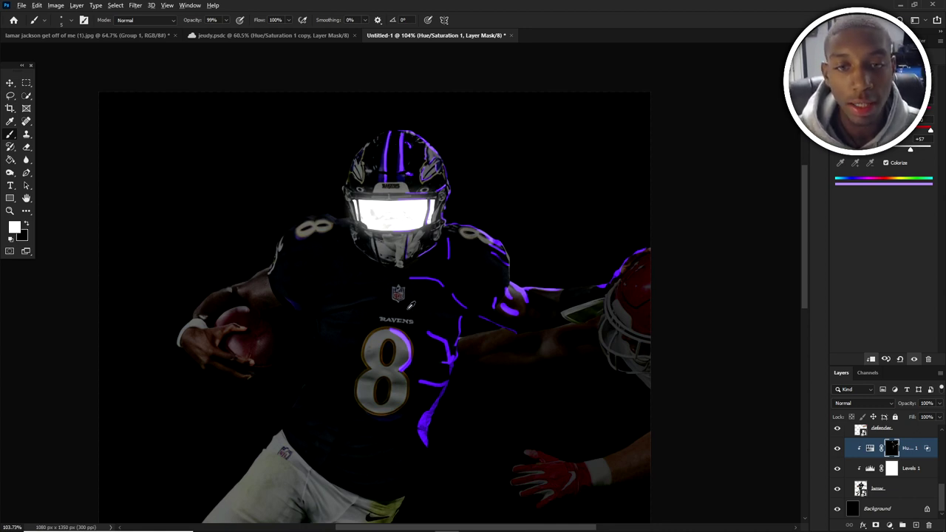
alt+right_click(449, 302)
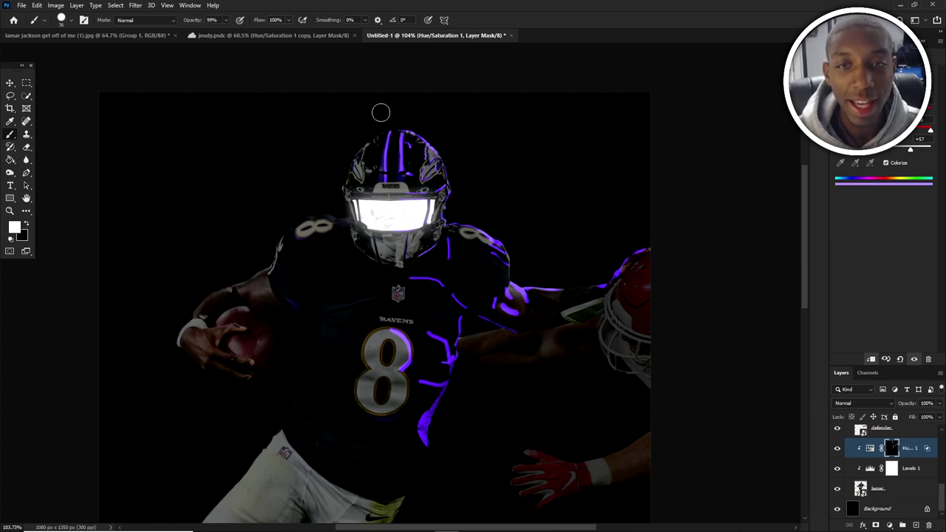
scroll(446, 149, up, 1)
scroll(470, 156, down, 2)
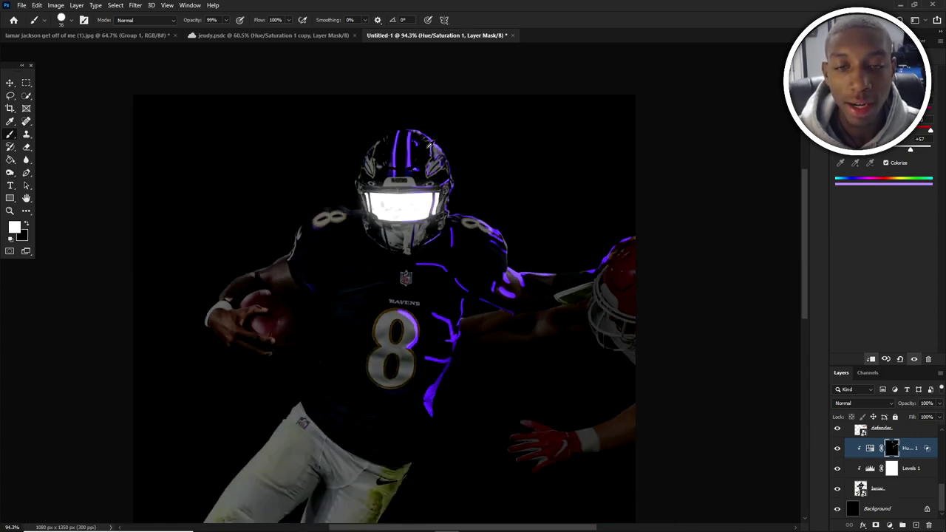
scroll(453, 191, up, 4)
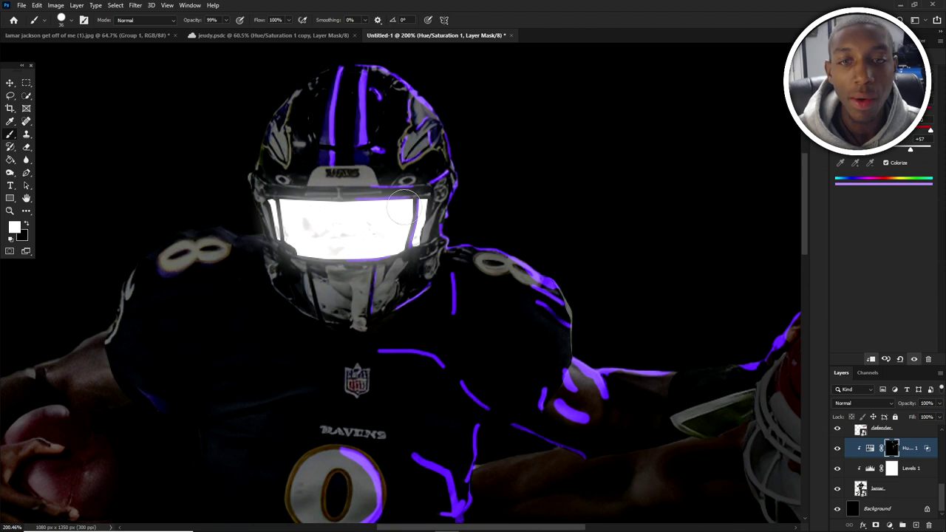
scroll(407, 204, down, 2)
scroll(405, 104, up, 1)
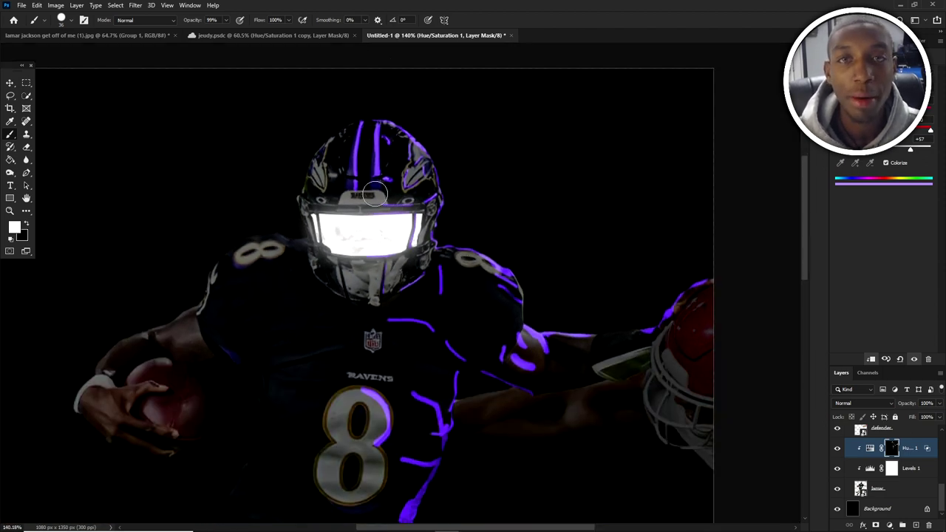
- Enlarge the soft brush to 444 px
alt+right_click(474, 257)
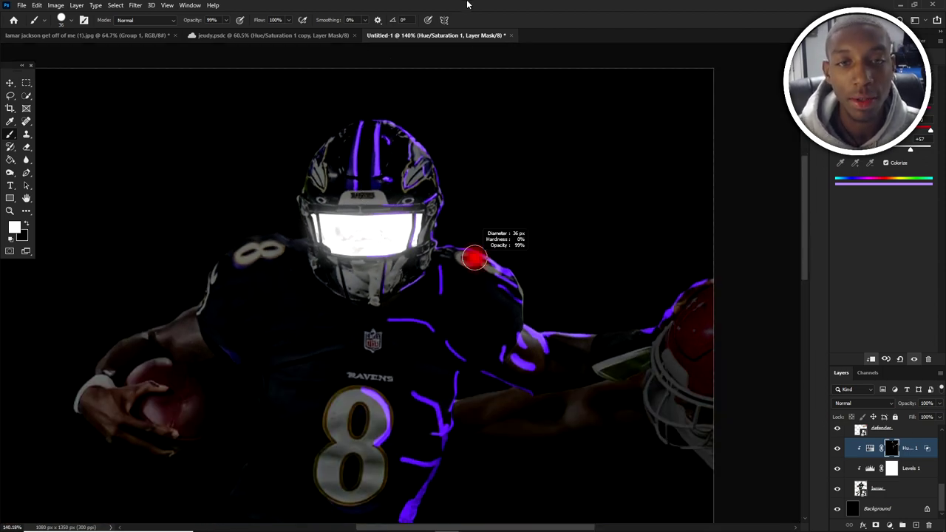
alt+right_click(462, 107)
scroll(466, 108, down, 2)
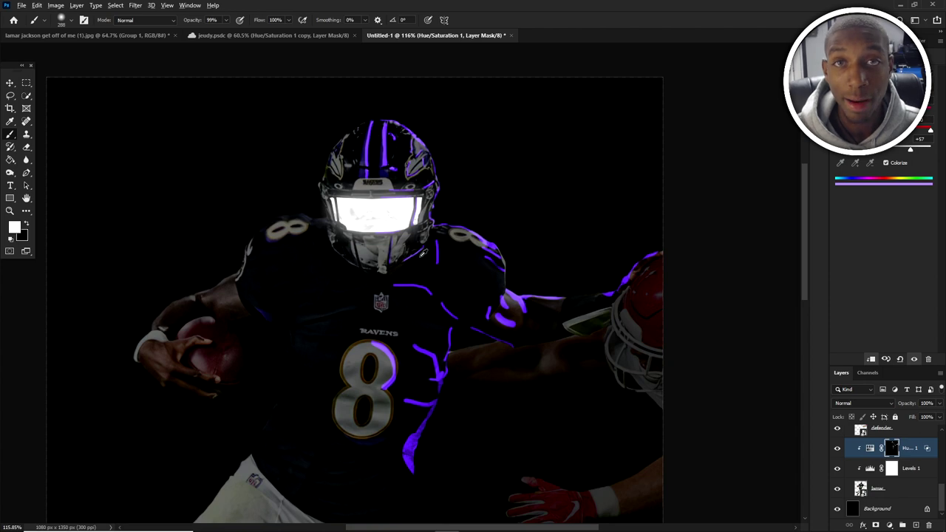
mouse_move(393, 274)
mouse_down()
mouse_move(485, 277)
mouse_move(377, 279)
mouse_move(555, 273)
mouse_move(406, 278)
mouse_move(517, 270)
mouse_move(429, 285)
mouse_move(419, 318)
mouse_move(418, 288)
mouse_move(421, 321)
mouse_move(389, 160)
mouse_move(500, 185)
mouse_move(380, 213)
mouse_move(381, 188)
mouse_up()
scroll(374, 139, up, 3)
scroll(372, 141, up, 4)
scroll(360, 140, down, 2)
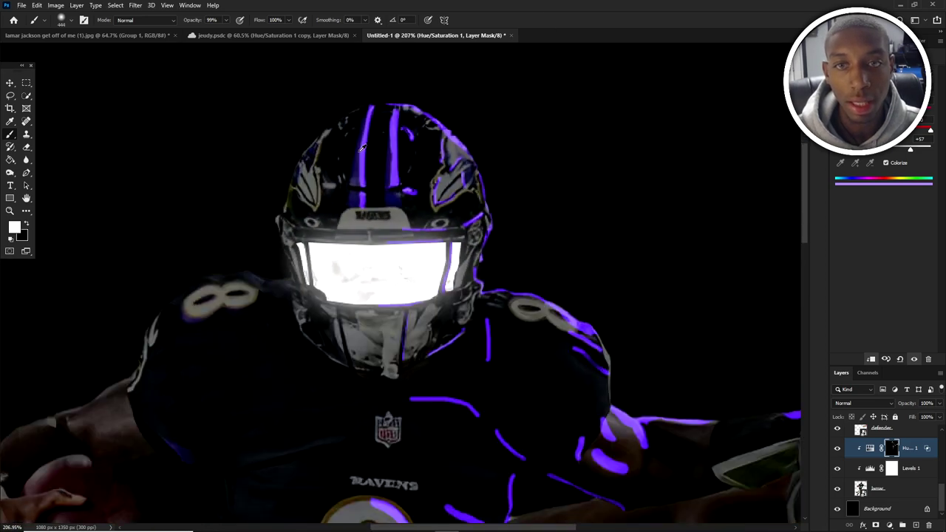
- Switch to black with a soft 59 px brush and set its flow to 10% for the mask
mouse_move(383, 147)
mouse_down()
mouse_move(307, 159)
mouse_move(177, 155)
mouse_up()
scroll(362, 153, up, 2)
key(x)
drag(362, 152, 275, 154)
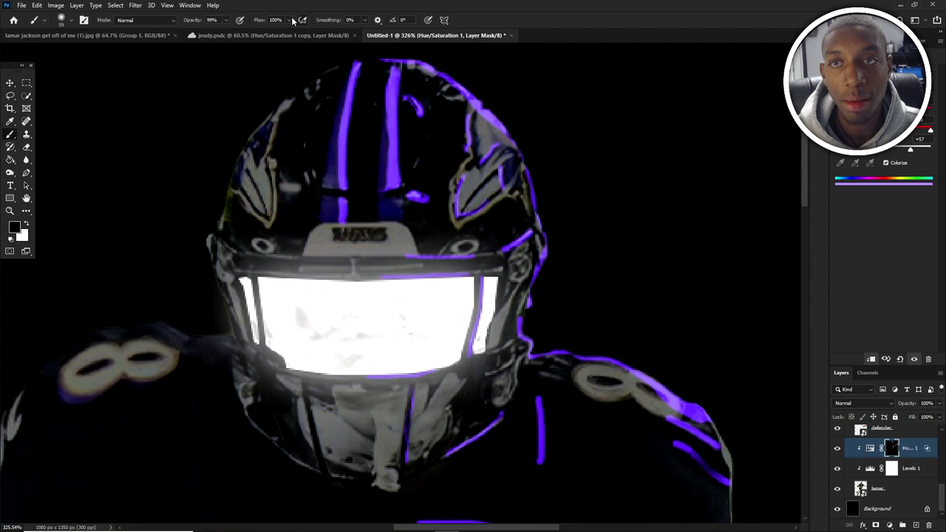
scroll(401, 148, down, 3)
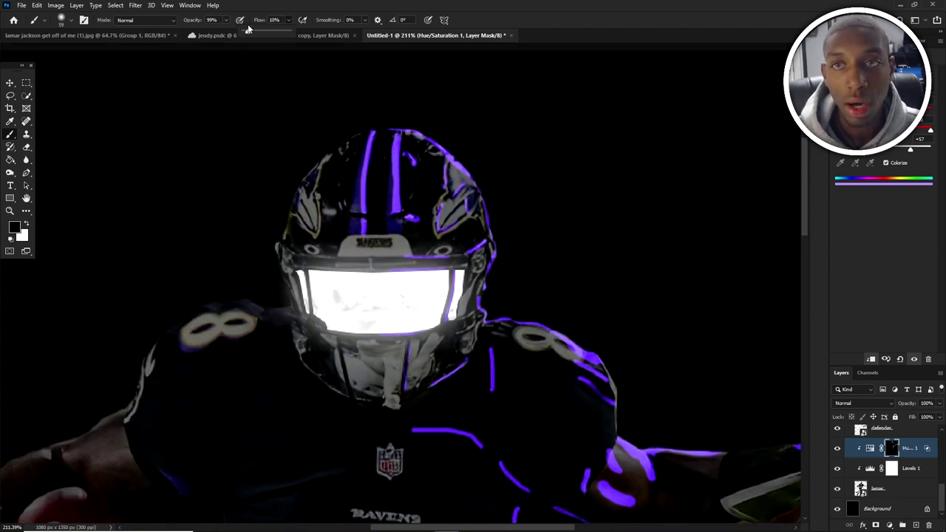
- Feather the helmet's left stripe on the mask, fading its outer edge with 12% flow black and restoring soft purple with white
scroll(366, 148, up, 4)
mouse_move(314, 174)
mouse_down()
mouse_move(281, 189)
mouse_move(329, 176)
mouse_up()
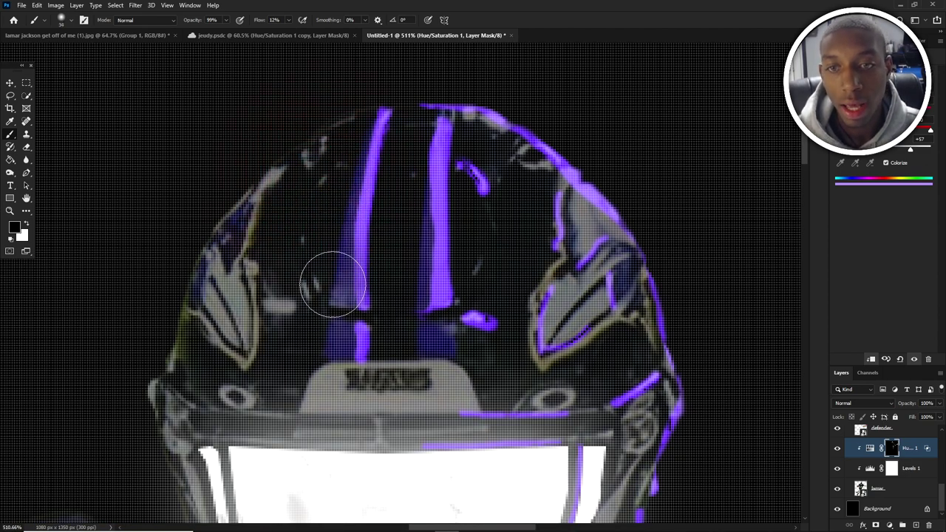
scroll(345, 178, down, 3)
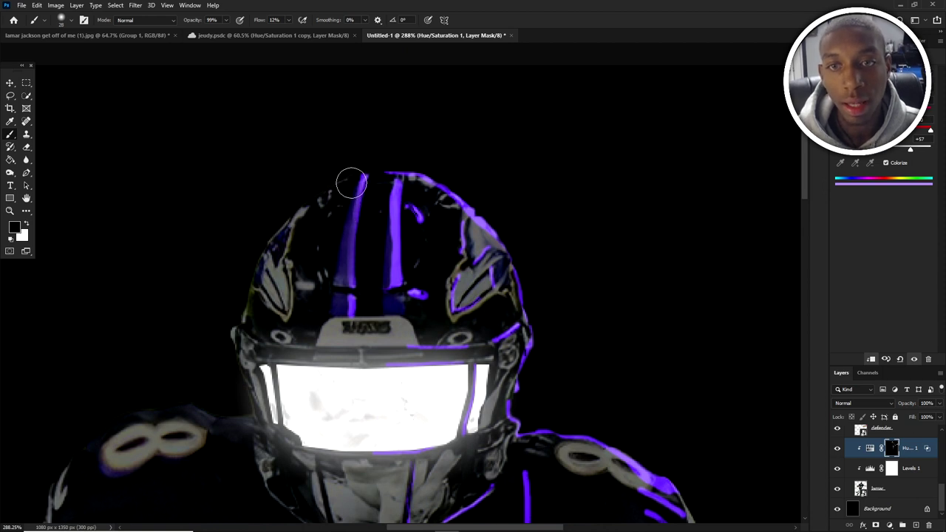
key(x)
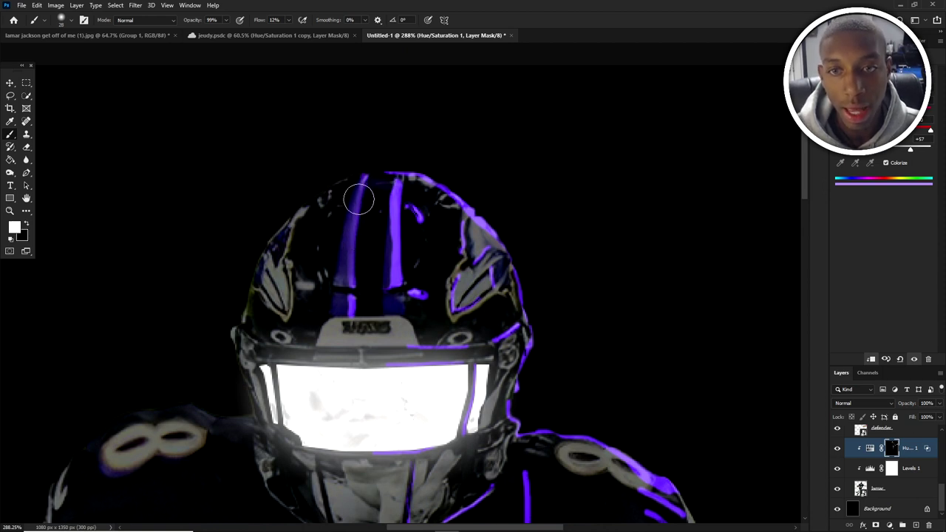
mouse_move(359, 200)
mouse_down()
mouse_move(355, 262)
mouse_move(354, 228)
mouse_up()
key(x)
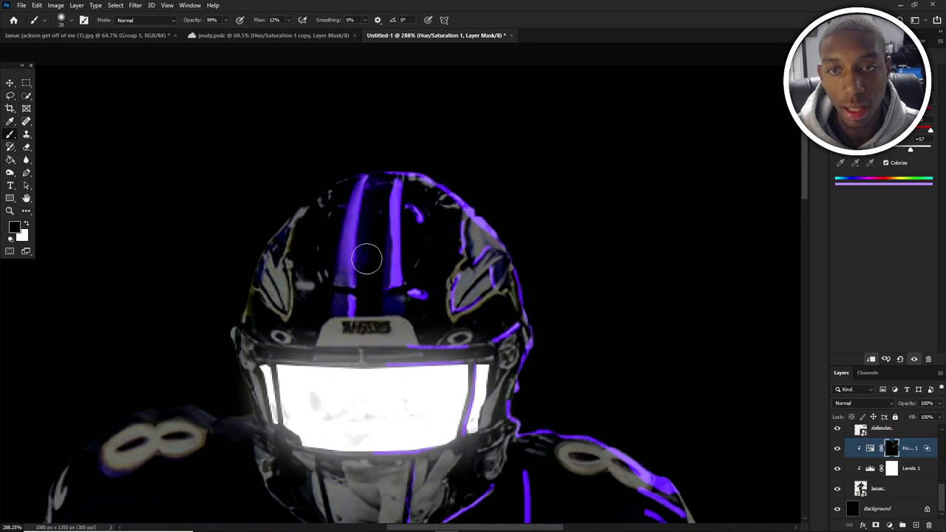
- Fade the helmet's right stripe and spread a soft purple glow toward the helmet's upper right edge
key(x)
key(x)
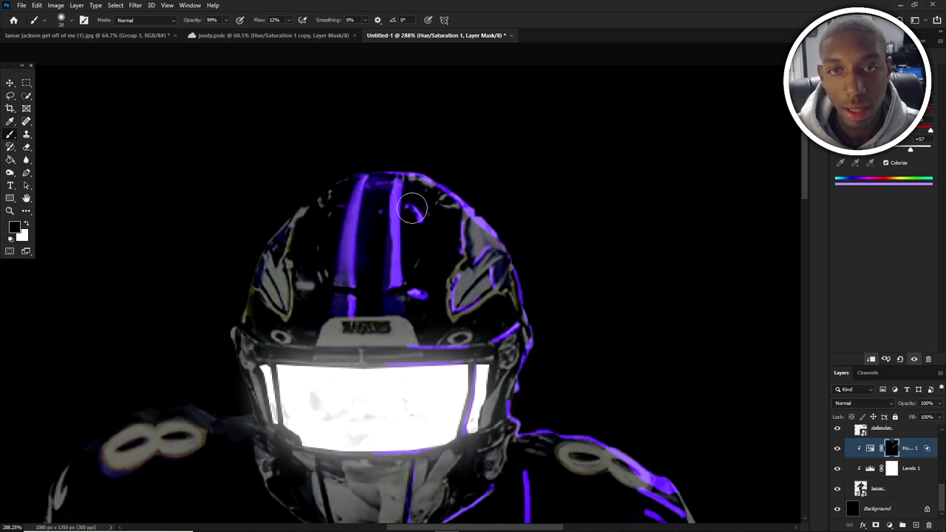
mouse_move(388, 252)
mouse_down()
mouse_move(386, 263)
mouse_move(379, 205)
mouse_move(402, 275)
mouse_move(412, 169)
mouse_move(470, 213)
mouse_up()
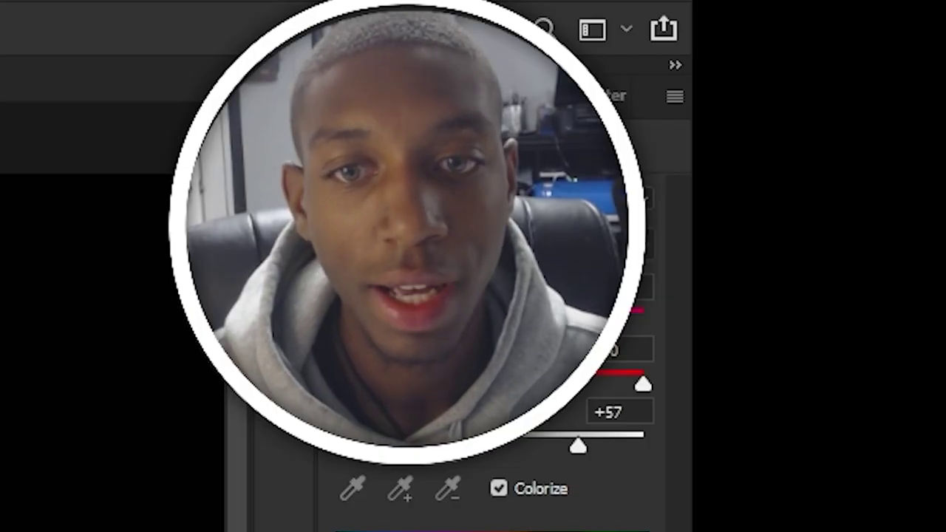
key(x)
key(x)
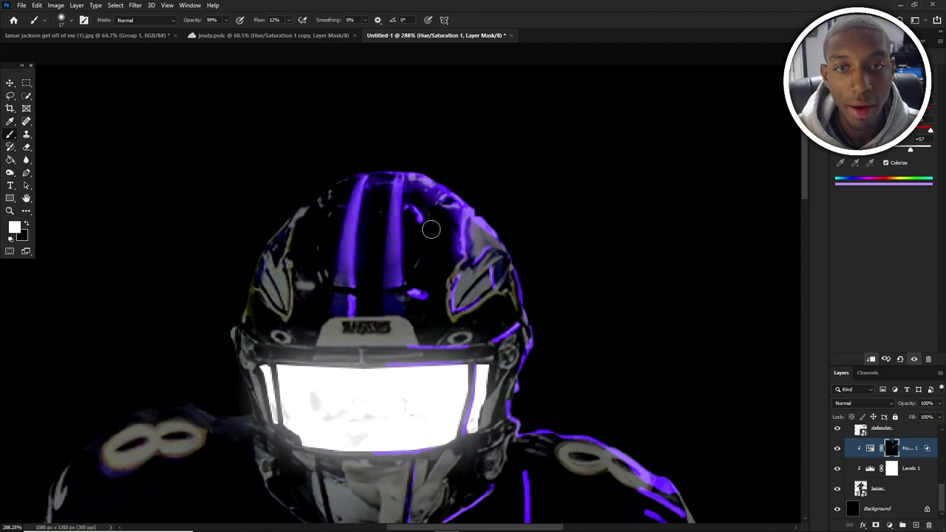
- Resize the soft brush and blend the small curved highlight beside the helmet's right stripe, extending its glow downward with white
key(])
key(])
key(])
key(])
key(])
key(])
key(])
key(])
scroll(431, 217, up, 3)
key([)
key([)
key([)
key([)
key([)
key(x)
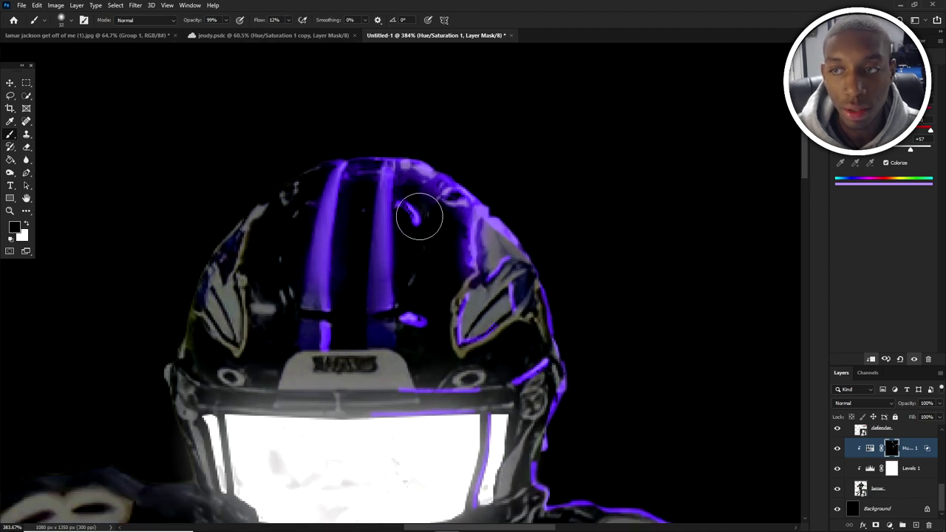
key(bracketleft)
key(x)
mouse_move(409, 221)
mouse_down()
mouse_move(418, 271)
mouse_move(422, 262)
mouse_up()
key(x)
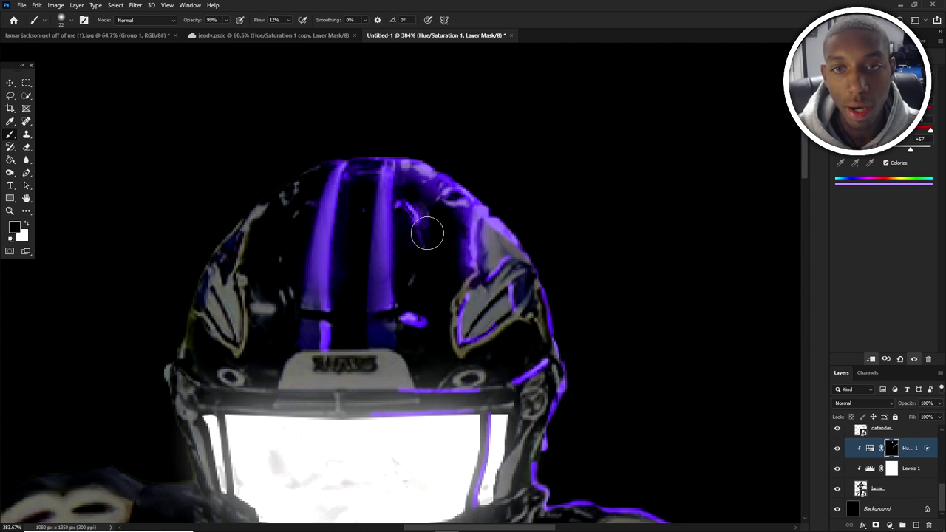
- Trim the glow near the helmet's upper right with soft black and paint purple over the area above the right-hand logo with white
key(bracketleft)
click(426, 187)
alt+right_click(431, 192)
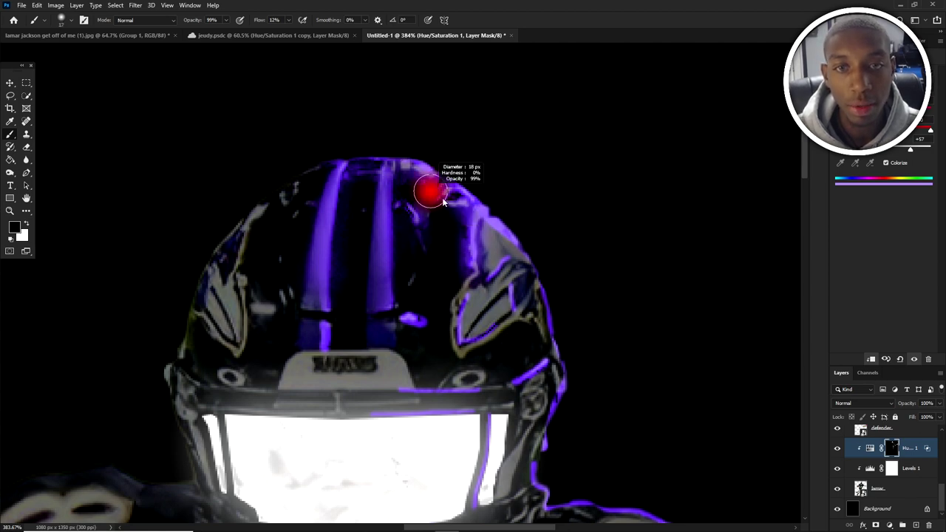
key(x)
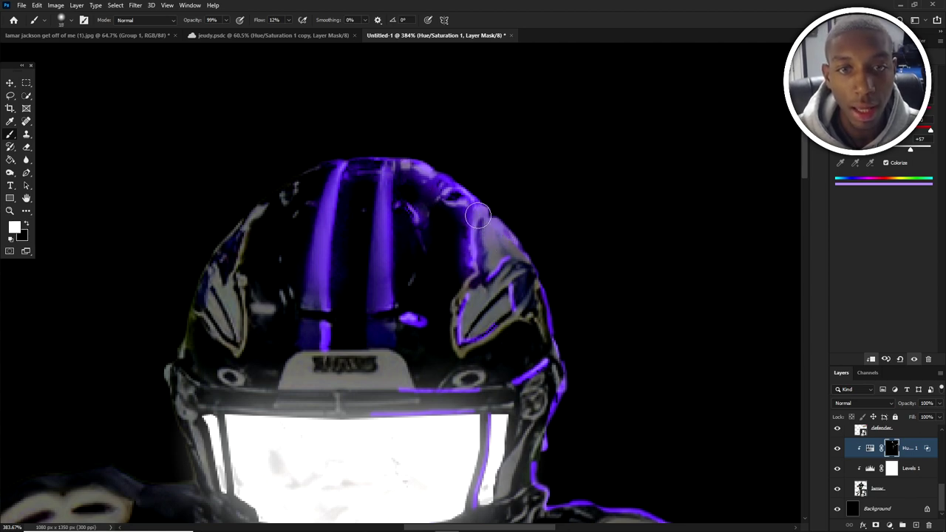
mouse_move(482, 219)
mouse_down()
mouse_move(506, 235)
mouse_move(497, 233)
mouse_move(467, 298)
mouse_up()
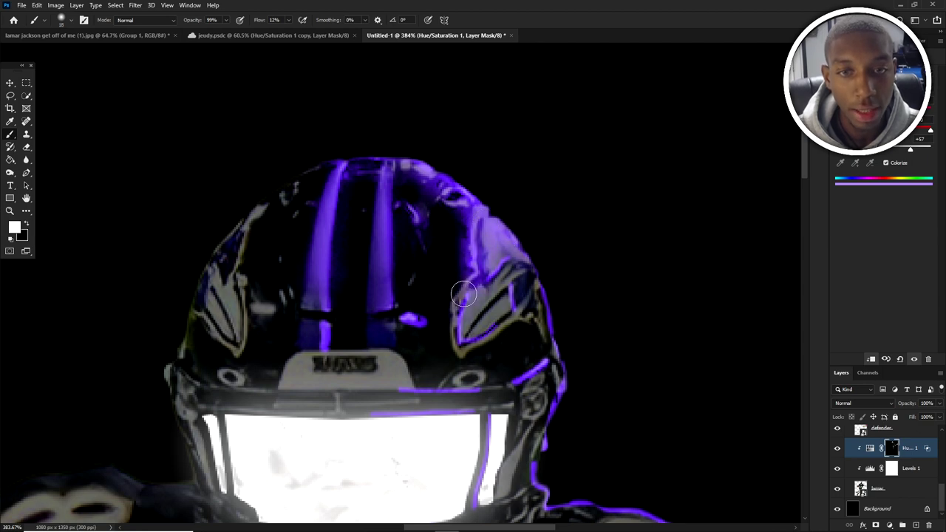
- Clean the right-hand helmet logo's outer edge with a small black brush and tint the logo's lower part purple with soft white
key(x)
alt+right_click(442, 319)
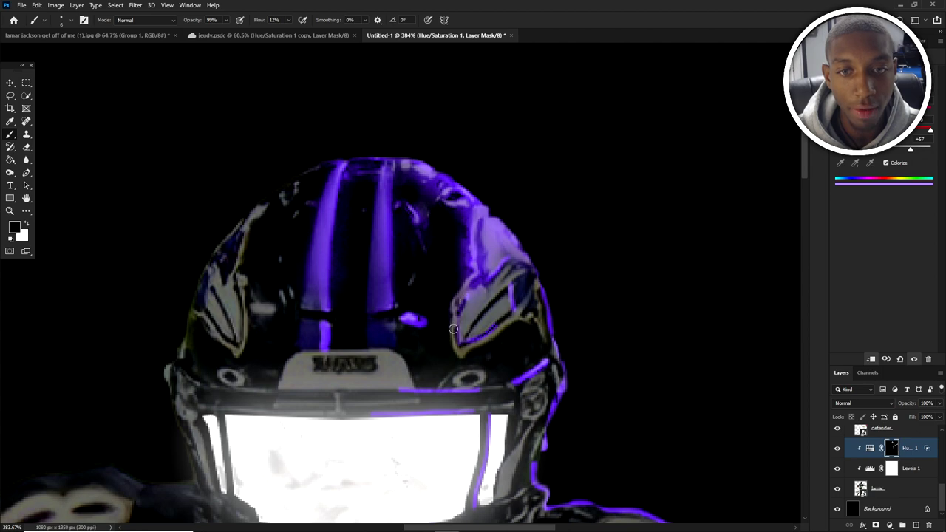
alt+right_click(500, 323)
key(x)
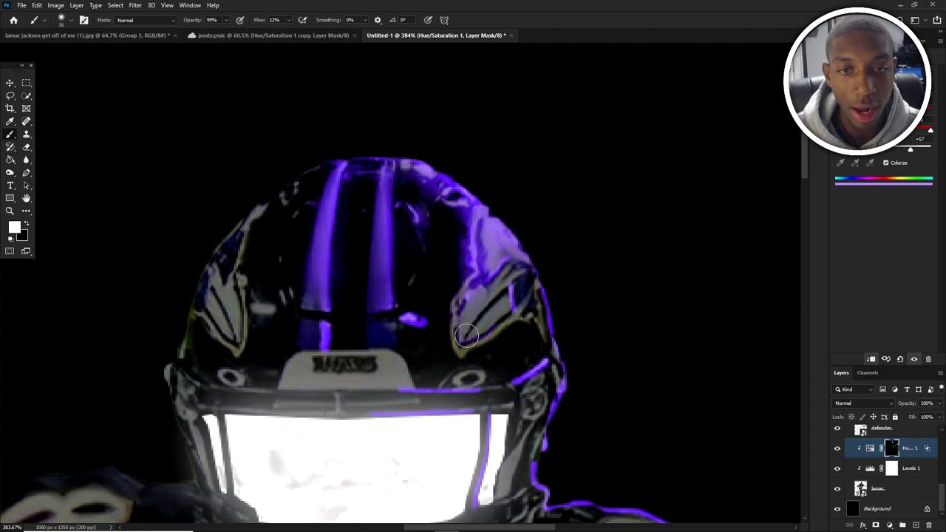
mouse_move(466, 337)
mouse_down()
mouse_move(501, 310)
mouse_move(479, 334)
mouse_up()
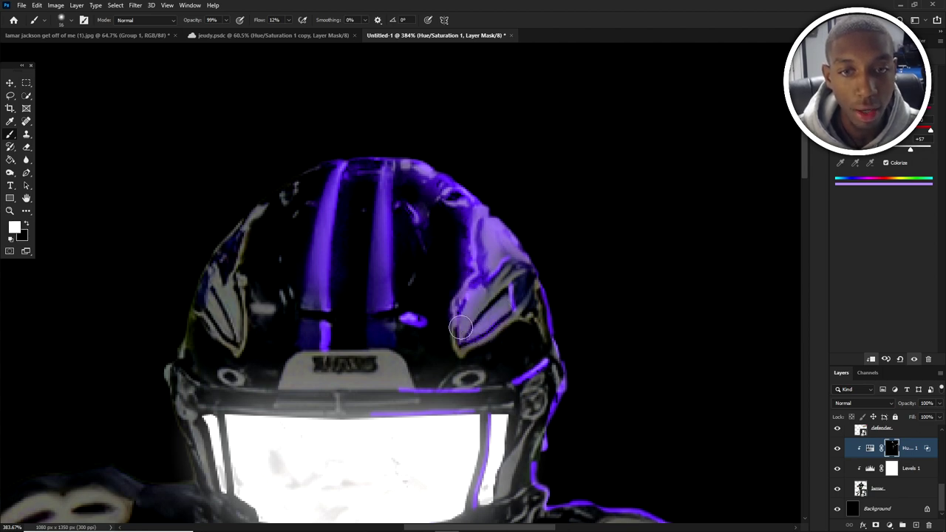
- Blend the purple across the lower segment of the helmet's left stripe, just above the front bumper
scroll(459, 327, down, 3)
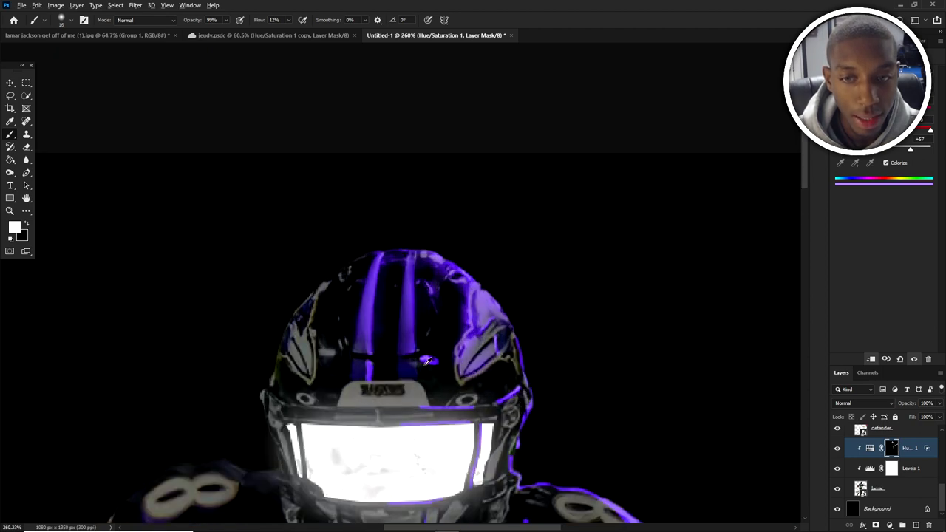
scroll(384, 366, up, 3)
key(x)
mouse_move(341, 367)
mouse_down()
mouse_move(351, 374)
mouse_move(336, 359)
mouse_up()
key(x)
scroll(376, 356, down, 10)
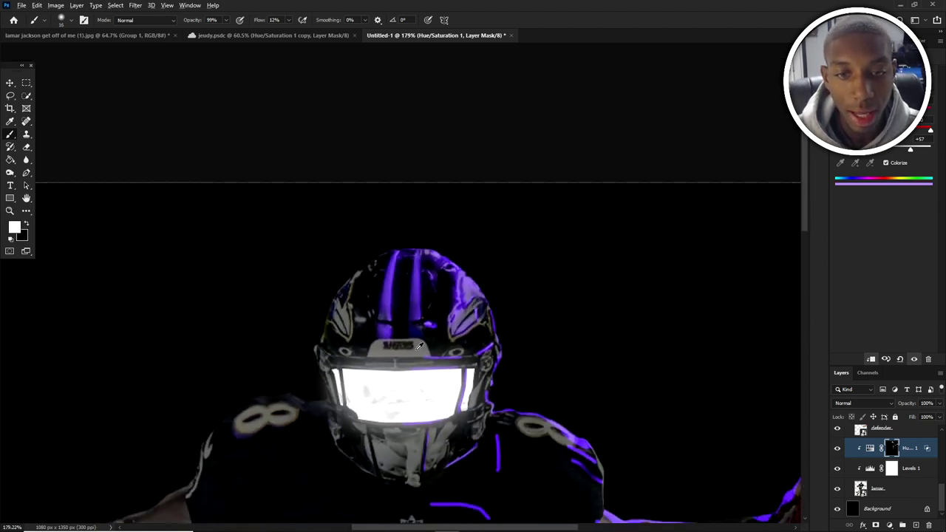
- Blend the glow around the right-hand logo and the helmet's right side with a soft 34 px brush, fading the right stripe's base
scroll(392, 301, up, 1)
scroll(426, 336, up, 2)
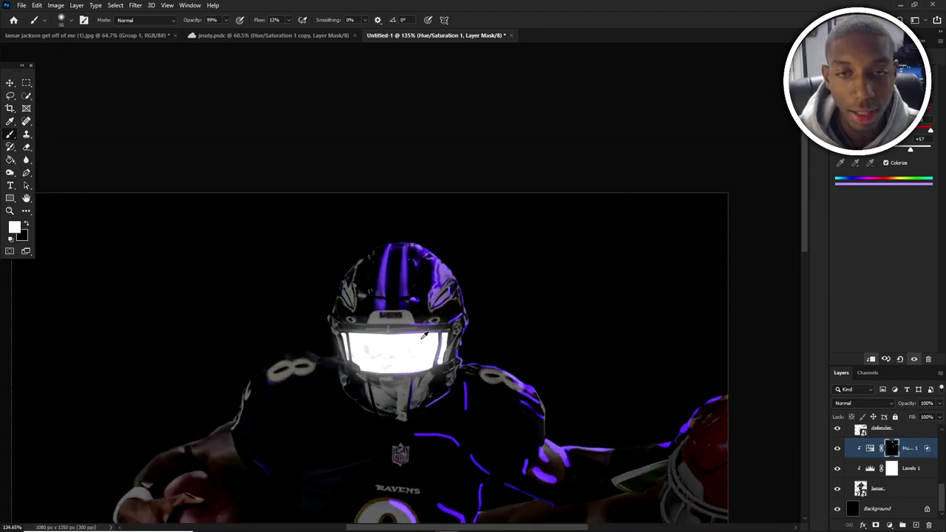
scroll(426, 336, up, 4)
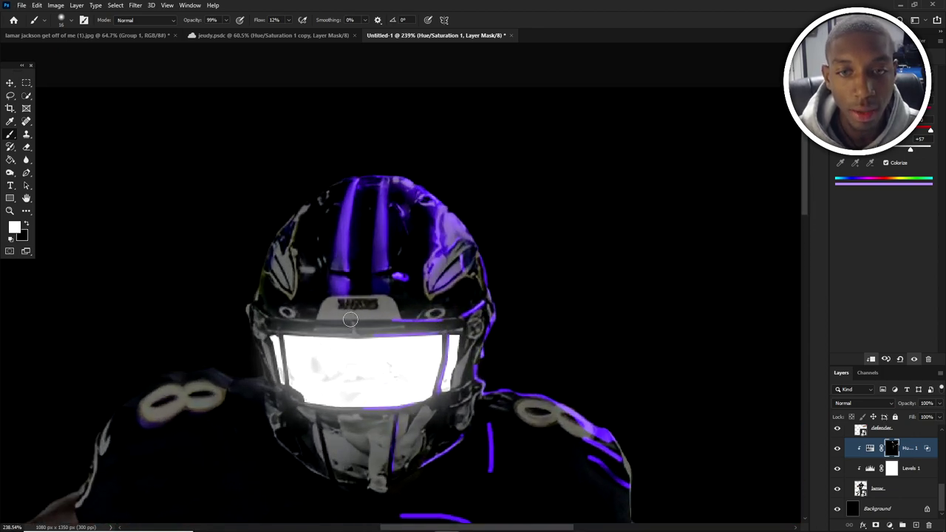
alt+right_click(425, 322)
scroll(438, 261, up, 6)
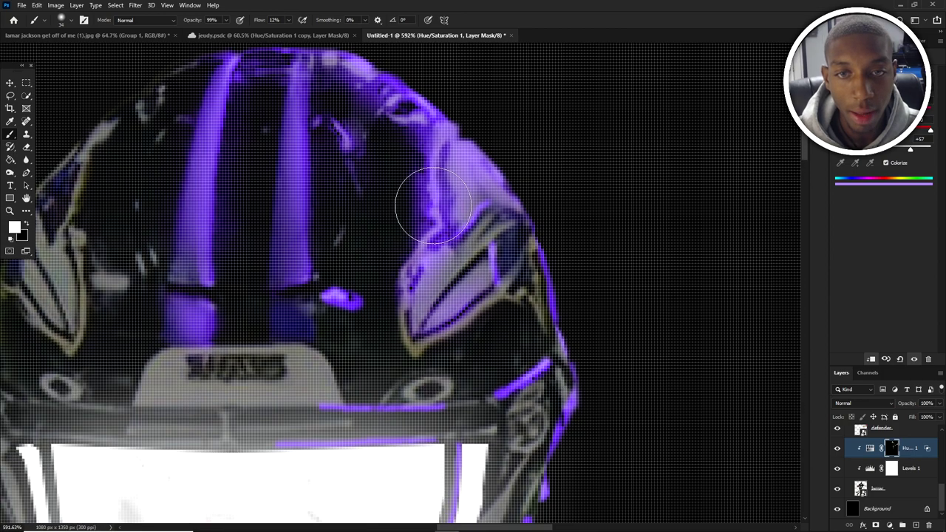
scroll(433, 206, down, 3)
key(x)
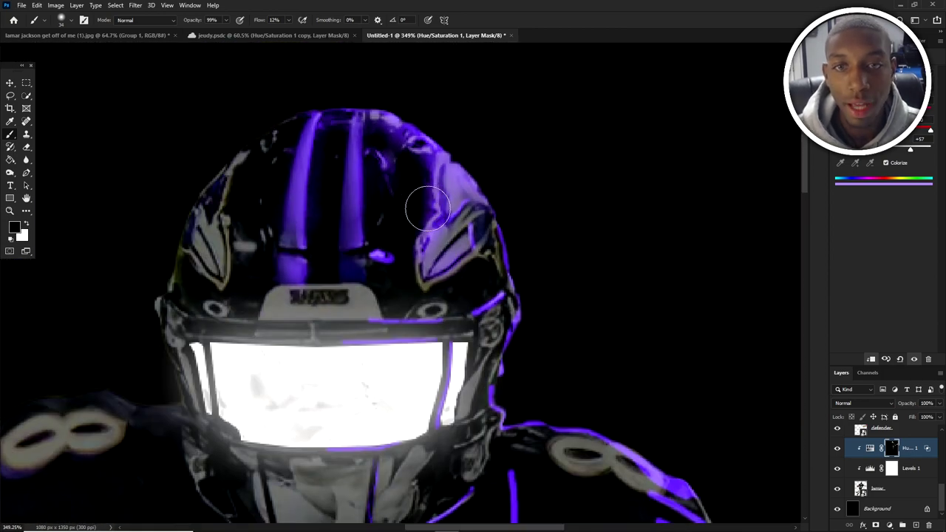
mouse_move(427, 209)
mouse_down()
mouse_move(420, 190)
mouse_move(446, 200)
mouse_up()
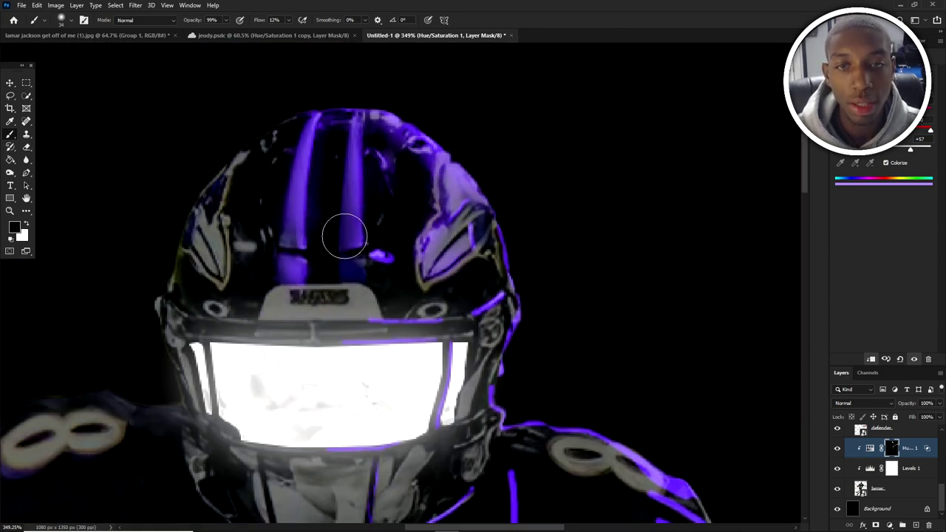
scroll(395, 198, down, 2)
scroll(409, 197, up, 2)
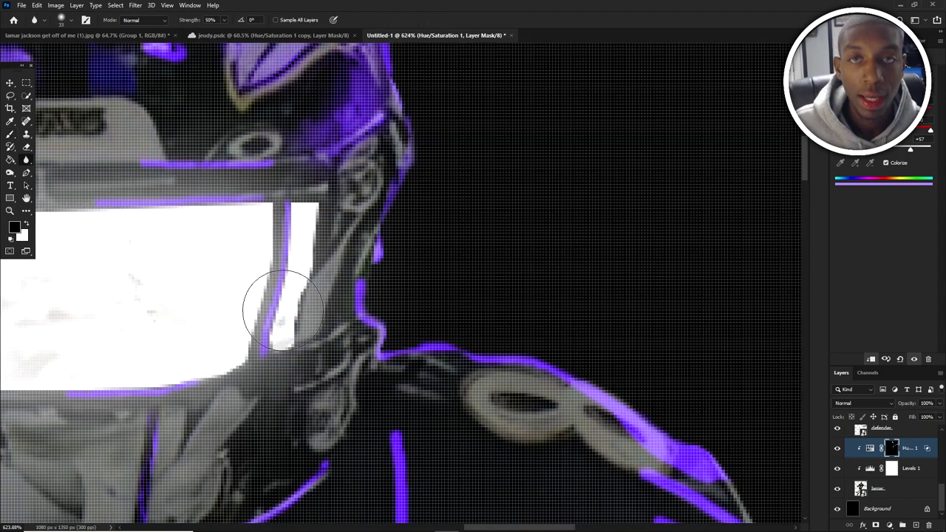
- Blur the hard purple streaks on the right shoulder using the Blur tool with a 42 px brush at 50% strength
scroll(258, 271, down, 4)
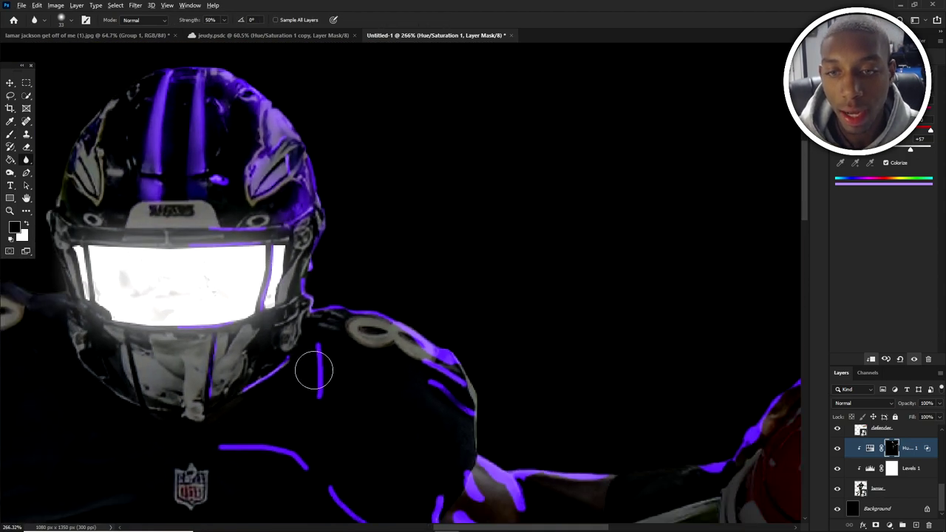
scroll(314, 370, up, 1)
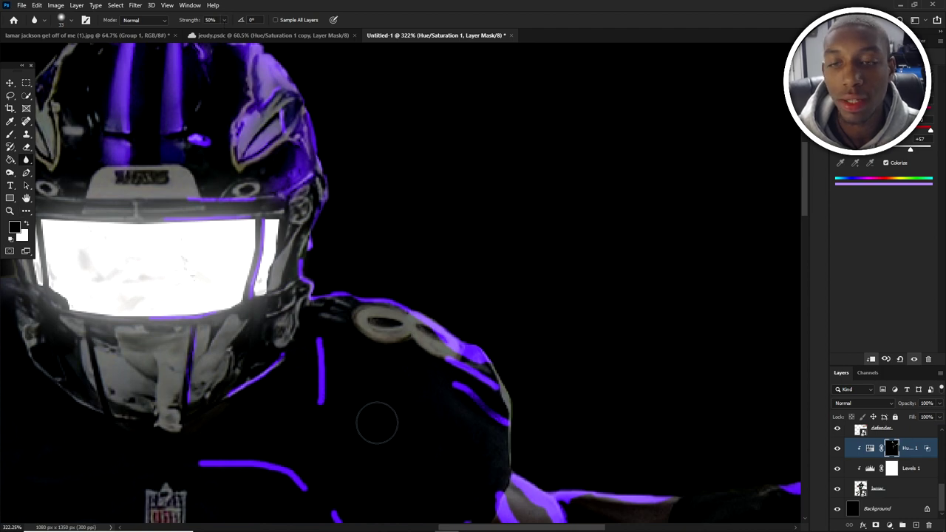
scroll(395, 344, up, 1)
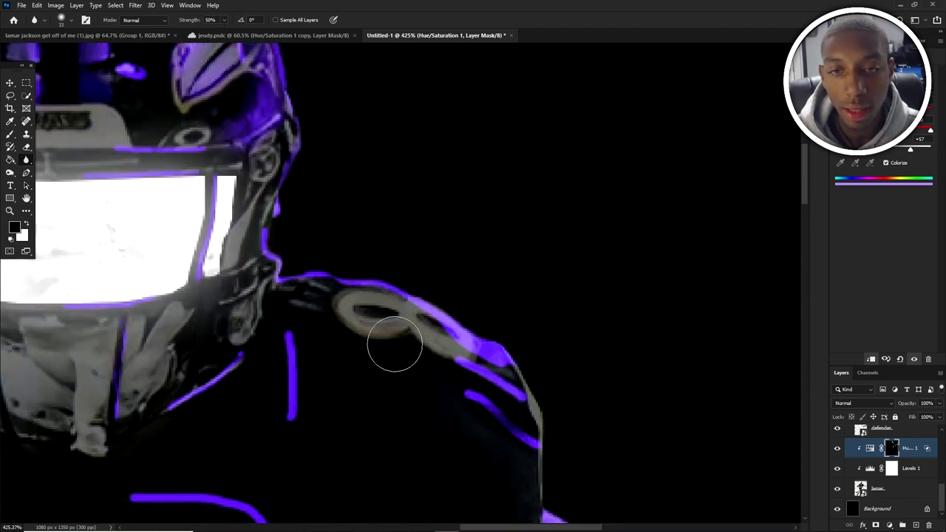
key(])
mouse_move(406, 329)
mouse_down()
mouse_move(492, 336)
mouse_move(442, 357)
mouse_move(491, 348)
mouse_move(516, 362)
mouse_move(498, 393)
mouse_move(468, 394)
mouse_move(534, 387)
mouse_up()
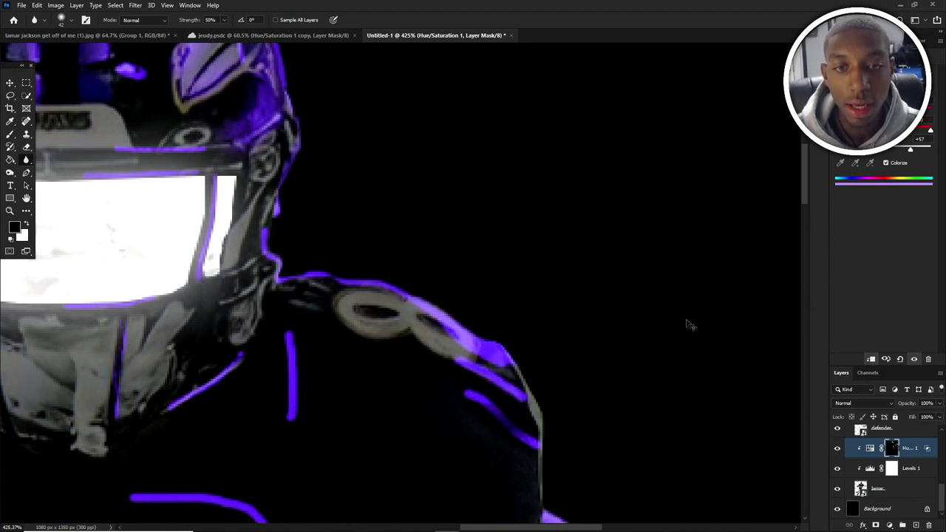
scroll(488, 347, down, 2)
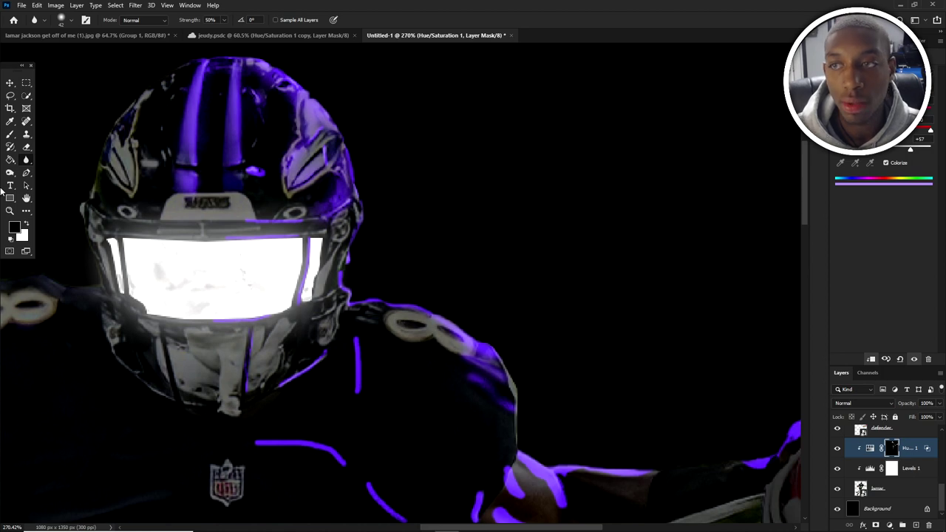
- Brush a soft purple glow over the right shoulder's top and number with white, tidying it with black
click(10, 135)
key(x)
mouse_move(484, 379)
mouse_down()
mouse_move(473, 336)
mouse_move(419, 311)
mouse_move(404, 310)
mouse_move(410, 322)
mouse_move(395, 318)
mouse_move(422, 320)
mouse_move(382, 297)
mouse_move(397, 302)
mouse_move(355, 313)
mouse_up()
key(x)
mouse_move(389, 338)
mouse_down()
mouse_move(403, 325)
mouse_move(388, 318)
mouse_up()
key(x)
- Paint a soft glow along the vertical jersey streak beside the face mask using a 14 px white brush
key(bracketleft)
key(bracketleft)
key(bracketleft)
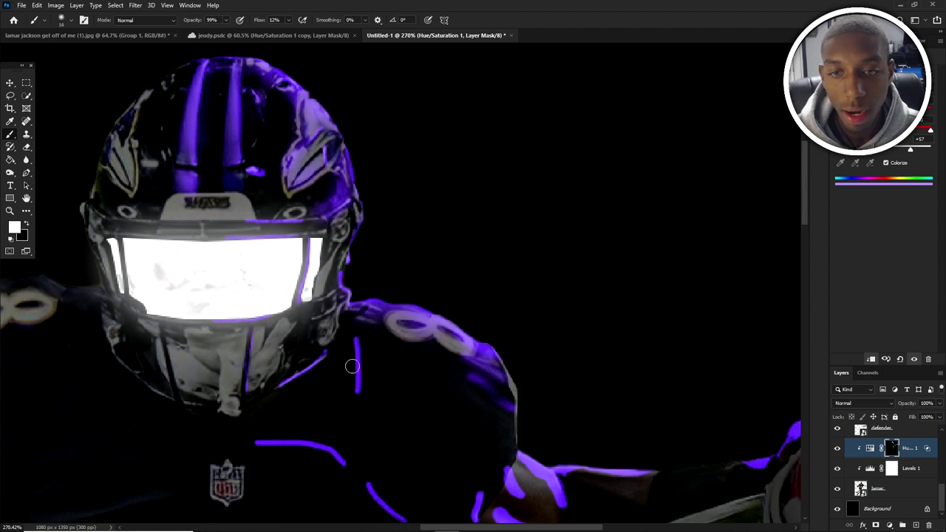
drag(353, 357, 359, 391)
- Feather the vertical jersey streak up toward the collar with a soft 31 px brush, alternating black and white
key(x)
key(bracketright)
key(bracketright)
key(bracketright)
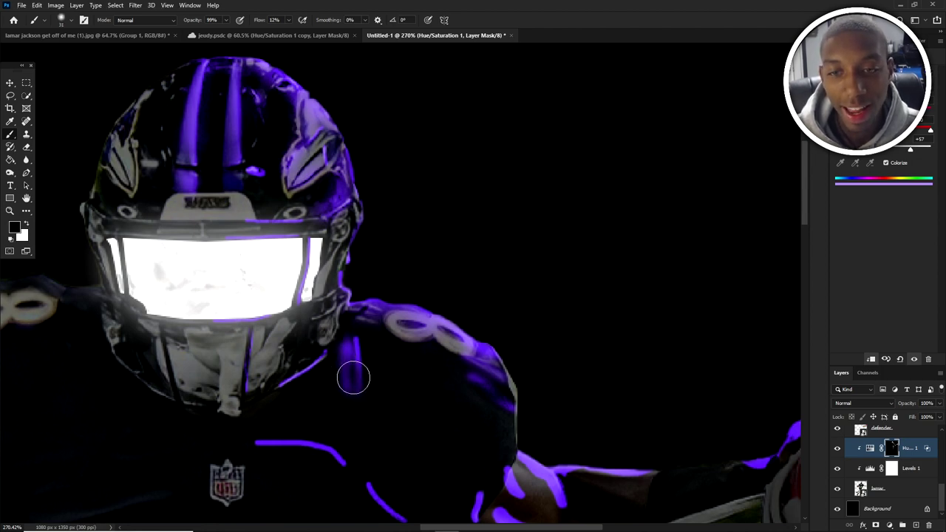
key(x)
mouse_move(361, 341)
mouse_down()
mouse_move(368, 399)
mouse_move(347, 337)
mouse_move(351, 307)
mouse_up()
key(x)
drag(370, 367, 364, 363)
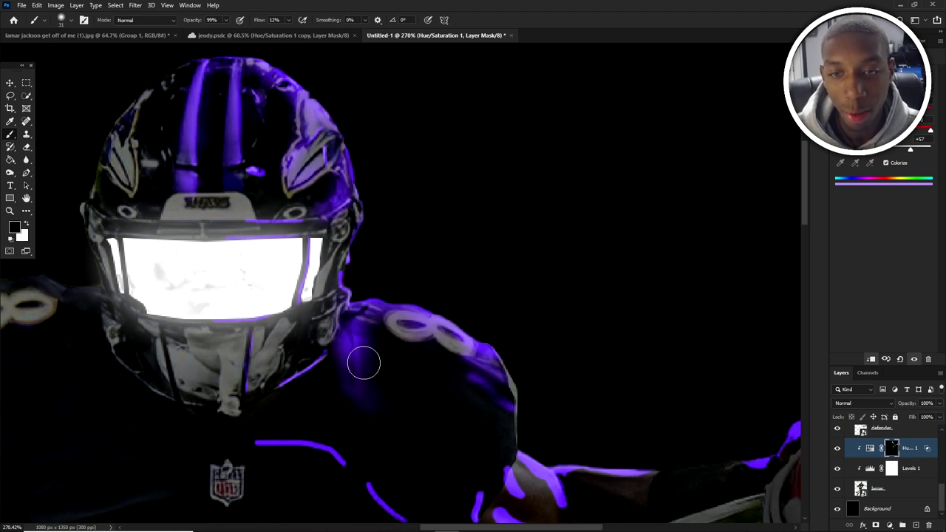
- Soften the remaining purple streaks across the jersey and outstretched arm, using the Blur tool, and switch to the Move tool
scroll(341, 377, down, 7)
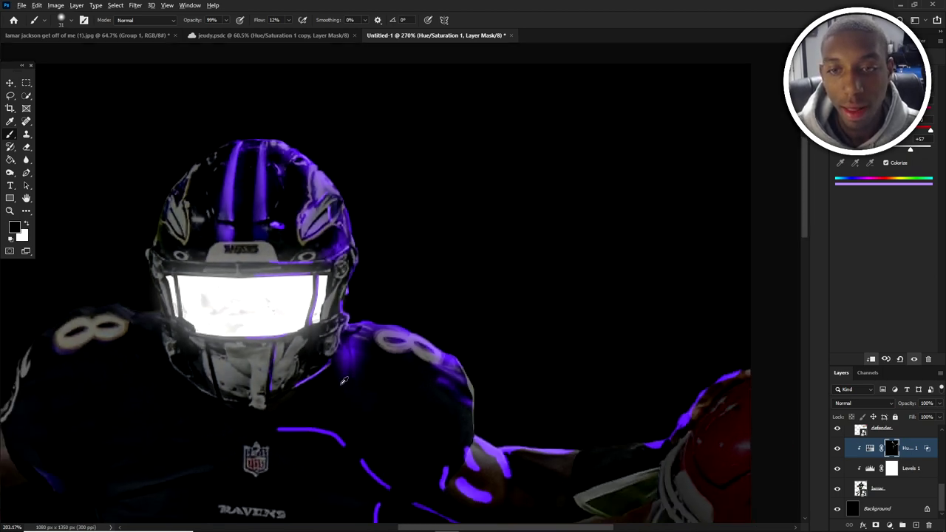
scroll(308, 362, up, 7)
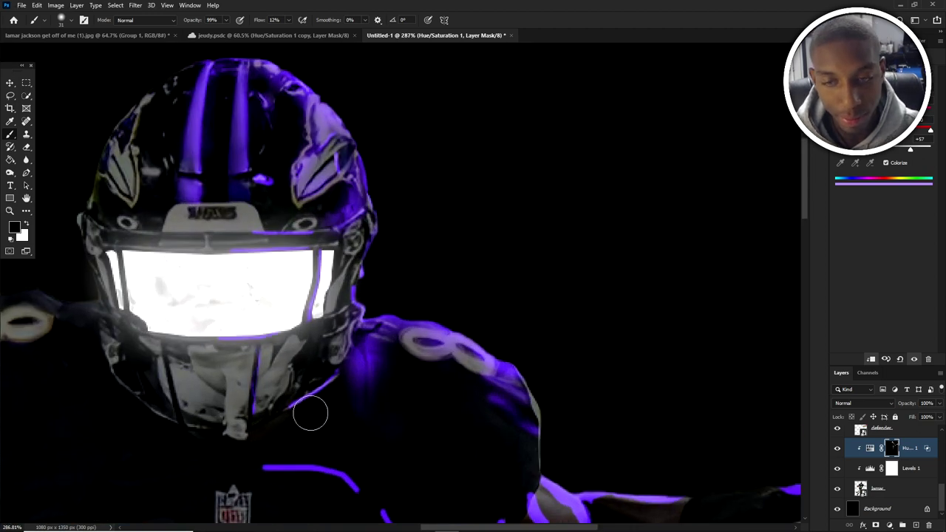
key(r)
scroll(467, 167, down, 7)
scroll(382, 129, up, 2)
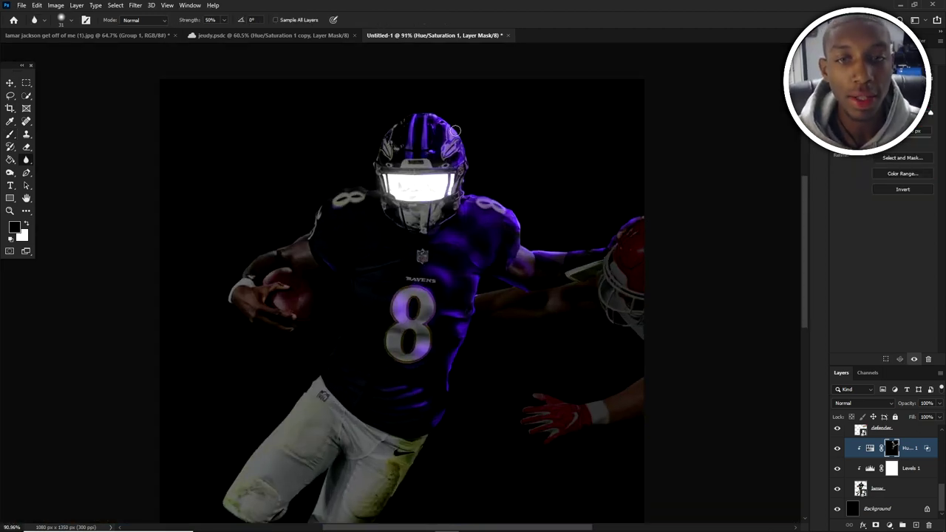
key(v)
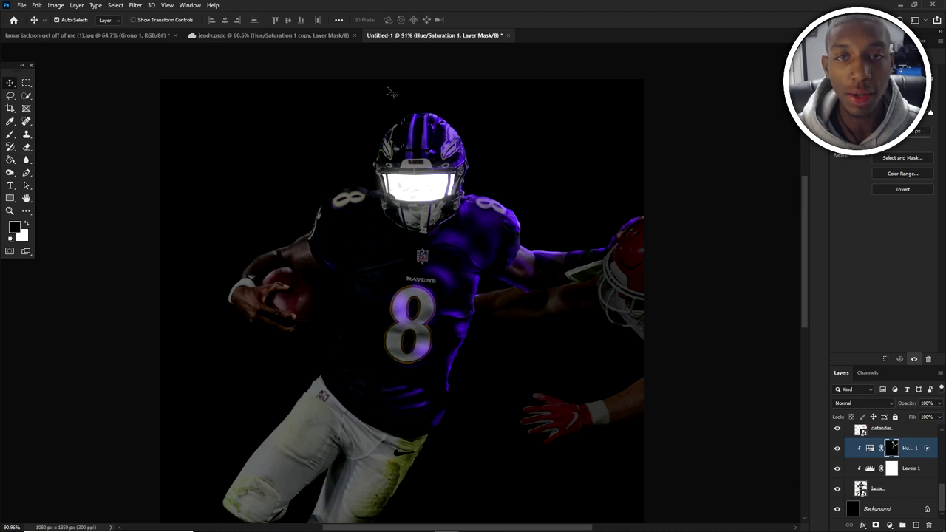
- Compare the player with and without the Hue/Saturation 1 purple lighting by toggling that layer's visibility
scroll(439, 179, up, 2)
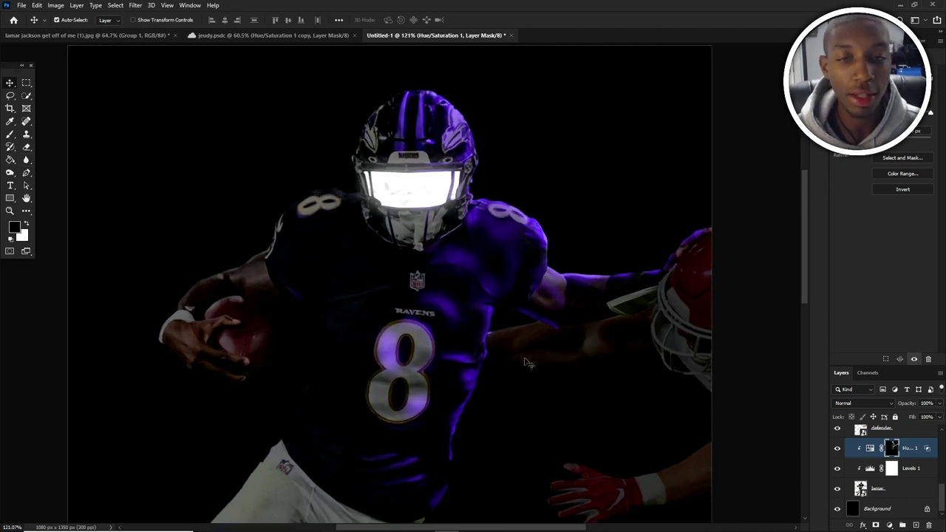
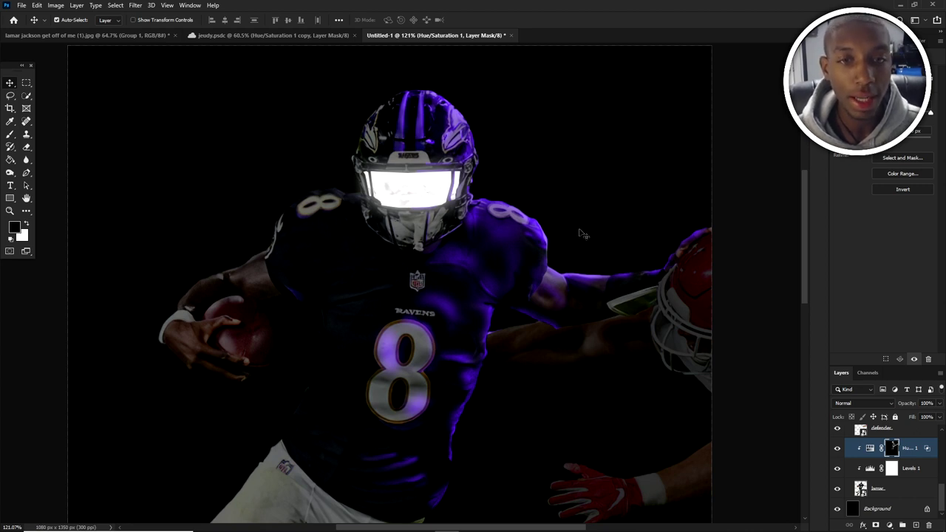
click(837, 451)
click(837, 451)
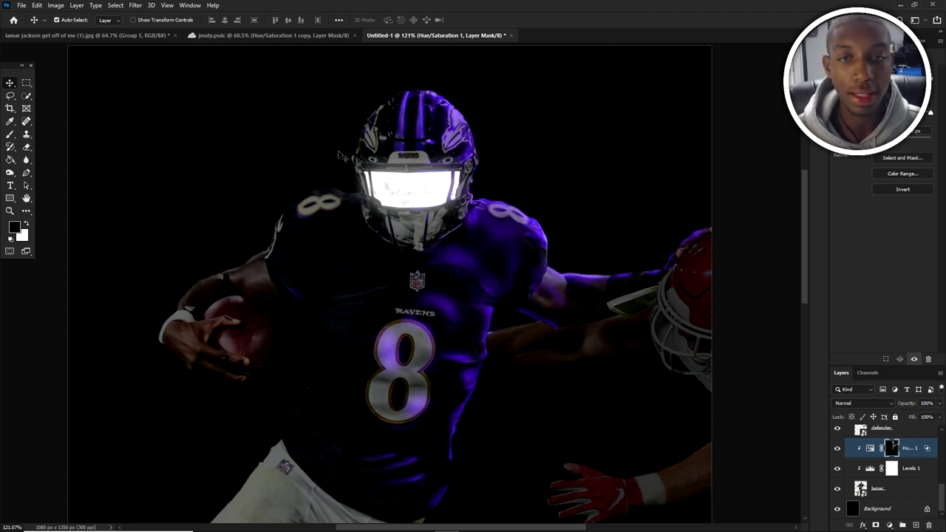
scroll(357, 161, down, 3)
scroll(403, 185, up, 2)
click(838, 449)
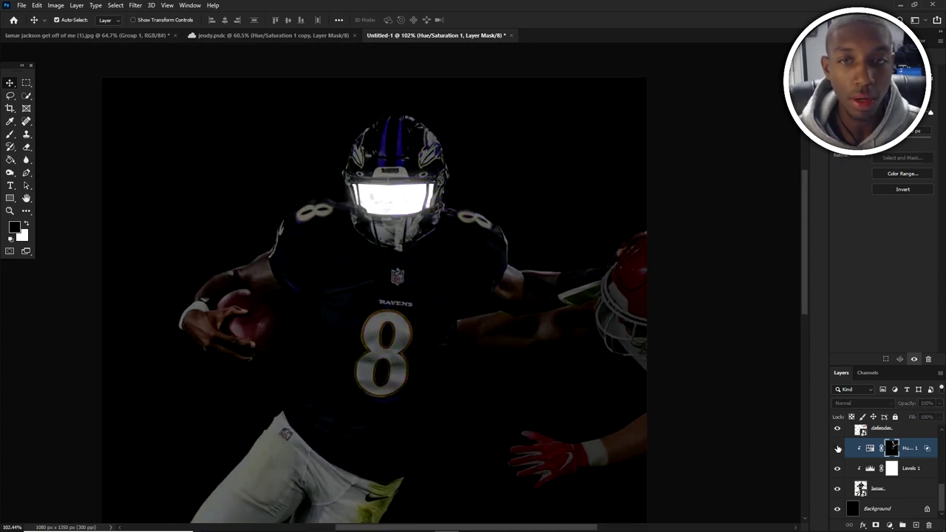
click(838, 449)
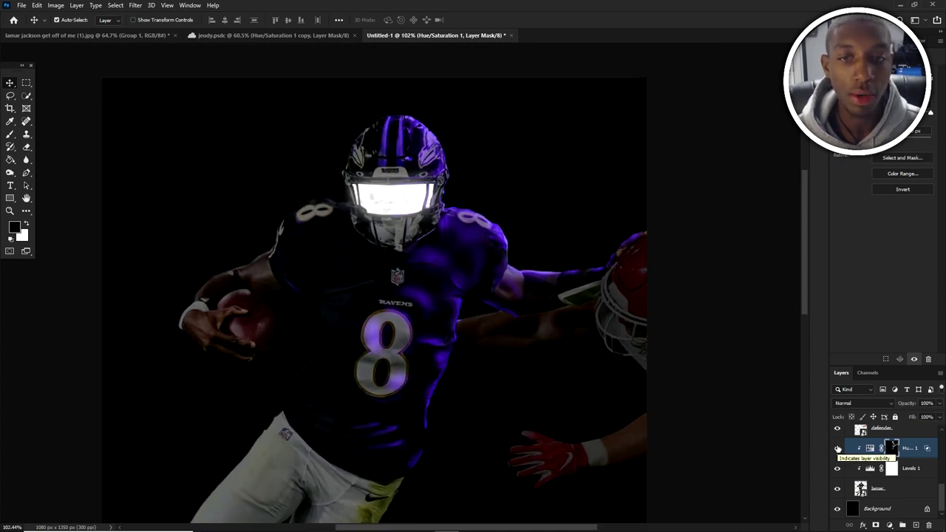
scroll(331, 301, down, 2)
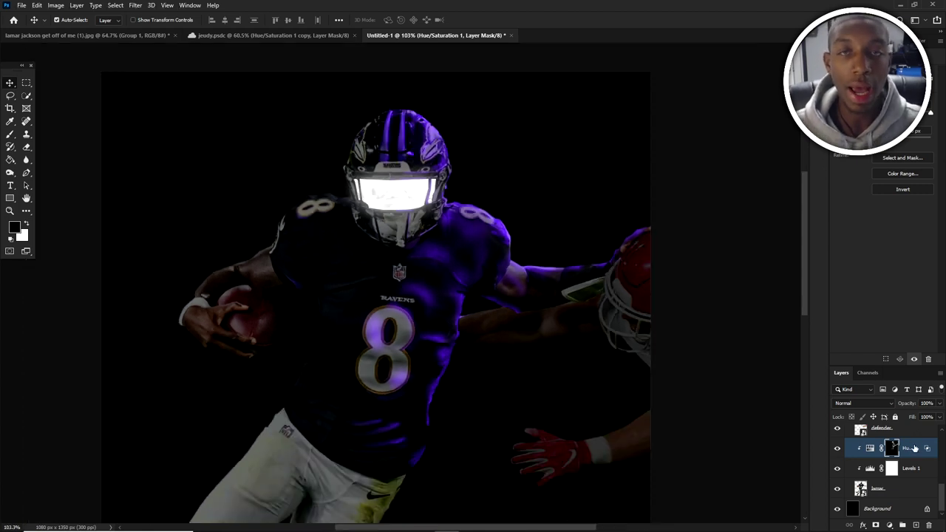
- Raise the Lightness of the colorized Hue/Saturation 1 adjustment to +64
click(915, 449)
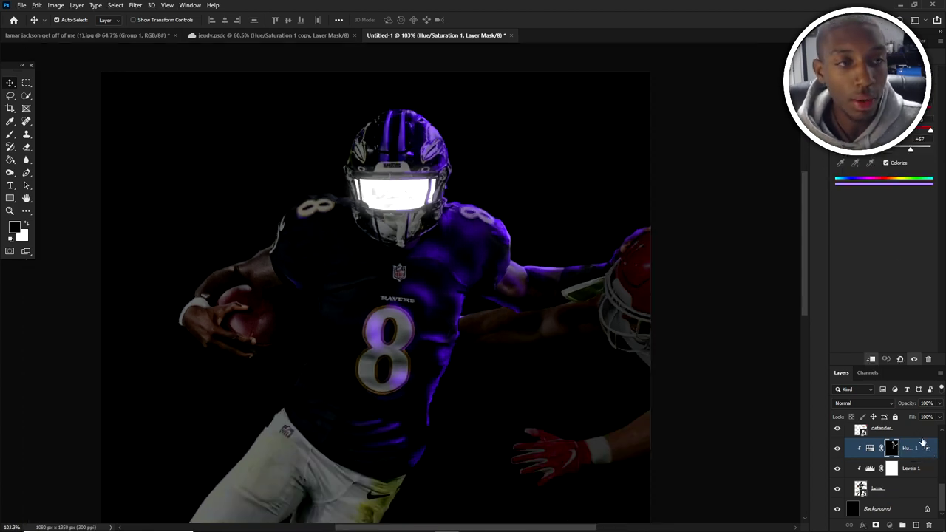
drag(910, 152, 915, 152)
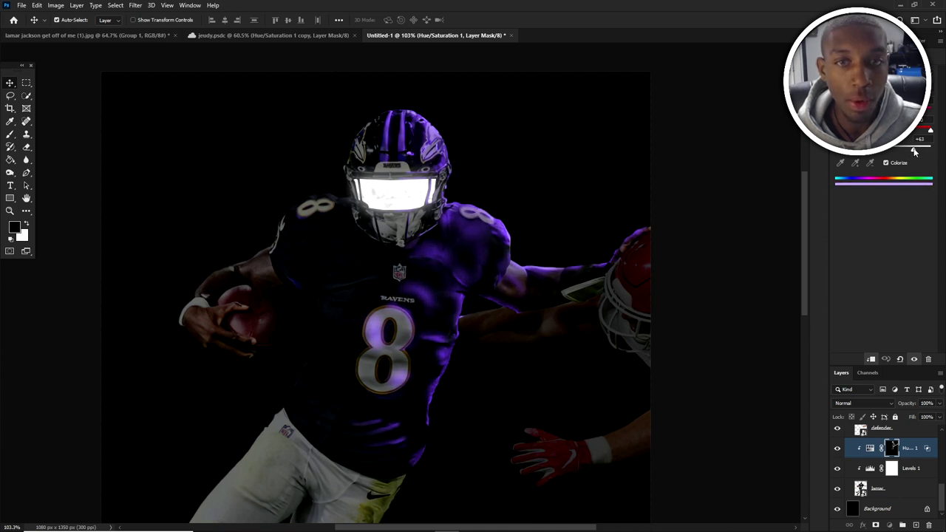
scroll(461, 154, down, 2)
scroll(399, 158, up, 3)
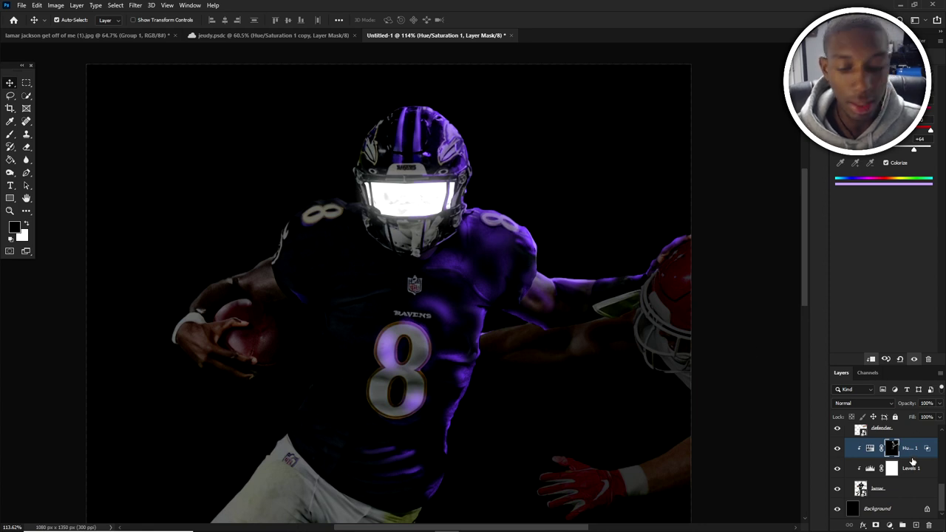
- Duplicate the Hue/Saturation 1 layer, clip the copy to the player, and delete the copy's layer mask
key(ctrl+j)
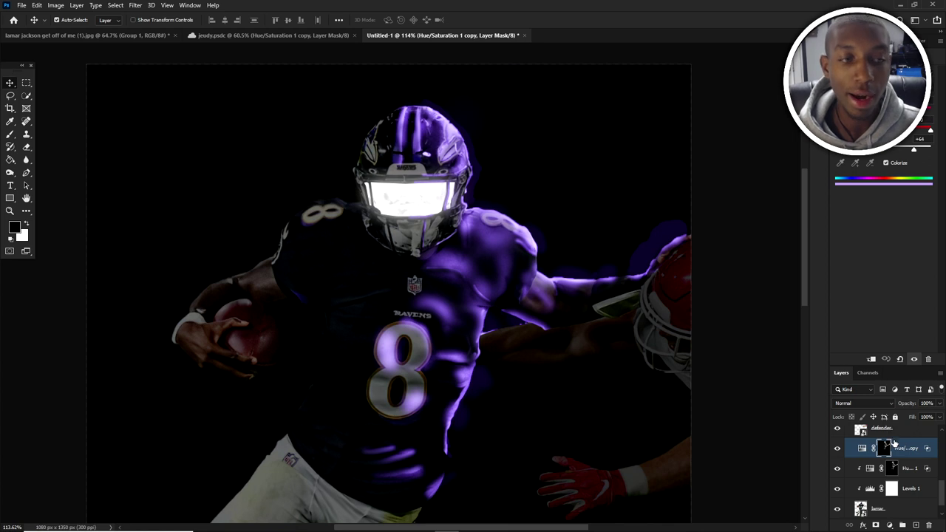
alt+click(907, 456)
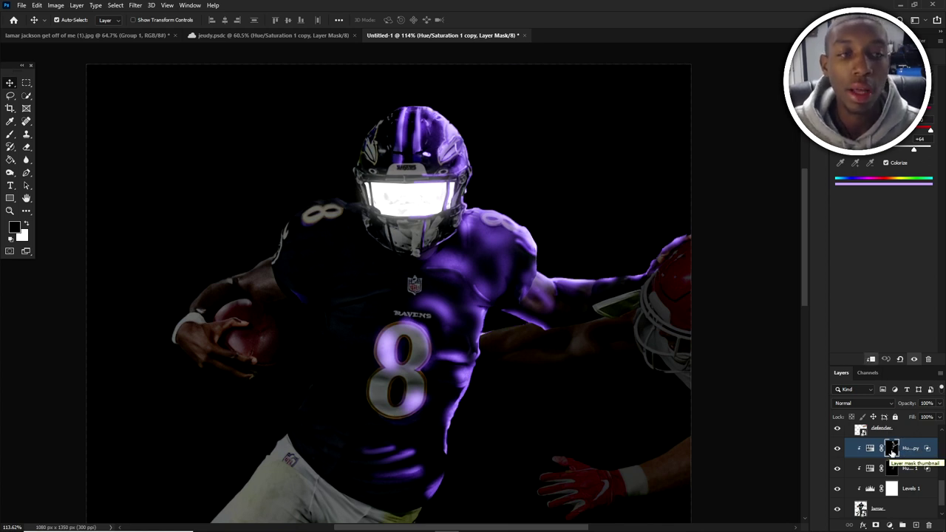
right_click(892, 449)
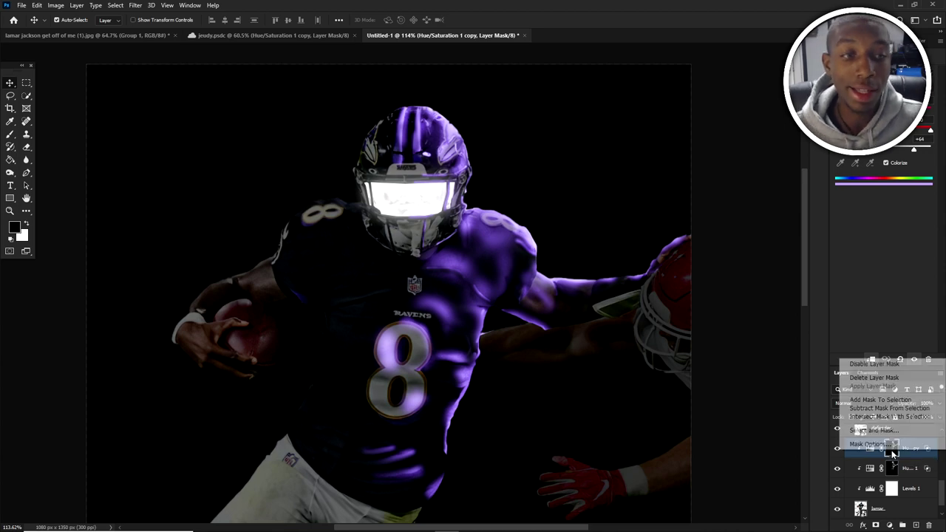
click(875, 378)
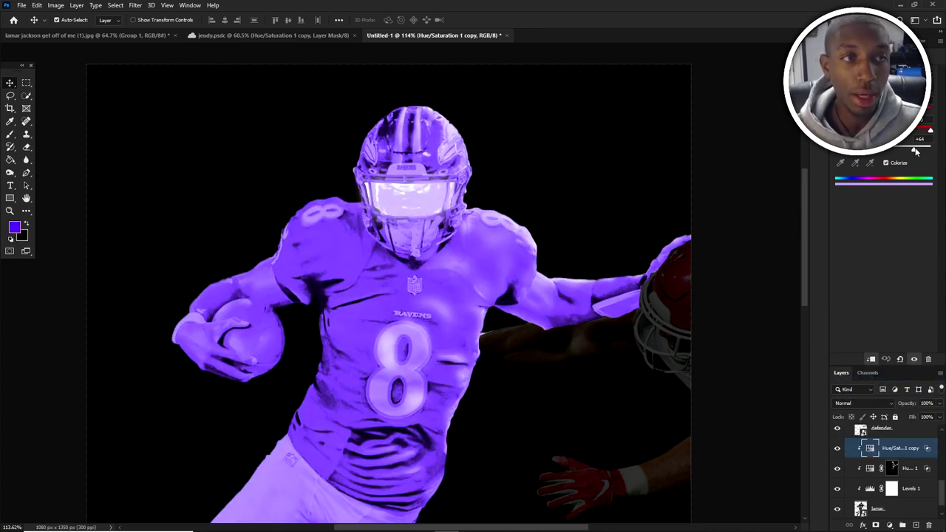
- Set the copied Hue/Saturation layer's Lightness to +27 and give it a new layer mask inverted to black
drag(912, 146, 896, 147)
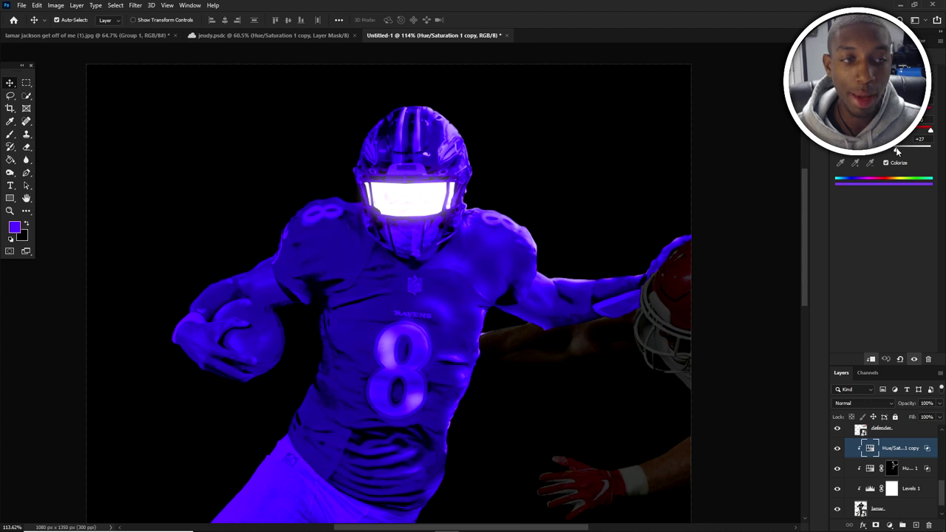
click(876, 524)
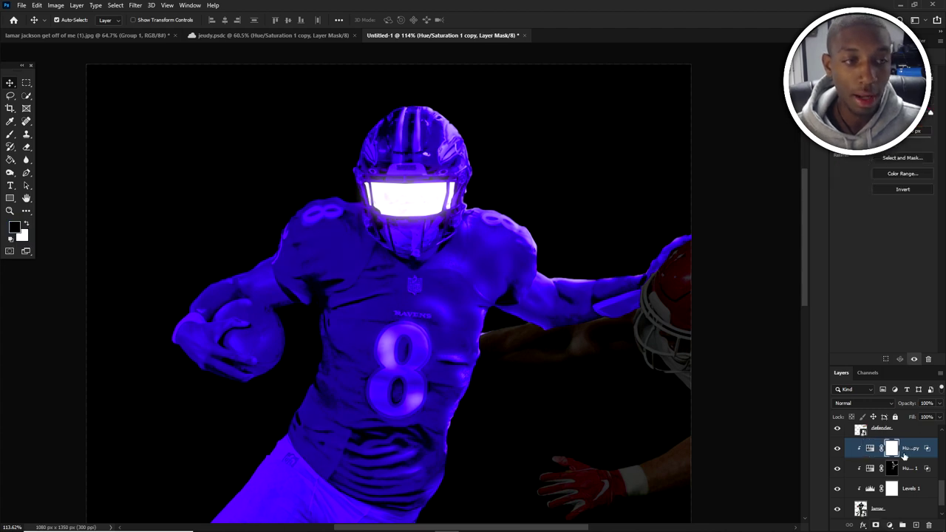
key(ctrl+i)
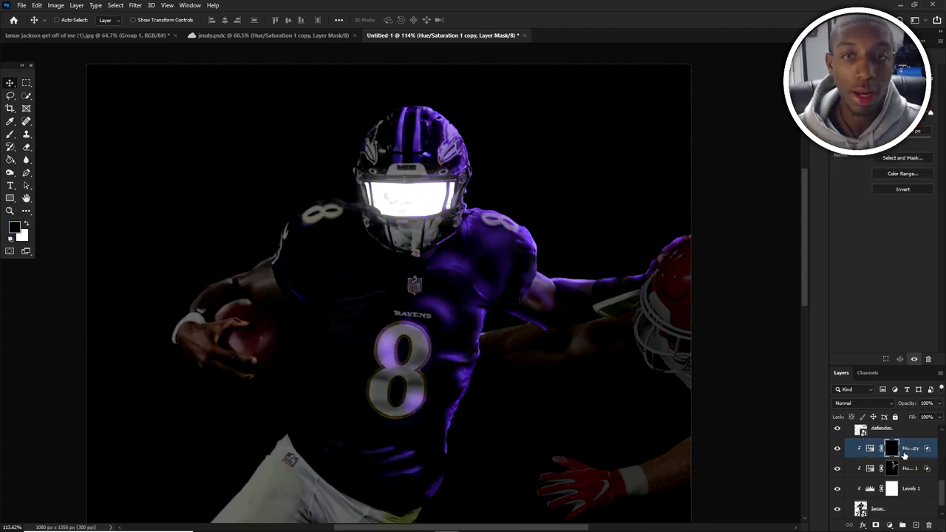
- Brush a soft, darker purple glow from the helmet down to the chest with white at 16% flow
key(b)
key(x)
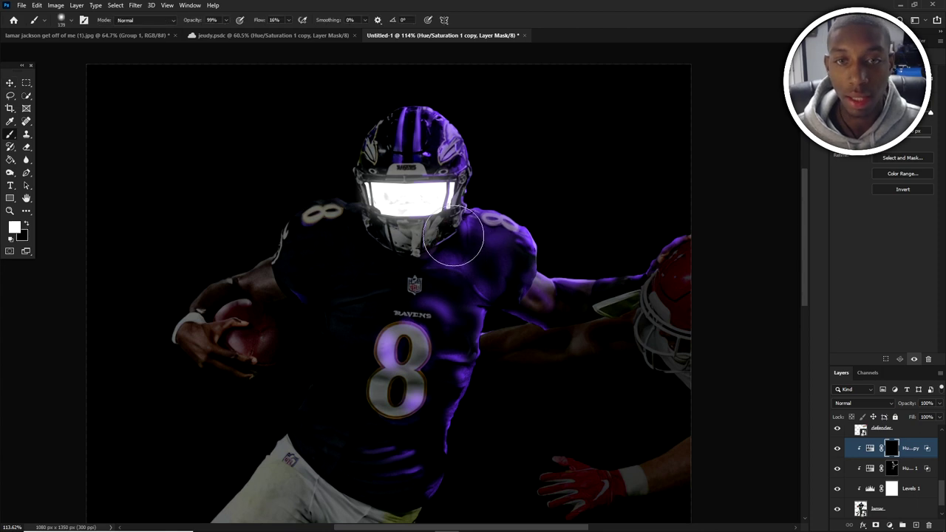
mouse_move(418, 116)
mouse_down()
mouse_move(427, 155)
mouse_move(405, 137)
mouse_move(456, 182)
mouse_move(452, 229)
mouse_move(465, 253)
mouse_move(515, 245)
mouse_move(543, 274)
mouse_move(470, 230)
mouse_move(534, 262)
mouse_move(456, 242)
mouse_up()
- Paint thin purple streaks along the chest folds on the ball-carrying side using a small white brush
alt+right_click(392, 275)
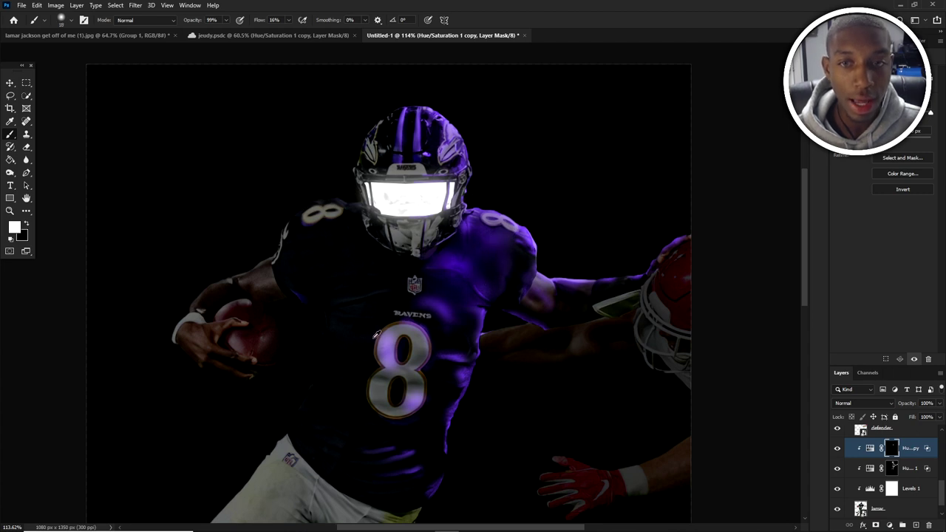
scroll(372, 334, up, 4)
alt+right_click(361, 294)
alt+right_click(373, 278)
drag(397, 257, 317, 272)
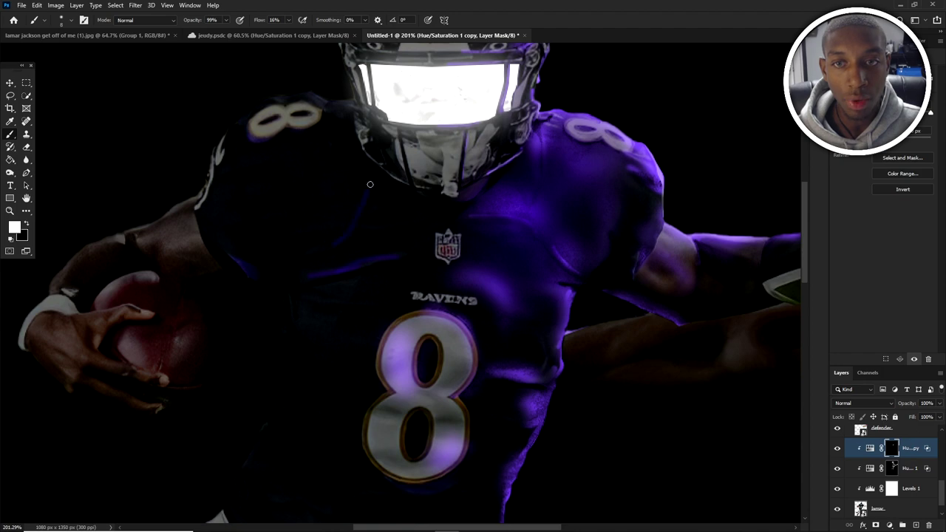
- Try to brush a soft purple patch below the chest fold beside the RAVENS lettering with a 21 px white brush
alt+right_click(332, 297)
drag(324, 296, 349, 297)
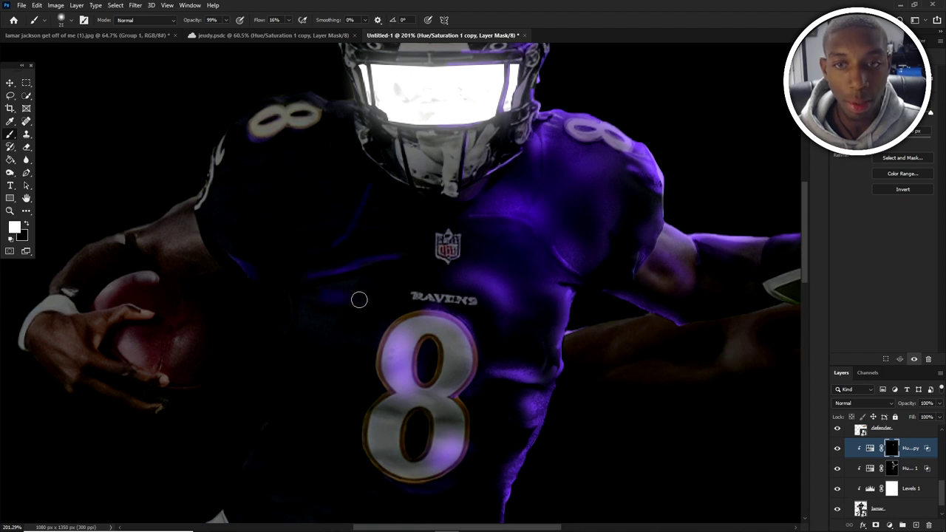
right_click(377, 308)
alt+right_click(363, 306)
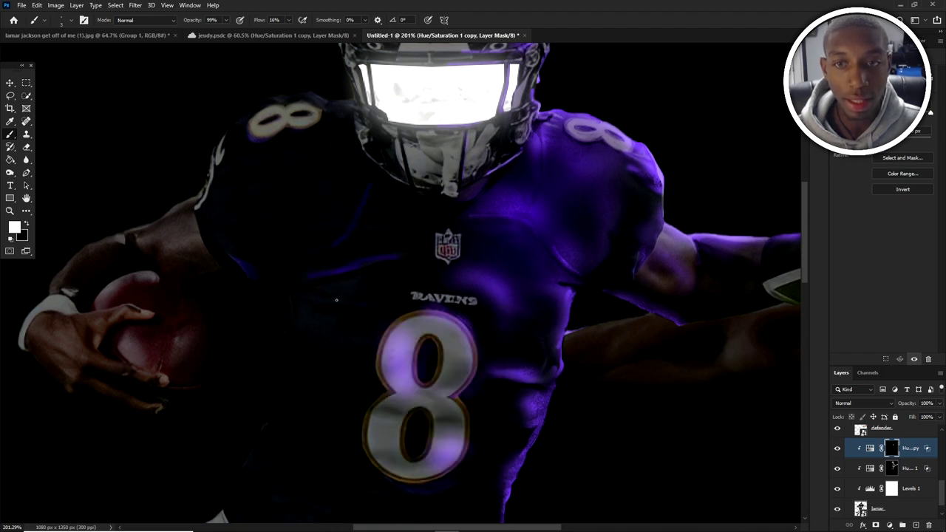
scroll(322, 294, down, 4)
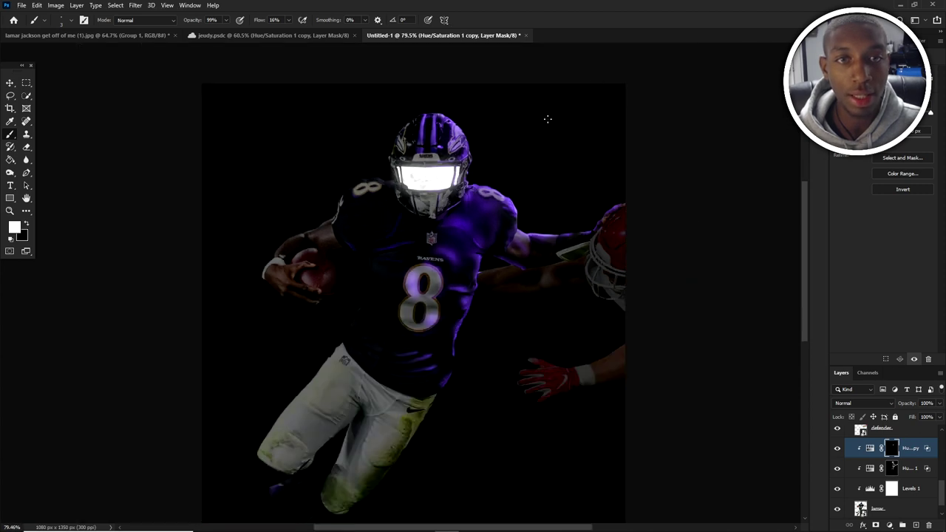
click(10, 96)
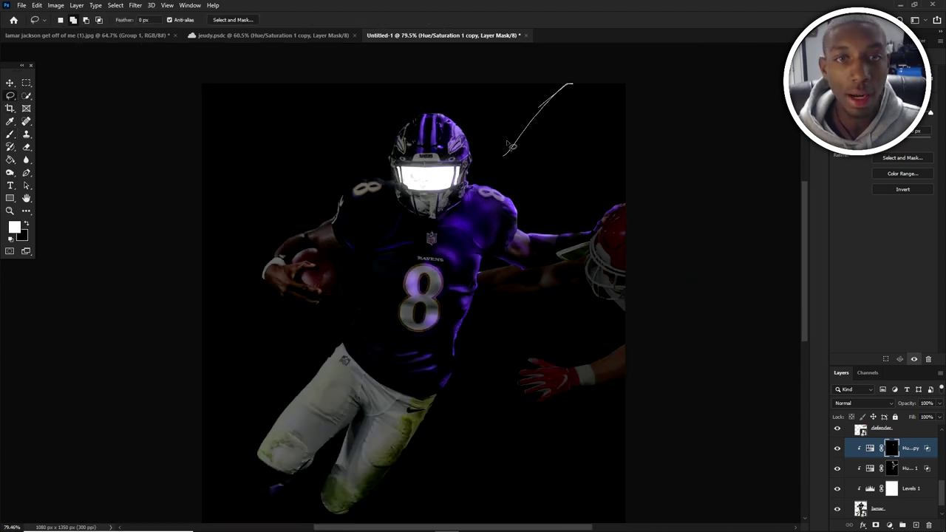
mouse_move(510, 146)
mouse_down()
mouse_move(571, 108)
mouse_move(504, 150)
mouse_move(611, 71)
mouse_move(616, 96)
mouse_move(486, 166)
mouse_move(558, 95)
mouse_move(597, 108)
mouse_move(575, 83)
mouse_move(563, 124)
mouse_move(586, 146)
mouse_up()
key(ctrl+d)
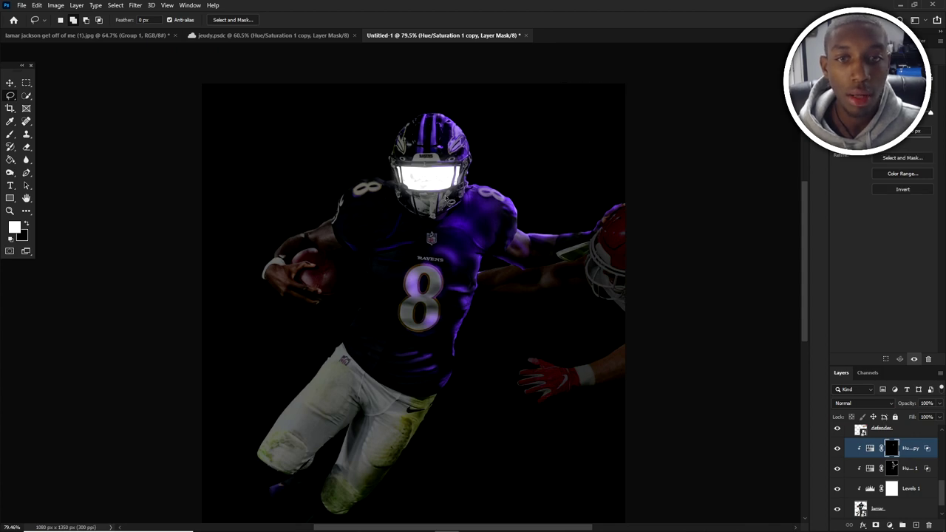
- Paint thin purple highlights along the shoulder and sleeve folds on the ball-carrying side with a small white brush
scroll(408, 218, up, 5)
key(b)
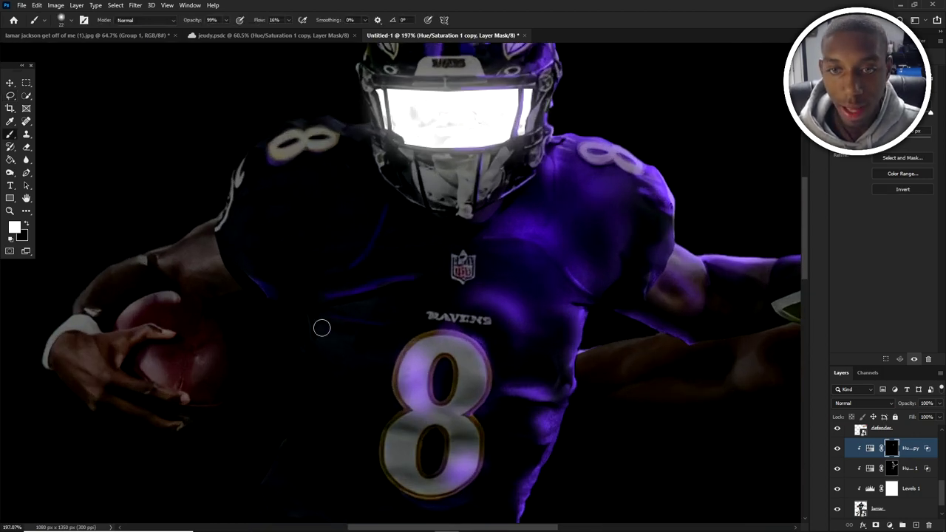
scroll(317, 267, up, 1)
drag(331, 260, 303, 260)
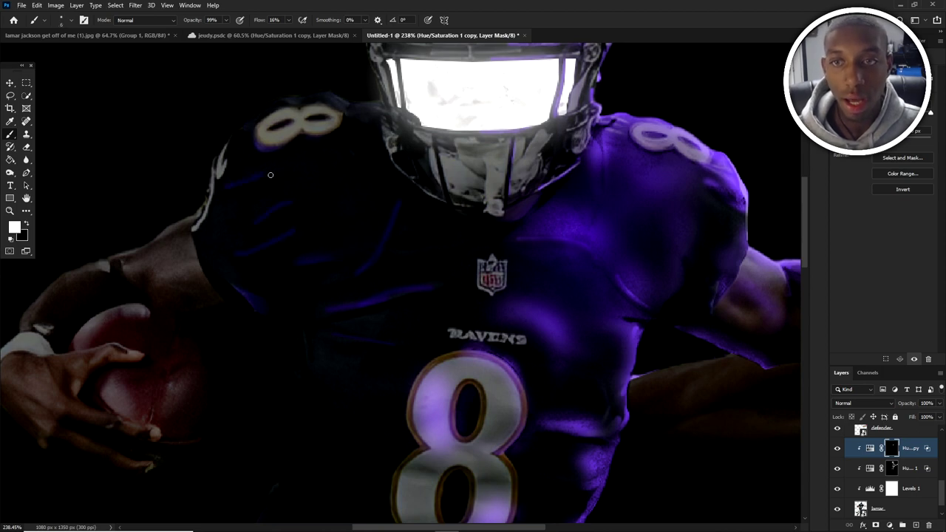
- Enlarge the white brush to 69 px and spread soft purple over the jersey between the number and its lit edge
key(])
key(])
key(])
key(])
key(])
key(])
scroll(318, 384, down, 2)
drag(315, 370, 353, 380)
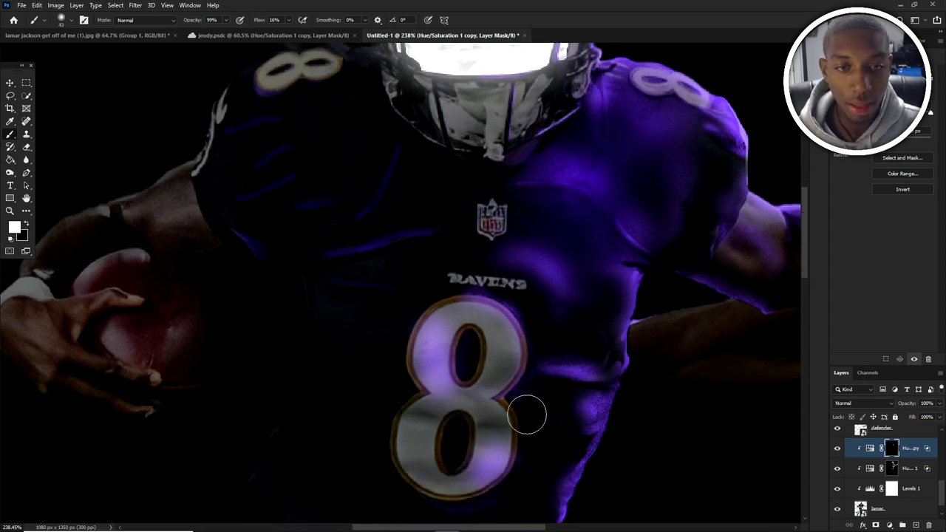
drag(526, 416, 566, 423)
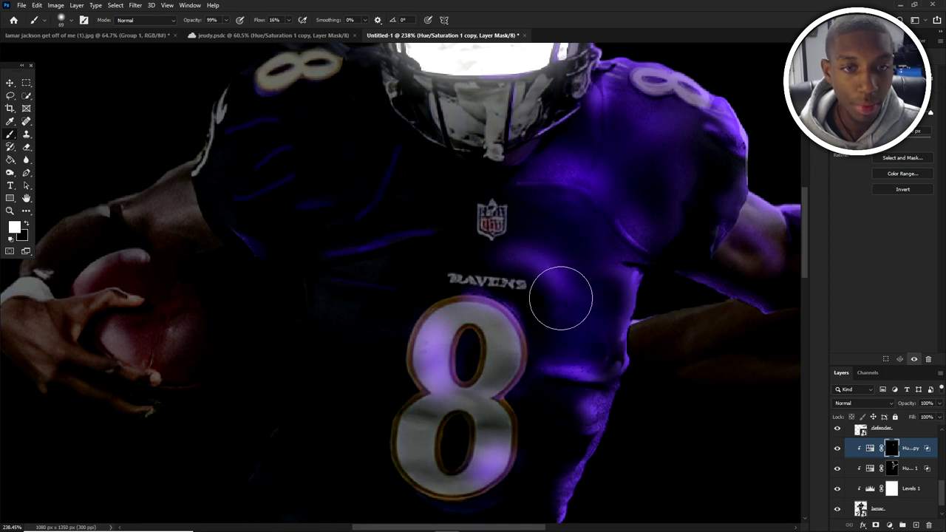
- Blend the purple glow around the NFL shield and RAVENS lettering, alternating black and white on the mask
key(x)
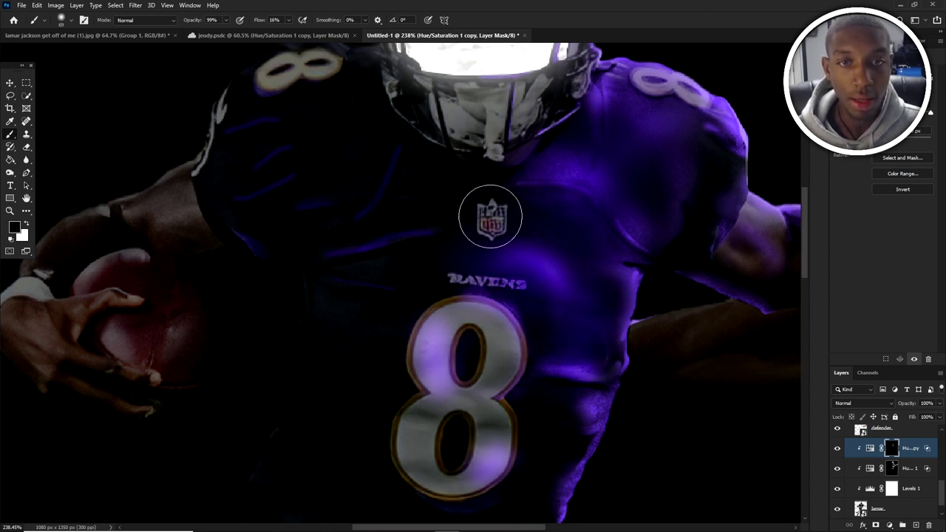
key(x)
key(x)
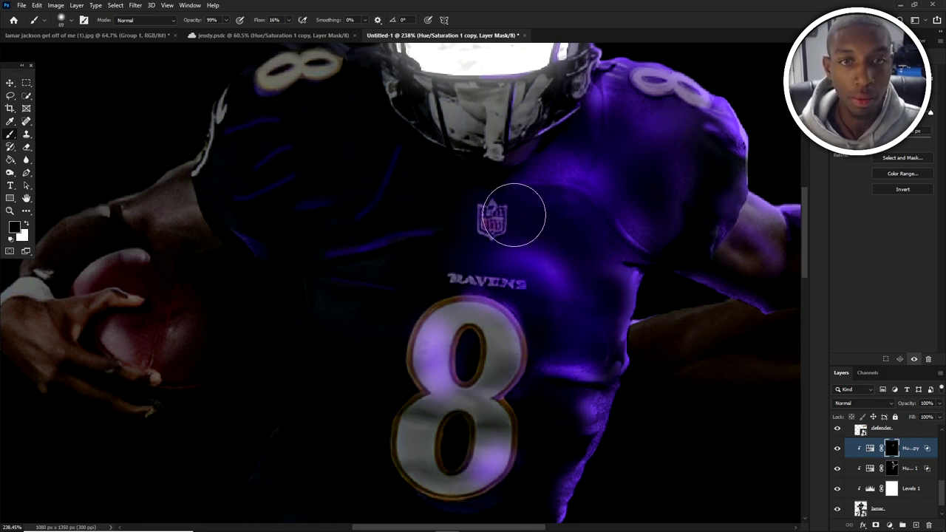
key(x)
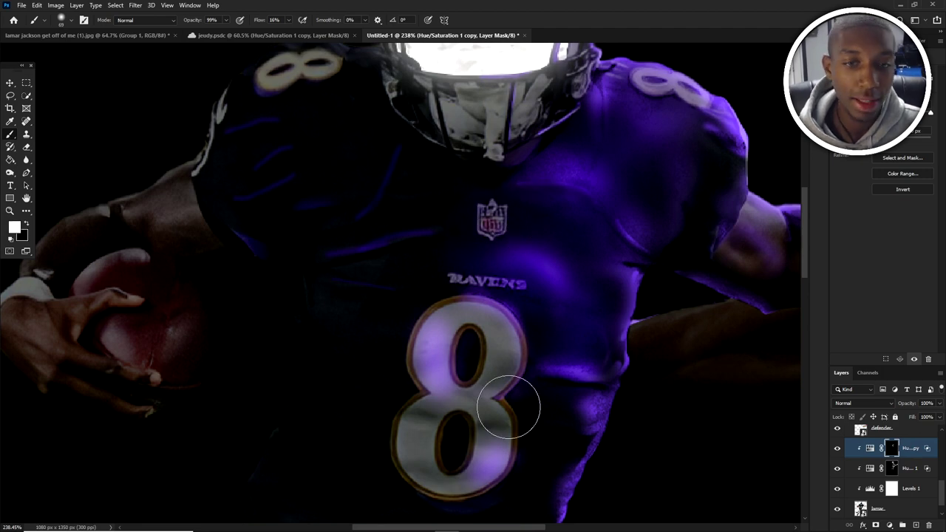
key(x)
- Brush soft purple onto the folds along the lower jersey above the waistband with a 30 px brush
scroll(511, 426, down, 7)
scroll(529, 444, up, 5)
scroll(555, 445, up, 1)
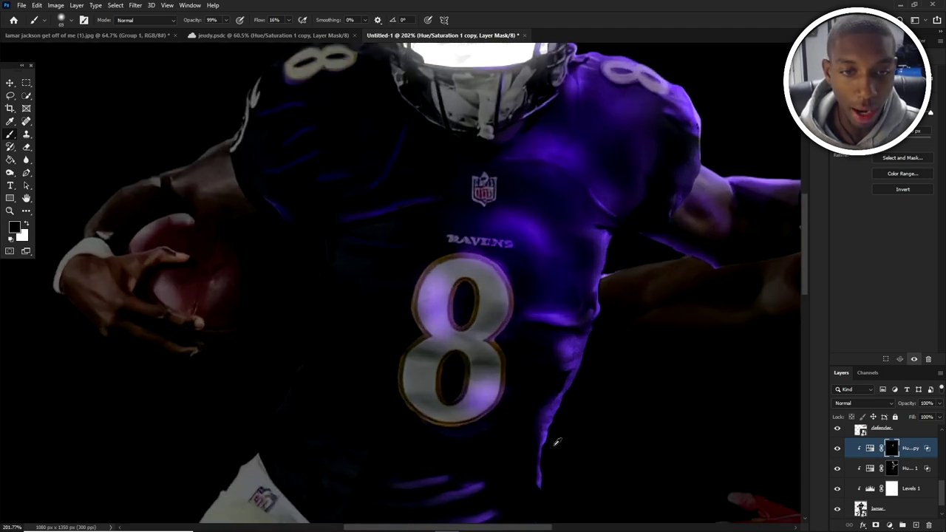
key(x)
scroll(545, 395, up, 2)
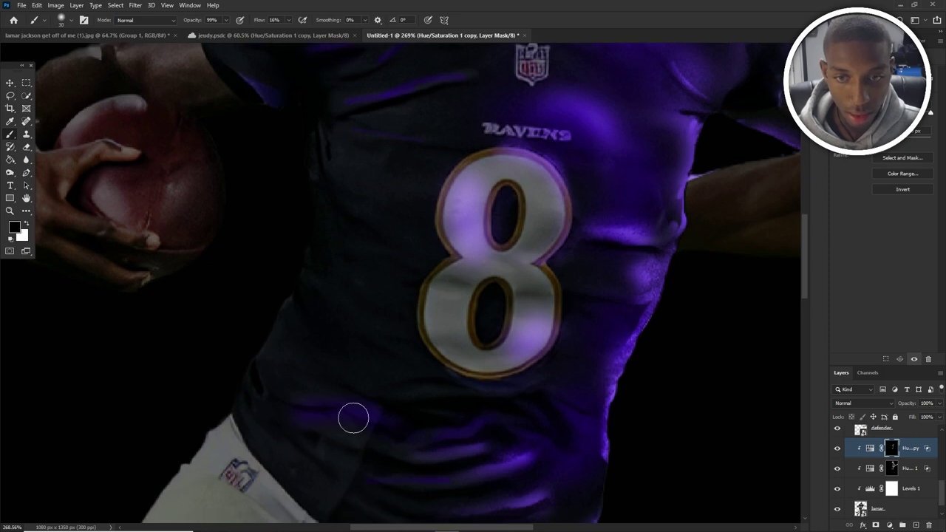
scroll(352, 416, down, 4)
drag(401, 361, 377, 385)
- Spread a faint purple tint across the number and jersey front toward the ball-carrying shoulder, resizing the soft brush
key(x)
key(bracketright)
key(bracketright)
key(bracketright)
key(bracketright)
key(bracketright)
key(bracketleft)
key(bracketleft)
key(bracketleft)
key(bracketleft)
key(bracketleft)
mouse_move(365, 420)
mouse_down()
mouse_move(329, 305)
mouse_move(256, 203)
mouse_up()
- Brush a faint purple glow along the football's edge facing the body, using a soft white brush at 5% flow
key(x)
key(bracketright)
key(bracketright)
key(bracketright)
key(bracketright)
key(bracketright)
key(bracketright)
key(bracketright)
key(bracketright)
key(bracketright)
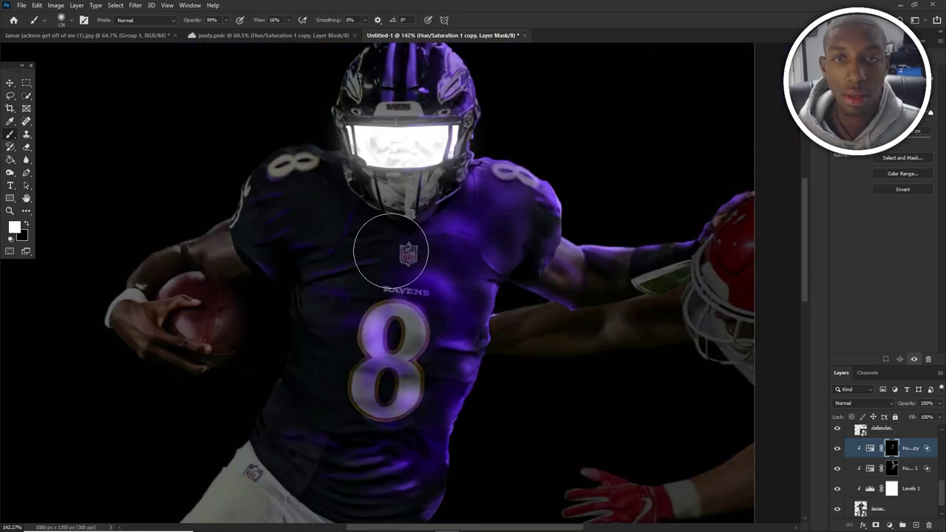
scroll(180, 351, up, 4)
key(bracketleft)
key(bracketleft)
drag(247, 325, 234, 375)
key(x)
scroll(148, 325, down, 5)
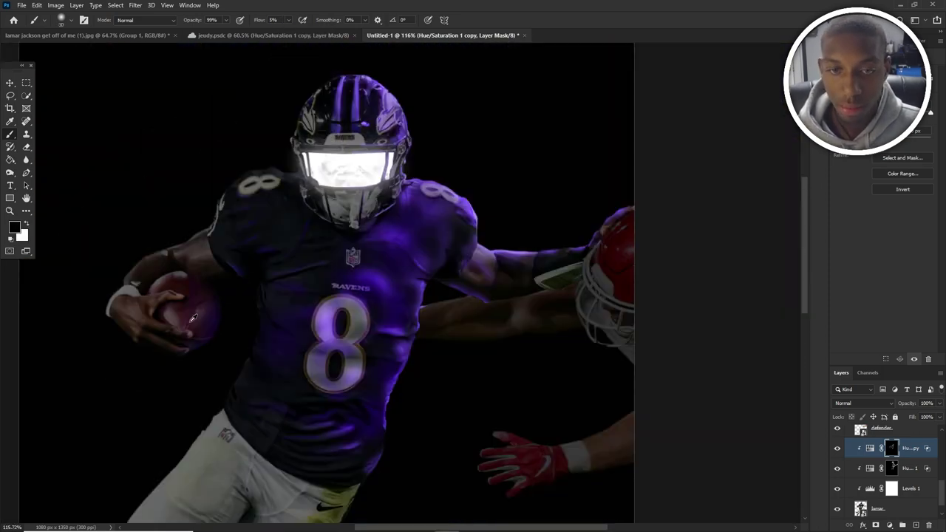
- Target the Hue/Saturation 1 layer's mask with a small white brush at 100% flow
key(bracketleft)
key(bracketleft)
key(bracketleft)
key(bracketleft)
key(bracketleft)
key(bracketleft)
key(bracketleft)
key(shift+0)
key(shift+5)
scroll(310, 185, up, 5)
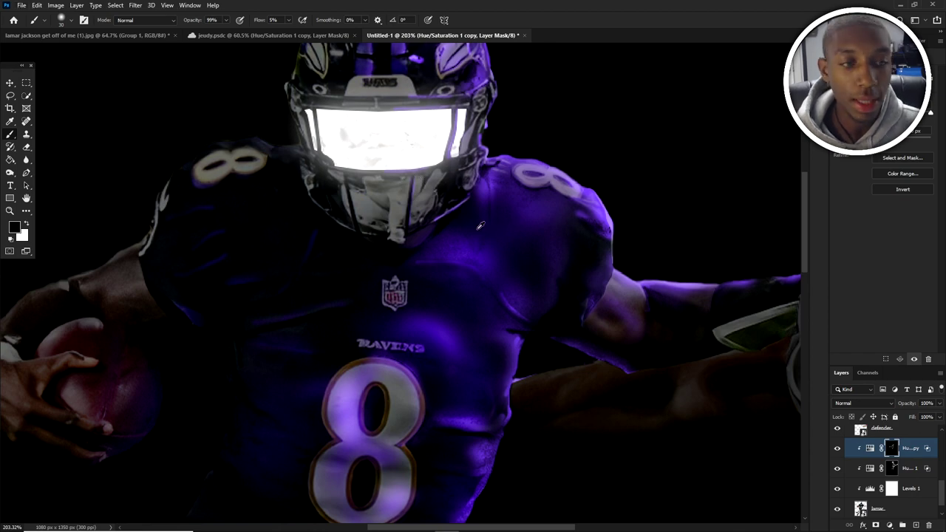
scroll(479, 226, up, 1)
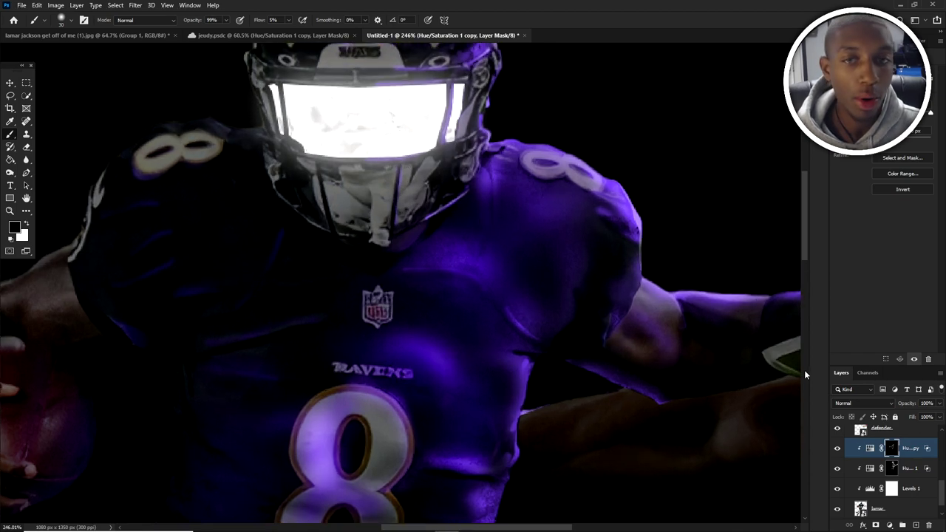
click(893, 468)
key(x)
scroll(348, 139, up, 2)
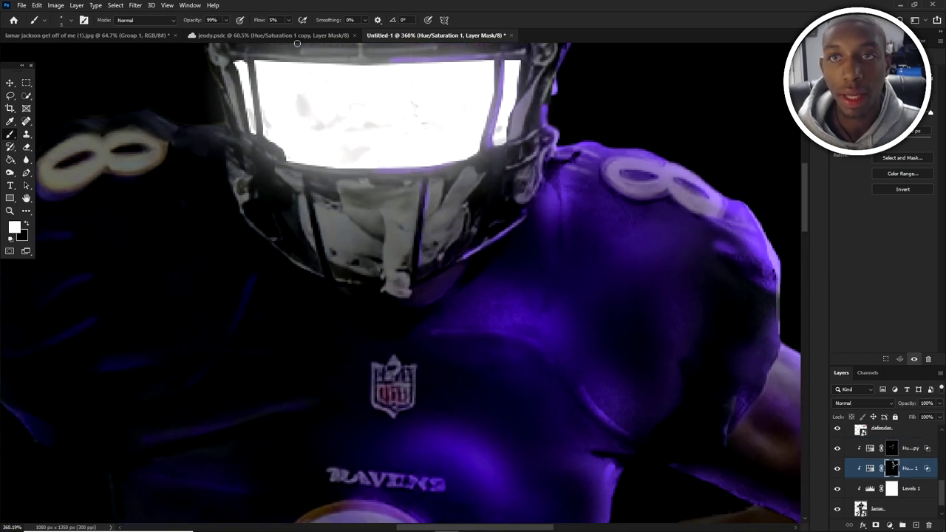
drag(285, 21, 321, 38)
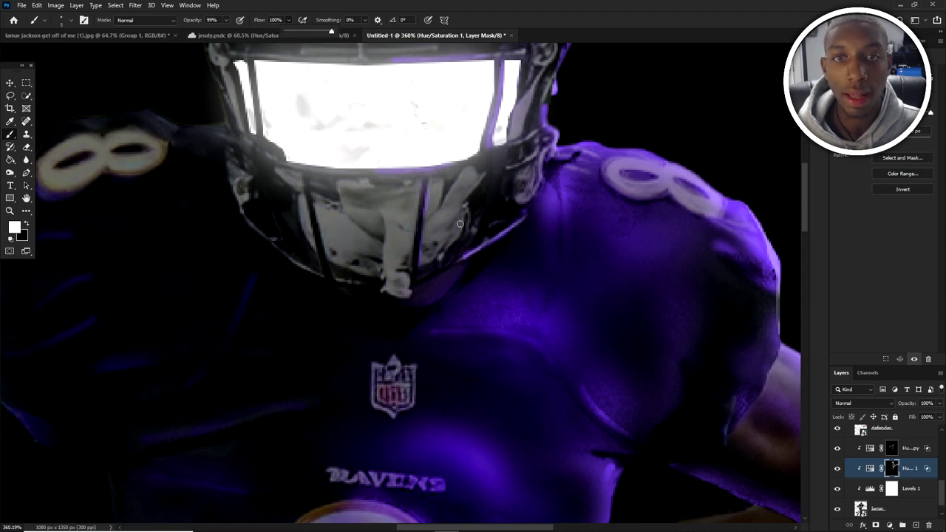
- Paint thin purple rim lines along the edges of the shapes behind the helmet's facemask bars
drag(458, 224, 465, 356)
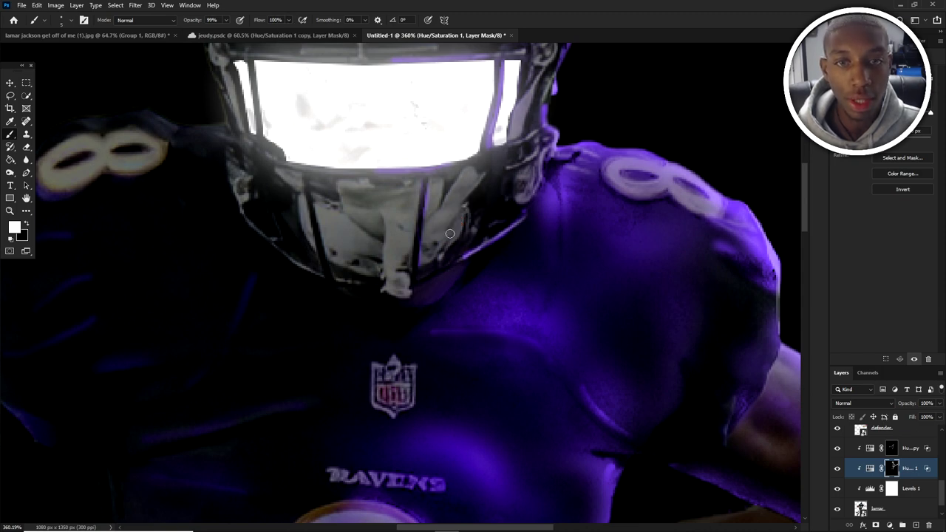
key(ctrl+z)
drag(465, 228, 453, 229)
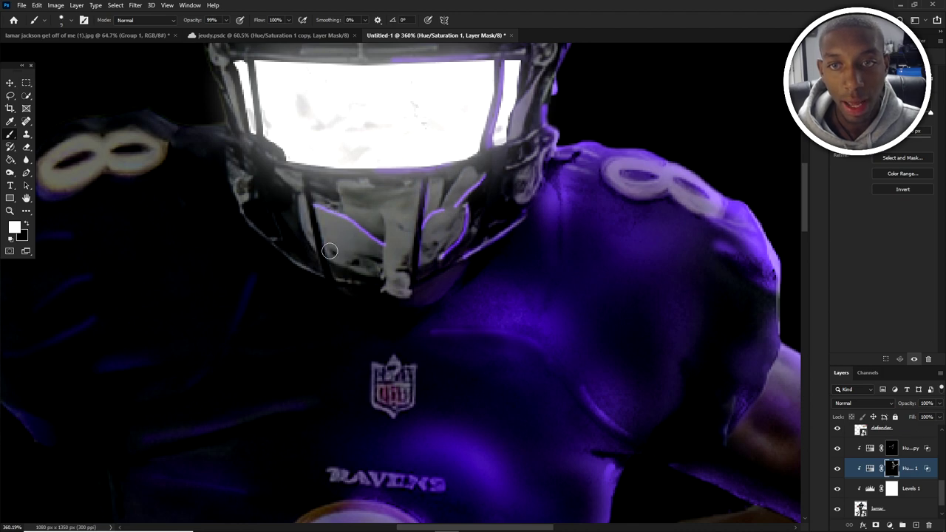
- Paint purple highlights along the lower chin edge and the central strip inside the facemask, reducing the brush size for finer lines
mouse_move(330, 250)
mouse_down()
mouse_move(372, 271)
mouse_move(334, 256)
mouse_up()
key(ctrl+z)
alt+right_click(373, 271)
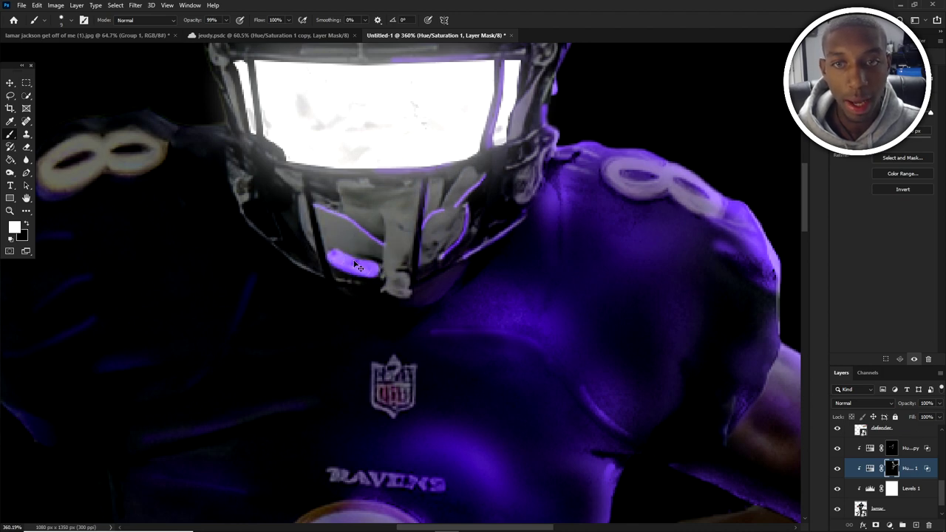
key(ctrl+z)
alt+right_click(382, 269)
drag(384, 274, 335, 256)
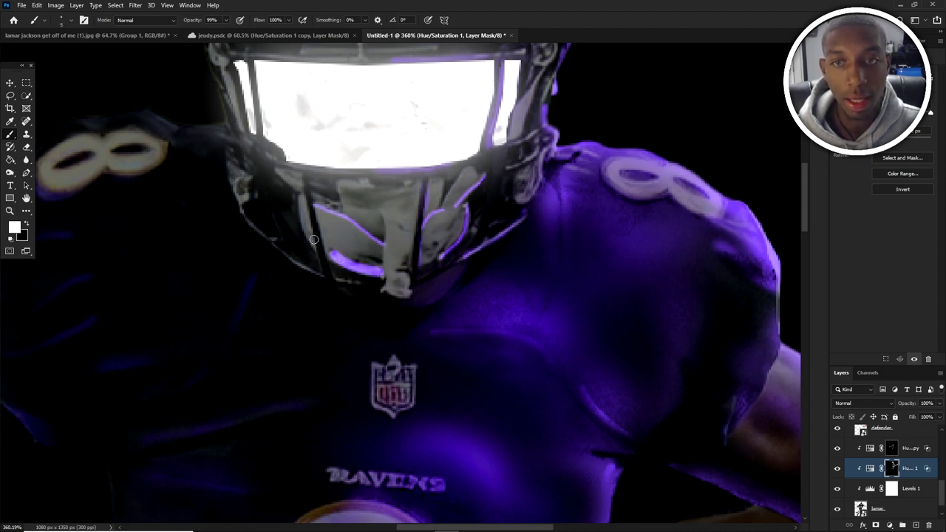
drag(304, 230, 299, 209)
key(ctrl+z)
alt+right_click(377, 213)
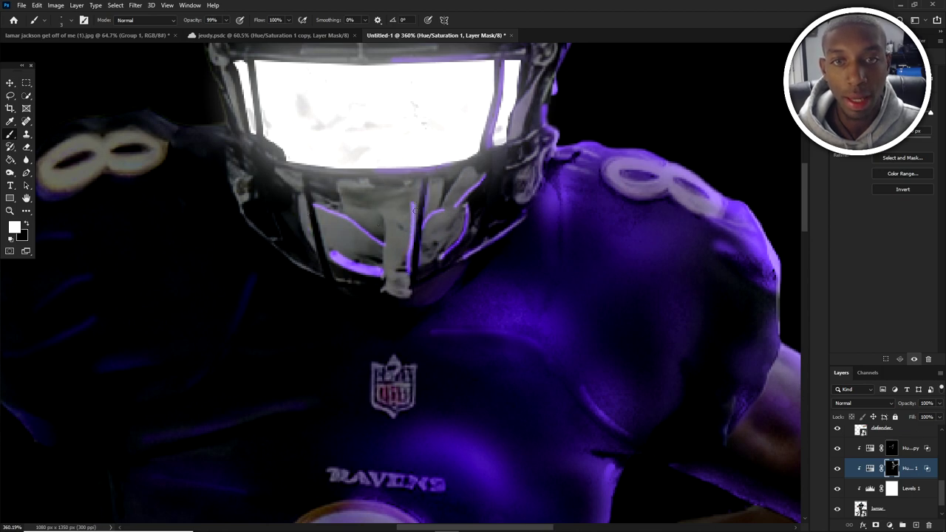
- Soften the purple lines inside the facemask with the Blur tool at 50% strength
click(27, 160)
alt+right_click(454, 188)
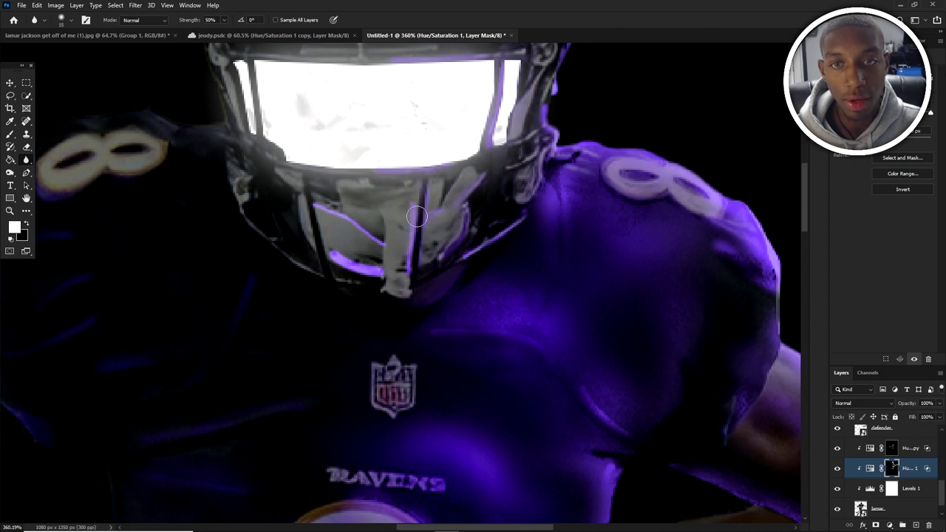
drag(346, 258, 329, 247)
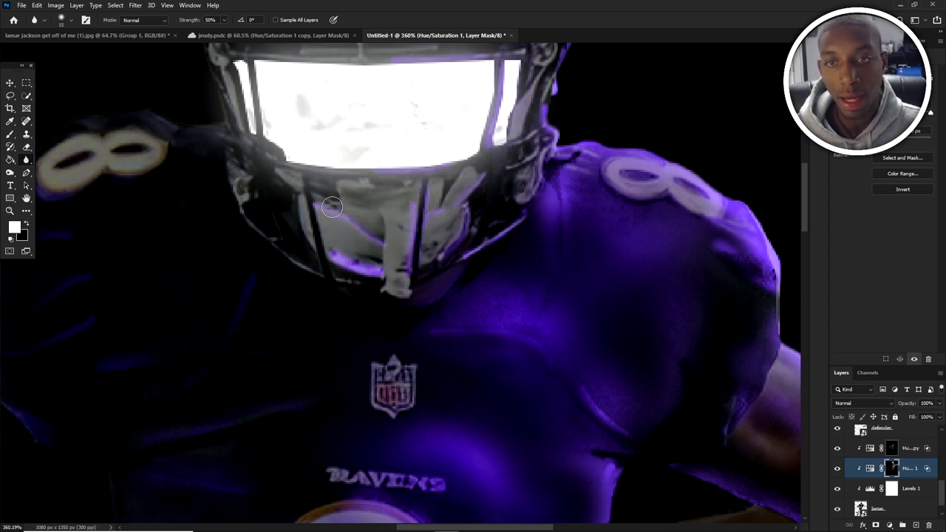
- Trim the excess purple around the chin on the mask with a black brush, enlarging and softening its tip
key(b)
key(x)
alt+right_click(346, 253)
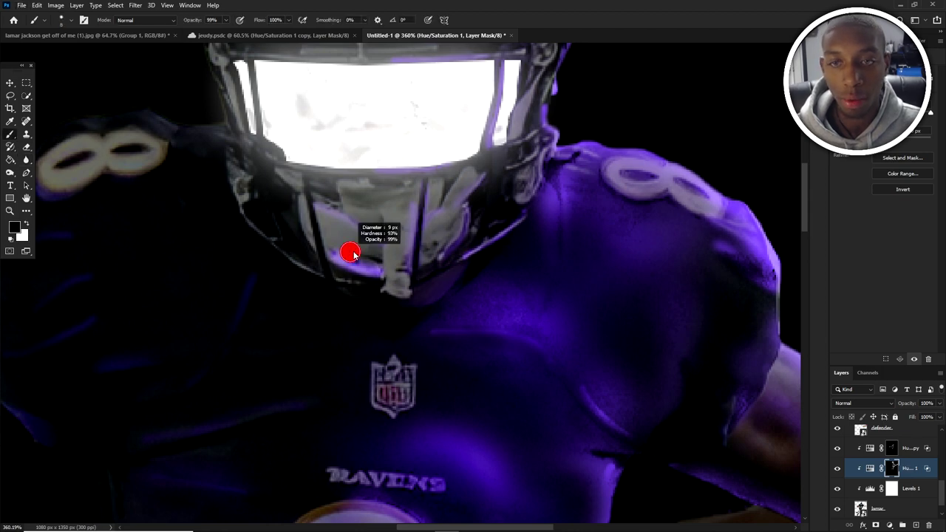
drag(324, 238, 367, 260)
key(ctrl+z)
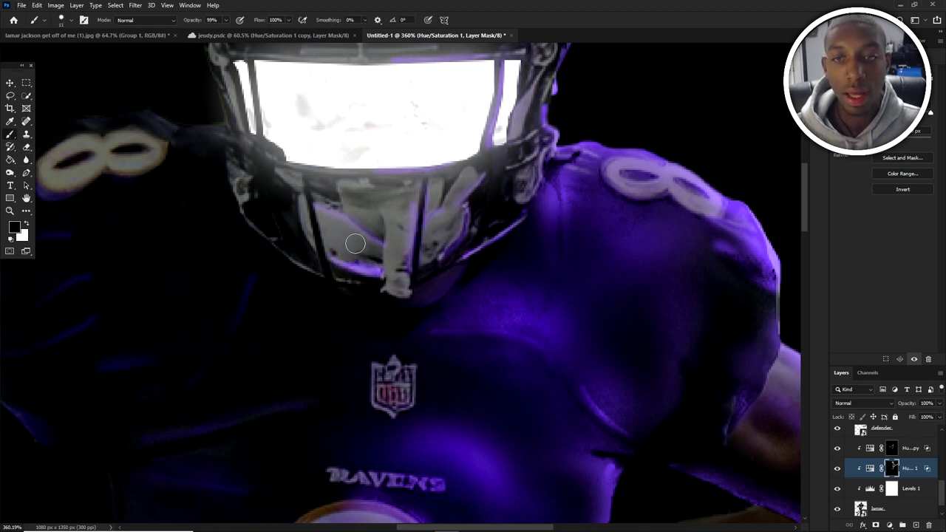
alt+right_click(356, 243)
alt+right_click(371, 297)
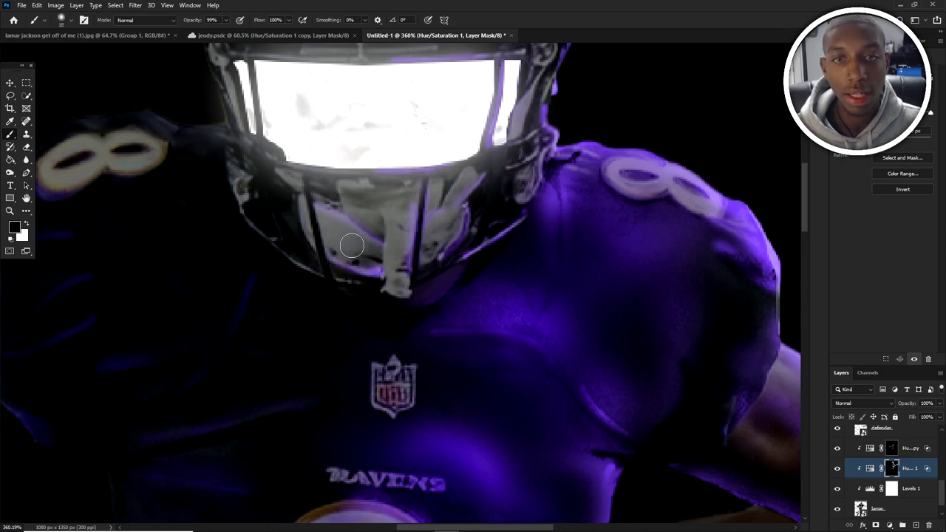
- Lower the brush flow to 23% and fade the purple lines on the chin with soft black
scroll(352, 245, down, 6)
scroll(393, 212, up, 6)
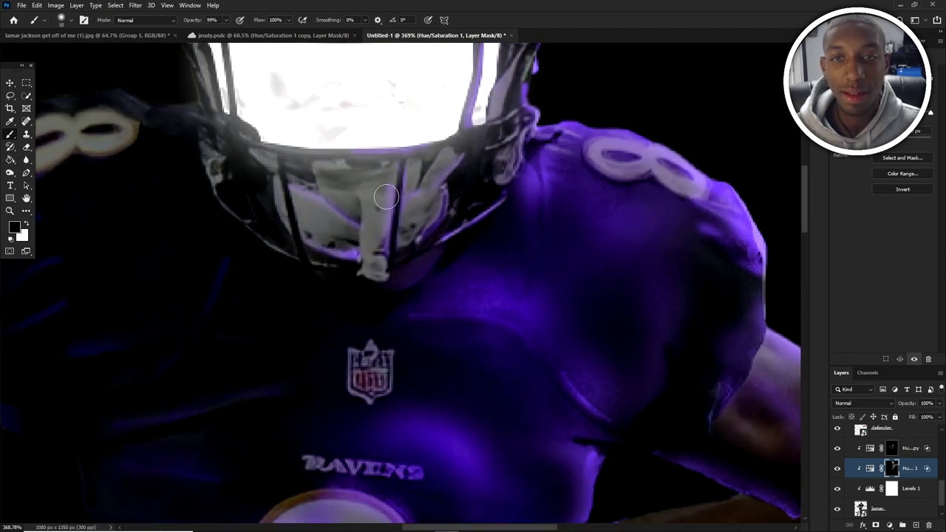
scroll(386, 197, down, 10)
scroll(378, 215, up, 10)
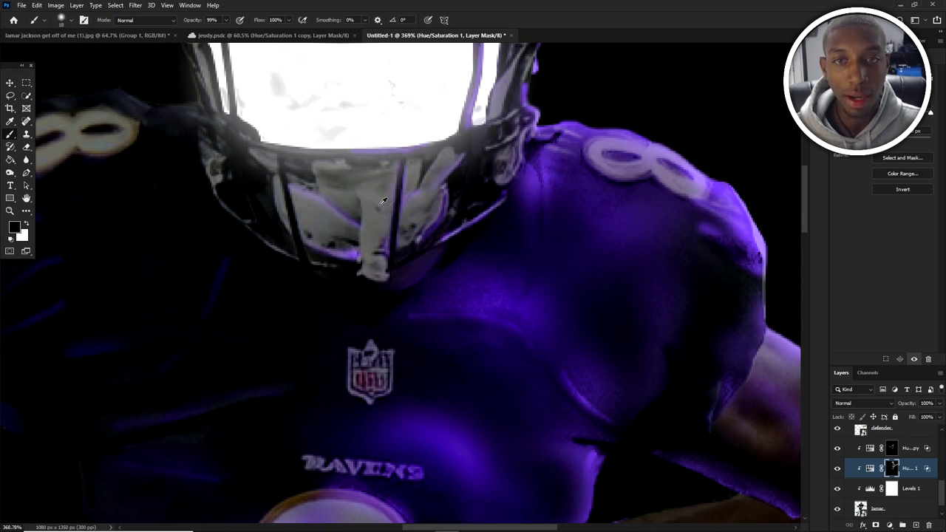
scroll(384, 201, down, 10)
scroll(346, 172, up, 8)
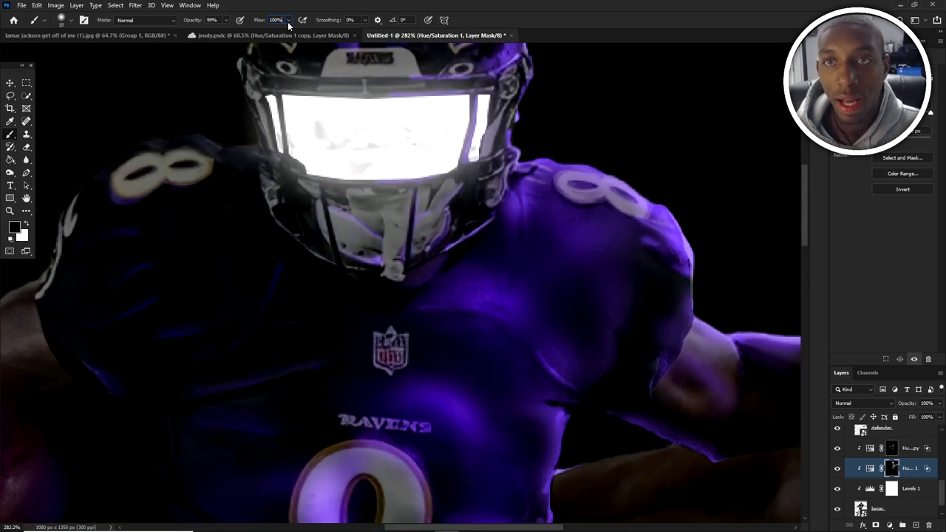
drag(289, 23, 263, 30)
scroll(397, 210, up, 3)
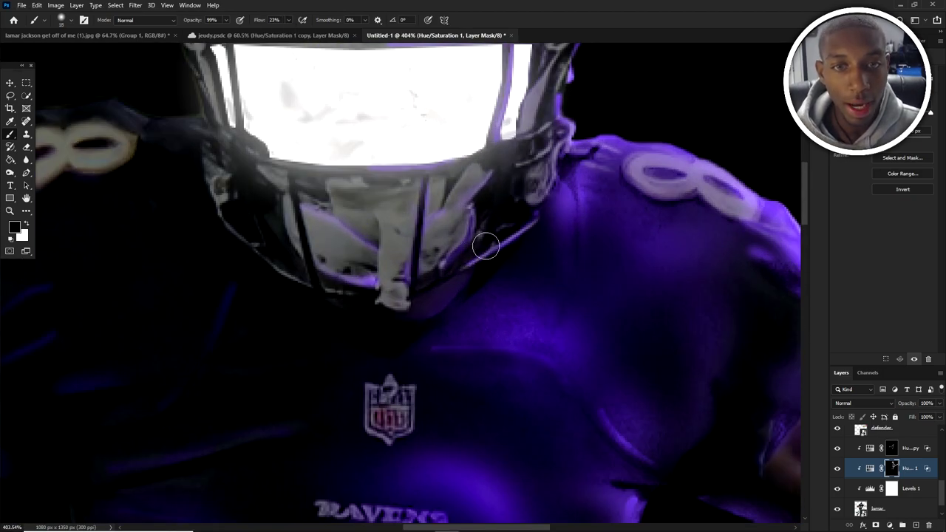
drag(330, 230, 371, 257)
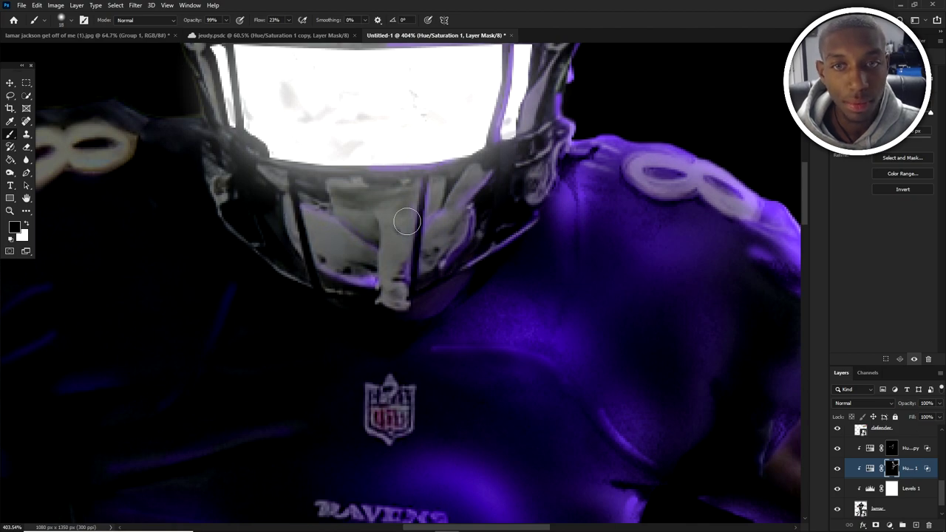
- Turn on the white glow layer's visibility to light up the jersey numbers, lettering and helmet logos
scroll(401, 230, down, 6)
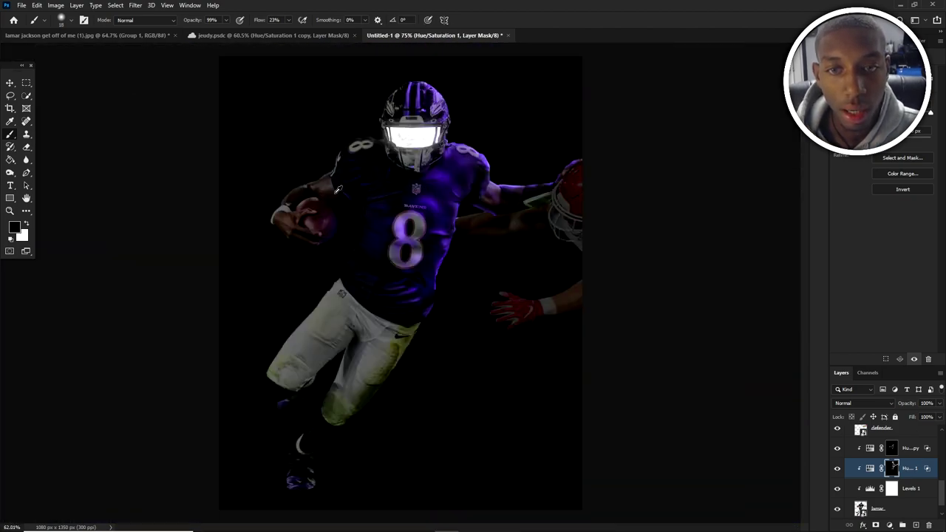
scroll(445, 161, up, 2)
key(v)
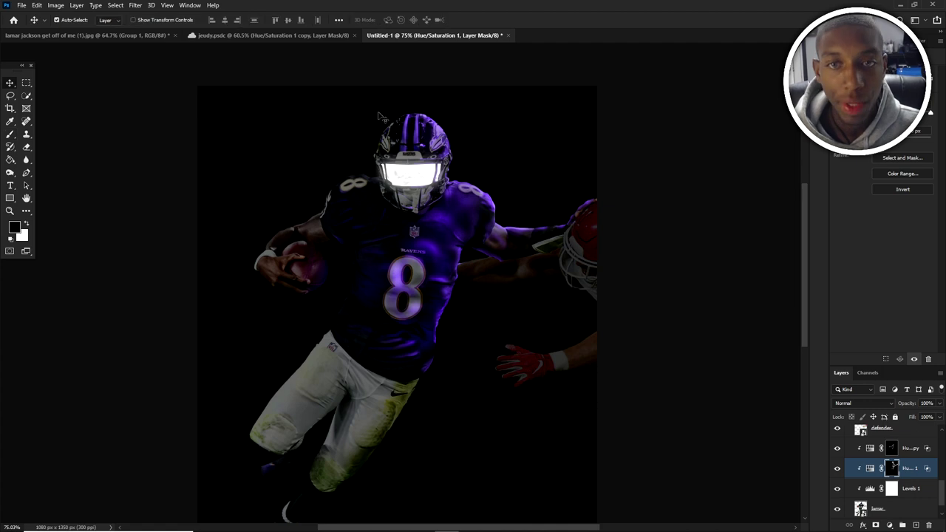
scroll(414, 186, up, 1)
scroll(417, 187, up, 1)
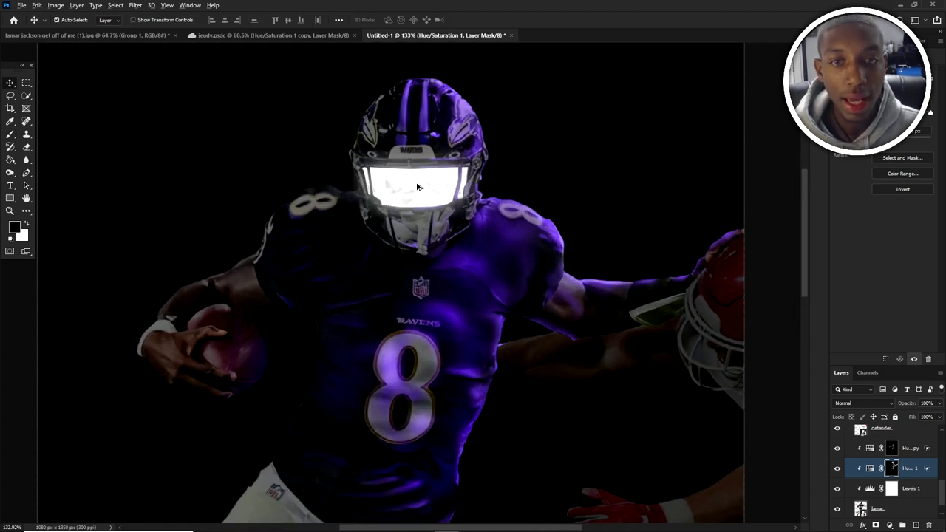
scroll(418, 188, down, 1)
scroll(852, 464, up, 5)
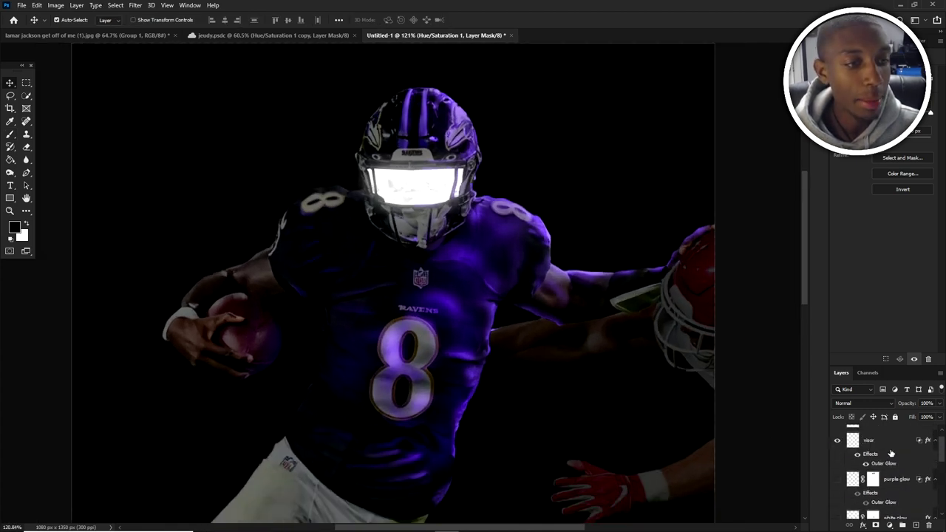
click(838, 499)
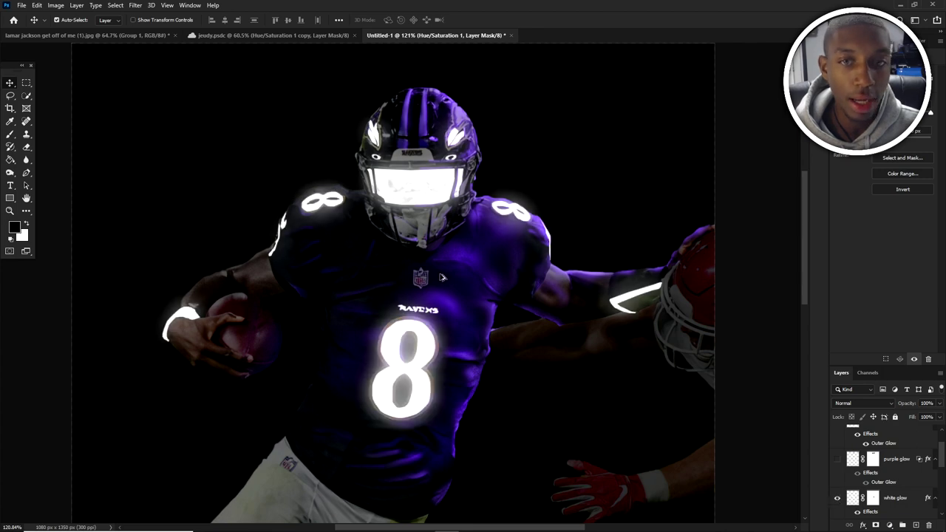
scroll(441, 277, down, 2)
scroll(614, 292, up, 1)
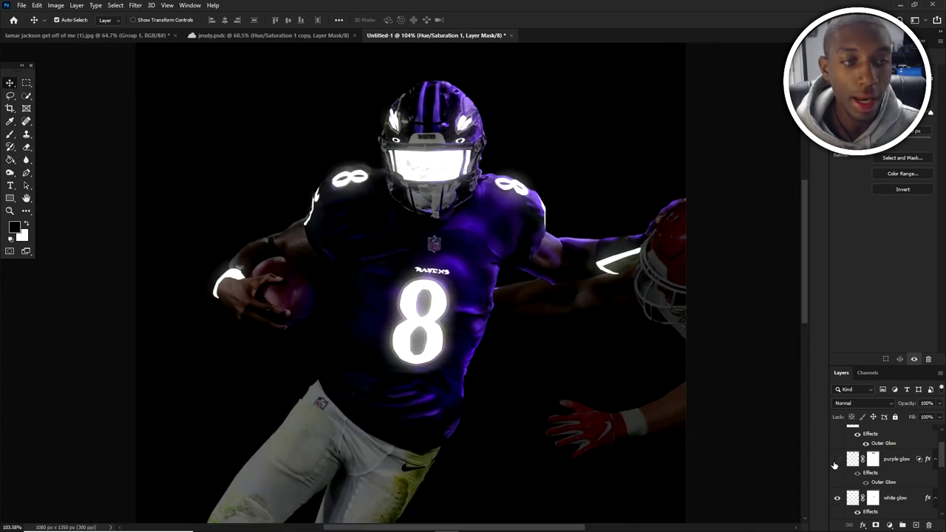
- Compare the player with the white glow and purple glow layers shown and hidden
scroll(859, 460, up, 2)
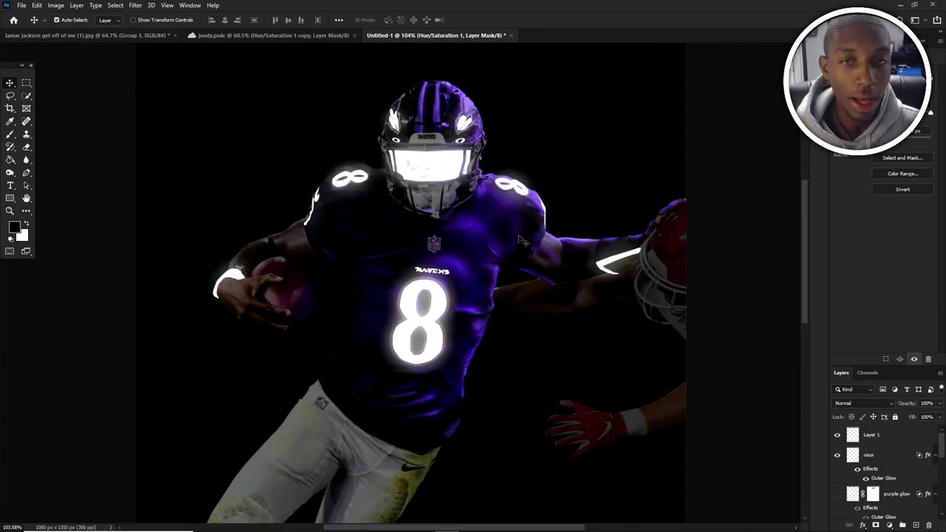
click(438, 304)
click(840, 491)
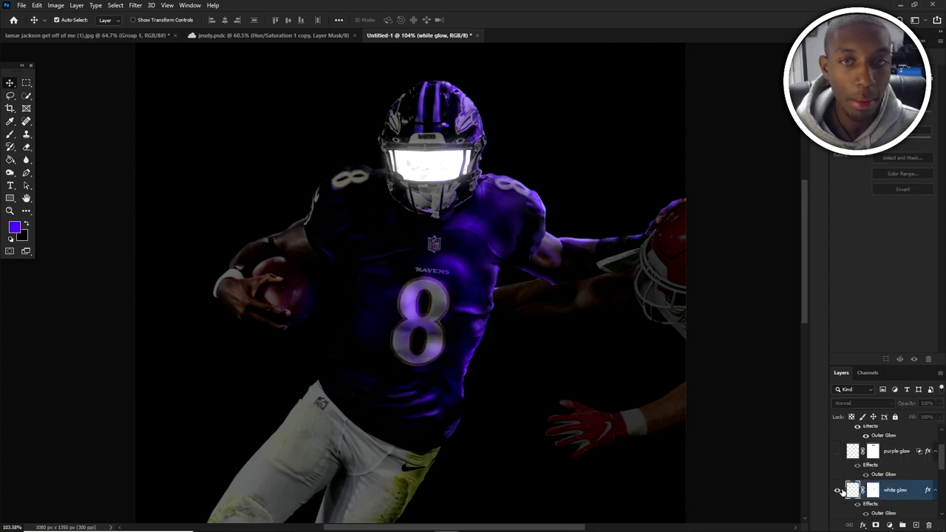
click(841, 490)
click(841, 491)
click(841, 491)
click(840, 453)
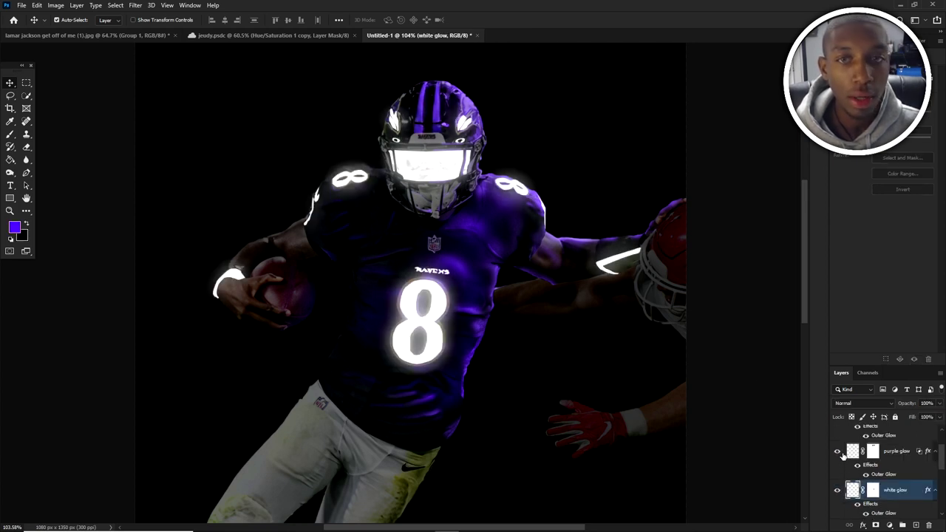
click(839, 452)
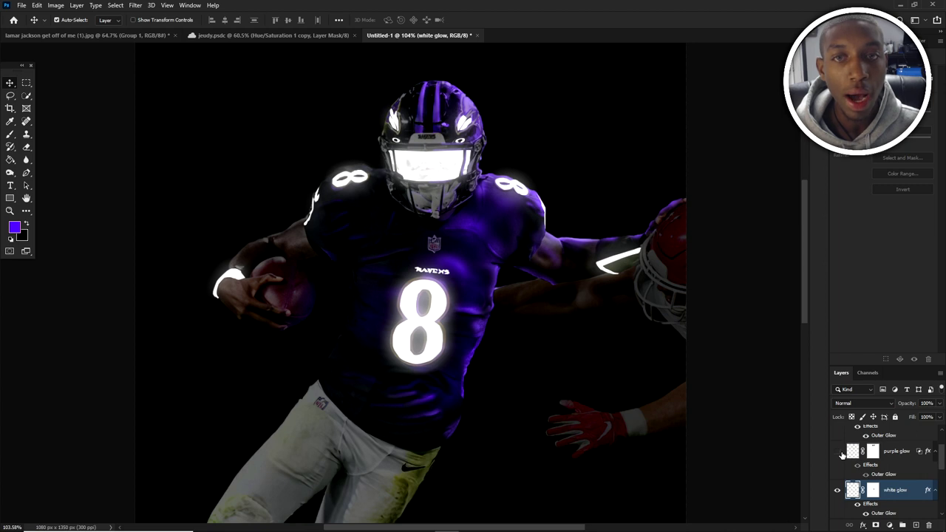
click(836, 451)
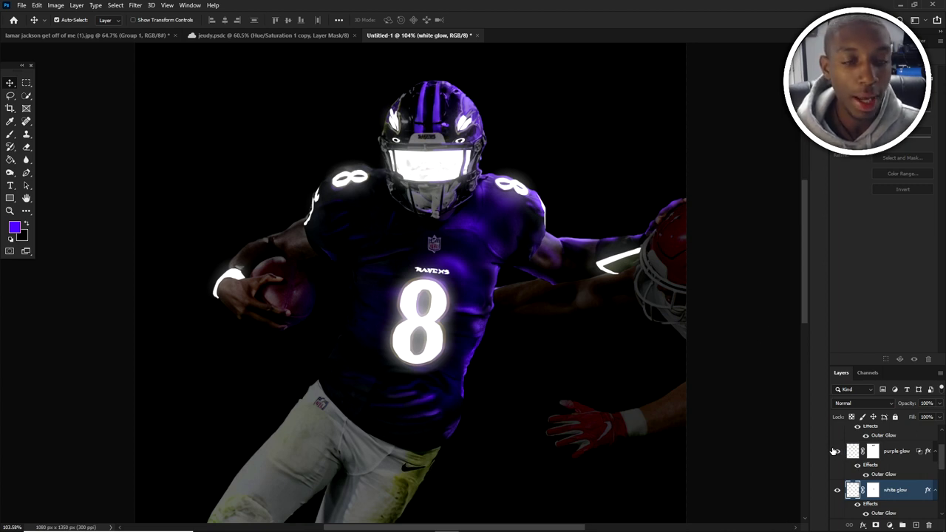
scroll(367, 85, up, 5)
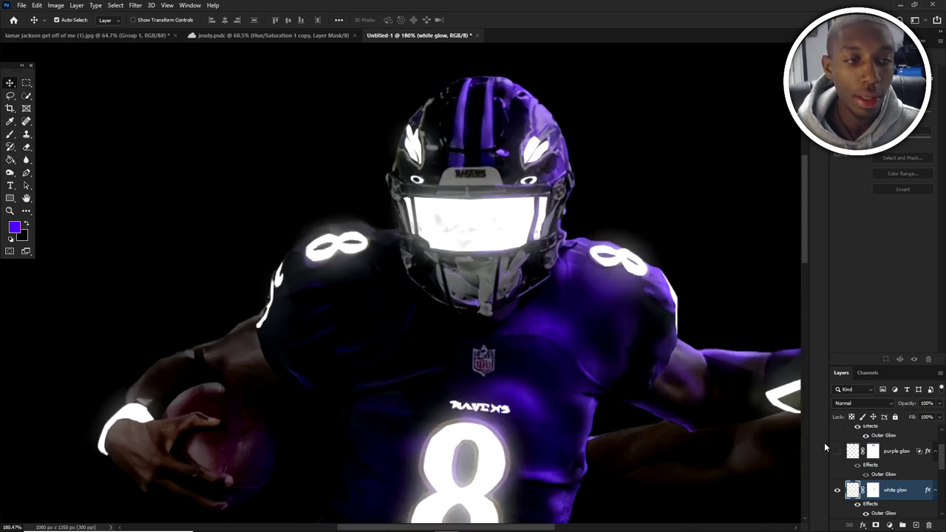
click(837, 451)
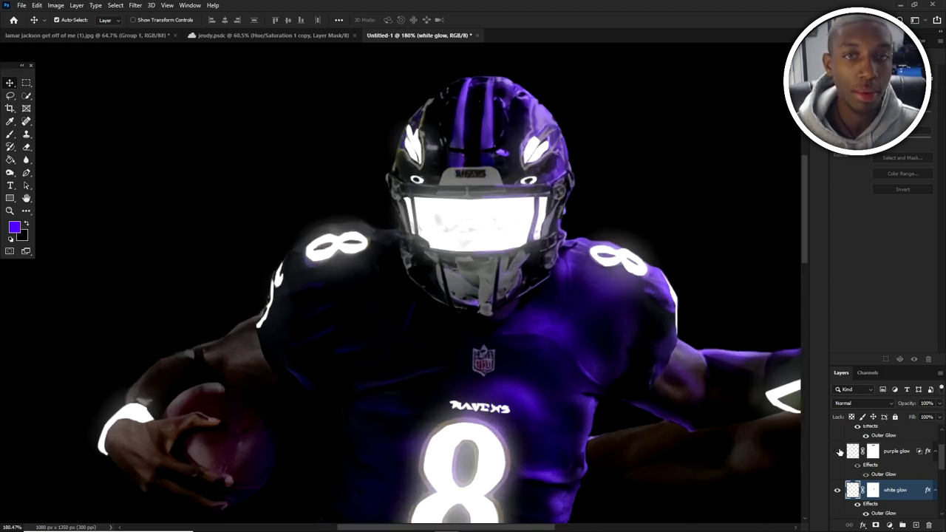
- Delete the hidden purple glow layer
click(884, 453)
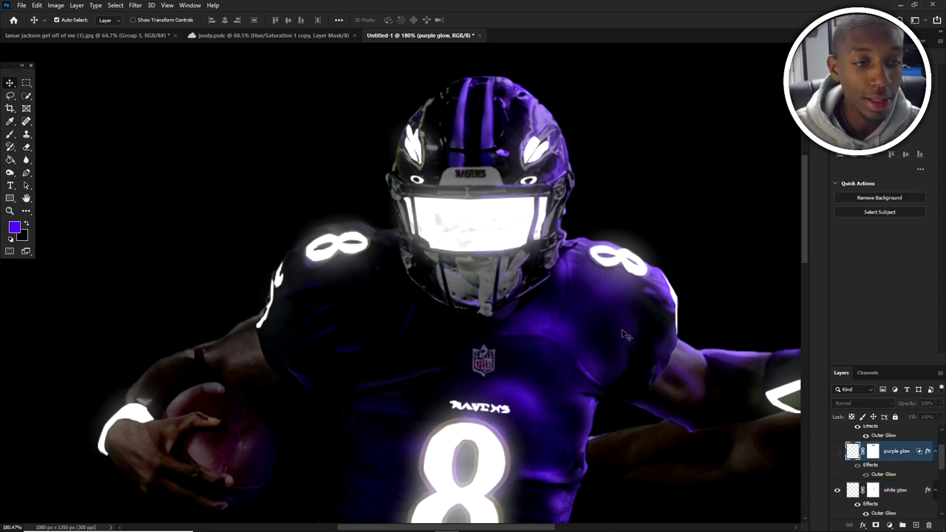
key(Delete)
scroll(465, 254, down, 5)
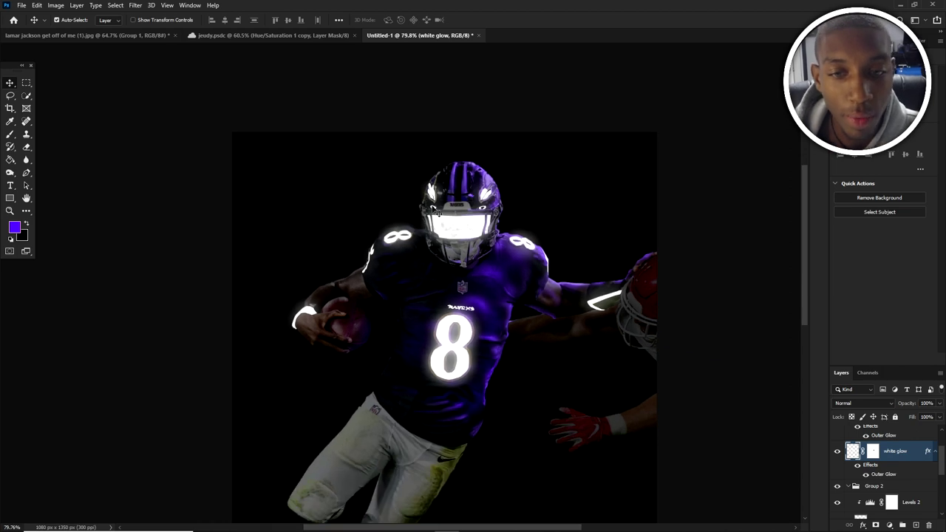
scroll(496, 247, up, 1)
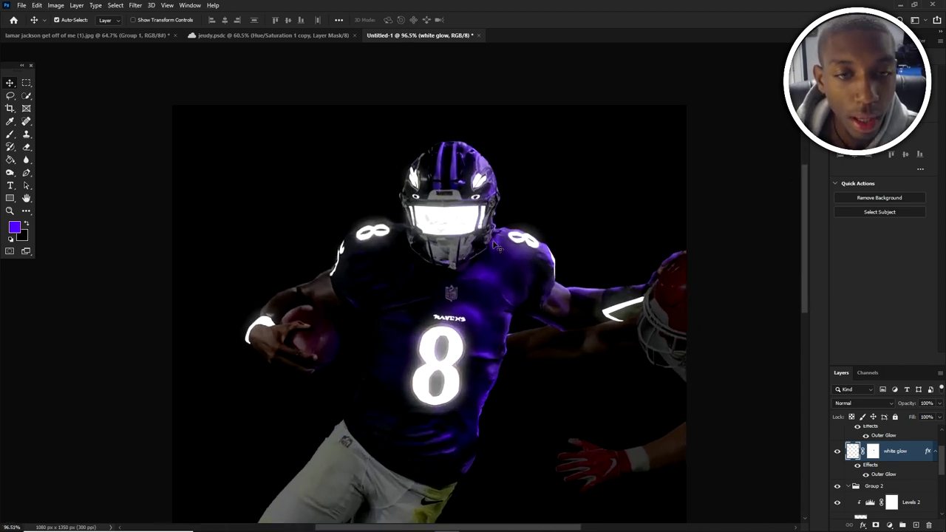
- Paint soft black on the defender's Levels 2 mask to brighten the defender's outstretched arm and helmet
scroll(611, 255, down, 1)
scroll(675, 327, up, 2)
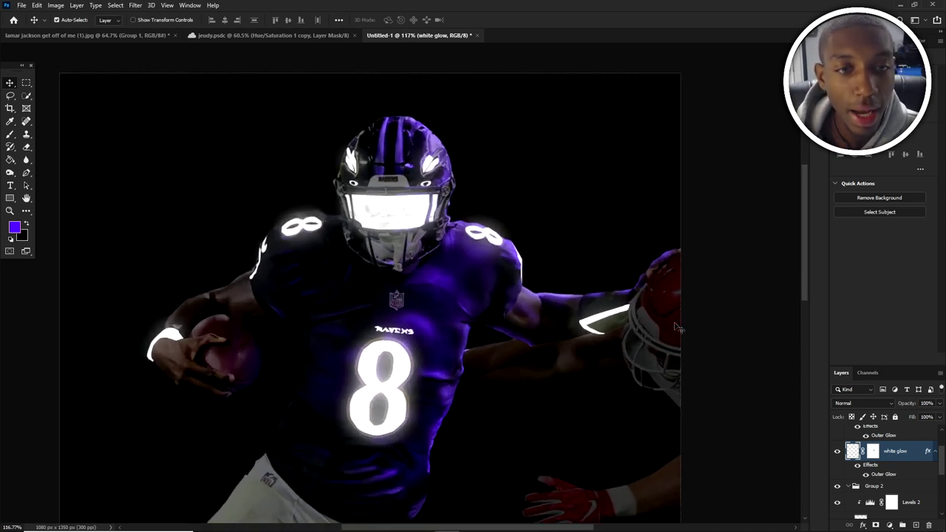
click(665, 302)
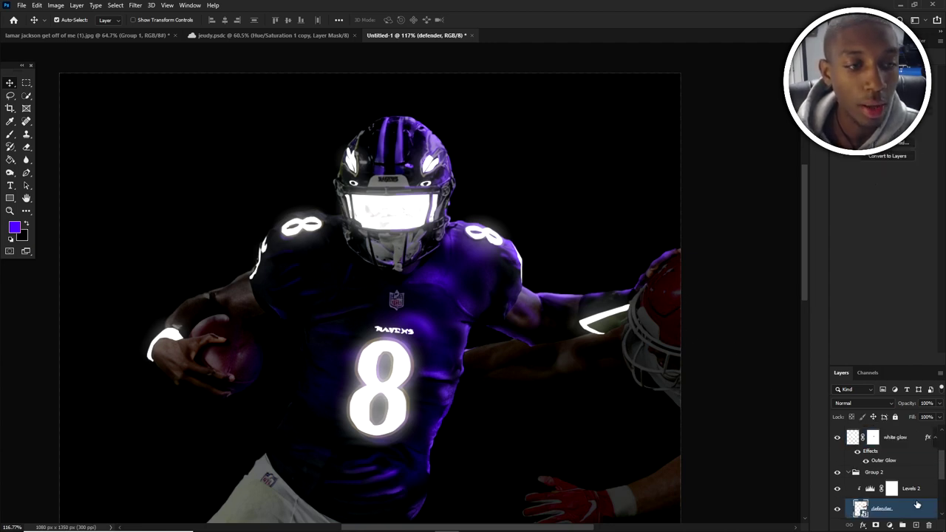
click(891, 489)
key(b)
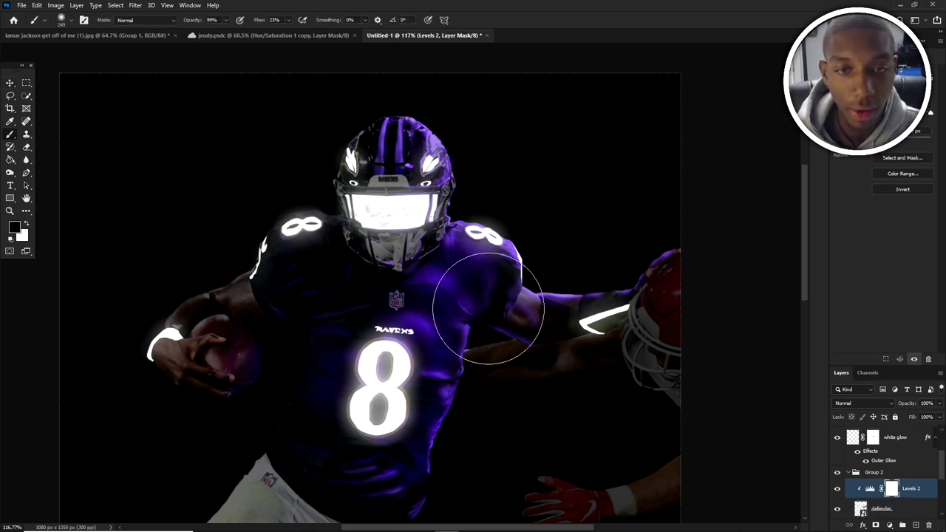
click(518, 305)
alt+right_click(519, 305)
mouse_move(466, 342)
mouse_down()
mouse_move(522, 335)
mouse_move(474, 349)
mouse_move(468, 345)
mouse_move(563, 329)
mouse_move(556, 350)
mouse_move(564, 314)
mouse_move(623, 305)
mouse_move(629, 389)
mouse_up()
alt+right_click(630, 367)
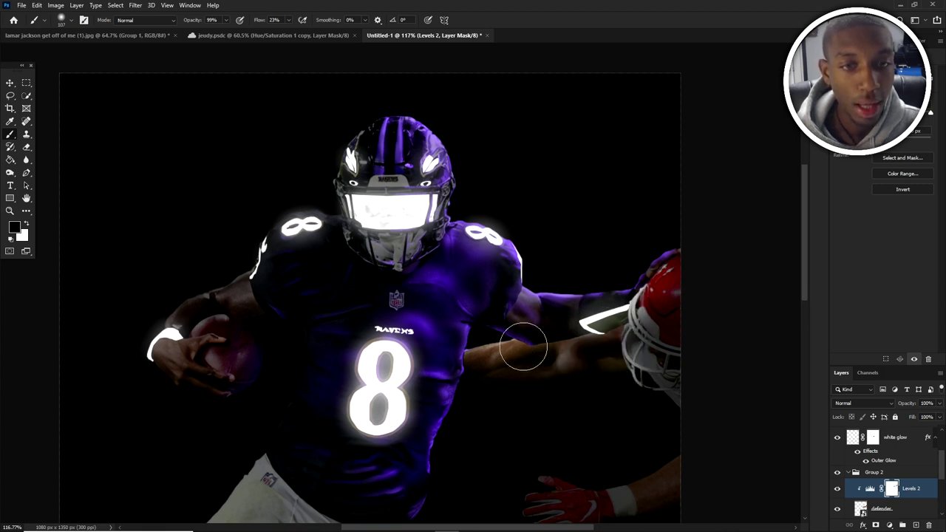
mouse_move(523, 347)
mouse_down()
mouse_move(483, 344)
mouse_move(630, 312)
mouse_move(650, 270)
mouse_move(621, 321)
mouse_up()
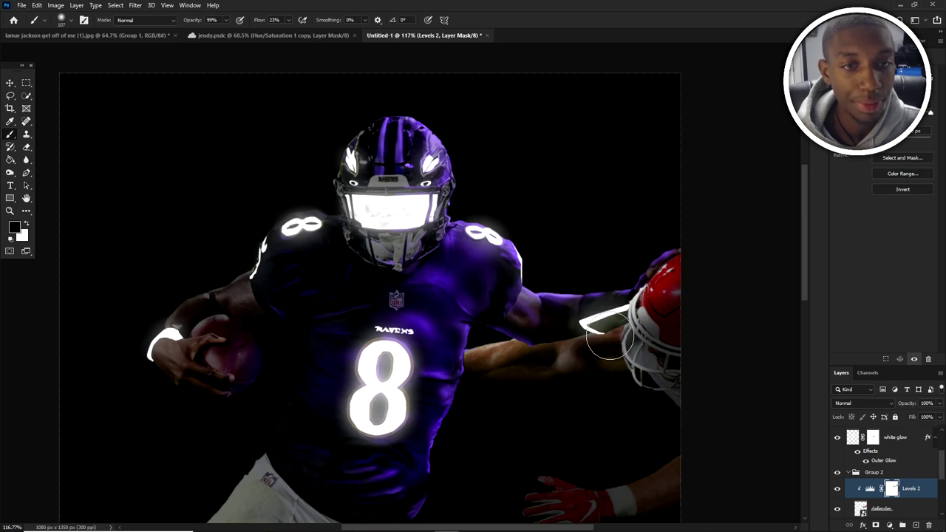
- Add a clipped Hue/Saturation layer above the defender's Levels 2, colorize it purple with lightness +49, and invert its mask
click(870, 488)
click(889, 525)
click(892, 429)
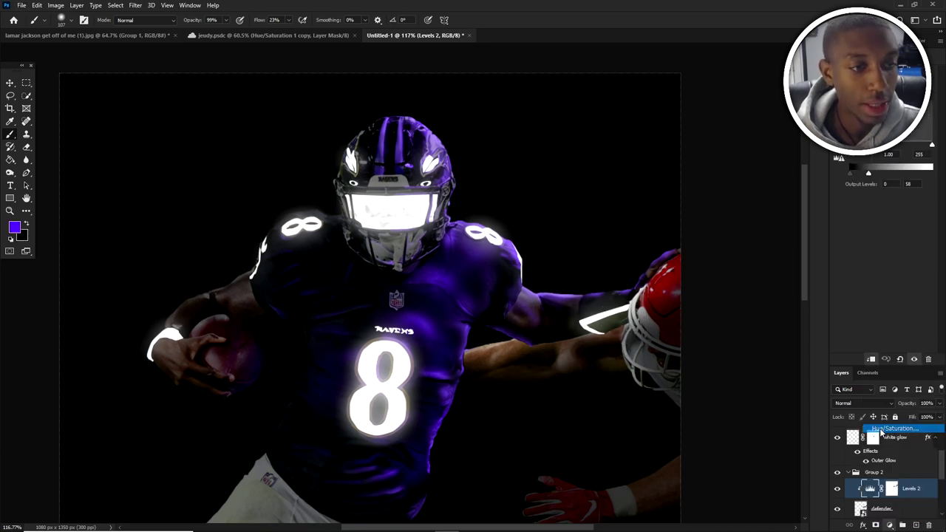
click(886, 164)
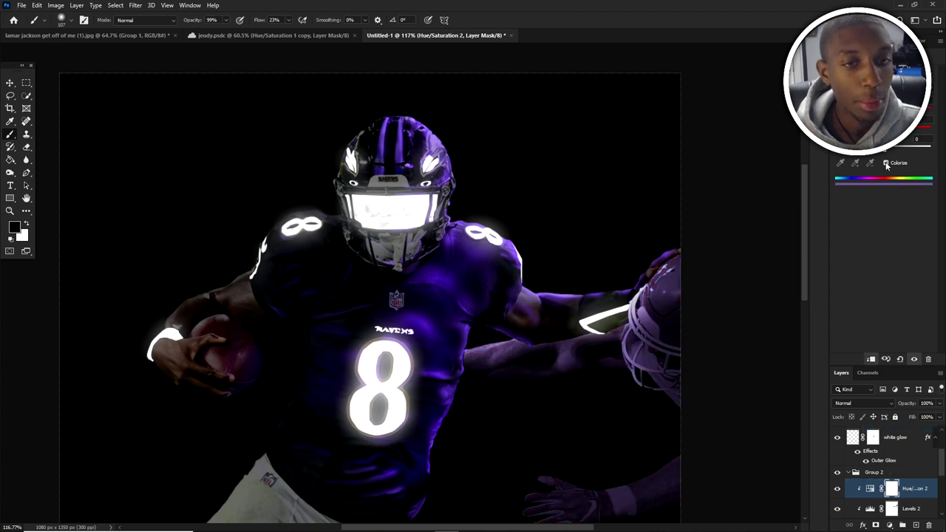
drag(860, 132, 906, 147)
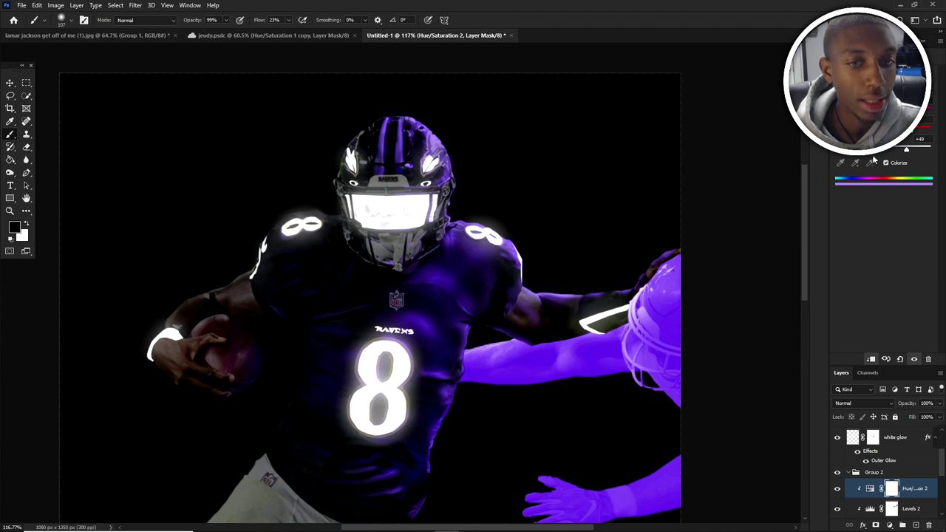
key(ctrl+i)
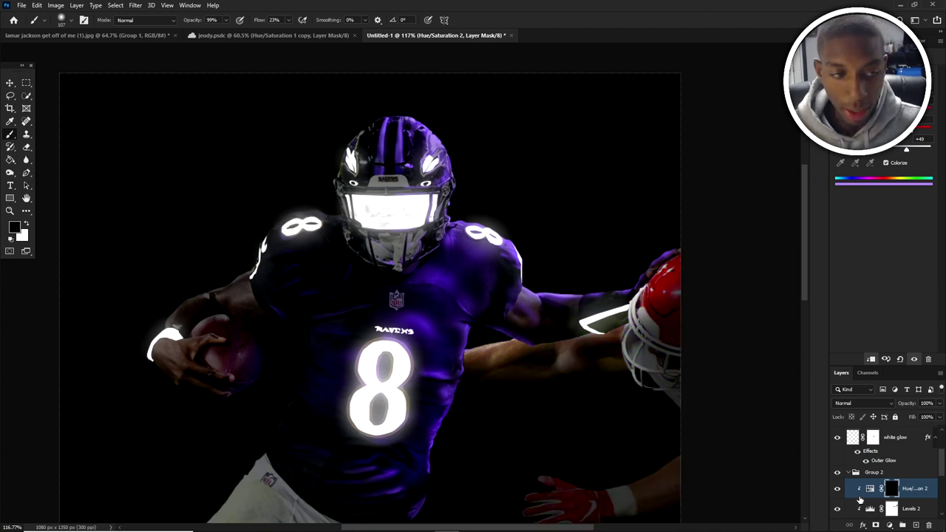
- Paint soft white on the Hue/Saturation 2 mask to reveal purple light on the defender's helmet and arm
key(x)
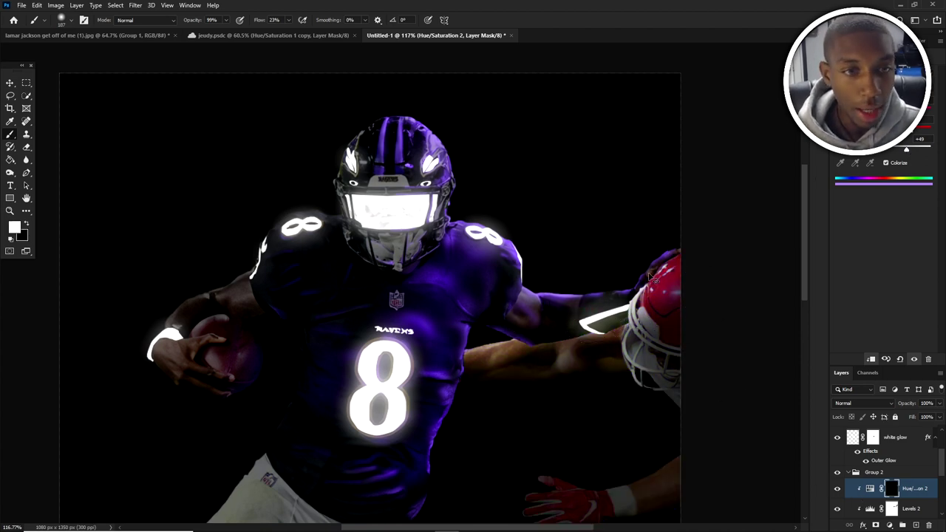
mouse_move(669, 292)
mouse_down()
mouse_move(658, 267)
mouse_move(617, 298)
mouse_up()
alt+right_click(597, 314)
alt+right_click(594, 347)
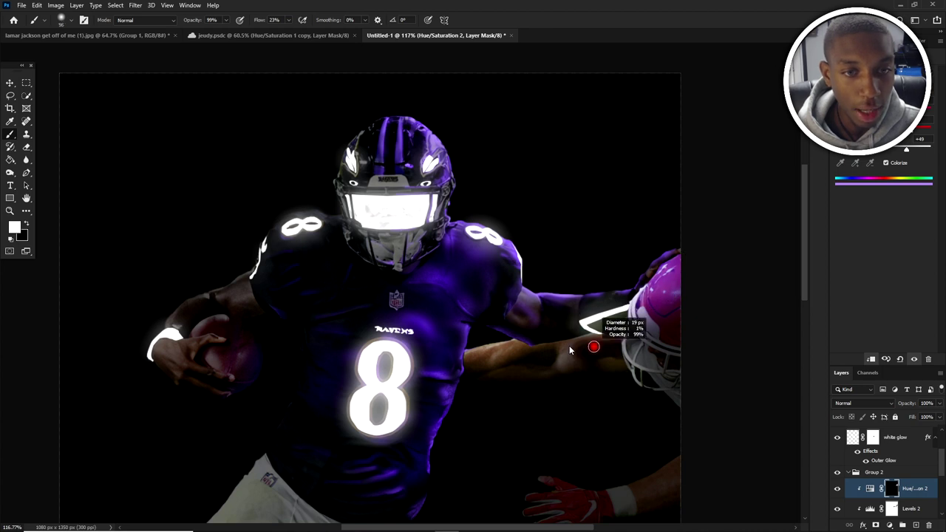
mouse_move(606, 362)
mouse_down()
mouse_move(578, 369)
mouse_move(628, 370)
mouse_move(640, 379)
mouse_up()
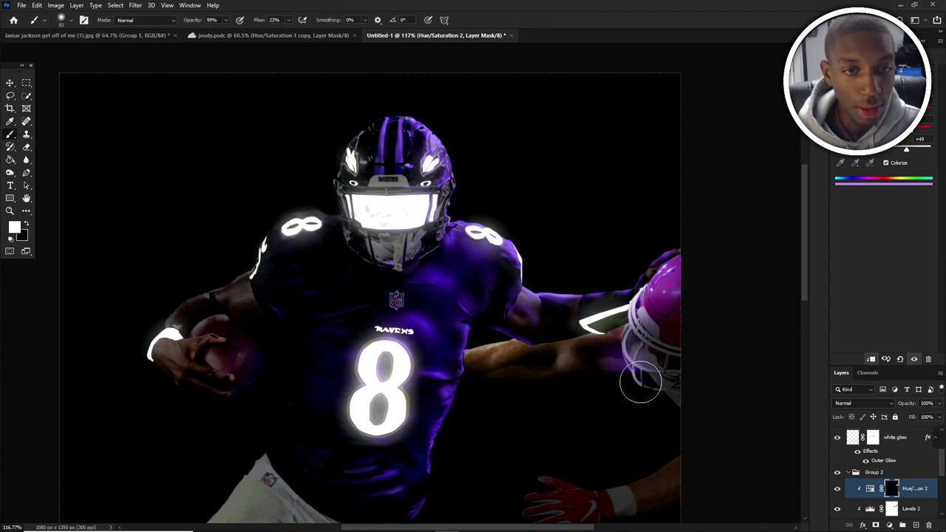
mouse_move(588, 362)
mouse_down()
mouse_move(464, 385)
mouse_move(489, 381)
mouse_move(500, 365)
mouse_move(467, 352)
mouse_move(529, 336)
mouse_move(482, 350)
mouse_move(505, 353)
mouse_move(475, 350)
mouse_move(518, 339)
mouse_move(503, 340)
mouse_move(492, 343)
mouse_move(533, 337)
mouse_move(512, 370)
mouse_move(481, 378)
mouse_move(542, 384)
mouse_move(549, 368)
mouse_move(608, 360)
mouse_up()
- Reduce the purple on the defender's helmet and facemask by painting black on the Hue/Saturation 2 mask
key(x)
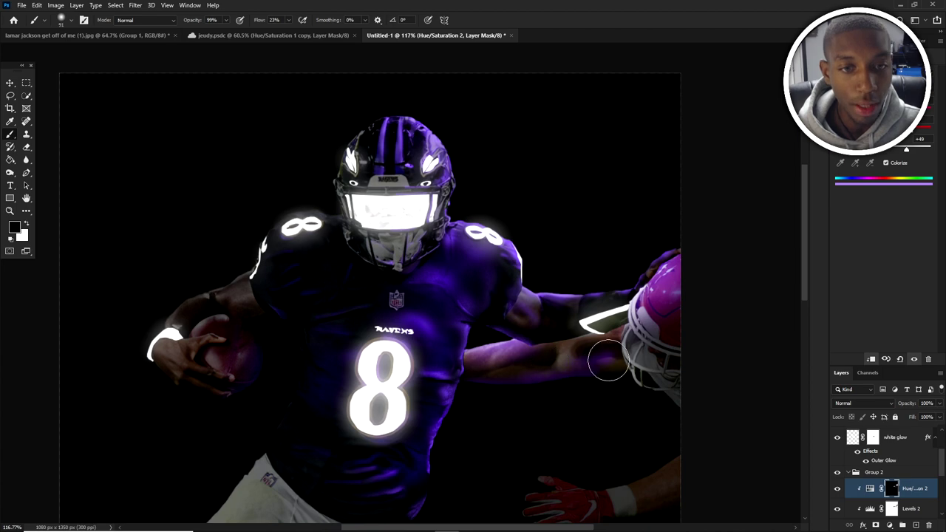
key(x)
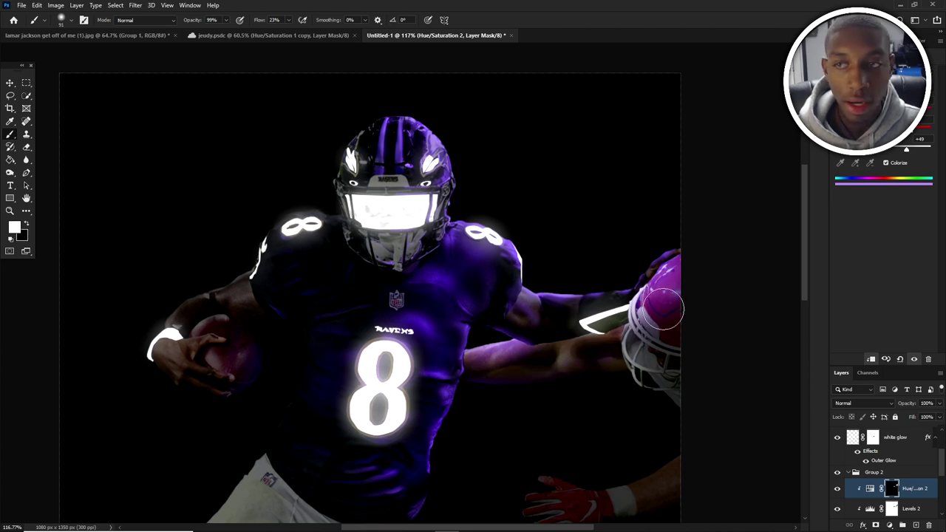
key(x)
mouse_move(663, 312)
mouse_down()
mouse_move(660, 321)
mouse_move(664, 312)
mouse_up()
scroll(650, 323, up, 4)
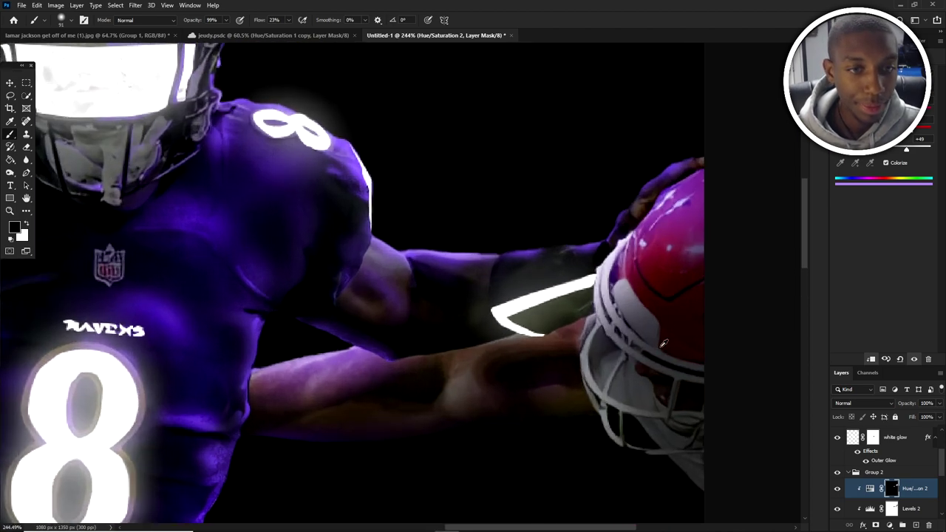
key(x)
alt+right_click(656, 344)
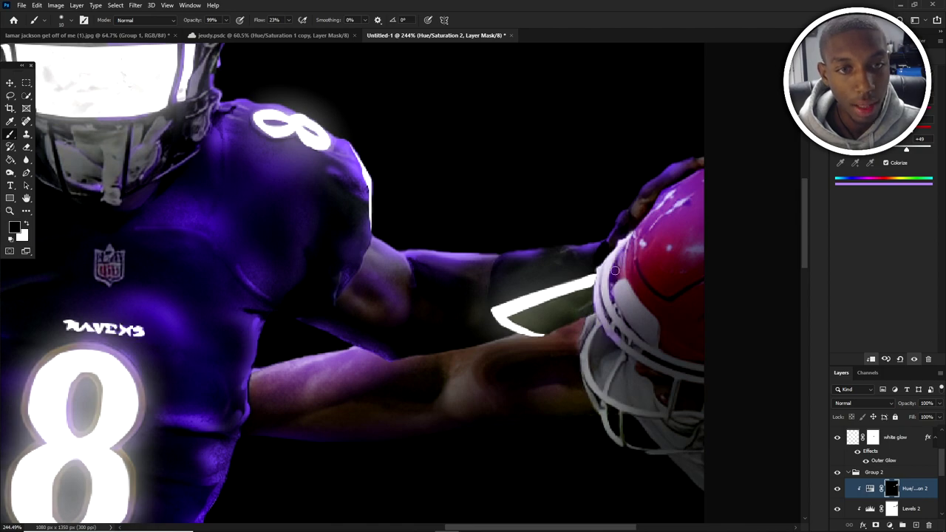
key(ctrl+0)
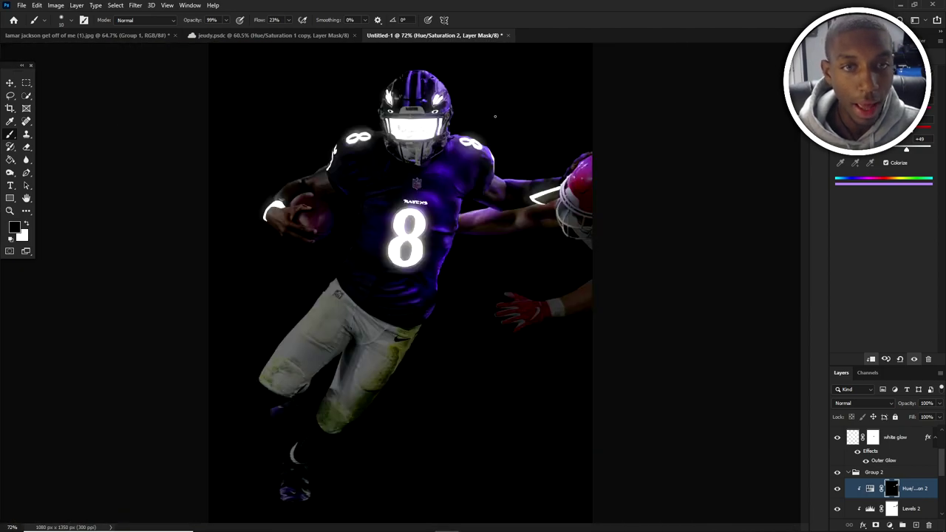
- Lower the brush flow to 5% and refine the purple light on the defender's arm and helmet with a soft brush
scroll(517, 163, up, 5)
key(x)
key(x)
key(x)
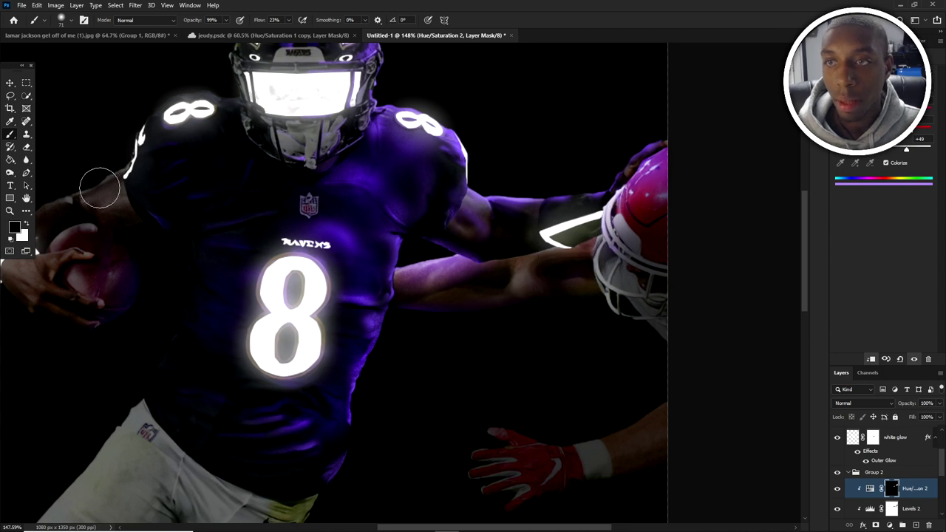
drag(282, 32, 280, 33)
alt+right_click(580, 306)
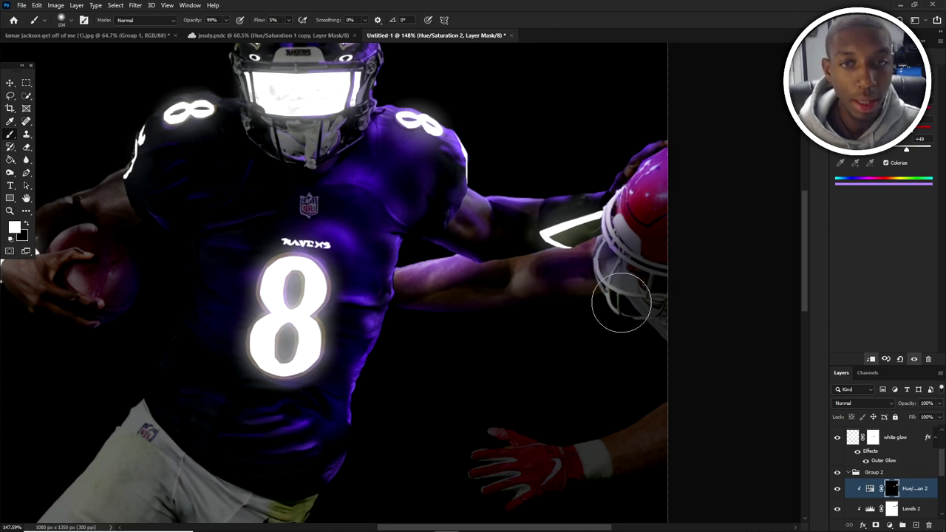
- Split the Blend If underlying-layer black slider of Hue/Saturation 2 to 0 / 42 and apply the blending options
right_click(869, 489)
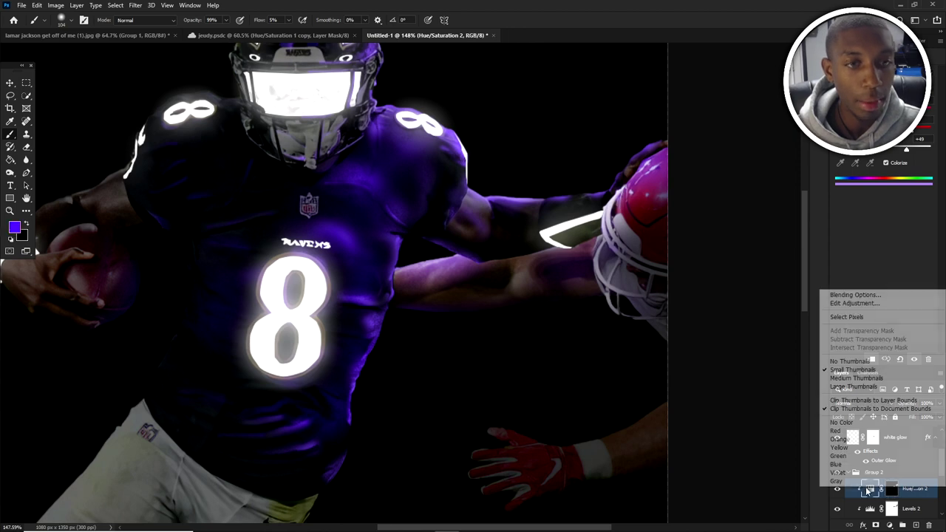
click(858, 294)
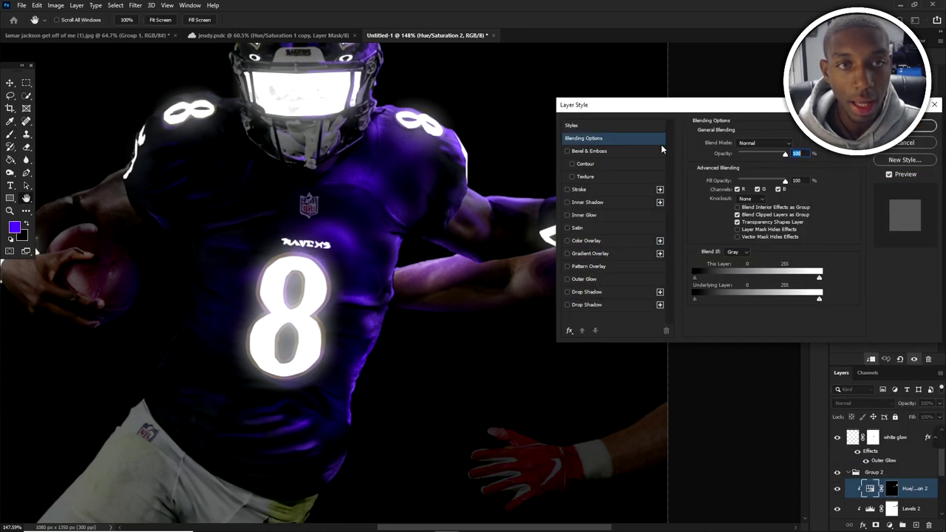
drag(686, 107, 168, 185)
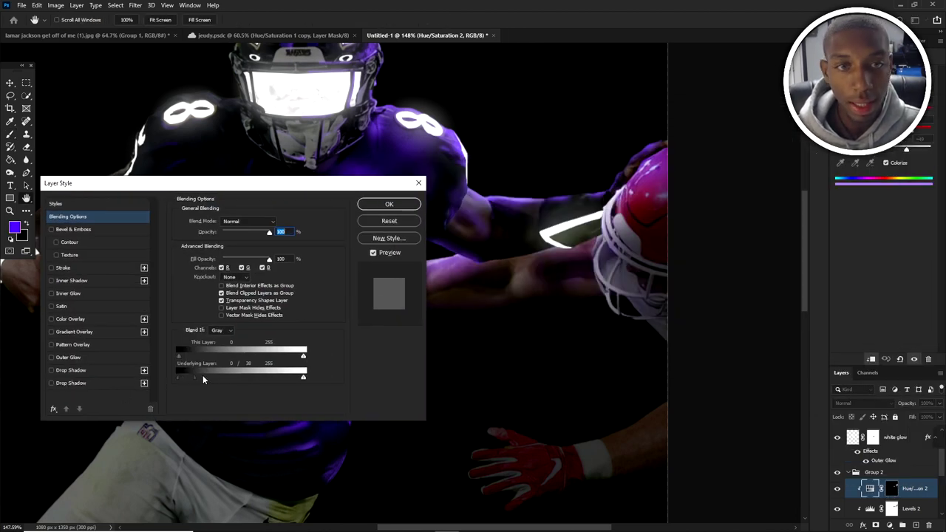
drag(203, 379, 198, 378)
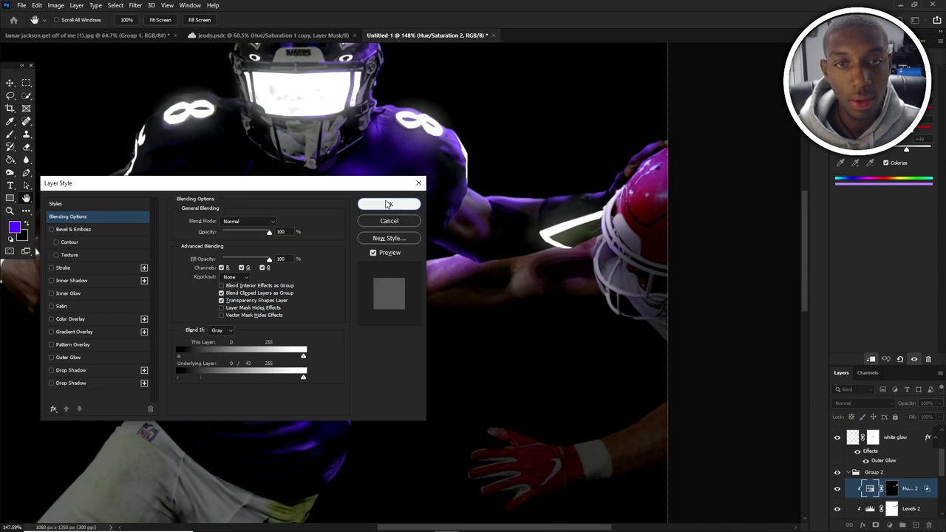
click(389, 204)
key(ctrl+0)
key(b)
scroll(340, 161, up, 3)
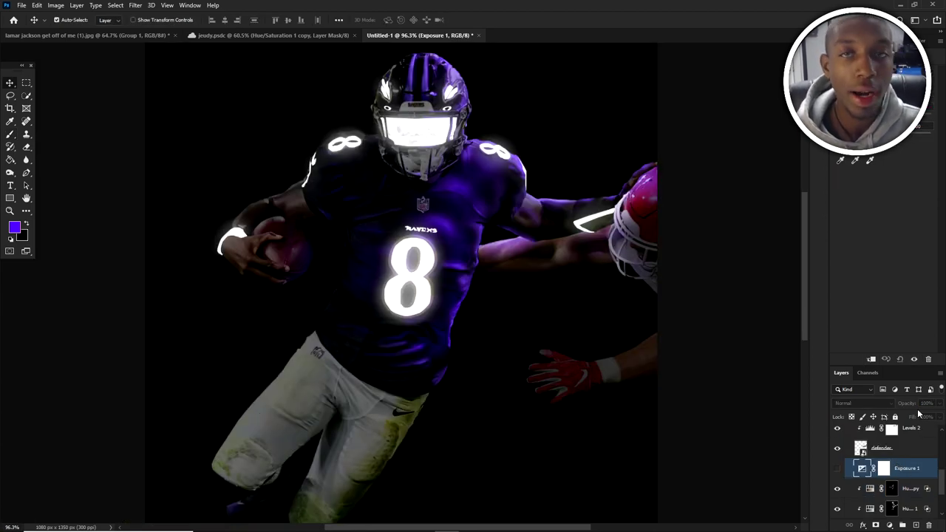
- Activate the player's Levels 1 mask and set up a soft black brush enlarged to 325 px
click(889, 525)
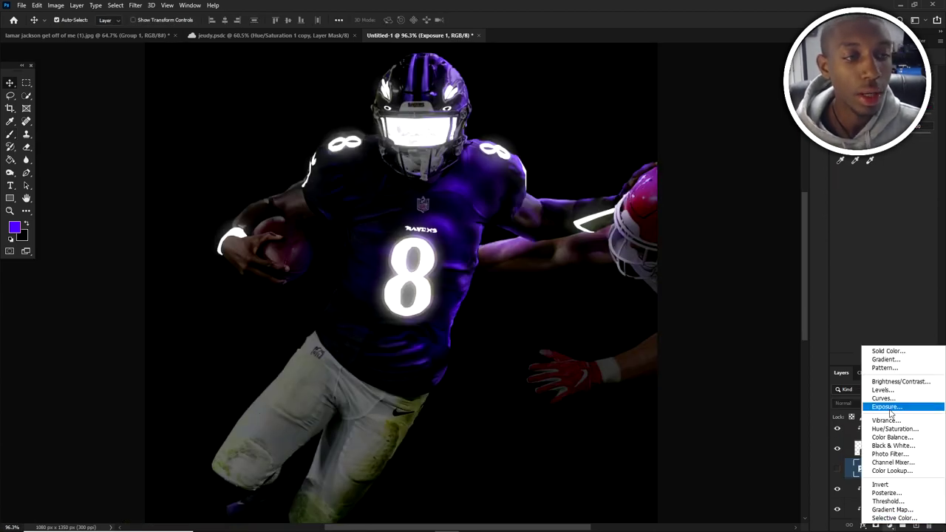
click(847, 474)
click(889, 472)
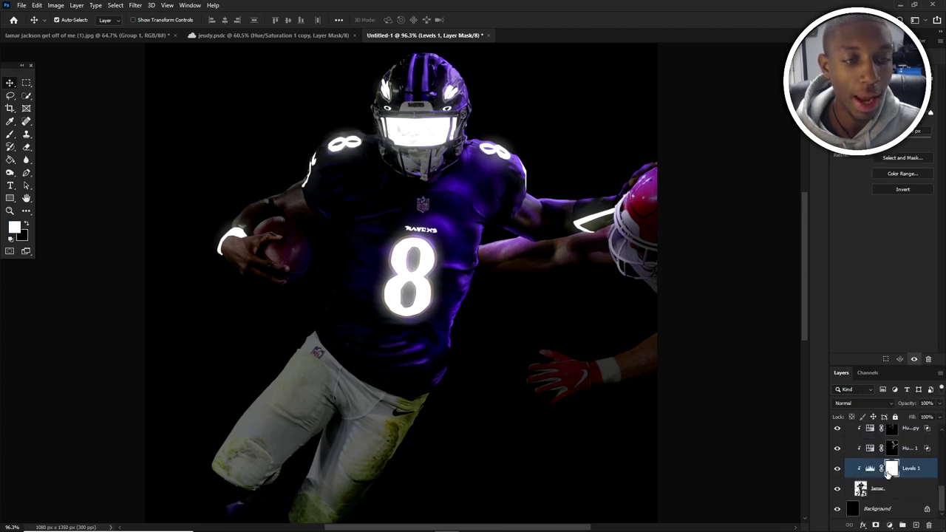
key(b)
key(d)
key(bracketright)
key(bracketright)
key(bracketright)
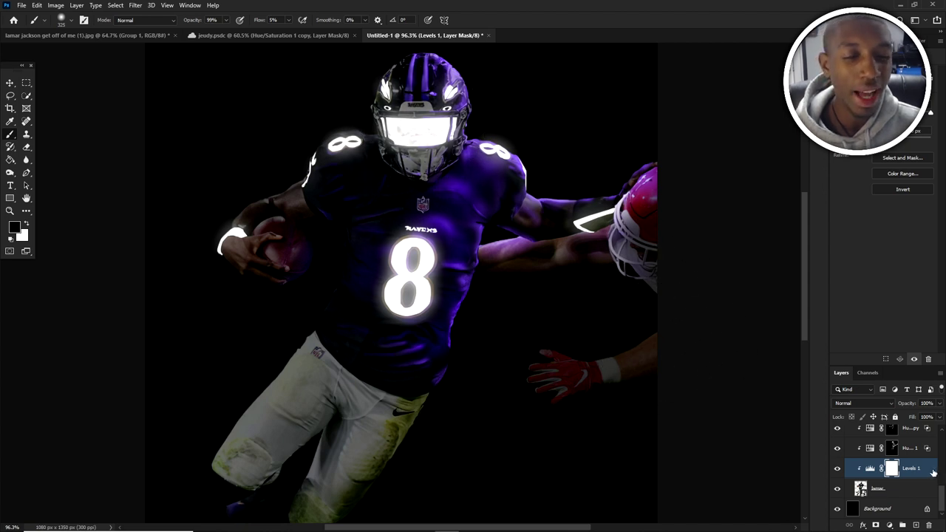
- Turn on the Exposure 1 layer above the player and raise its exposure to brighten the player strongly
scroll(899, 477, up, 2)
click(898, 449)
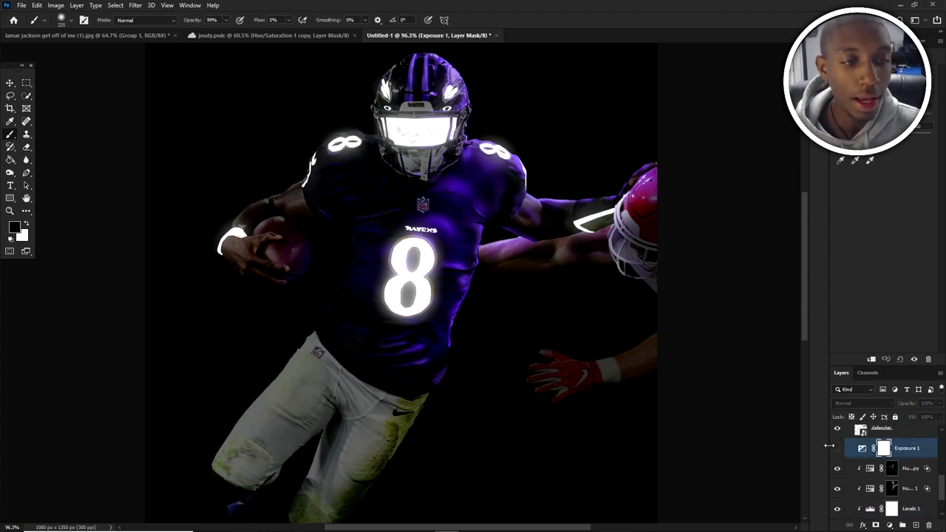
click(837, 449)
click(837, 448)
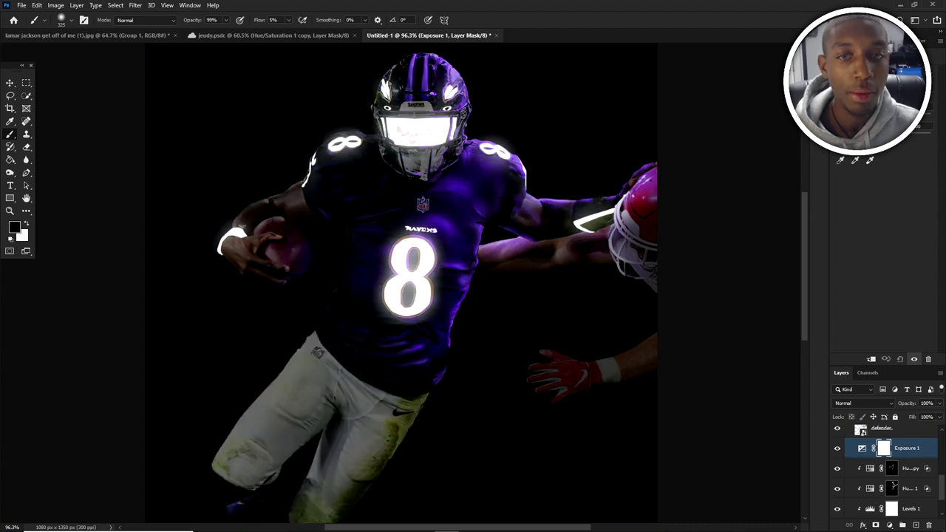
scroll(432, 134, up, 2)
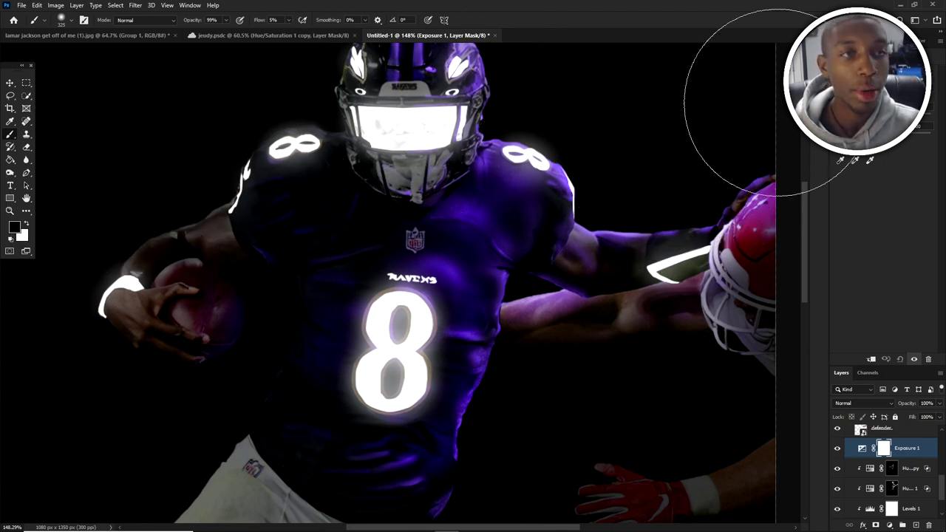
scroll(562, 140, down, 2)
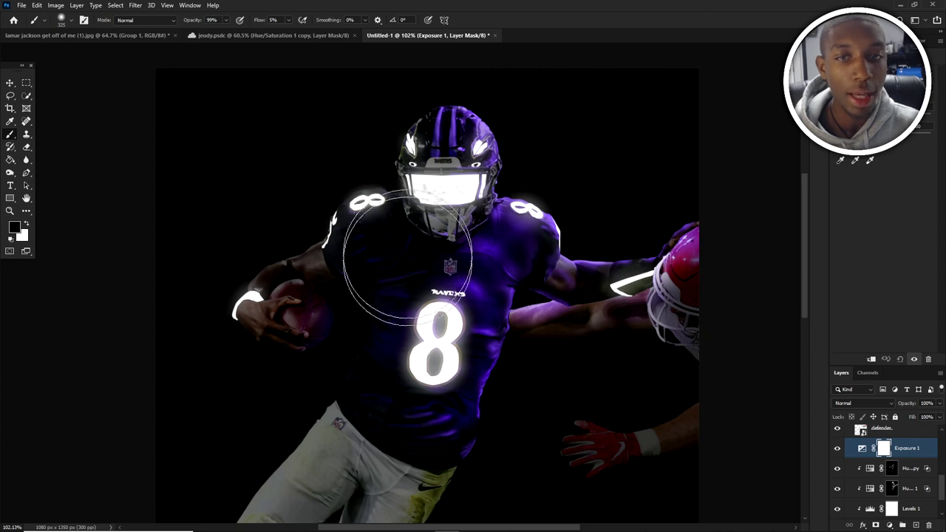
scroll(443, 281, up, 2)
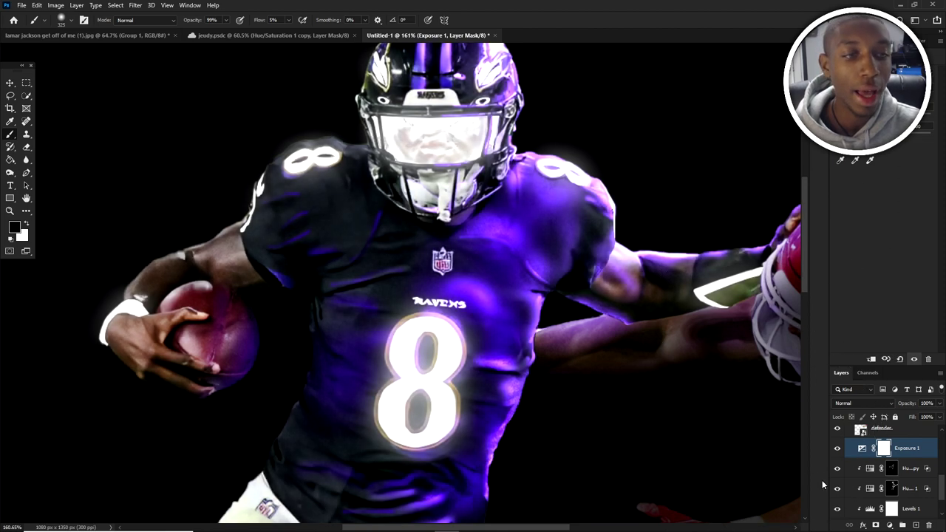
- Split the Blend If underlying-layer black slider of Exposure 1 to 0 / 57 and apply the blending options
right_click(858, 449)
click(846, 255)
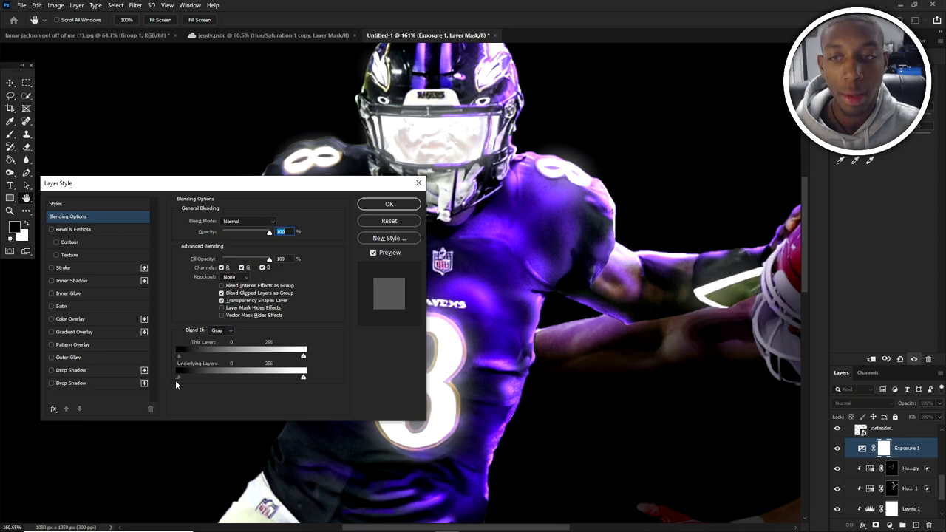
drag(187, 374, 211, 366)
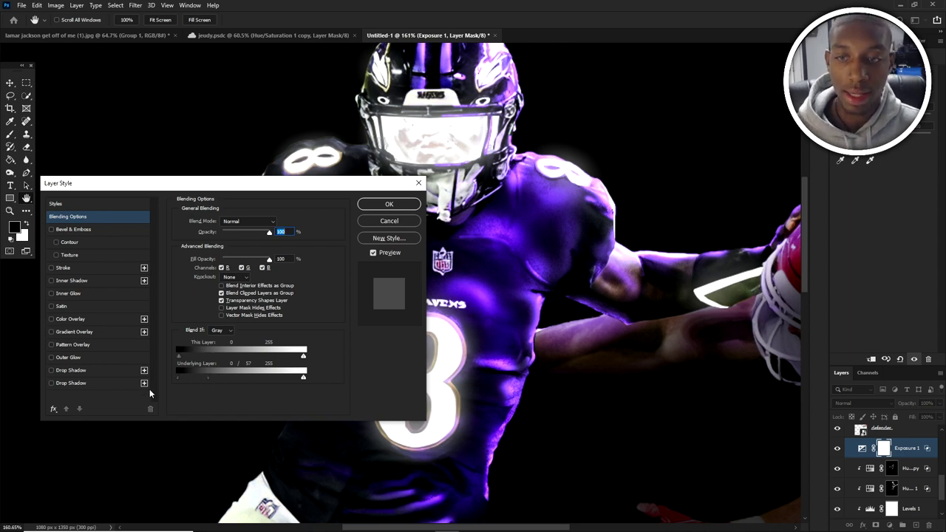
click(390, 204)
scroll(392, 259, down, 3)
scroll(384, 226, up, 1)
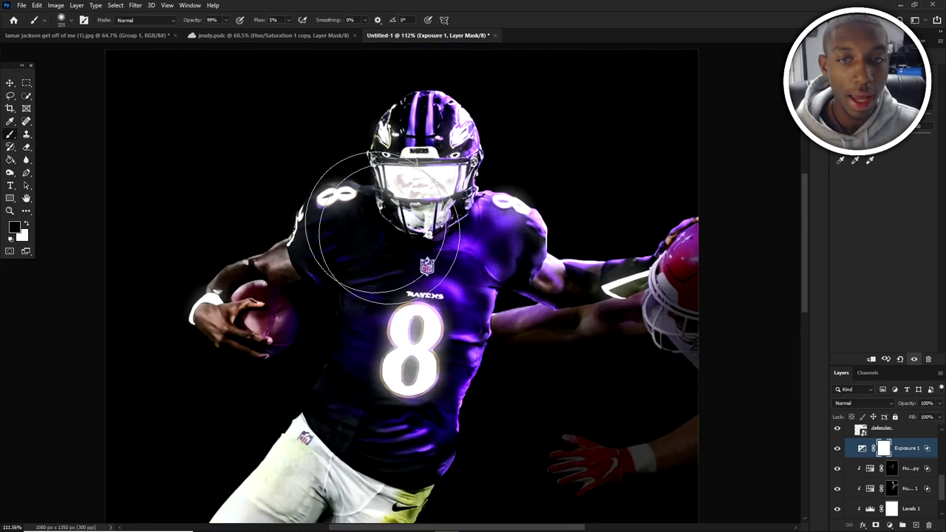
- Invert the Exposure 1 mask to black and set up a white brush reduced to 178 px
key(ctrl+i)
scroll(831, 435, up, 1)
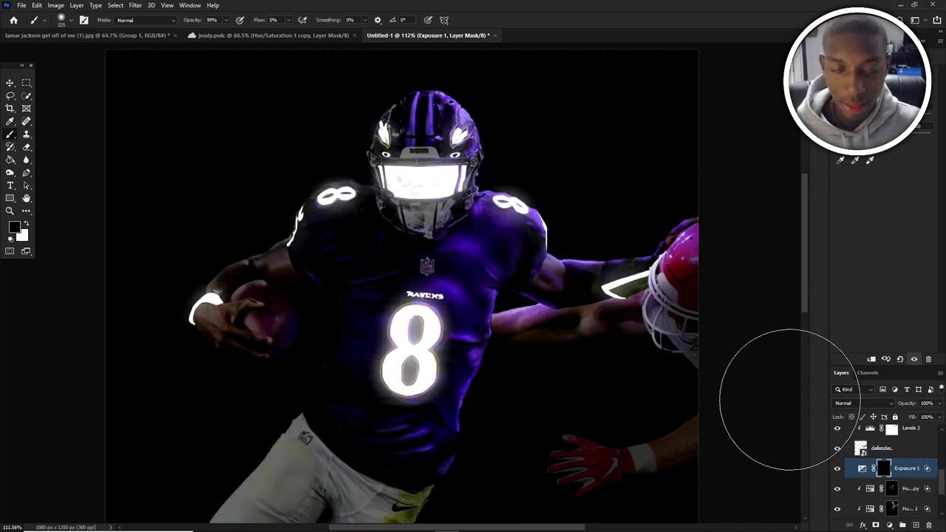
key(x)
scroll(416, 214, up, 4)
drag(427, 214, 380, 216)
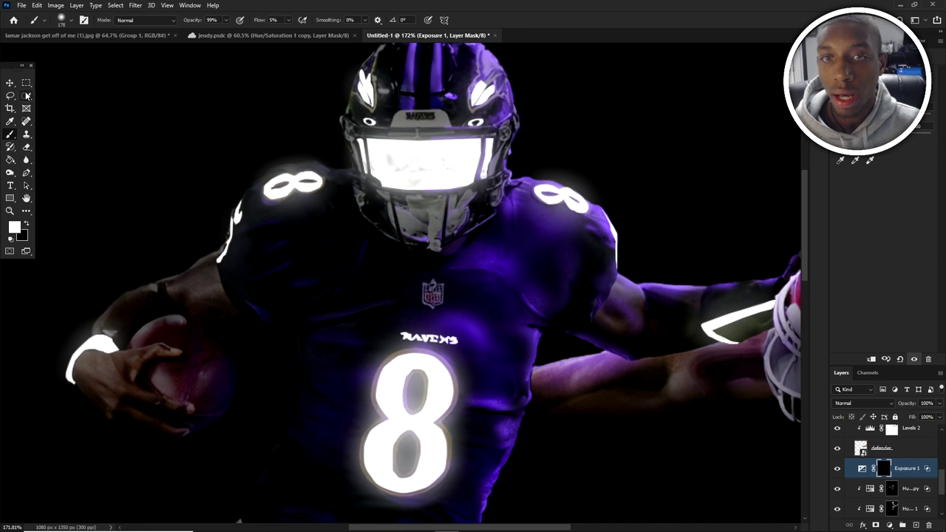
- Select the upper chest area with the Polygonal Lasso, tracing the helmet's lower edge and closing around the NFL shield
scroll(436, 212, up, 2)
drag(11, 98, 67, 106)
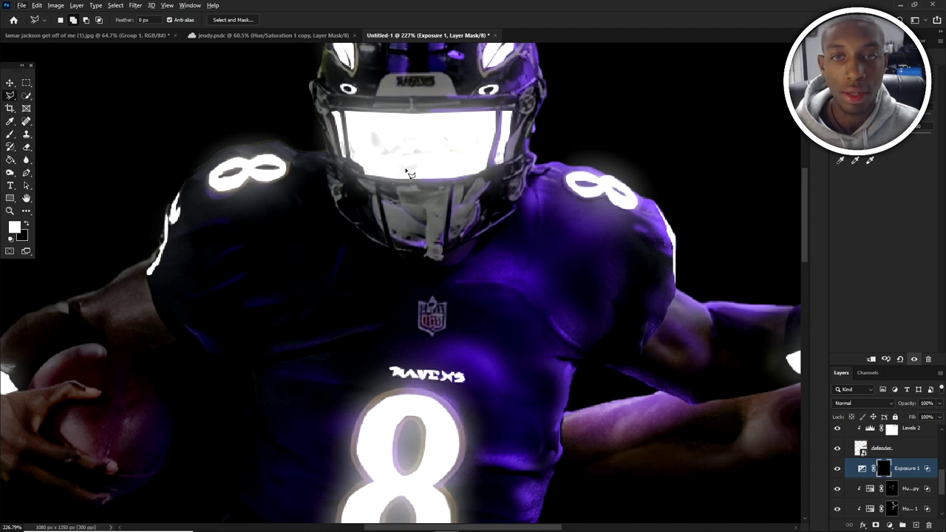
click(390, 351)
click(471, 351)
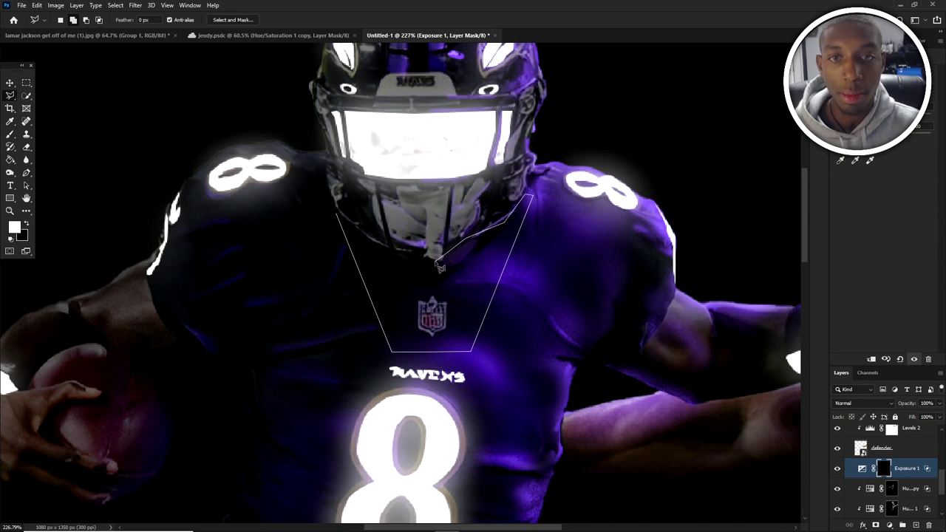
click(353, 230)
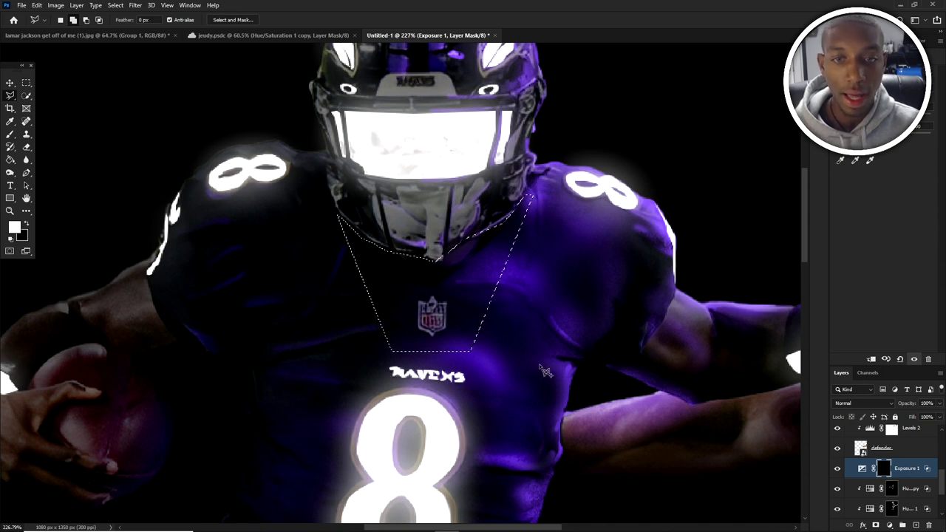
- Paint white inside the chest selection on the Exposure 1 mask with brush flow at 98%, and deselect
key(b)
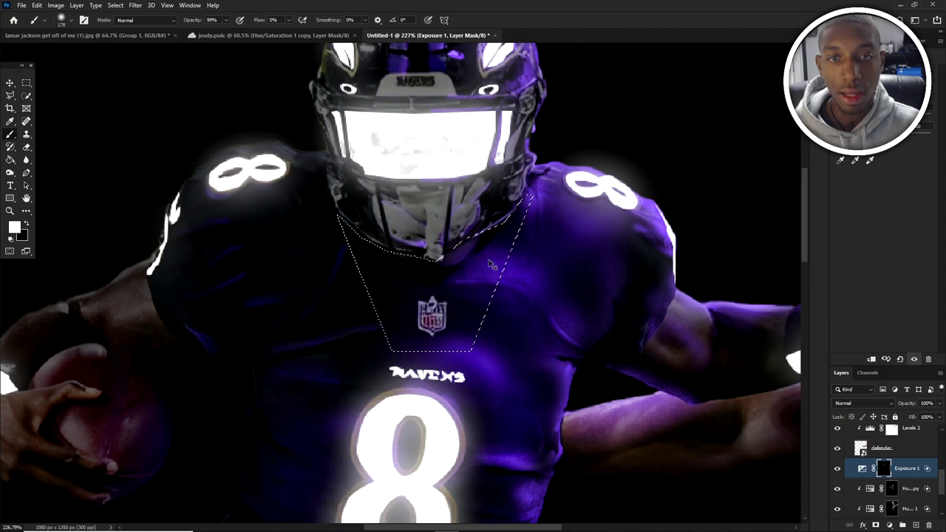
click(289, 20)
drag(294, 32, 329, 32)
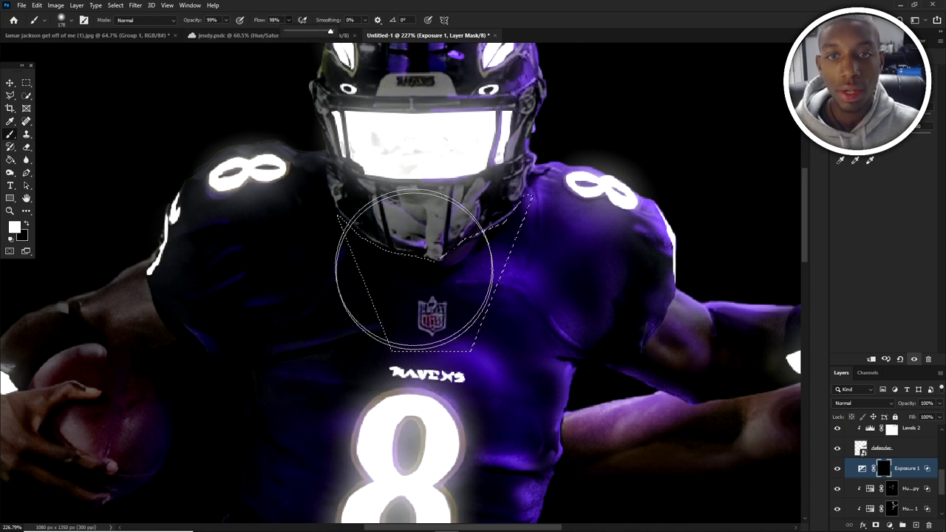
mouse_move(414, 275)
mouse_down()
mouse_move(393, 222)
mouse_move(500, 313)
mouse_move(471, 253)
mouse_move(466, 193)
mouse_move(354, 185)
mouse_move(476, 239)
mouse_up()
key(ctrl+d)
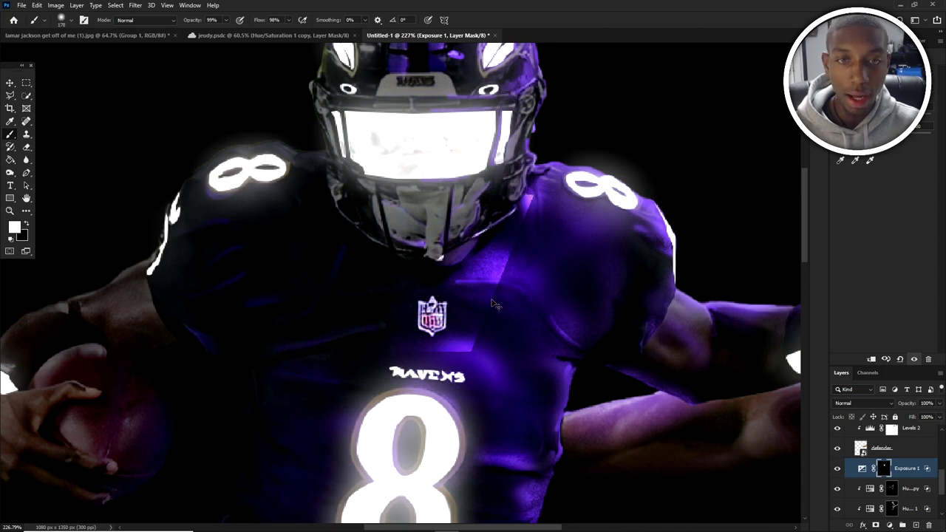
- Soften the hard edges of the brightened chest patch on the mask using a 98 px black brush at 41% flow
alt+drag(508, 288, 453, 283)
key(x)
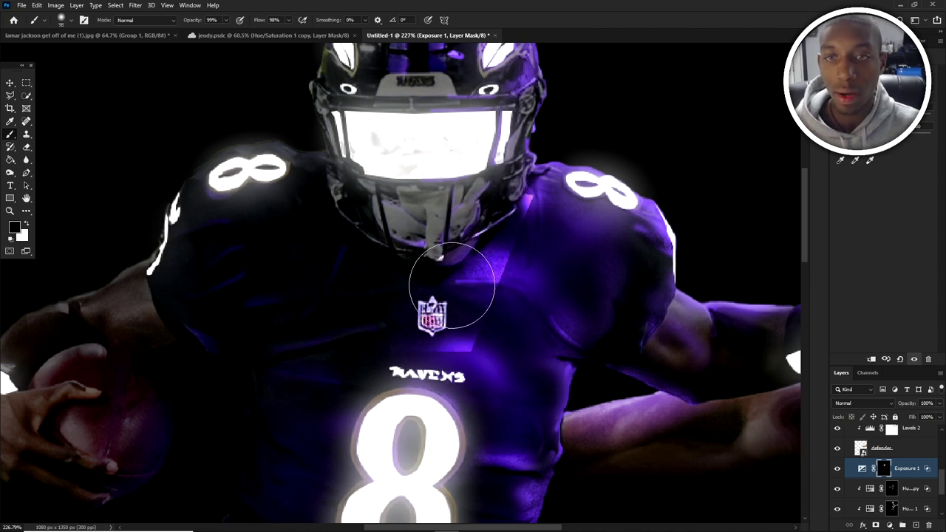
alt+drag(489, 328, 494, 184)
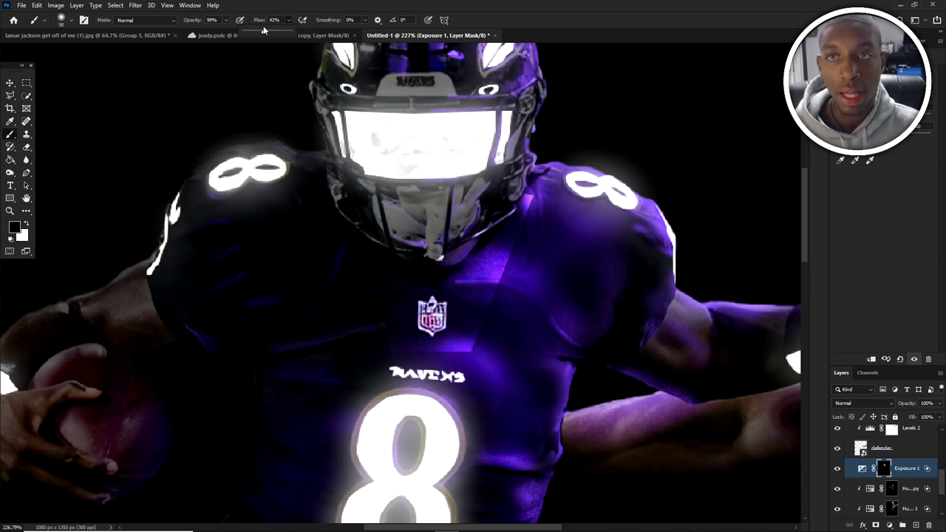
drag(264, 31, 263, 30)
mouse_move(526, 324)
mouse_down()
mouse_move(490, 342)
mouse_move(461, 377)
mouse_up()
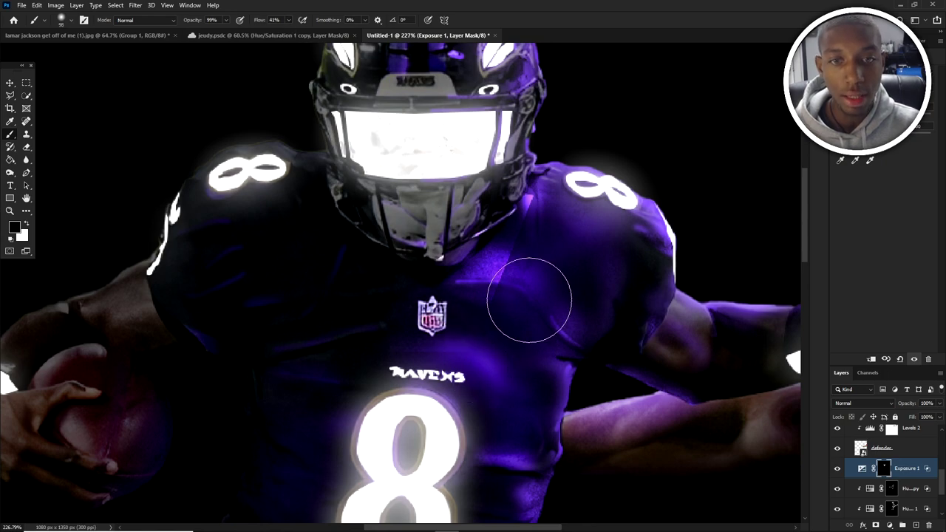
mouse_move(529, 300)
mouse_down()
mouse_move(529, 262)
mouse_move(568, 180)
mouse_up()
- Paint white with a small brush on the mask to brighten the thumb's lower edge on the ball-carrying hand
scroll(213, 335, down, 5)
key(x)
scroll(70, 389, up, 2)
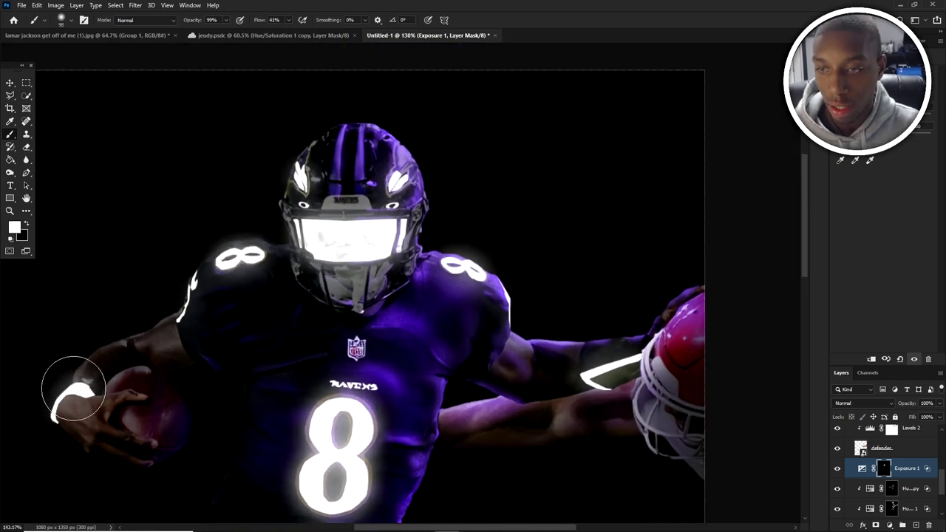
scroll(73, 388, up, 3)
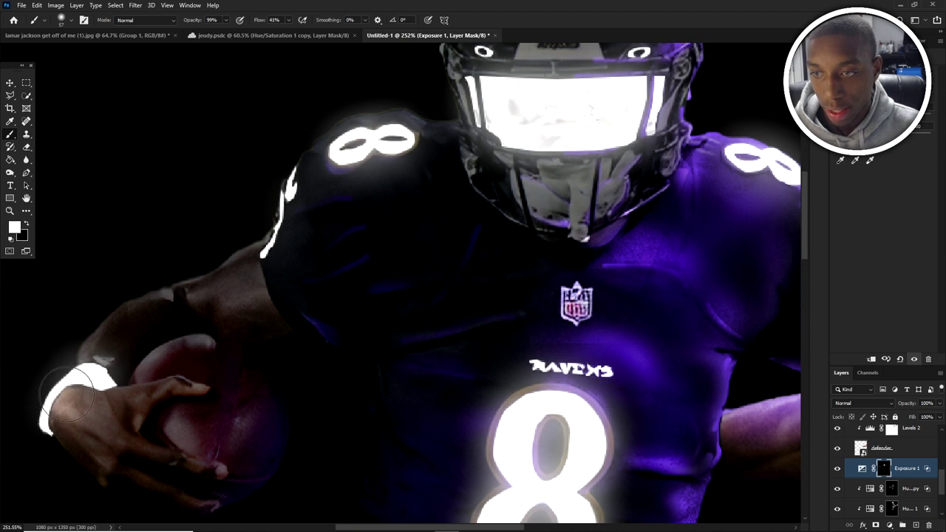
scroll(126, 411, up, 2)
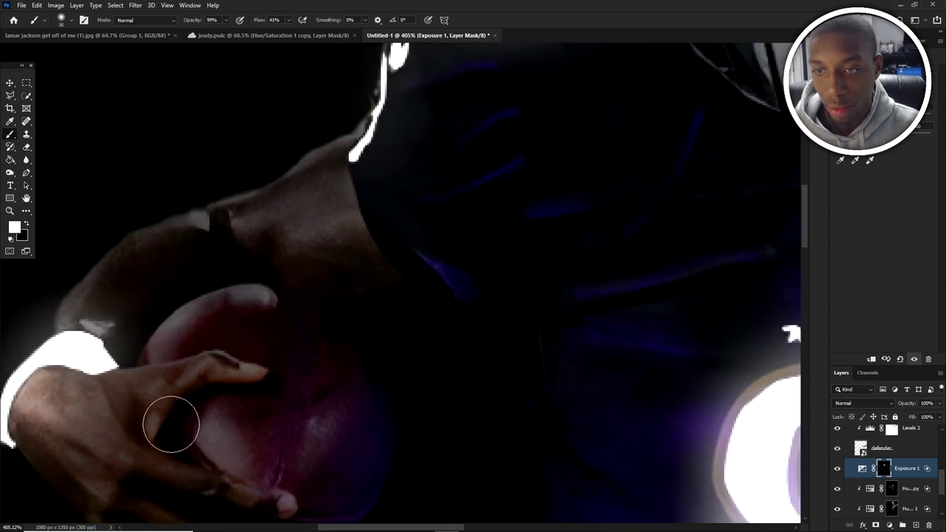
drag(154, 437, 166, 416)
drag(206, 388, 254, 381)
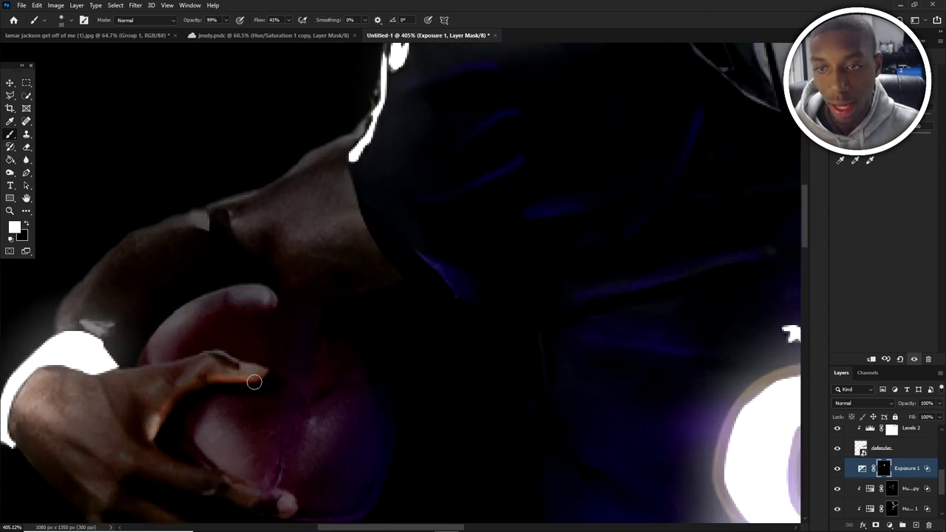
- Paint highlights along the back of the hand, its tendons and the finger resting on the football with small white brushes
alt+drag(229, 338, 262, 338)
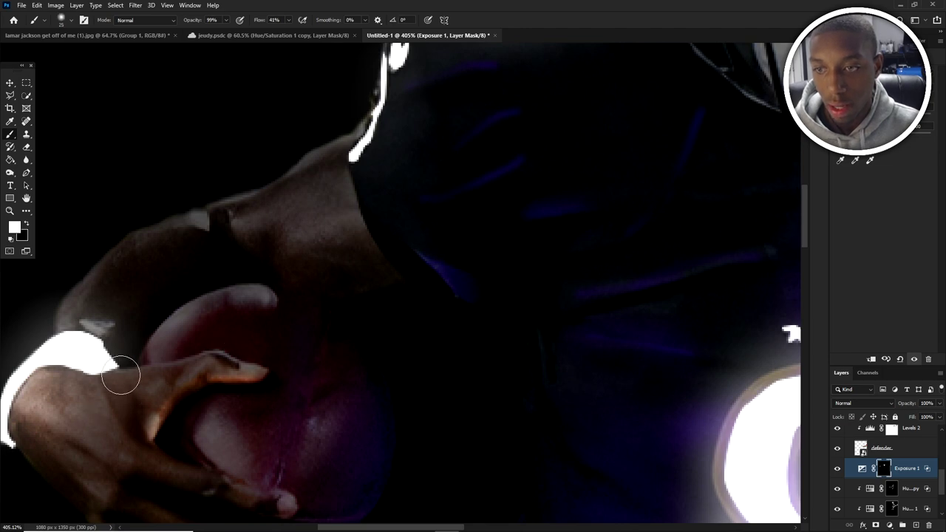
drag(121, 375, 65, 372)
alt+drag(103, 404, 60, 404)
drag(74, 437, 113, 467)
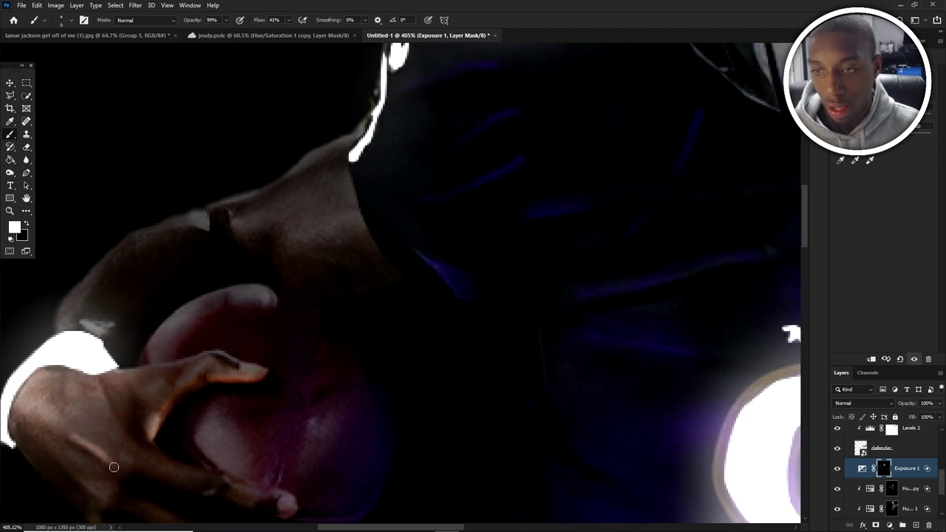
scroll(151, 473, down, 3)
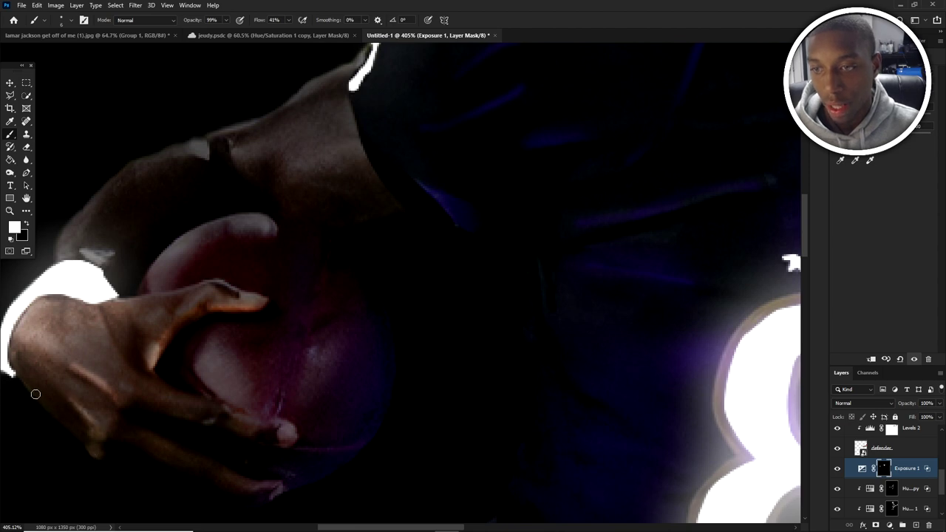
alt+right_click(228, 416)
drag(229, 415, 282, 421)
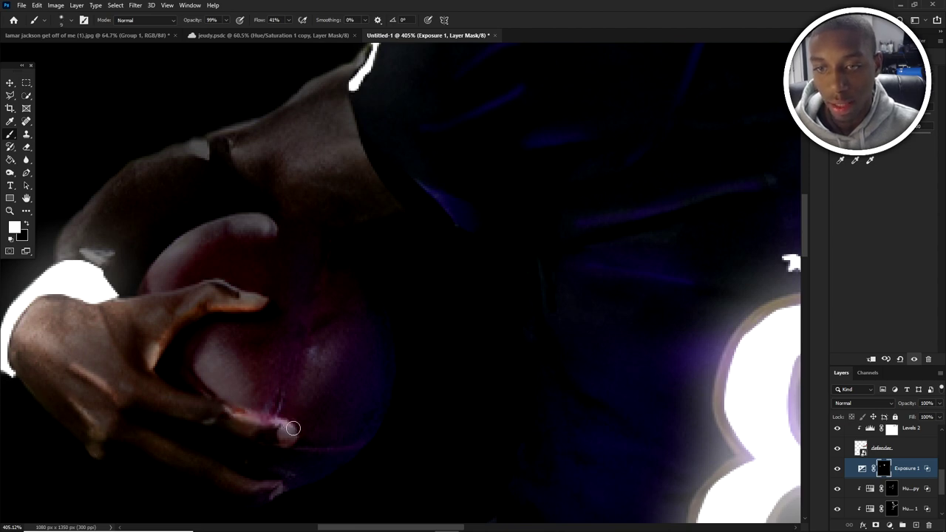
- Brighten the football by painting white over it on the Exposure 1 mask with a larger soft brush
scroll(144, 385, down, 4)
scroll(72, 382, up, 4)
key(x)
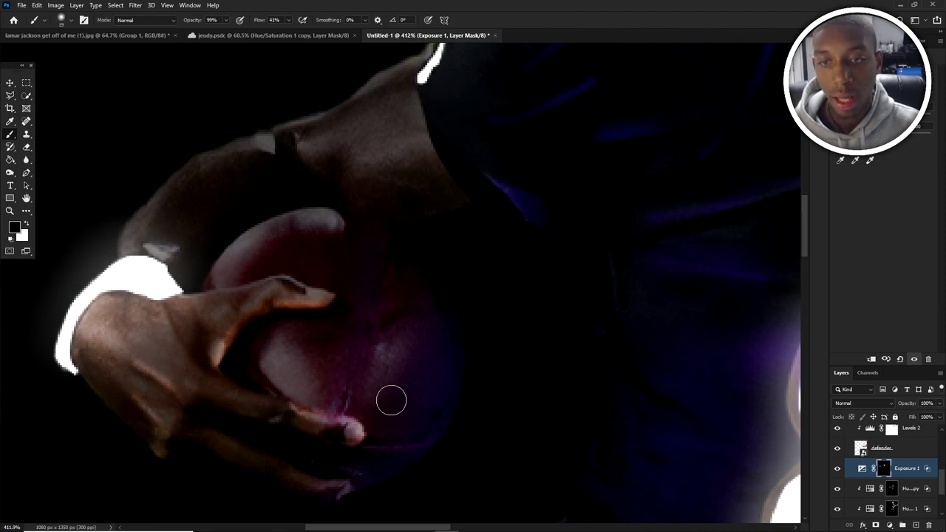
scroll(278, 356, down, 3)
key(x)
mouse_move(279, 356)
mouse_down()
mouse_move(246, 304)
mouse_move(267, 289)
mouse_move(236, 273)
mouse_up()
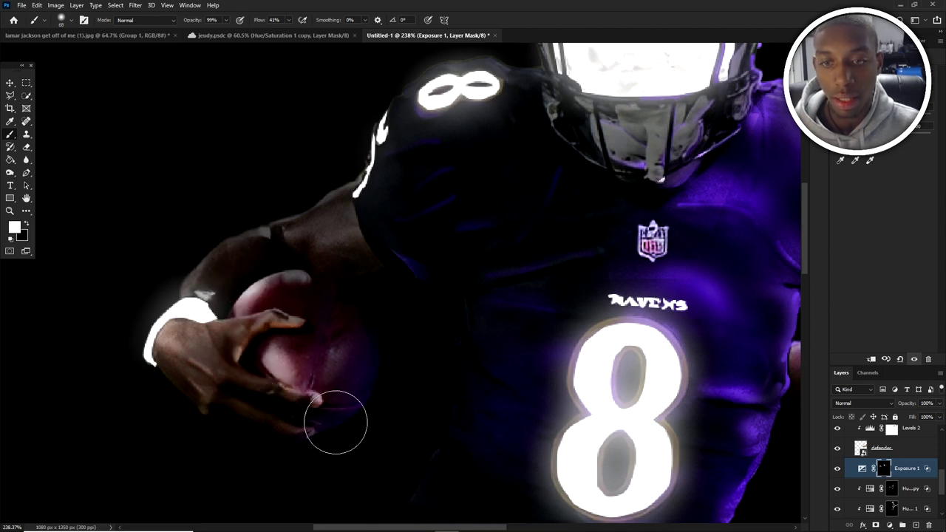
- Brighten the player's upper thigh on the mask with a white brush enlarged to 163 px, and undo the last stroke
scroll(344, 341, down, 3)
scroll(344, 341, down, 1)
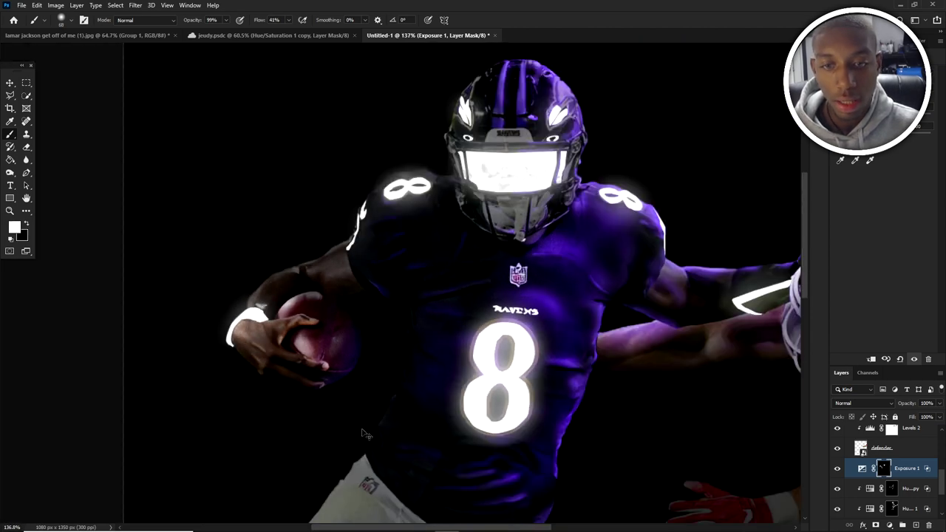
alt+drag(364, 429, 385, 430)
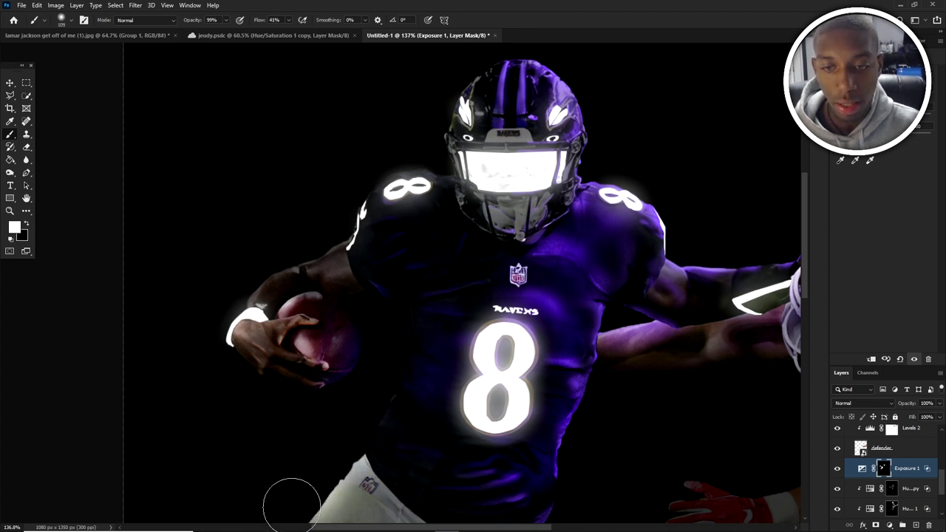
key(ctrl+0)
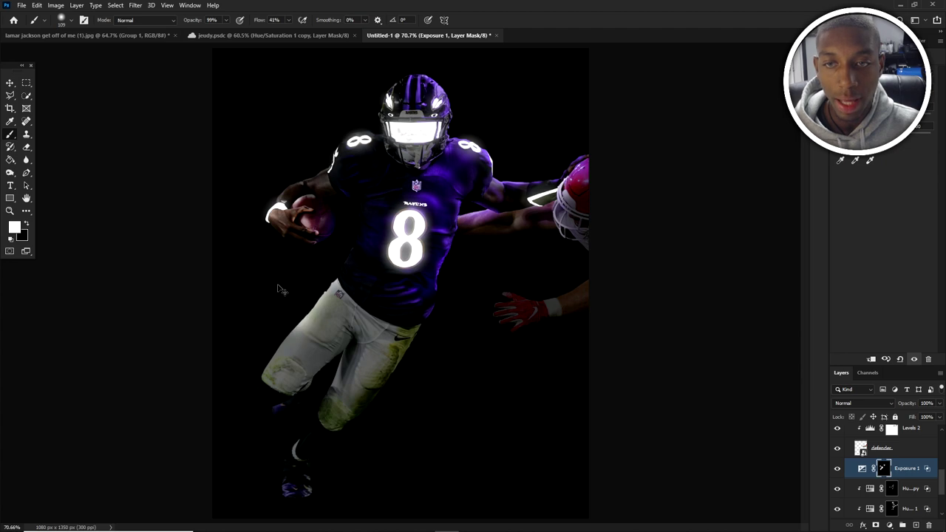
scroll(278, 289, up, 4)
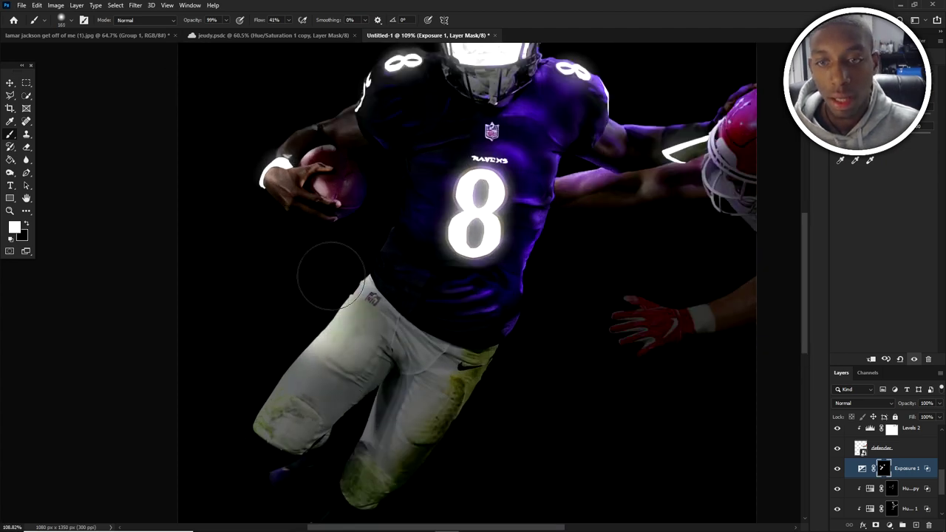
key(ctrl+z)
scroll(416, 244, down, 2)
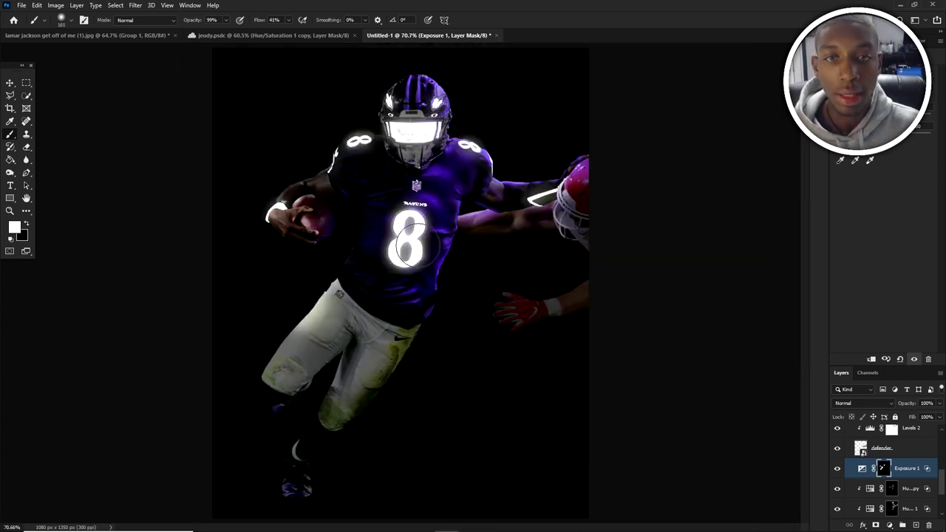
- Brighten the forearm above the glowing wristband on the mask with a 23 px white brush
scroll(321, 154, up, 5)
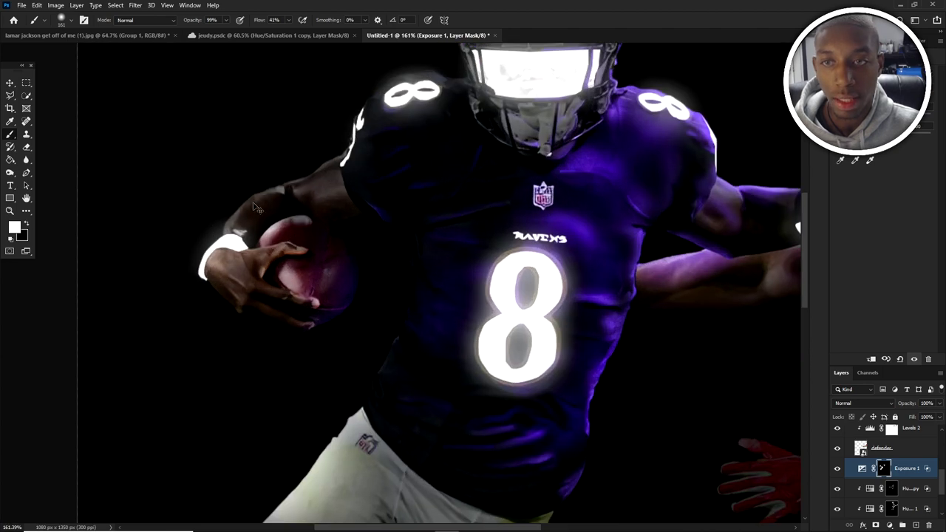
drag(215, 204, 179, 204)
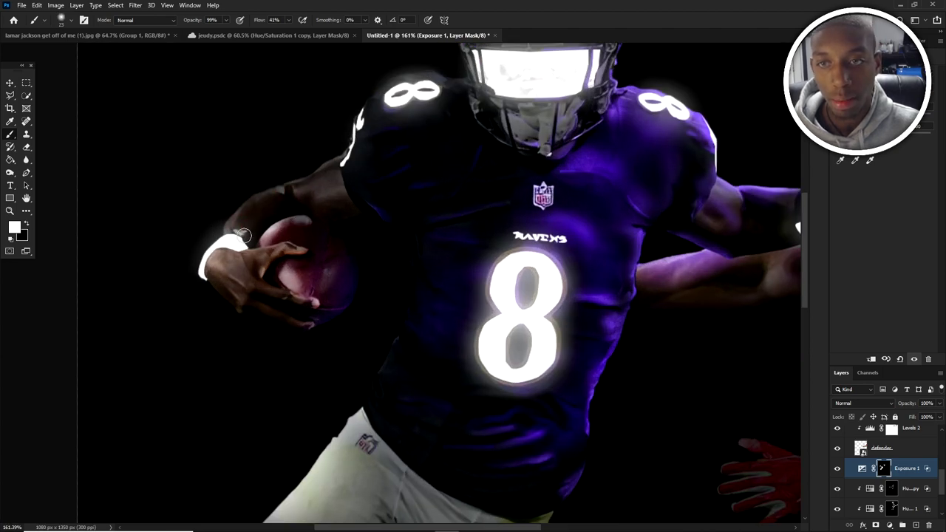
scroll(245, 237, down, 4)
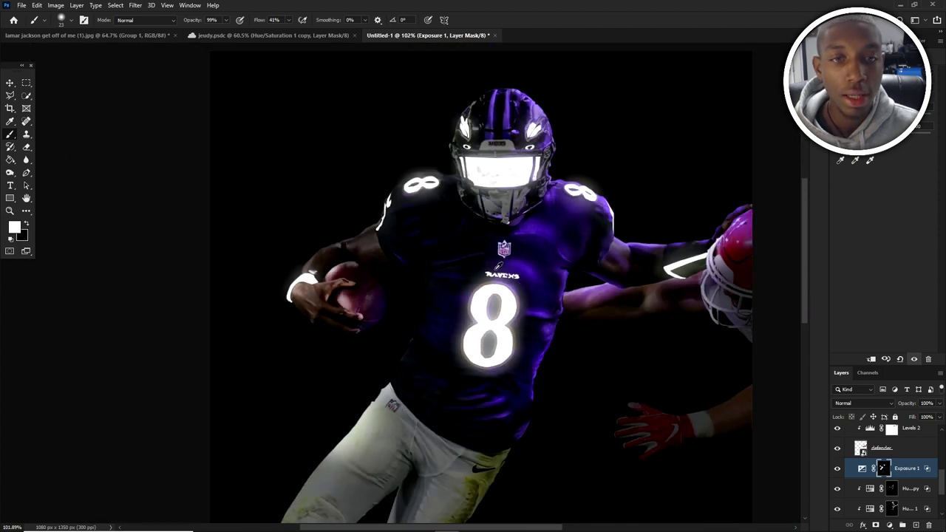
- Brighten the chin area behind the facemask on the mask with a 113 px white brush, undoing one stray stroke
scroll(498, 267, up, 2)
drag(535, 258, 554, 259)
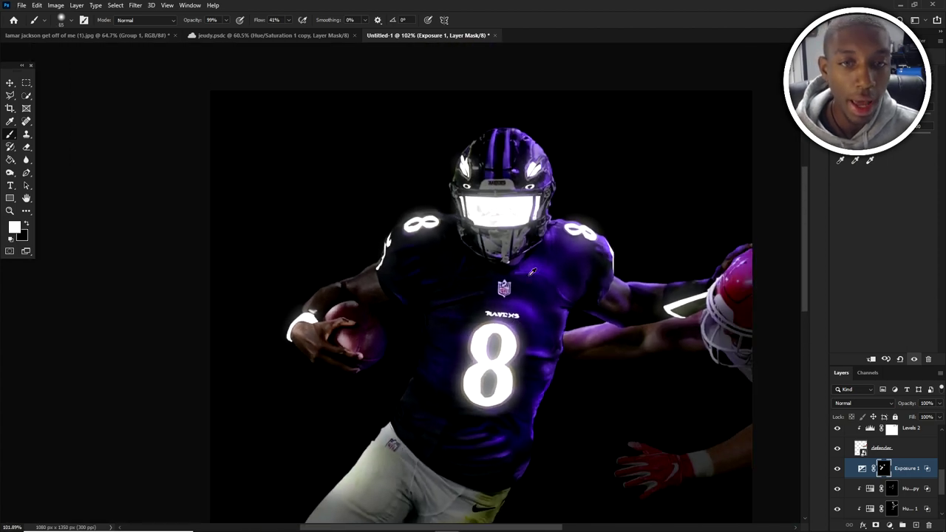
scroll(524, 273, up, 3)
drag(515, 285, 528, 288)
mouse_move(500, 241)
mouse_down()
mouse_move(476, 228)
mouse_move(501, 225)
mouse_up()
key(ctrl+z)
mouse_move(472, 218)
mouse_down()
mouse_move(462, 212)
mouse_move(495, 209)
mouse_up()
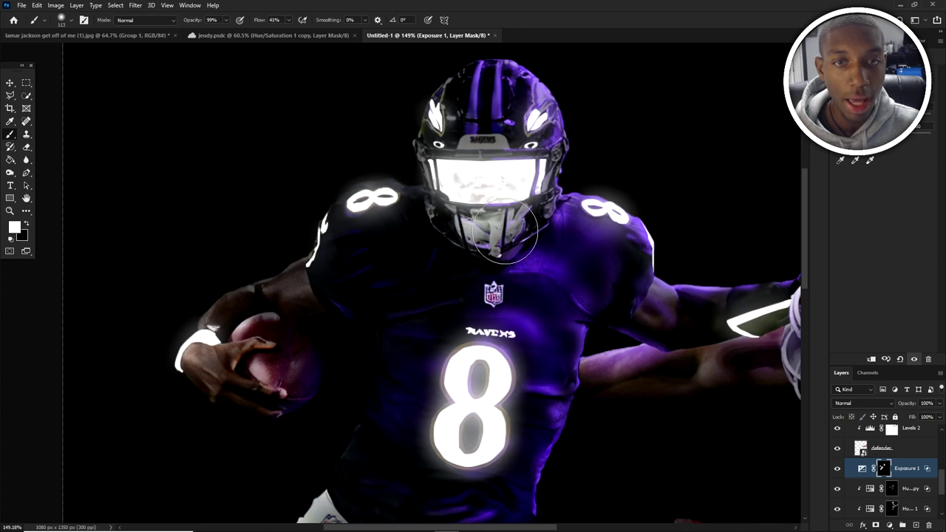
- Check the blending options of Exposure 1 without changing them, and duplicate the layer to strengthen the highlights
scroll(491, 211, up, 2)
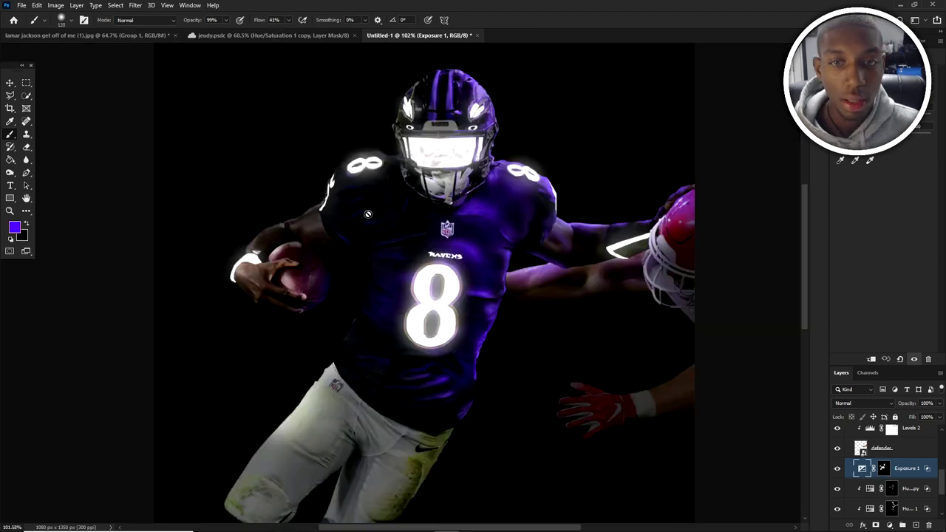
scroll(368, 213, up, 1)
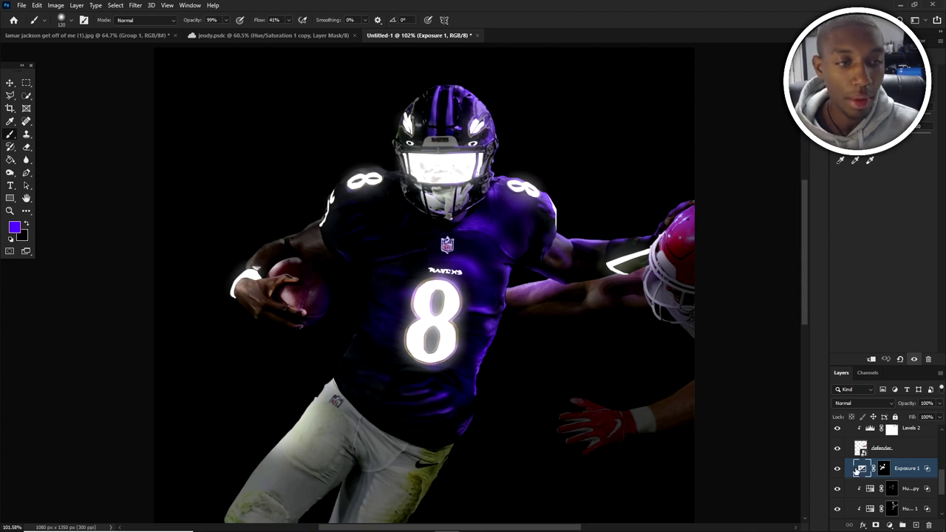
right_click(860, 470)
click(847, 278)
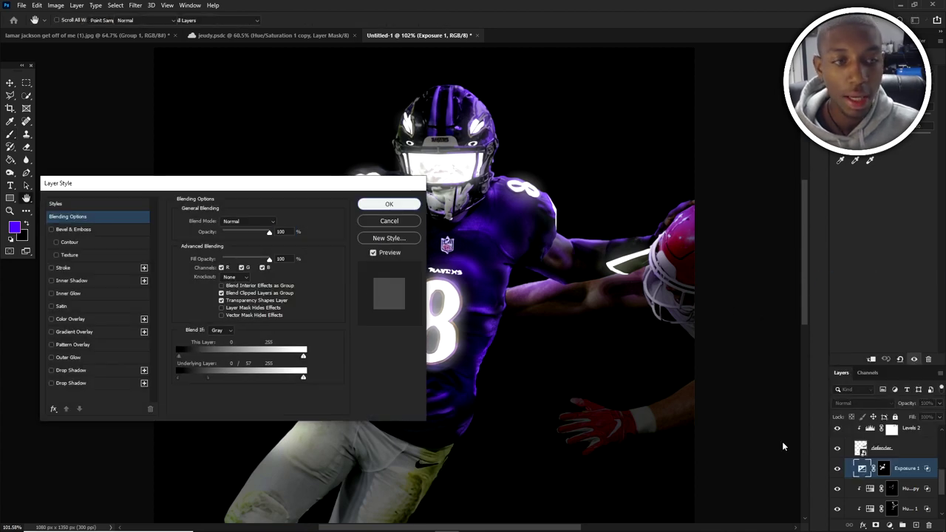
click(388, 203)
key(ctrl+j)
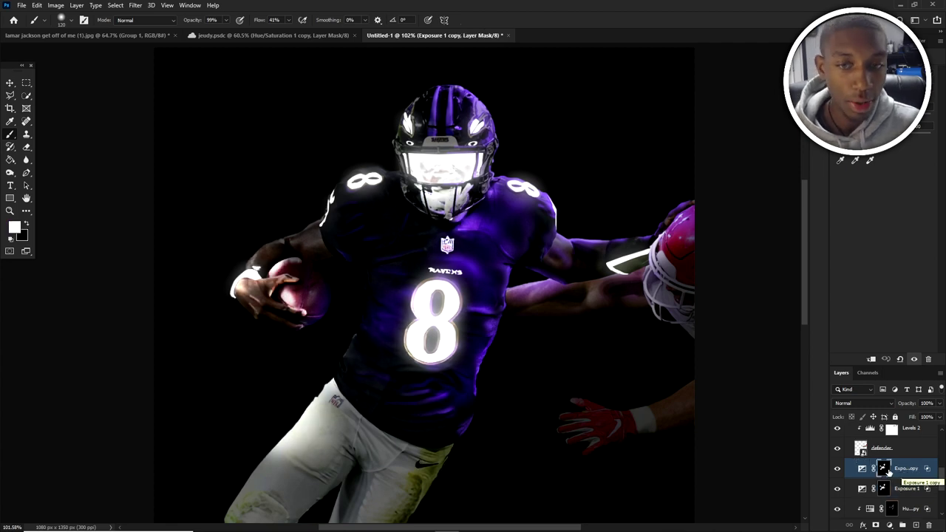
- Reset the Underlying Layer shadow range in the Blend If options of Exposure 1 copy to 0
right_click(862, 470)
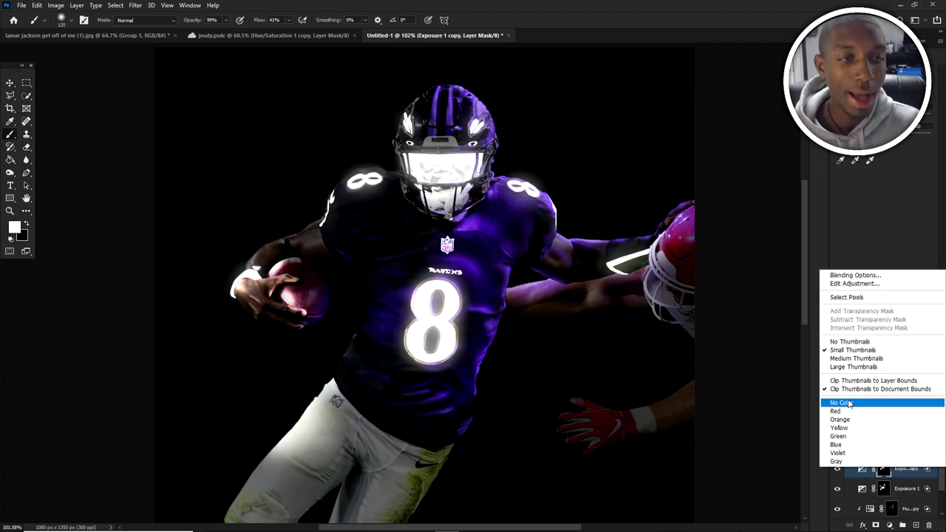
click(839, 277)
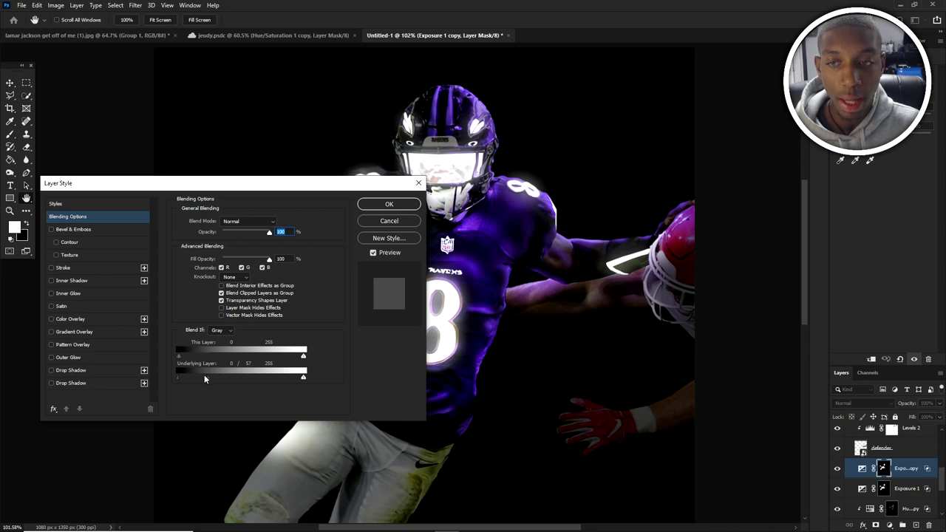
click(388, 204)
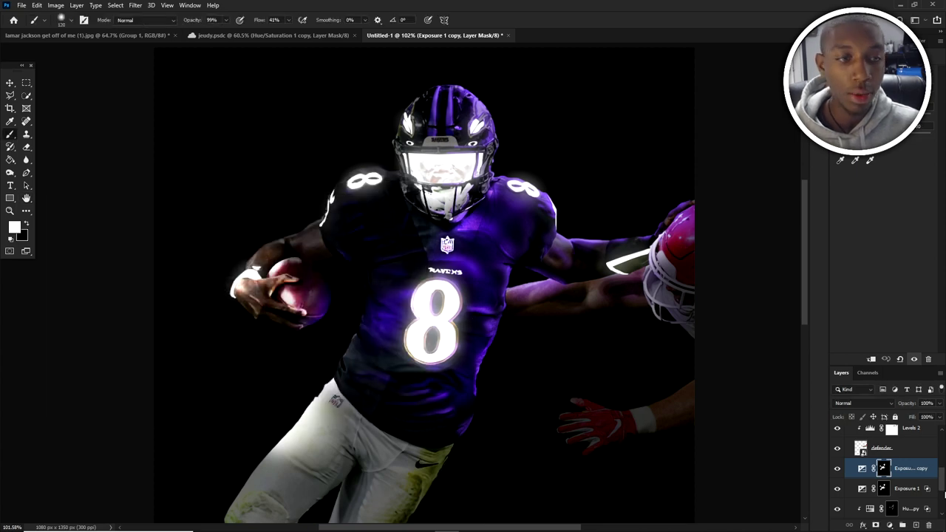
- Replace the painted mask of Exposure 1 copy with a black mask that hides the whole adjustment
key(ctrl+i)
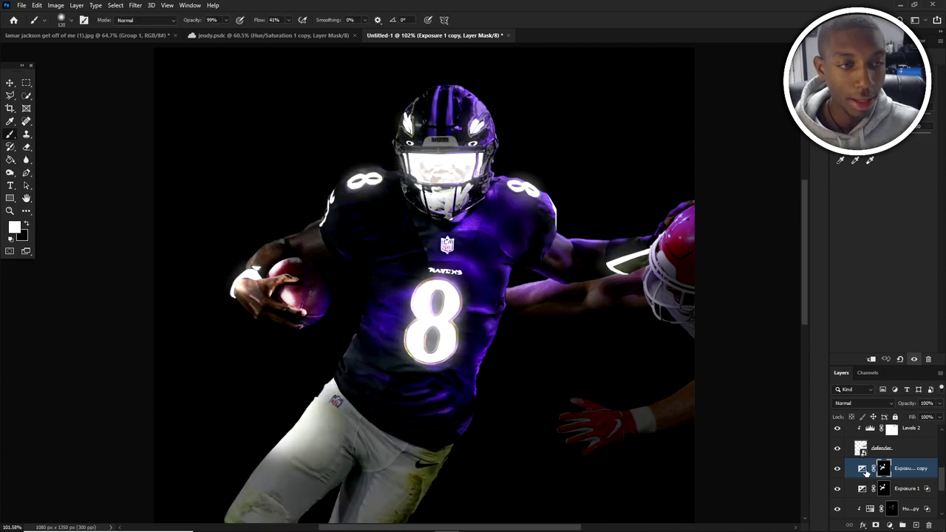
right_click(883, 468)
click(878, 391)
alt+click(876, 524)
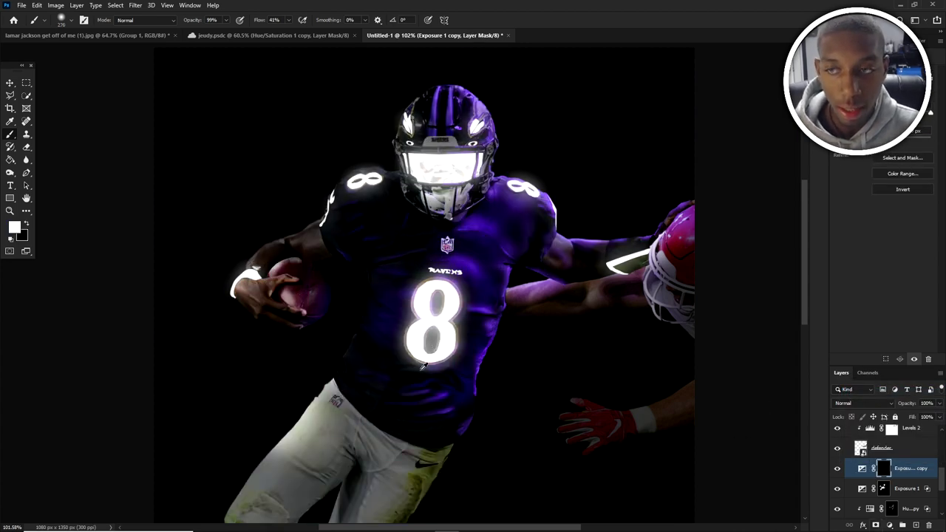
- Brighten the jersey around the large chest number and the shoulder numbers on the Exposure 1 copy mask with a soft white brush reduced to 114 px
scroll(414, 369, up, 3)
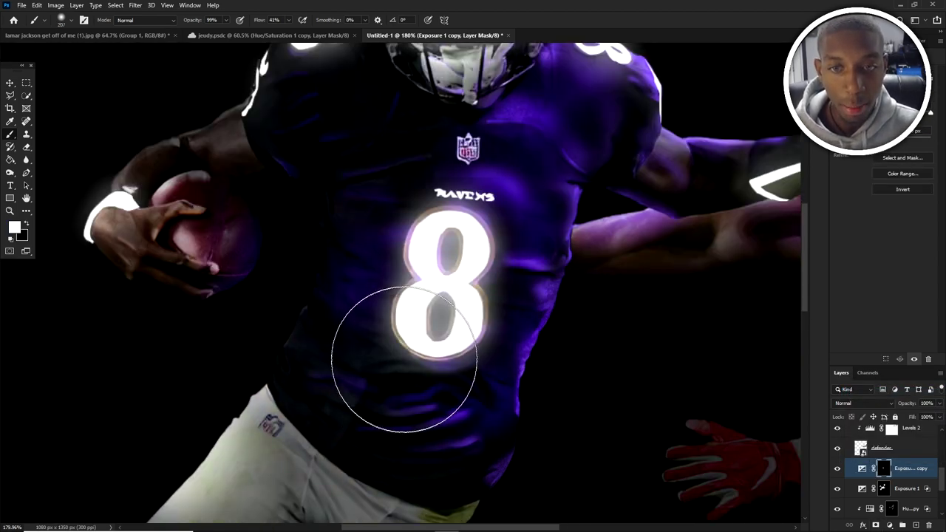
alt+right_click(405, 359)
click(389, 346)
mouse_move(391, 344)
mouse_down()
mouse_move(391, 298)
mouse_move(405, 257)
mouse_move(477, 359)
mouse_move(465, 347)
mouse_move(450, 365)
mouse_up()
scroll(495, 214, down, 2)
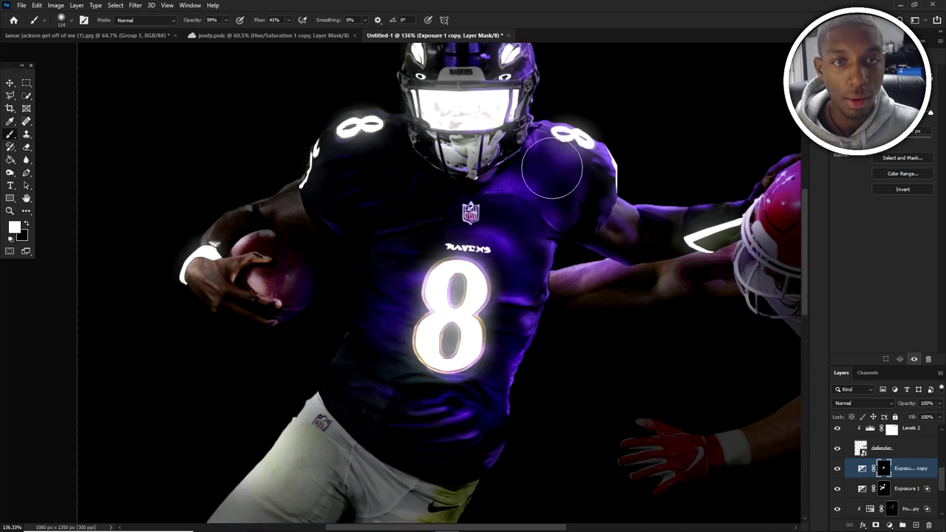
drag(354, 124, 359, 123)
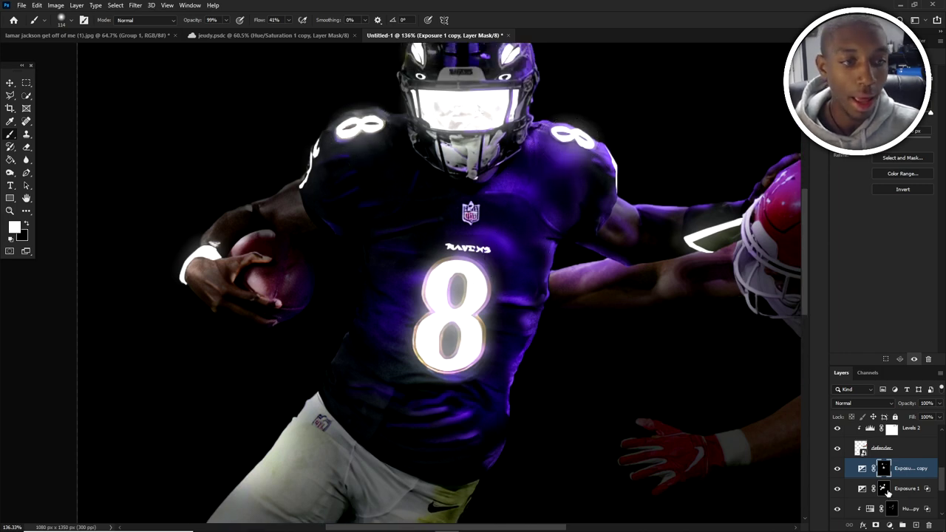
- Brighten the dark side of the jersey between shoulder and chest on the Exposure 1 mask with a larger white brush
click(885, 490)
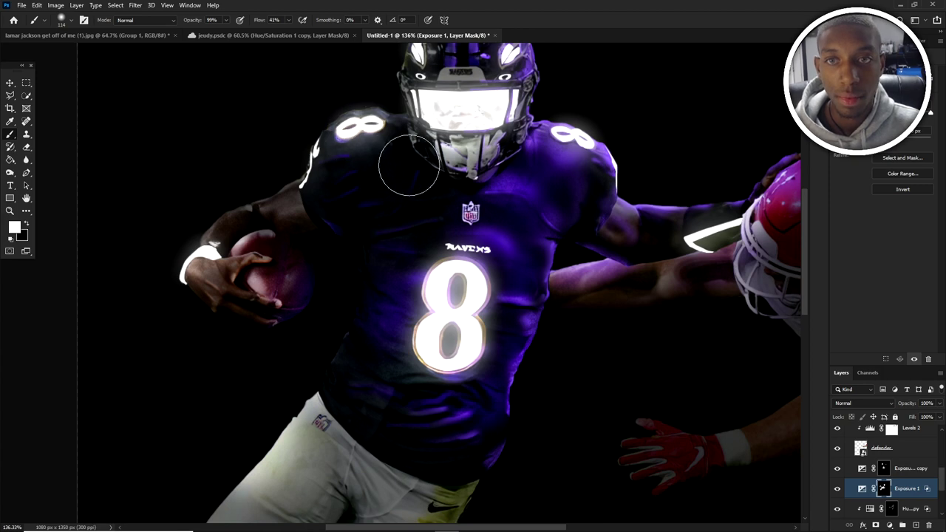
scroll(410, 165, down, 3)
scroll(344, 142, up, 2)
mouse_move(464, 210)
mouse_down()
mouse_move(503, 227)
mouse_move(497, 210)
mouse_up()
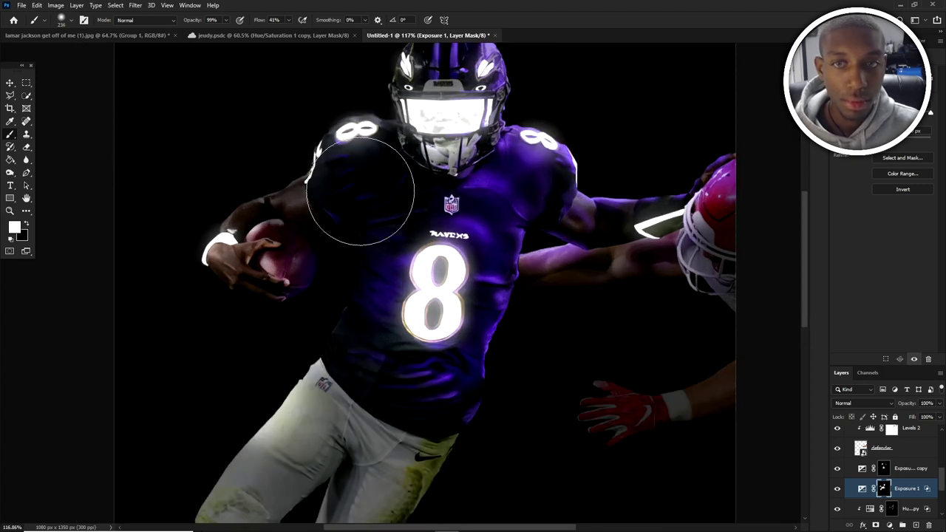
drag(388, 256, 348, 232)
scroll(348, 235, down, 3)
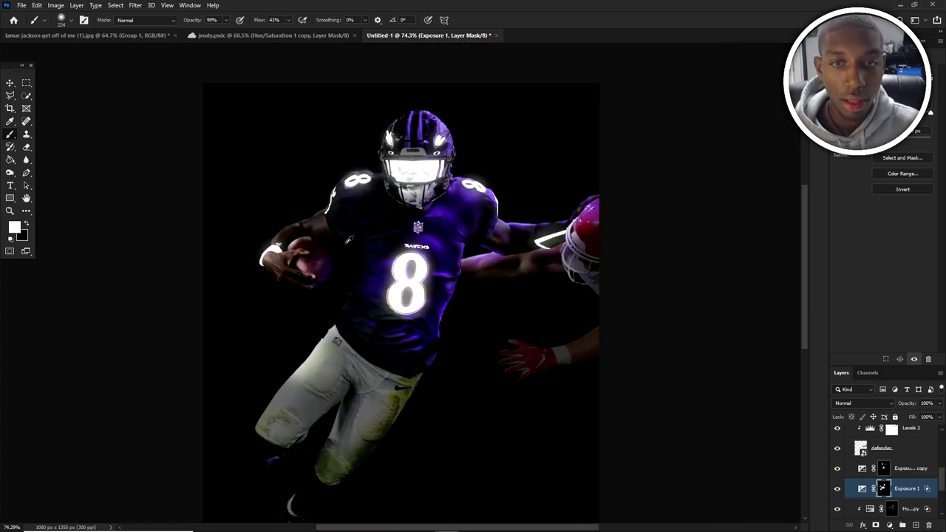
scroll(373, 322, up, 1)
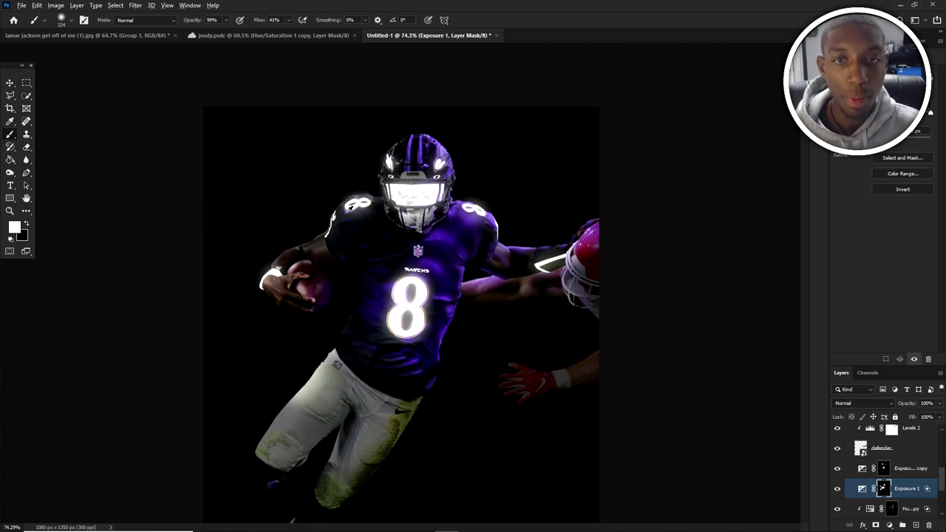
scroll(330, 135, down, 2)
scroll(342, 148, up, 5)
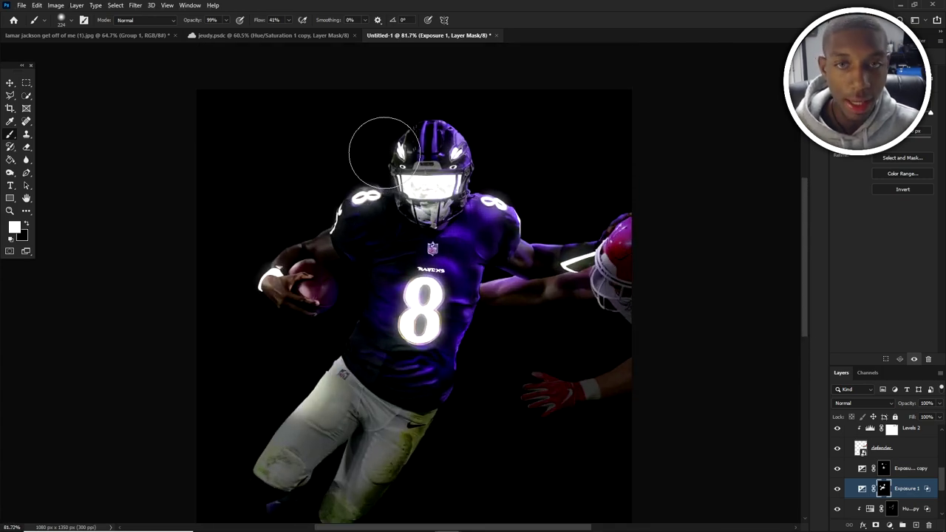
- Pick objects around the shoulder number with the Move tool to identify the layers lighting that area
key(v)
scroll(355, 205, up, 12)
click(353, 206)
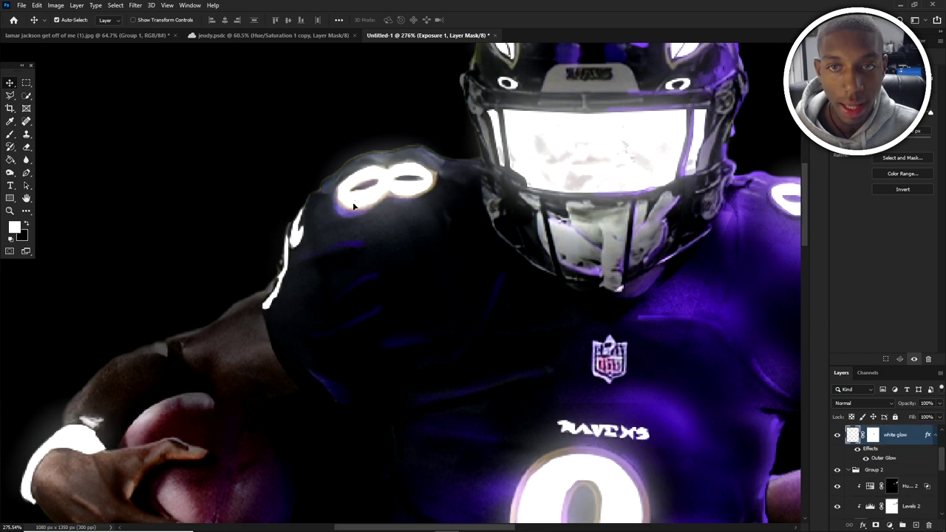
key(ctrl)
drag(428, 247, 430, 248)
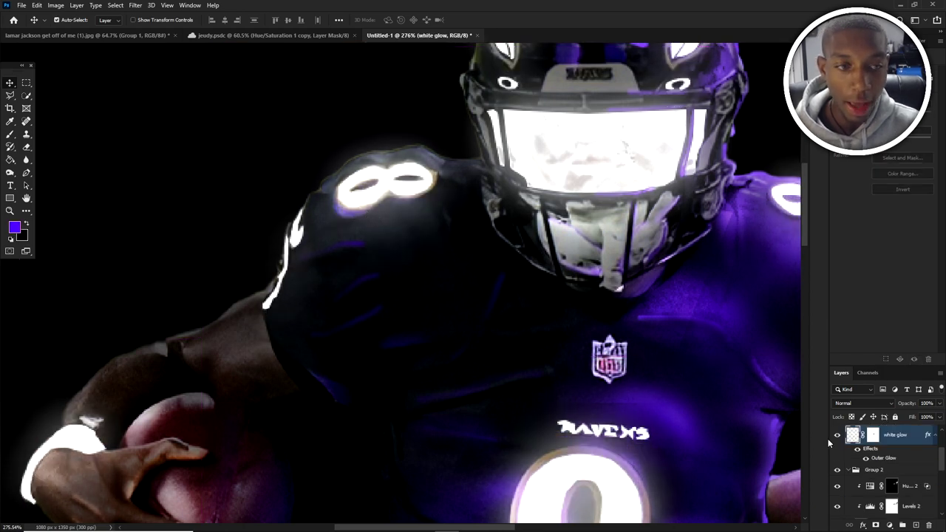
drag(362, 260, 369, 305)
key(ctrl)
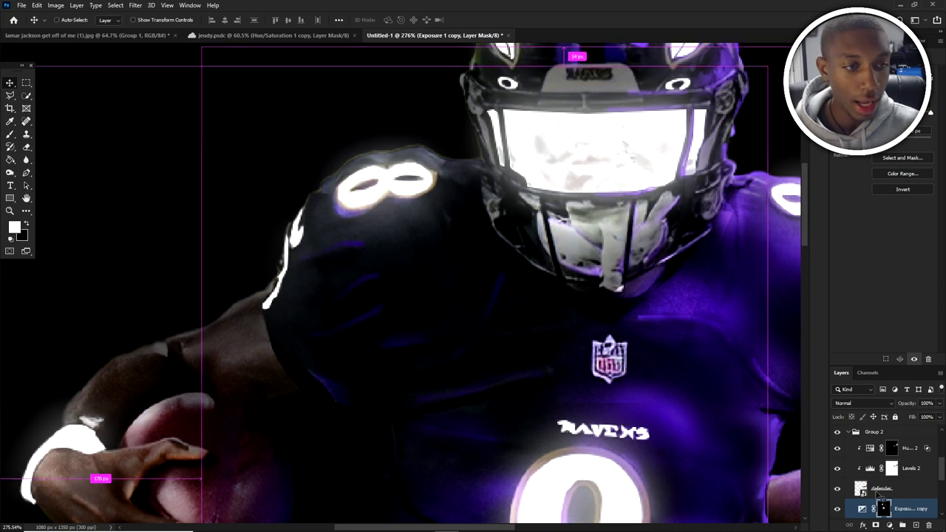
- Clip Exposure 1 and Exposure 1 copy to the player layer beneath with clipping masks
scroll(898, 499, down, 2)
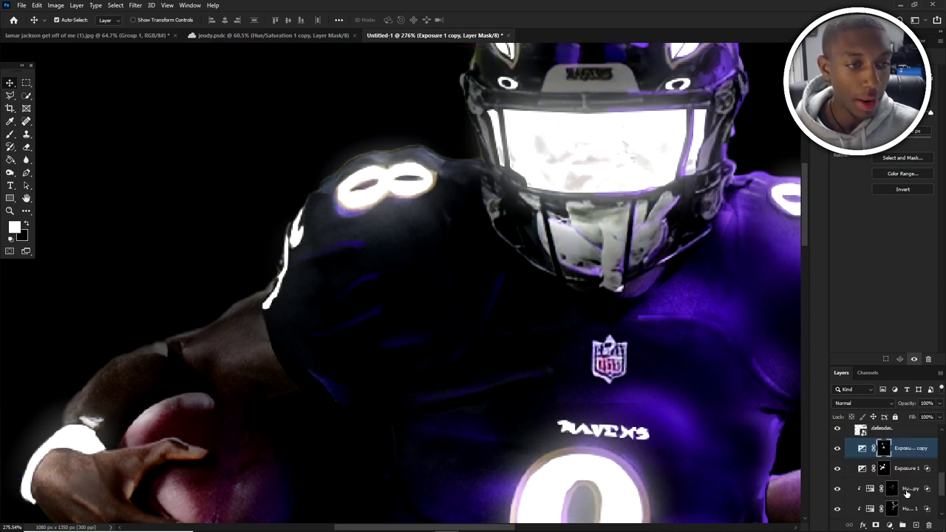
alt+click(910, 456)
alt+click(910, 477)
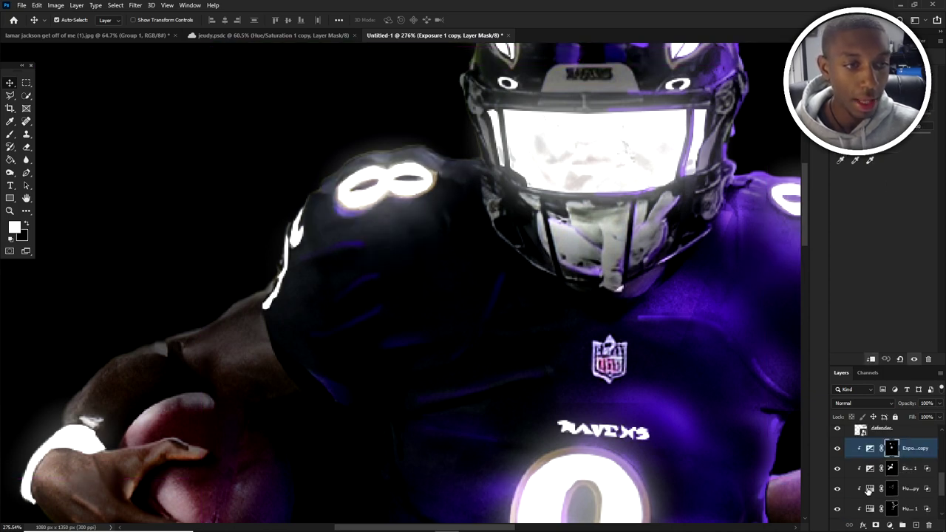
- Toggle the visibility of Hue/Saturation 1 copy to compare its effect, and select its layer mask
click(837, 489)
click(838, 488)
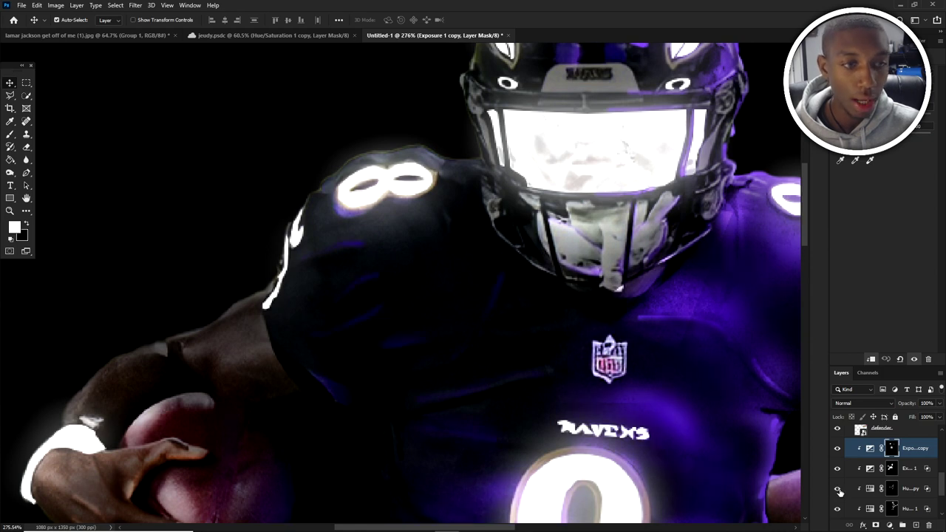
click(838, 488)
click(838, 488)
click(892, 489)
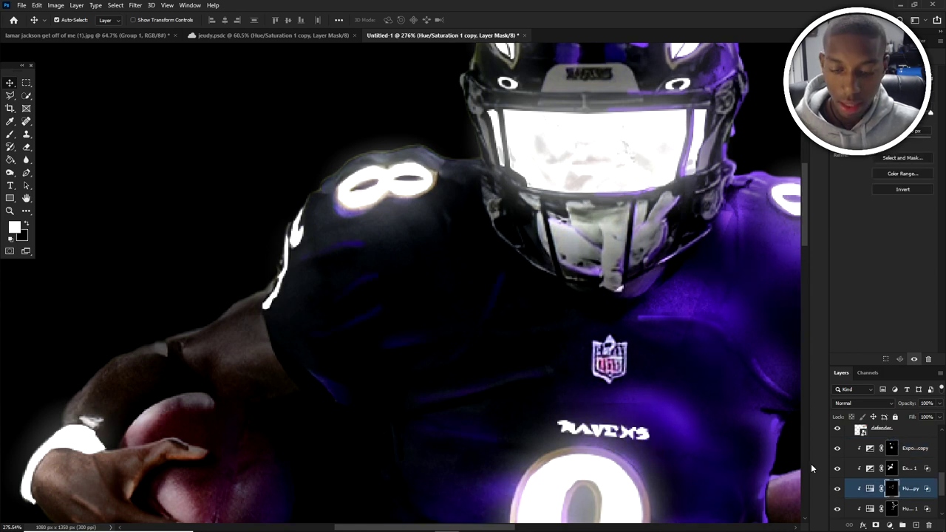
- Reduce the purple tint on the dark shoulder on the Hue/Saturation 1 copy mask with a 32 px black brush
key(b)
click(25, 160)
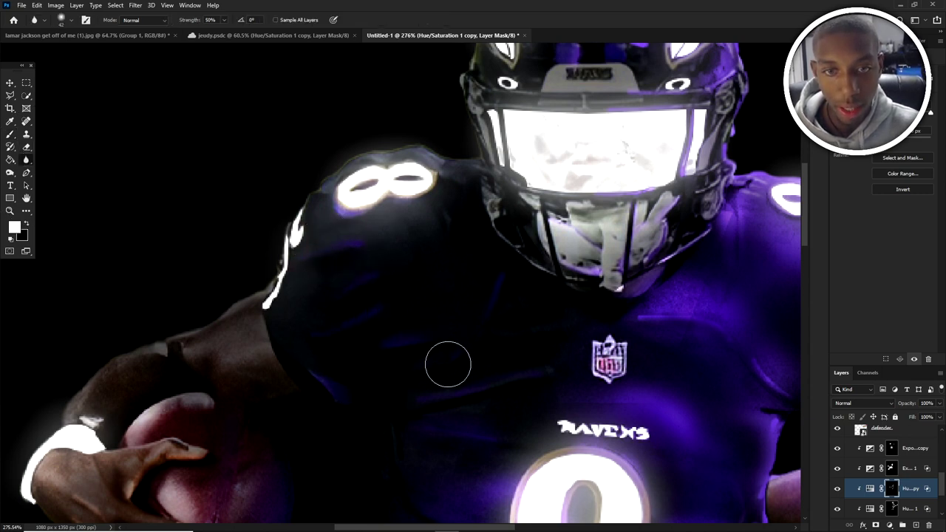
scroll(388, 285, down, 10)
scroll(362, 266, up, 11)
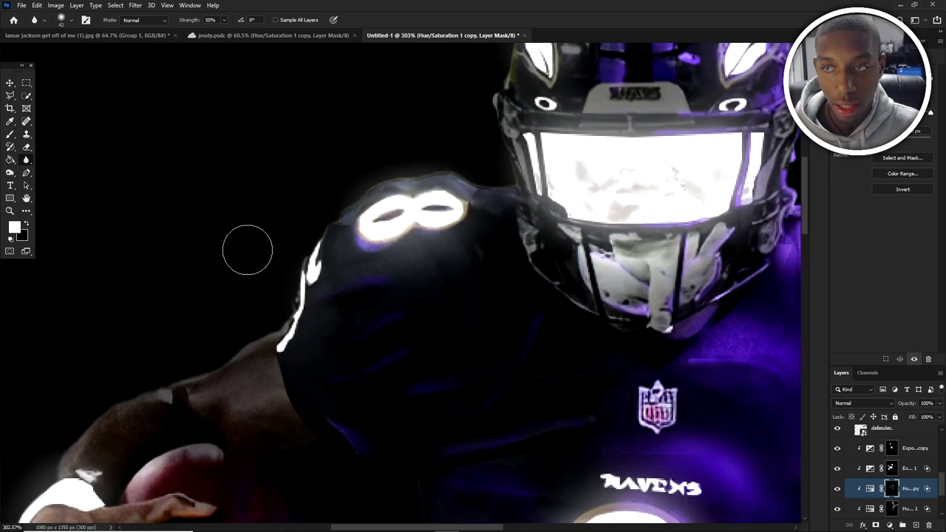
click(10, 135)
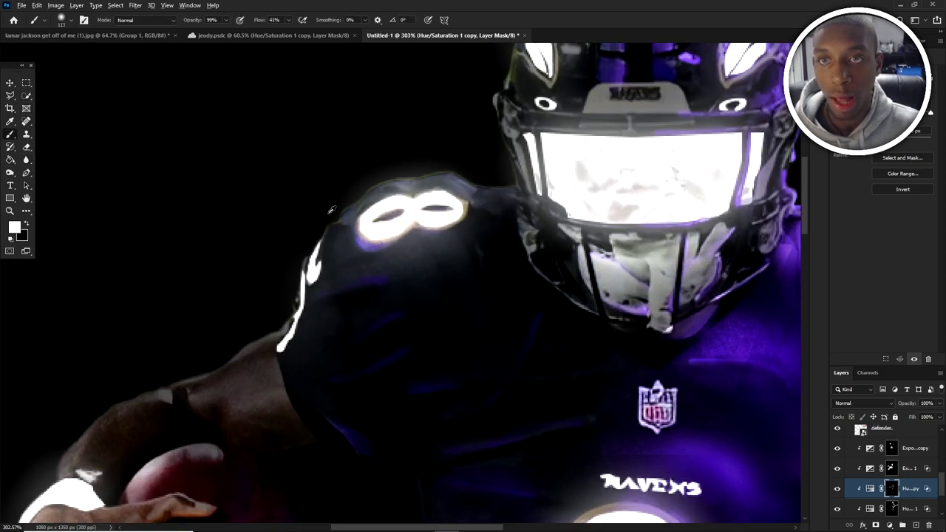
key(x)
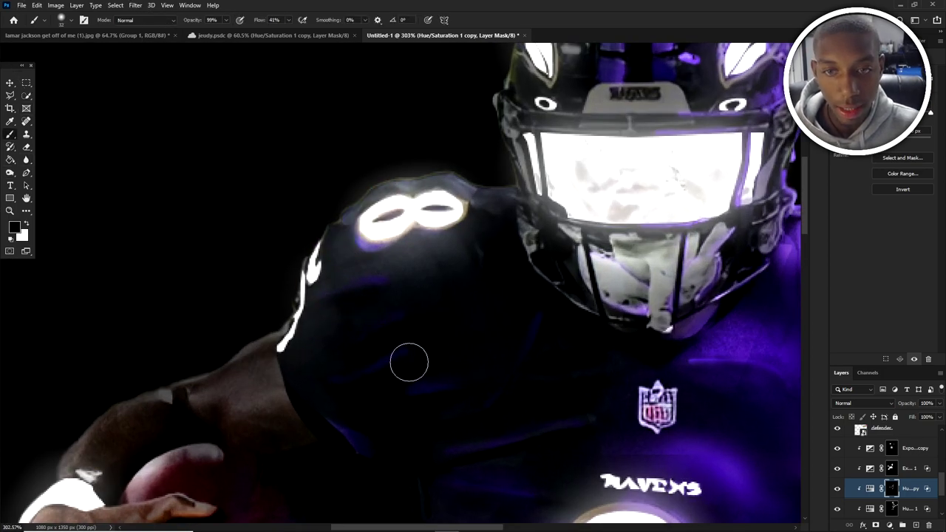
scroll(457, 418, down, 3)
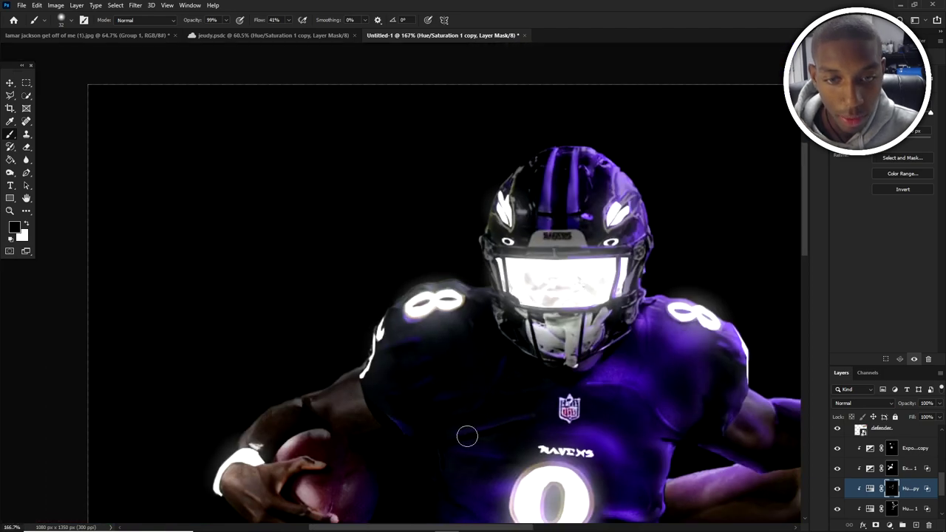
- Toggle the visibility of the Hue/Saturation 1 copy layer to compare the jersey with and without its purple tint
scroll(516, 453, down, 4)
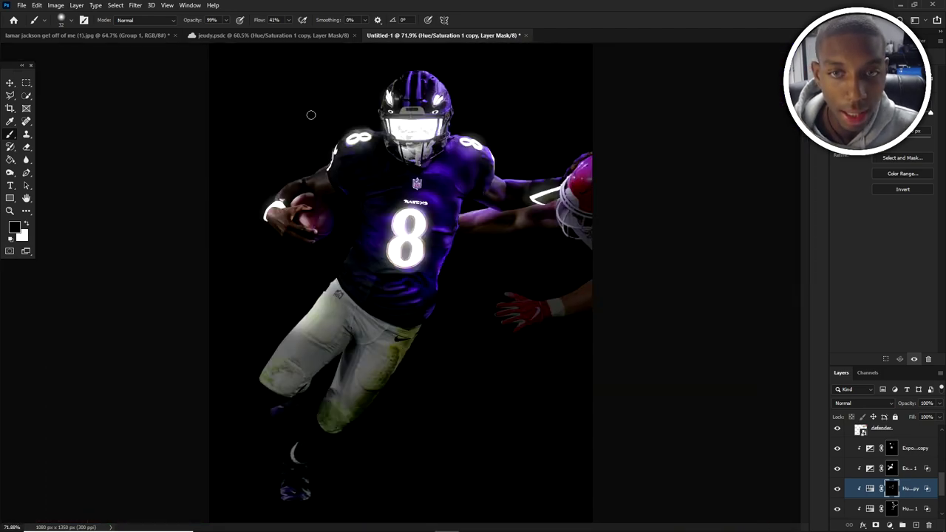
scroll(422, 211, up, 4)
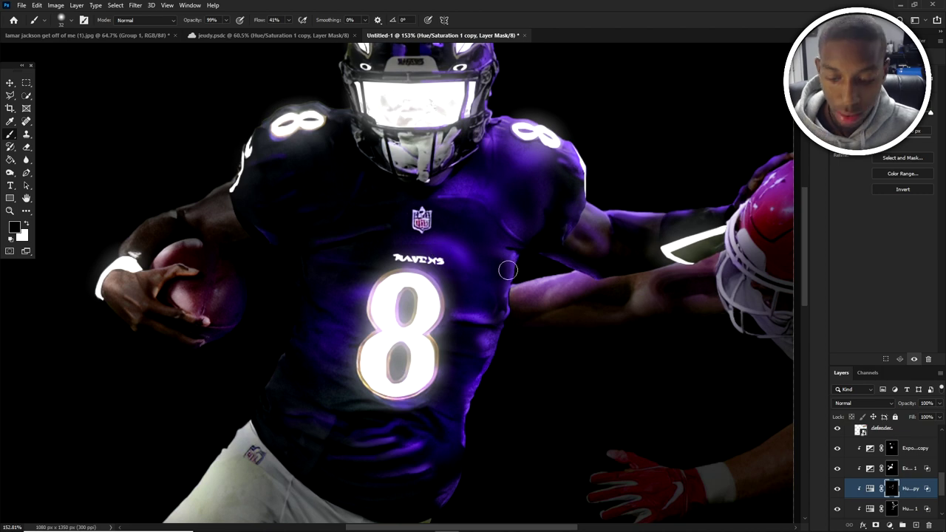
key(v)
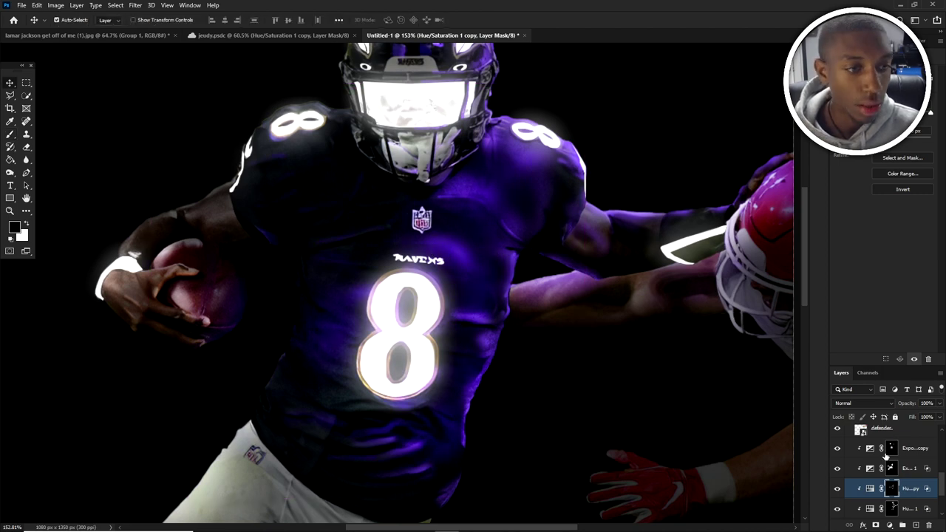
click(845, 467)
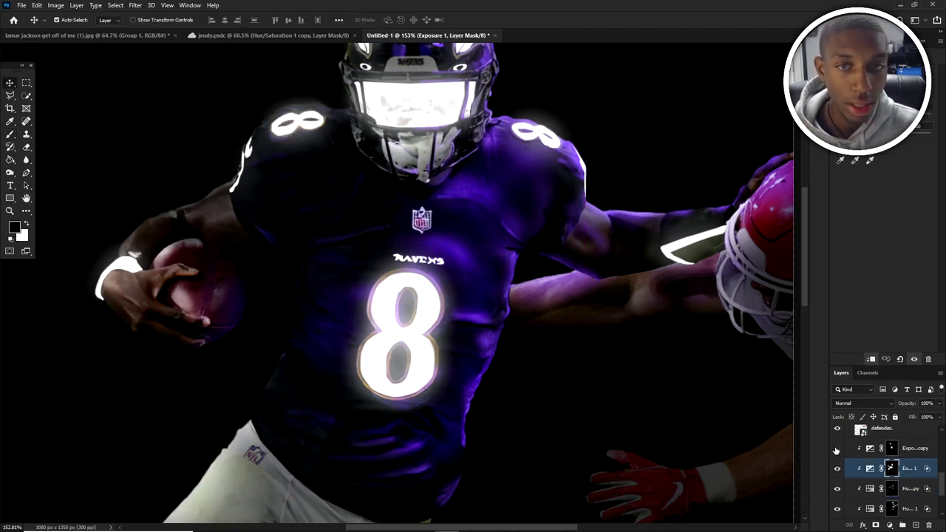
click(838, 490)
click(838, 490)
click(838, 490)
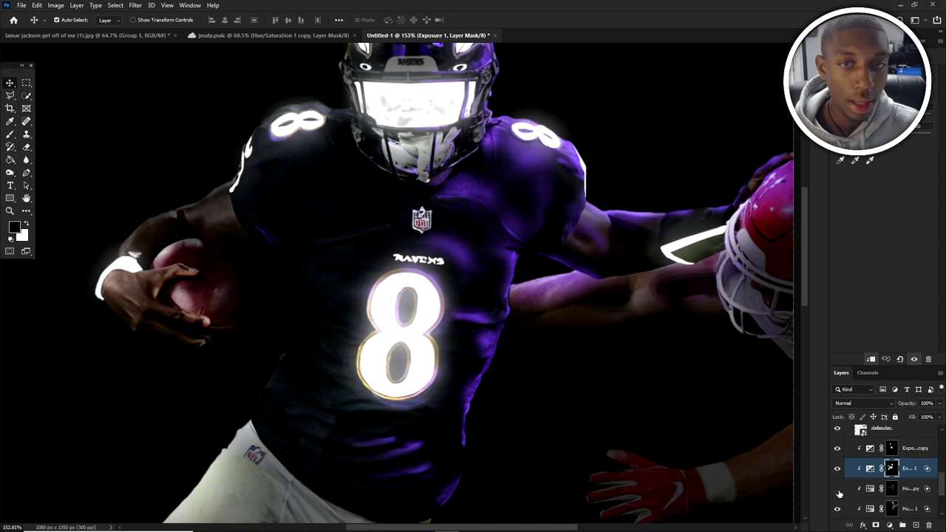
click(838, 490)
- Paint black on the Hue/Saturation 1 copy mask with a soft 218 px brush to reduce the purple tint on the jersey
click(890, 489)
key(b)
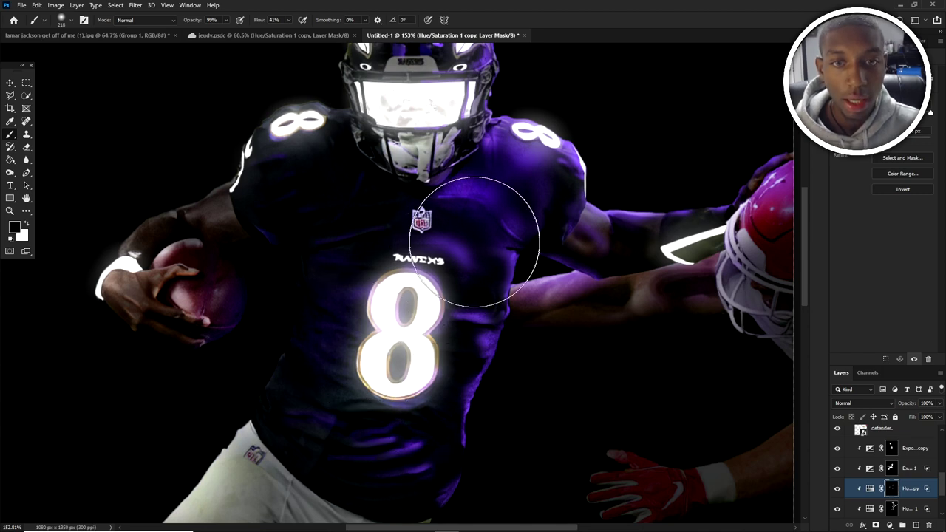
scroll(510, 224, down, 3)
scroll(485, 214, up, 1)
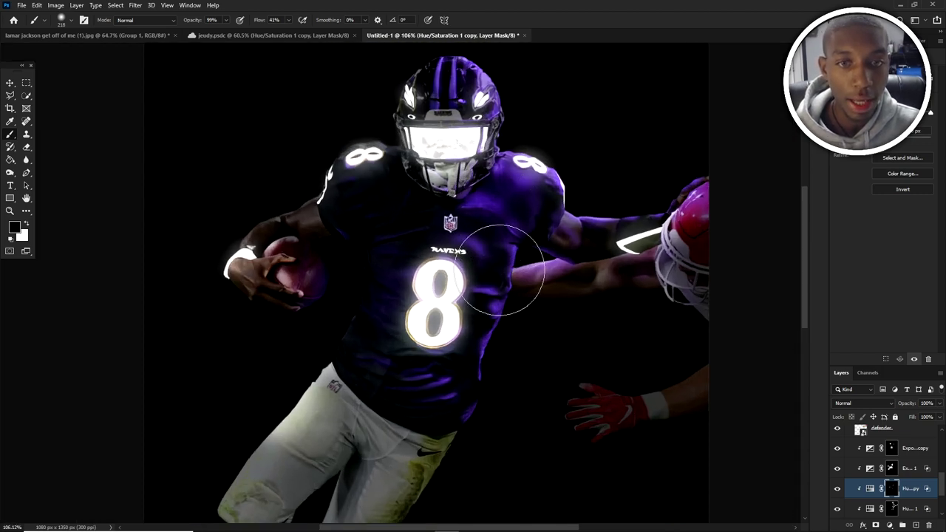
- Try brushing white on the Hue/Saturation 1 copy mask over the dark side of the jersey beside the number, and undo the strokes
key(x)
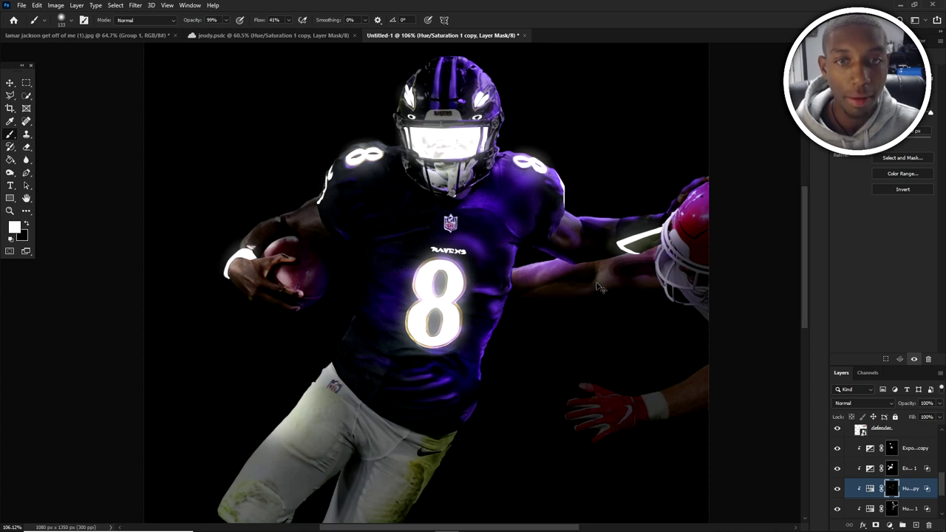
alt+right_click(357, 274)
click(371, 283)
key(ctrl+z)
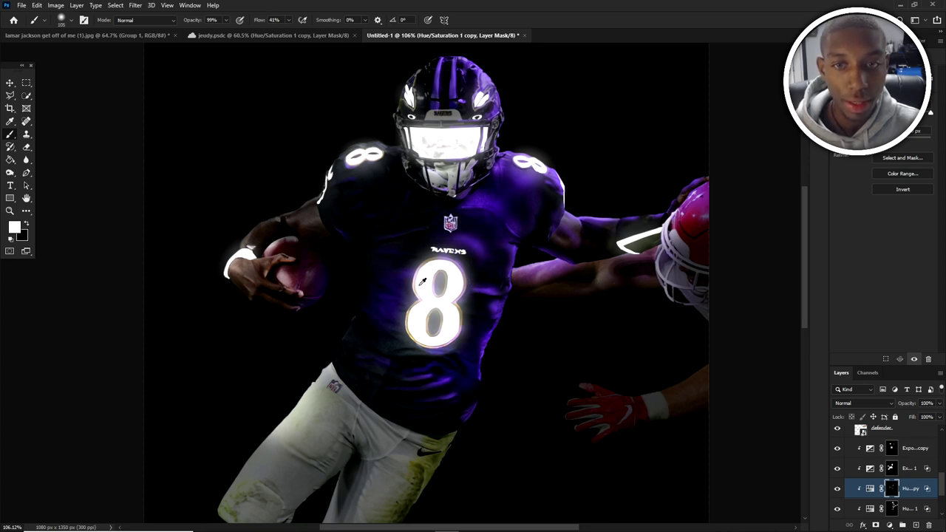
click(392, 292)
key(ctrl+z)
key(x)
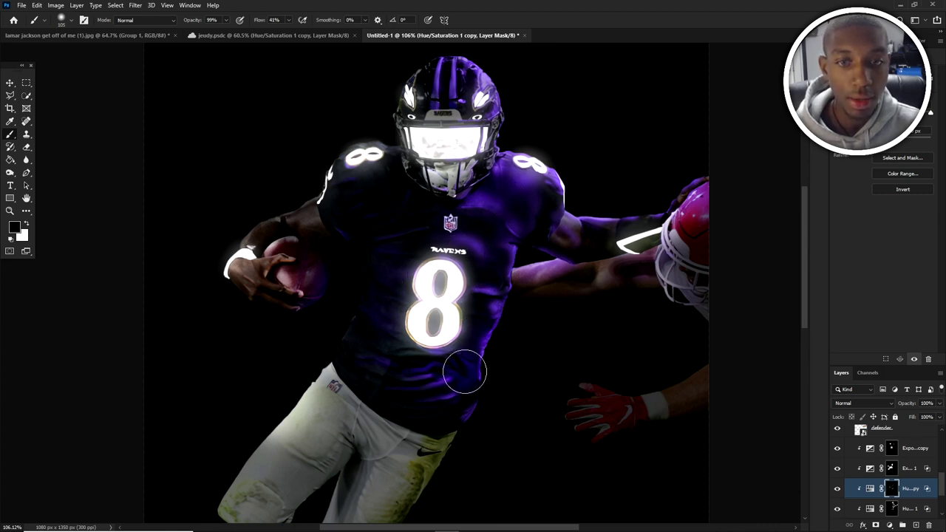
- Brush white on the Hue/Saturation 1 copy mask over the dark side of the jersey's chest to bring in purple
scroll(429, 332, up, 1)
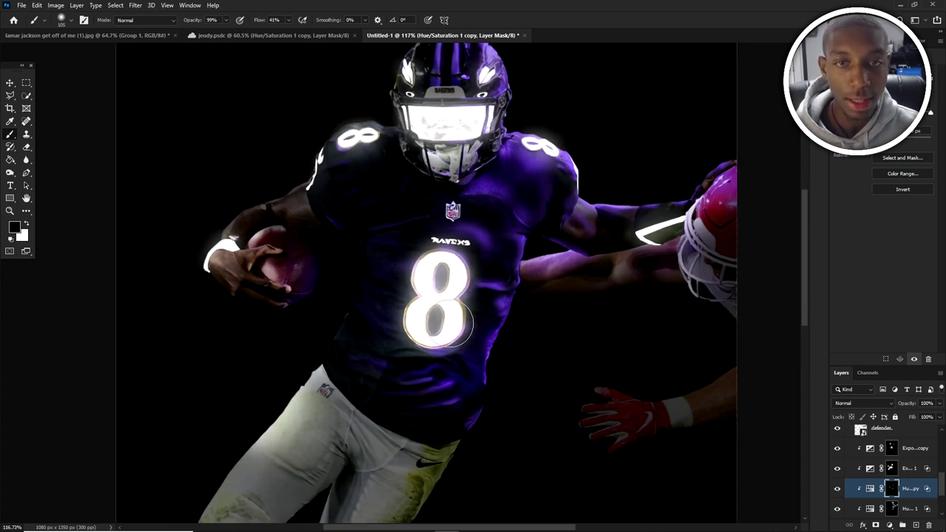
scroll(450, 324, up, 1)
key(x)
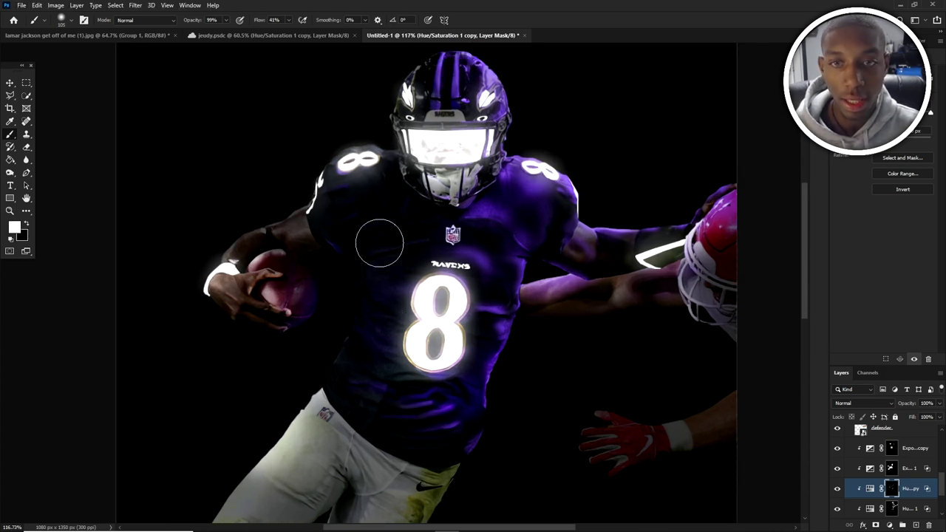
drag(380, 243, 399, 238)
alt+right_click(376, 264)
drag(366, 266, 352, 209)
- Set the brush flow to 9% and blend the purple across the jersey's ball side with soft white and black mask strokes
click(288, 21)
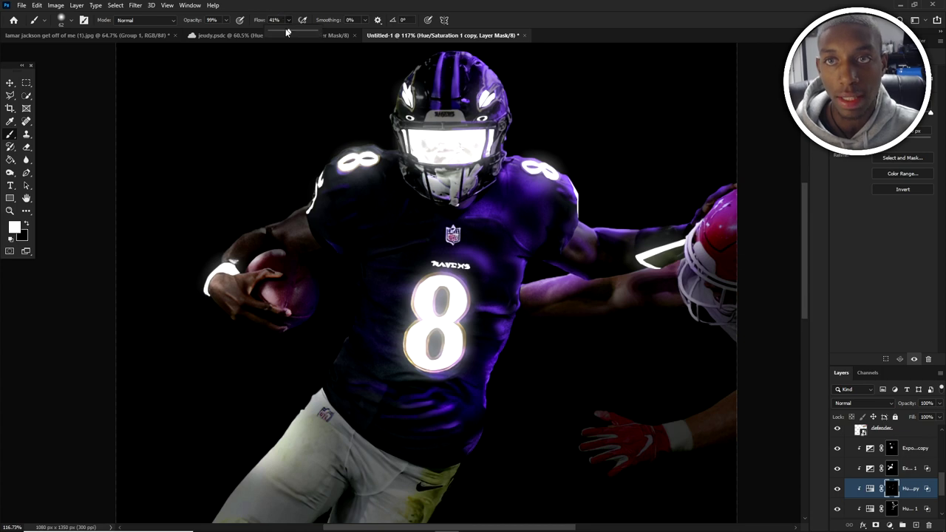
click(378, 268)
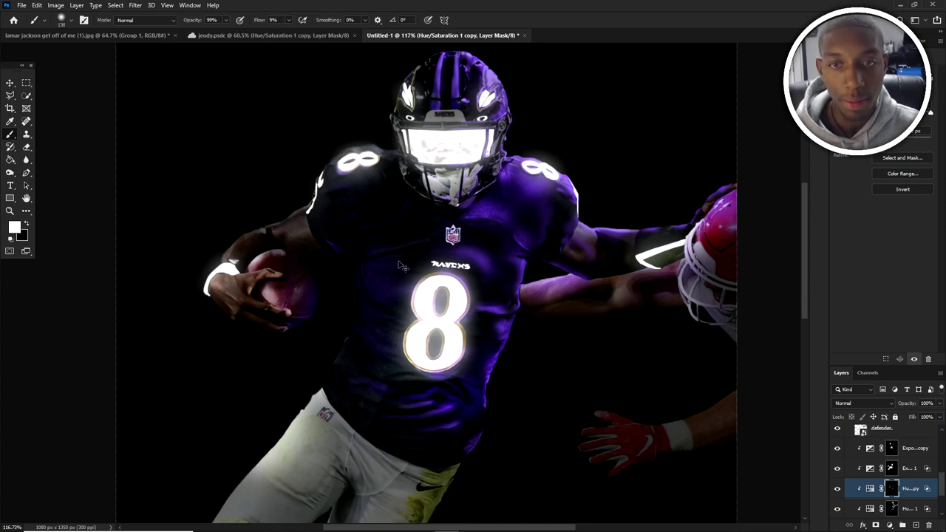
alt+right_click(417, 240)
drag(398, 241, 367, 258)
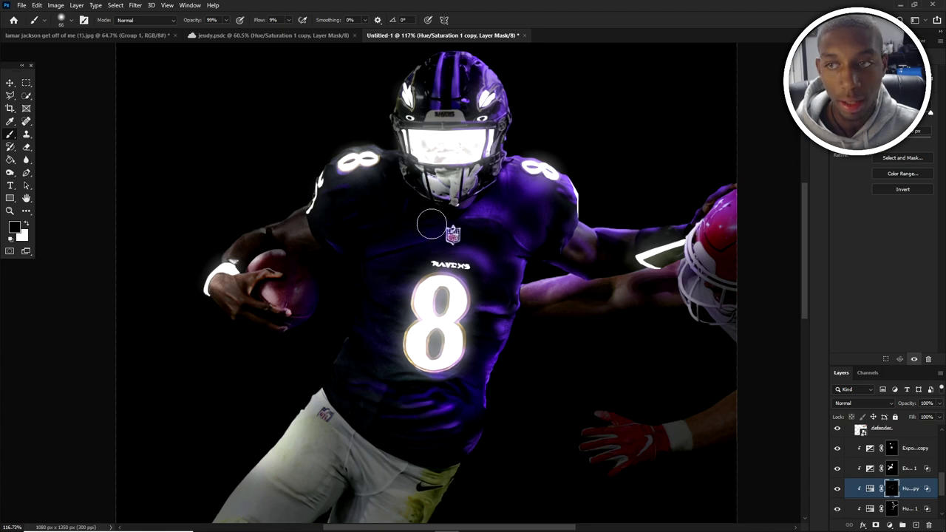
drag(362, 300, 381, 311)
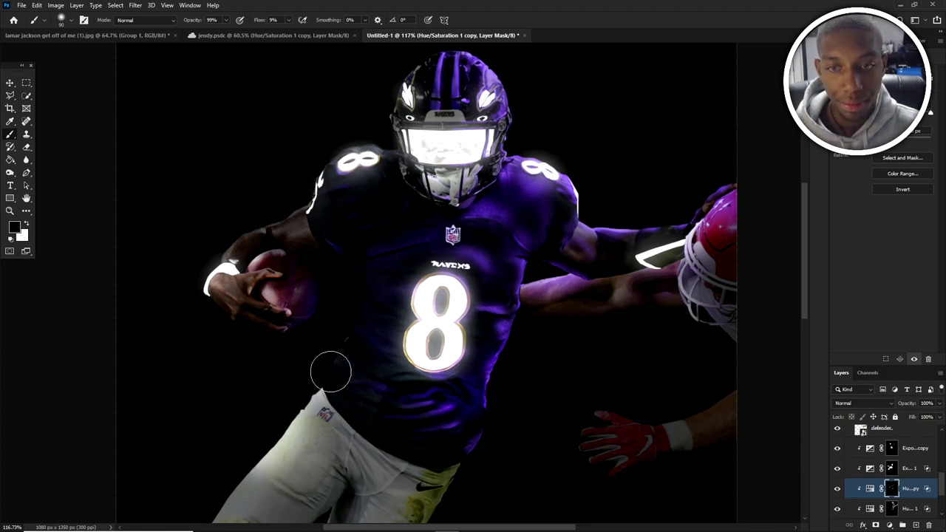
key(x)
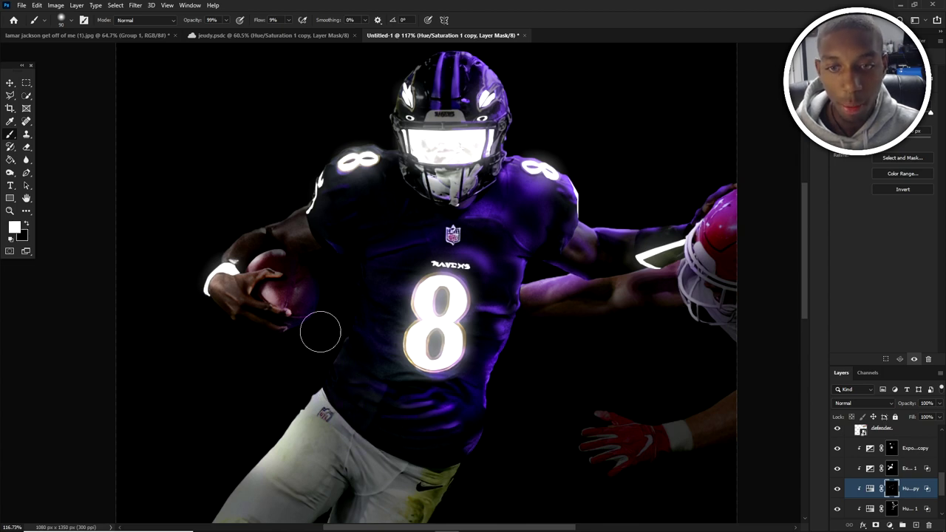
- Toggle the visibility of the player's adjustment layers to compare their effects on the jersey
scroll(420, 193, down, 2)
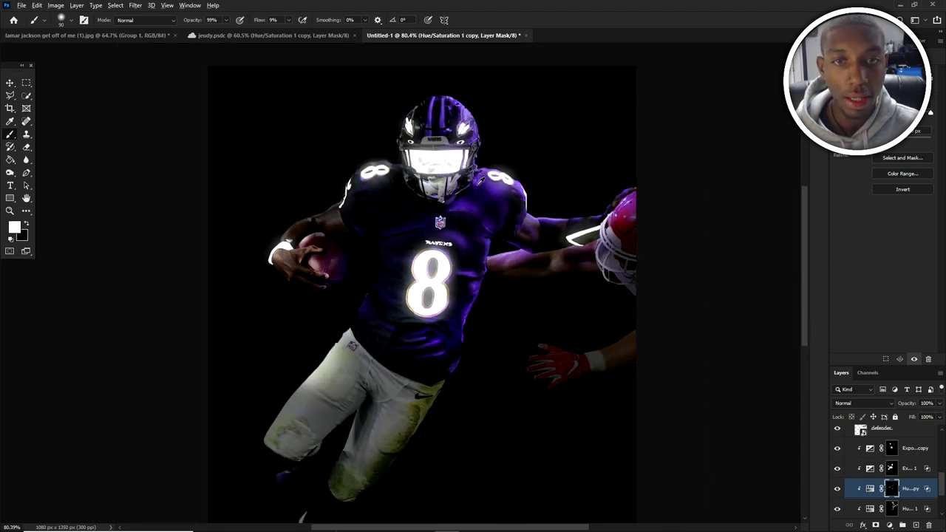
scroll(481, 190, up, 2)
key(v)
ctrl+click(487, 188)
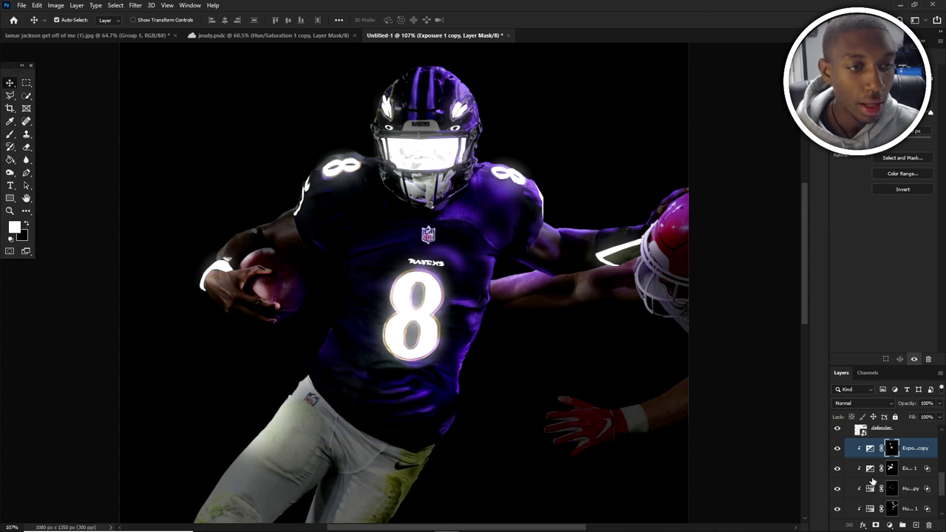
click(837, 468)
click(837, 468)
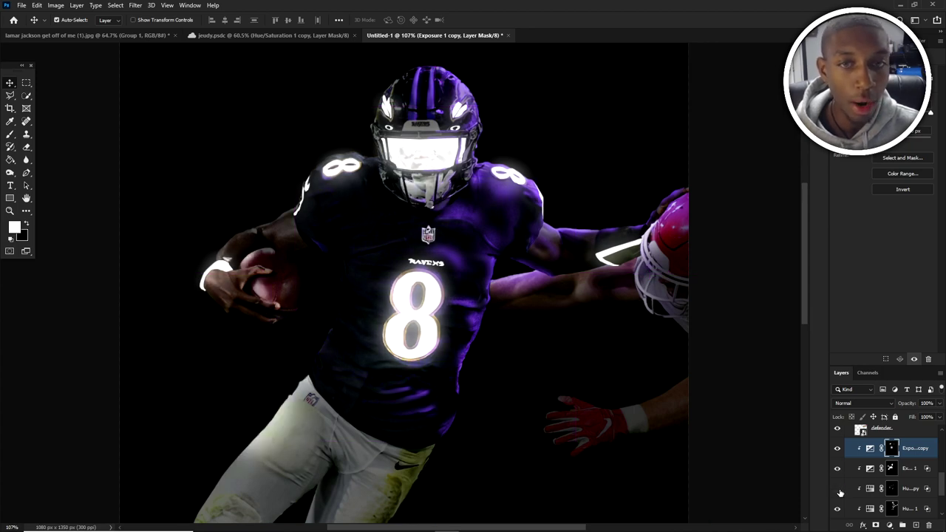
click(838, 508)
click(837, 508)
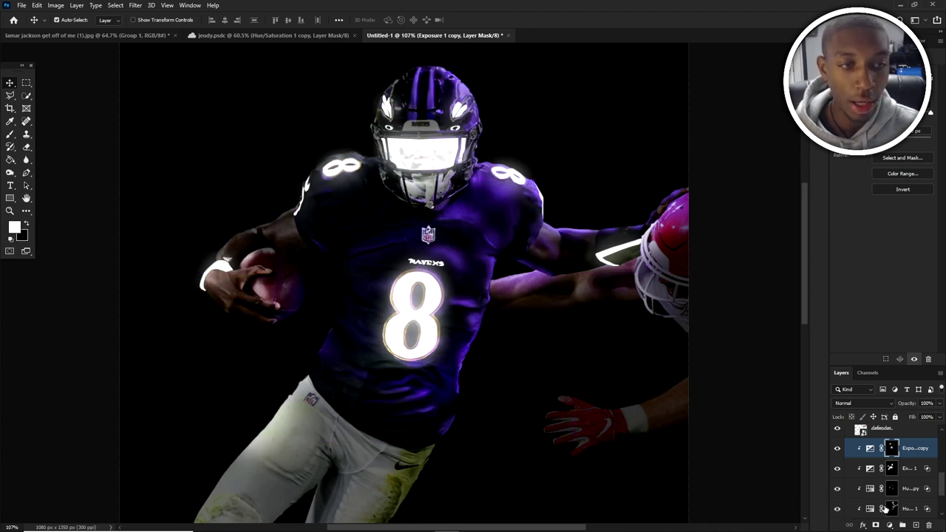
- Paint black on the Hue/Saturation 1 mask with a soft 9% flow brush to tone down the purple from the bright shoulder to the chest
click(886, 509)
key(b)
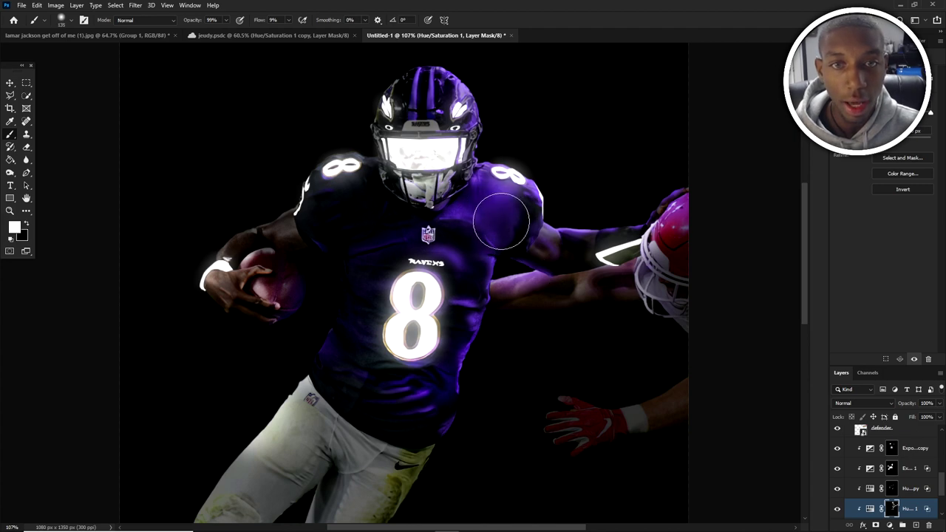
key(x)
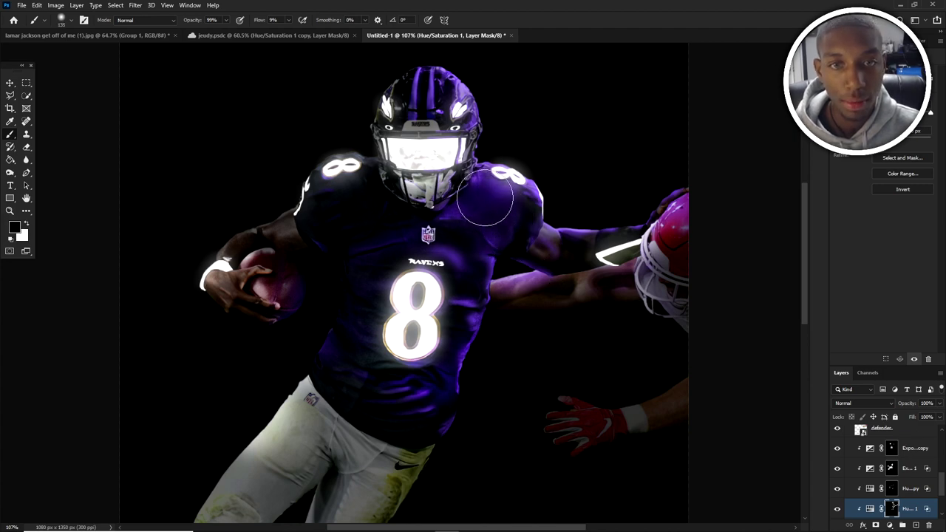
mouse_move(485, 197)
mouse_down()
mouse_move(460, 232)
mouse_move(487, 221)
mouse_move(450, 261)
mouse_move(452, 252)
mouse_up()
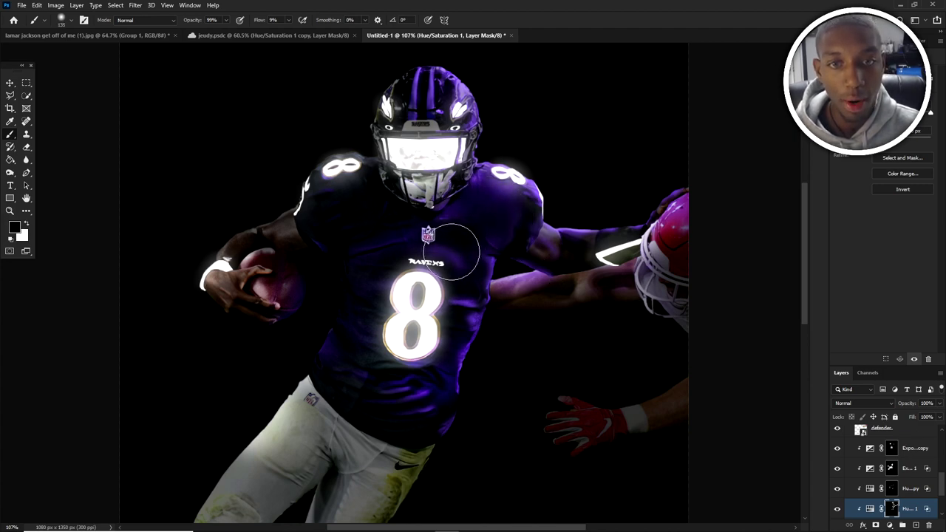
- Brush white on the Hue/Saturation 1 mask with a small brush of about 43 px to restore purple on the chest near the NFL logo
key([)
key([)
key([)
key([)
key(x)
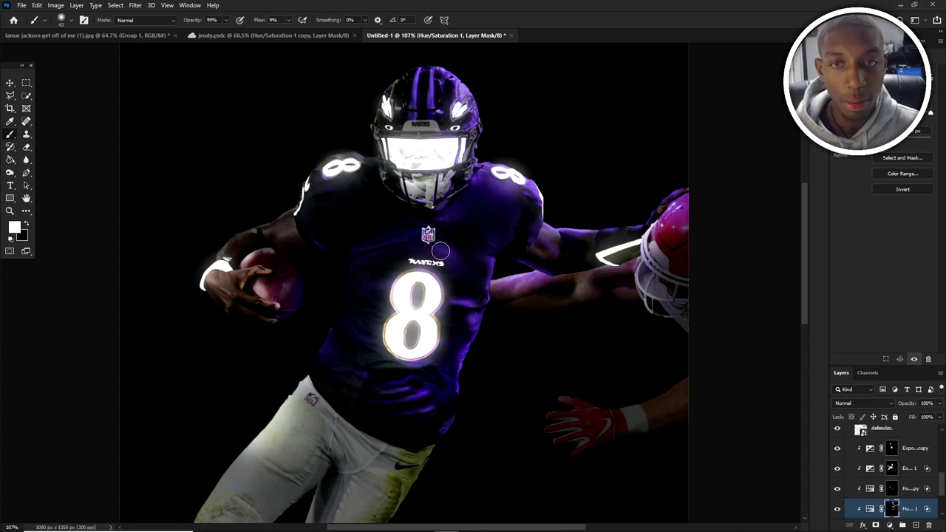
scroll(433, 255, up, 3)
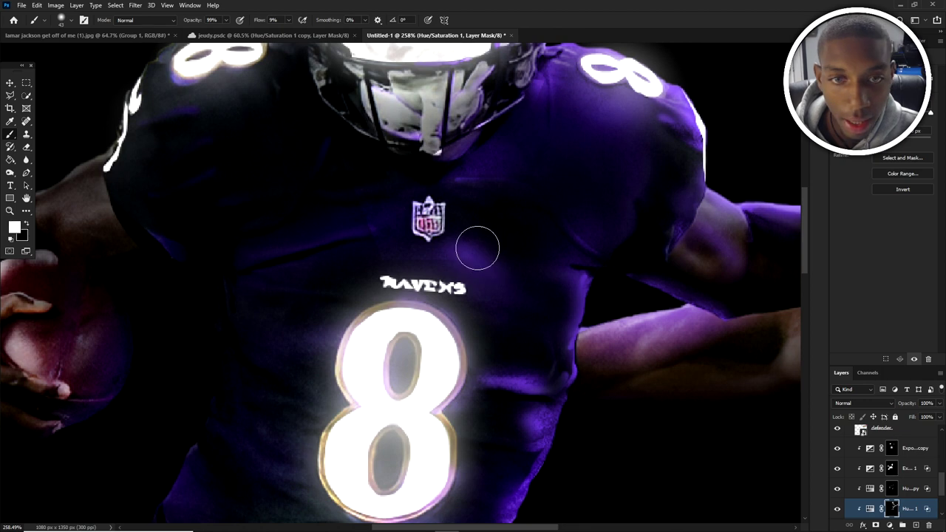
mouse_move(477, 249)
mouse_down()
mouse_move(510, 264)
mouse_move(492, 252)
mouse_move(510, 268)
mouse_move(464, 272)
mouse_move(504, 280)
mouse_move(468, 274)
mouse_up()
key(x)
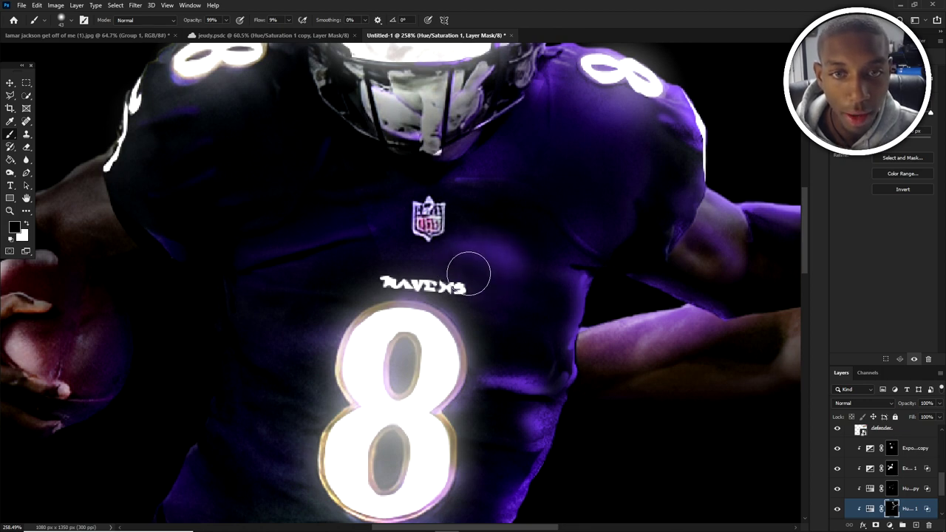
- Examine the lighting and purple tint on the player across the whole composition and in close-up
scroll(476, 269, down, 5)
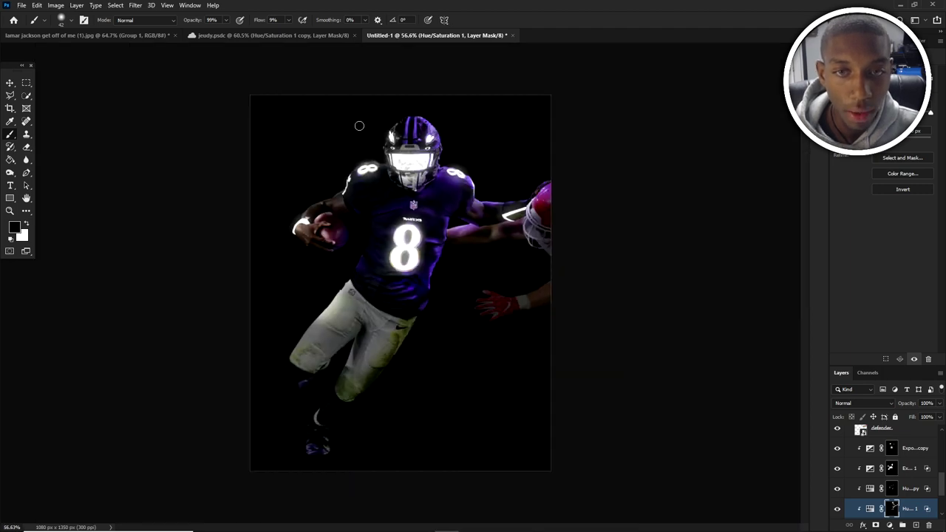
scroll(359, 125, up, 2)
scroll(458, 169, up, 1)
key(v)
scroll(424, 166, down, 3)
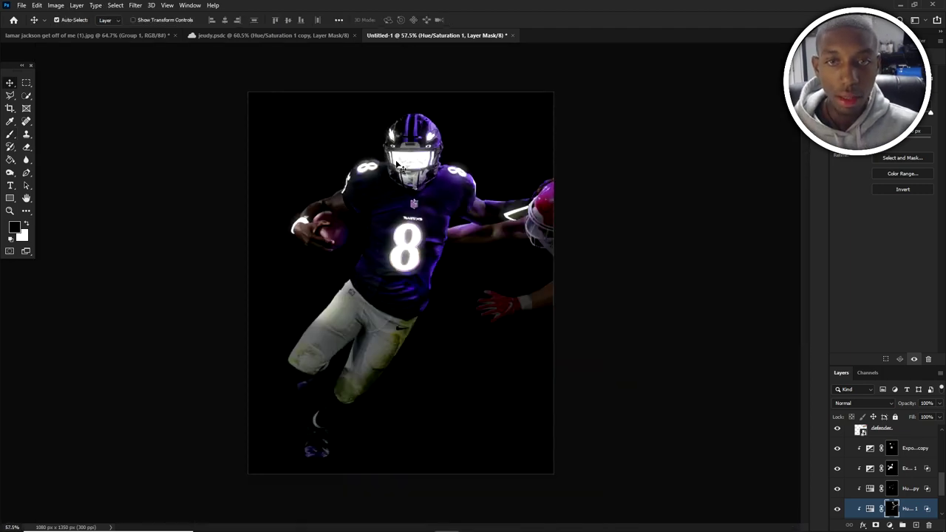
key(ctrl+0)
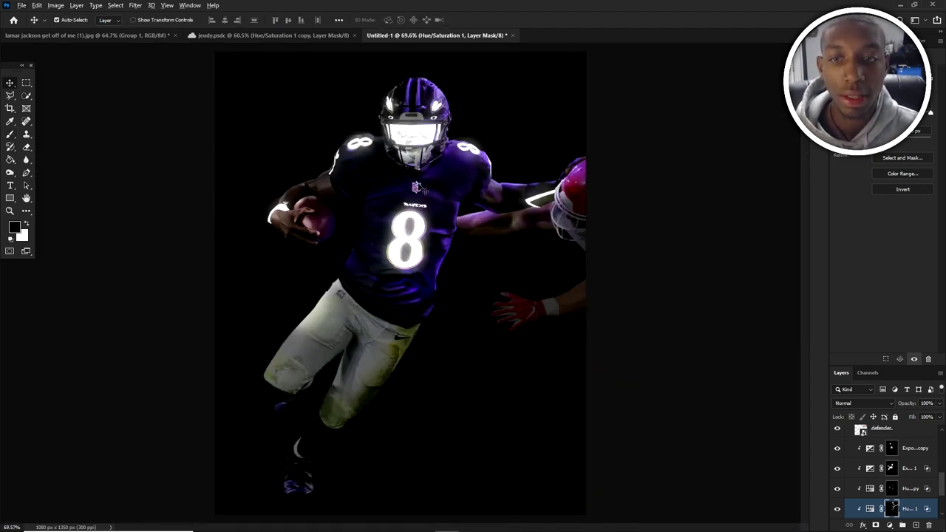
scroll(484, 165, up, 1)
- Add a new empty layer directly above the Background layer
scroll(924, 487, down, 2)
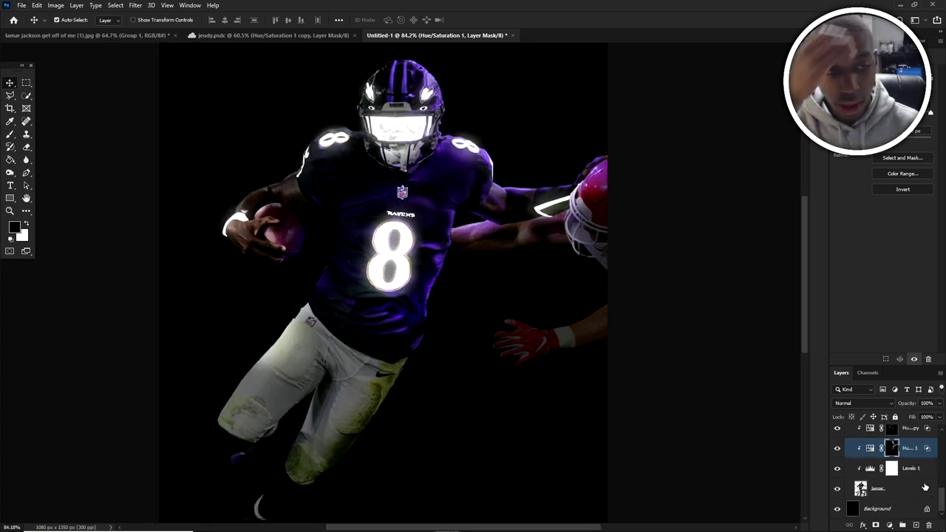
click(898, 508)
click(917, 524)
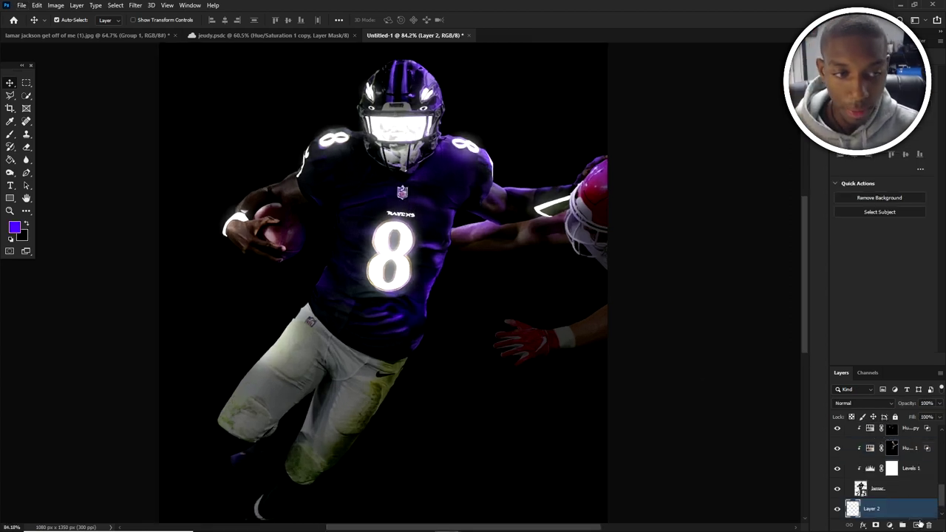
- Set the brush flow to 100% and choose a light purple foreground colour, #c3abfe
key(b)
scroll(498, 122, up, 3)
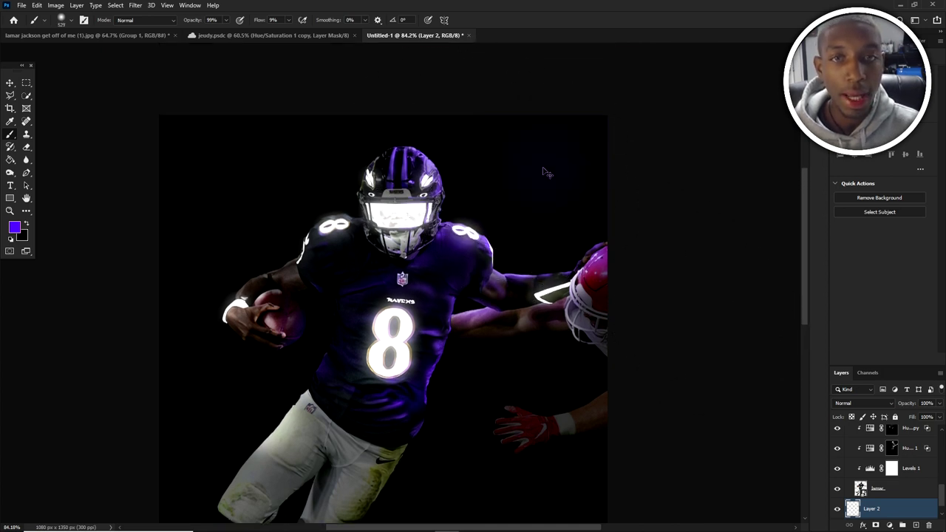
click(288, 20)
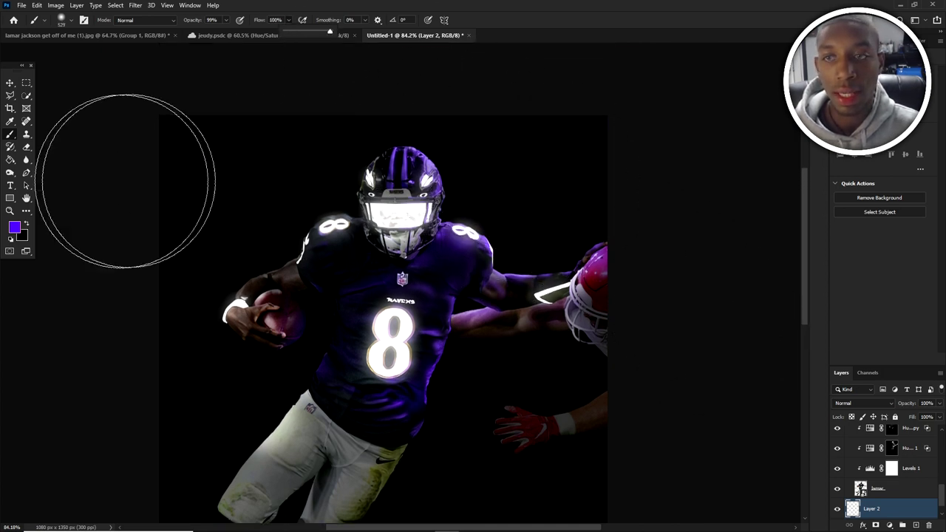
click(14, 227)
click(699, 274)
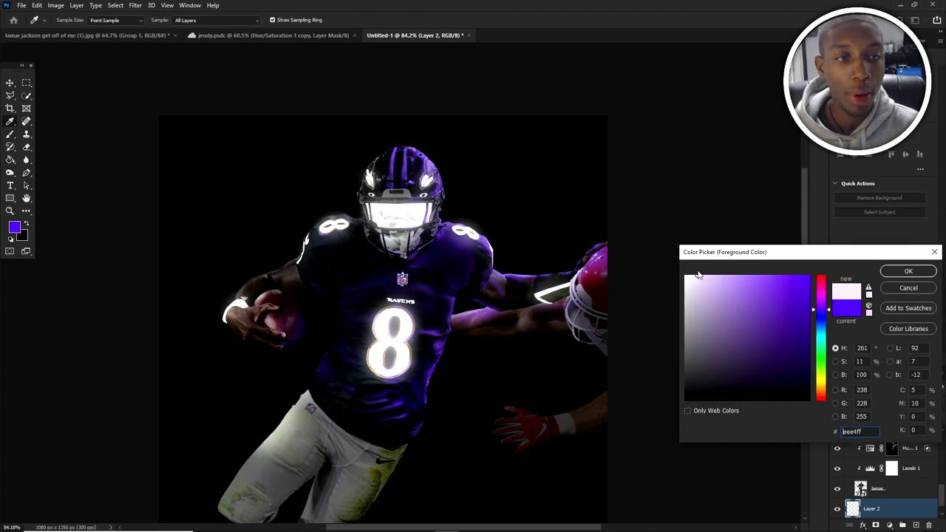
drag(708, 281, 735, 266)
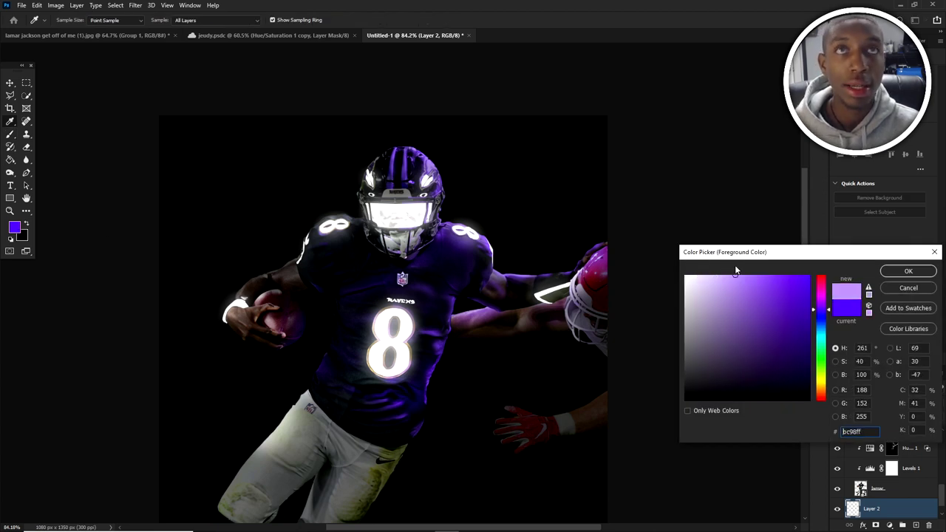
click(904, 275)
key(b)
scroll(450, 140, up, 5)
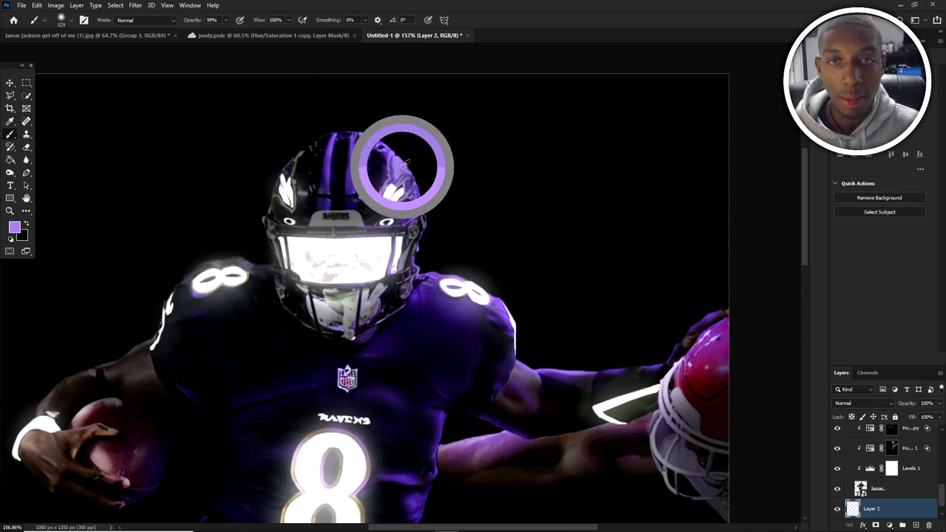
click(14, 227)
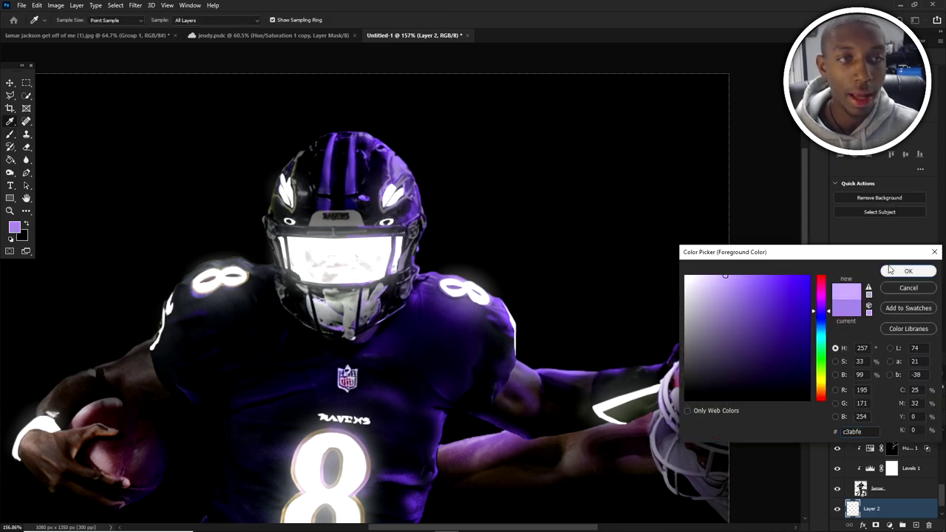
click(908, 271)
- Place a soft light purple glow of about 582 px on Layer 2, behind the player between his helmet and the opponent's
scroll(480, 192, down, 3)
click(589, 155)
key(ctrl+z)
alt+right_click(569, 163)
click(566, 162)
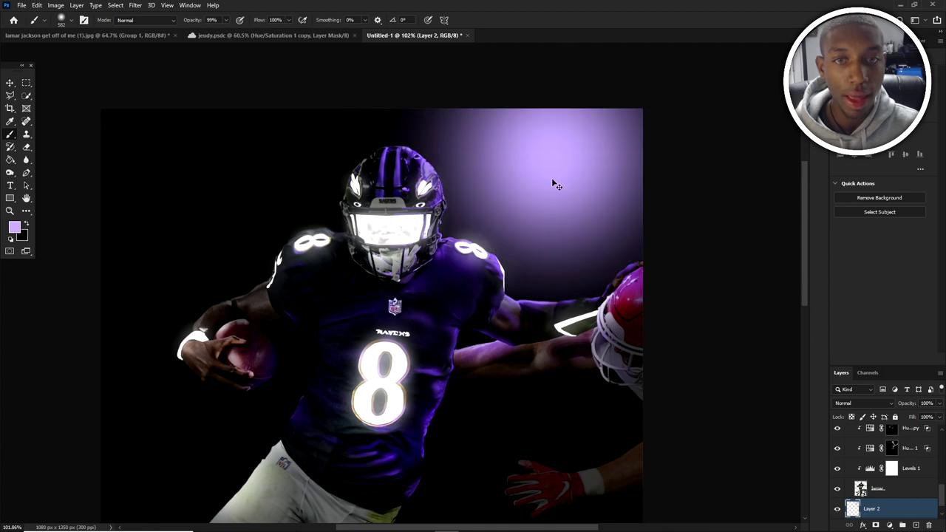
key(ctrl+z)
click(529, 182)
key(ctrl+z)
click(546, 174)
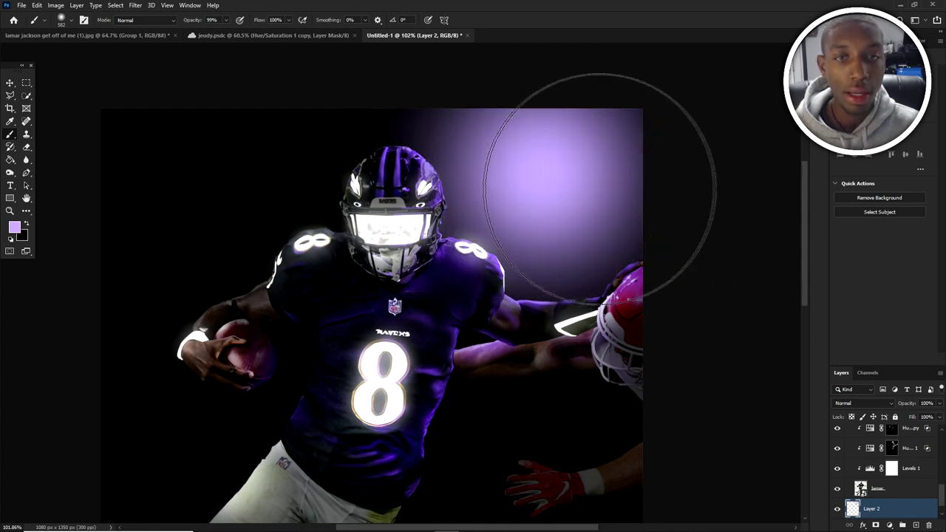
key(ctrl+z)
click(563, 179)
- Examine the purple glow behind the player across the whole composition and in close-up
scroll(251, 63, down, 3)
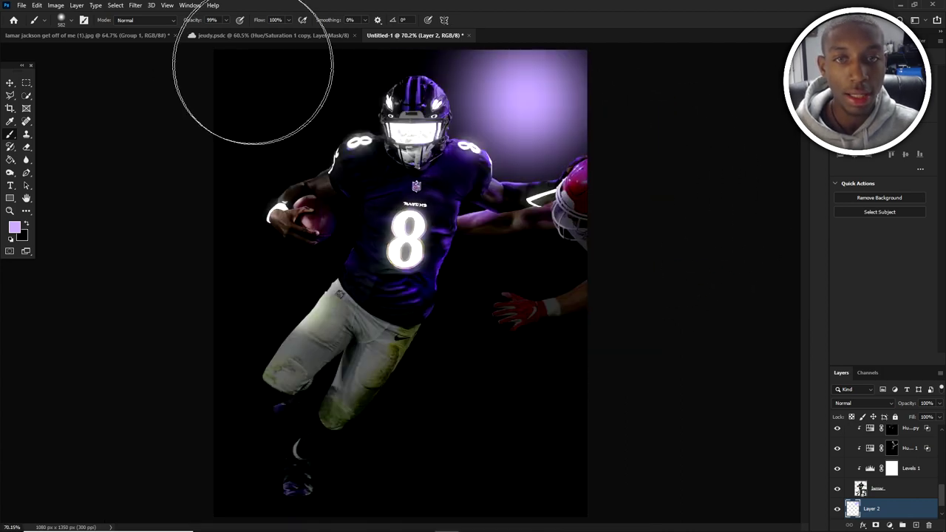
scroll(487, 103, up, 3)
scroll(477, 111, down, 3)
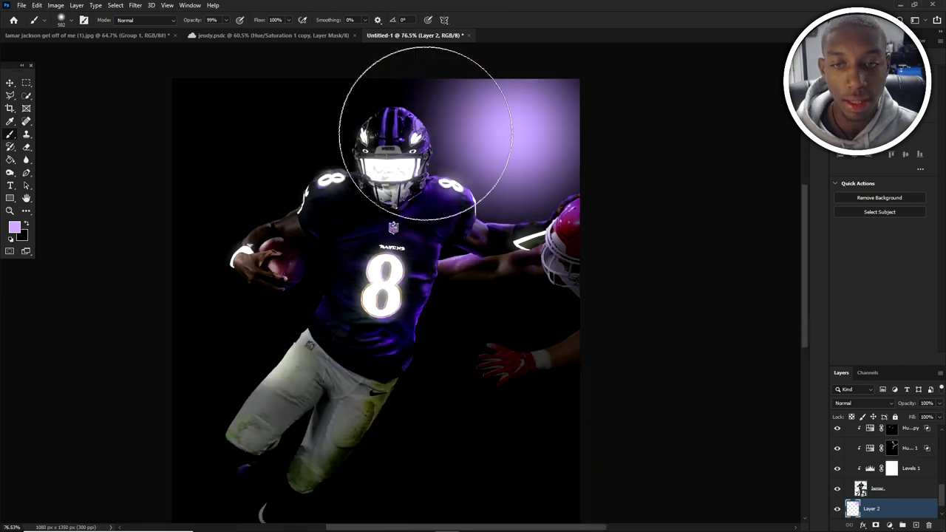
scroll(436, 133, down, 1)
scroll(436, 133, up, 3)
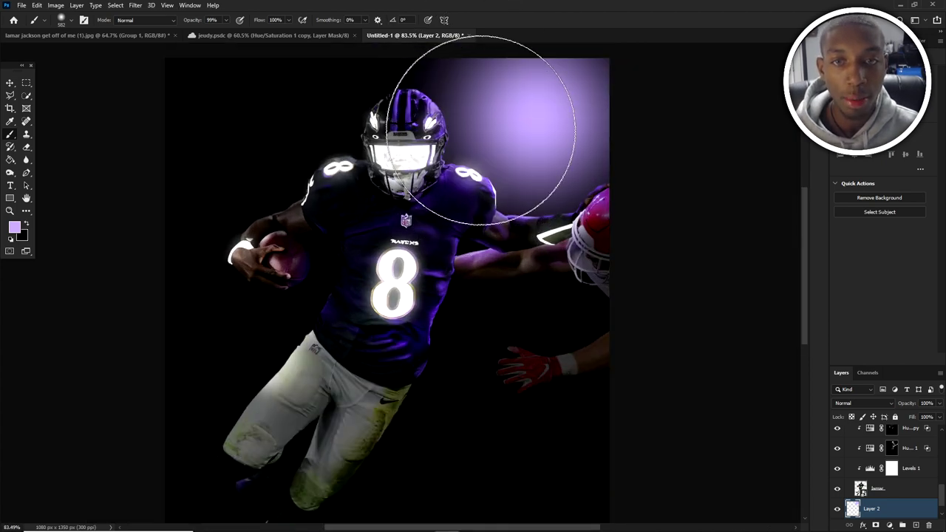
key(v)
scroll(479, 150, up, 2)
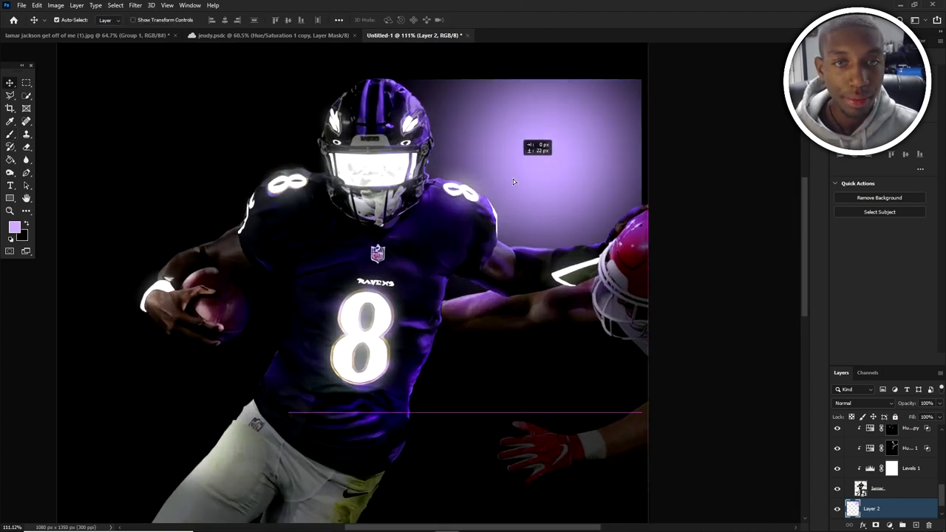
scroll(530, 124, down, 3)
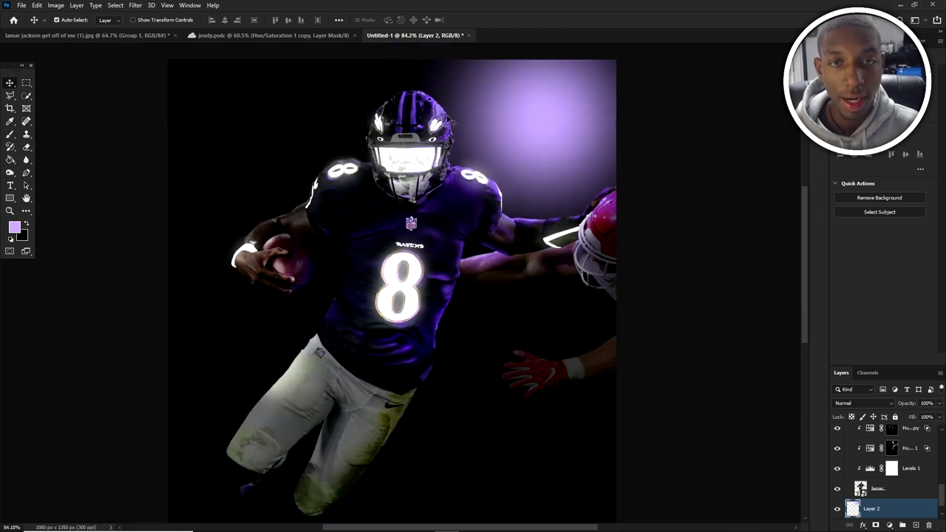
scroll(375, 131, up, 2)
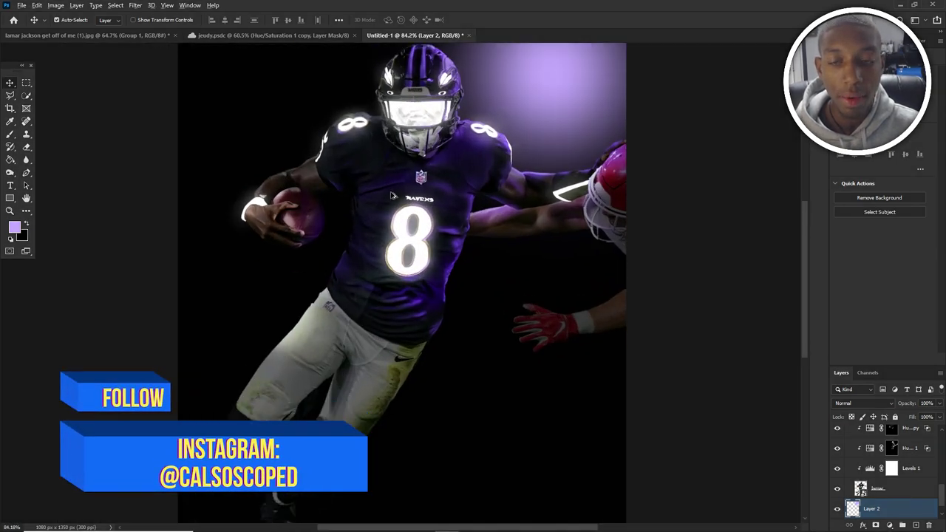
scroll(366, 161, down, 2)
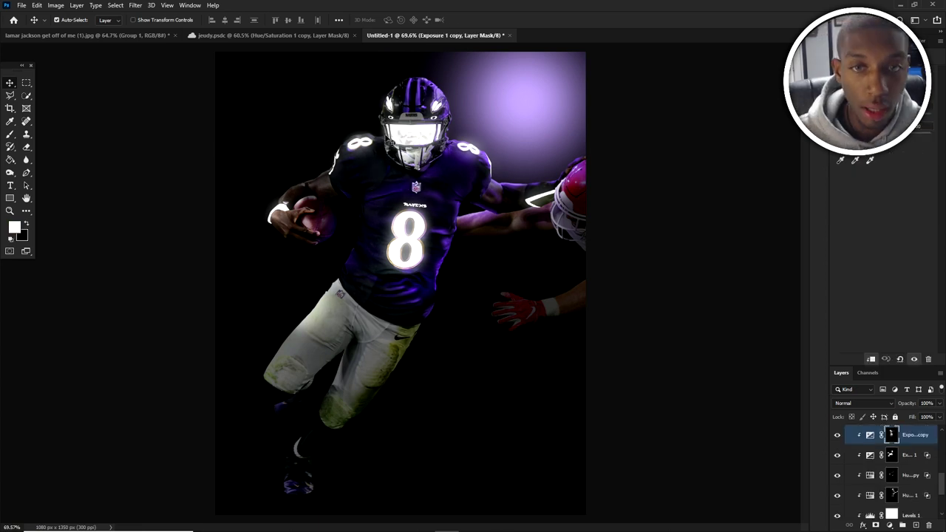
- Add a new empty layer clipped to the visor layer
key(b)
key(v)
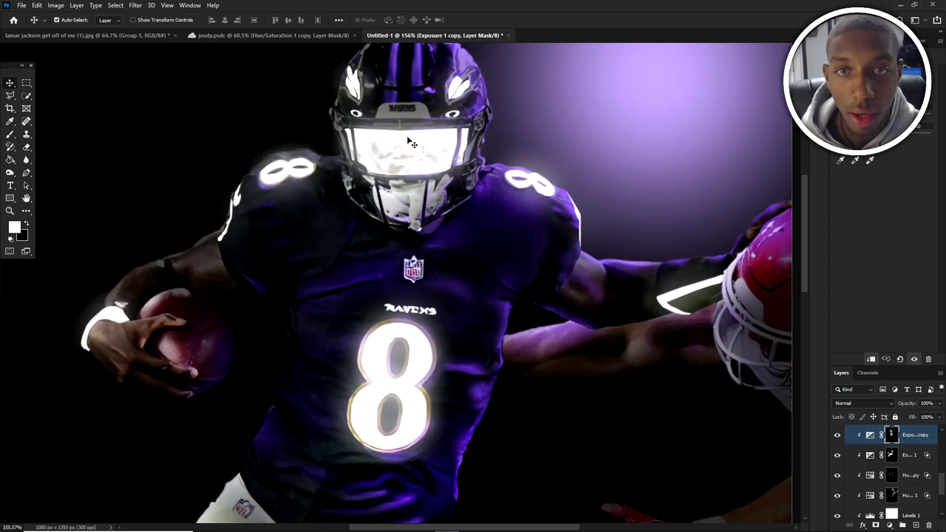
click(408, 144)
scroll(888, 455, up, 1)
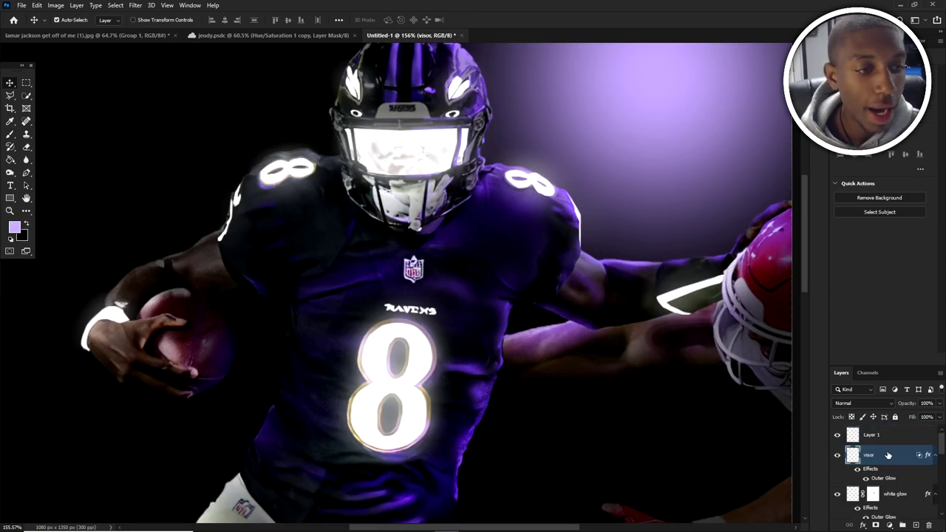
click(917, 524)
- Paint light purple over the glow-facing side of the visor on Layer 3 with a 133 px soft brush at 100% flow
key(b)
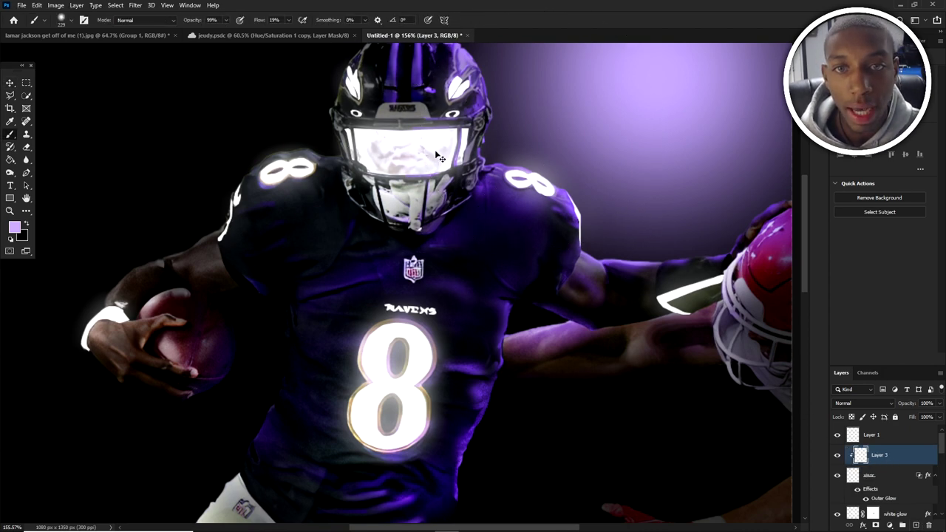
drag(452, 144, 415, 143)
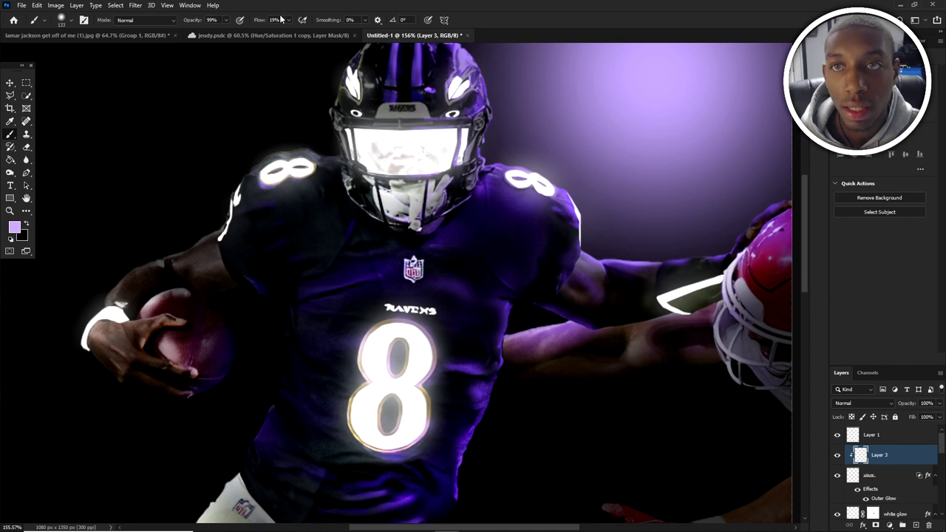
scroll(552, 213, down, 2)
scroll(532, 194, up, 2)
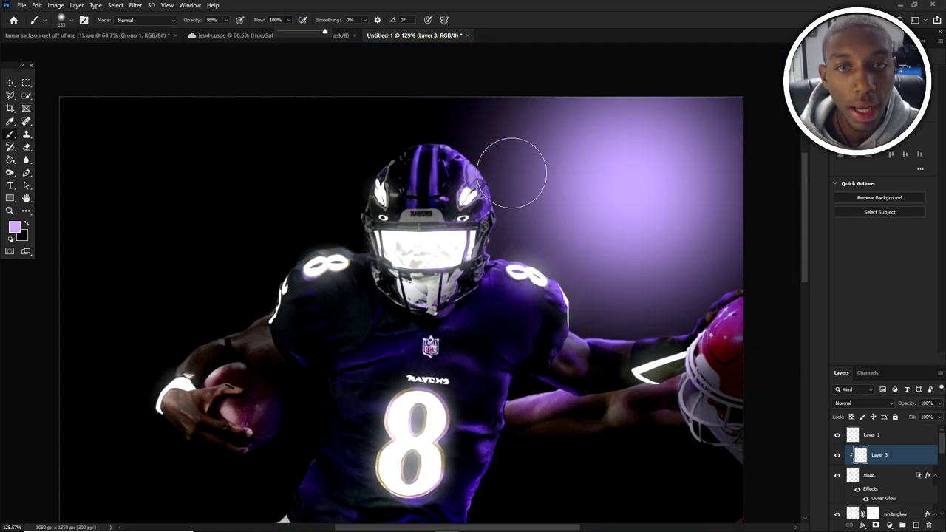
scroll(480, 242, up, 3)
click(463, 243)
key(ctrl+z)
click(456, 244)
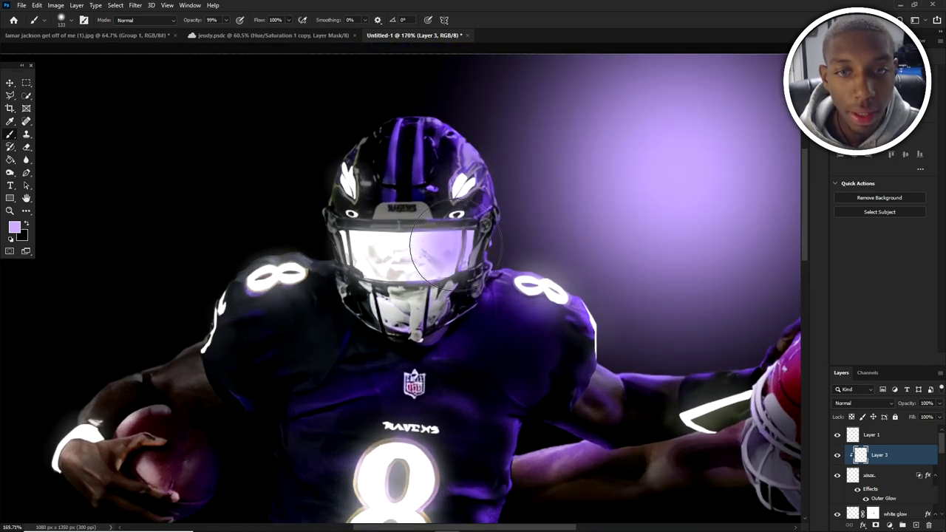
- Set the blend mode of Layer 3 to Linear Burn
click(850, 403)
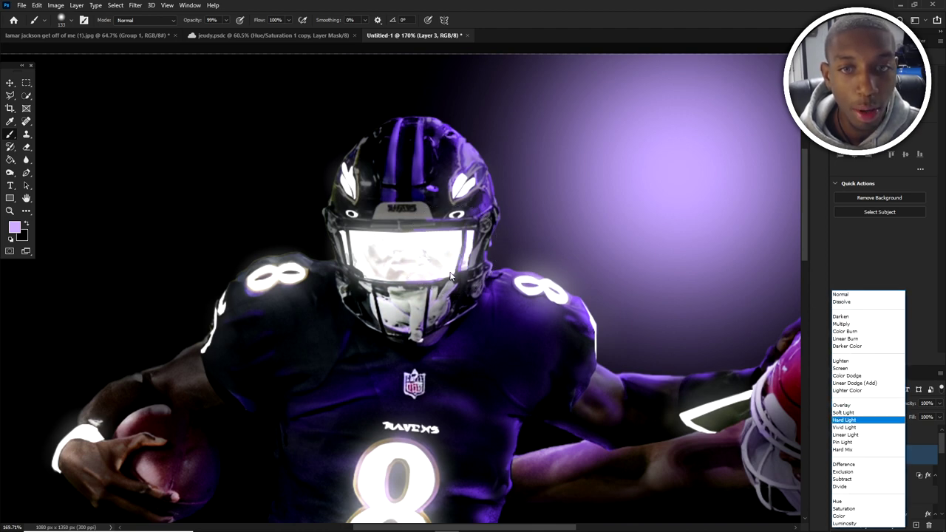
key(Escape)
click(871, 403)
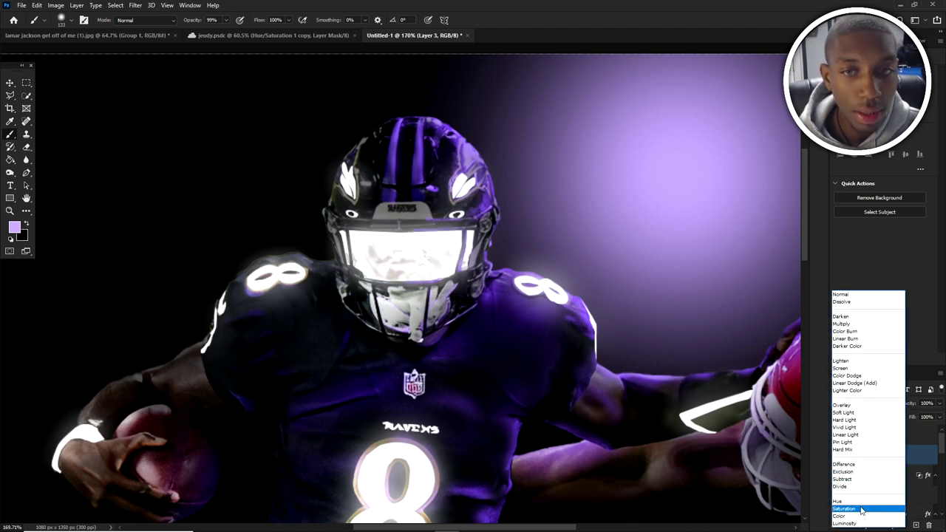
click(844, 340)
- Adjust Layer 3's Blend If sliders, splitting the underlying layer's shadows to 0/36 and this layer's highlights to 88/255
right_click(854, 458)
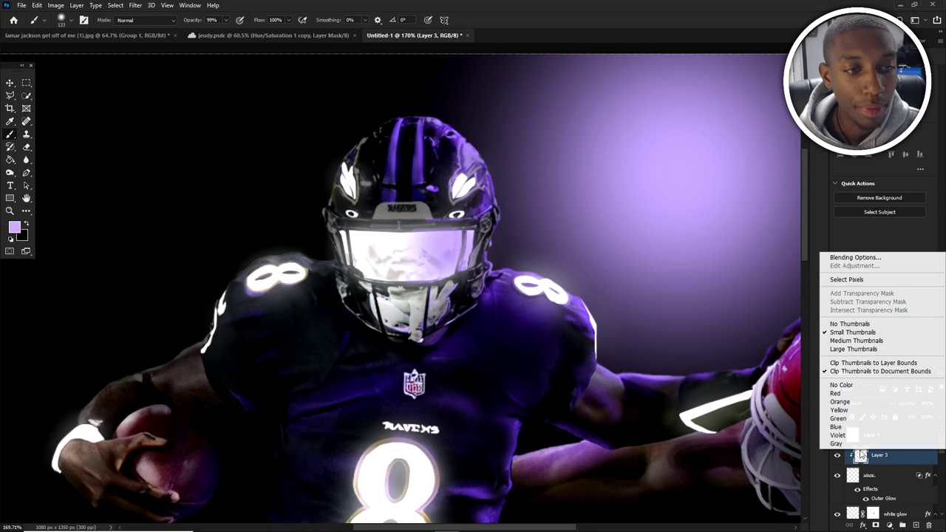
click(847, 260)
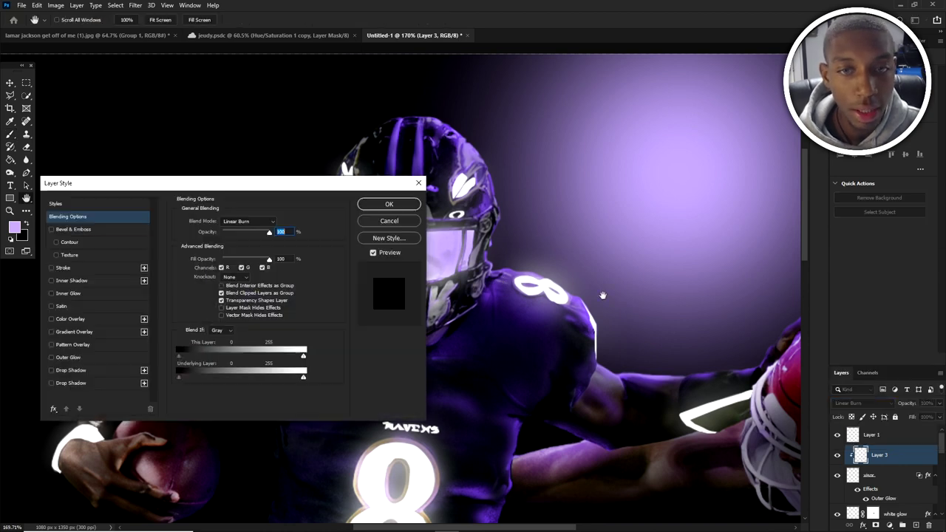
drag(259, 186, 942, 179)
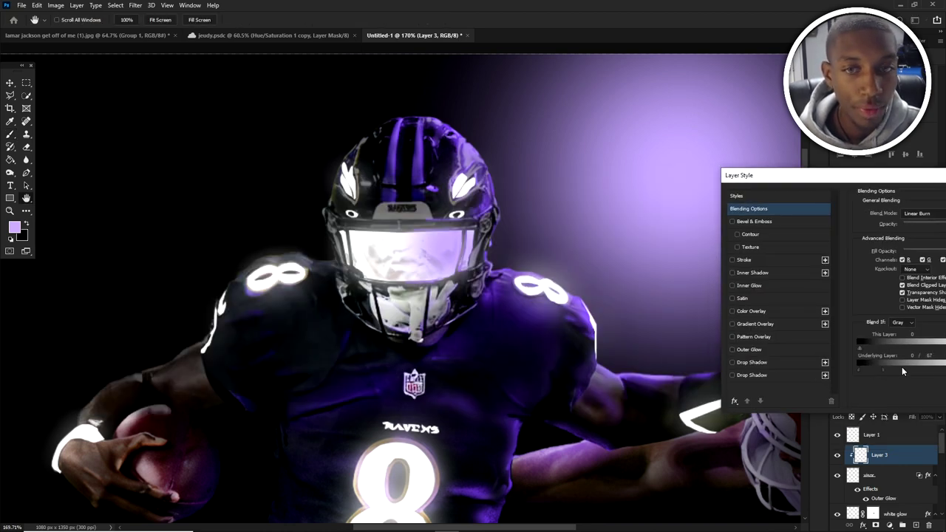
drag(824, 180, 696, 178)
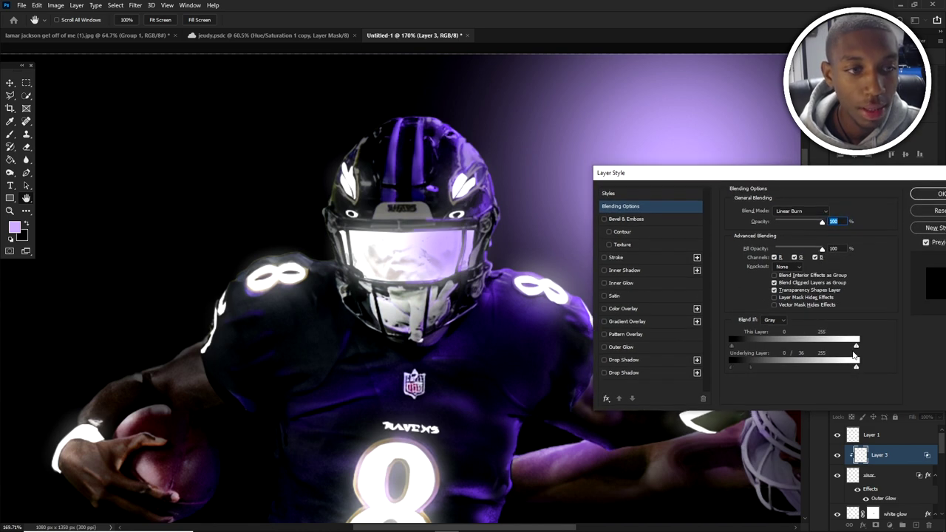
mouse_move(855, 367)
mouse_down()
mouse_move(812, 368)
mouse_move(866, 366)
mouse_up()
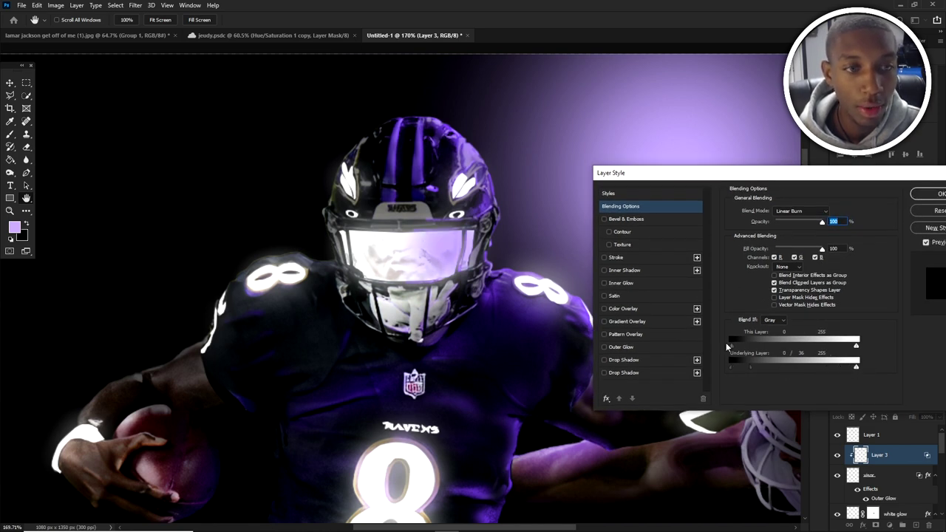
mouse_move(796, 340)
mouse_down()
mouse_move(844, 333)
mouse_move(857, 346)
mouse_move(804, 338)
mouse_up()
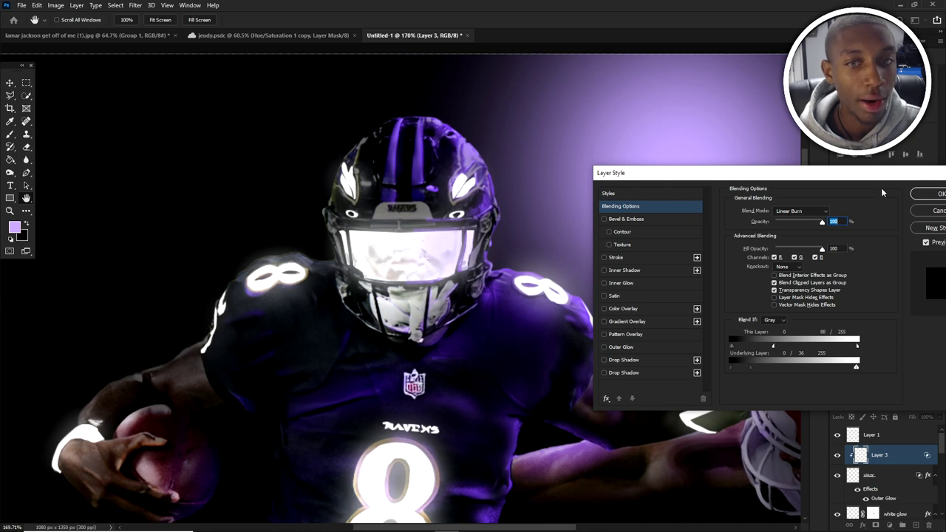
click(936, 193)
- Add a new empty layer directly above the white glow layer
key(ctrl+0)
scroll(364, 126, up, 5)
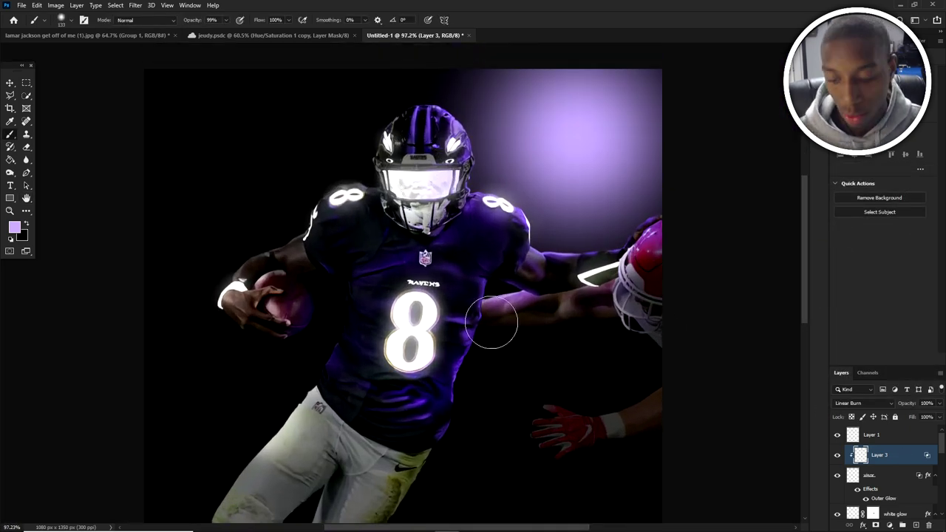
key(v)
click(430, 314)
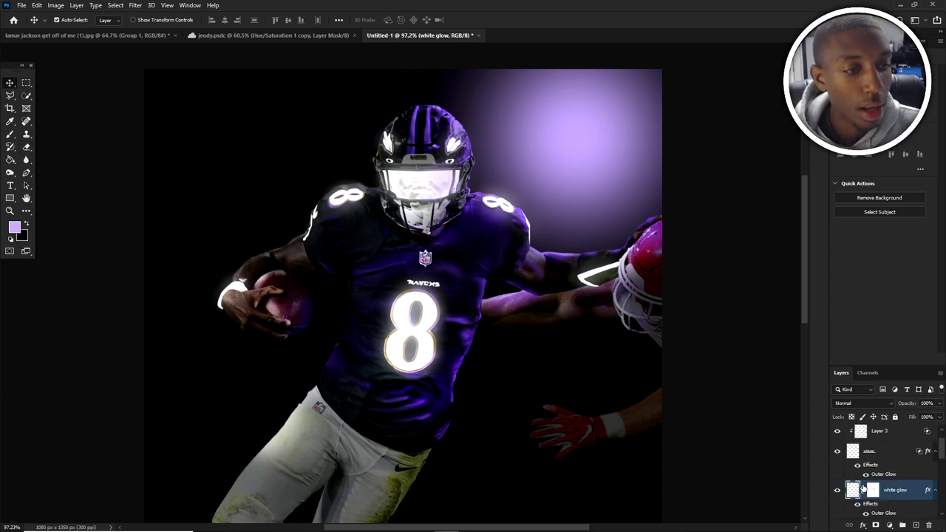
click(915, 523)
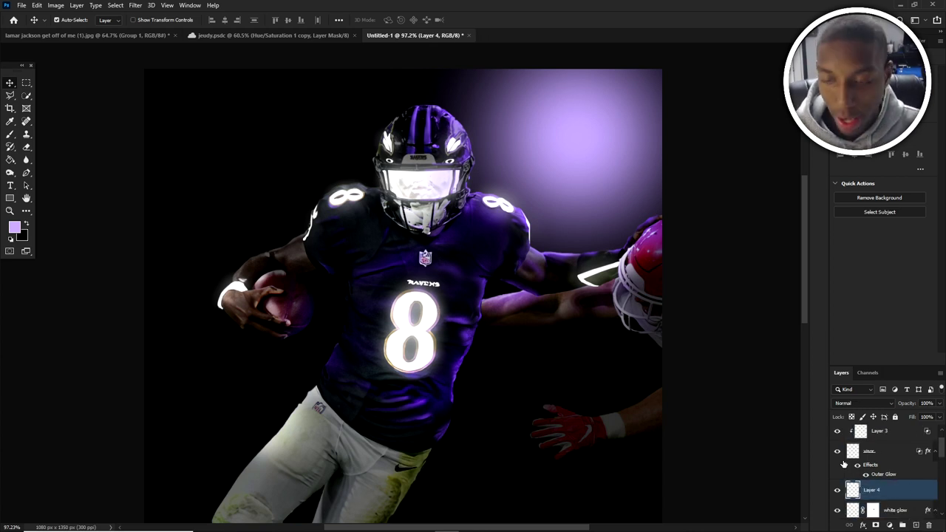
- Try white dabs over the jersey number and shoulder numbers on Layer 4 with a soft brush of about 491 px
key(b)
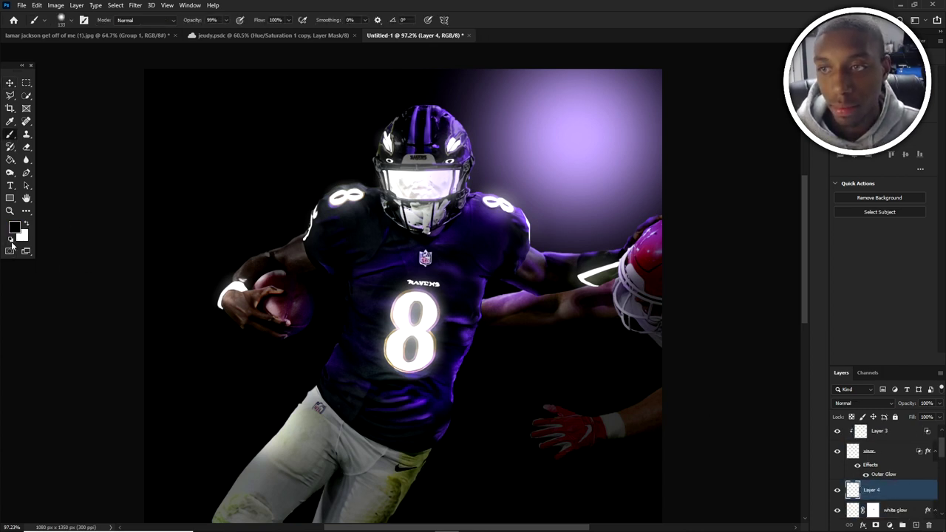
alt+right_click(370, 315)
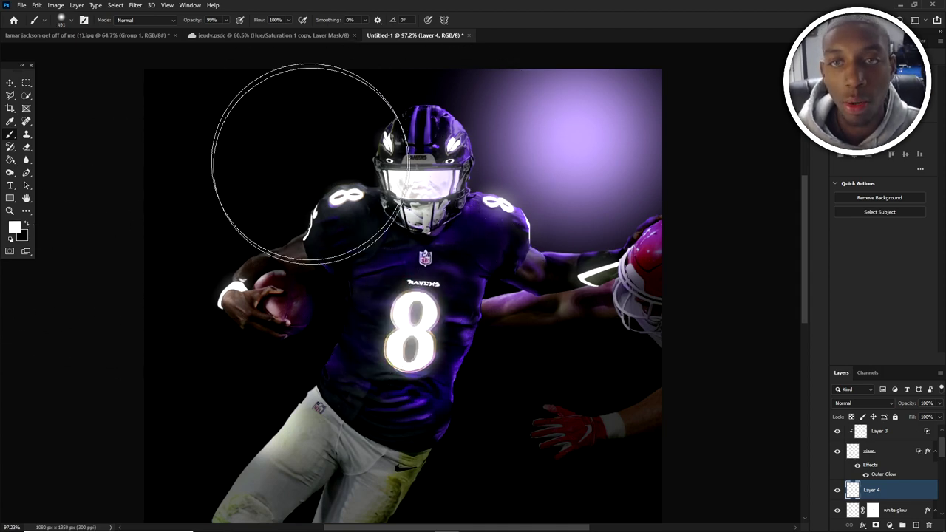
click(414, 325)
key(ctrl+z)
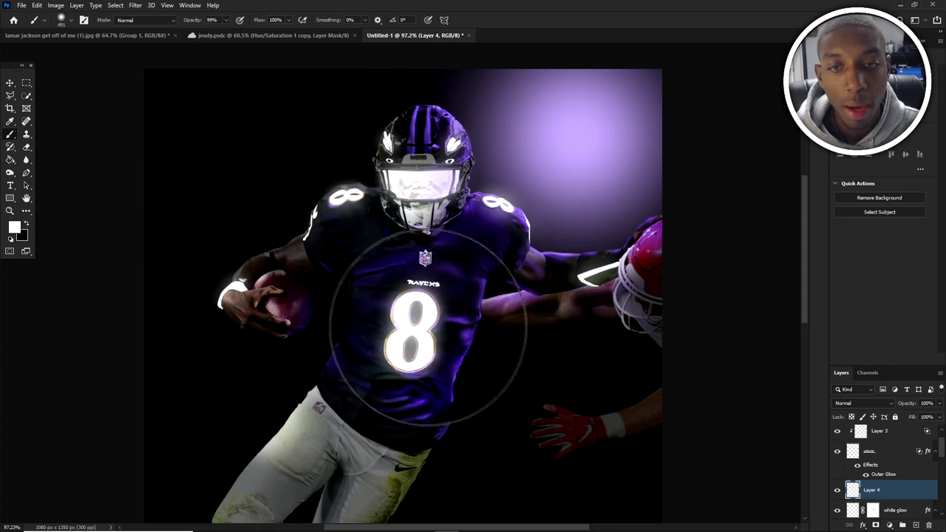
key(ctrl+shift+z)
key(ctrl+z)
click(334, 200)
key(ctrl+z)
click(506, 212)
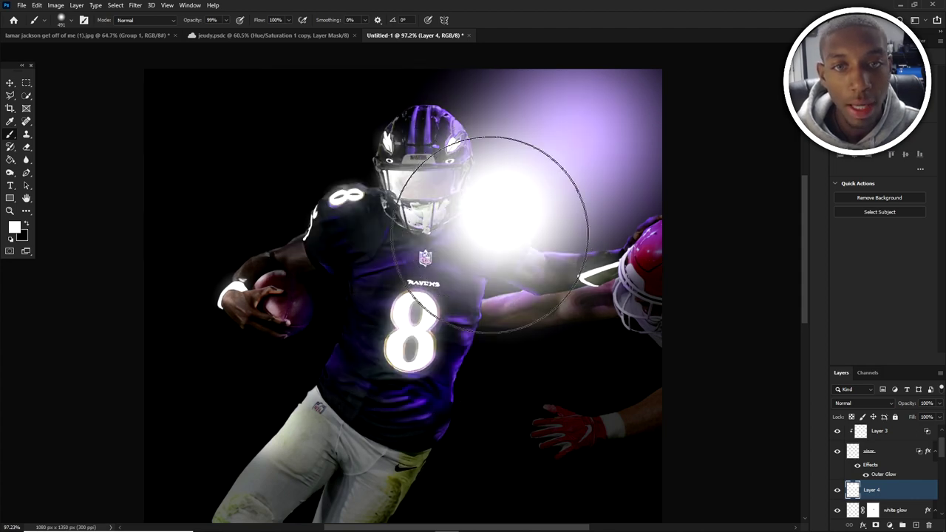
key(ctrl+z)
click(336, 185)
key(ctrl+z)
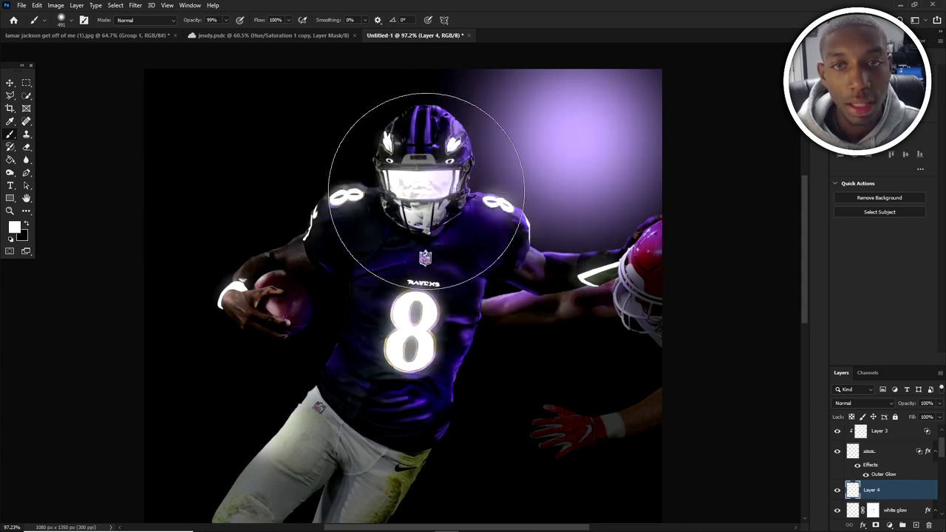
- Set Layer 4's blend mode to Linear Dodge (Add) and test large soft white dabs over the jersey number
click(855, 405)
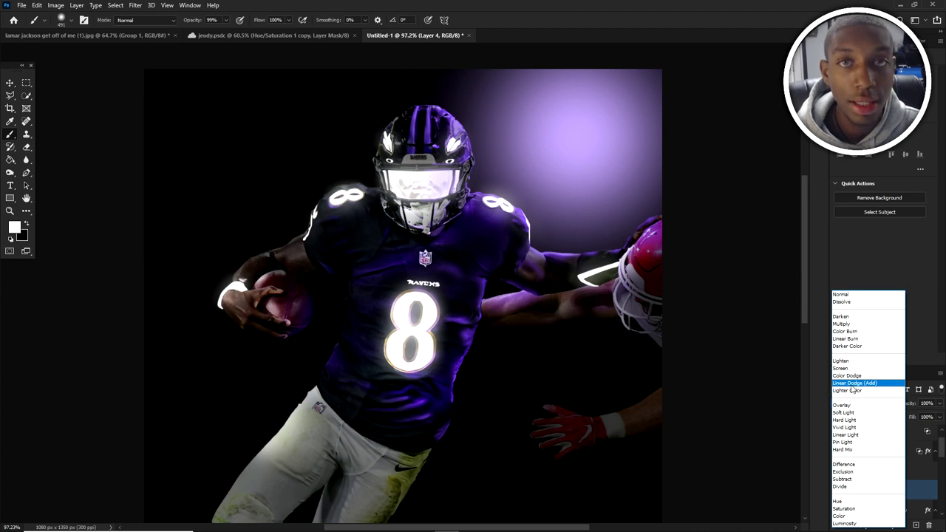
click(853, 384)
click(397, 342)
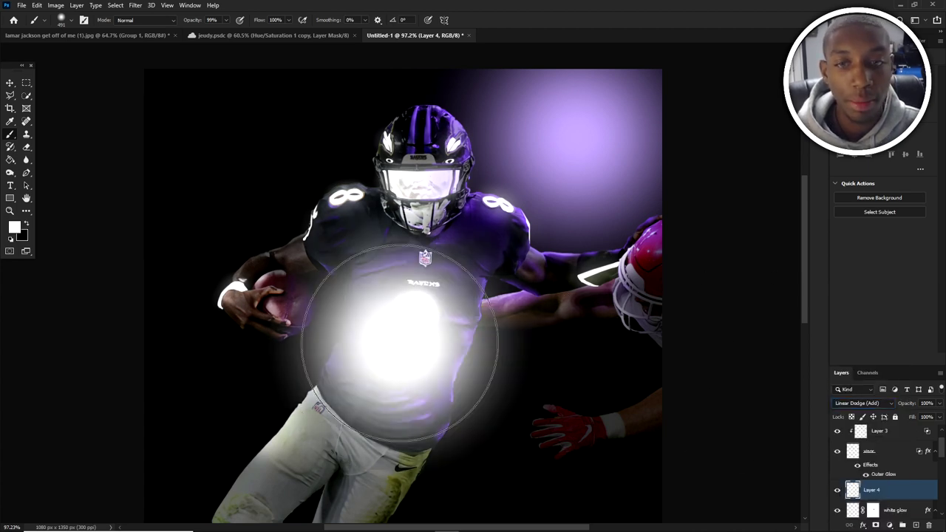
key(ctrl+z)
click(415, 320)
key(ctrl+z)
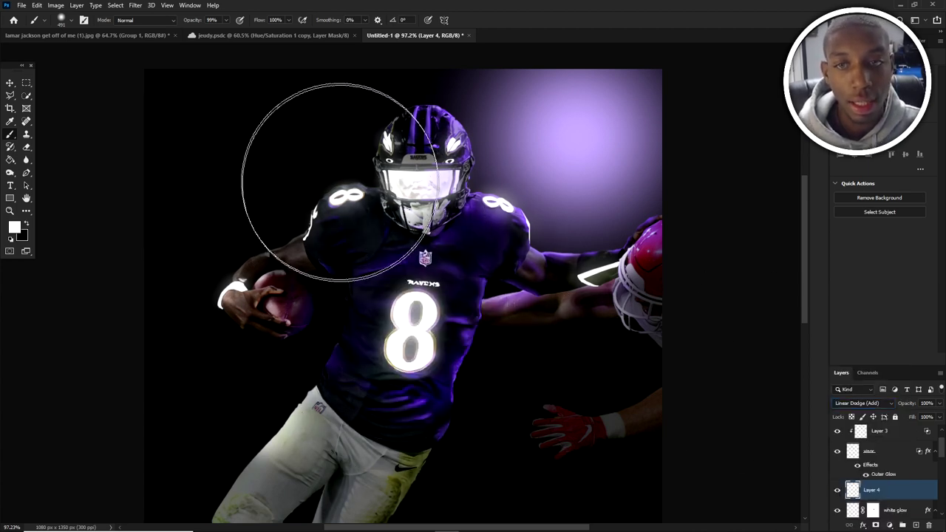
- Paint soft white dabs over both halves of the jersey number on Layer 4 with a brush of about 155 px
drag(342, 199, 204, 199)
click(416, 346)
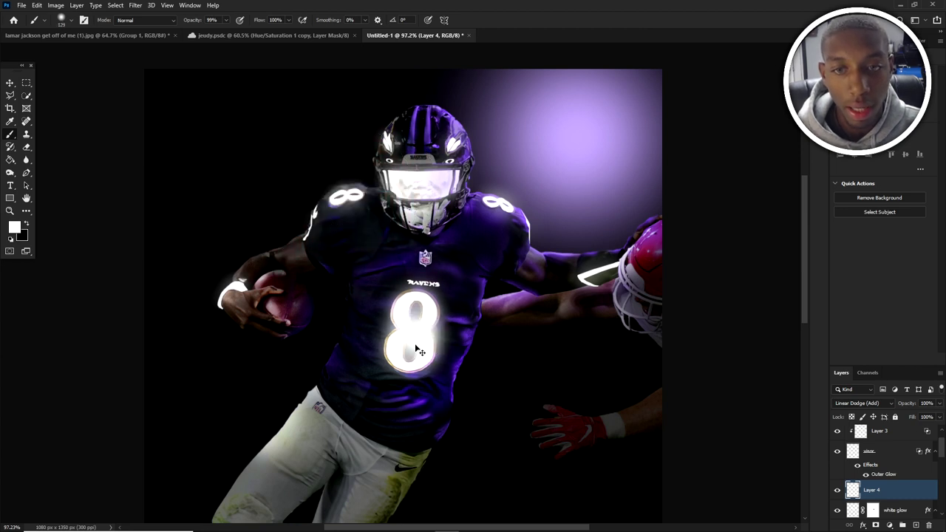
key(ctrl+z)
drag(413, 348, 423, 348)
click(415, 347)
click(415, 317)
key(ctrl+z)
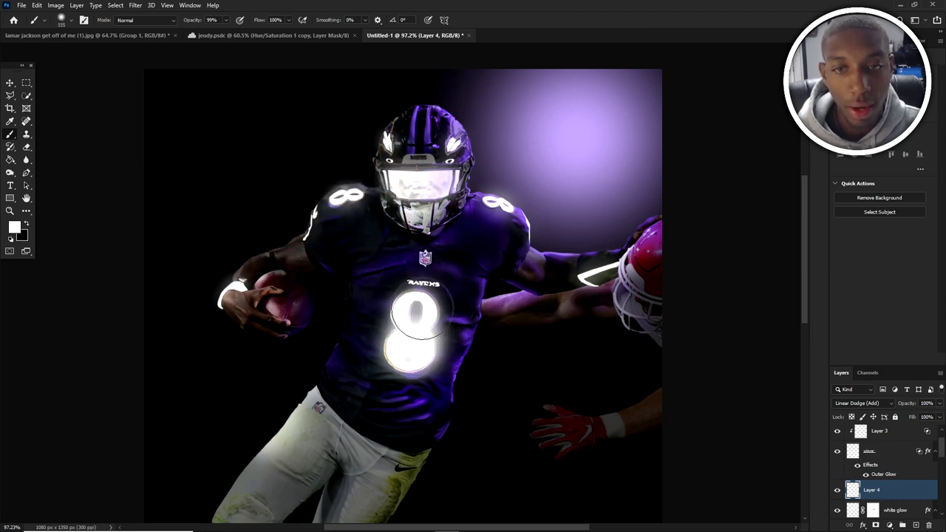
click(226, 292)
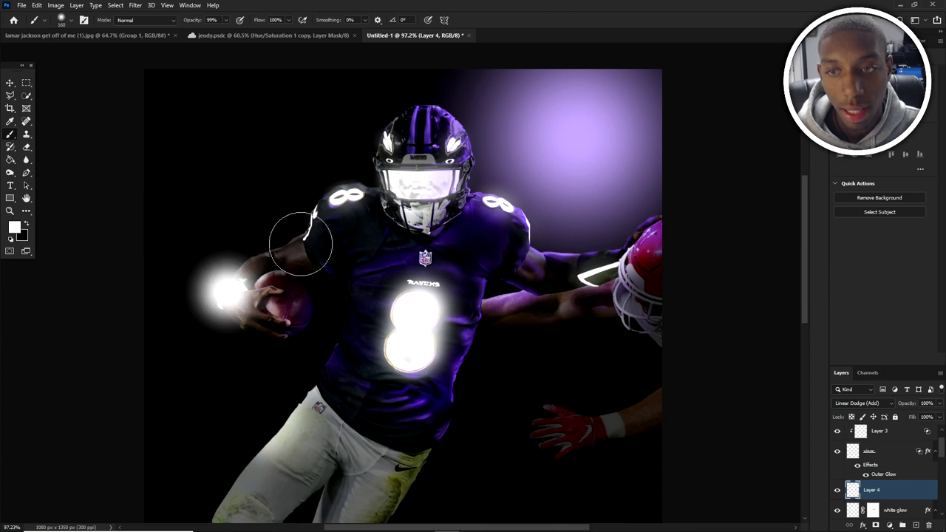
key(ctrl+z)
- Dab soft white over both shoulder numbers at about 237 px and both helmet logos at 143 px on Layer 4
click(345, 198)
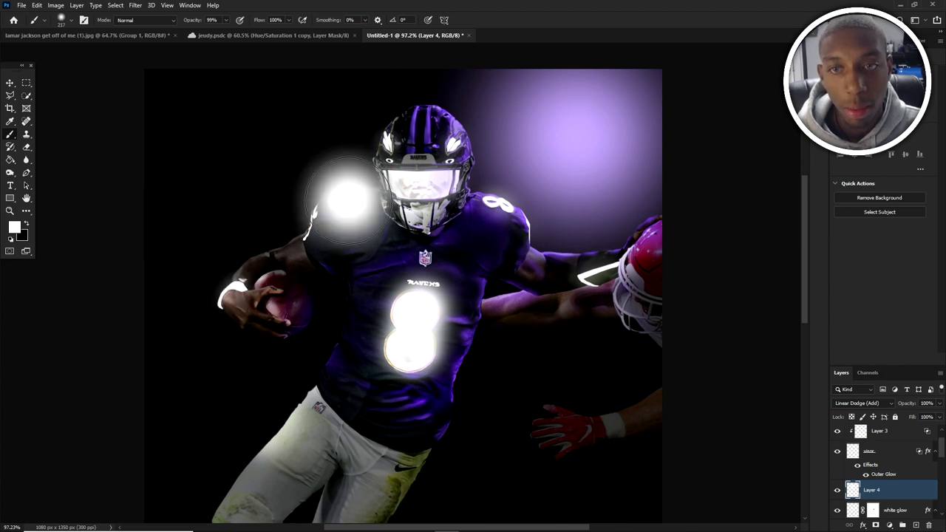
click(499, 212)
right_click(455, 142)
key(Escape)
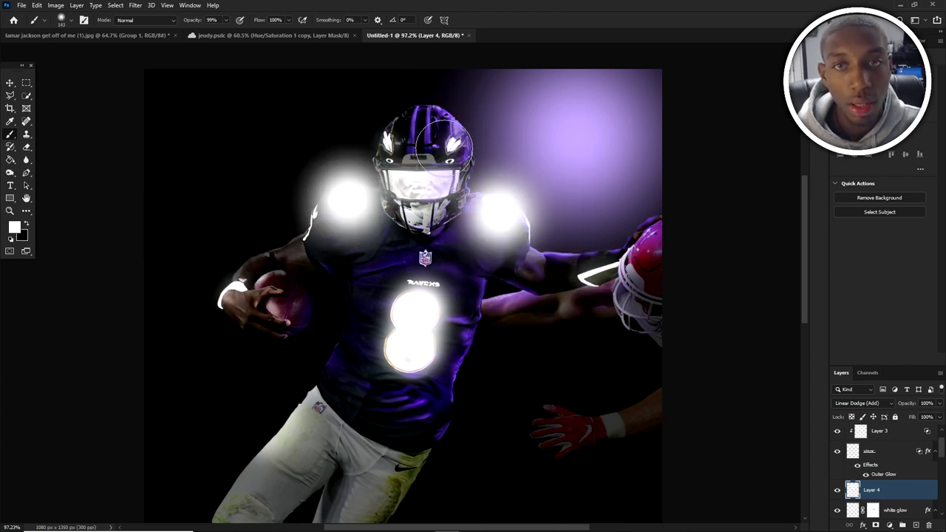
click(448, 143)
click(390, 139)
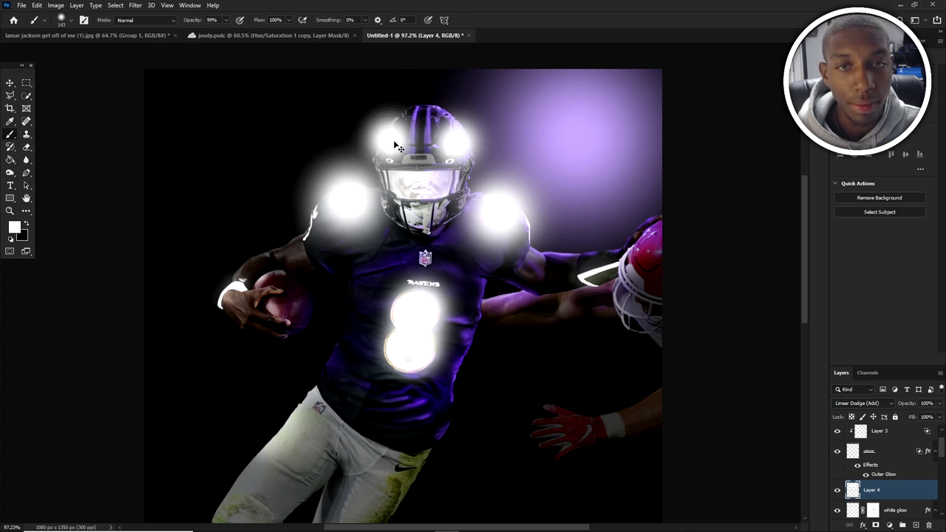
click(837, 490)
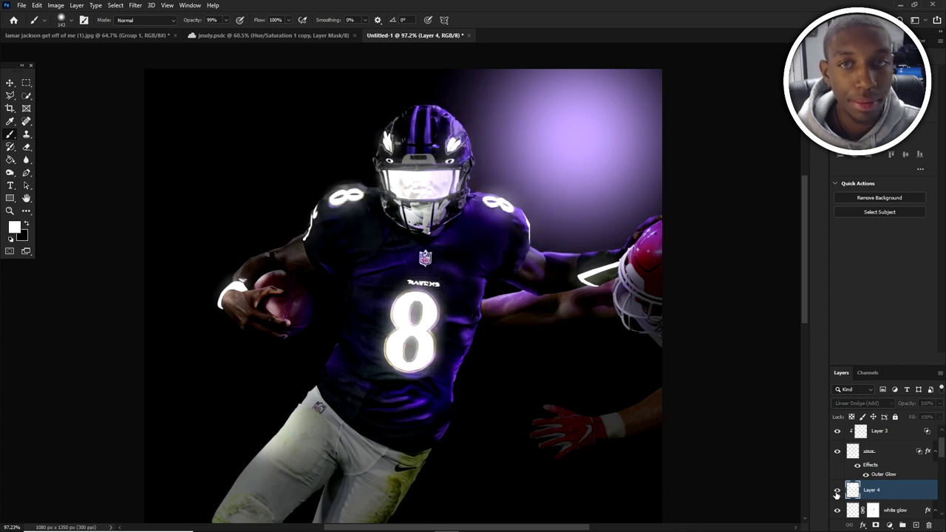
click(837, 491)
- Soften Layer 4's white dabs with its Blend If sliders and lower the layer's fill to about 65%
right_click(852, 490)
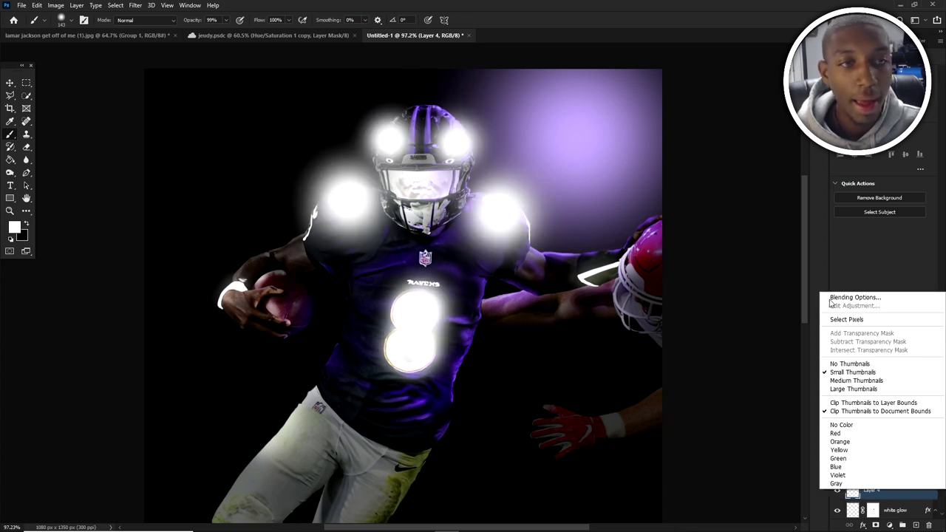
click(838, 299)
right_click(862, 499)
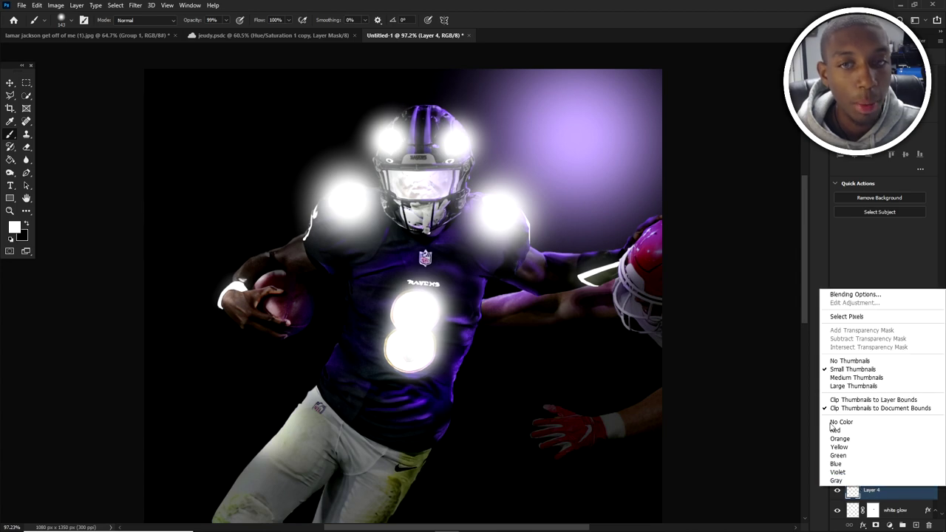
click(841, 293)
right_click(855, 489)
click(845, 294)
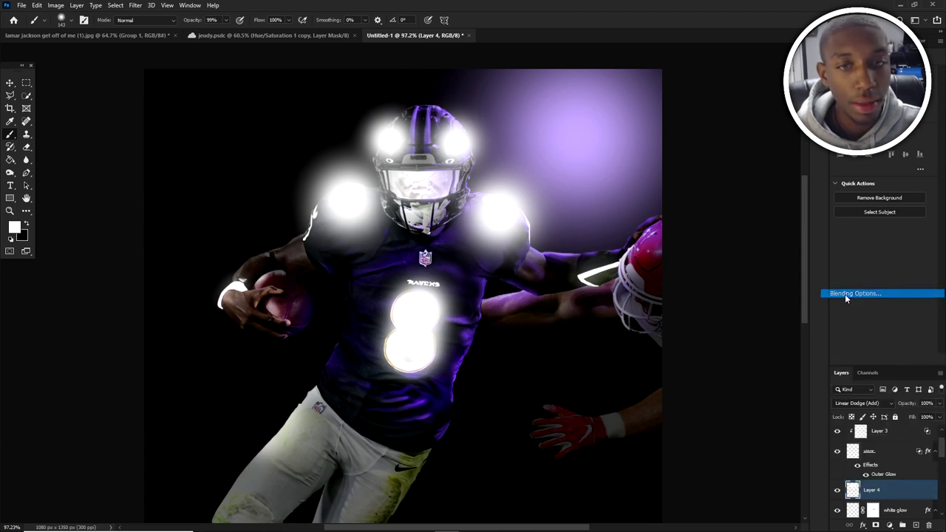
drag(694, 367, 776, 363)
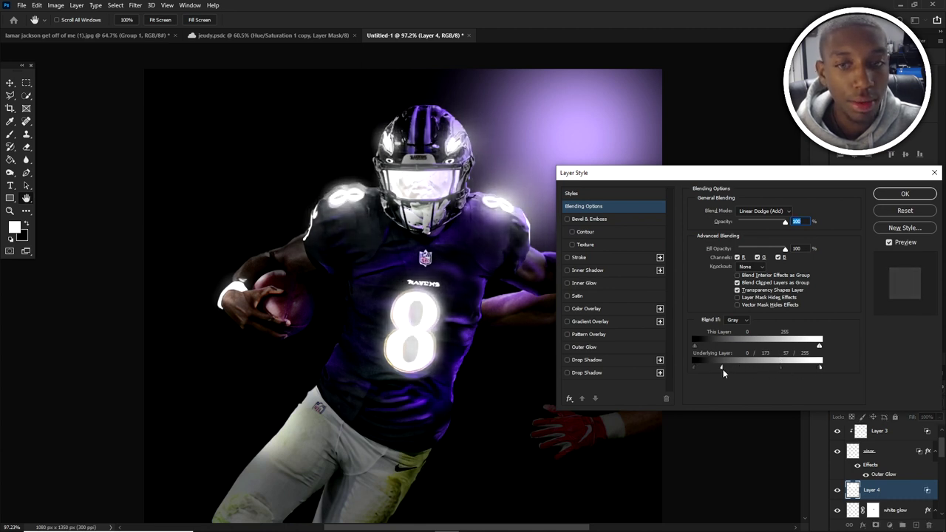
drag(722, 368, 694, 367)
drag(818, 345, 813, 345)
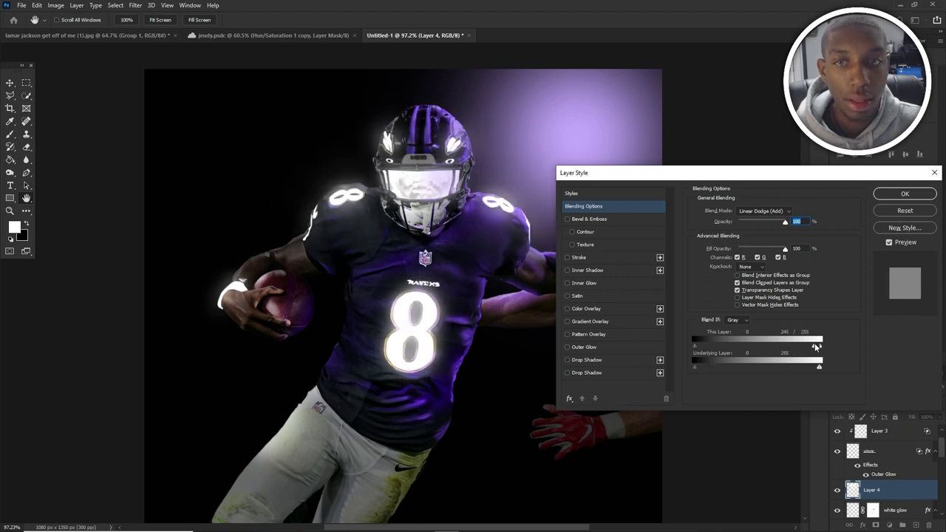
key(Return)
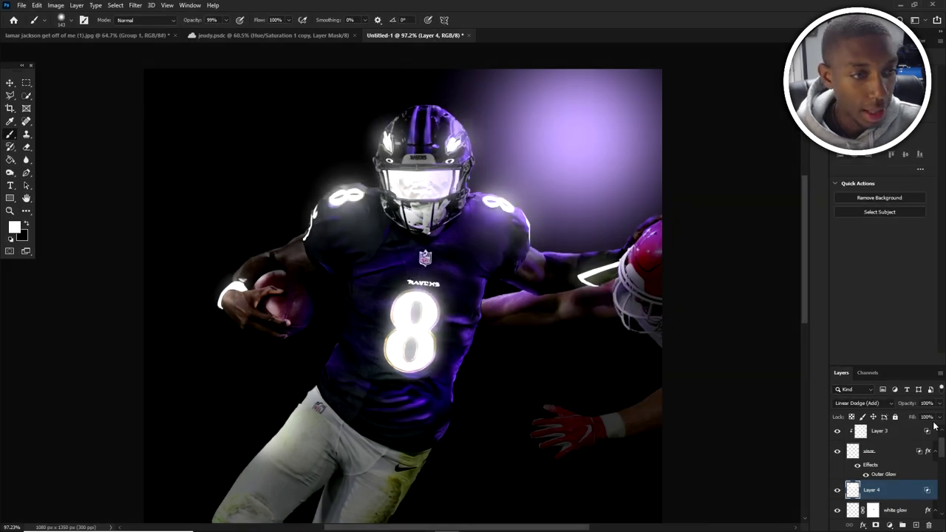
drag(927, 433, 917, 430)
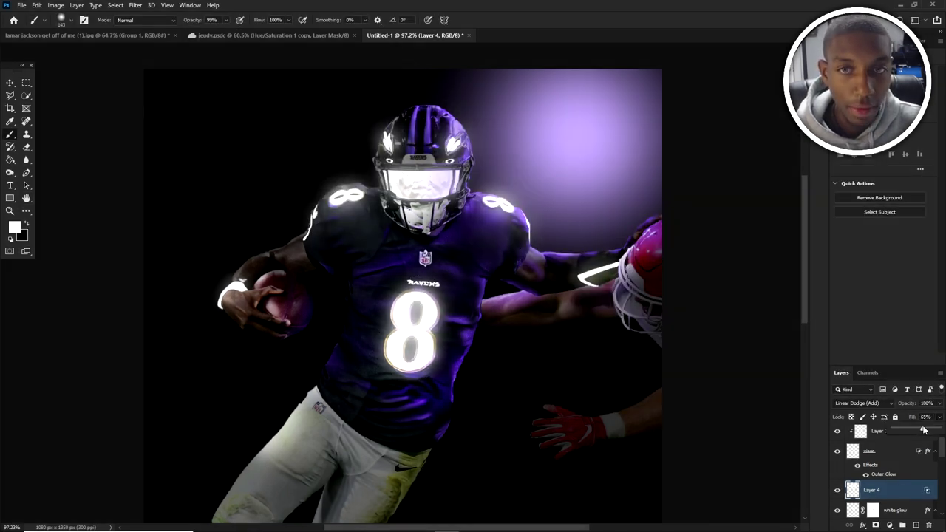
- Add a new layer above Layer 3 and dab soft white over the visor with a brush of about 258 px
key(v)
click(422, 176)
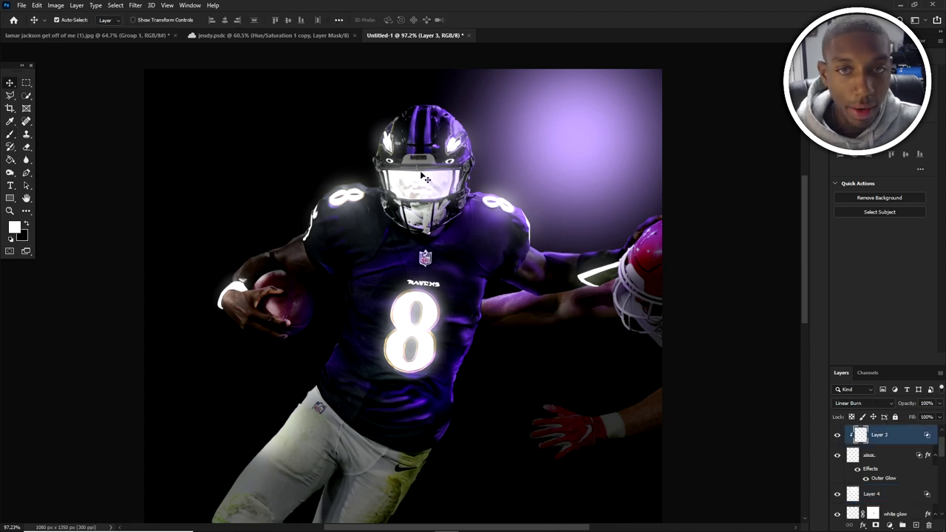
scroll(896, 450, up, 1)
click(917, 525)
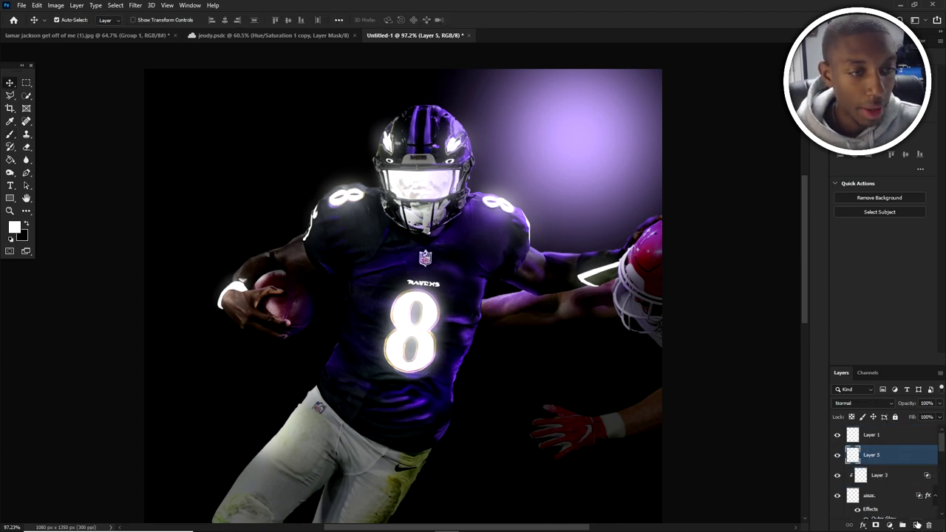
key(b)
click(411, 176)
key(ctrl+z)
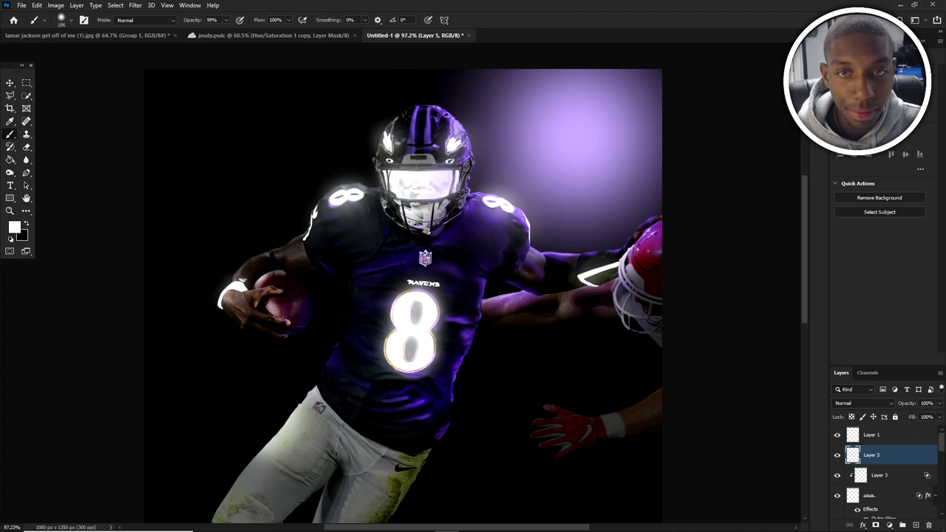
key(bracketright)
key(bracketright)
click(422, 181)
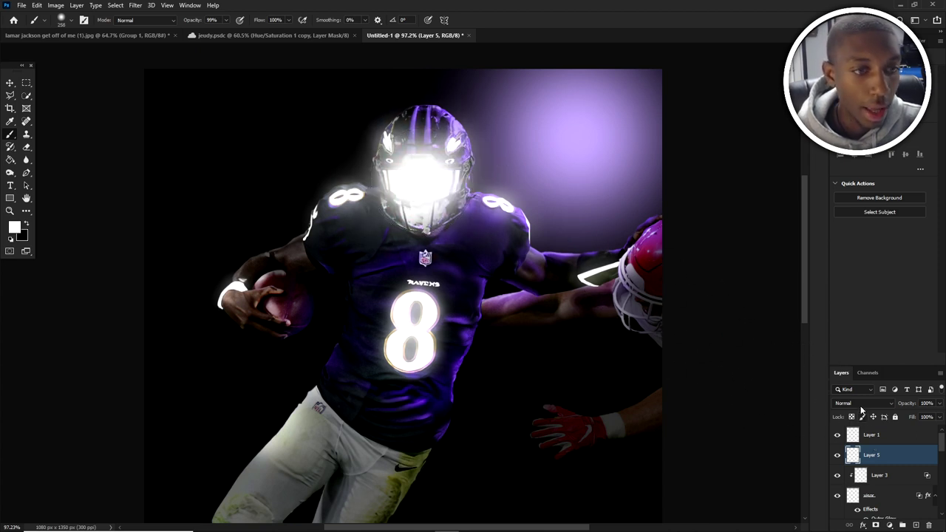
- Set Layer 5's blend mode to Screen and split the underlying layer's Blend If highlights to 205/255
click(861, 405)
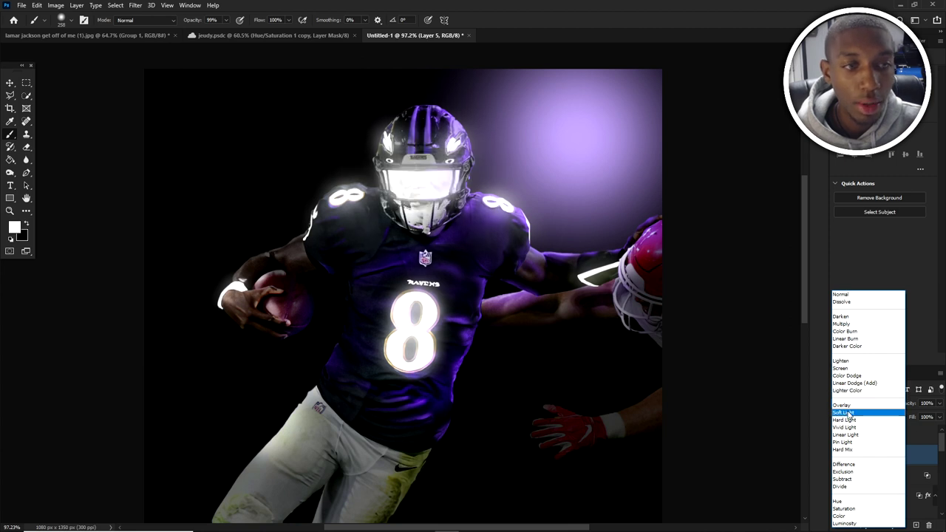
click(855, 368)
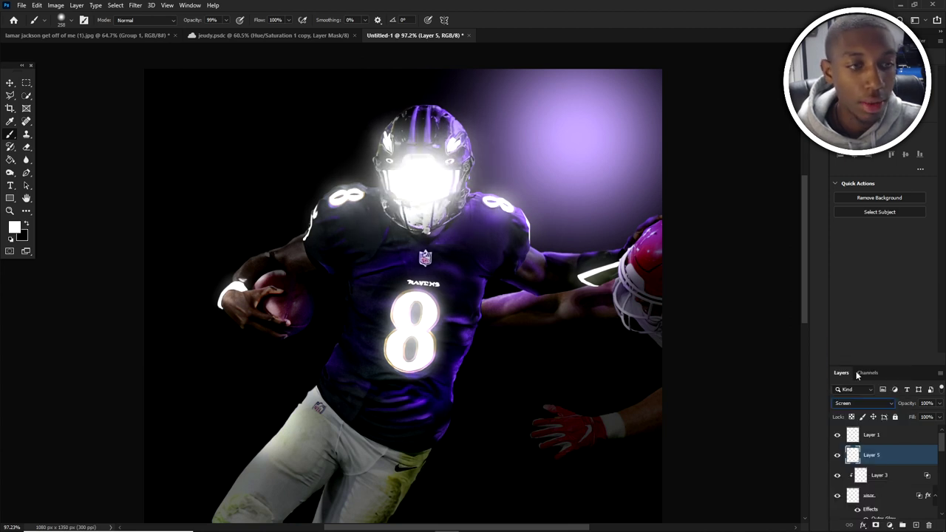
right_click(854, 452)
click(853, 259)
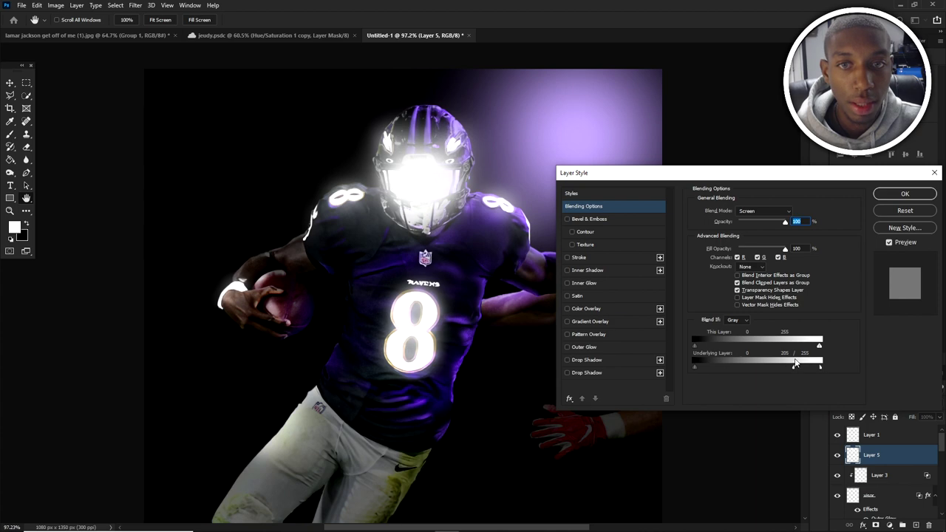
click(905, 193)
- Add a mask to Layer 5 and paint black over the visor's centre with a 132 px soft brush at 12% flow
key(b)
scroll(433, 152, up, 5)
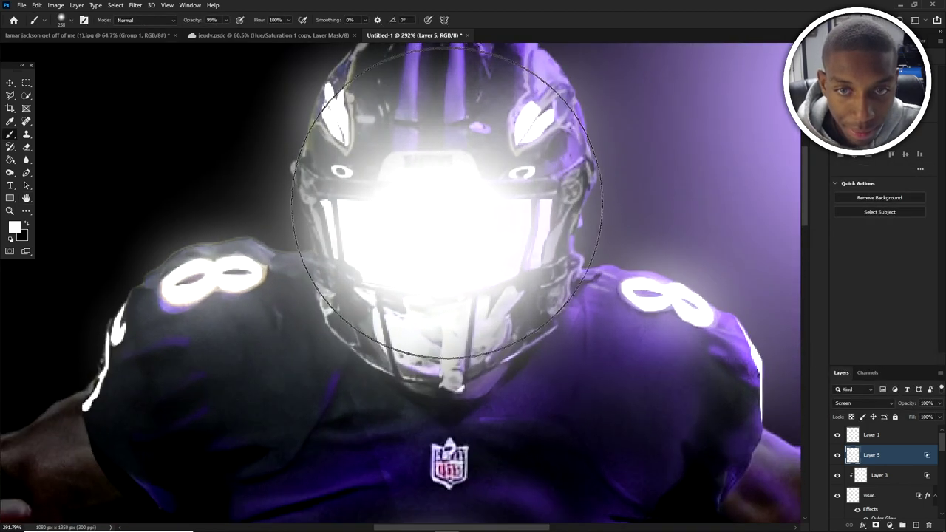
click(876, 525)
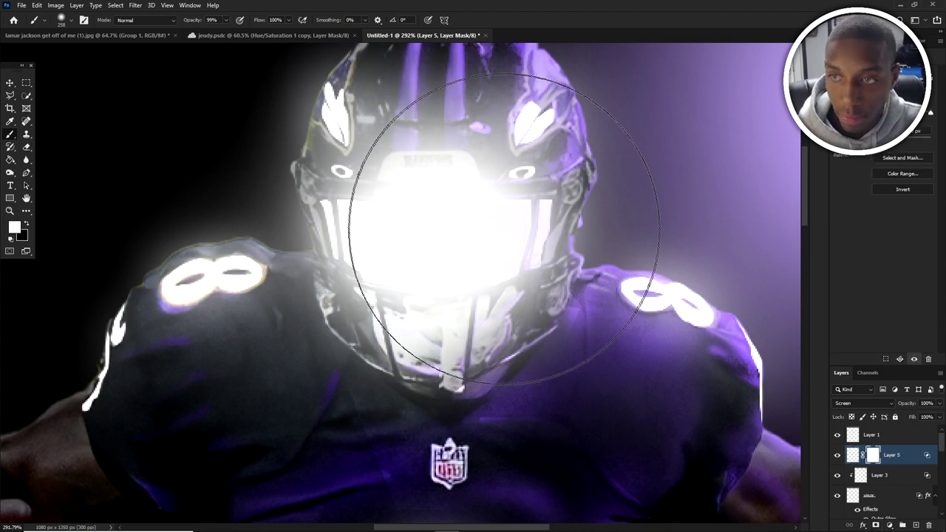
drag(503, 226, 406, 237)
key(x)
drag(405, 237, 430, 241)
key(ctrl+z)
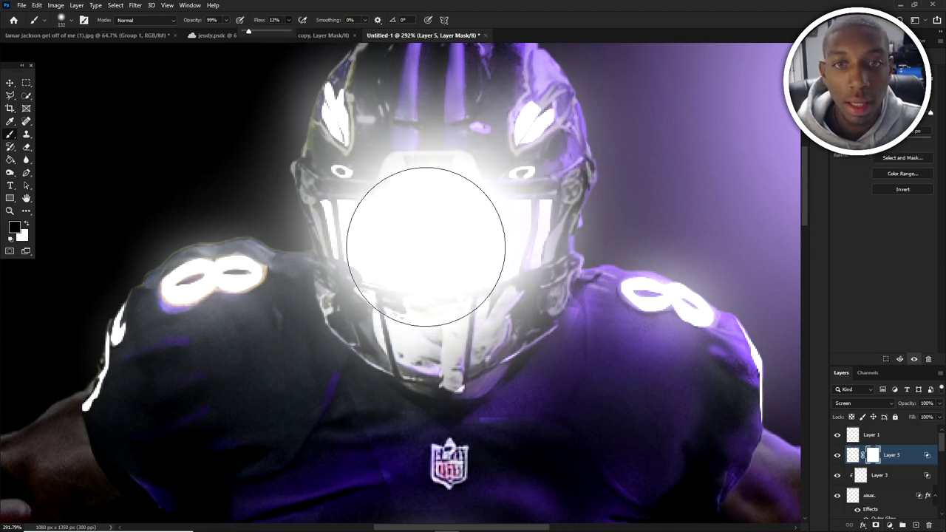
mouse_move(433, 222)
mouse_down()
mouse_move(433, 232)
mouse_move(464, 237)
mouse_up()
scroll(463, 237, down, 8)
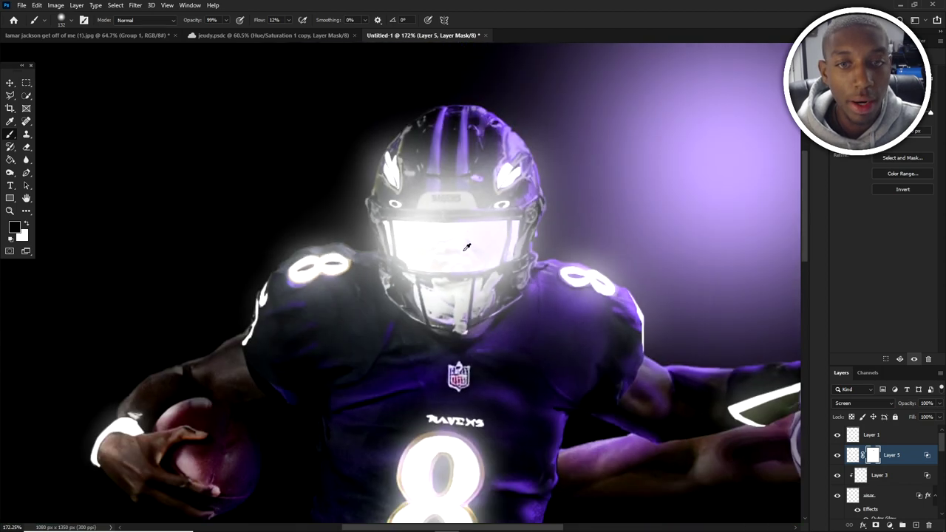
click(835, 455)
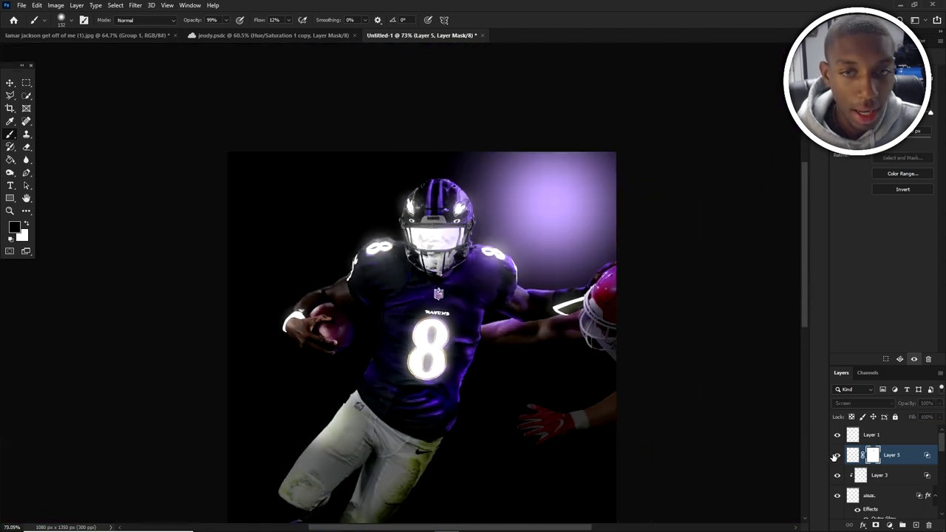
click(836, 455)
scroll(360, 214, down, 4)
scroll(406, 214, up, 3)
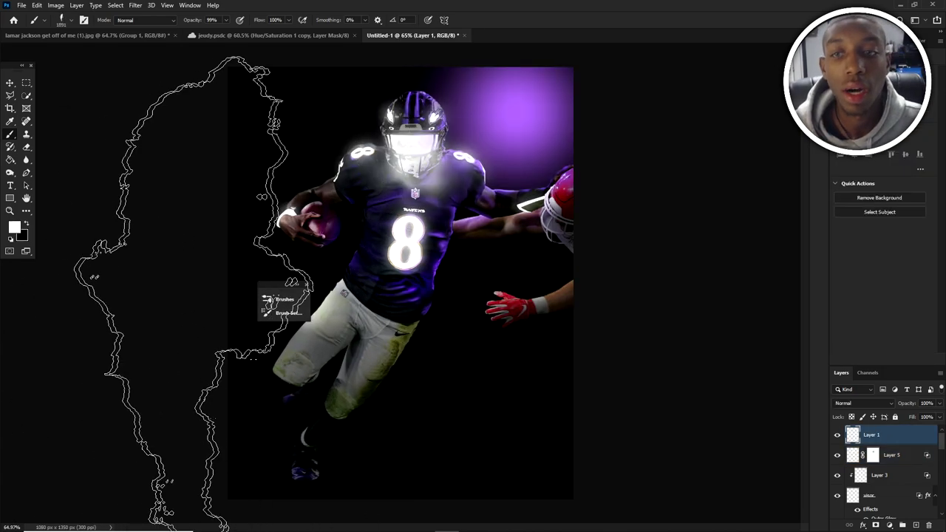
click(306, 285)
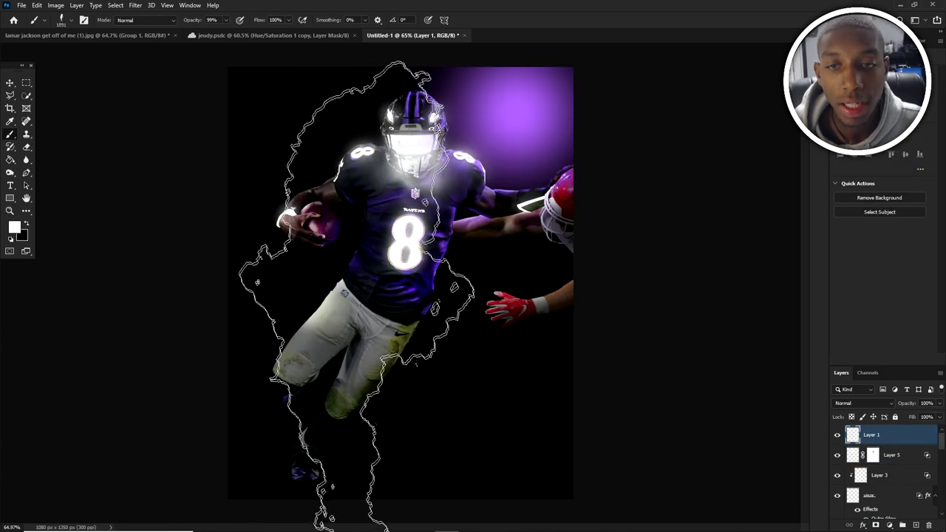
key(F5)
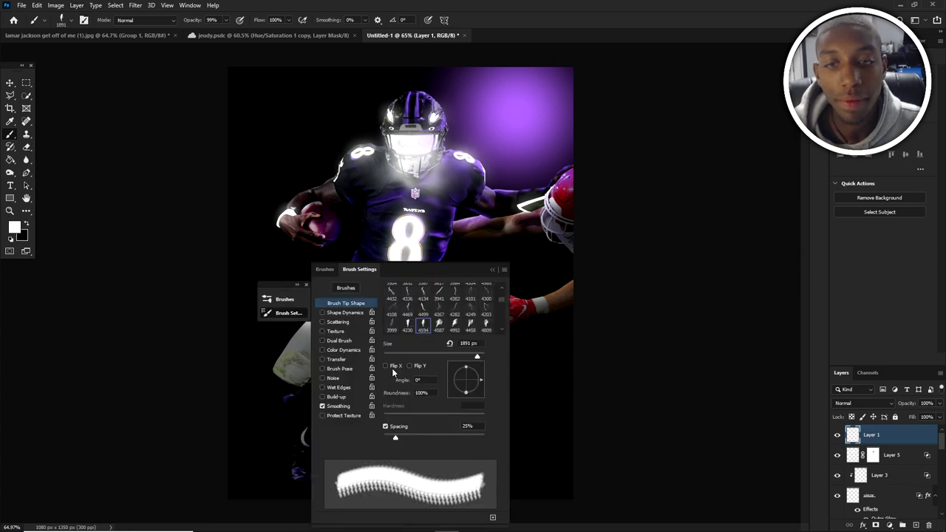
click(493, 269)
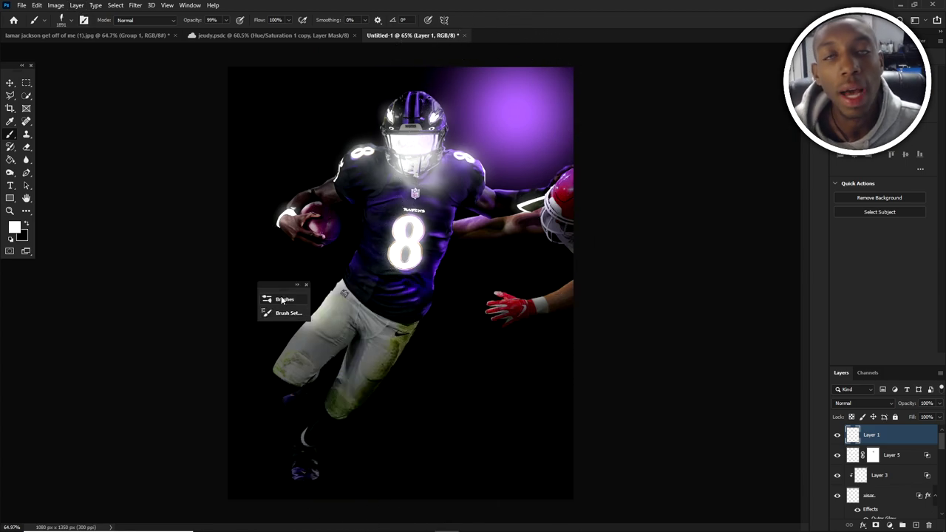
- Rotate the 1891 px smoke brush to -100° and stamp white smoke over the lower-left corner of Layer 1
right_click(418, 292)
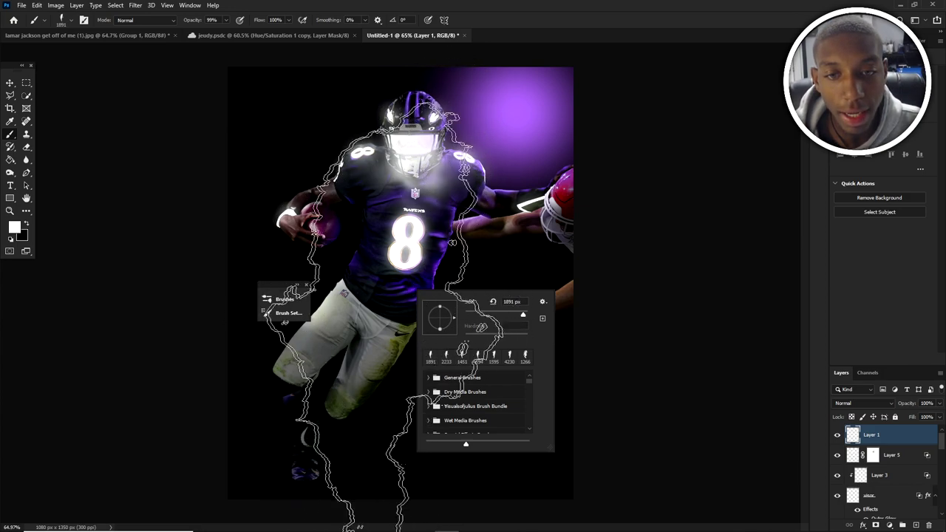
drag(446, 331, 437, 332)
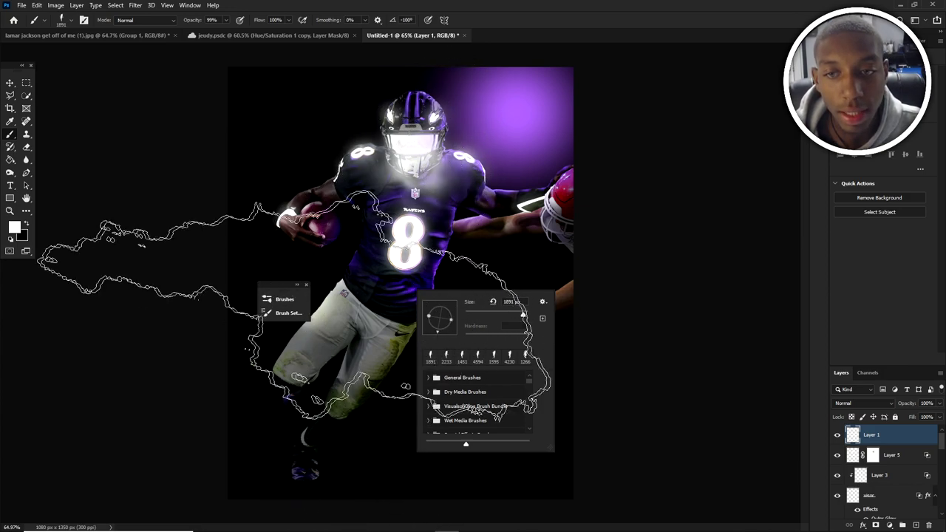
click(307, 285)
click(223, 426)
key(ctrl+z)
click(181, 388)
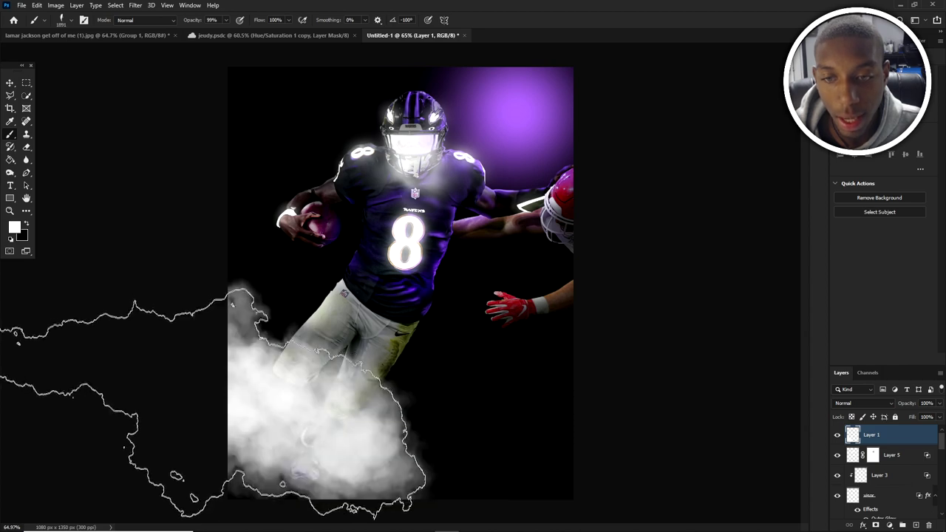
key(ctrl+z)
click(179, 417)
- Try a smoke stamp over the player's legs with the brush angle at 15°
right_click(473, 403)
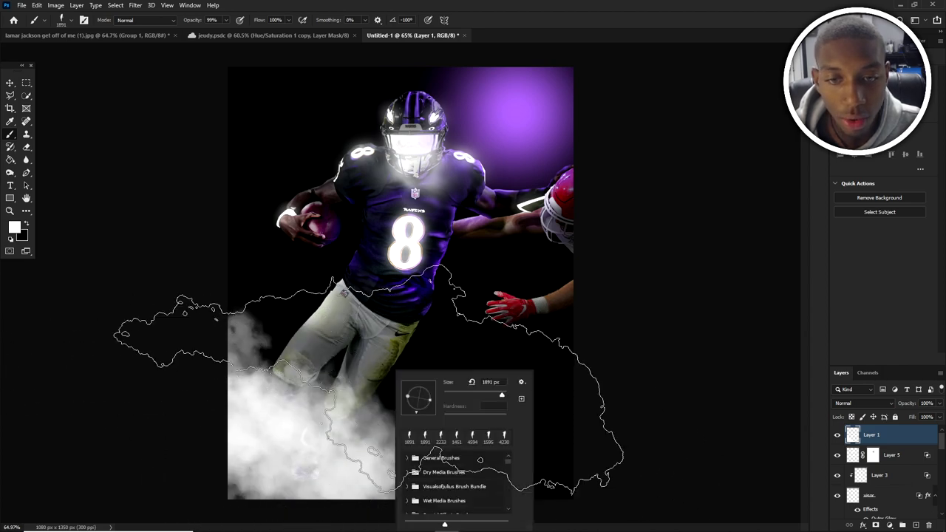
click(438, 392)
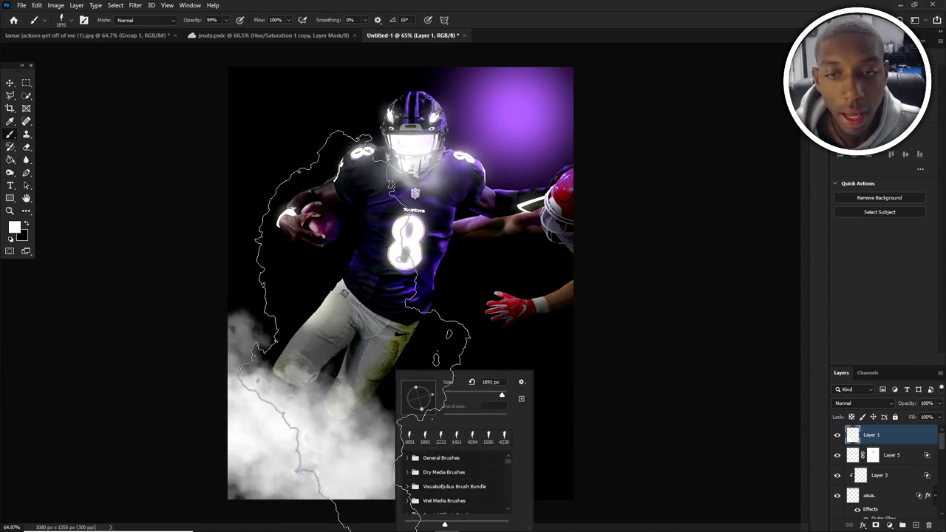
click(355, 362)
key(ctrl+z)
- Rotate the smoke brush to 52° and stamp white smoke in the lower-right corner of the canvas
scroll(477, 428, down, 2)
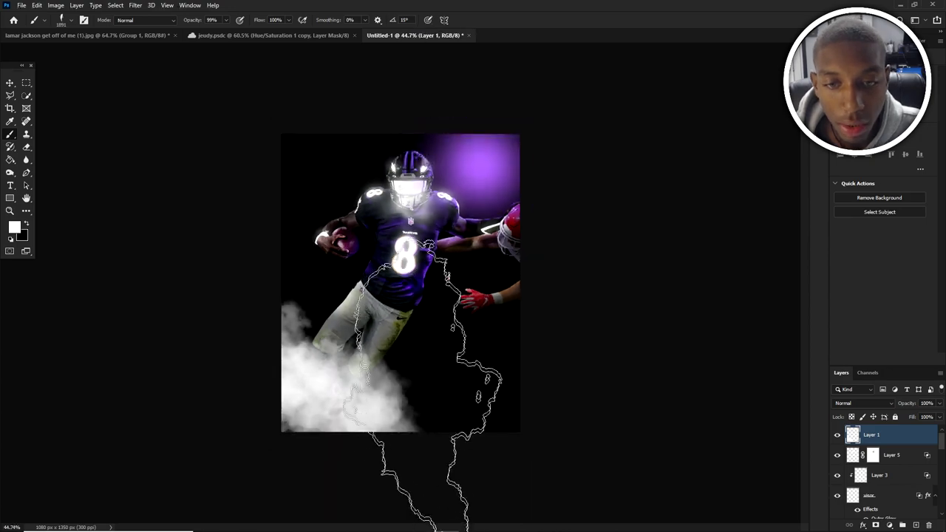
right_click(476, 488)
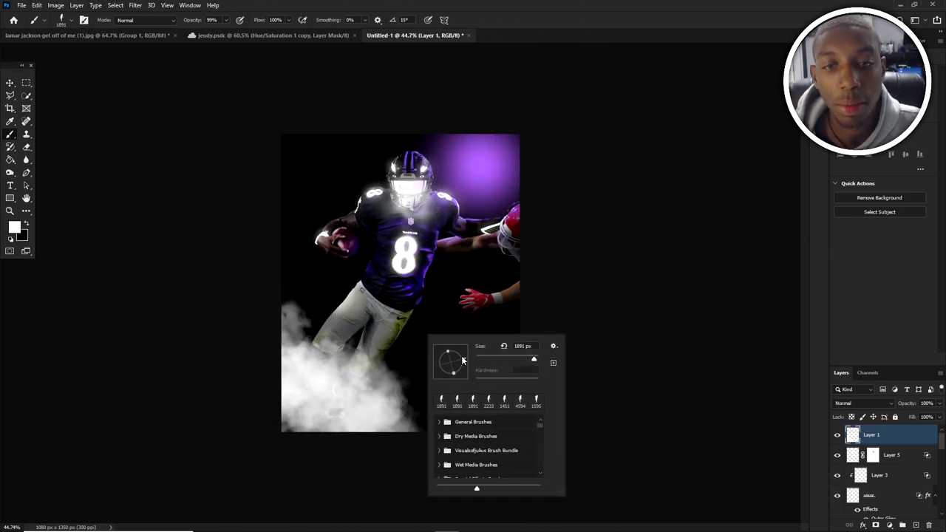
drag(462, 360, 458, 351)
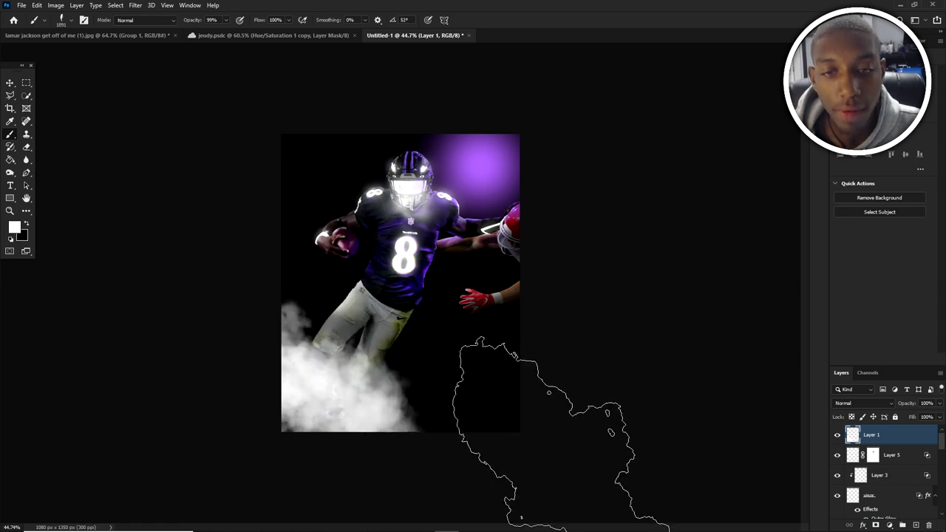
click(441, 377)
- Try a smoke stamp across the bottom of the canvas with the brush angle at -74°
right_click(441, 374)
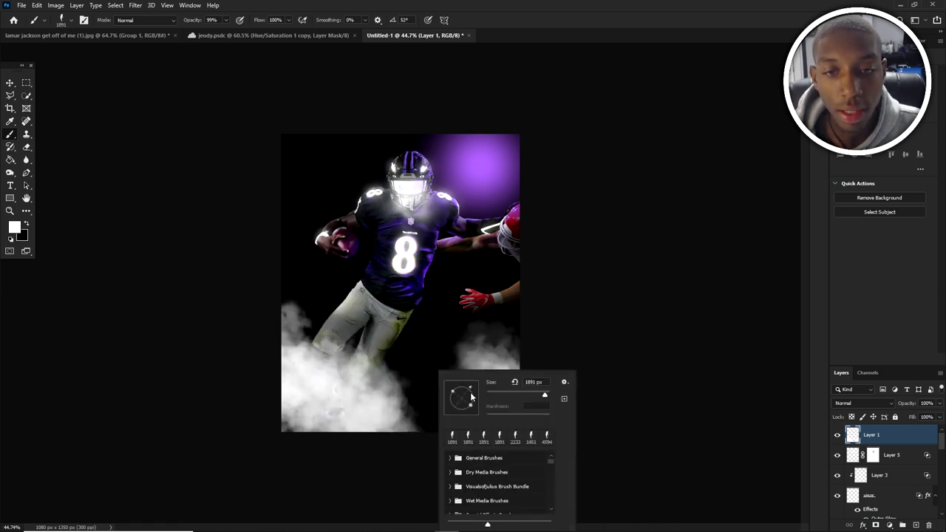
click(465, 414)
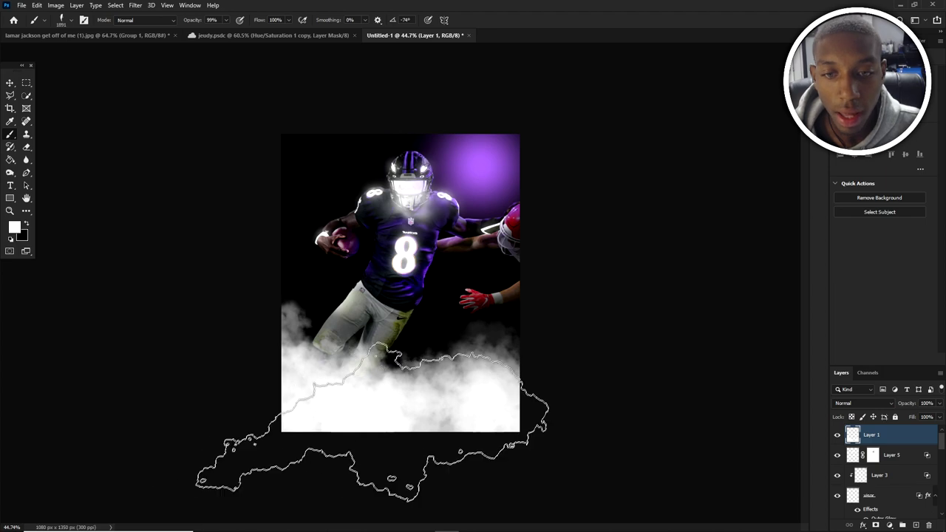
- Set the smoke brush to a 26° angle and 34% flow, testing a faint stamp at the bottom centre
right_click(448, 360)
drag(469, 396, 473, 380)
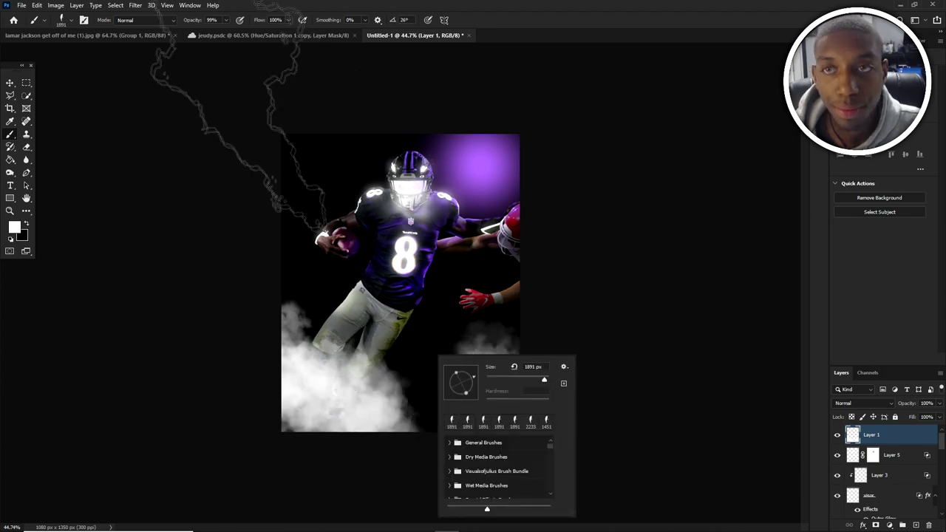
click(289, 20)
drag(289, 31, 259, 32)
click(424, 461)
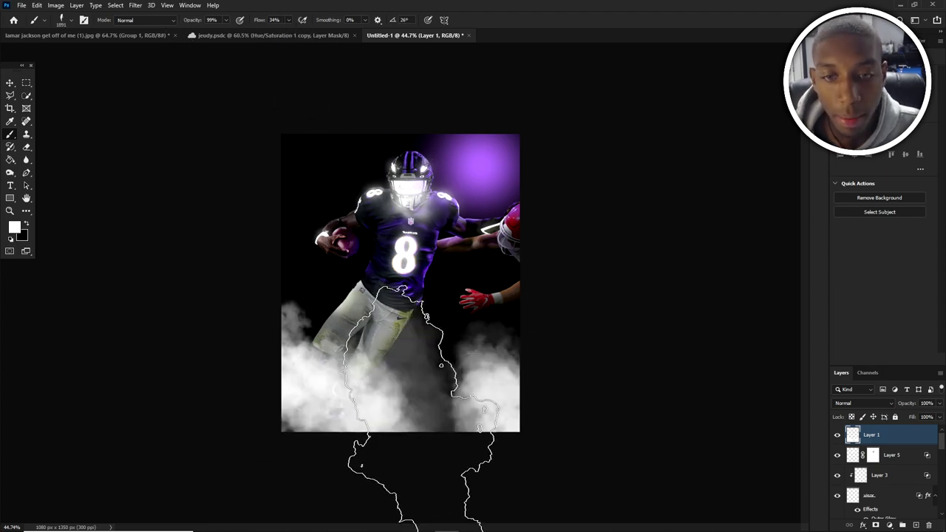
key(ctrl+z)
- Reduce the smoke brush to about 1136 px and dab faint smoke into the gap between the two corner clouds
drag(432, 424, 356, 420)
click(357, 420)
click(362, 421)
key(ctrl+z)
key([)
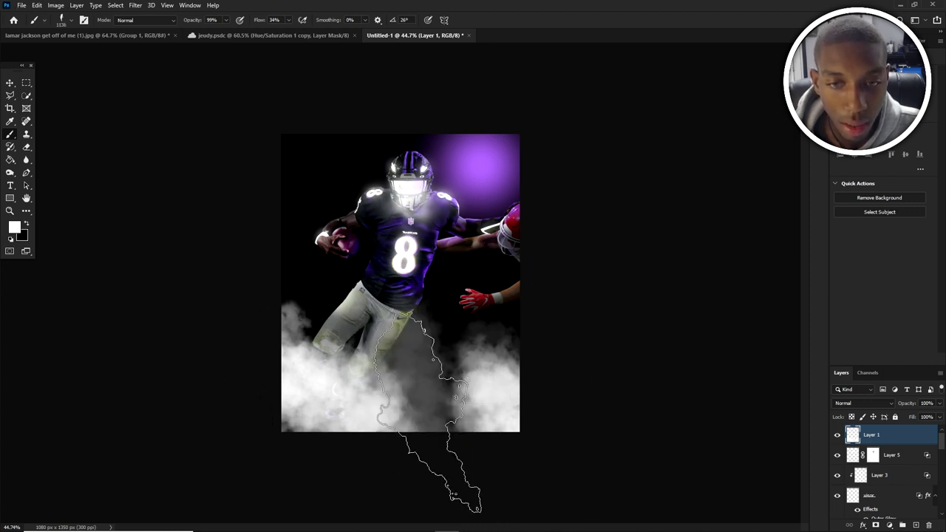
click(477, 421)
click(462, 418)
key(ctrl+z)
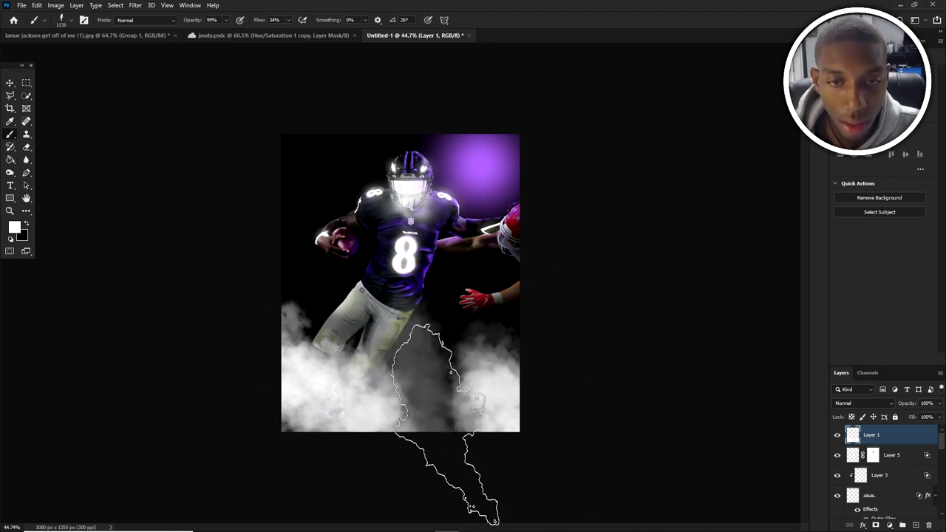
- Enlarge the smoke brush to about 1659 px and stamp denser smoke at the bottom centre, beside the player's legs
key(])
click(447, 414)
key(ctrl+z)
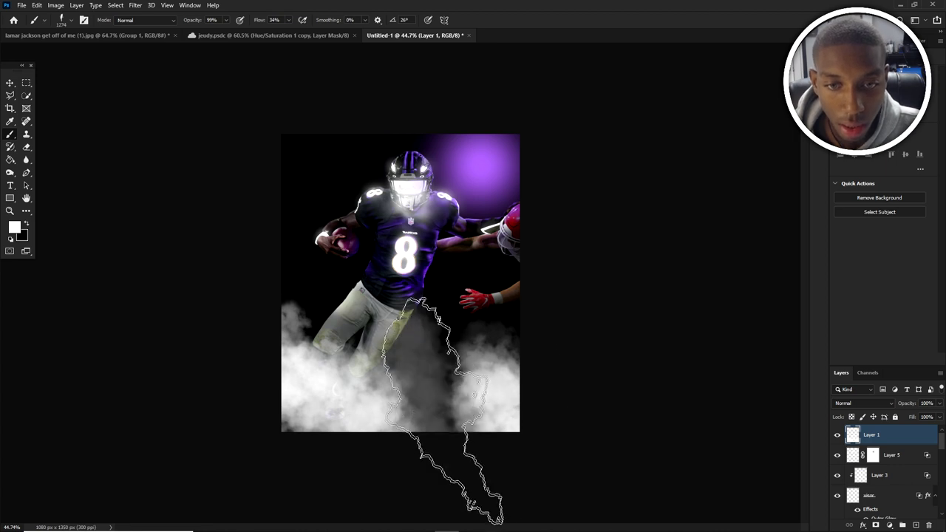
mouse_move(434, 412)
mouse_down()
mouse_move(444, 411)
mouse_move(437, 425)
mouse_up()
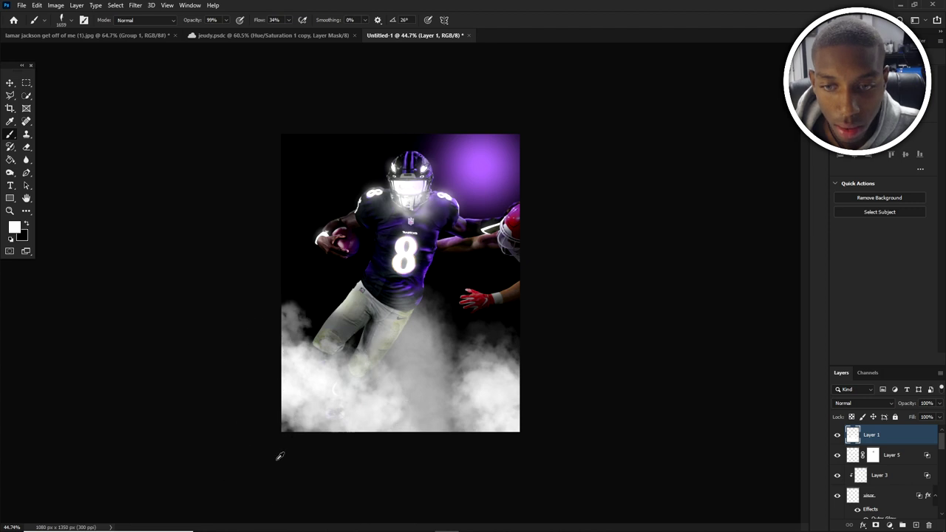
- Resize the smoke brush to about 1270 px and build up faint smoke along the canvas's left side, below the ball
drag(290, 422, 285, 423)
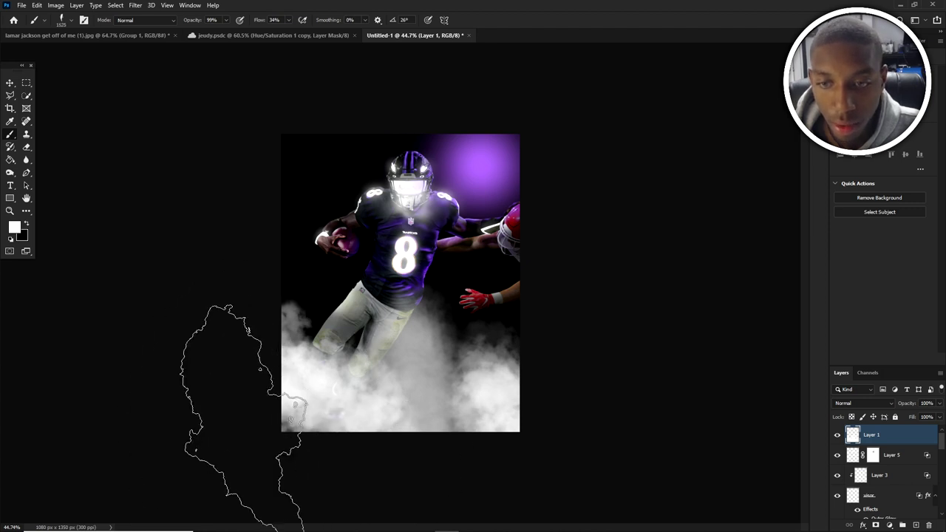
click(379, 306)
key(ctrl+z)
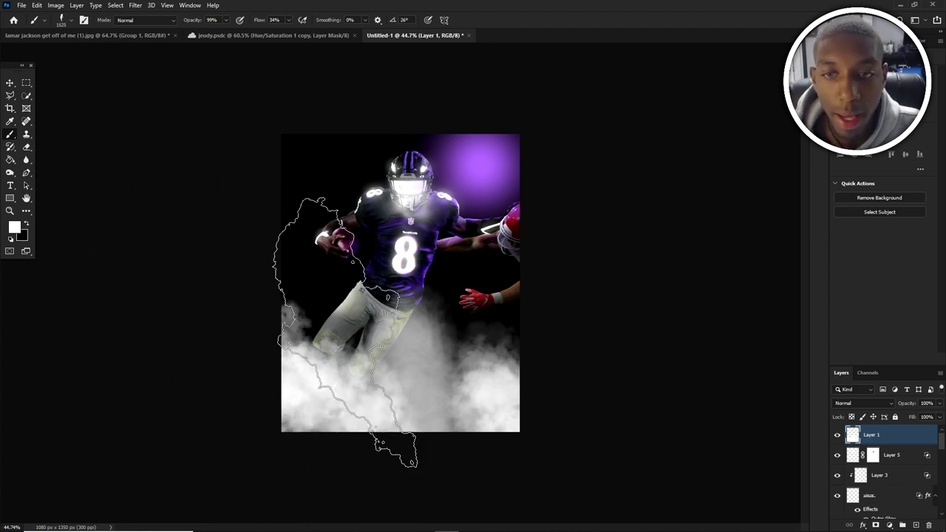
drag(346, 331, 310, 328)
click(313, 329)
click(331, 328)
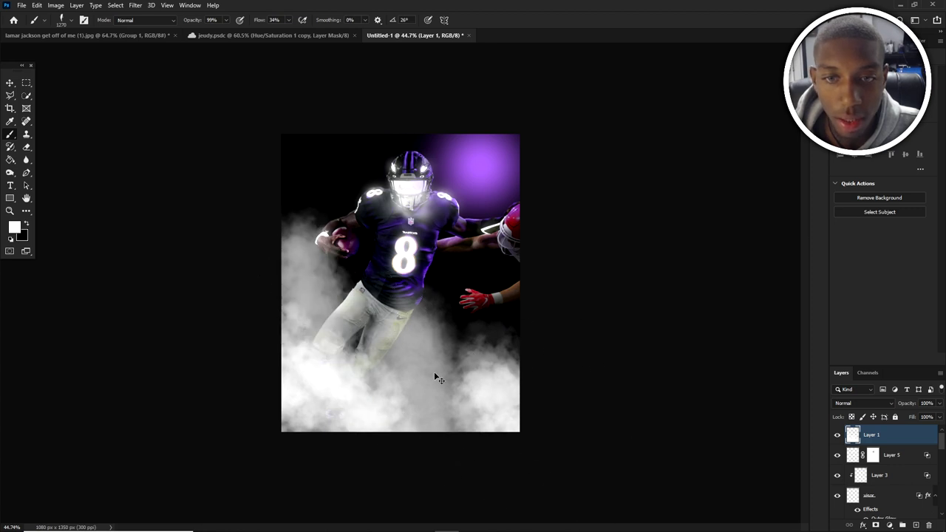
key(ctrl+z)
click(347, 337)
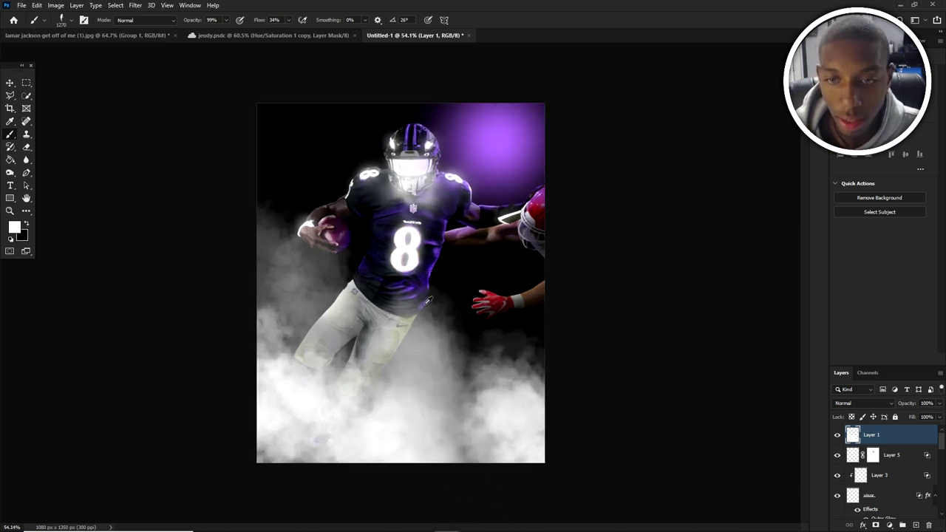
- Add a layer mask to the lamar layer and ready the Brush tool for painting black on it
click(412, 275)
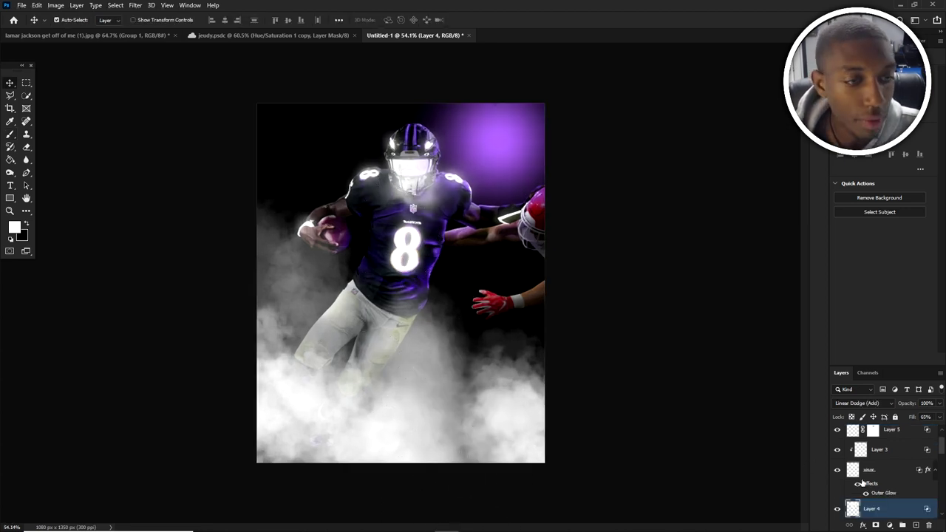
scroll(862, 482, down, 5)
click(353, 340)
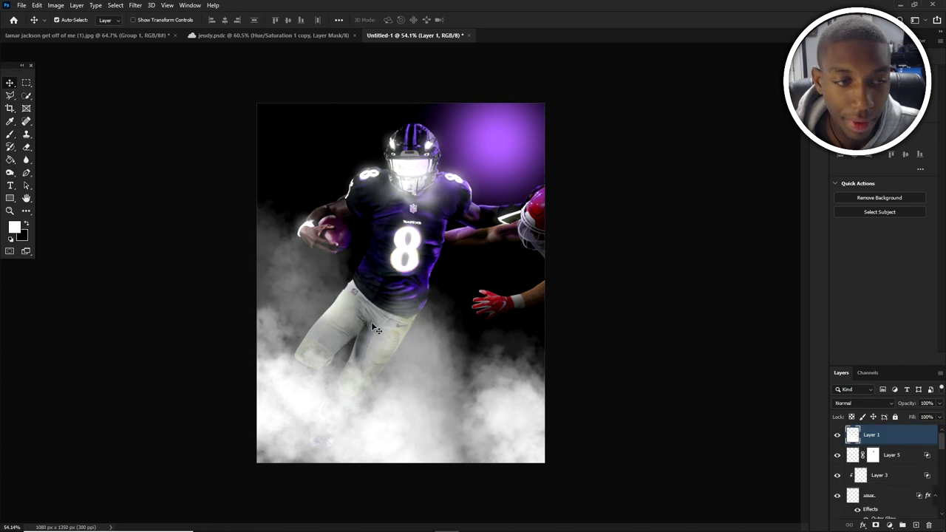
scroll(850, 464, down, 5)
scroll(850, 464, down, 1)
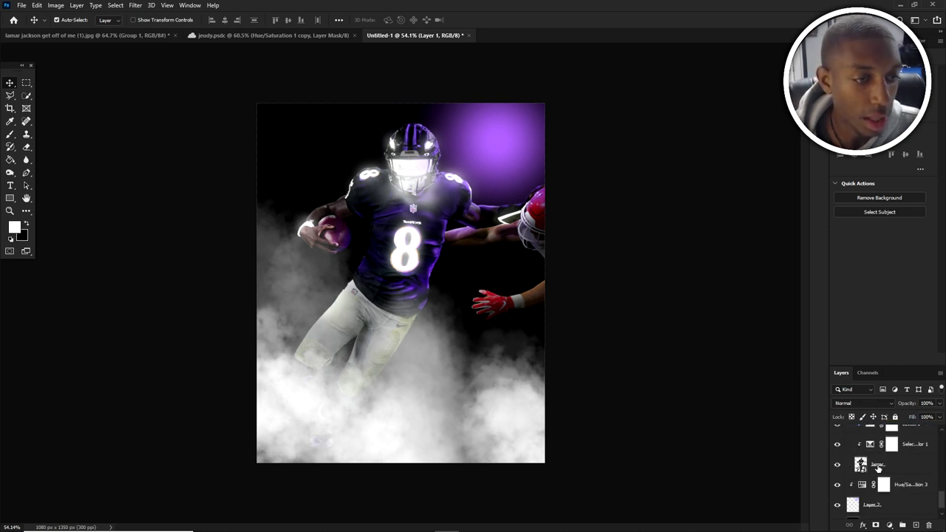
click(850, 464)
click(876, 525)
key(b)
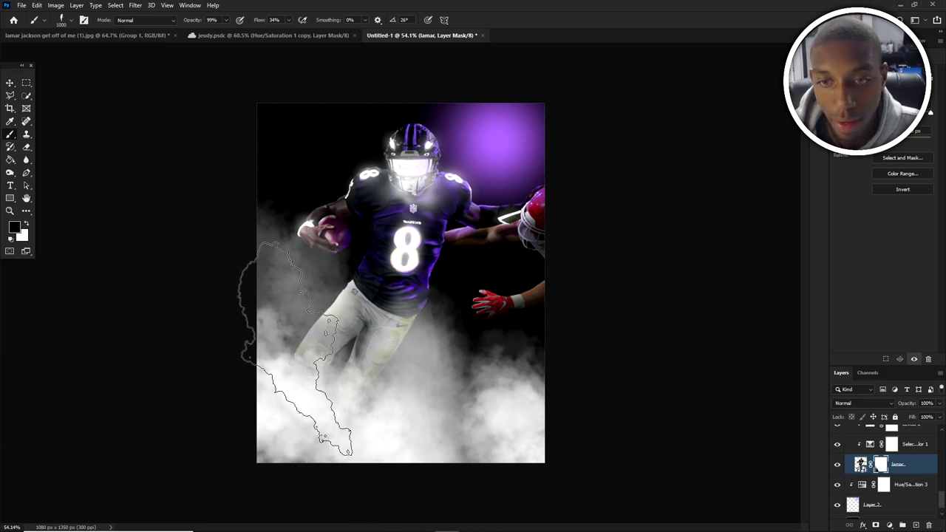
- Shrink the smoke brush to about 251 px, rotate it to -20°, and dab black on the lamar mask along the front thigh
alt+drag(293, 346, 214, 345)
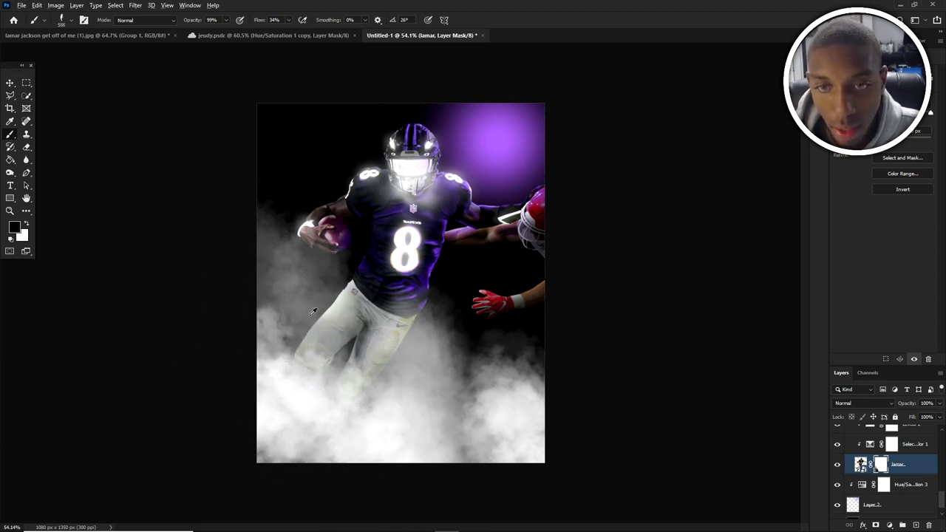
scroll(312, 311, up, 3)
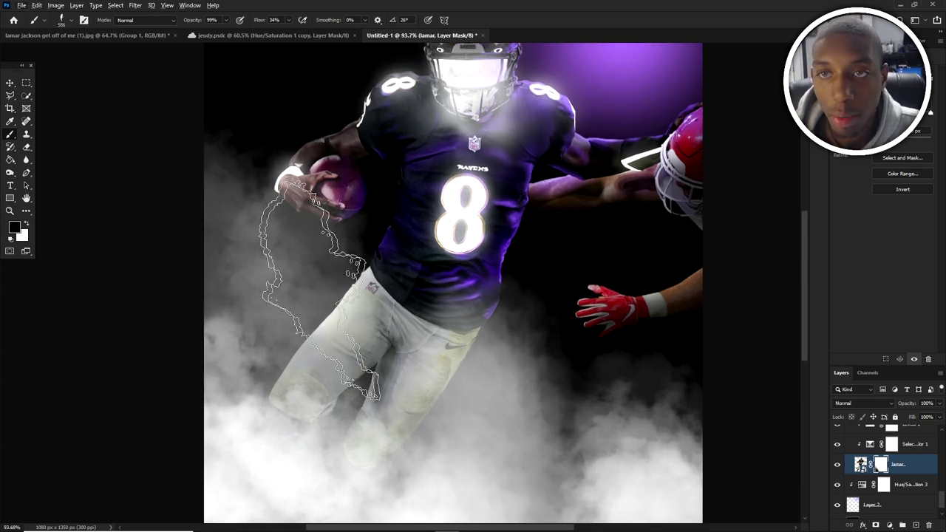
right_click(330, 292)
drag(368, 323, 367, 326)
click(317, 331)
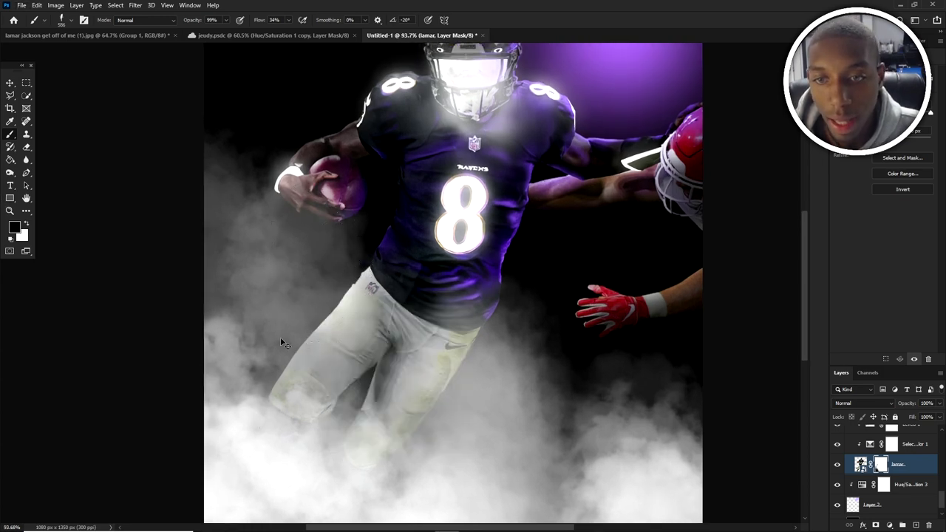
alt+drag(294, 336, 240, 347)
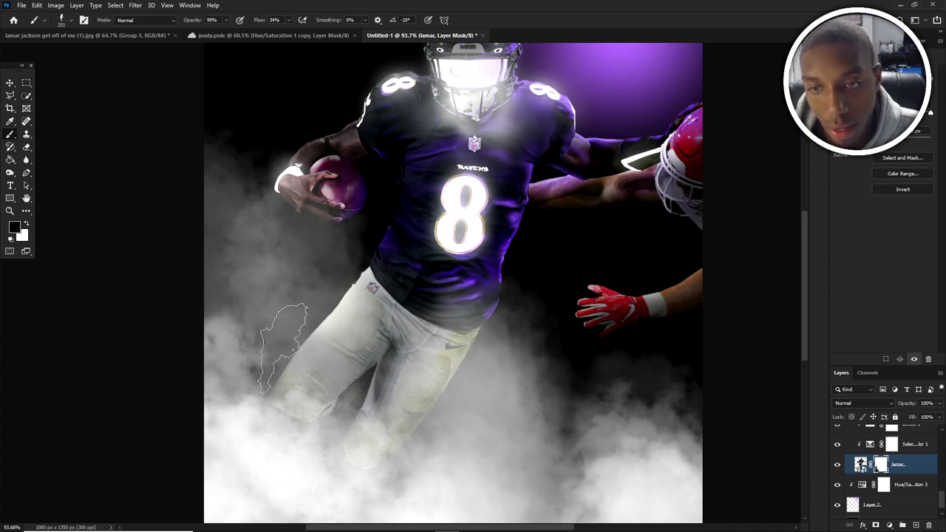
- Rotate the smoke brush to 84° and -160°, raise its flow to 100%, and dab black on the lamar mask around the legs
right_click(297, 299)
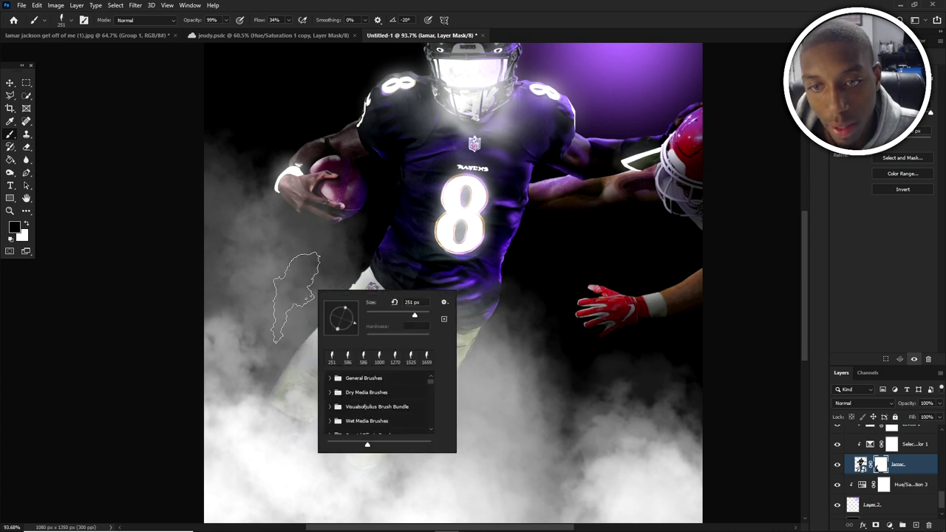
drag(353, 325, 343, 303)
click(295, 312)
right_click(283, 323)
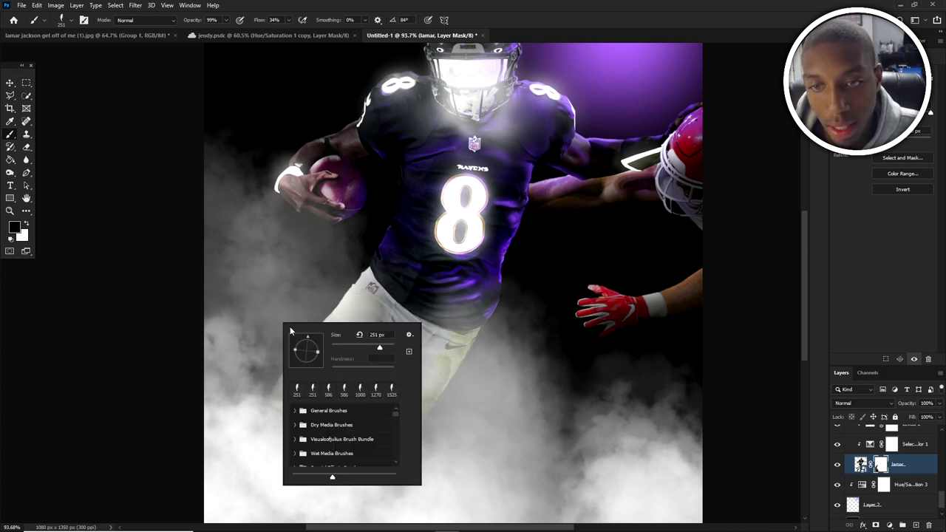
drag(294, 353, 308, 344)
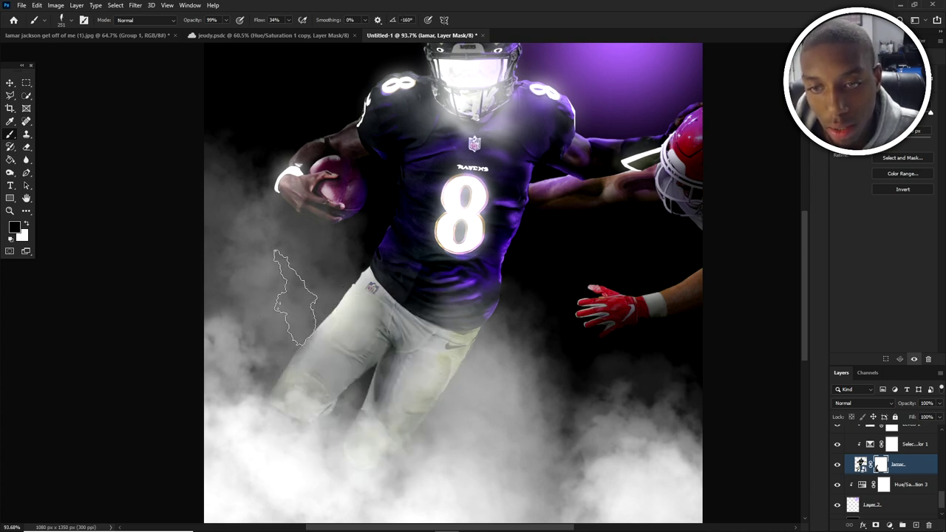
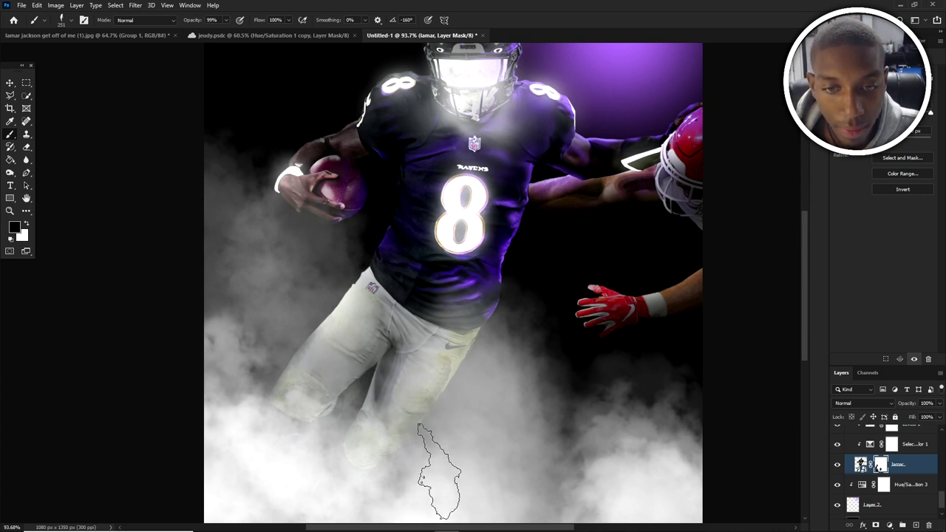
key(x)
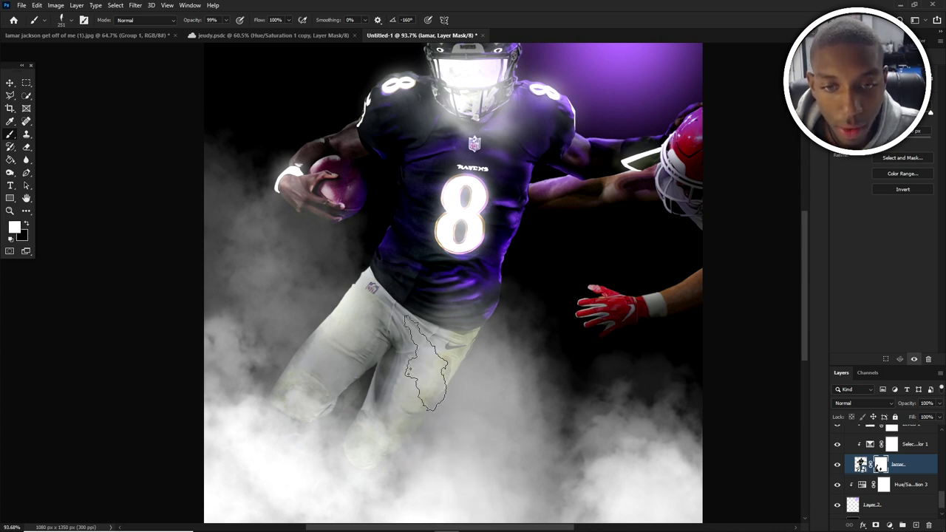
key(x)
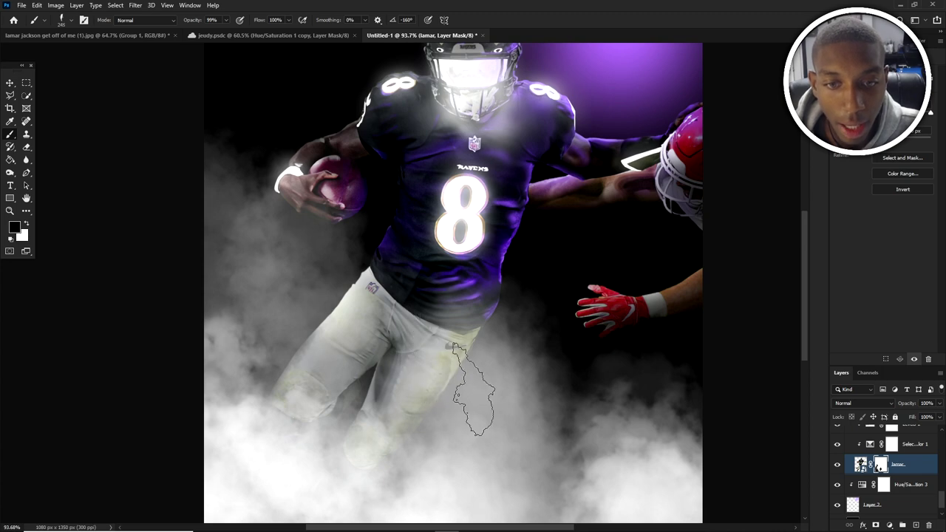
- Replace the current brush tip with the 4587 px smoke tip from the brush tip shapes
right_click(499, 397)
scroll(506, 460, down, 2)
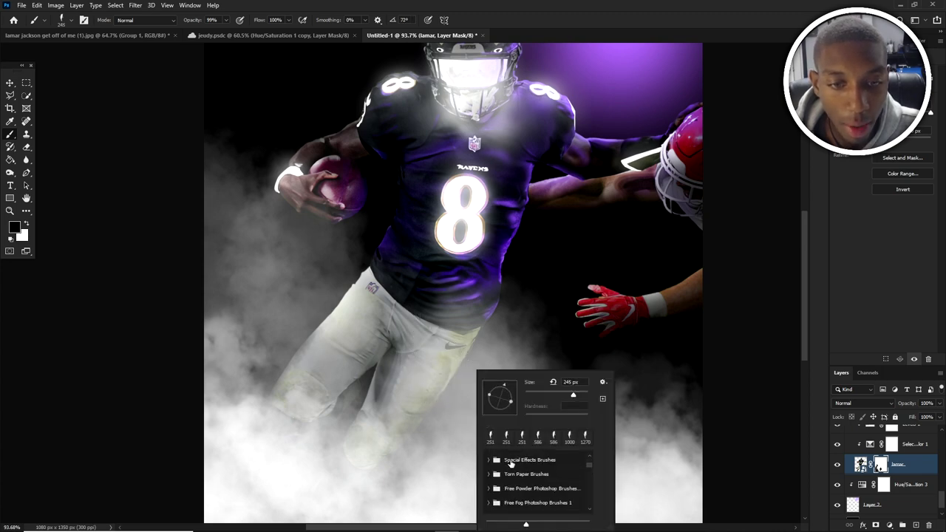
scroll(494, 441, up, 1)
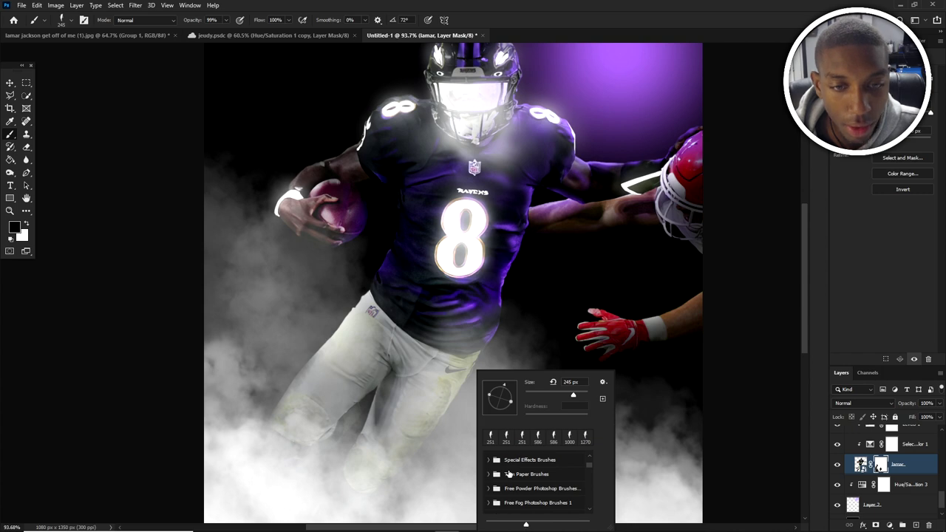
click(444, 403)
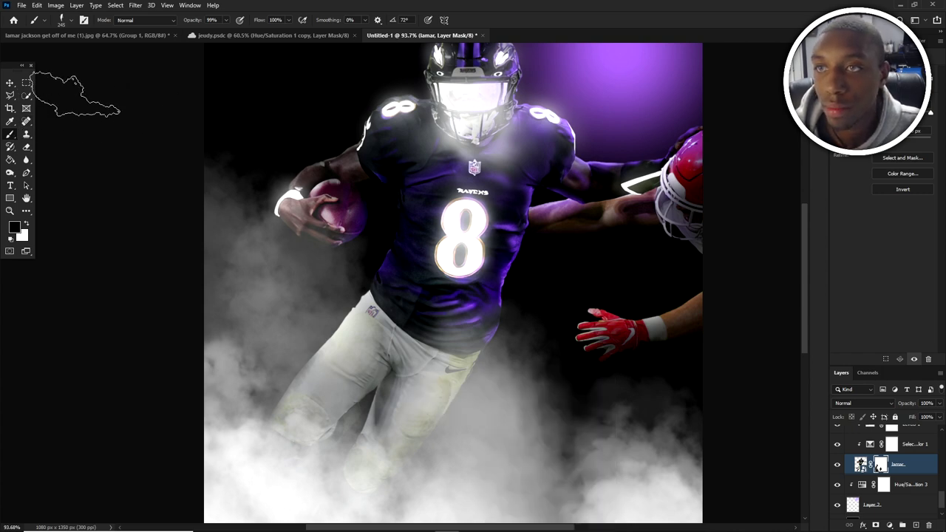
click(84, 20)
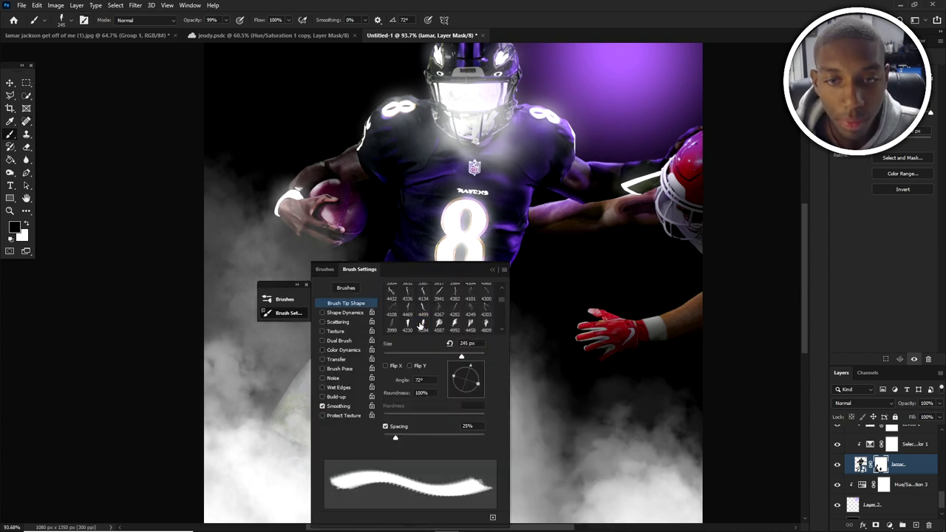
scroll(429, 322, down, 1)
click(438, 315)
click(492, 269)
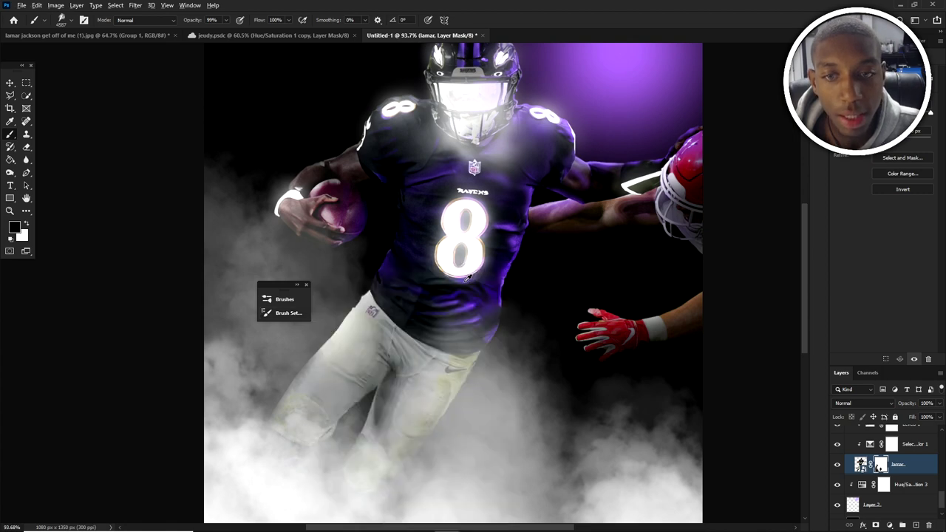
- Mask the rear thigh with the smoke tip at about 147 px and the jersey's hem at about 253 px
alt+scroll(433, 324, down, 4)
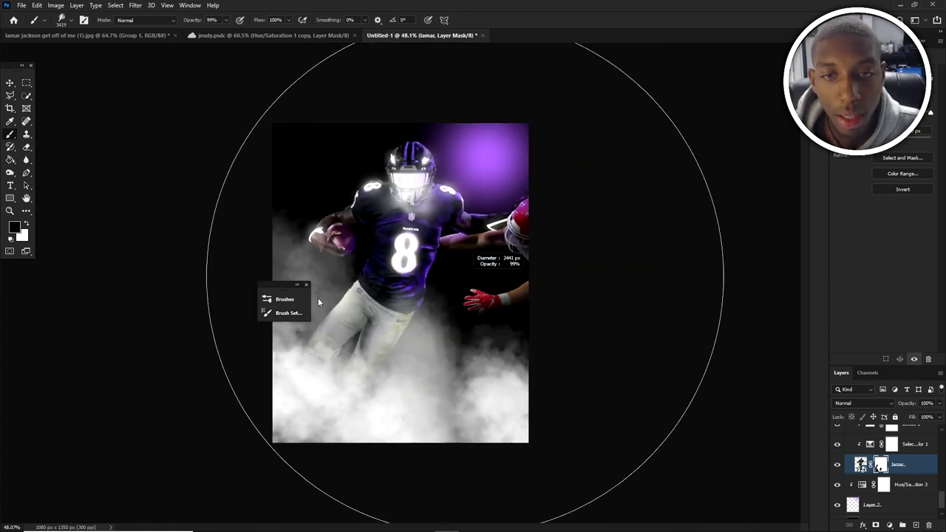
alt+scroll(403, 384, up, 2)
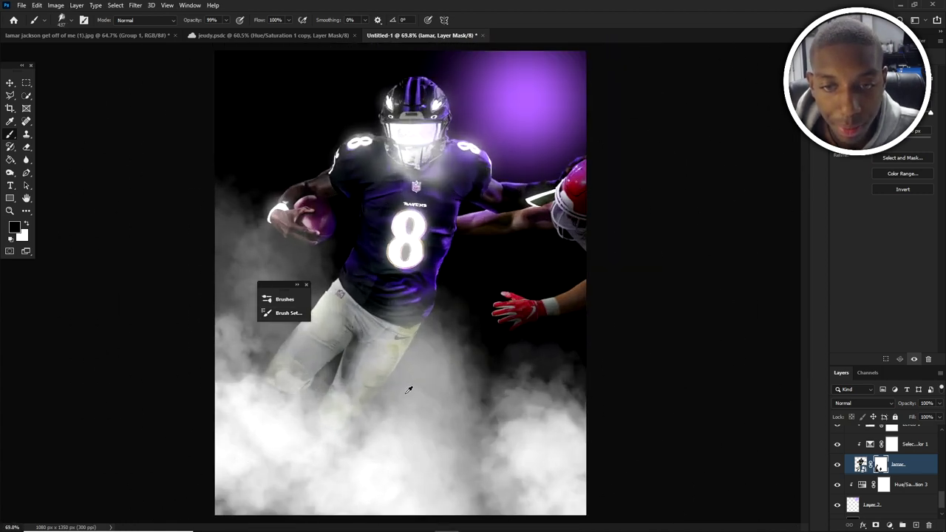
alt+scroll(399, 383, up, 2)
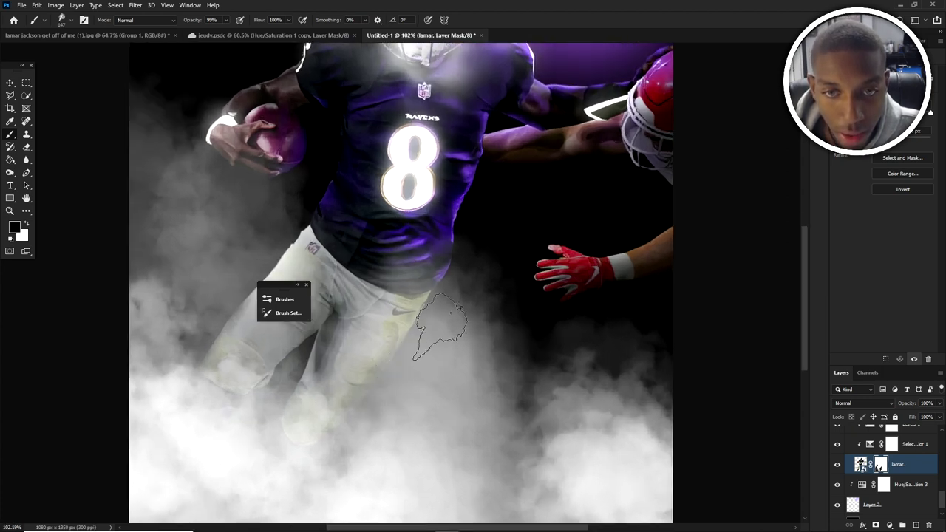
alt+drag(468, 271, 504, 270)
click(464, 286)
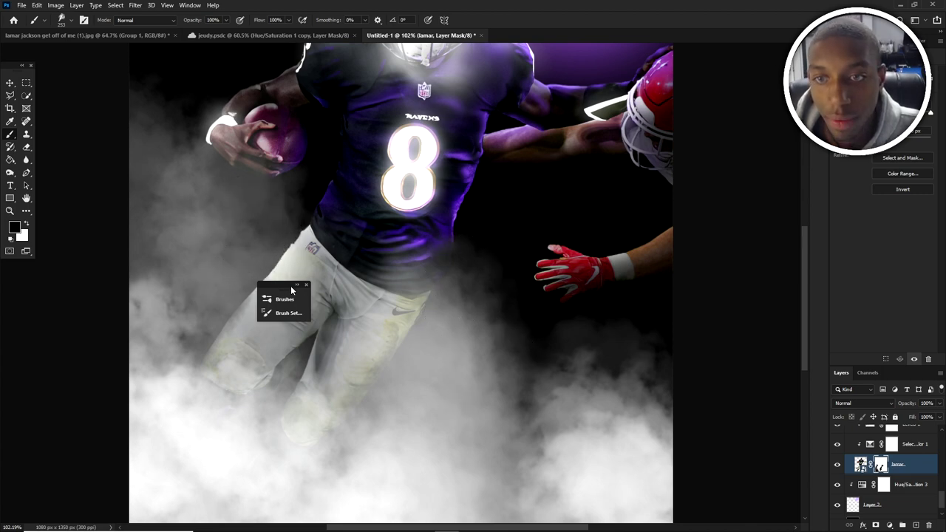
- Switch the brush from the smoke tip to a soft round tip
click(307, 285)
click(84, 20)
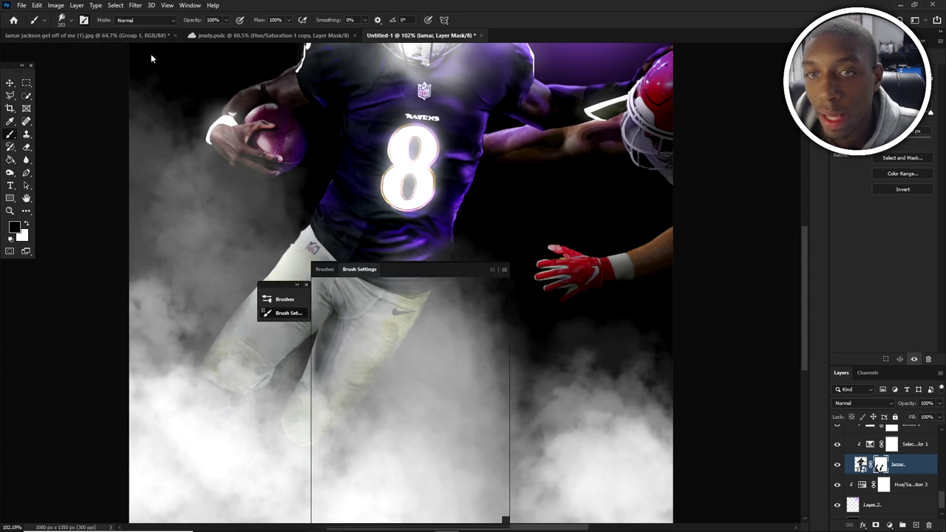
drag(501, 300, 504, 286)
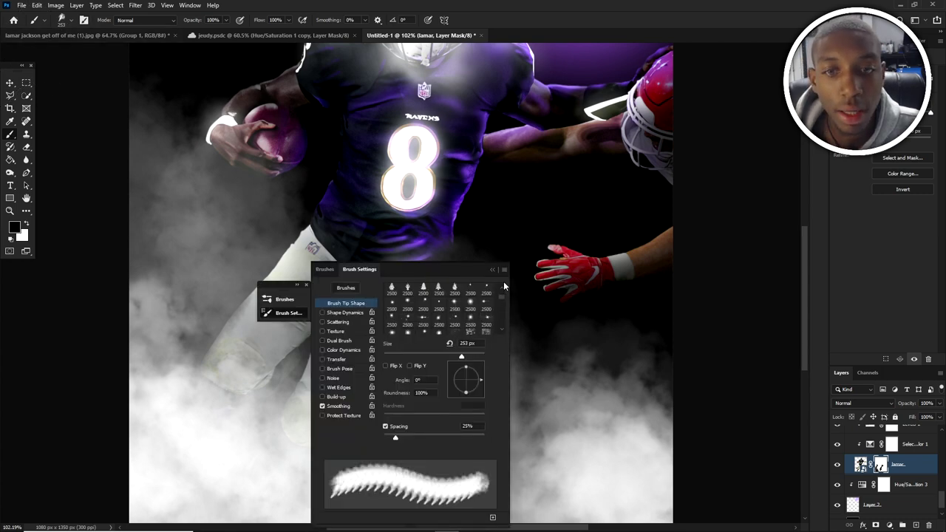
click(391, 302)
scroll(500, 301, up, 2)
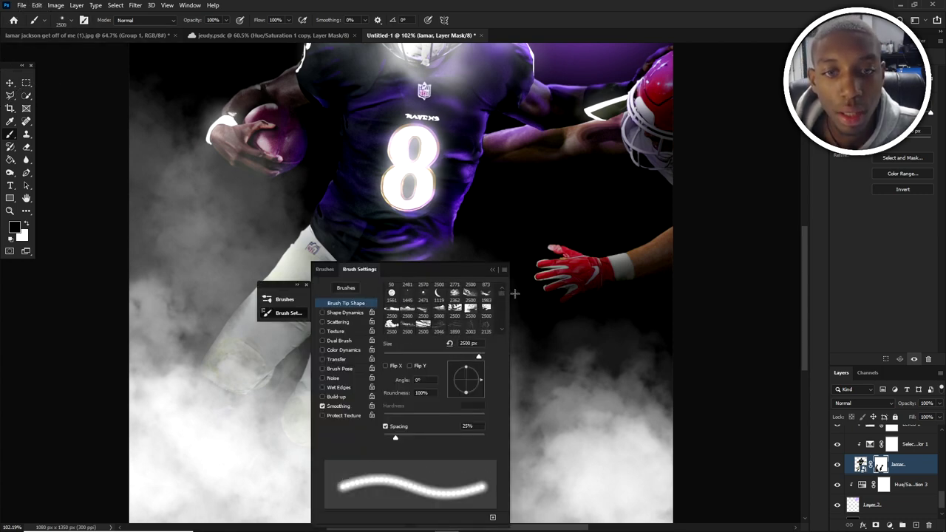
scroll(458, 296, up, 2)
click(392, 291)
click(492, 269)
- Enlarge the soft brush to about 175 px and paint white on the lamar mask along the front thigh's outer edge
alt+right_click(313, 282)
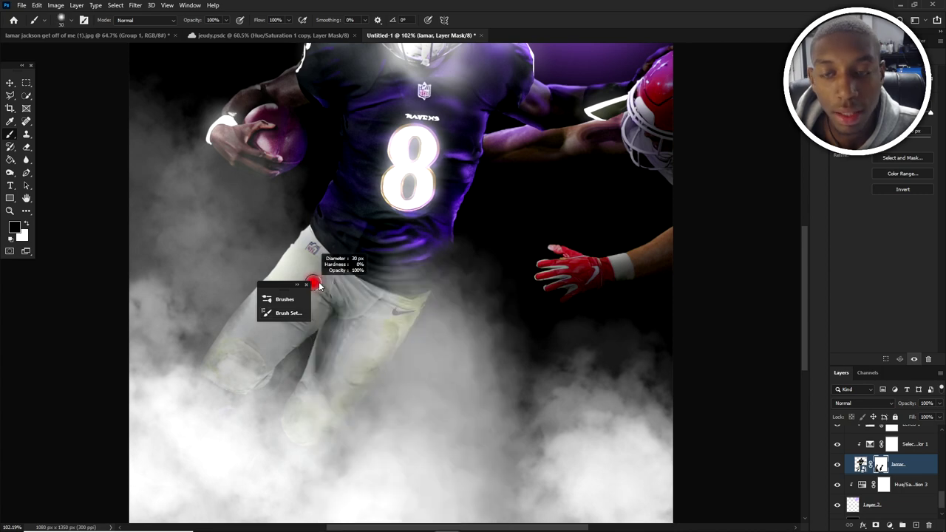
drag(319, 282, 345, 277)
click(305, 284)
scroll(240, 313, up, 2)
key(x)
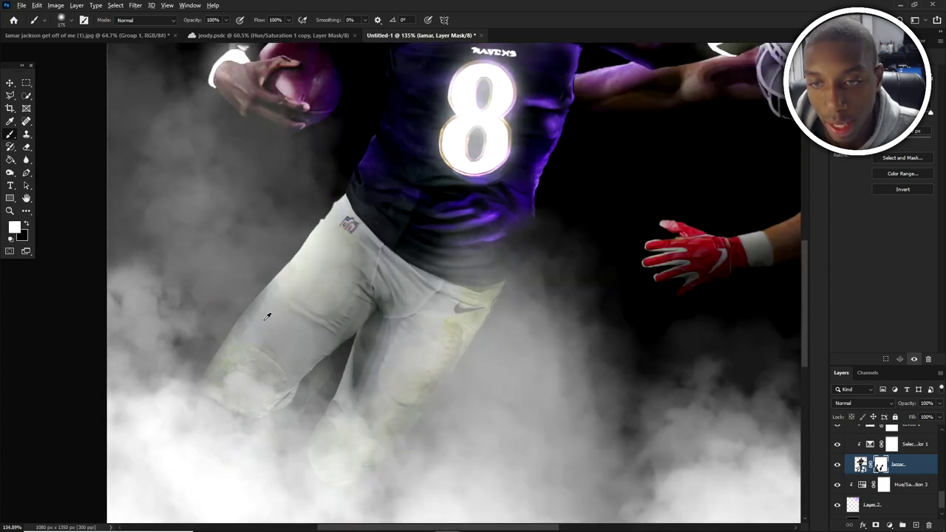
alt+right_click(278, 319)
mouse_move(266, 309)
mouse_down()
mouse_move(232, 331)
mouse_move(249, 336)
mouse_move(269, 324)
mouse_move(273, 308)
mouse_move(245, 327)
mouse_move(221, 312)
mouse_up()
alt+right_click(213, 320)
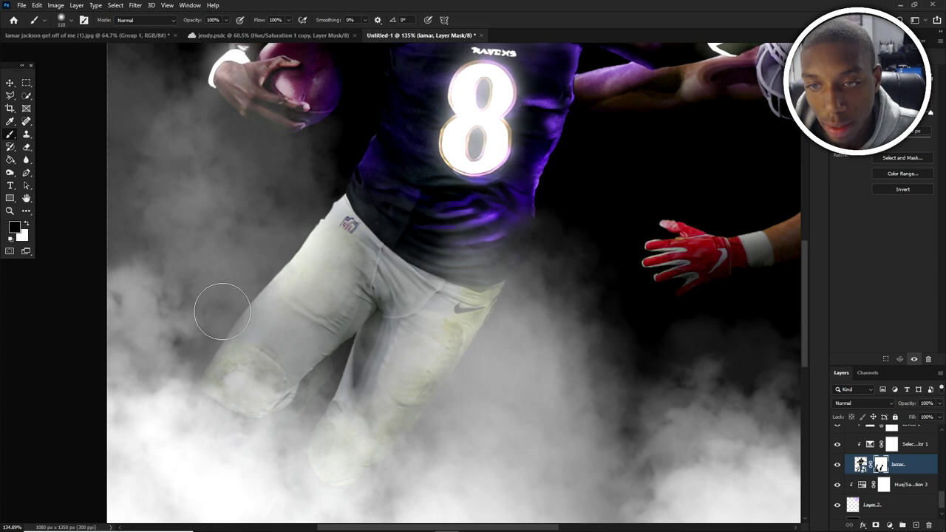
- Set the soft brush to about 62 px with 47% flow and paint black on the mask along the front thigh and knee edge
key(bracketleft)
key(bracketleft)
key(bracketleft)
key(bracketleft)
key(bracketleft)
key(bracketleft)
key(bracketleft)
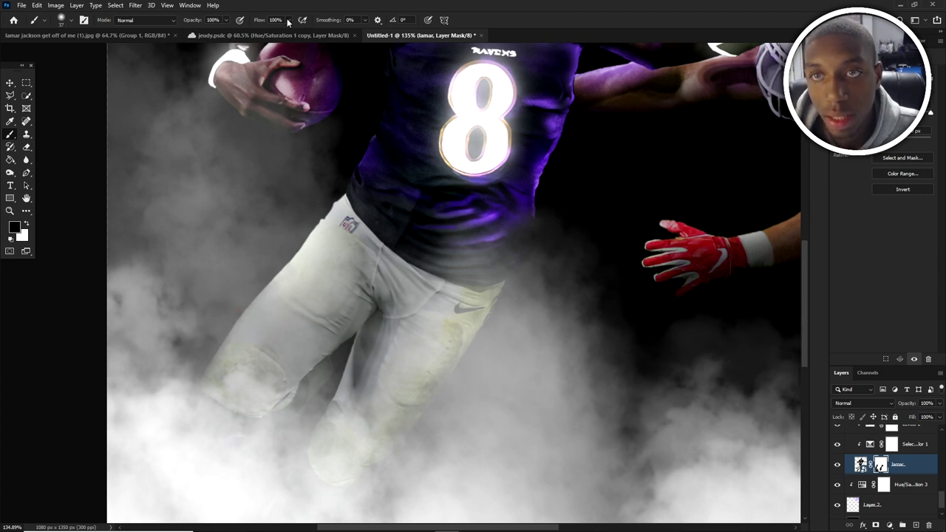
drag(270, 33, 263, 35)
scroll(158, 296, up, 3)
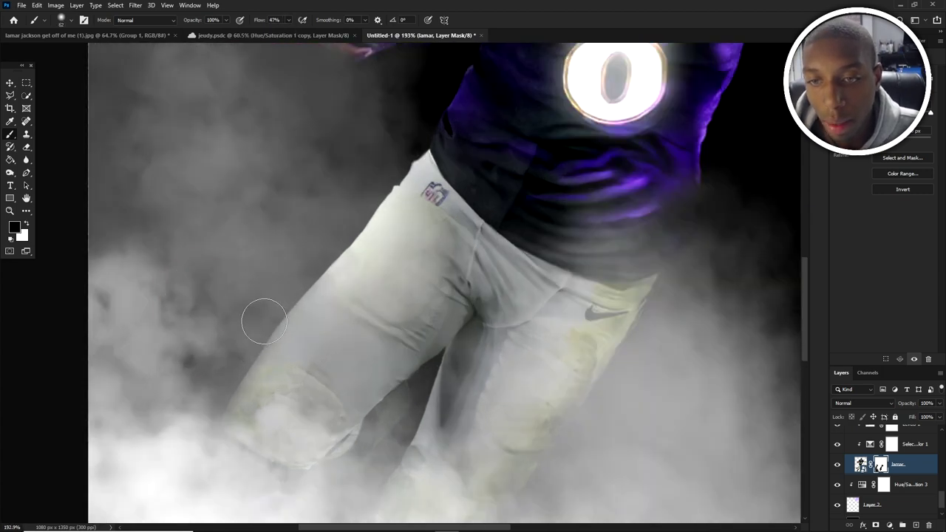
mouse_move(263, 321)
mouse_down()
mouse_move(243, 338)
mouse_move(225, 378)
mouse_up()
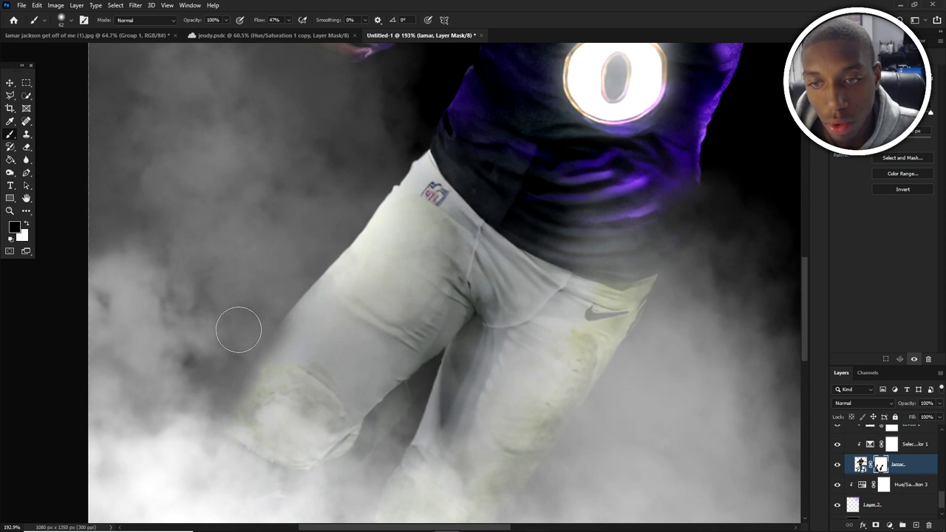
- Touch up the lamar mask around the thighs and waist, alternating between white and black paint
key(x)
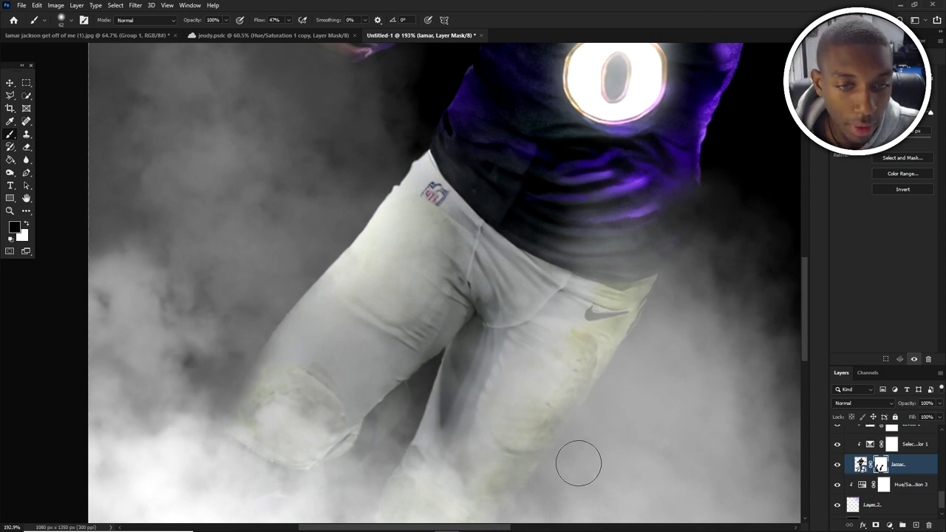
scroll(617, 407, down, 3)
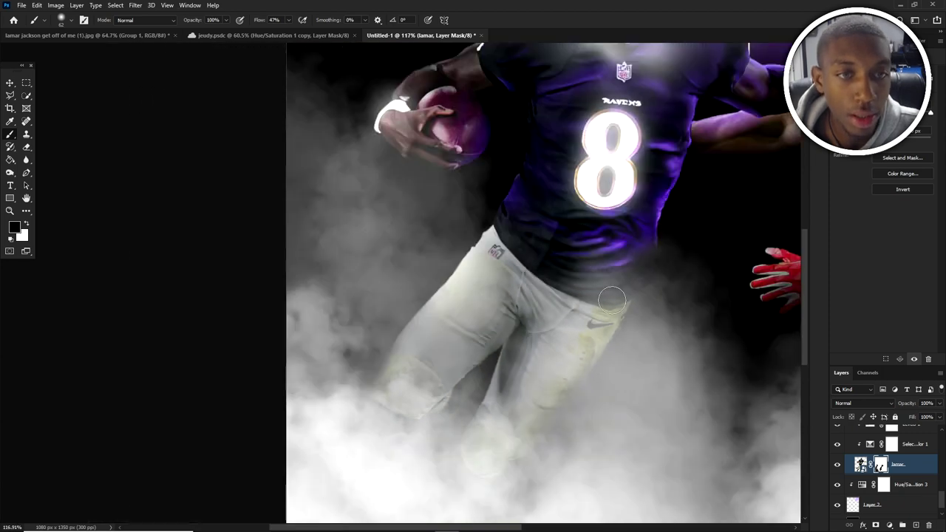
scroll(650, 340, up, 3)
key(x)
key(x)
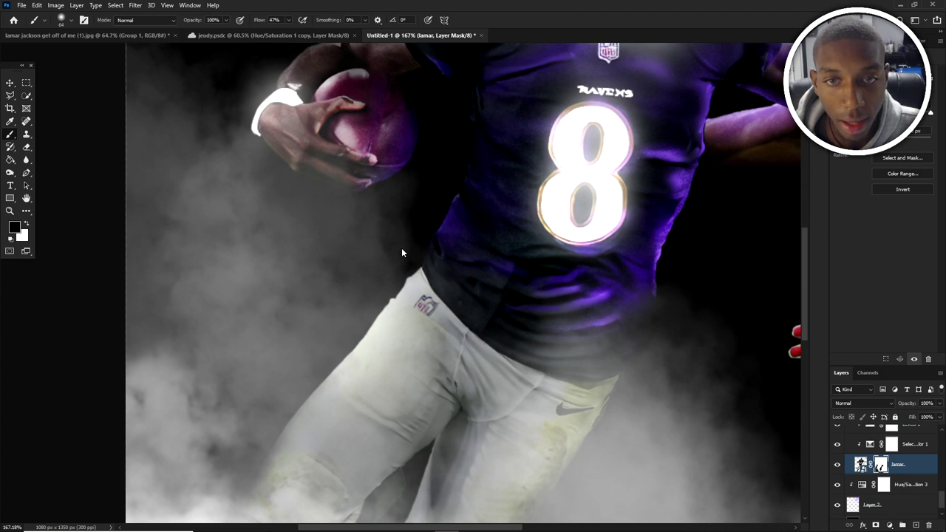
scroll(401, 253, down, 4)
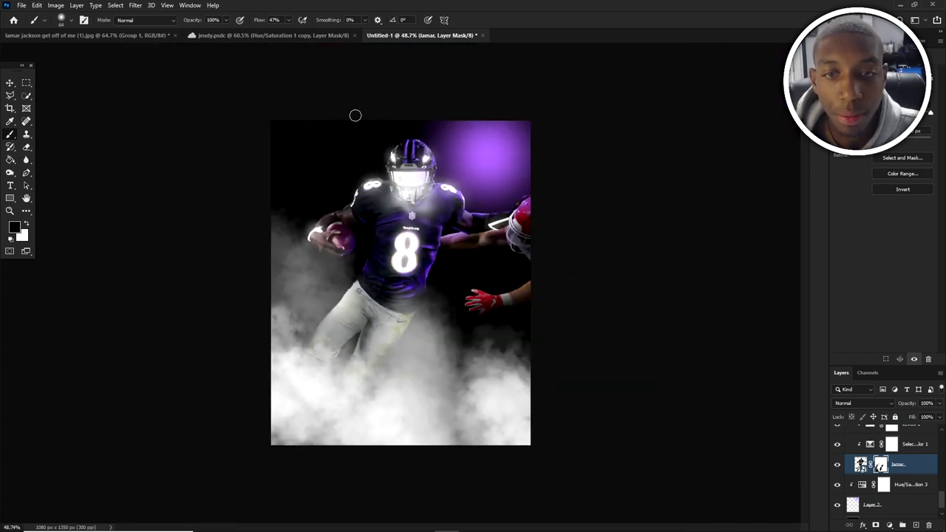
- Select the smoke layer, Layer 1, and toggle its visibility off and on to compare the composite
scroll(333, 148, up, 1)
key(v)
scroll(470, 325, up, 1)
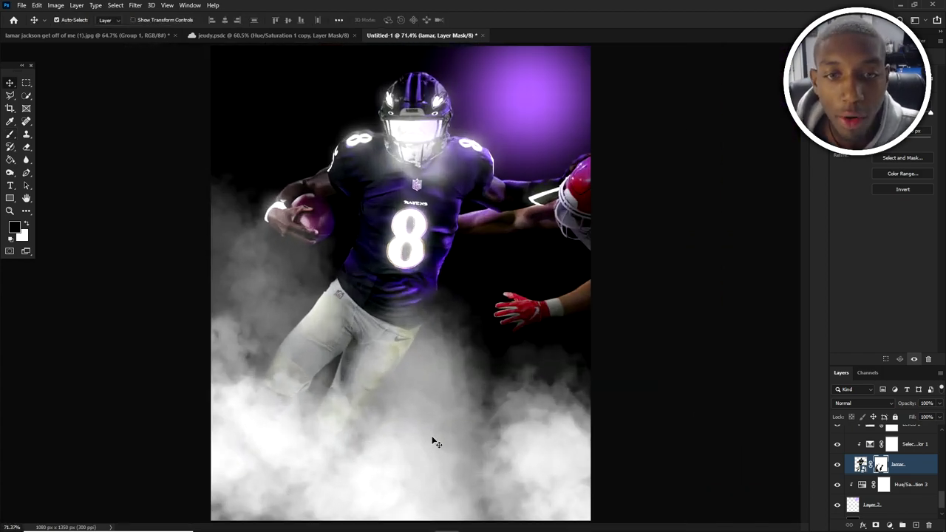
click(556, 454)
click(837, 434)
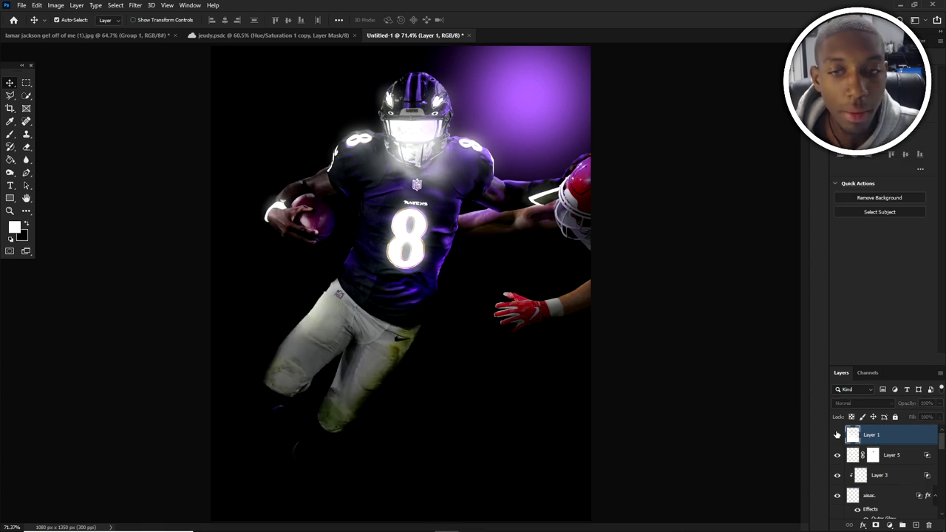
click(836, 435)
scroll(411, 266, down, 2)
scroll(369, 274, up, 2)
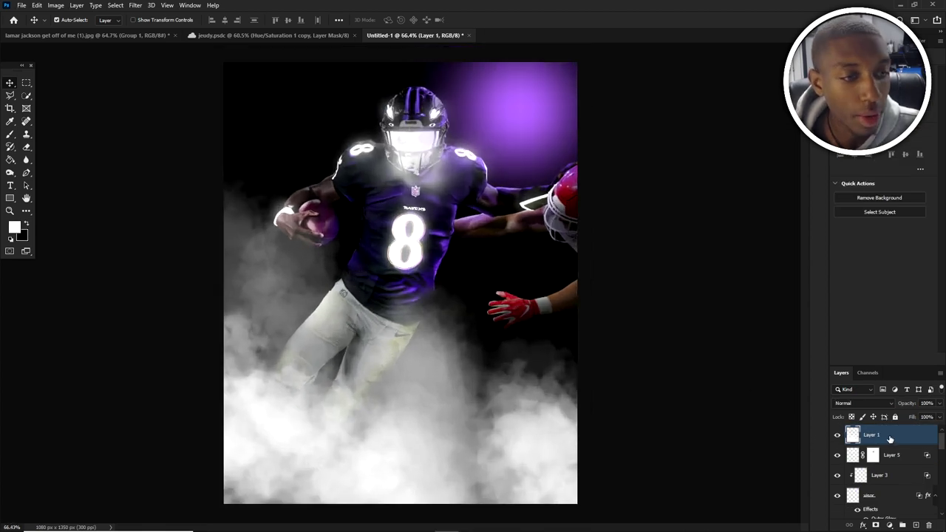
- Add a new layer clipped to the smoke layer and sample the background glow's purple for the brush
click(916, 525)
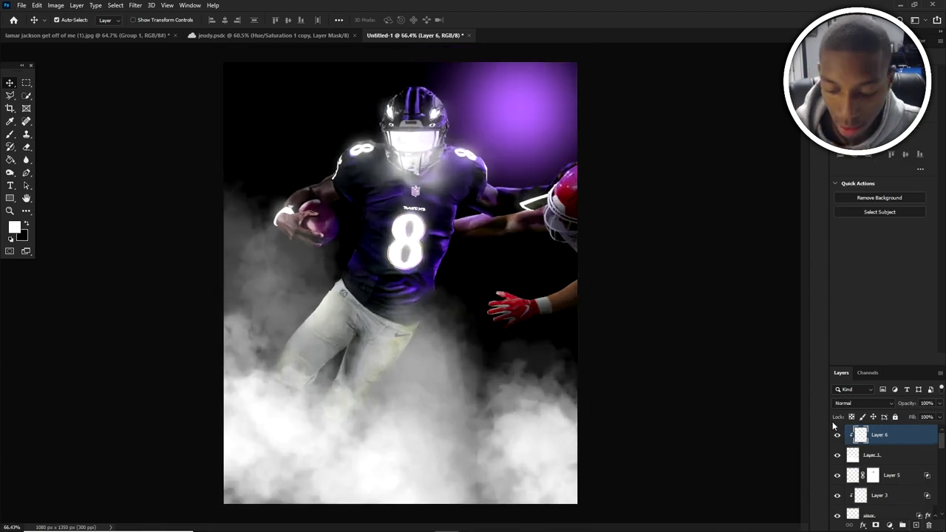
key(b)
alt+click(521, 117)
- Undo the test strokes, enlarge the soft brush to about 718 px, and paint purple across the smoke on the clipped layer
drag(355, 465, 368, 411)
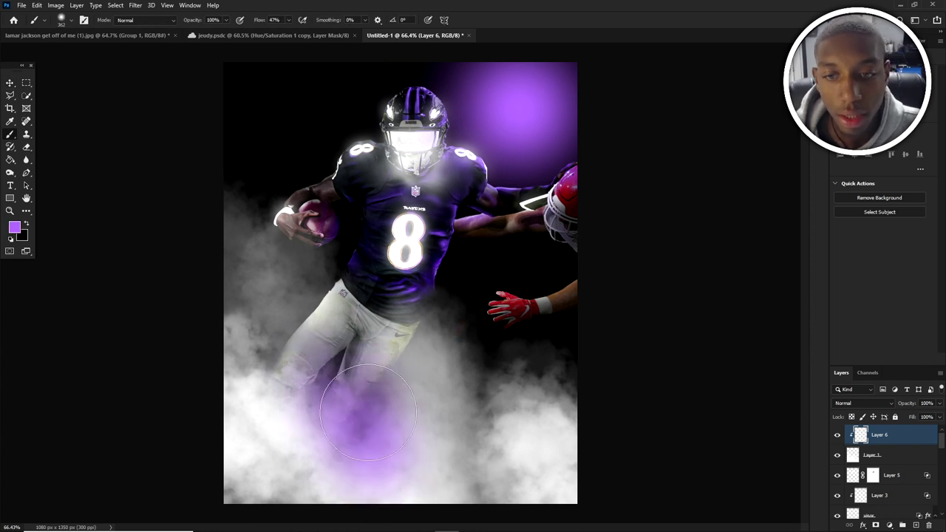
key(ctrl+z)
drag(431, 392, 489, 392)
drag(438, 388, 479, 384)
key(ctrl+z)
mouse_move(515, 434)
mouse_down()
mouse_move(431, 332)
mouse_move(285, 268)
mouse_move(271, 370)
mouse_move(343, 406)
mouse_move(394, 409)
mouse_move(291, 413)
mouse_move(479, 426)
mouse_move(528, 435)
mouse_up()
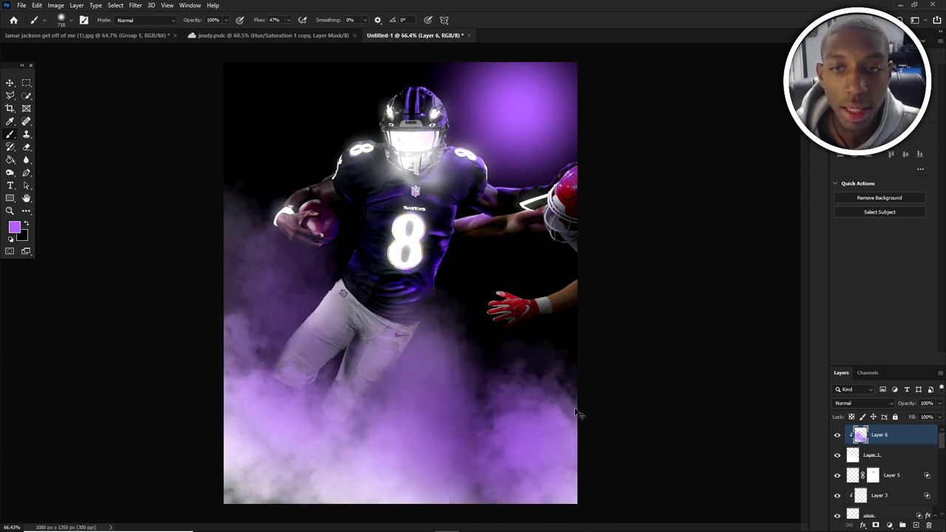
click(14, 226)
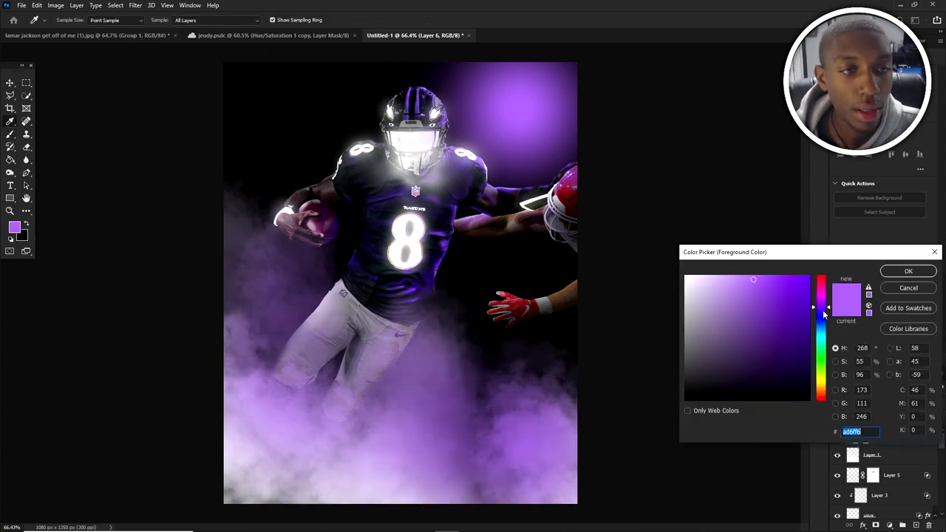
click(908, 271)
click(889, 525)
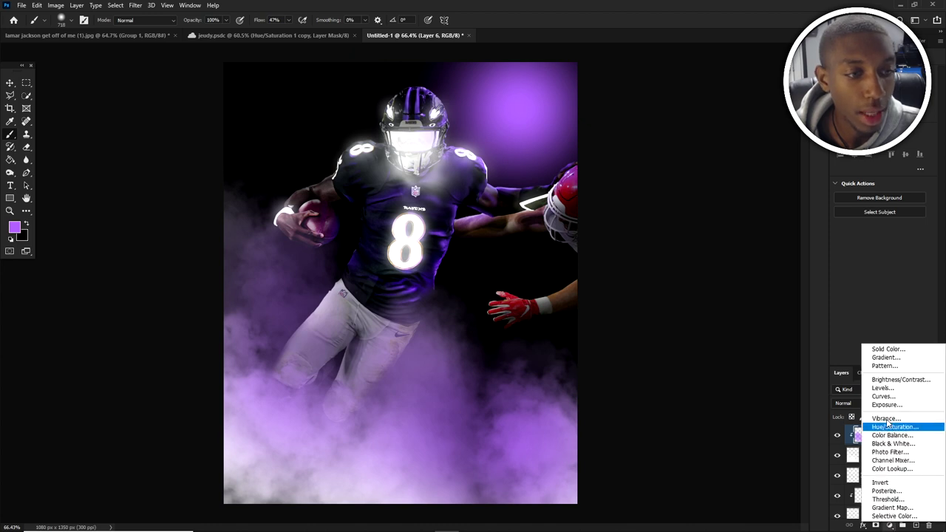
click(853, 435)
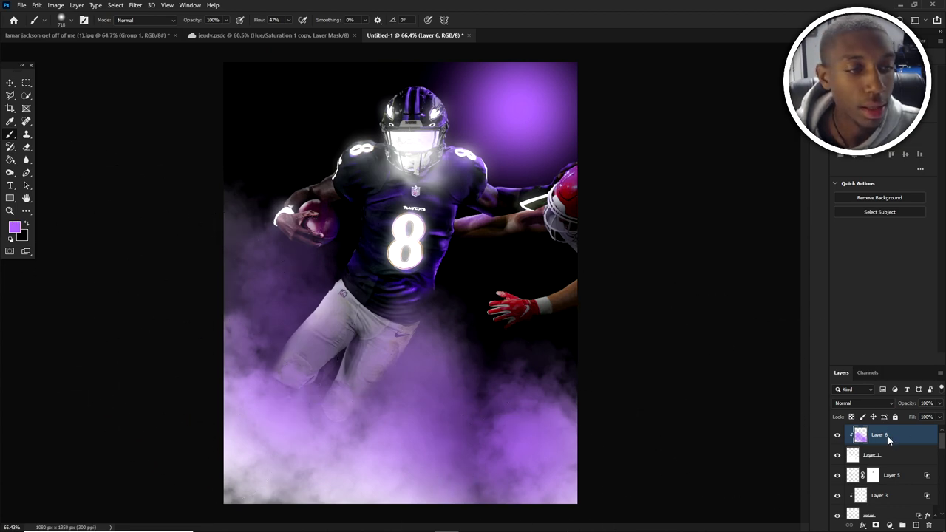
- Convert the purple paint layer, Layer 6, to a smart object
right_click(889, 440)
click(854, 156)
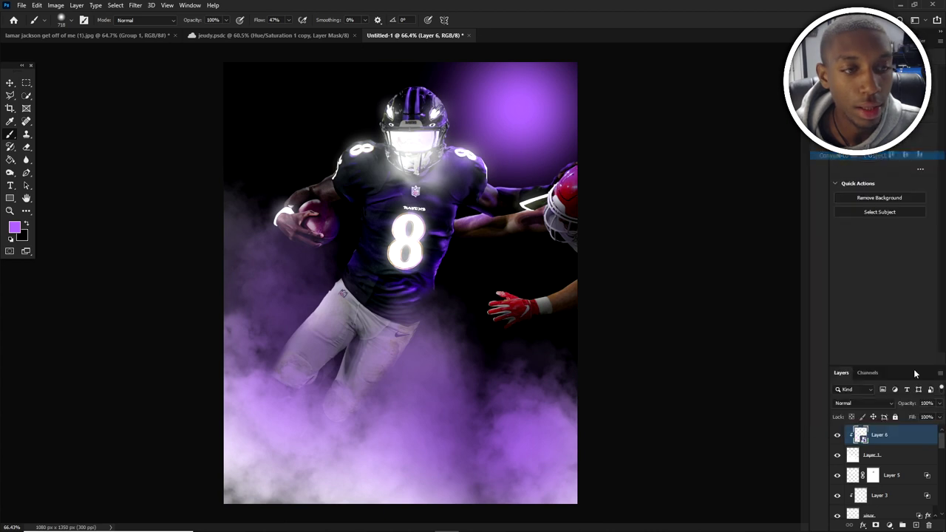
- Try a Hue/Saturation adjustment with saturation +17 and lightness -60 directly on Layer 6, and undo it
click(55, 5)
mouse_move(77, 30)
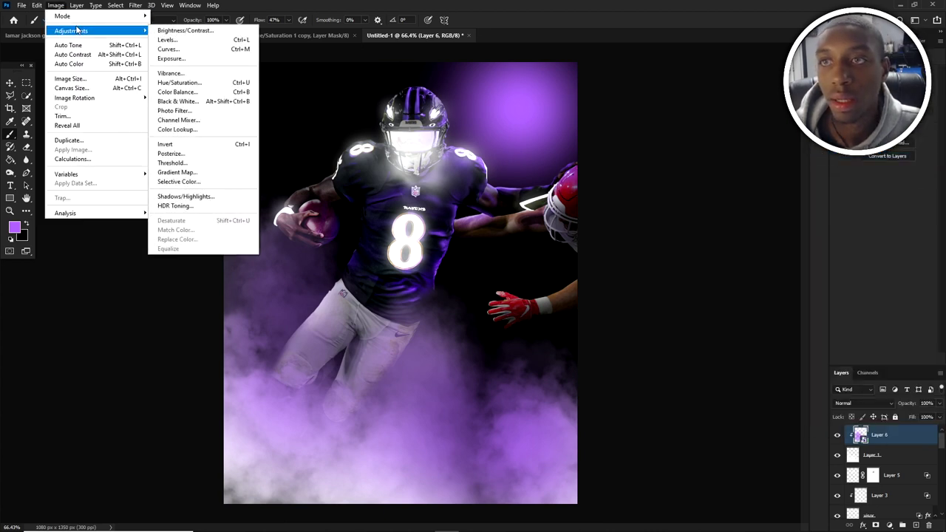
click(180, 82)
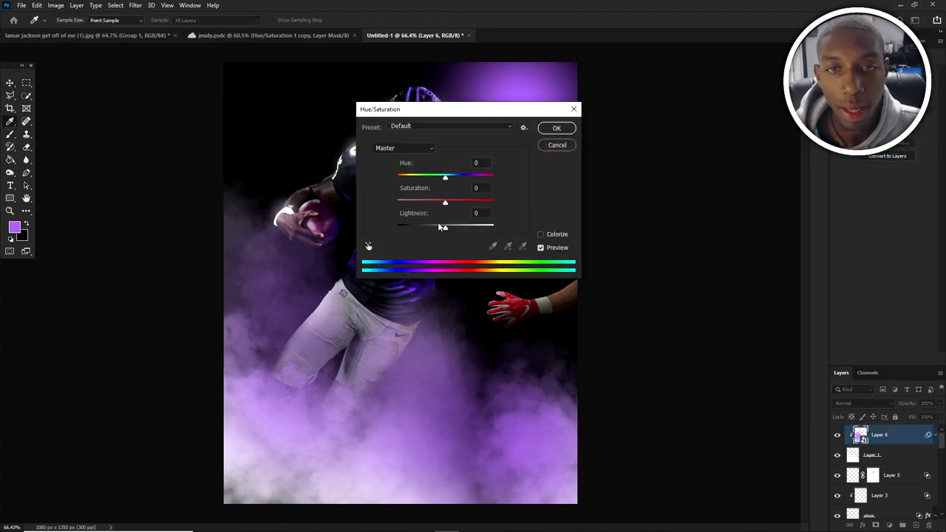
drag(444, 228, 407, 203)
drag(445, 228, 418, 225)
key(ctrl+z)
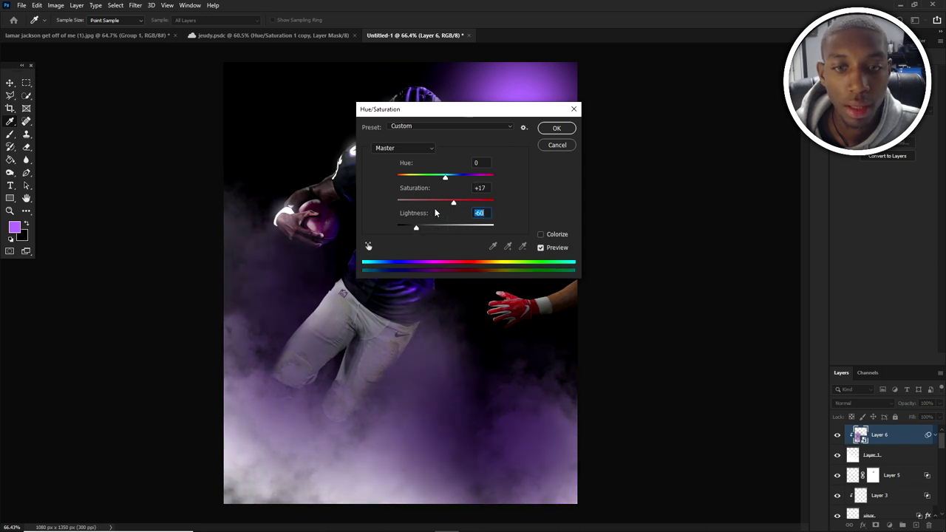
click(555, 133)
scroll(378, 235, down, 4)
scroll(369, 273, up, 3)
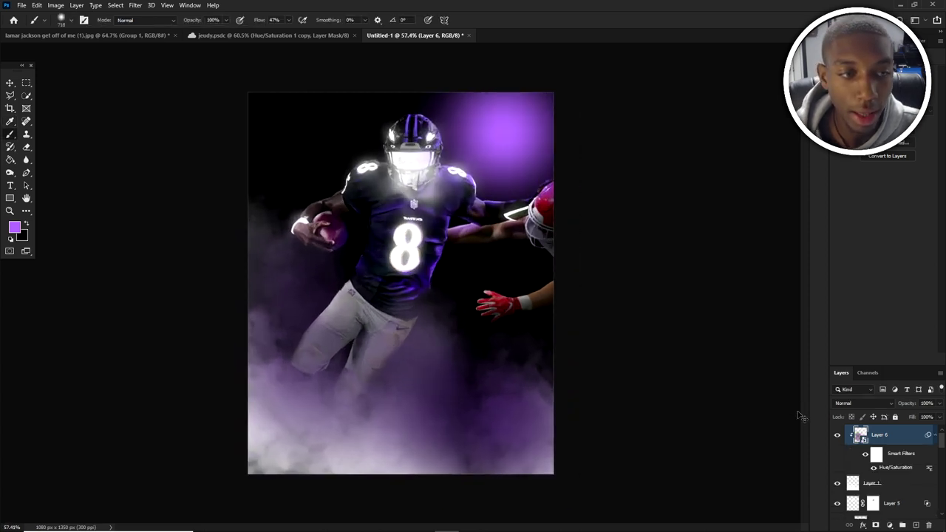
key(ctrl+z)
- Add a Hue/Saturation adjustment layer clipped above Layer 6 and lower its lightness to -62
click(888, 525)
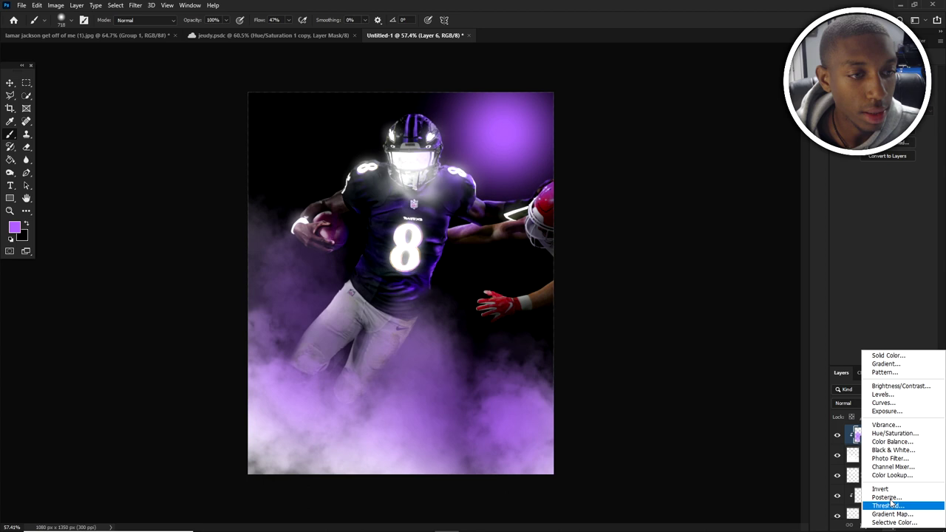
click(894, 431)
click(897, 452)
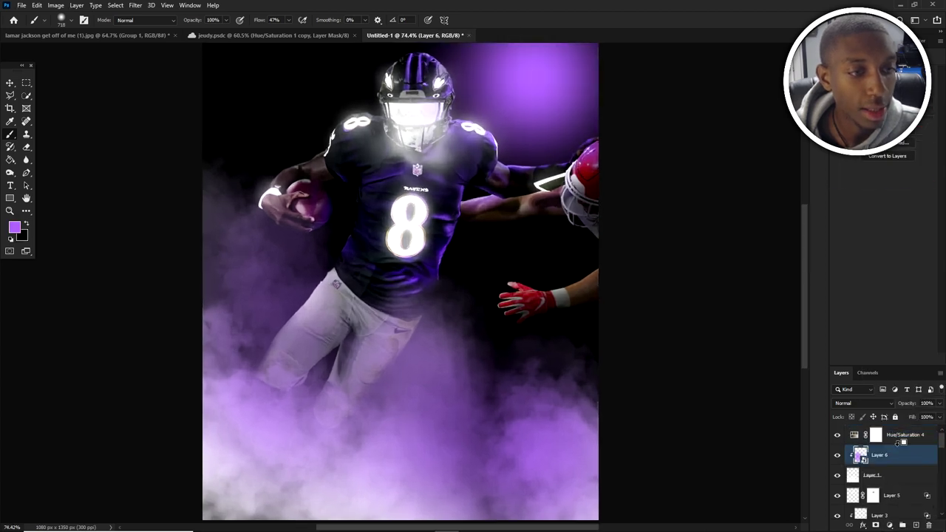
click(903, 439)
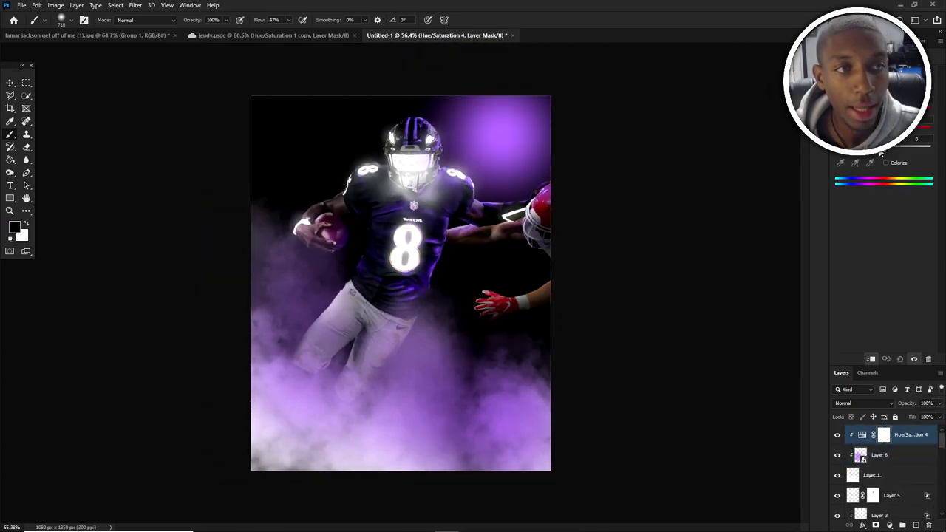
drag(880, 152, 862, 156)
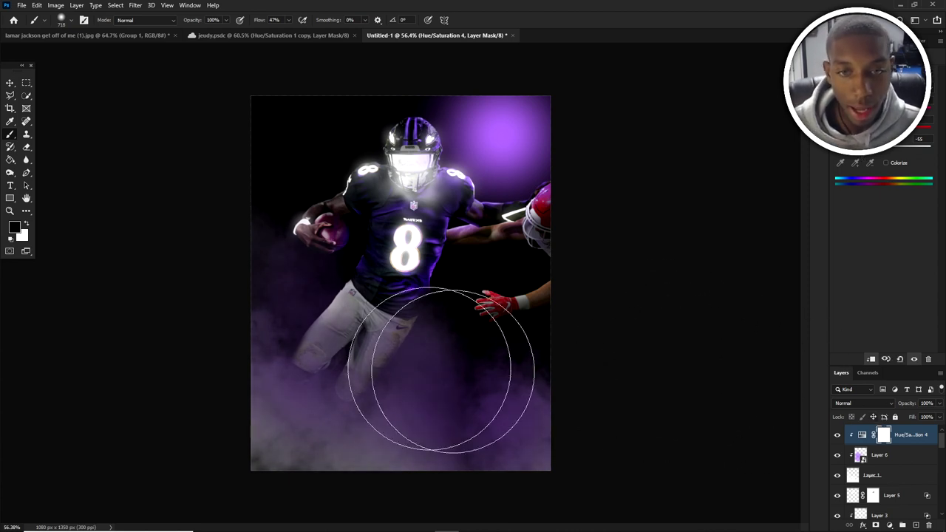
scroll(348, 223, up, 2)
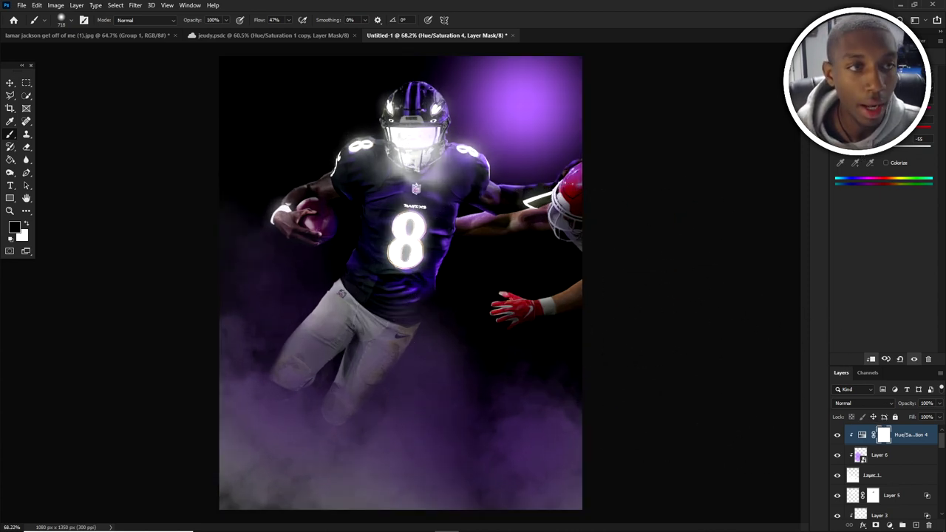
drag(855, 150, 853, 150)
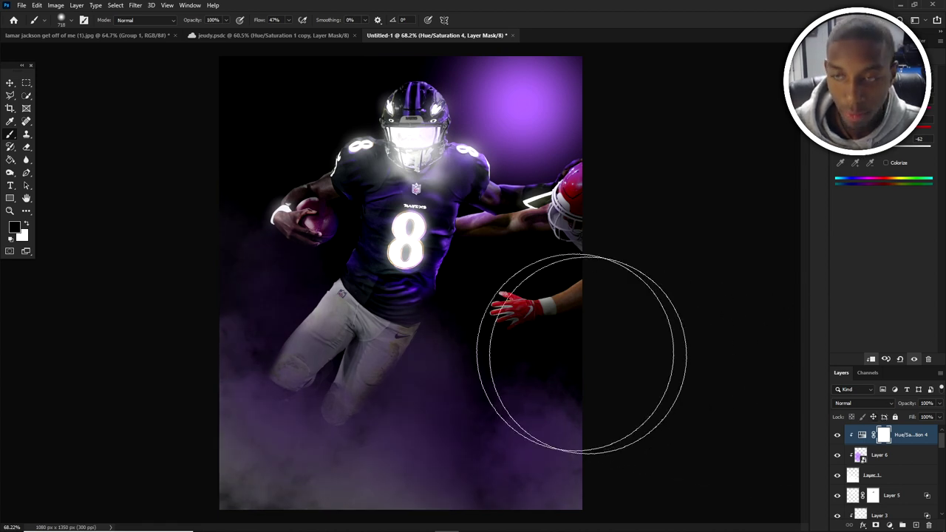
- Paint black on the Hue/Saturation mask around the ball and beside the legs, reducing the soft brush to about 492 px
mouse_move(349, 276)
mouse_down()
mouse_move(307, 217)
mouse_move(346, 235)
mouse_up()
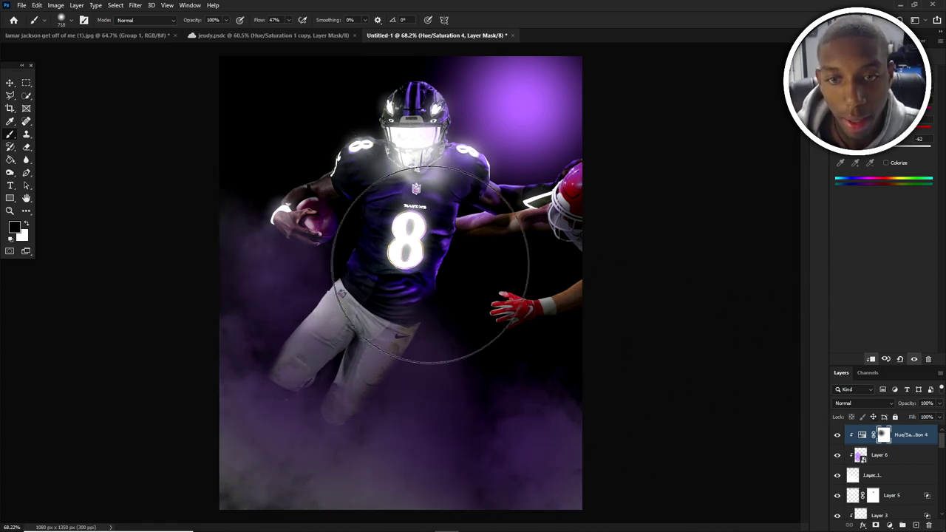
alt+right_click(422, 248)
mouse_move(407, 298)
mouse_down()
mouse_move(401, 320)
mouse_move(446, 285)
mouse_move(507, 345)
mouse_move(460, 337)
mouse_move(446, 284)
mouse_move(392, 280)
mouse_move(392, 270)
mouse_move(459, 313)
mouse_move(372, 366)
mouse_up()
scroll(359, 342, down, 4)
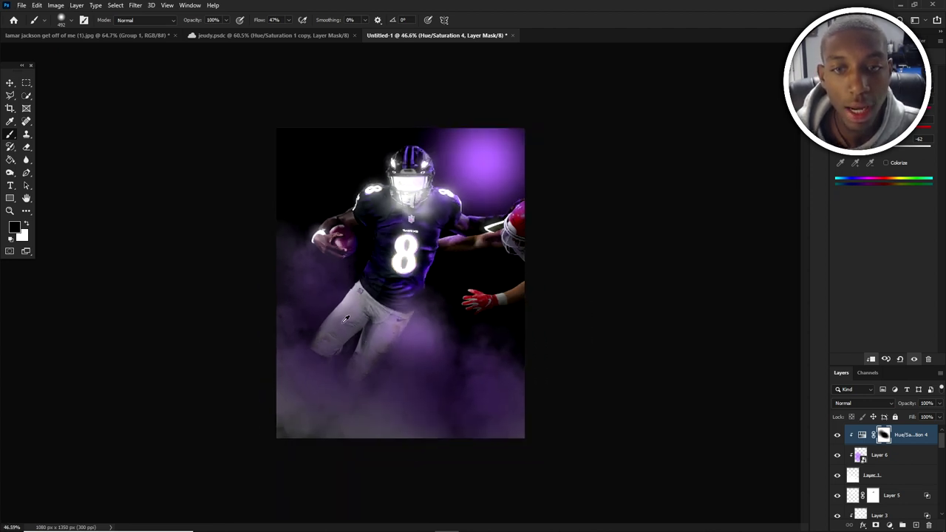
scroll(346, 318, up, 2)
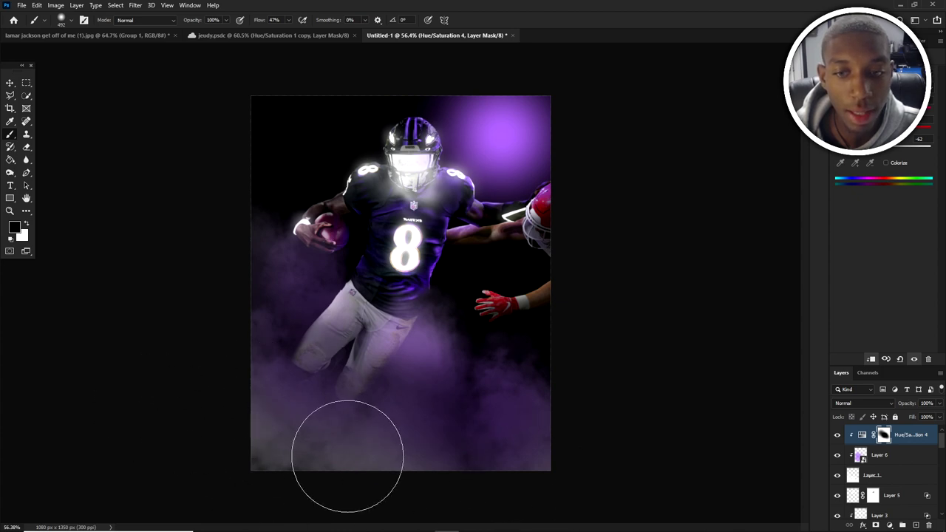
drag(278, 426, 287, 426)
- Add a new layer clipped directly above Layer 1 and paint black over the lower smoke with brush flow at 5%
click(877, 473)
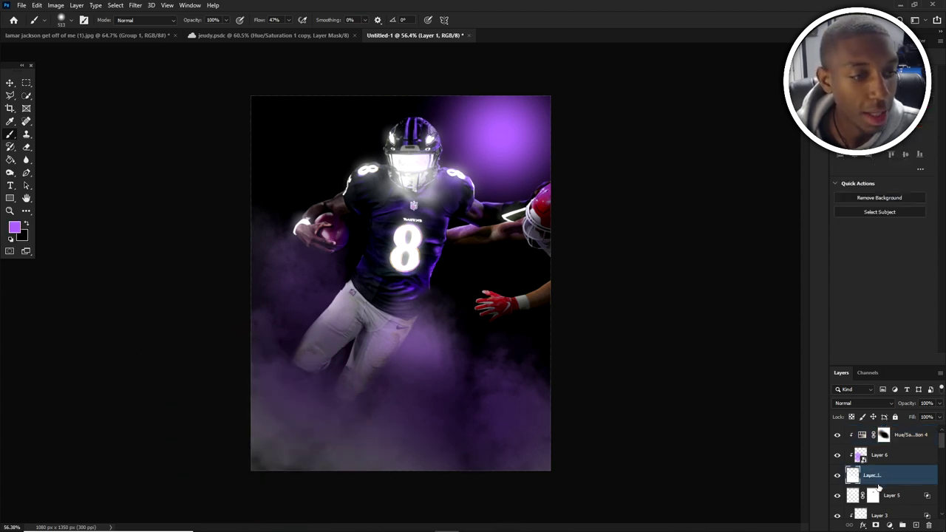
click(917, 525)
key(x)
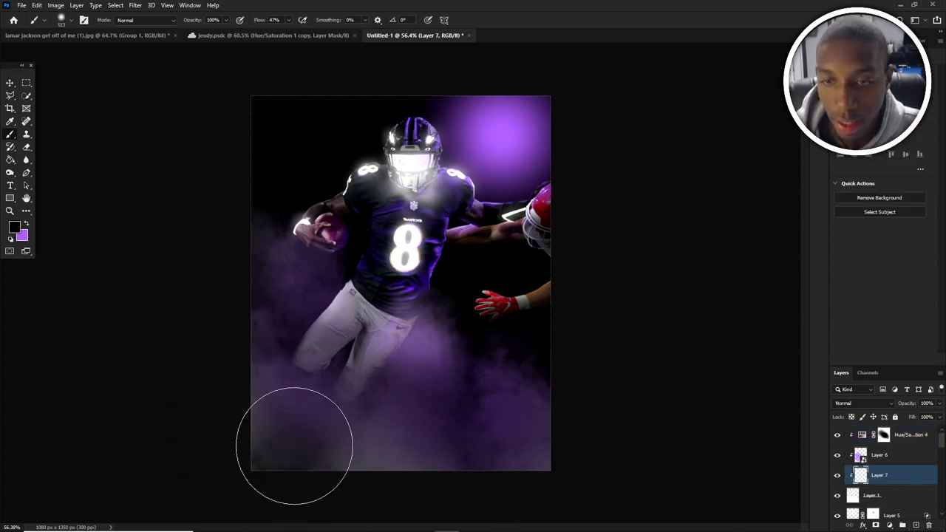
click(287, 442)
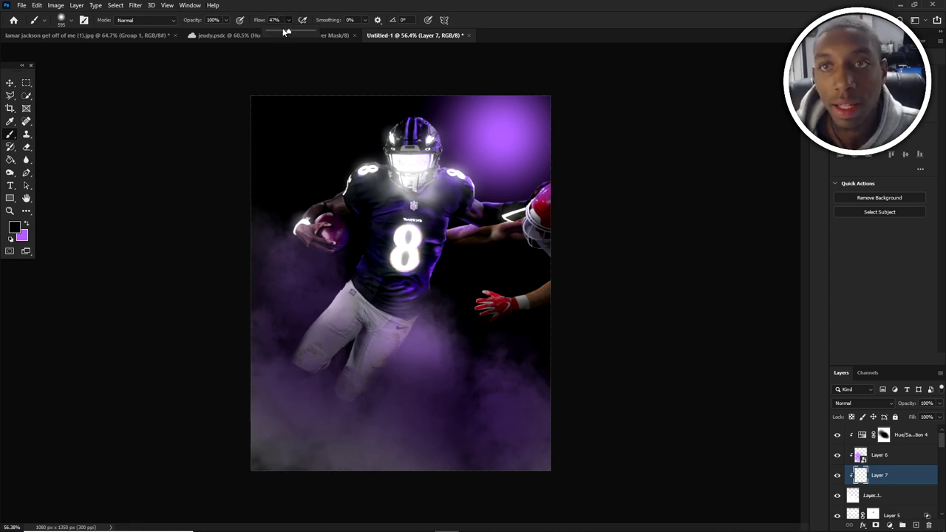
drag(270, 34, 272, 34)
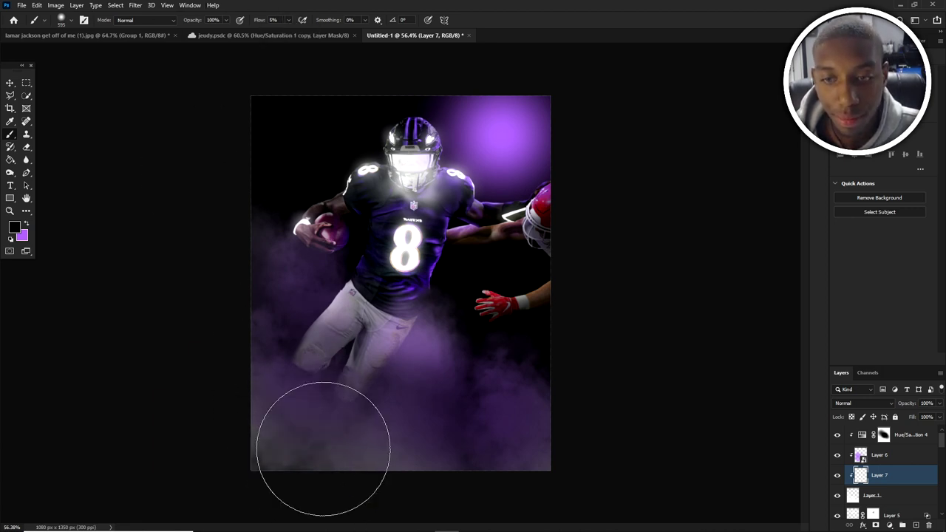
mouse_move(268, 361)
mouse_down()
mouse_move(283, 354)
mouse_move(359, 435)
mouse_move(324, 422)
mouse_up()
key(ctrl+z)
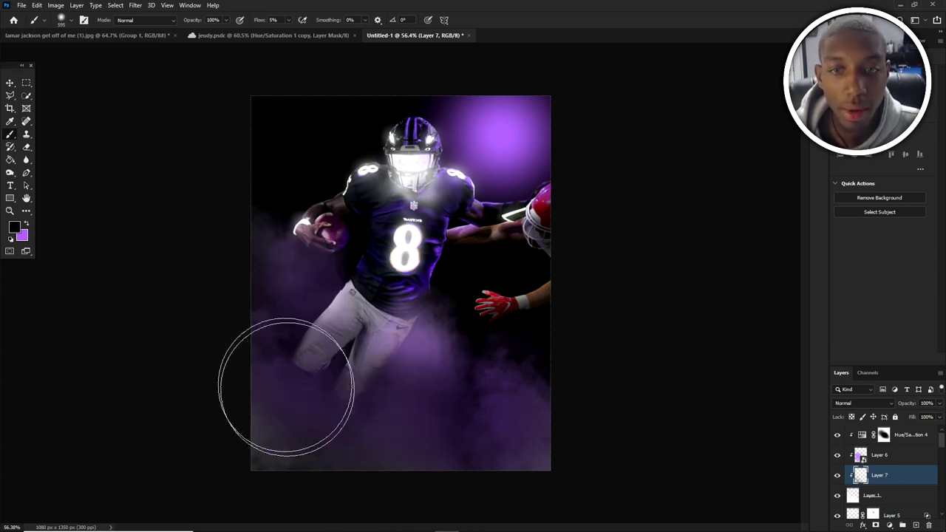
scroll(395, 277, up, 2)
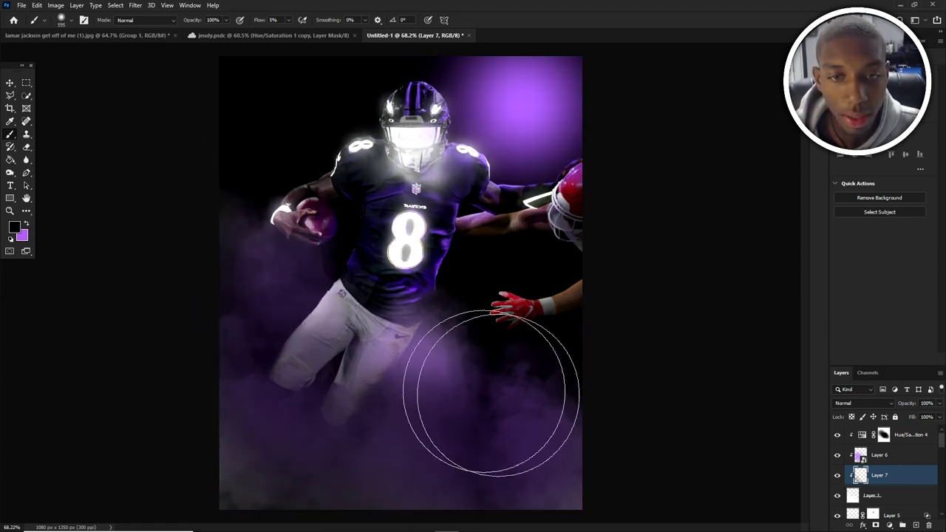
- Toggle Layer 6 off and on to compare, and reduce its fill to 66%
click(838, 455)
click(837, 455)
click(879, 454)
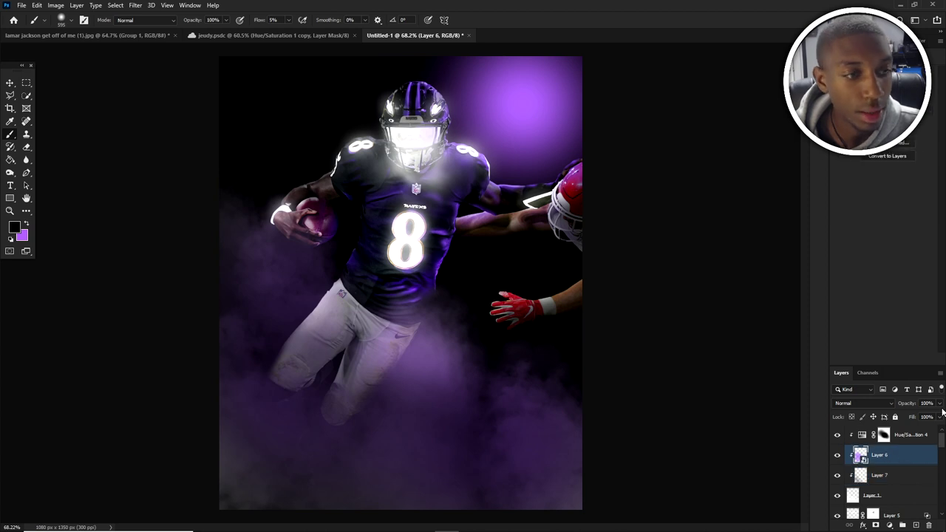
drag(924, 429, 918, 429)
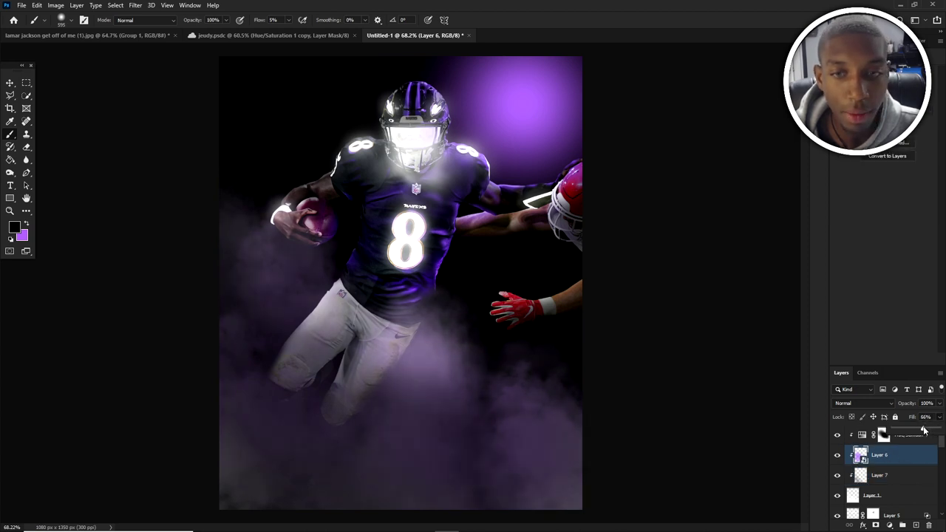
scroll(337, 182, down, 2)
scroll(406, 174, up, 2)
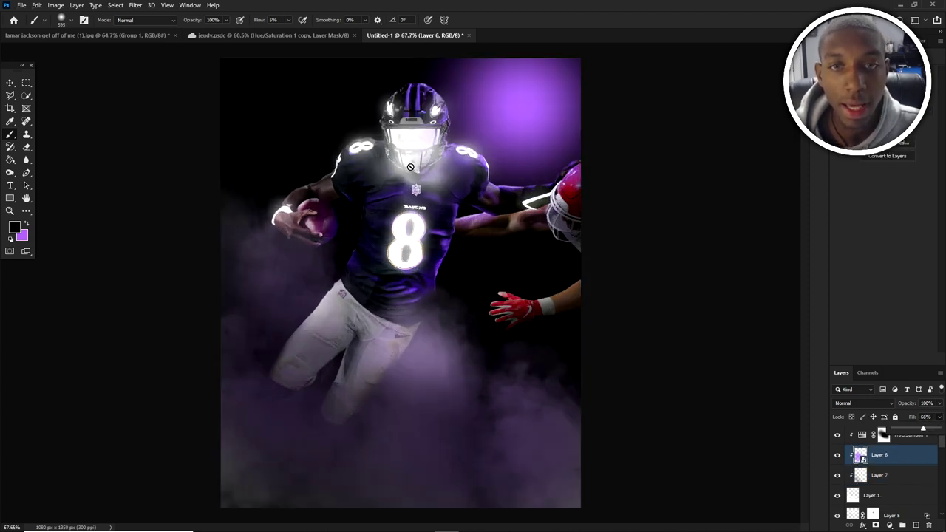
- Find the defender layer inside Group 2, check it by toggling its visibility, and select it
key(v)
scroll(338, 225, down, 1)
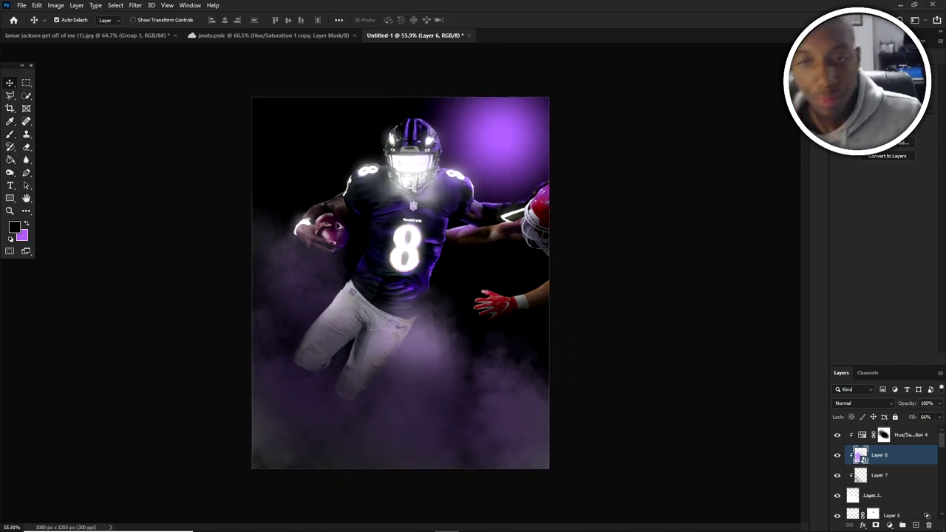
scroll(473, 248, up, 3)
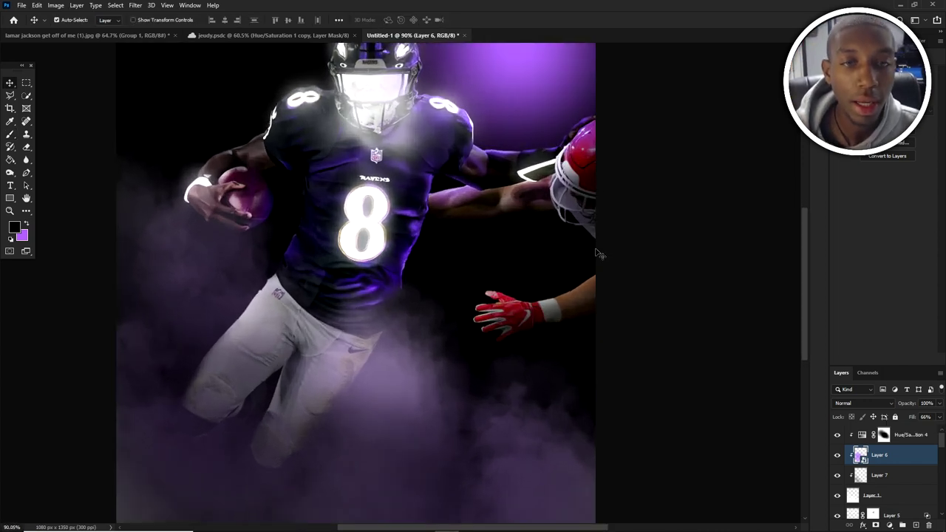
click(584, 301)
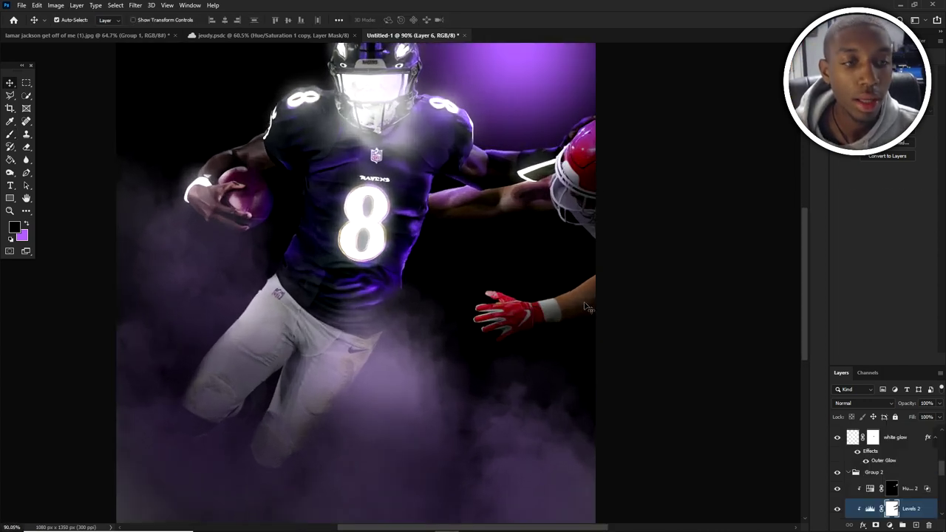
scroll(858, 484, down, 3)
click(837, 469)
click(837, 468)
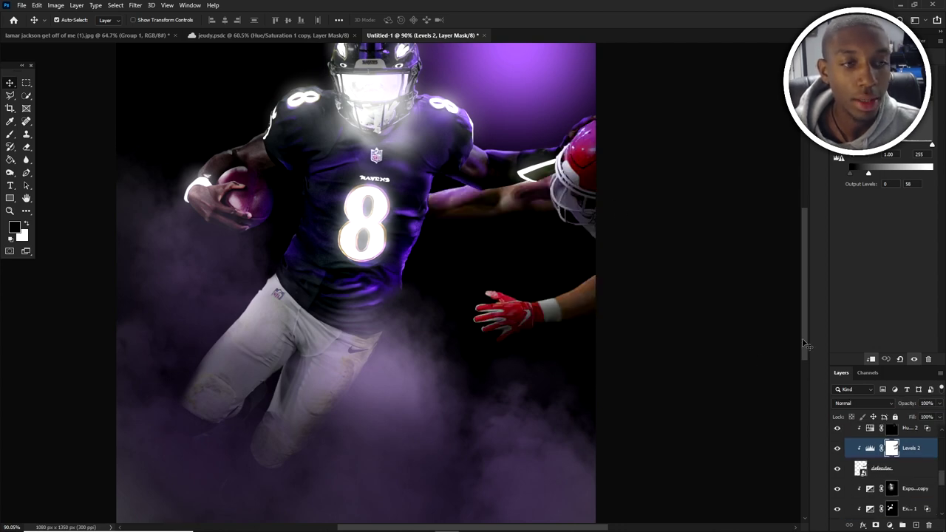
click(901, 473)
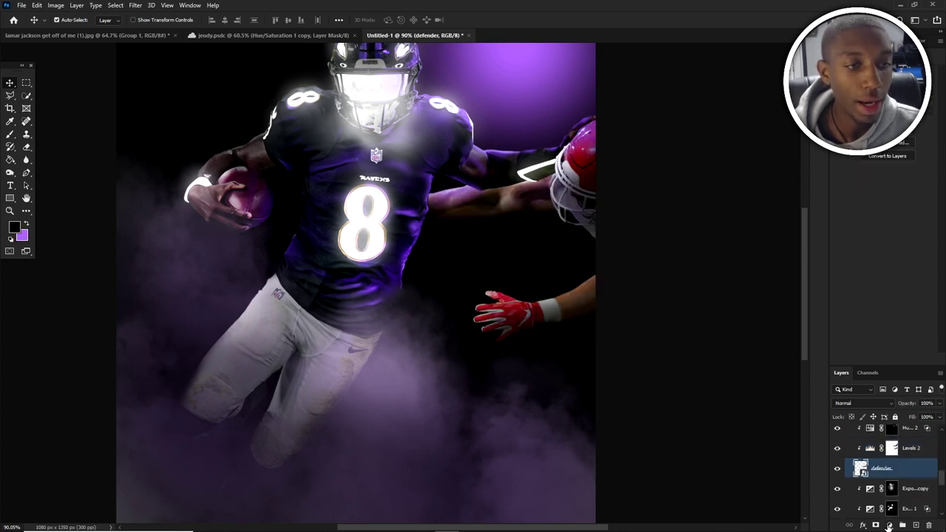
- Add a Hue/Saturation adjustment clipped to the defender layer and strongly lower its saturation
click(889, 526)
click(894, 431)
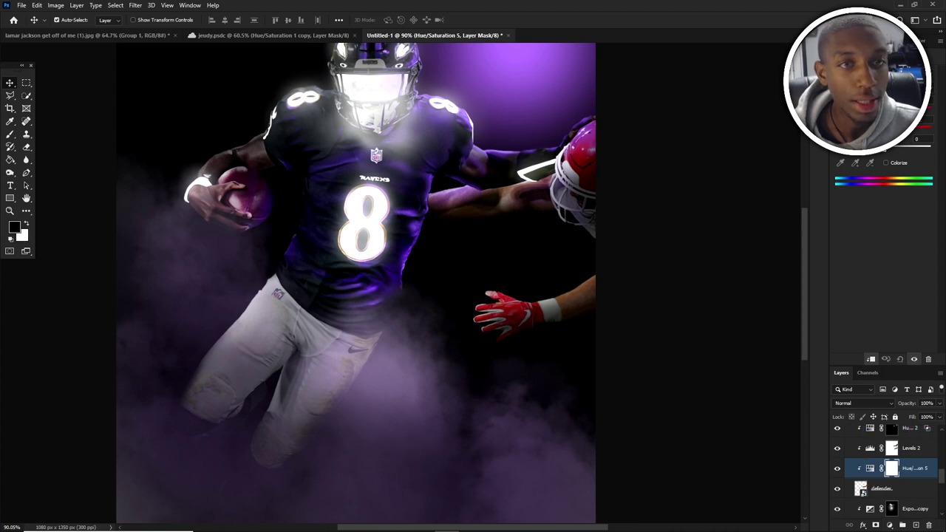
drag(883, 129, 869, 129)
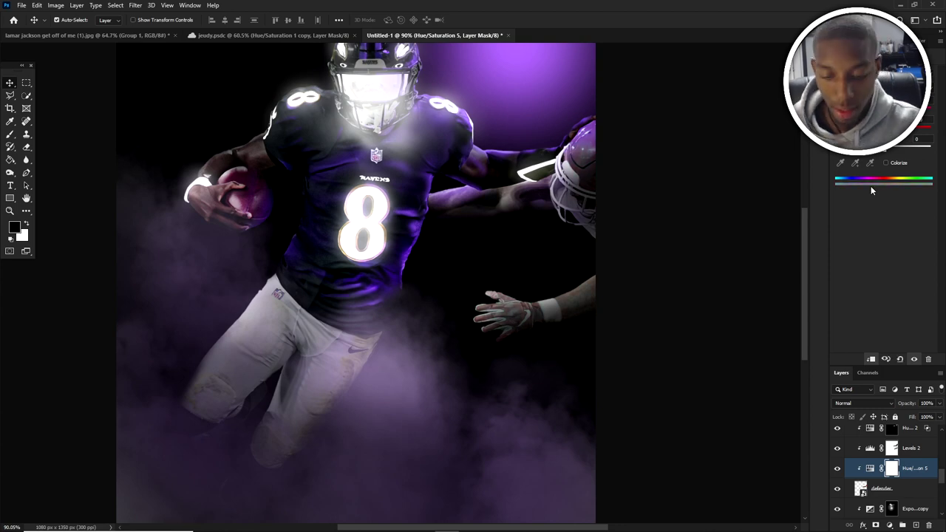
- Invert the mask of the defender's Hue/Saturation adjustment to black and ready a smaller soft white brush with 100% flow
key(ctrl+i)
key(b)
key(x)
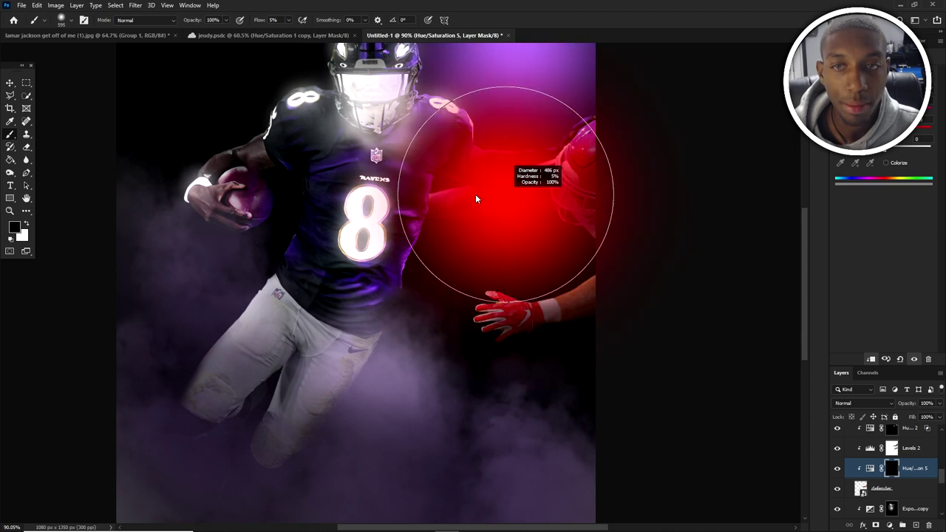
key(x)
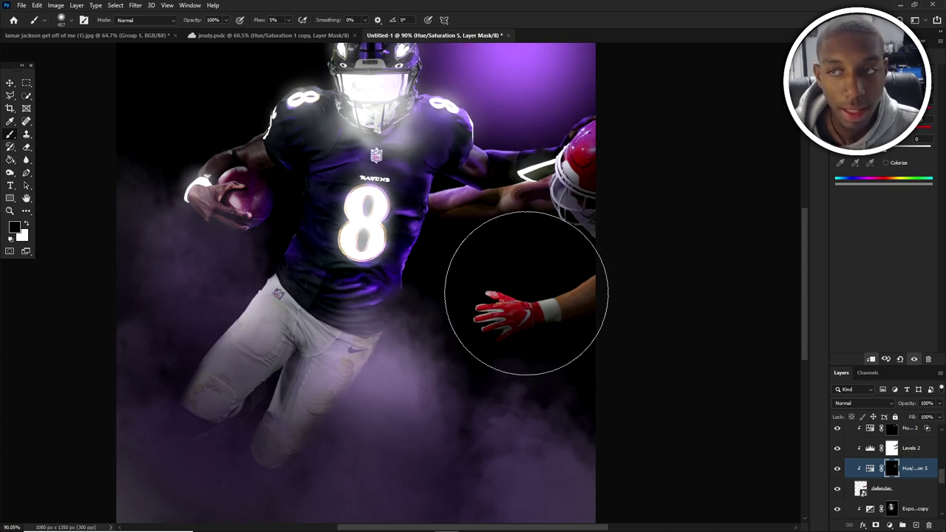
key(x)
mouse_move(554, 263)
mouse_down()
mouse_move(538, 273)
mouse_move(572, 232)
mouse_up()
scroll(564, 212, up, 4)
alt+right_click(573, 210)
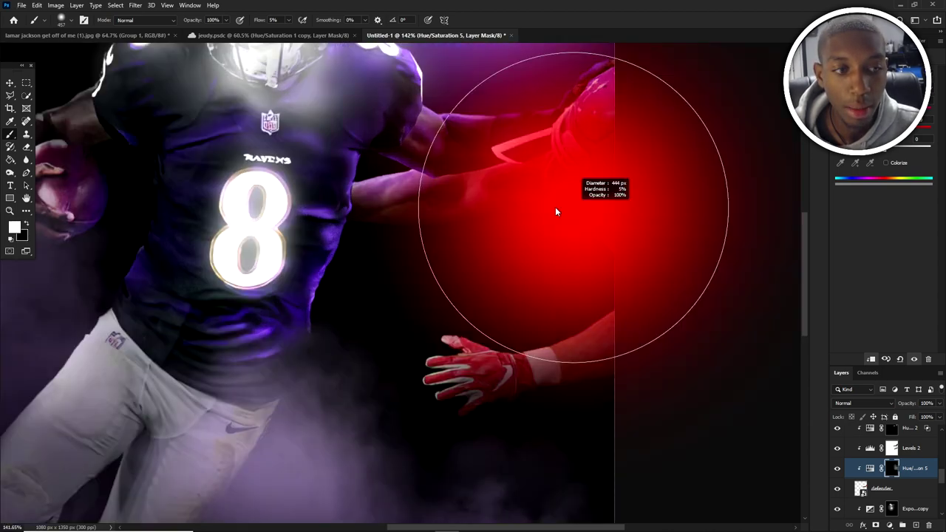
mouse_move(288, 20)
mouse_down()
mouse_move(301, 33)
mouse_move(351, 33)
mouse_up()
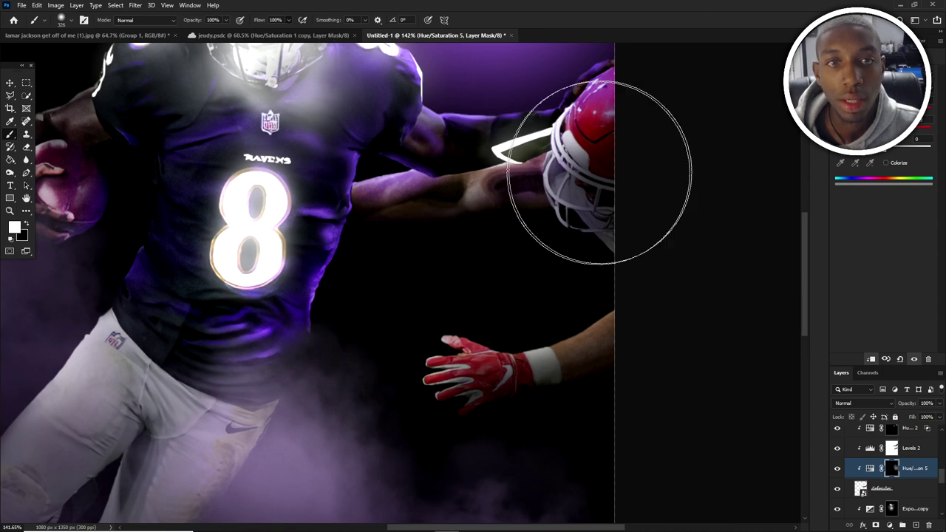
- Paint white on the Hue/Saturation mask over the defender's helmet and glove to reveal the desaturation, reducing the brush size
click(578, 135)
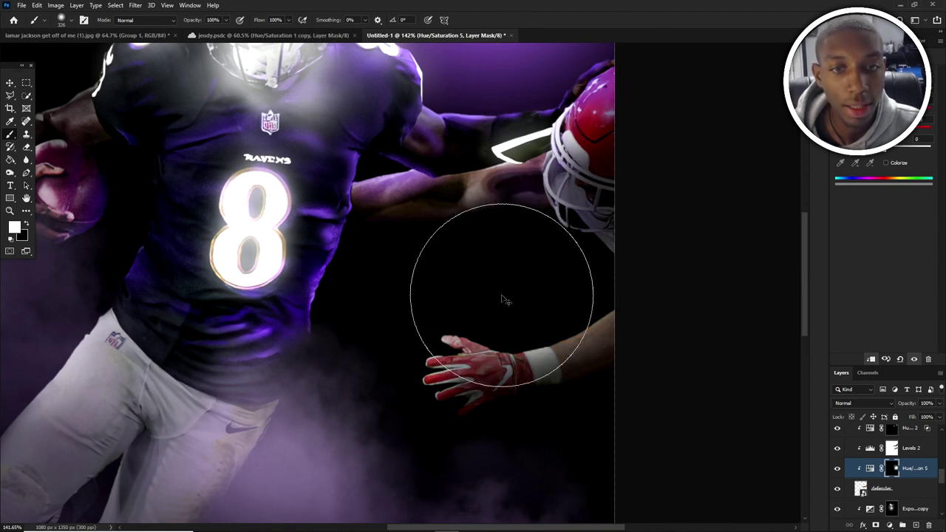
drag(433, 401, 418, 432)
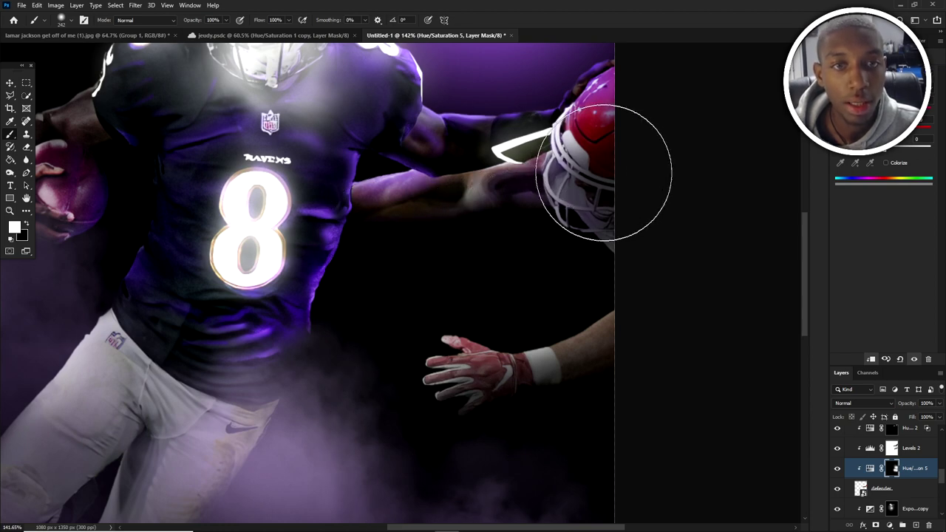
alt+right_click(604, 171)
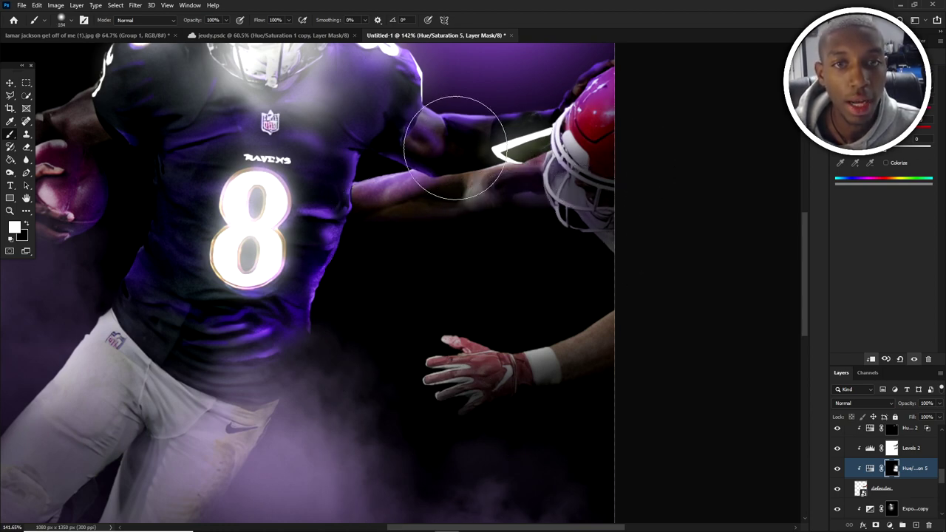
- Refine the Hue/Saturation mask around the defender's helmet with black and white dabs of a soft brush
key(x)
scroll(477, 103, down, 5)
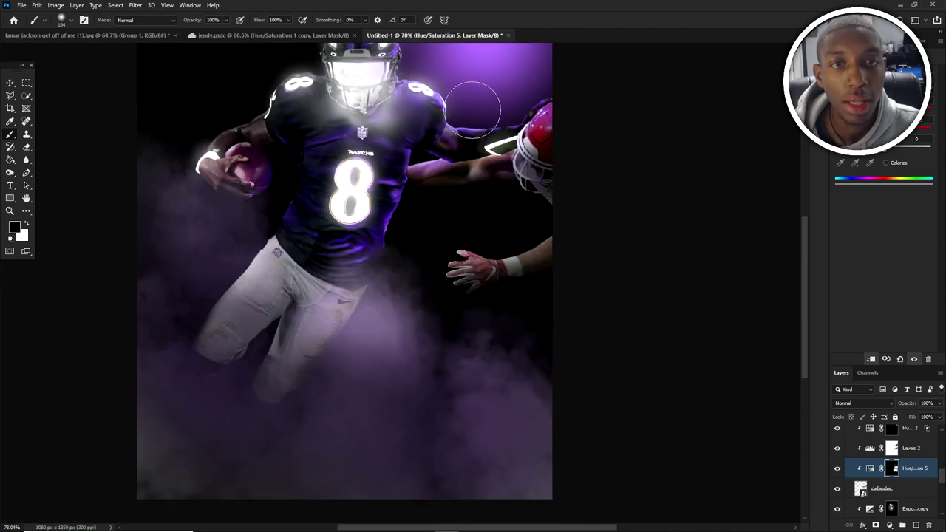
scroll(545, 115, up, 3)
alt+right_click(544, 115)
key(x)
click(537, 125)
key(x)
click(540, 118)
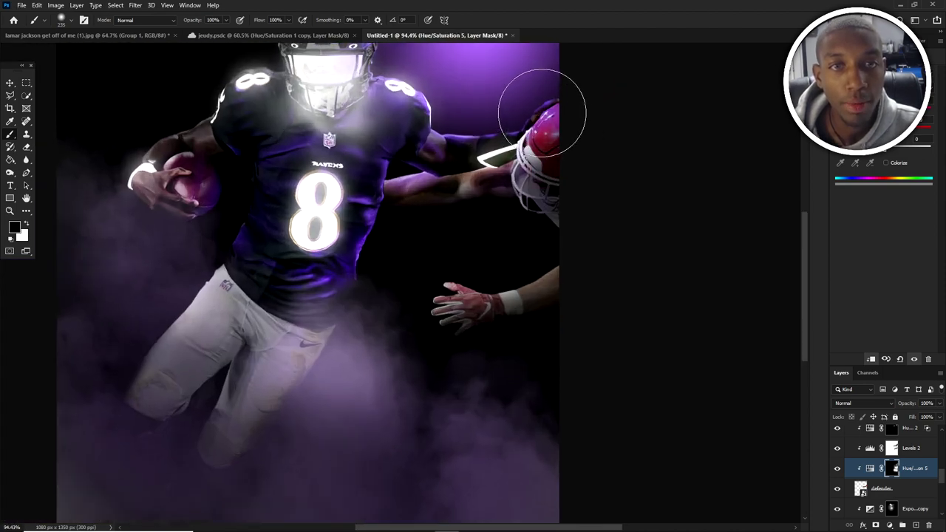
scroll(562, 108, down, 2)
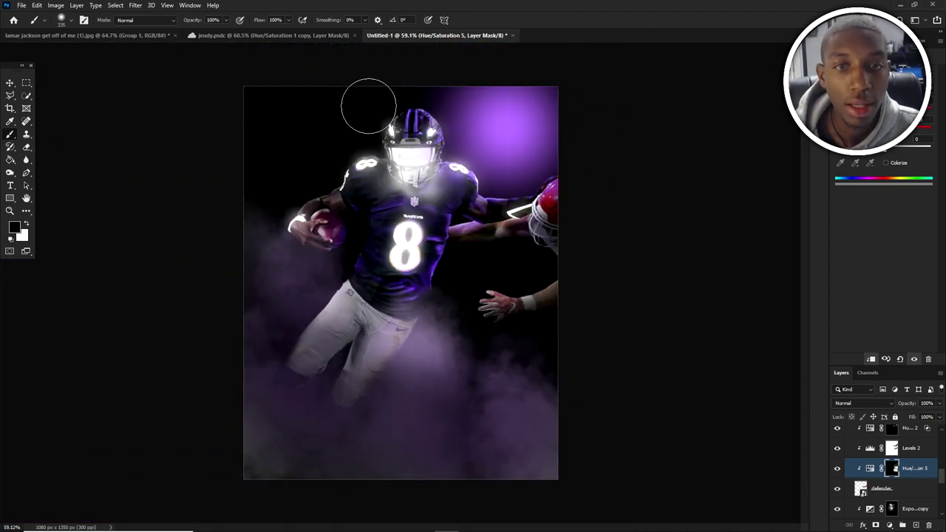
scroll(394, 99, up, 1)
- Deselect the adjustment layer and examine the lighting, smoke and defender colours across the whole composite
key(v)
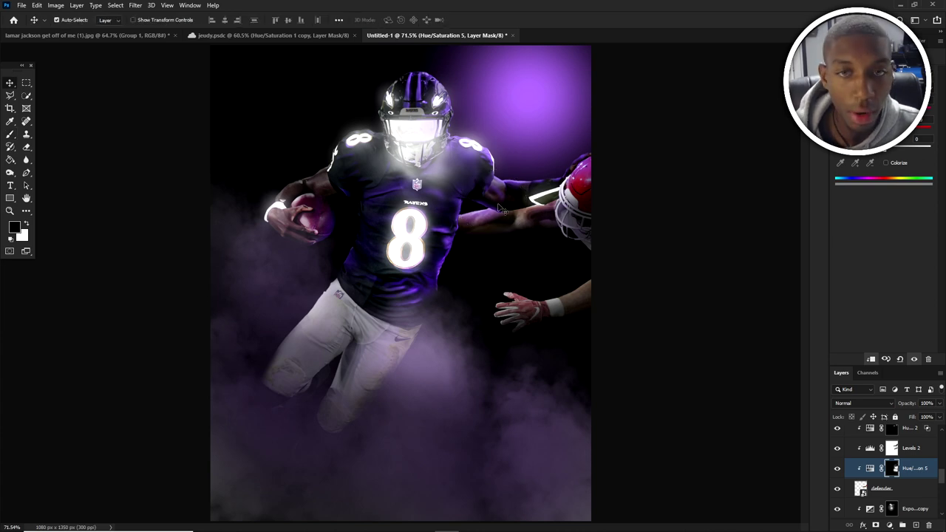
scroll(336, 140, down, 2)
scroll(373, 121, up, 1)
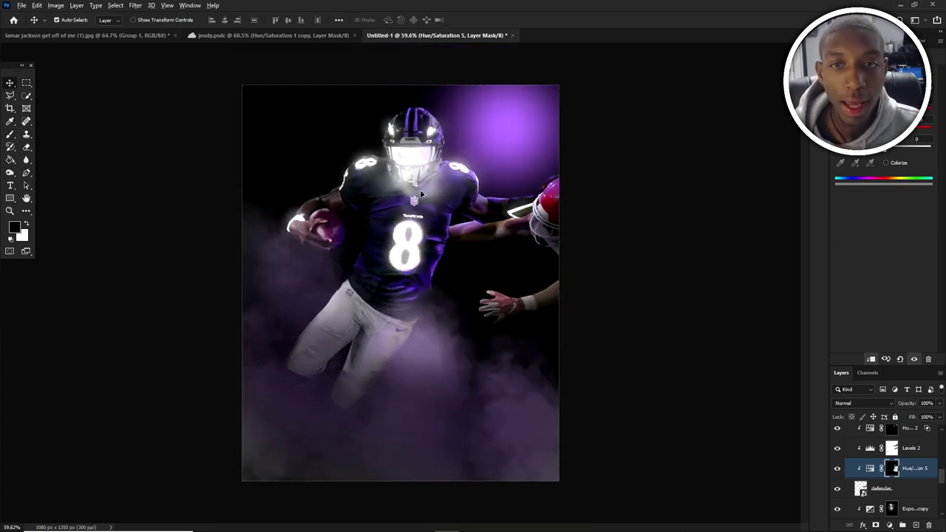
scroll(397, 221, up, 1)
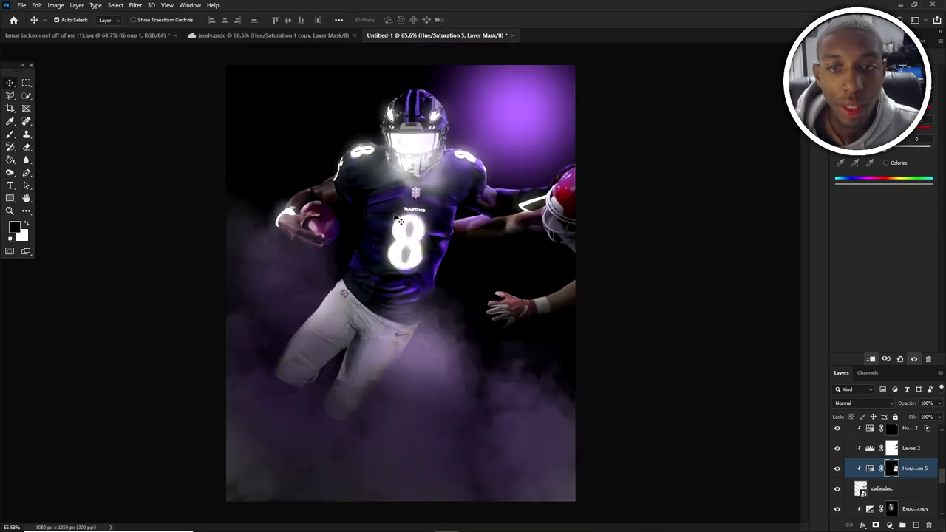
scroll(319, 163, down, 1)
scroll(299, 126, up, 1)
click(295, 122)
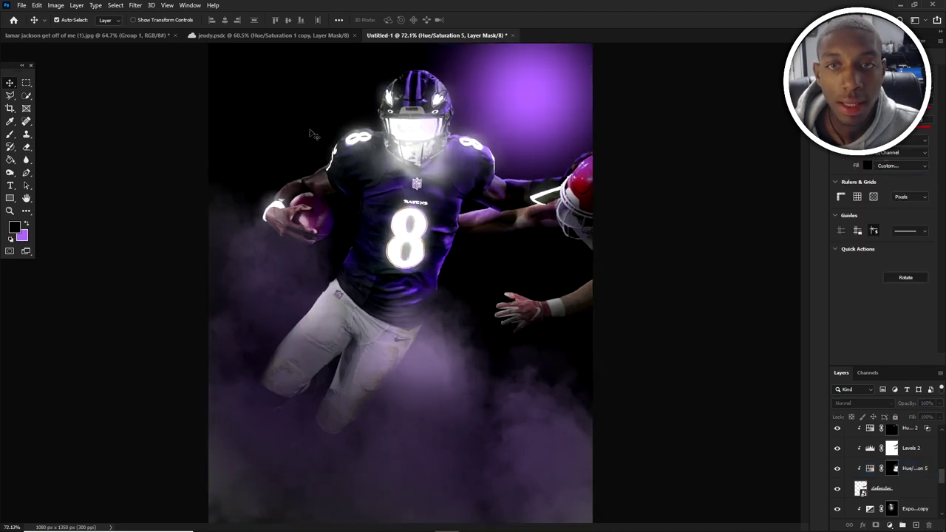
scroll(318, 120, down, 2)
scroll(360, 171, up, 1)
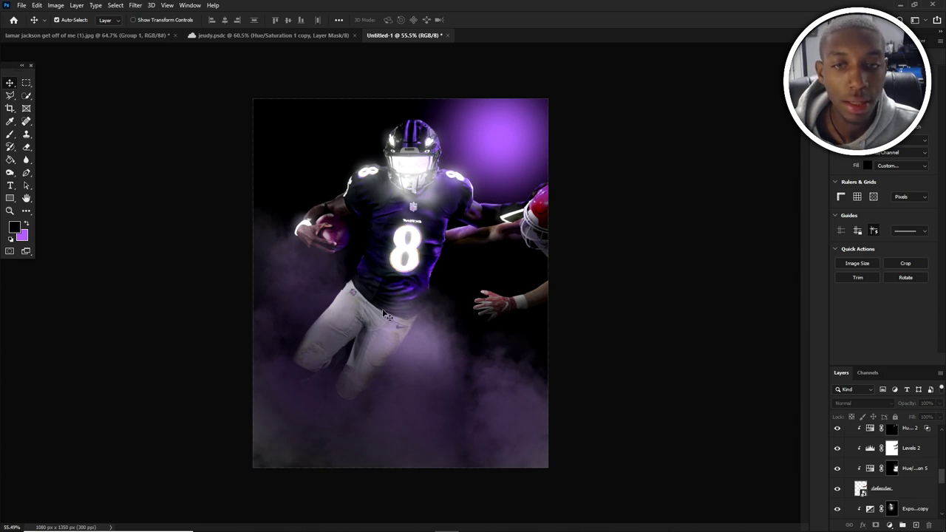
- Open the file "smoke black screen.jpg" from the effects folder on the Seagate Desktop Drive (G:)
click(17, 6)
click(30, 24)
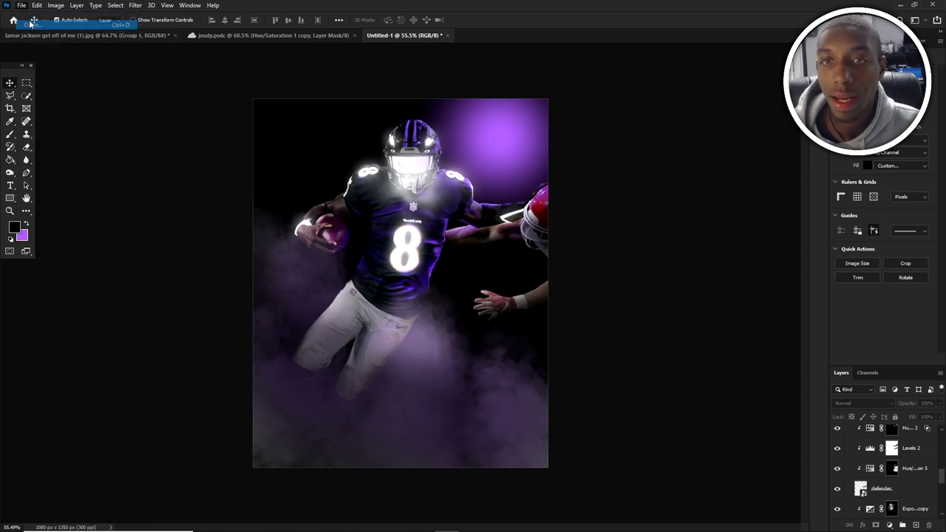
click(212, 333)
scroll(286, 283, down, 3)
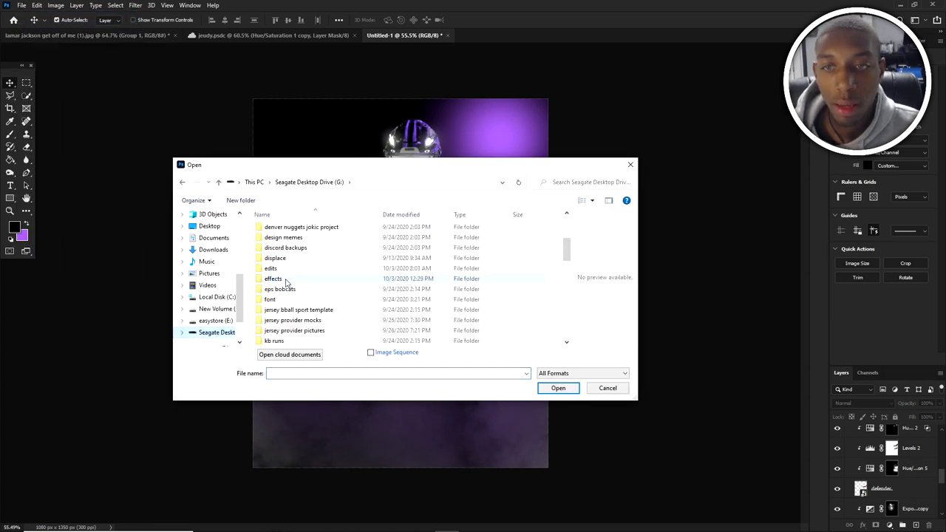
double_click(271, 280)
click(306, 376)
text(sm)
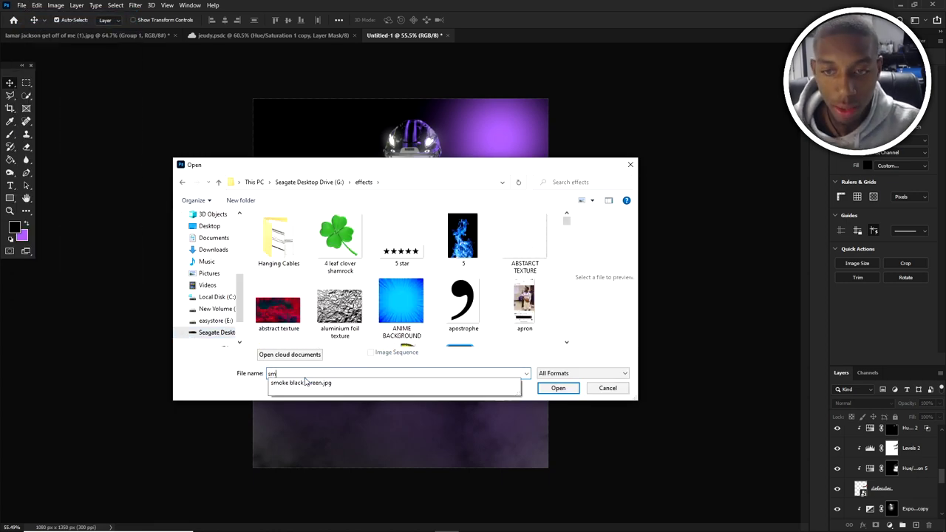
text(oke black screen.jpg)
key(Return)
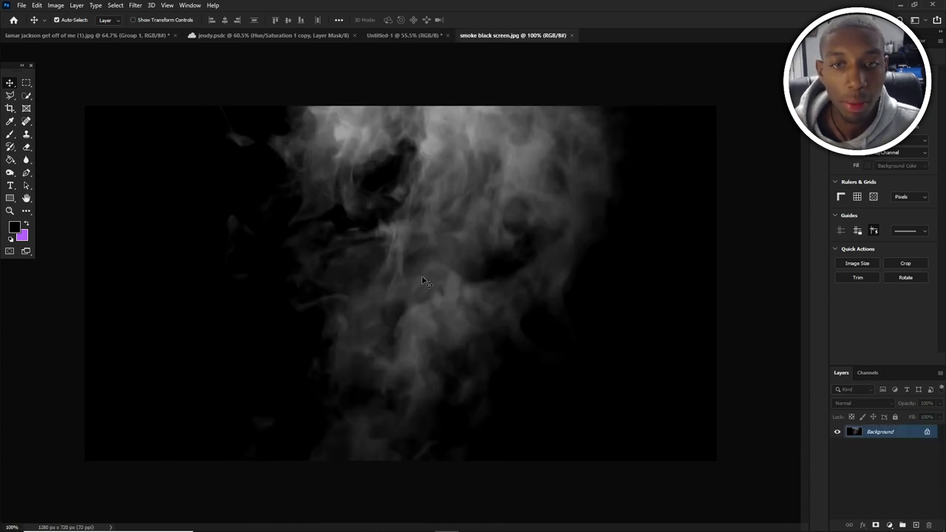
- Unlock the smoke image's background layer, copy the smoke, and return to the Untitled-1 composite
click(928, 433)
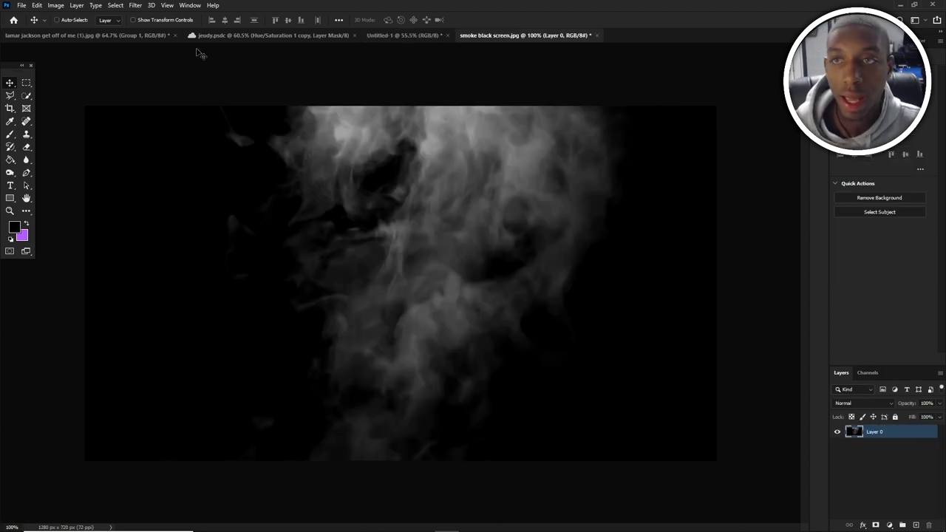
click(194, 36)
click(97, 37)
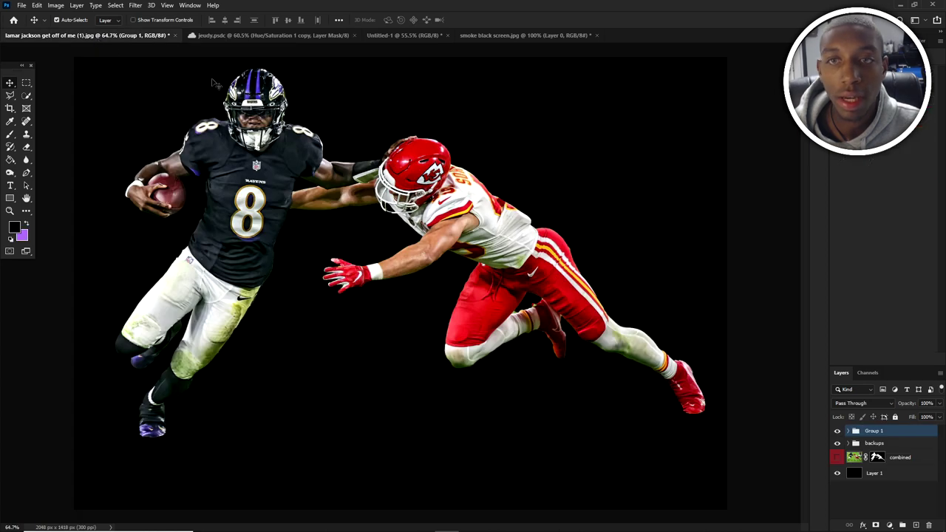
click(380, 35)
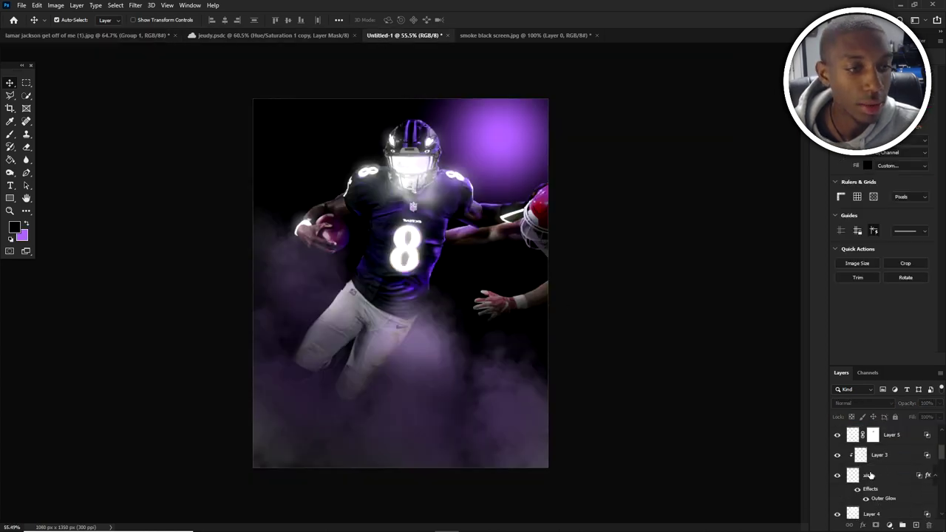
- Collapse Group 2 and paste the copied smoke directly above the Background layer
scroll(871, 475, down, 3)
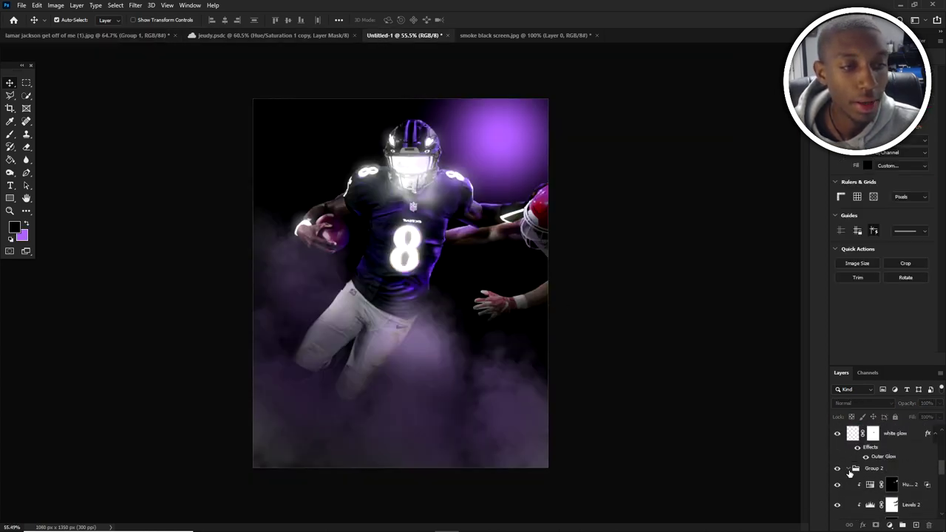
click(848, 469)
scroll(901, 487, down, 1)
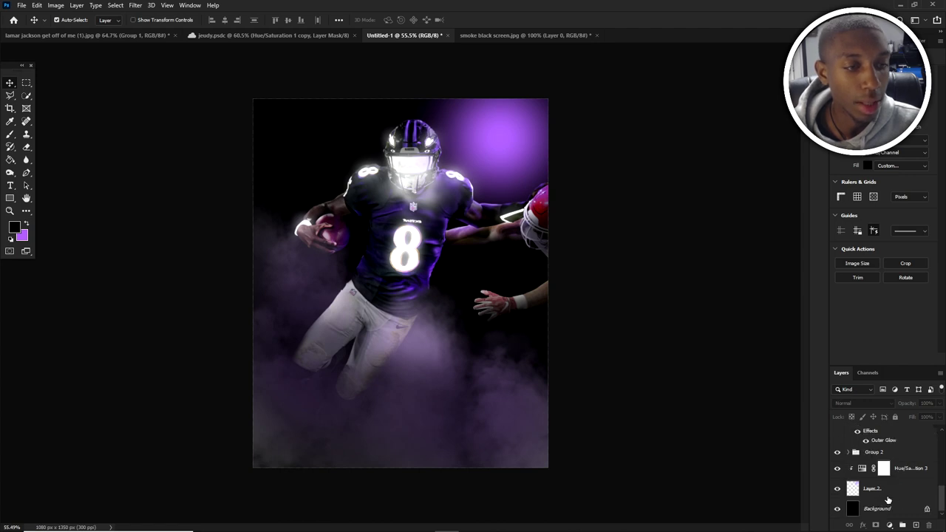
click(872, 510)
key(ctrl+v)
- Enlarge and reposition the pasted smoke behind the players to cover the upper canvas, and set its blend mode to Screen
key(ctrl+t)
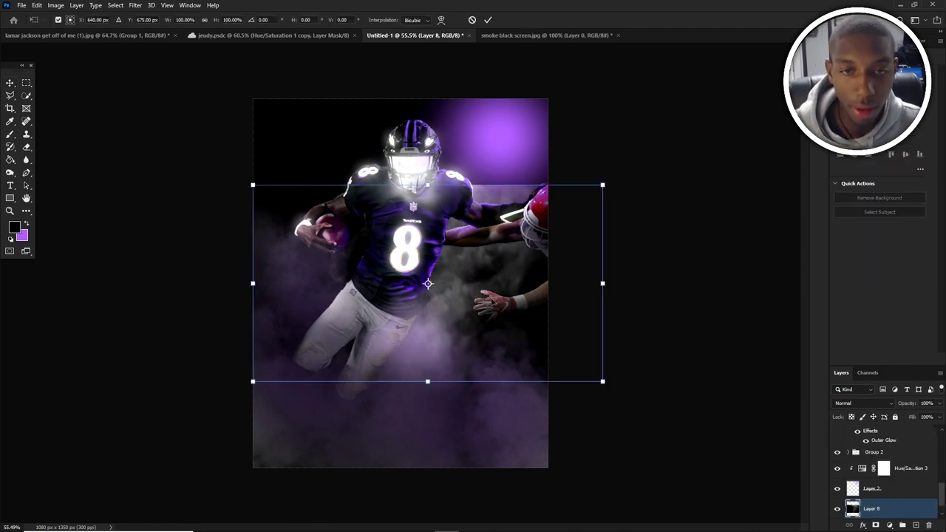
drag(607, 293, 633, 248)
drag(464, 123, 464, 90)
key(Return)
click(862, 403)
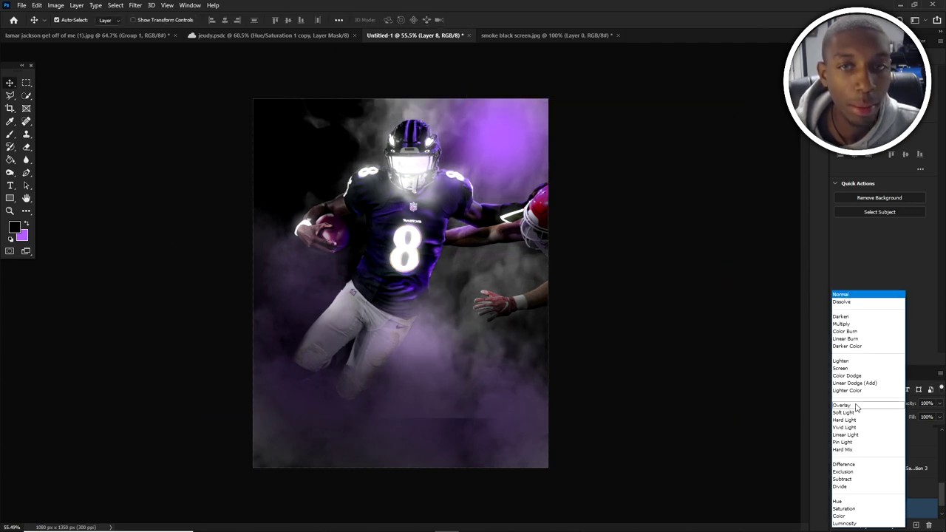
click(846, 370)
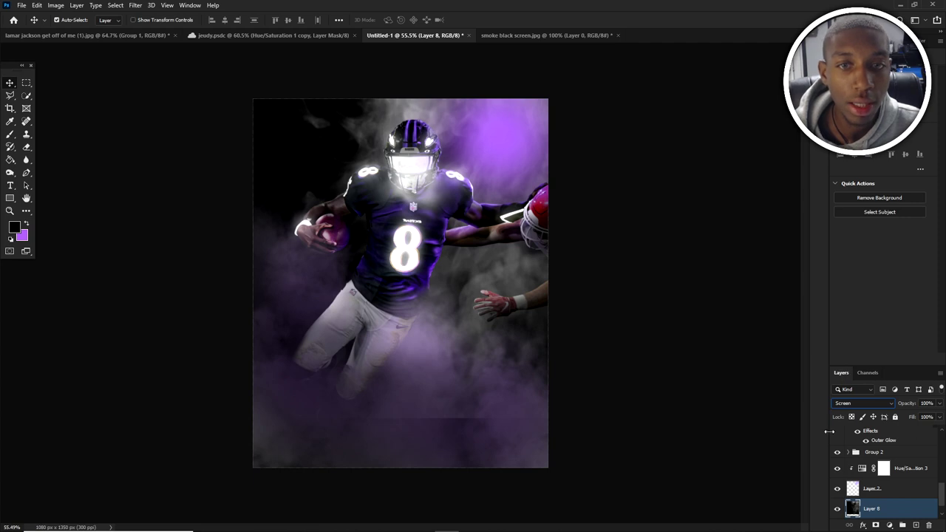
- Add a layer mask to smoke Layer 8 and paint black along the smoke's hard lower edge to hide it
click(888, 525)
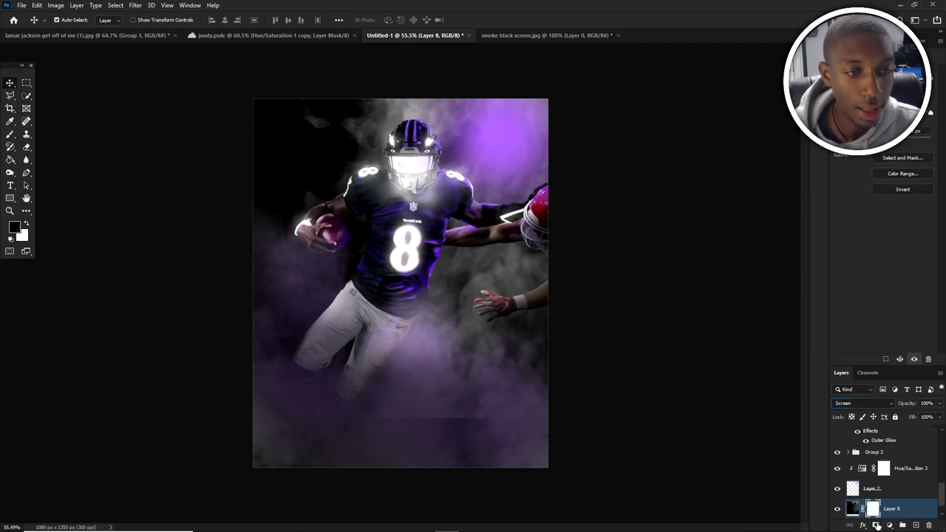
key(b)
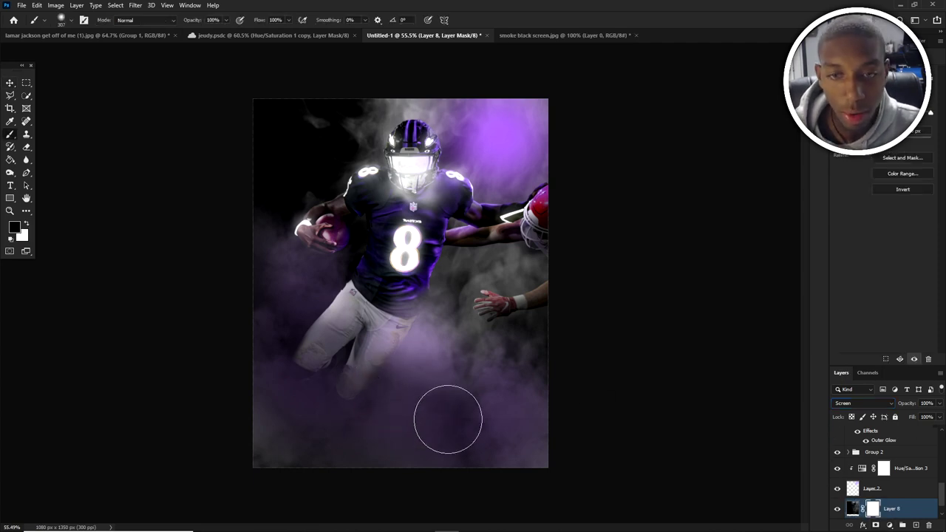
mouse_move(448, 416)
mouse_down()
mouse_move(429, 391)
mouse_move(422, 400)
mouse_up()
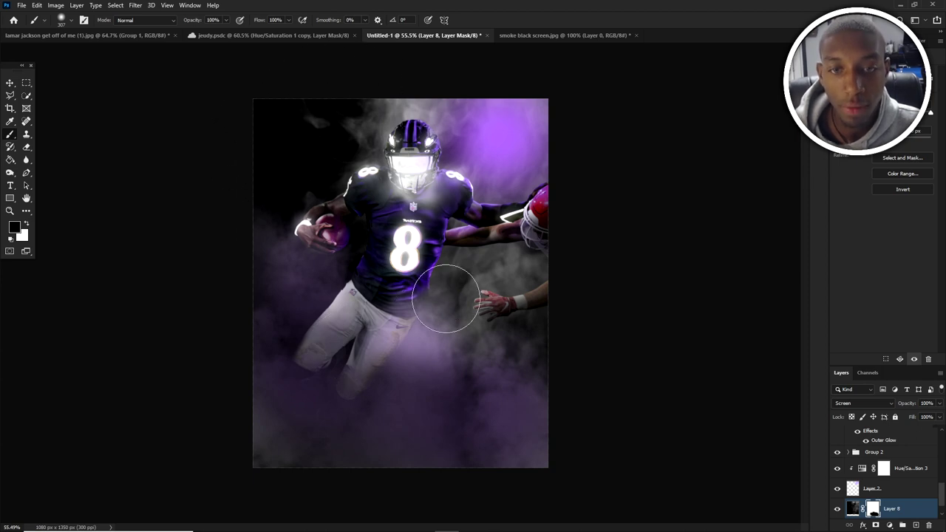
key(v)
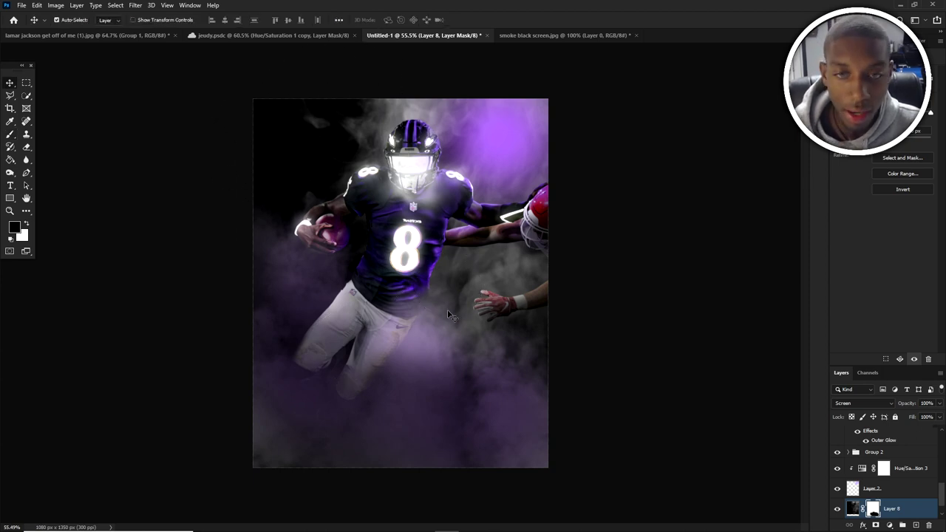
- Add a new layer directly above smoke Layer 8 and clip it to that layer
click(896, 507)
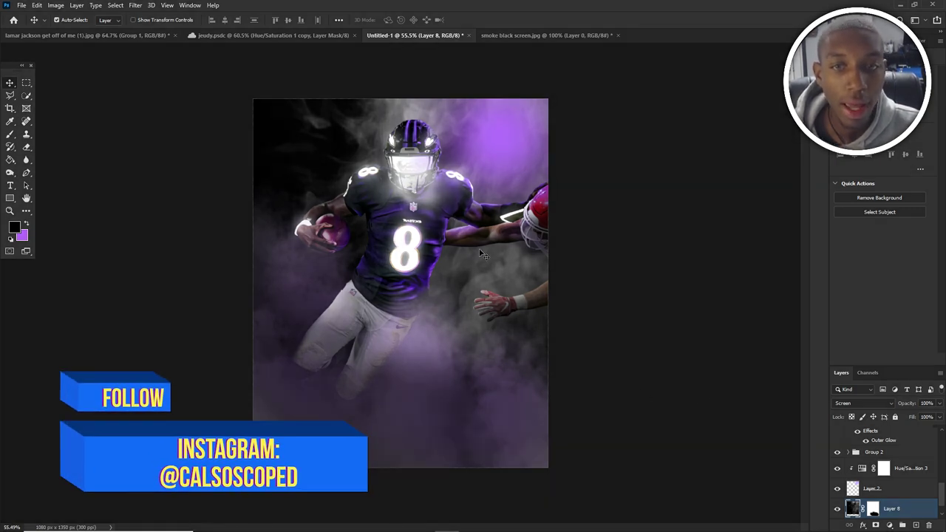
click(915, 524)
scroll(876, 512, down, 1)
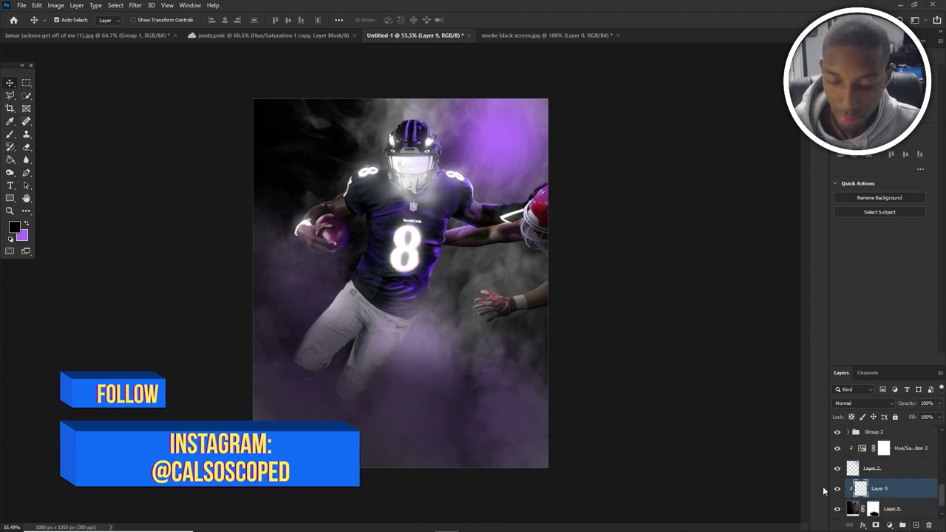
- Try painting purple over the background smoke on the clipped layer with an enlarged soft brush, and undo the attempts
key(b)
key(x)
mouse_move(360, 169)
mouse_down()
mouse_move(401, 161)
mouse_move(405, 183)
mouse_up()
key(ctrl+z)
alt+right_click(405, 131)
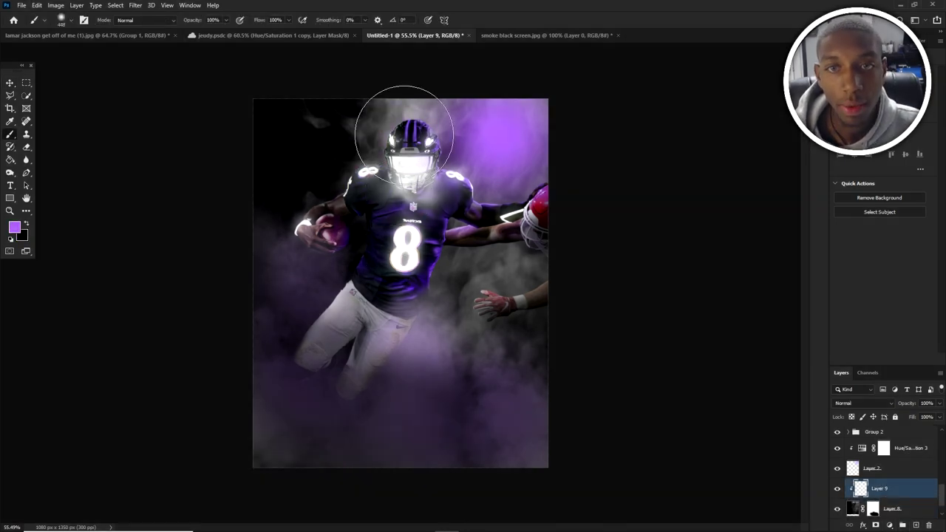
click(405, 126)
key(ctrl+z)
click(478, 313)
key(ctrl+z)
key(ctrl+z)
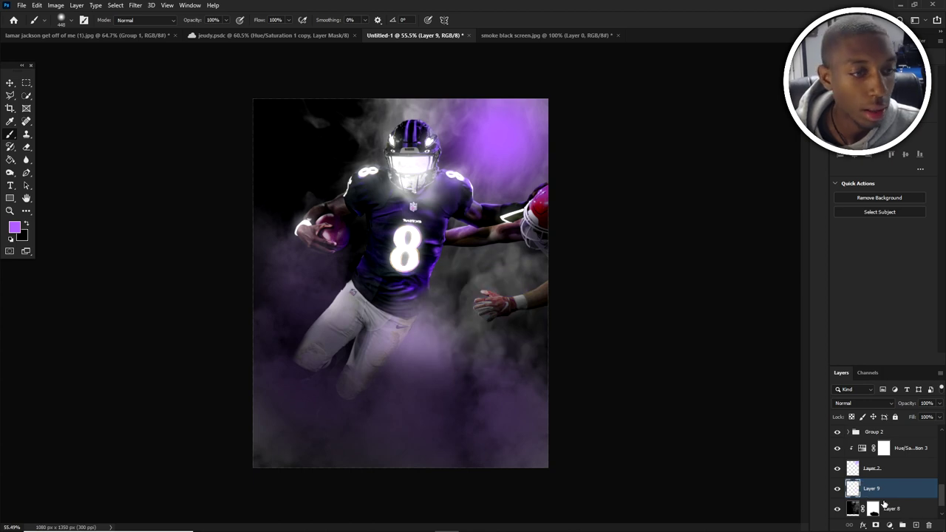
- Remove the new paint layer, then clip a Hue/Saturation adjustment to smoke Layer 8, colorized purple with Lightness at -60
key(ctrl+z)
click(888, 524)
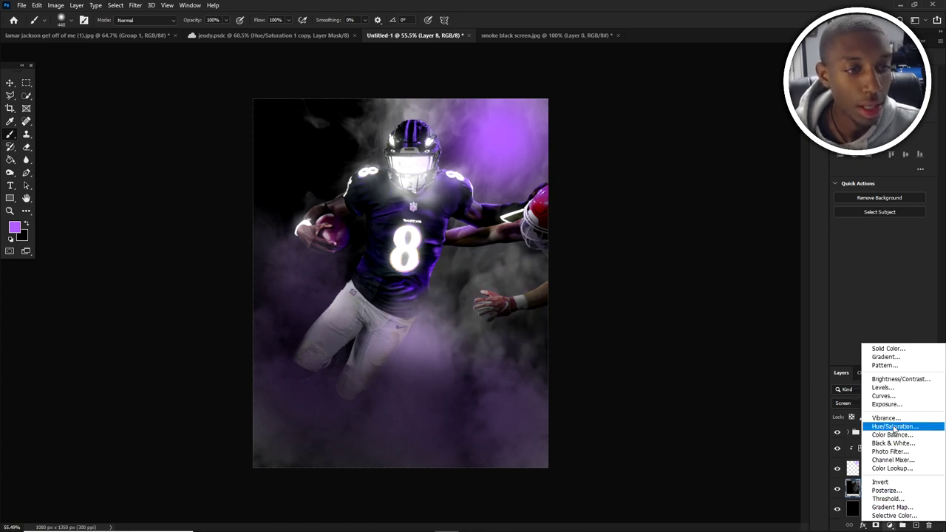
click(883, 423)
alt+click(902, 497)
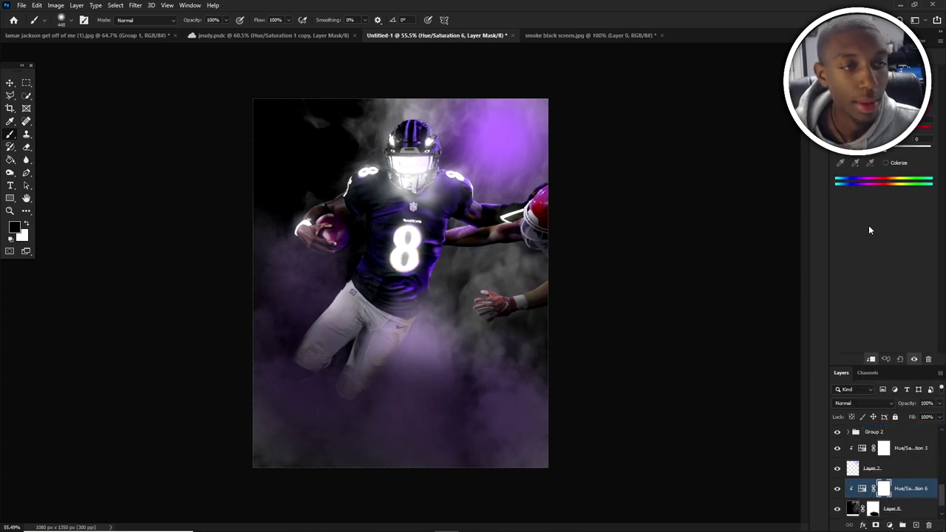
click(886, 164)
drag(859, 127, 858, 146)
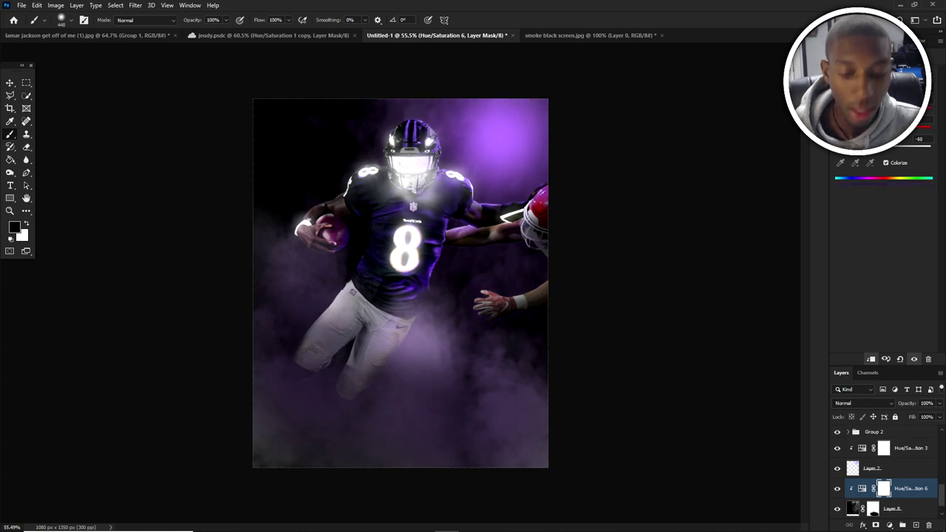
- Try painting black around the helmet on the smoke's Hue/Saturation mask, and undo the strokes
drag(443, 151, 416, 123)
key(ctrl+z)
click(416, 122)
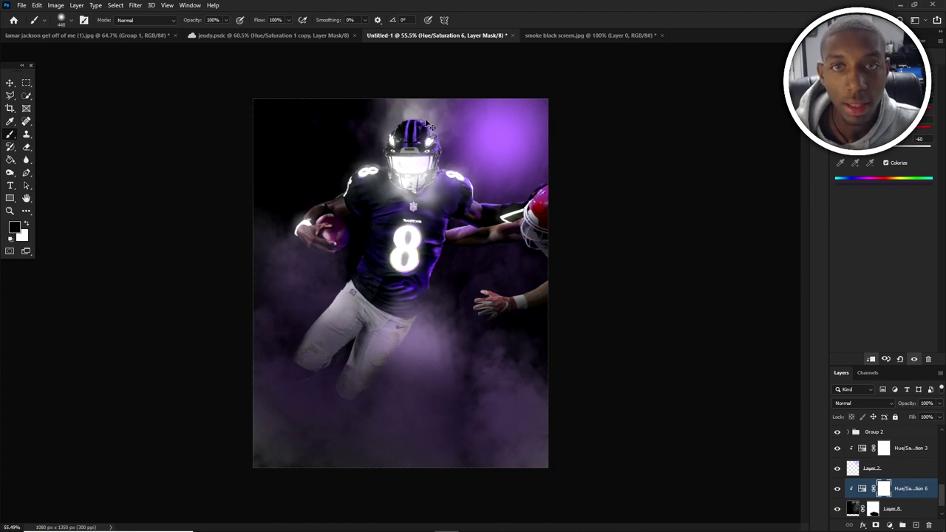
key(ctrl+z)
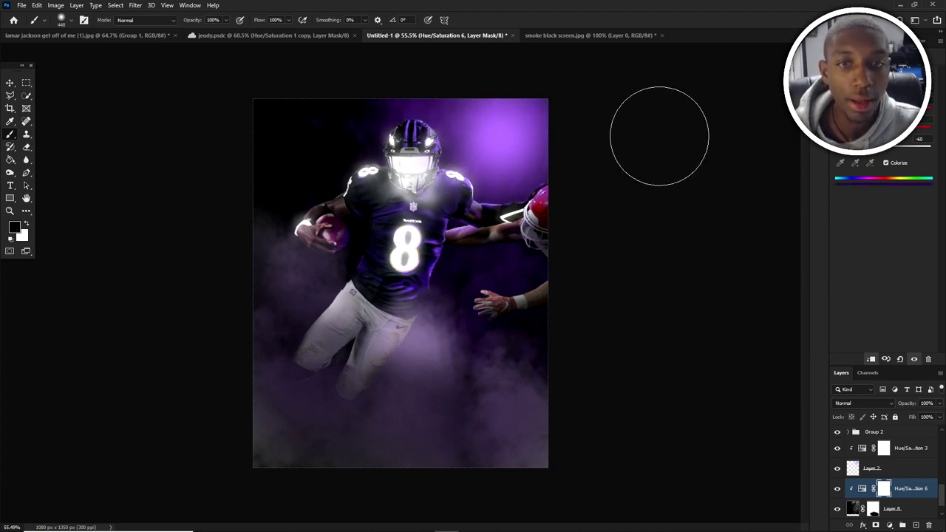
scroll(349, 175, down, 2)
scroll(370, 128, up, 4)
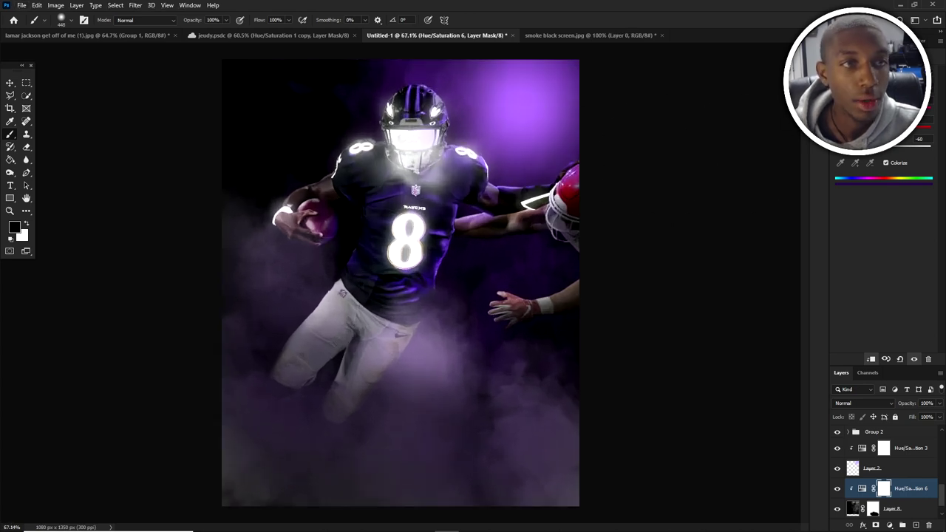
scroll(371, 147, down, 3)
scroll(372, 148, up, 1)
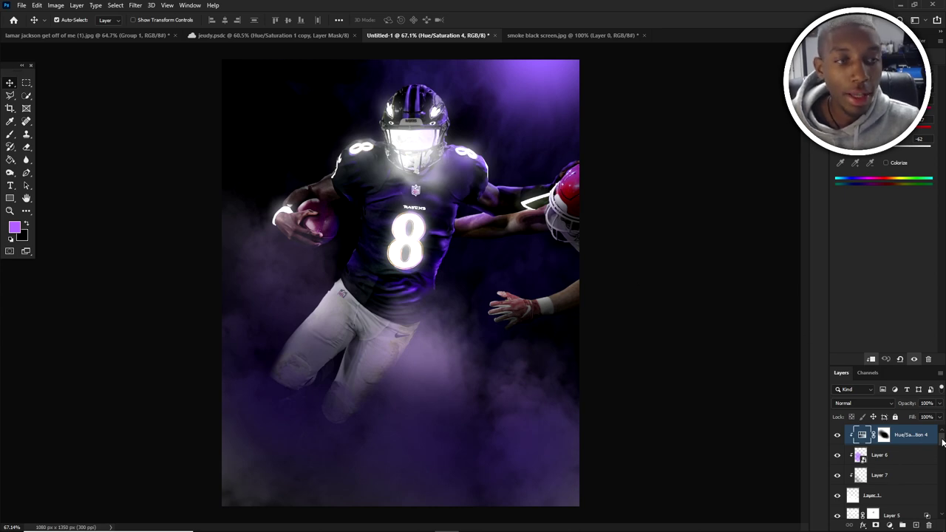
- Place light debris.png from the effects folder as an embedded object above the Hue/Saturation 4 layer
click(20, 5)
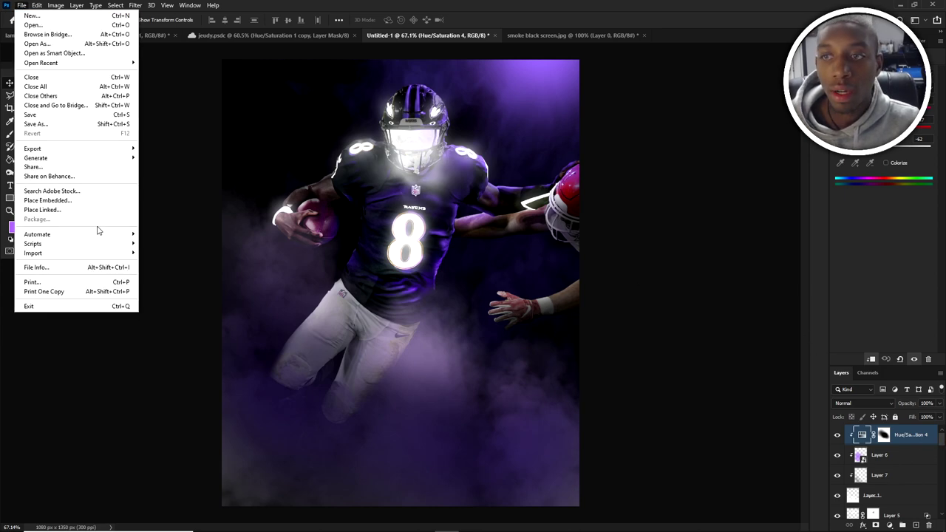
click(79, 197)
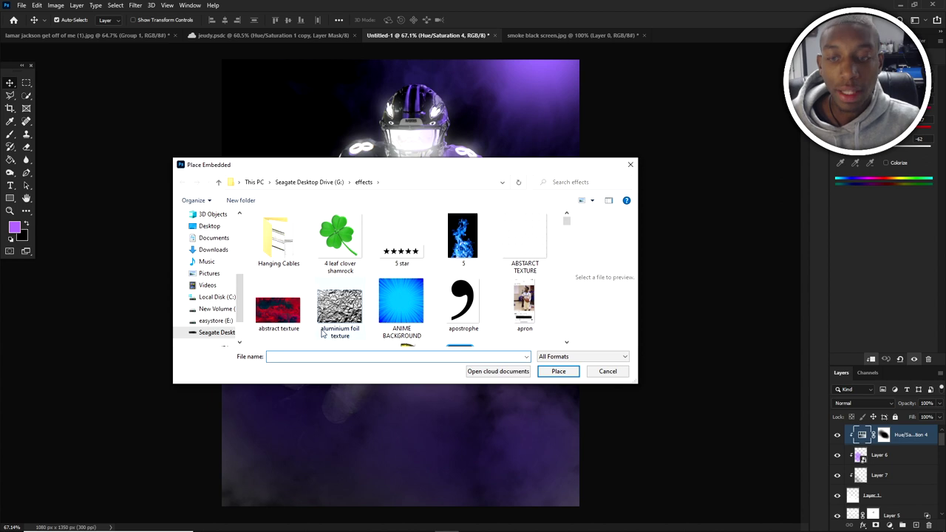
text(ligh)
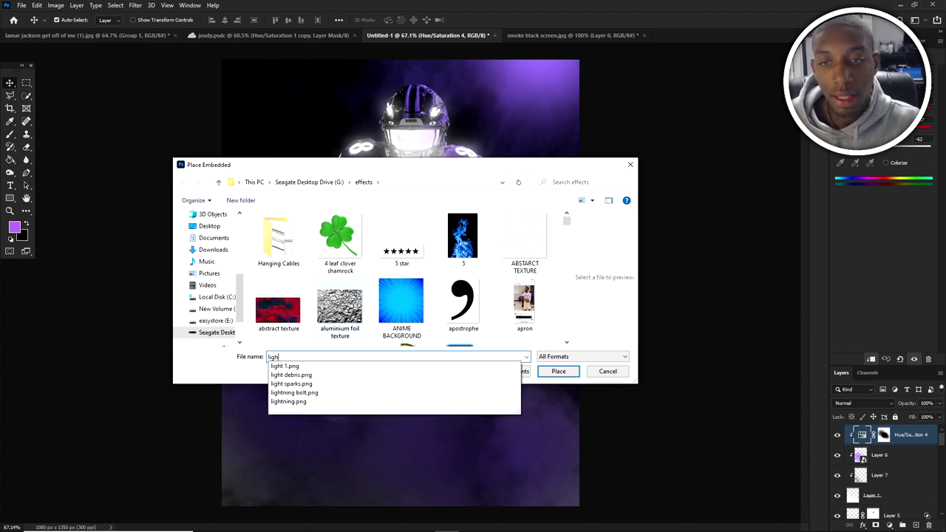
key(Down)
key(Return)
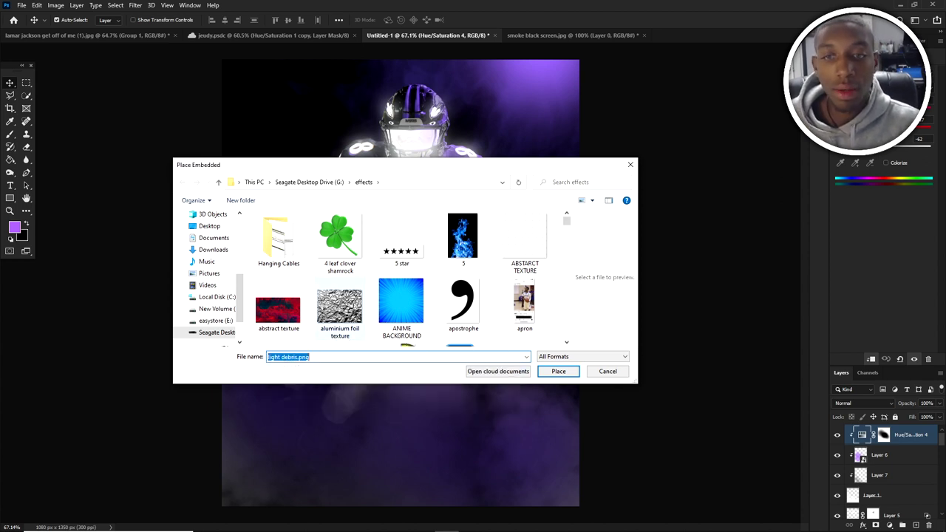
key(Return)
- Move the placed light debris over the upper half of the canvas and scale it to 43.65%
drag(448, 247, 435, 153)
drag(506, 163, 518, 143)
drag(576, 288, 614, 314)
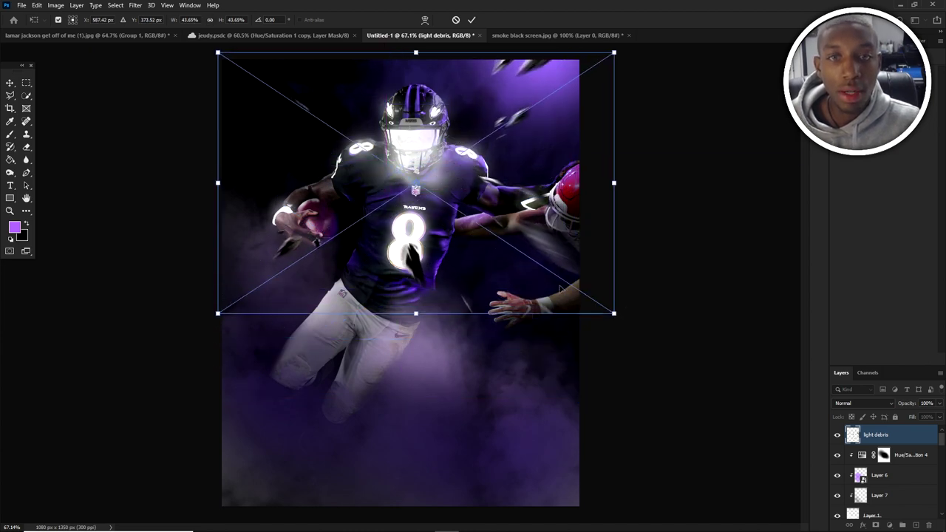
key(Return)
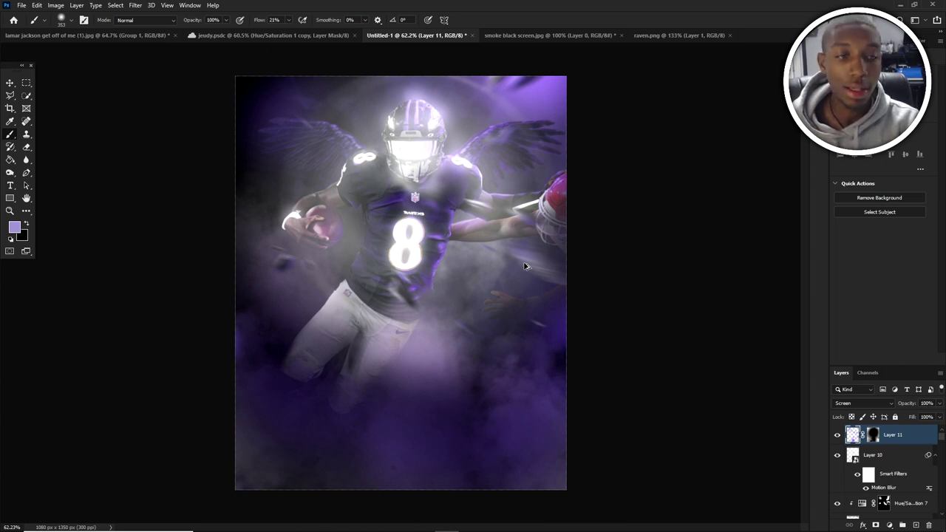
- Stamp all visible layers into a new merged layer above Layer 11 and convert it to a Smart Object
key(ctrl+shift+alt+e)
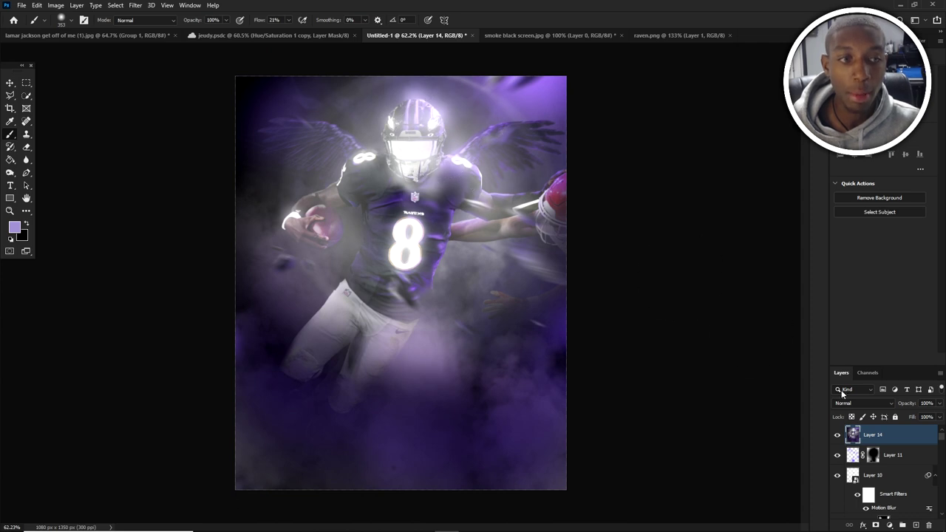
right_click(890, 437)
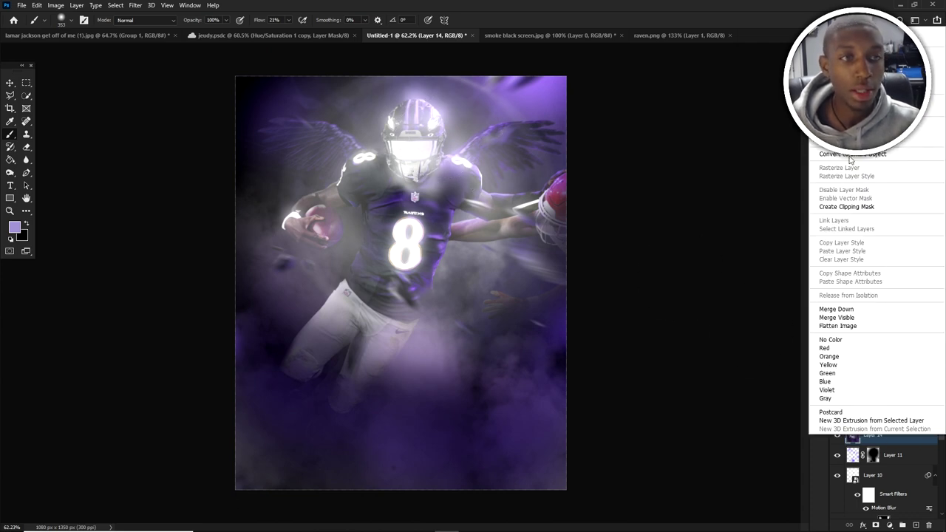
click(866, 152)
scroll(381, 106, up, 1)
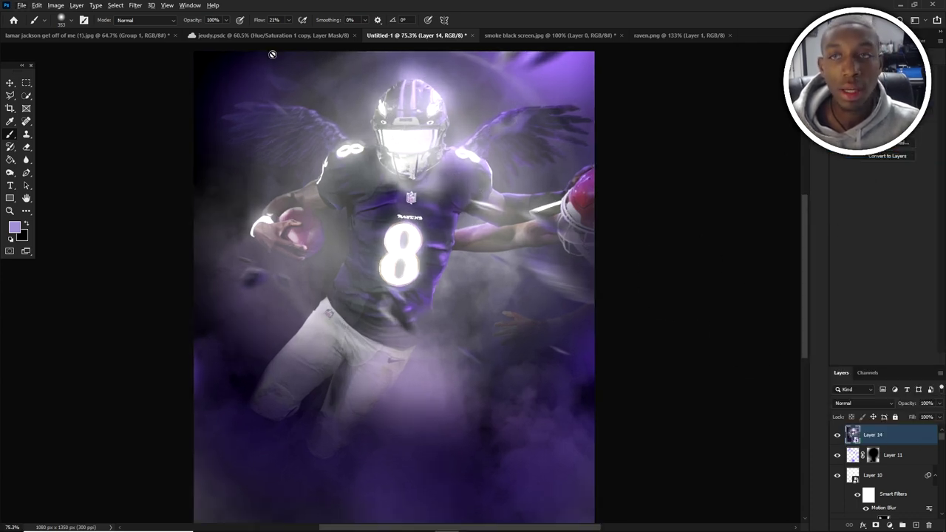
- Start the Camera Raw Filter on merged Layer 14 and set the Temperature to -21
click(118, 6)
click(135, 5)
click(135, 6)
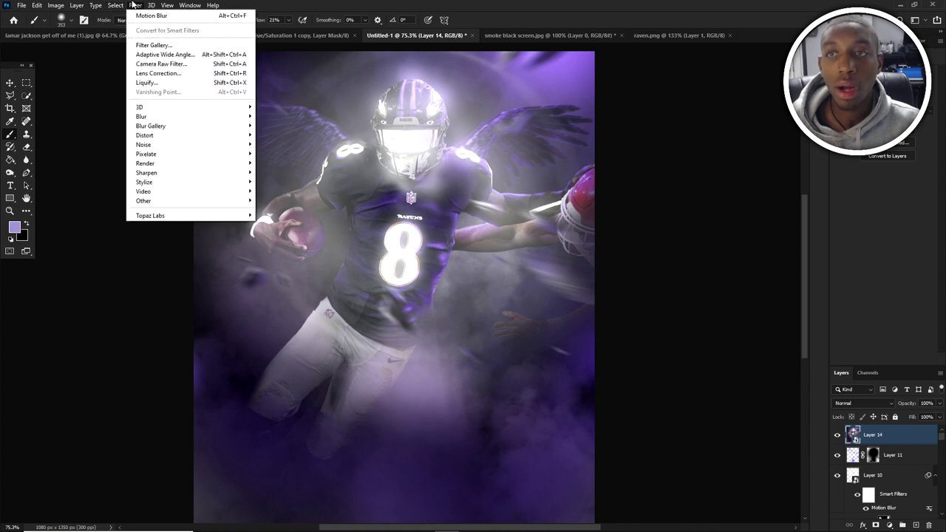
click(156, 64)
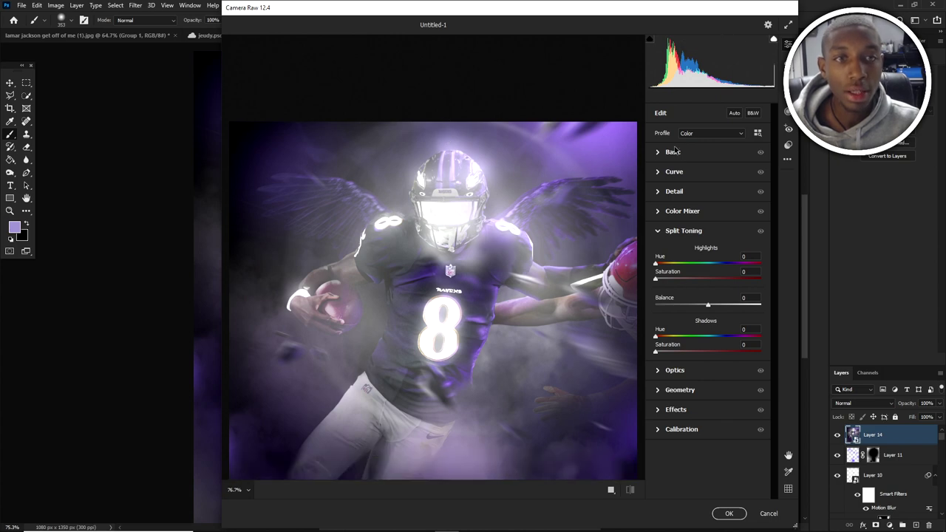
click(676, 155)
click(673, 152)
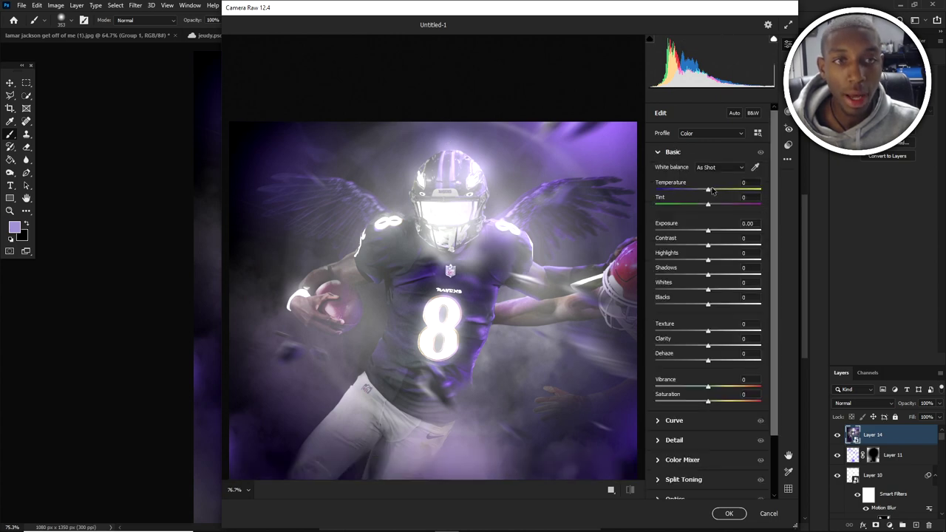
drag(711, 190, 700, 190)
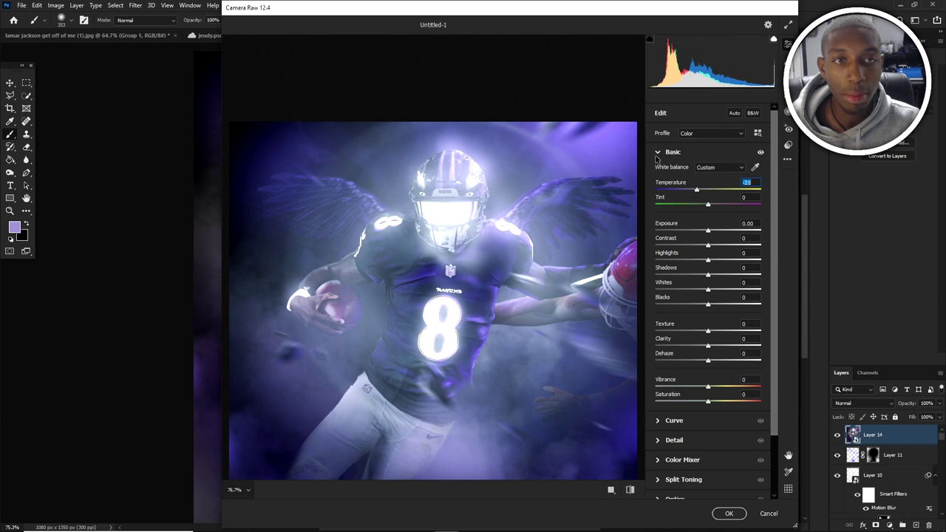
- Set Temperature -25, Tint +13, Exposure -0.20, Contrast +29, Highlights -17, Shadows -41, Whites +32 and Blacks -21
click(239, 489)
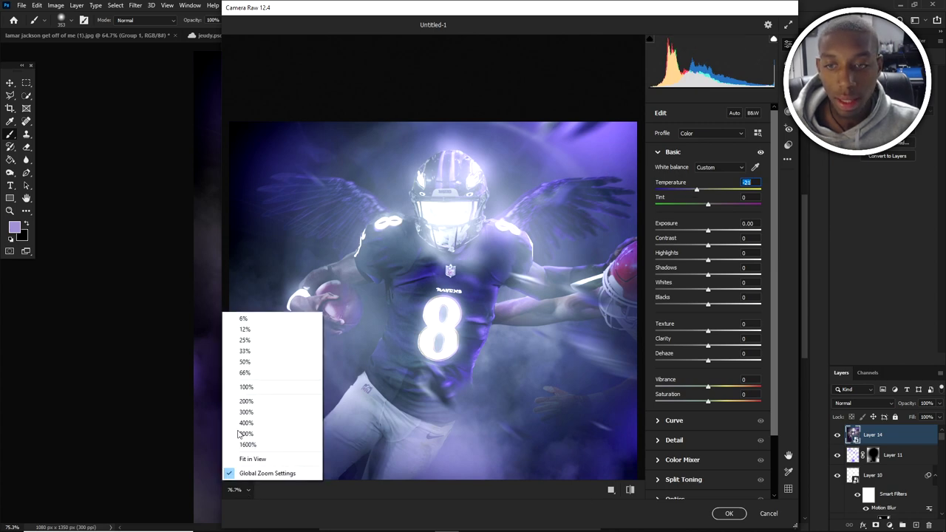
click(244, 458)
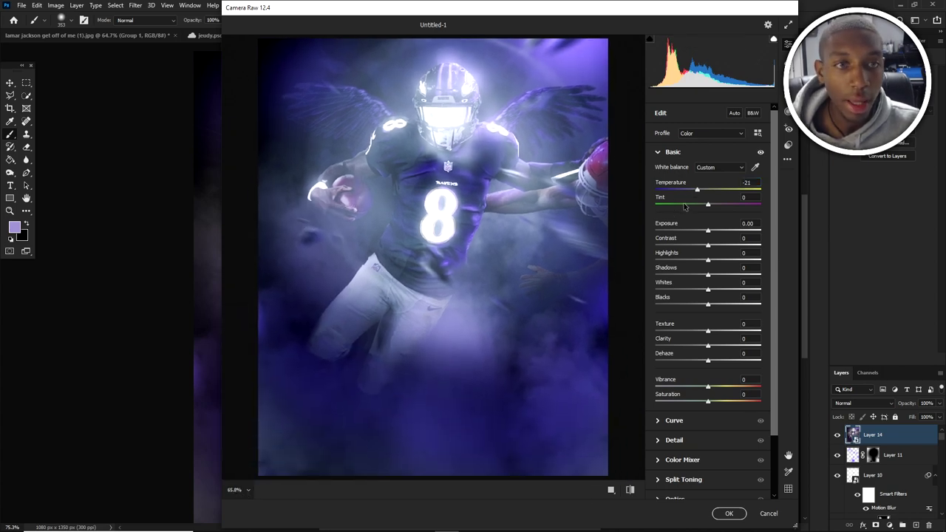
drag(697, 190, 698, 302)
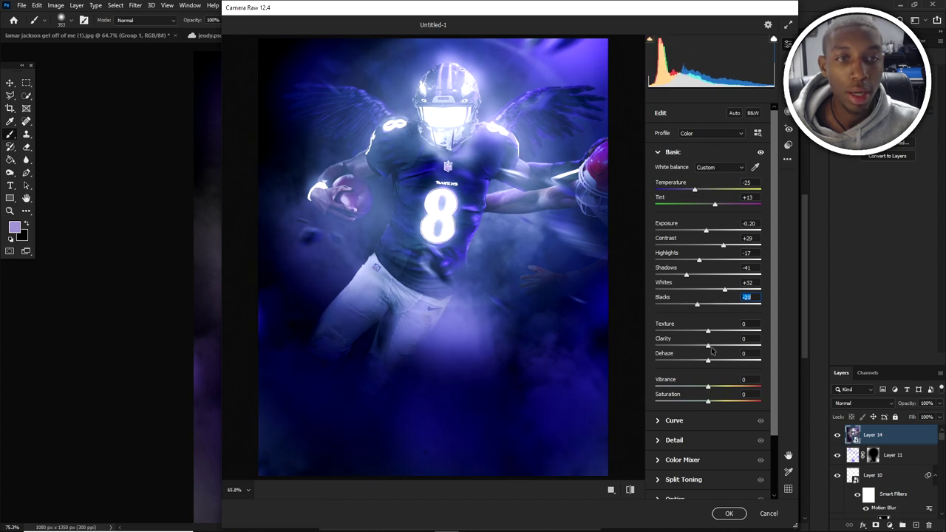
- Set the Clarity to +1 and the Vibrance to -3 in the basic Camera Raw adjustments
mouse_move(710, 346)
mouse_down()
mouse_move(721, 345)
mouse_move(708, 344)
mouse_up()
drag(711, 388, 714, 379)
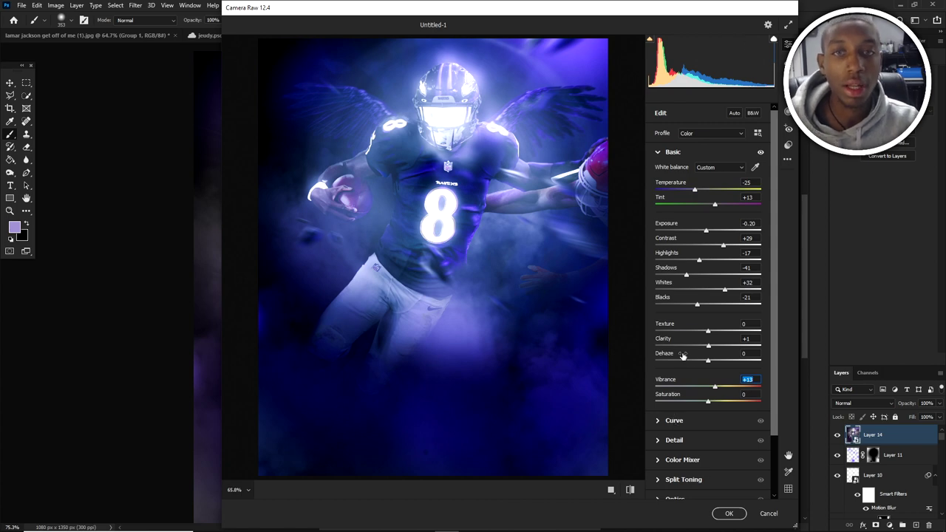
drag(714, 387, 706, 385)
- Try split toning the highlights with Hue 87 and Saturation 54
scroll(679, 473, down, 2)
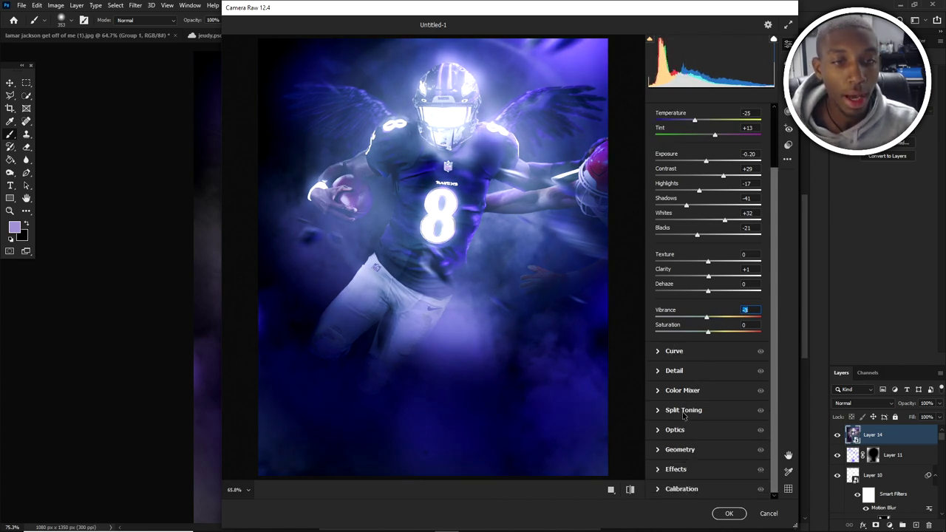
click(684, 427)
mouse_move(656, 263)
mouse_down()
mouse_move(693, 263)
mouse_move(712, 279)
mouse_move(648, 280)
mouse_move(654, 267)
mouse_up()
click(658, 231)
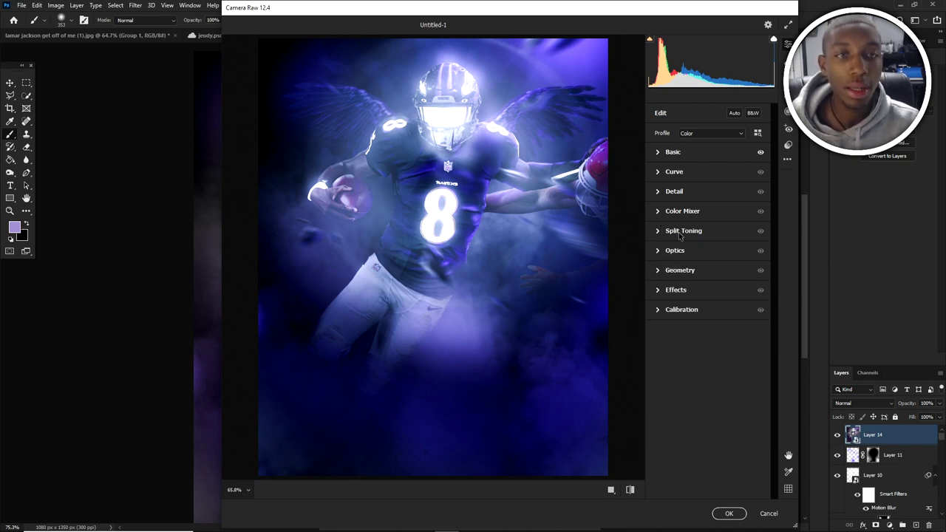
click(679, 232)
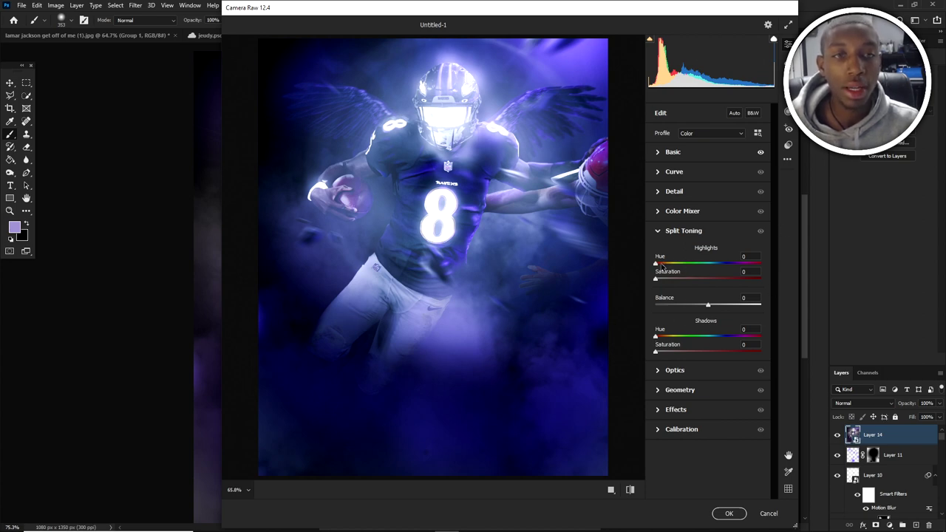
drag(657, 264, 680, 265)
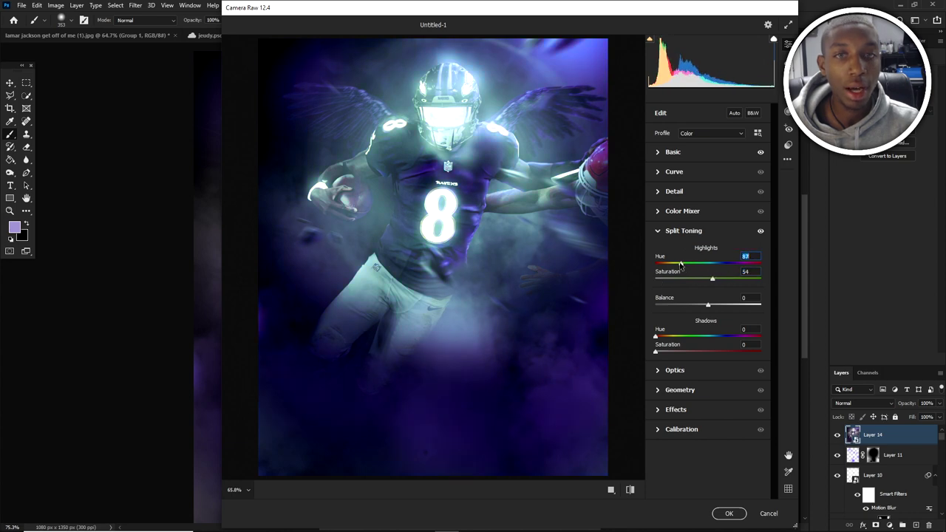
- Try split toning the shadows with Hue 360 and Saturation 22, and set the Balance to -45
drag(656, 337, 727, 336)
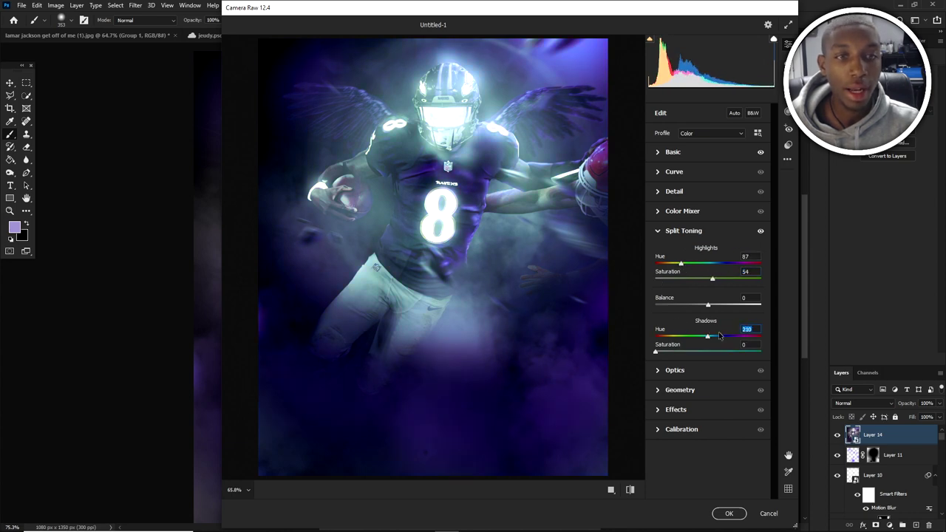
drag(655, 352, 774, 334)
click(726, 337)
drag(708, 303, 685, 304)
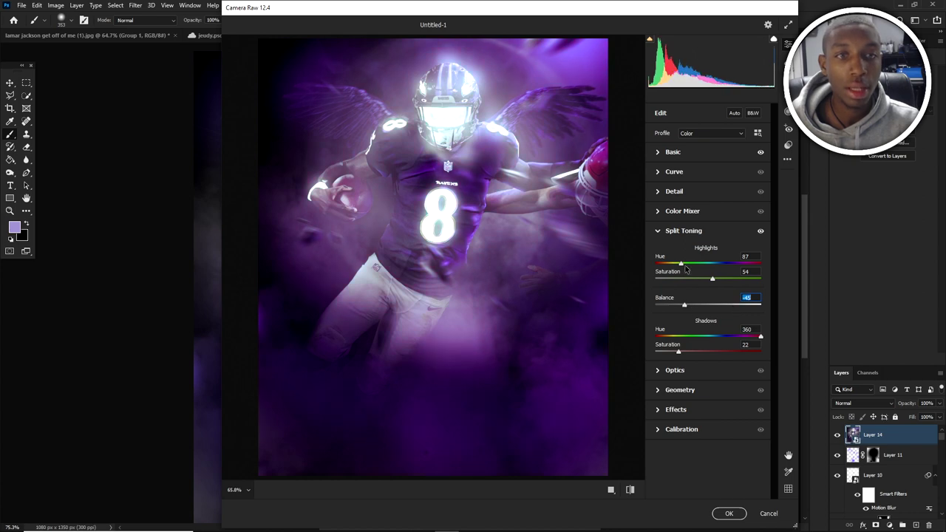
- Set the highlights Hue to 0 and Balance to -100, and reduce both split toning Saturations to 0
drag(686, 268, 655, 264)
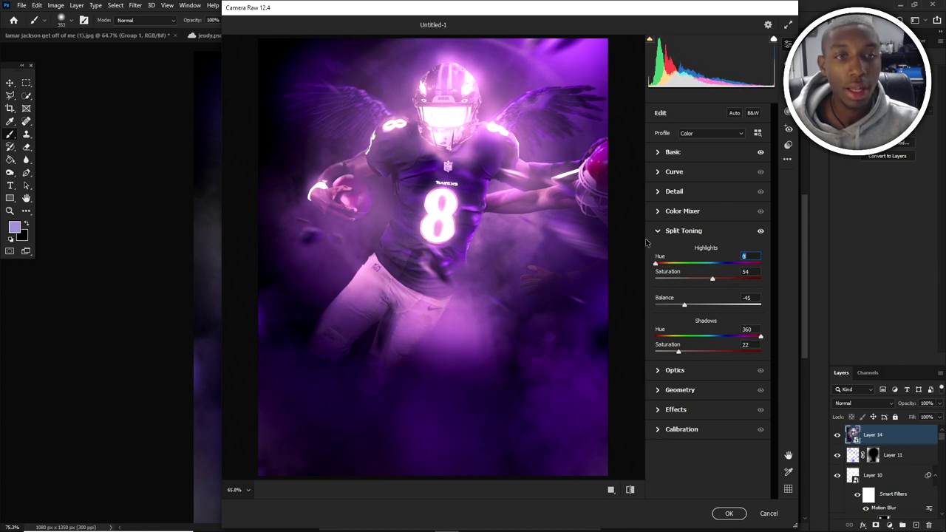
drag(684, 304, 639, 305)
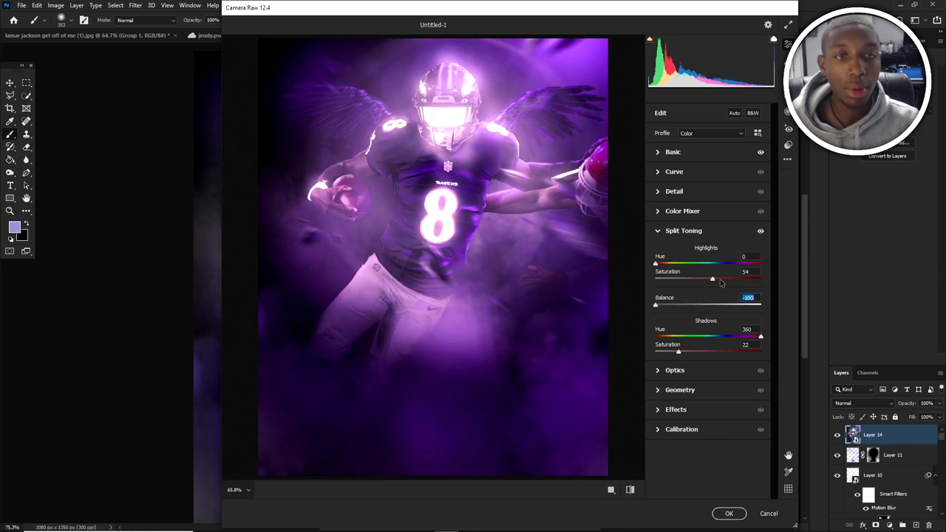
drag(719, 279, 629, 283)
drag(679, 351, 636, 345)
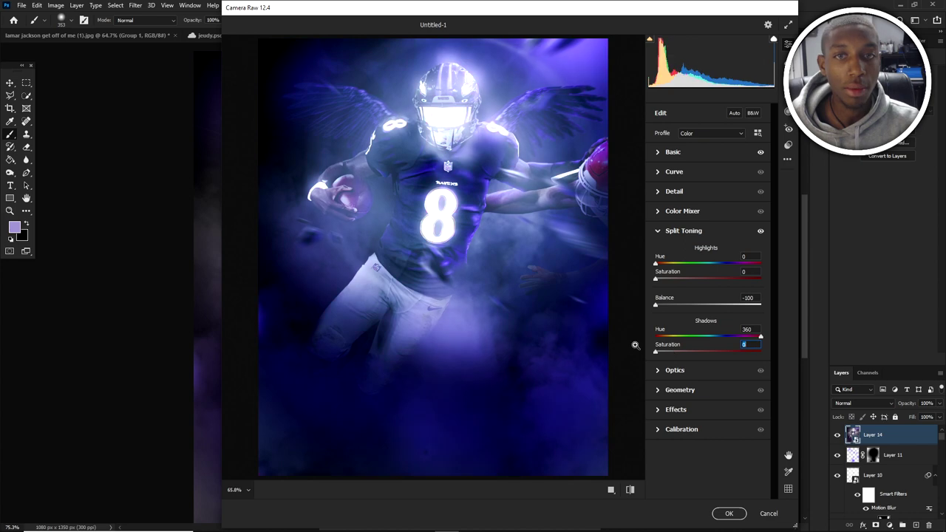
- Try a lens Distortion adjustment in the Optics settings, and undo it
click(674, 370)
drag(706, 275, 682, 274)
key(ctrl+z)
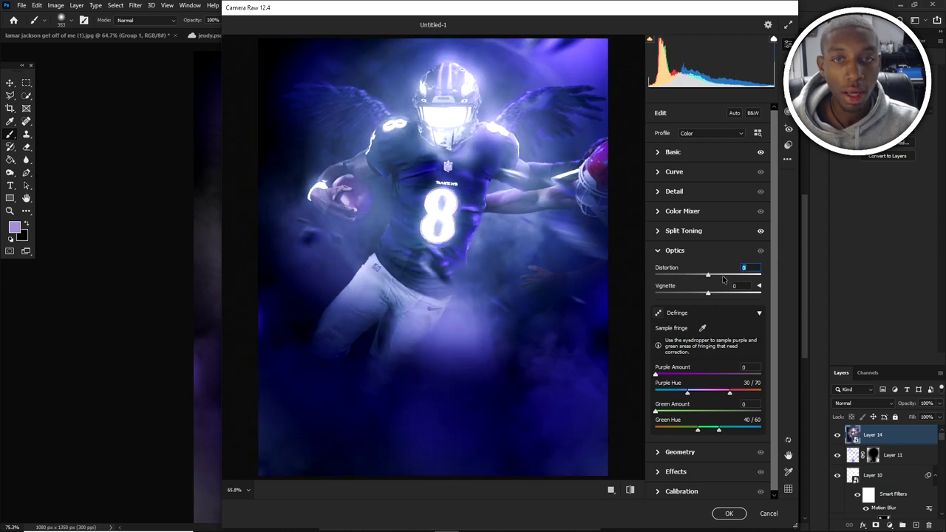
- Apply the Camera Raw adjustments to merged Layer 14
click(728, 512)
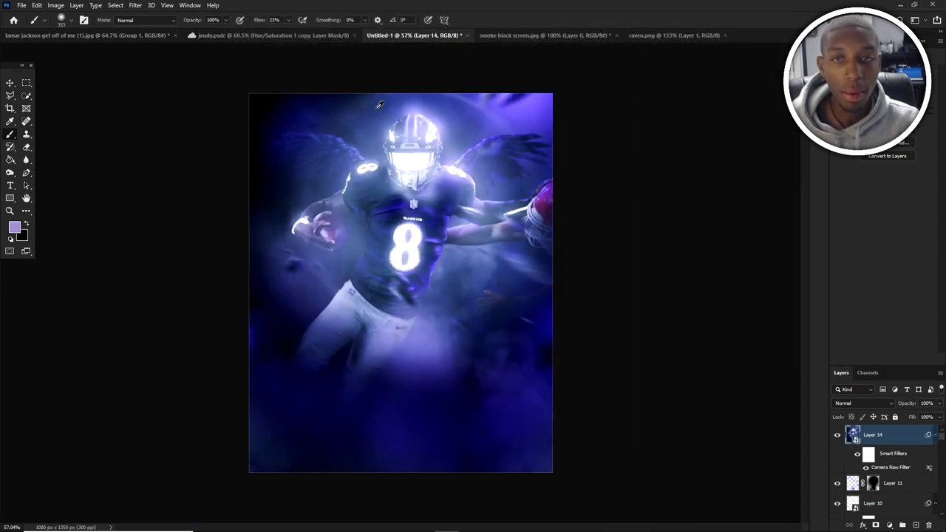
scroll(377, 108, up, 2)
scroll(428, 133, down, 2)
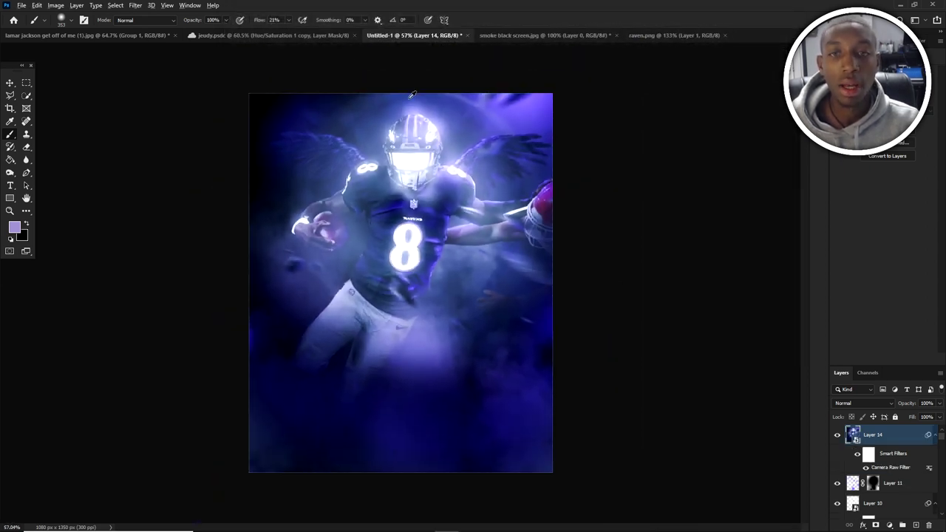
key(ctrl+plus)
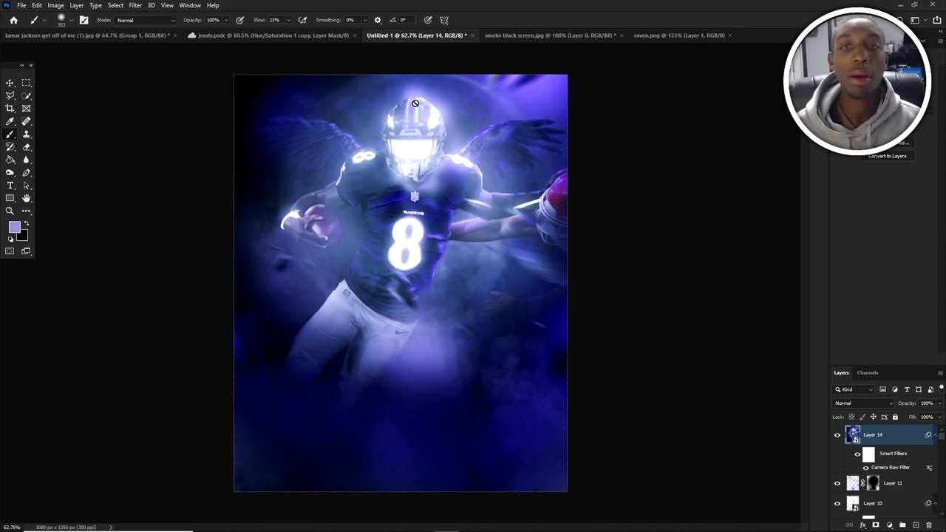